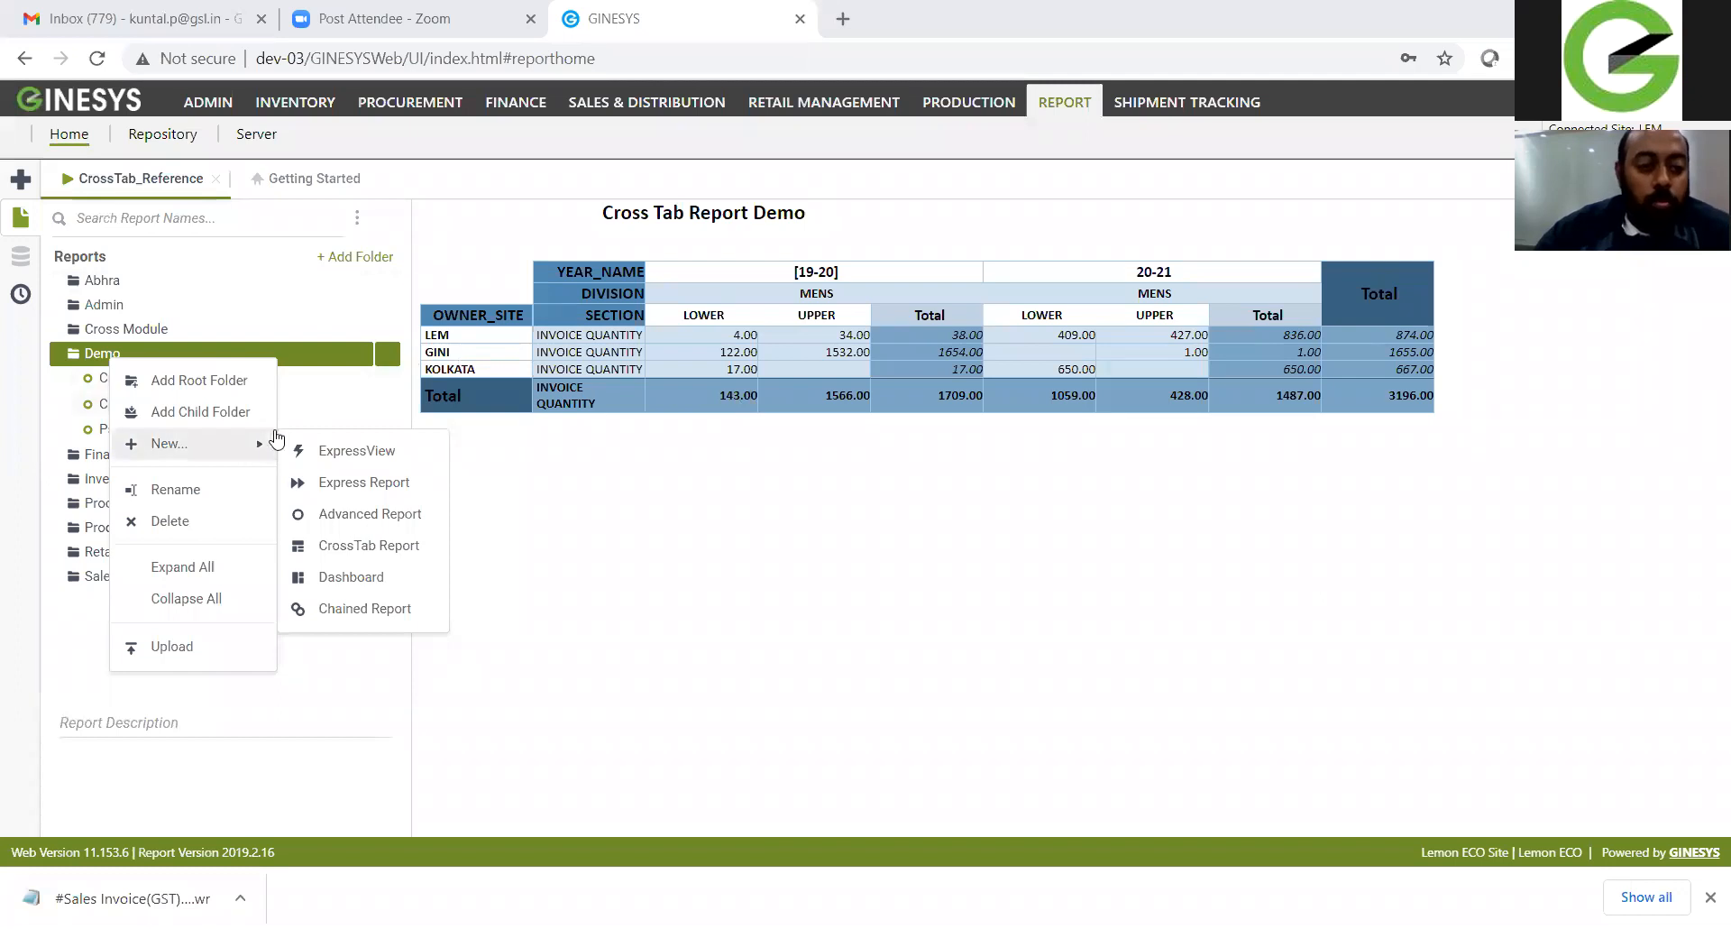
# Step: Start a new CrossTab report in the Demo folder and name it "Webinar CrossTab"
pyautogui.click(344, 554)
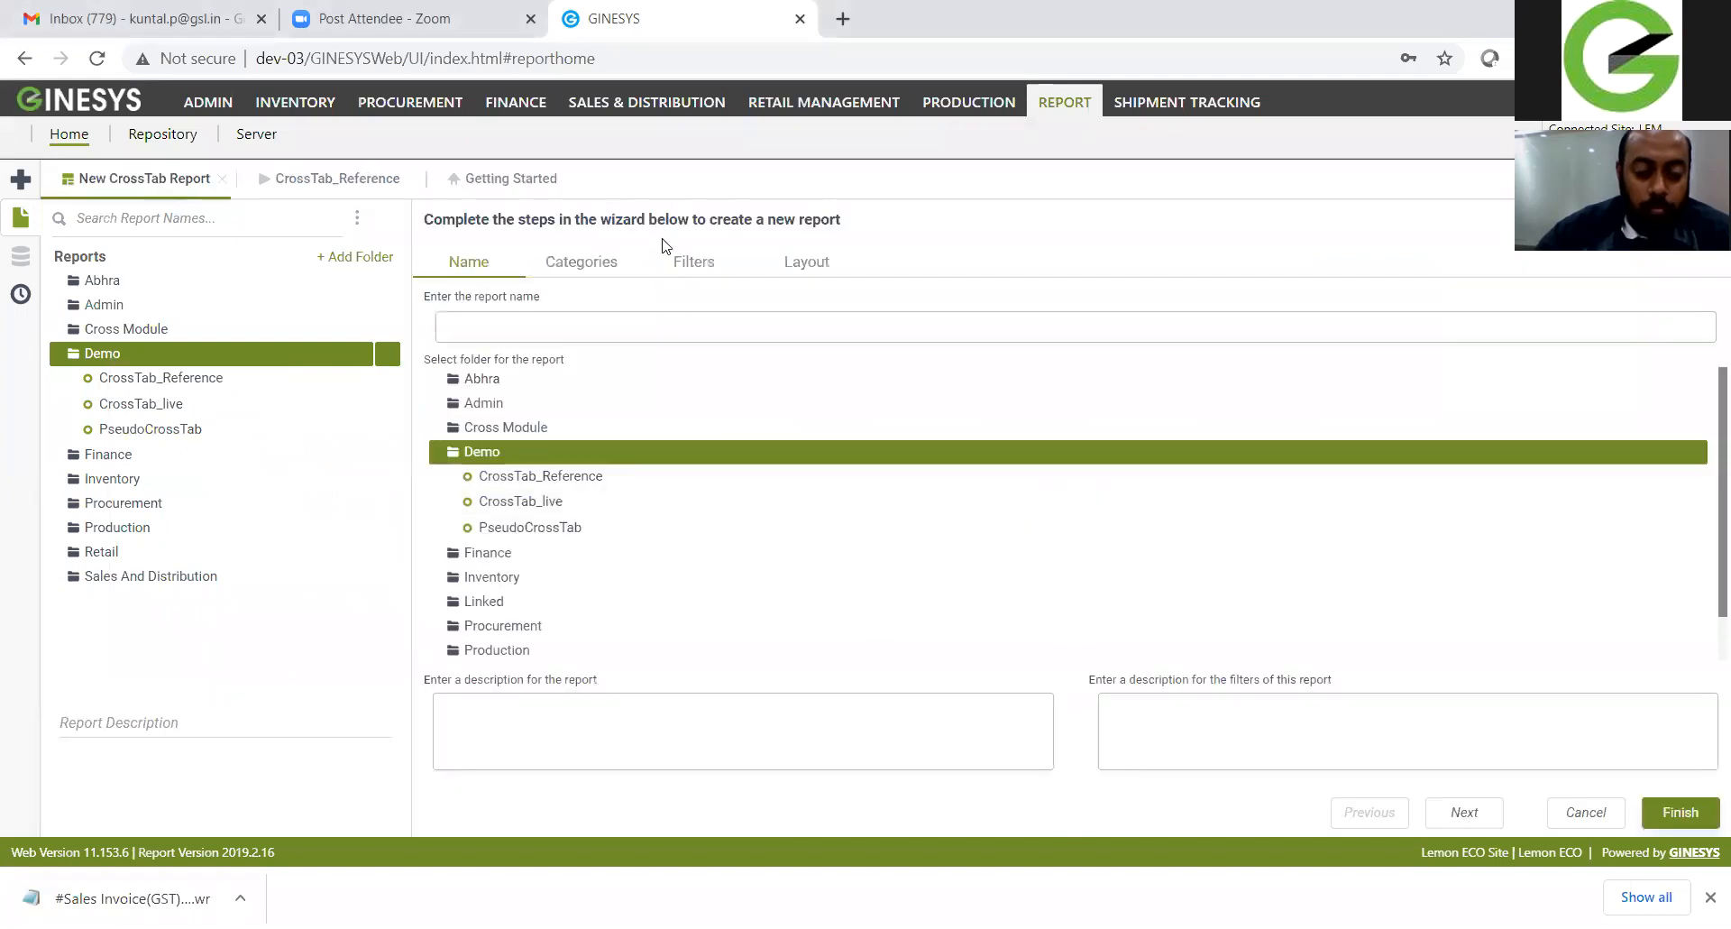
pyautogui.click(556, 328)
pyautogui.write('W')
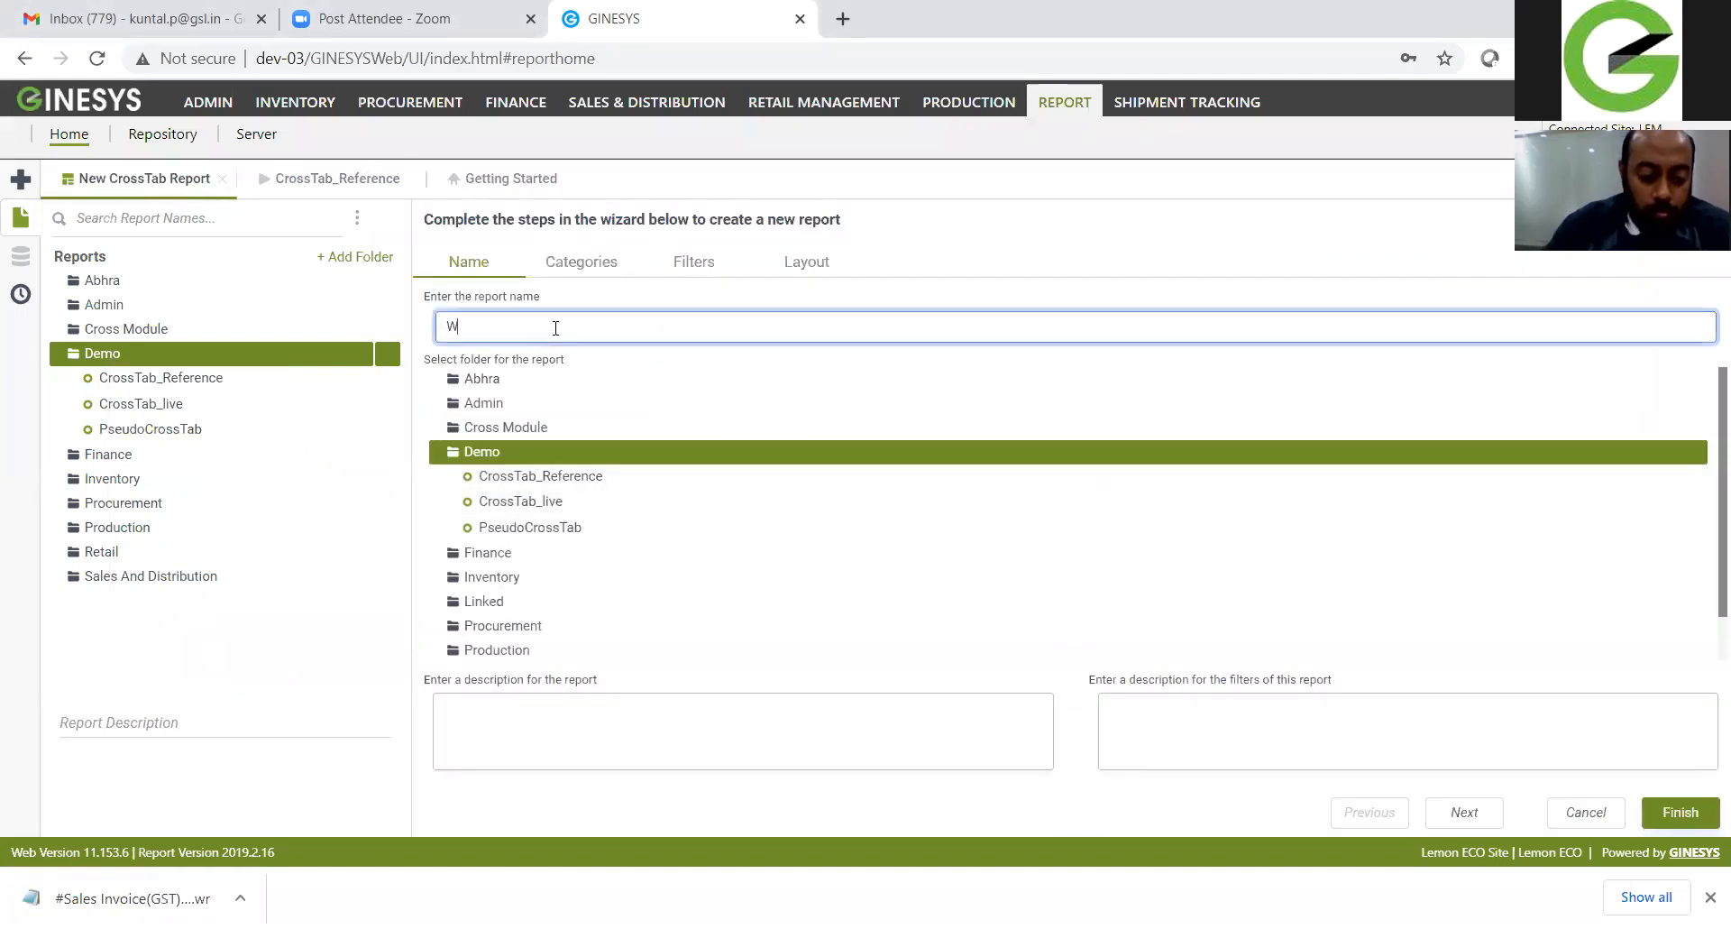
pyautogui.write('ebinar CrossTab')
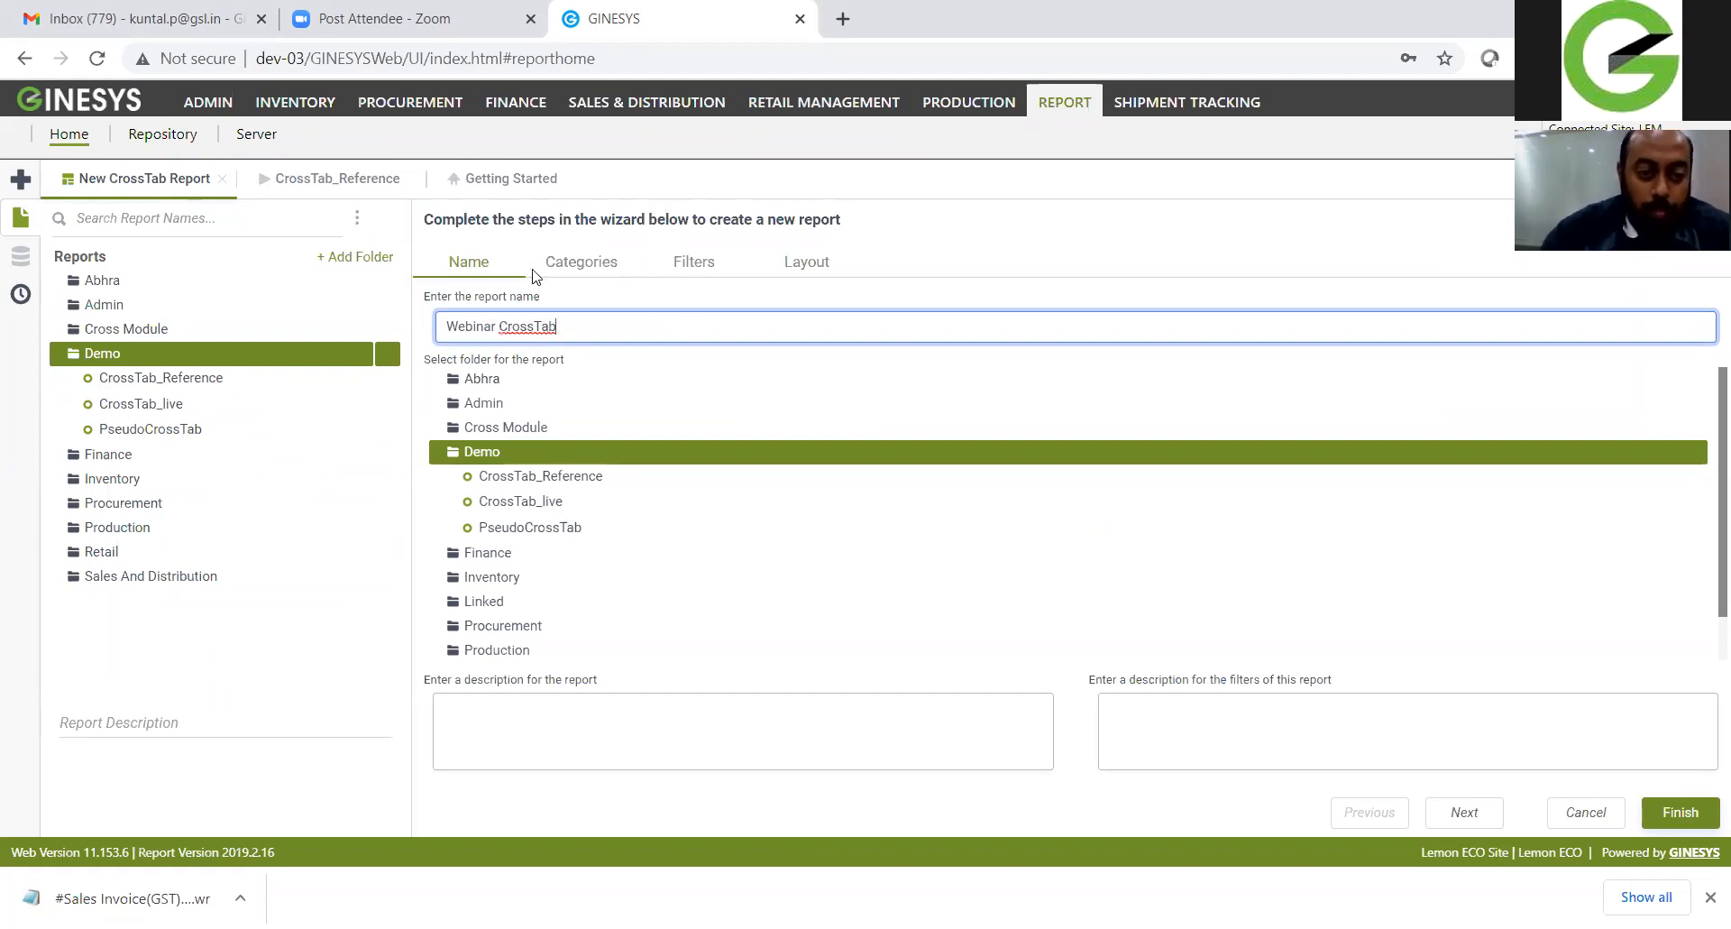
# Step: Copy the report name into the report description so it reads "Webinar CrossTab"
pyautogui.click(519, 718)
pyautogui.tripleClick(577, 326)
pyautogui.hotkey('ctrl', 'c')
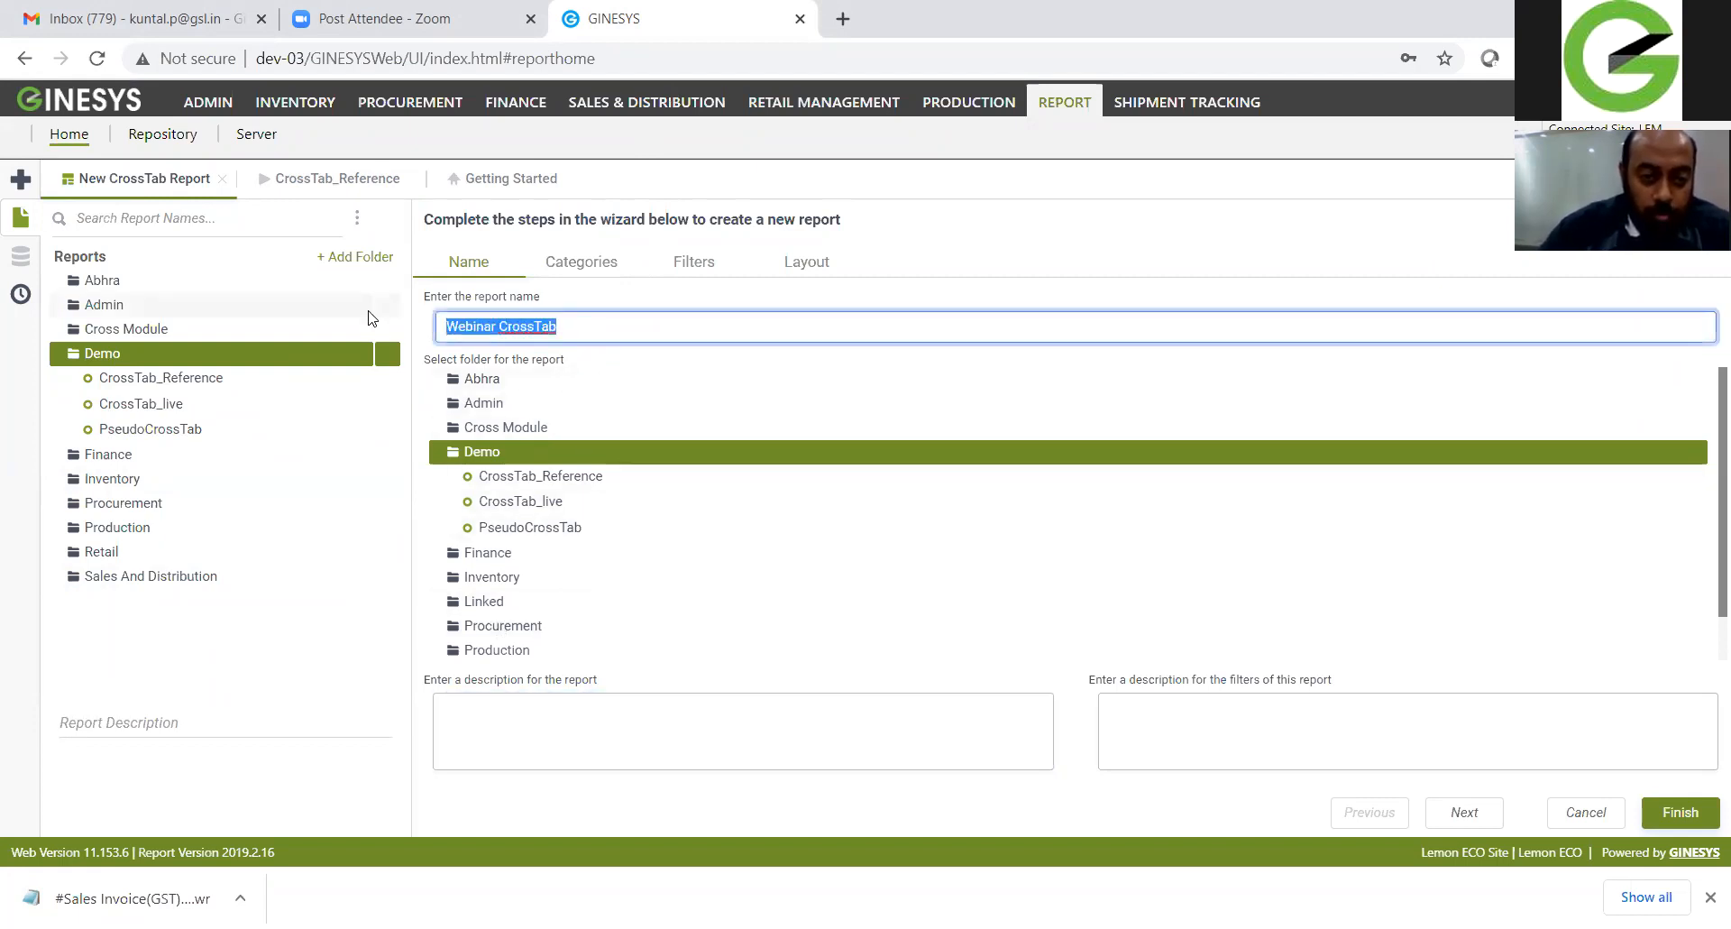
pyautogui.click(508, 718)
pyautogui.hotkey('ctrl', 'v')
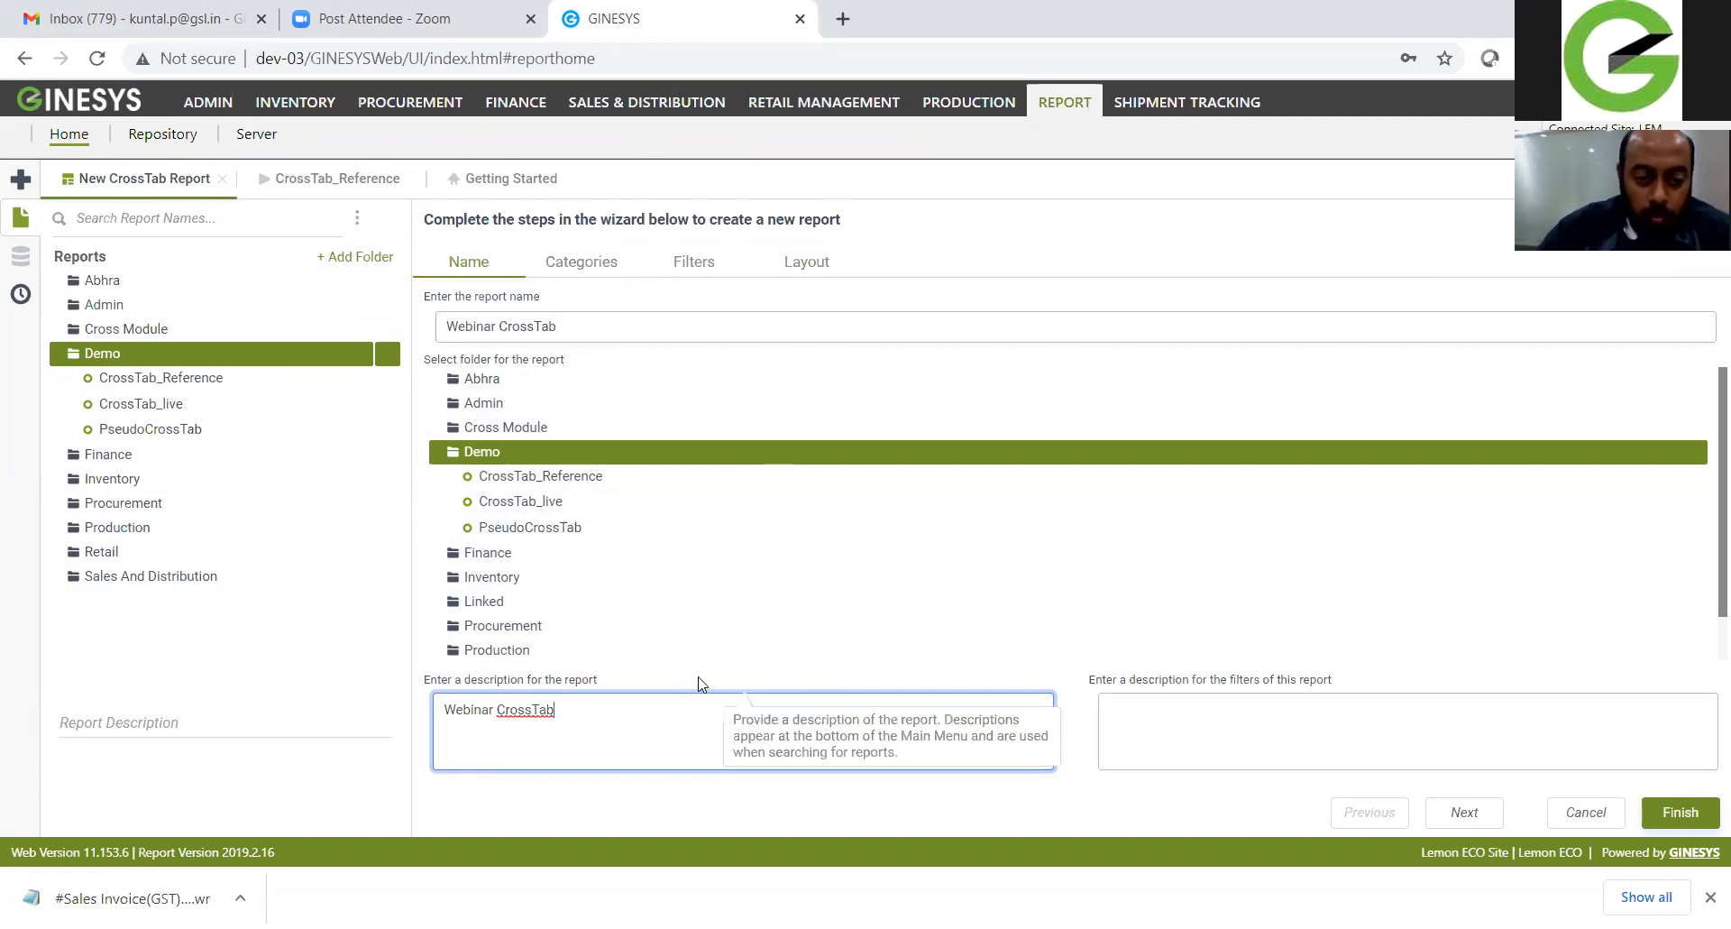
# Step: Search the report categories for "Sales In" and add SI Header and SI Item from Sales Invoice
pyautogui.click(574, 263)
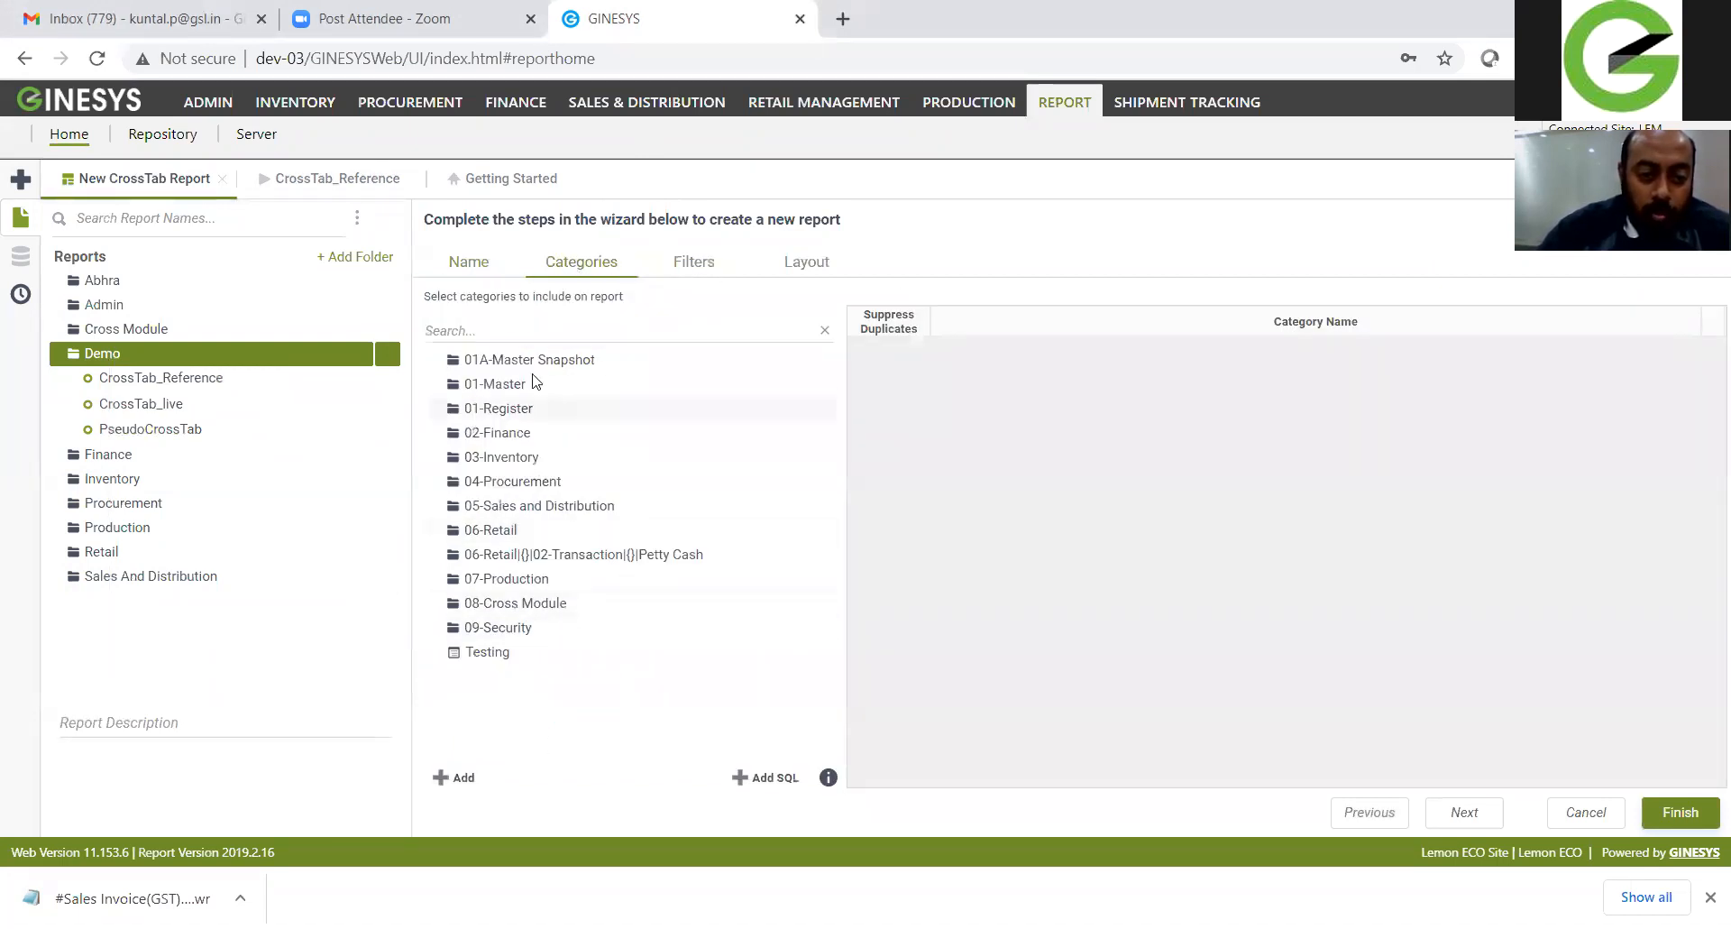
pyautogui.click(546, 326)
pyautogui.write('Sales')
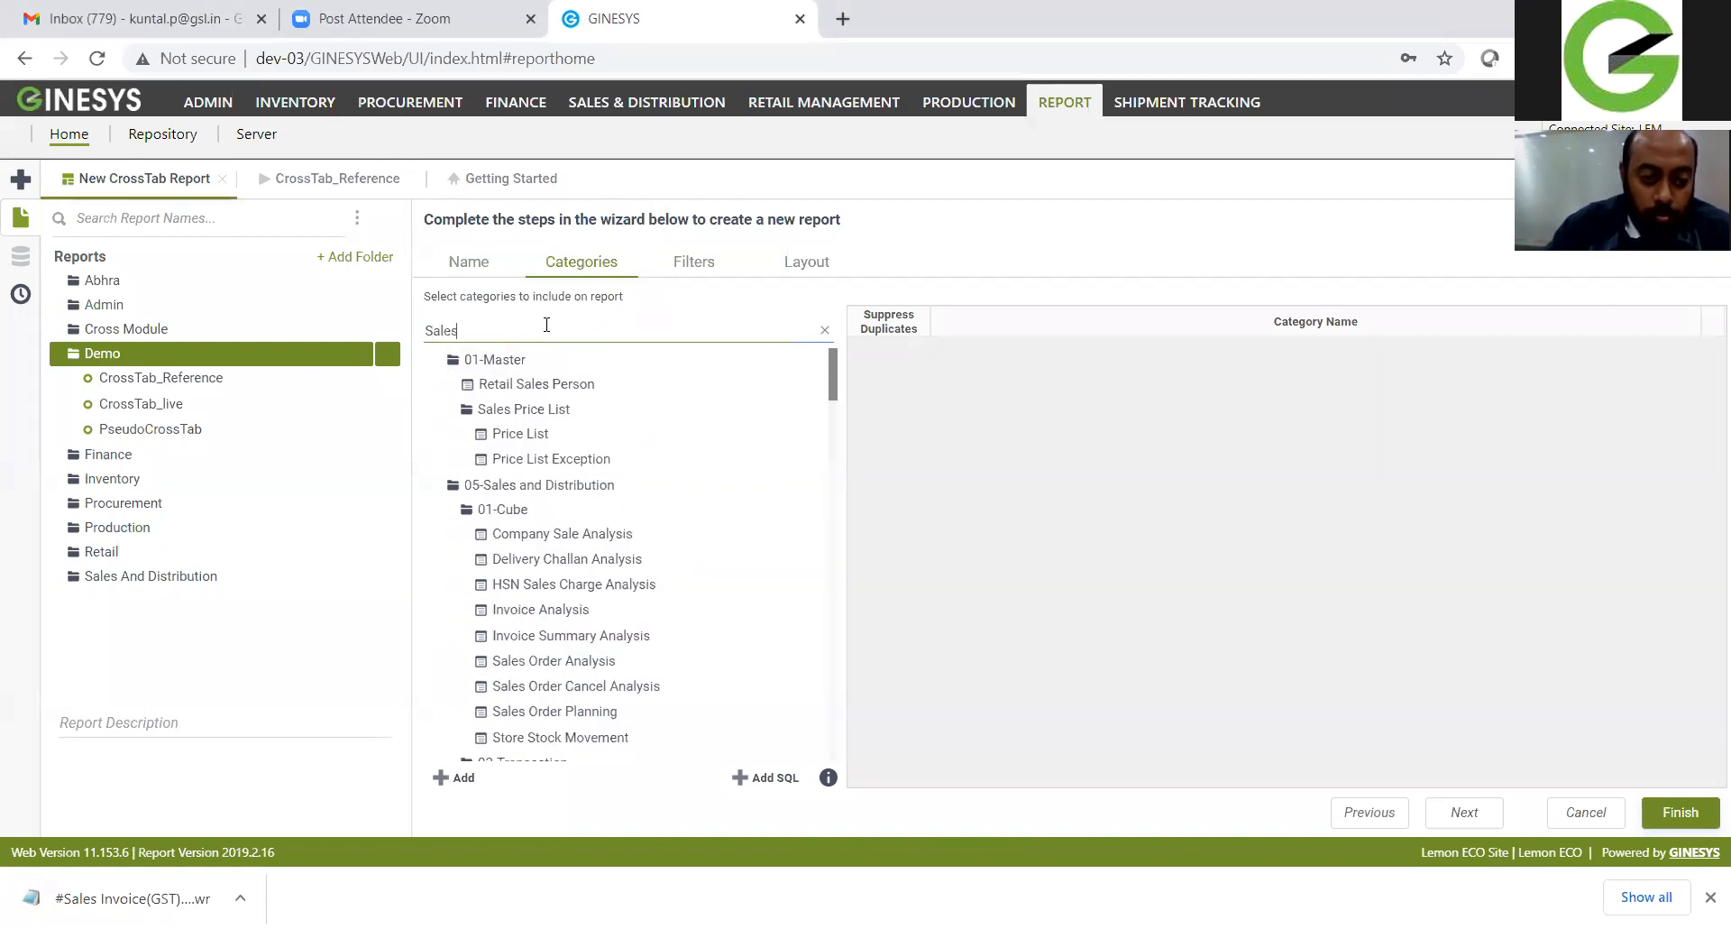
pyautogui.write(' In')
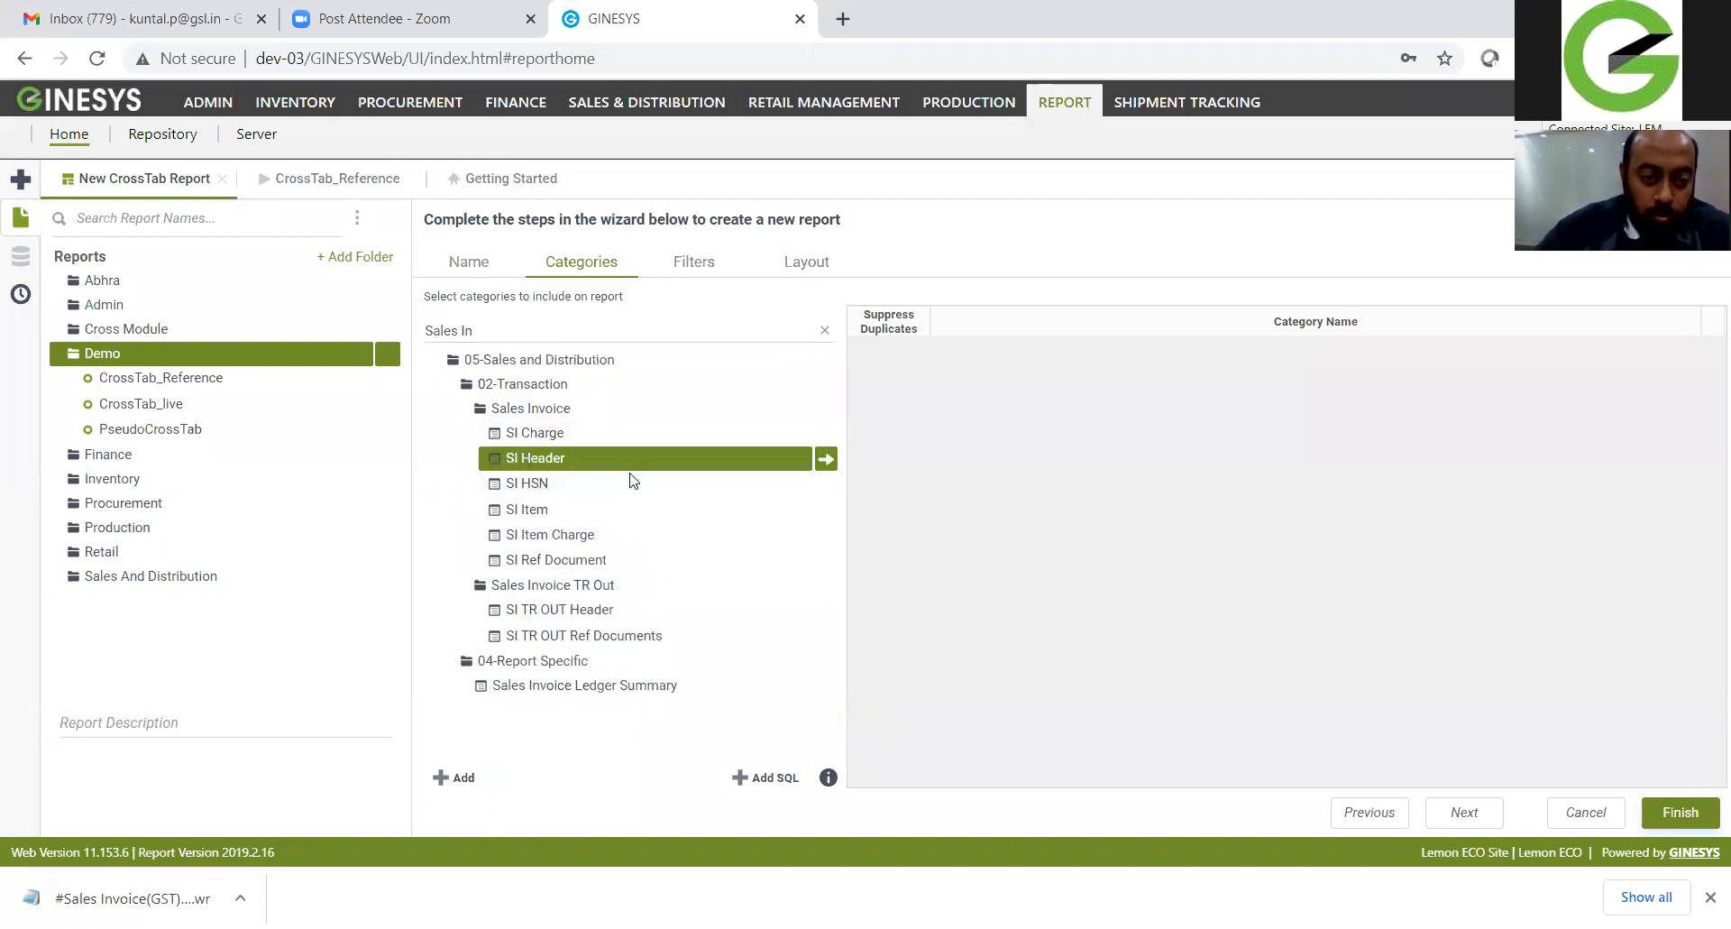
pyautogui.click(826, 458)
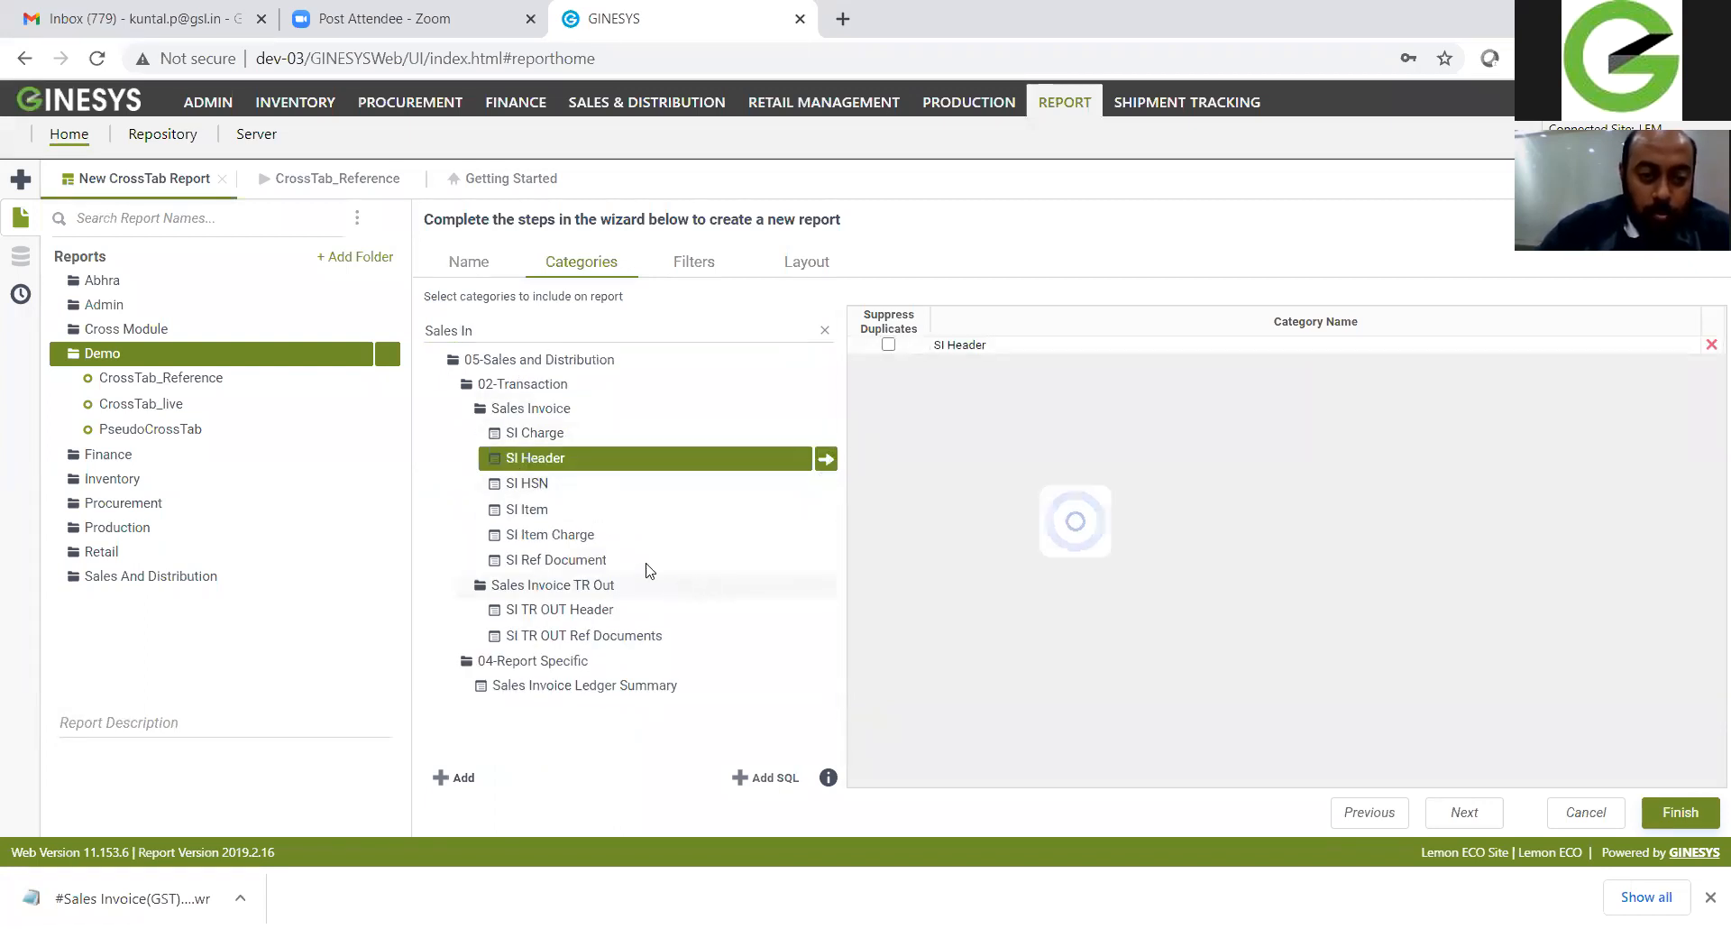
pyautogui.moveTo(695, 503)
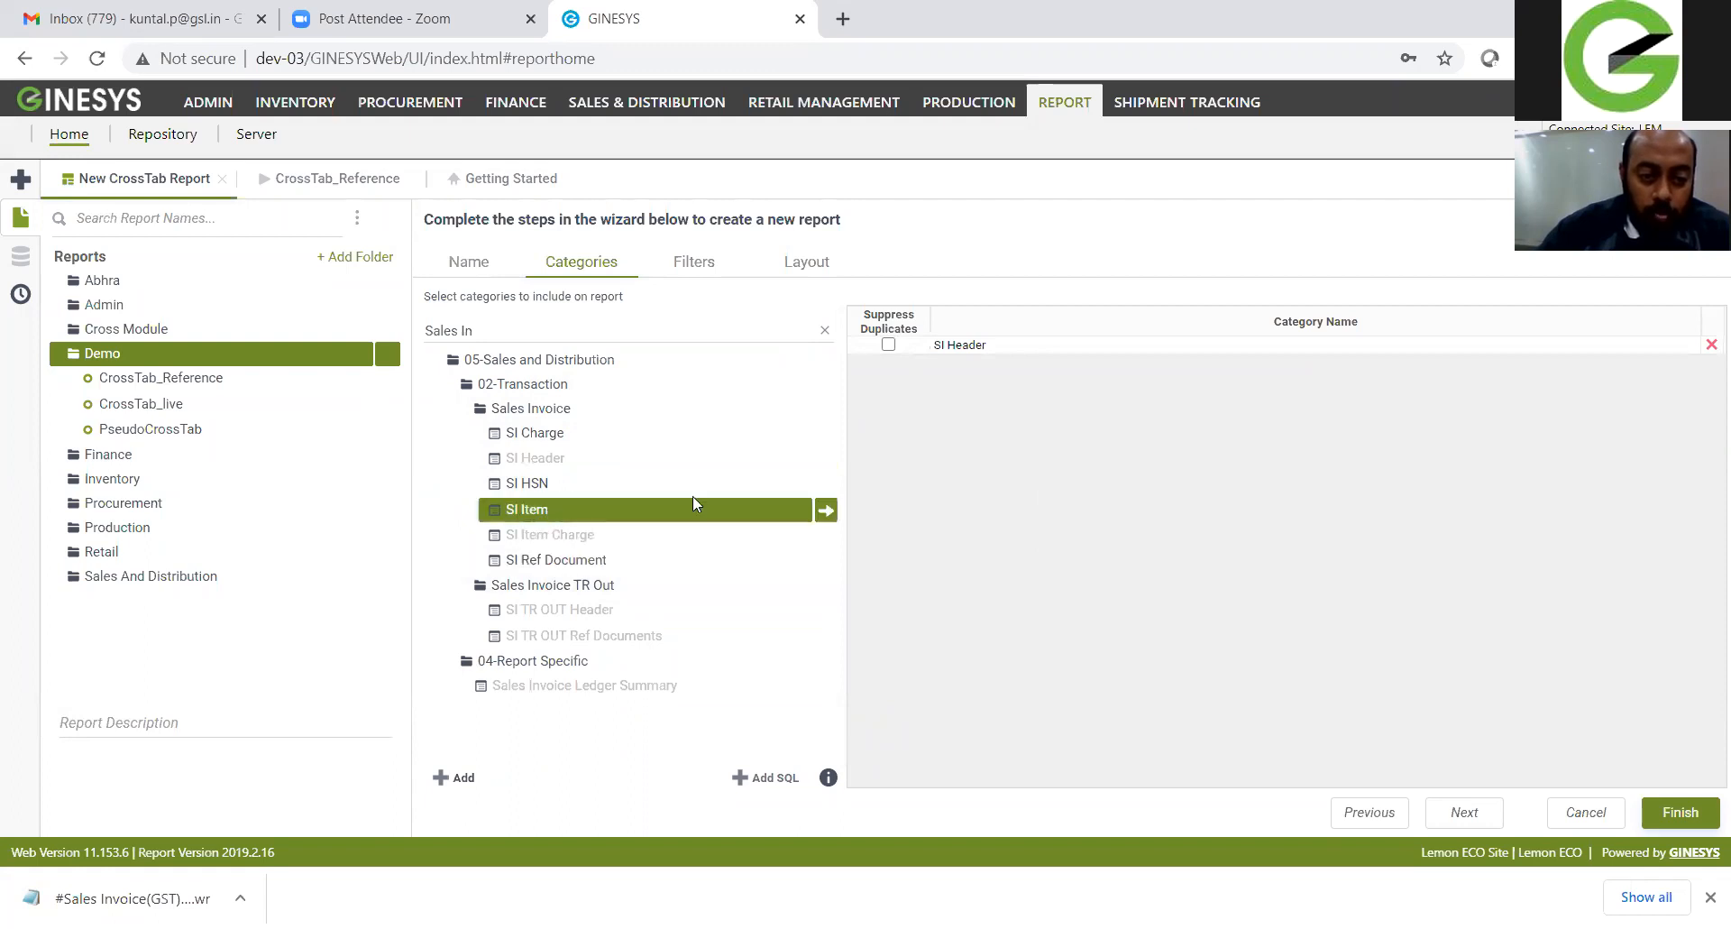
pyautogui.click(826, 509)
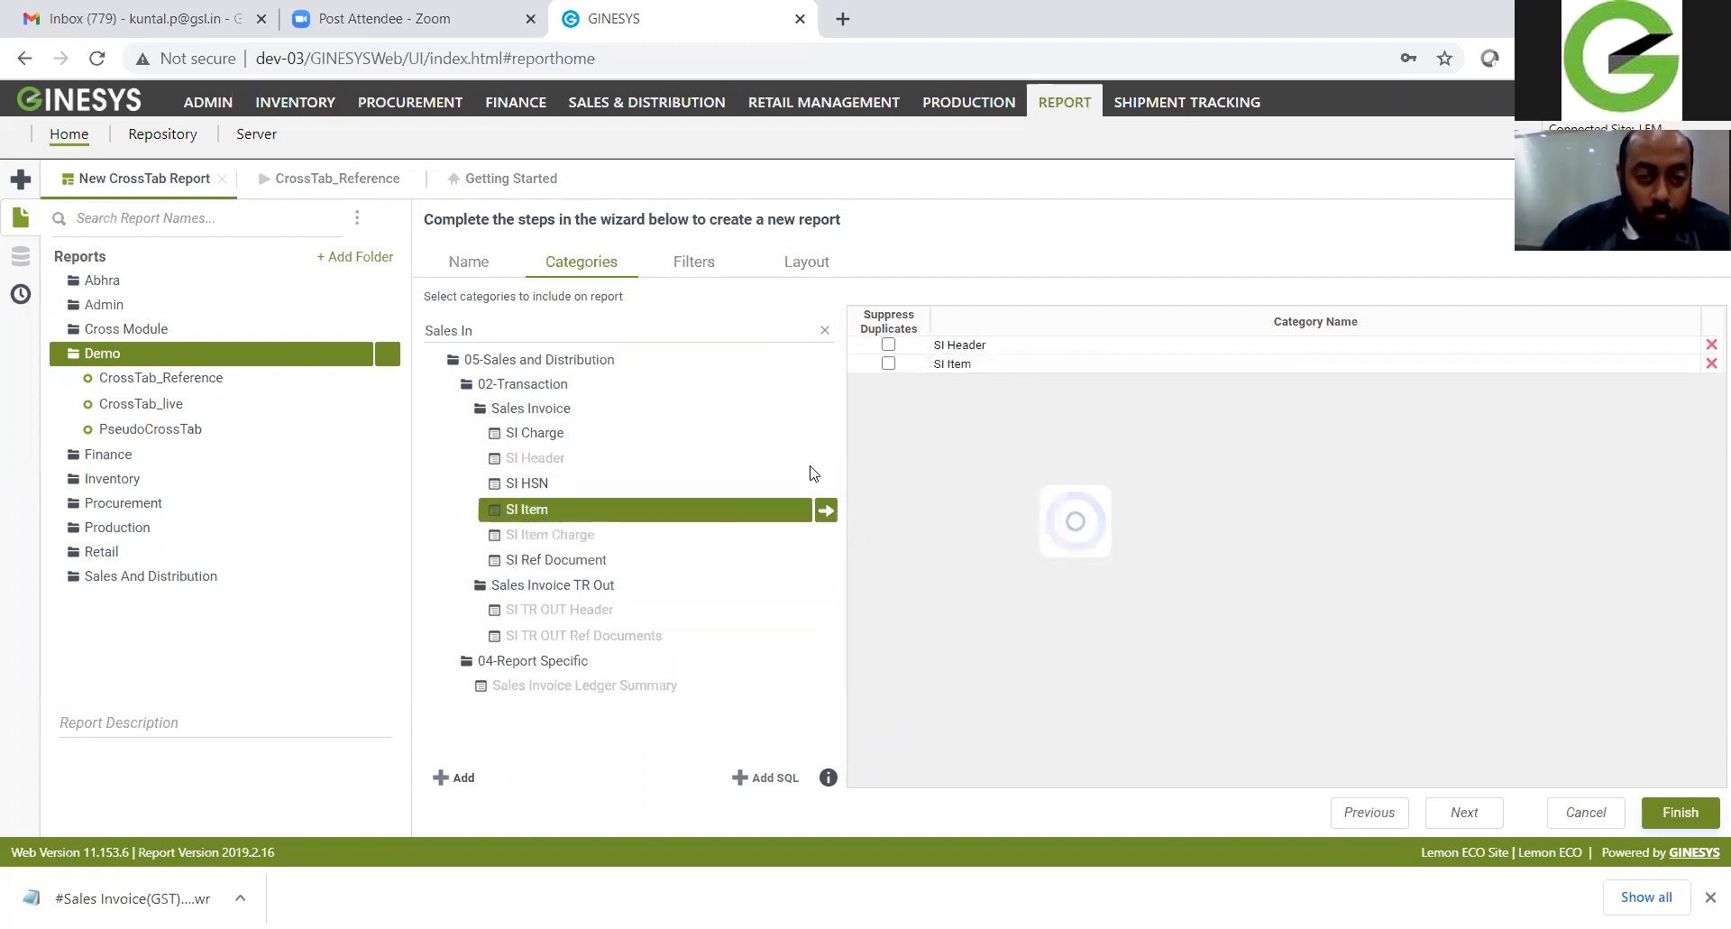
# Step: Search the categories for "Item" and add the Item category from 01-Master to the report
pyautogui.click(445, 335)
pyautogui.hotkey('ctrl', 'a')
pyautogui.write('Item')
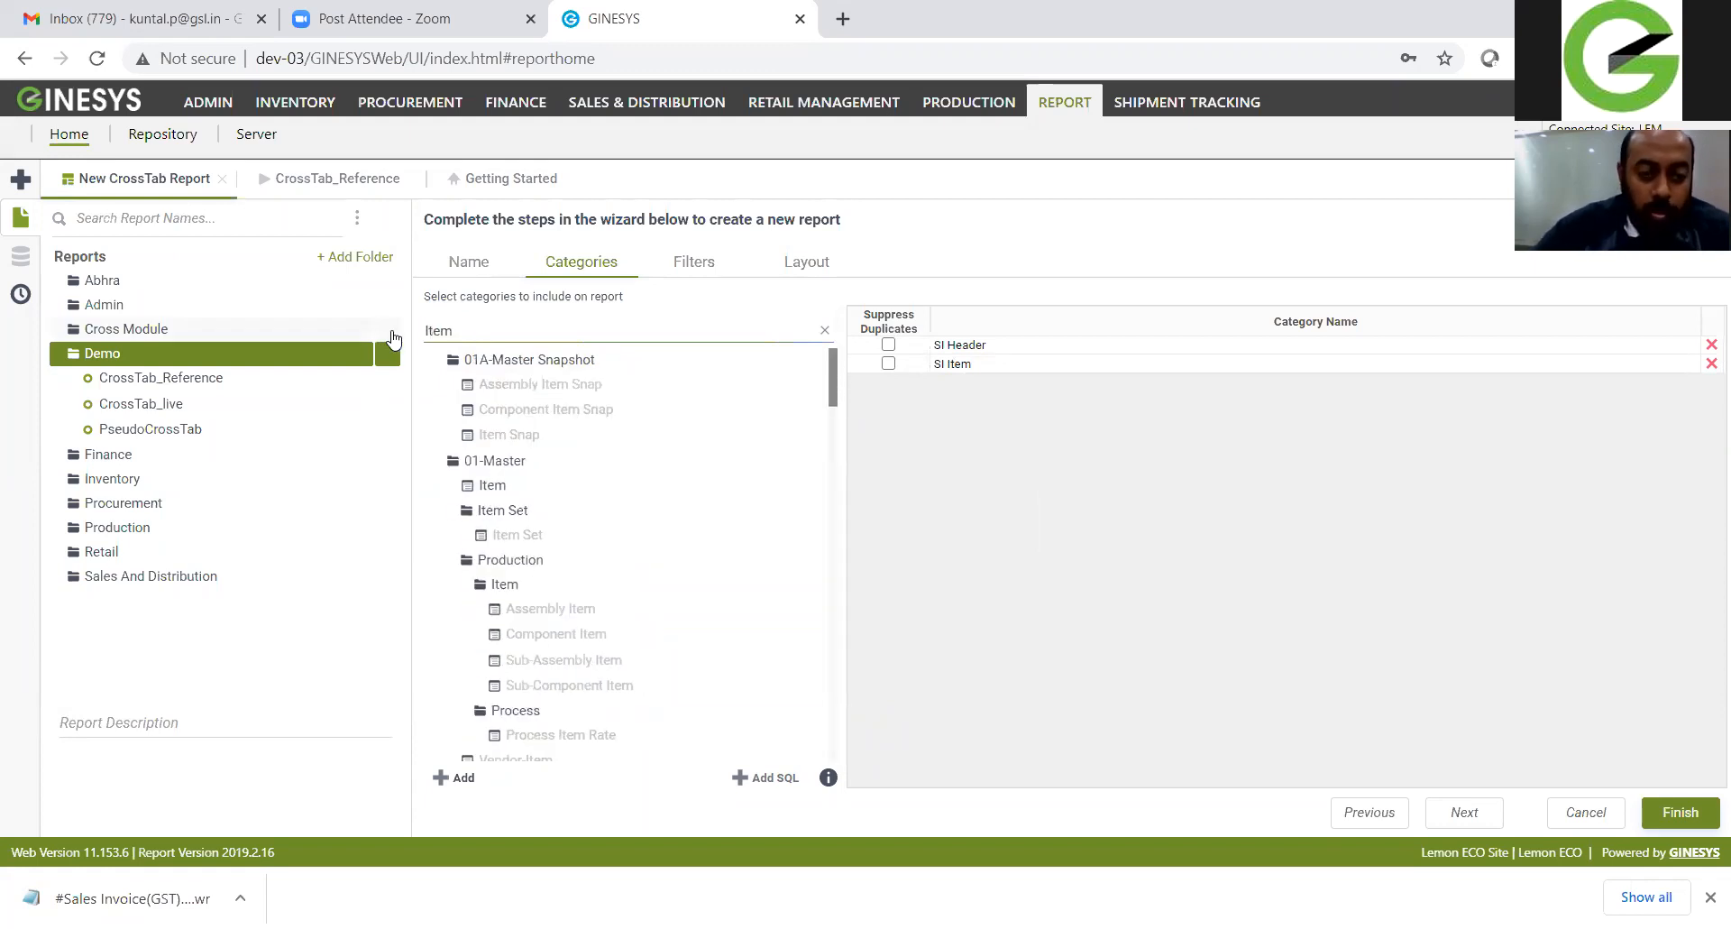
pyautogui.doubleClick(493, 486)
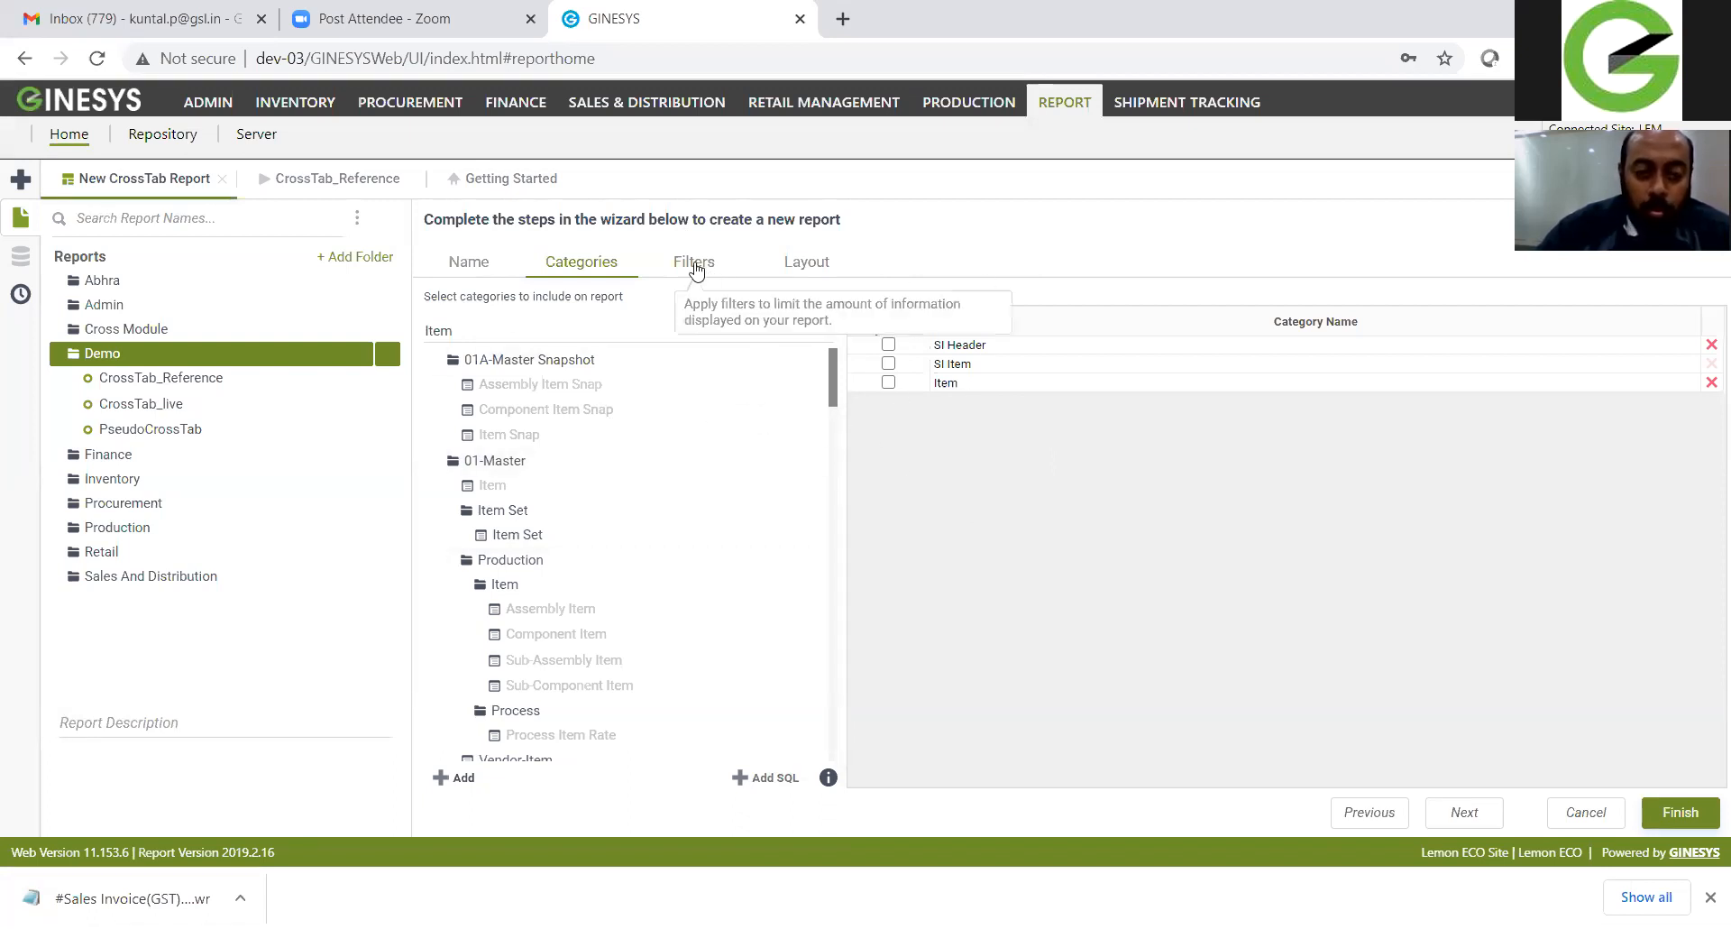
# Step: Go to the report layout stage and try to finish the wizard without any row, column or data fields
pyautogui.click(795, 267)
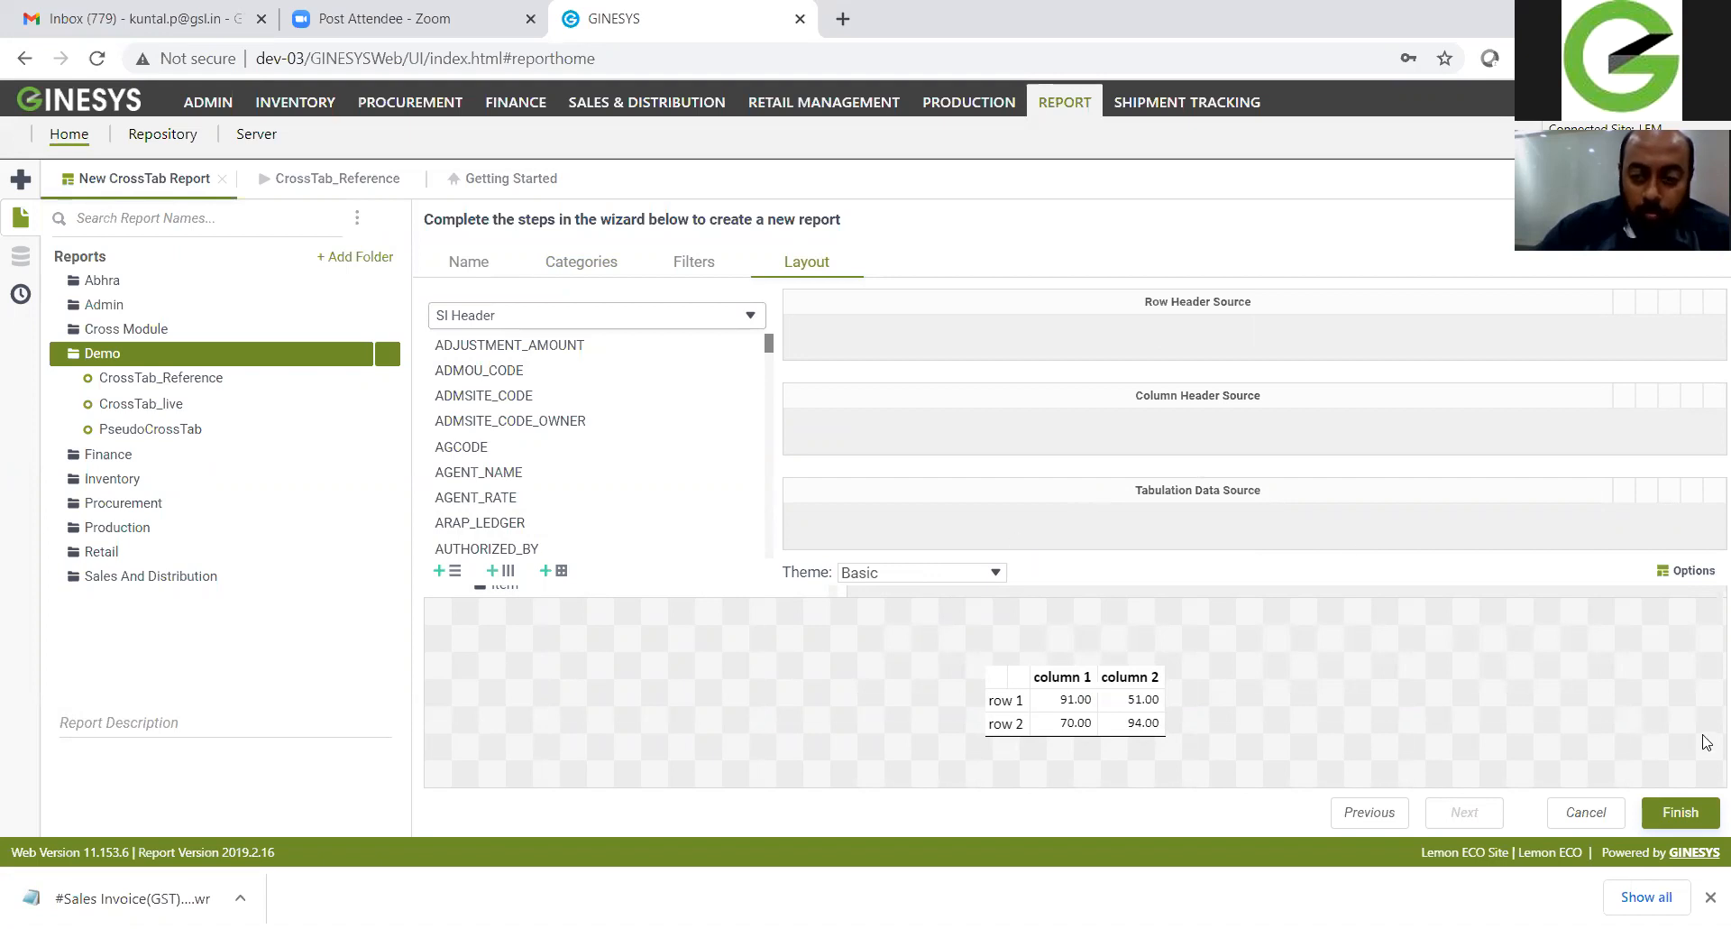
pyautogui.click(1706, 821)
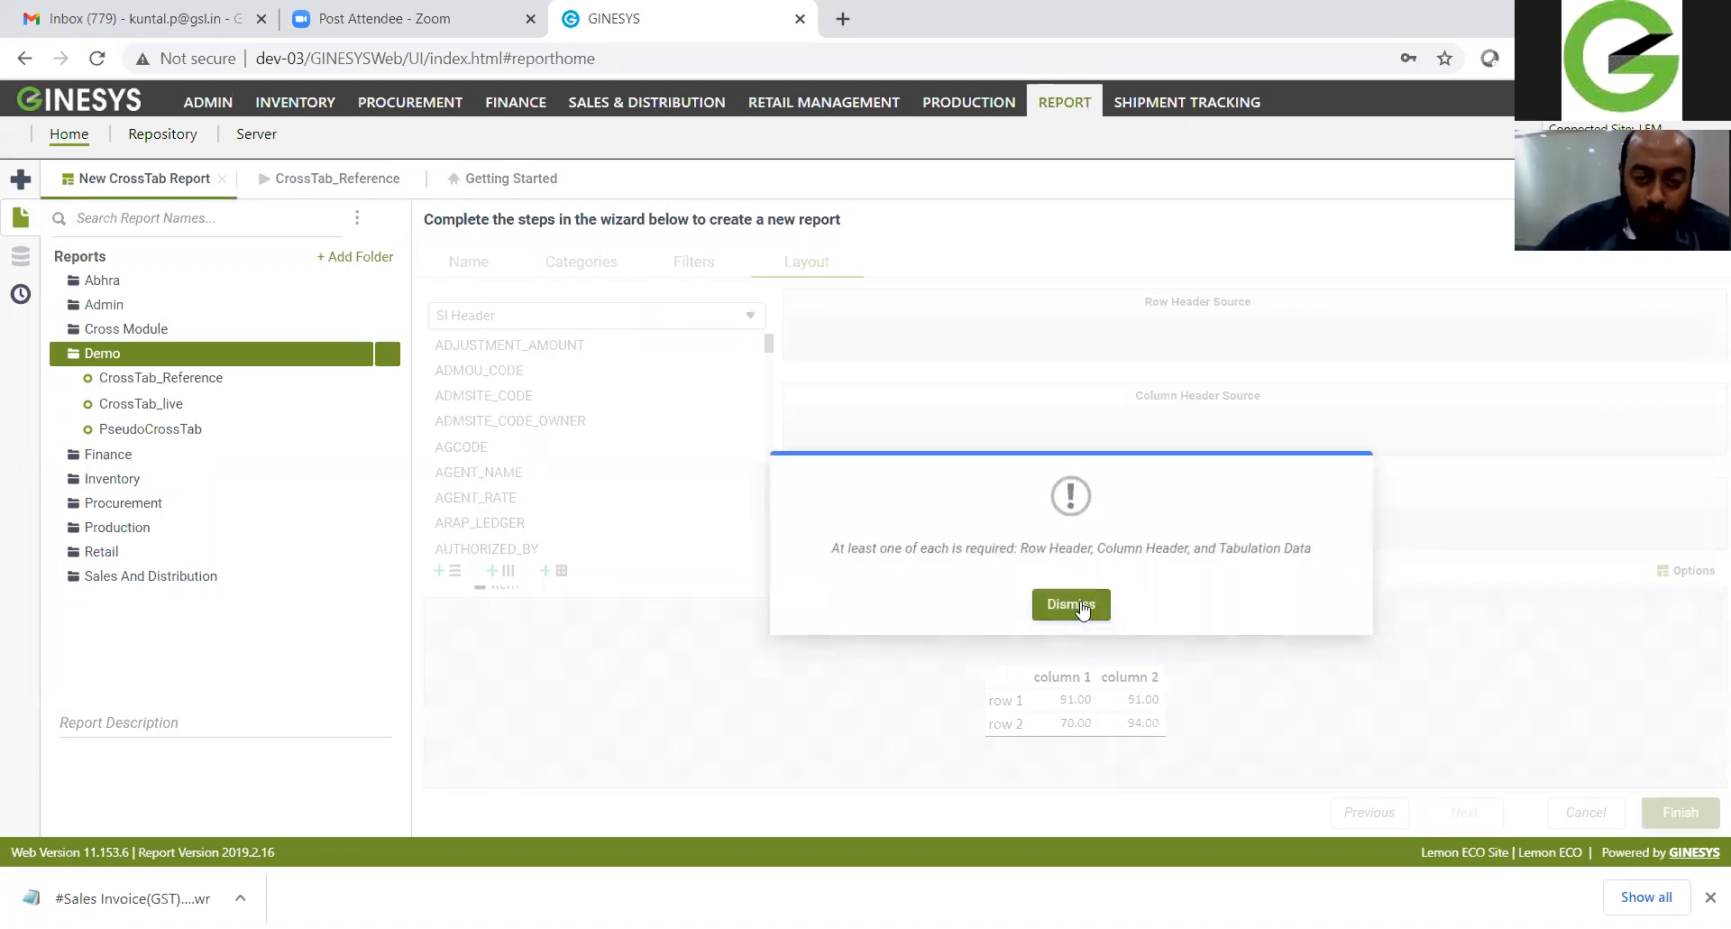
pyautogui.click(1086, 606)
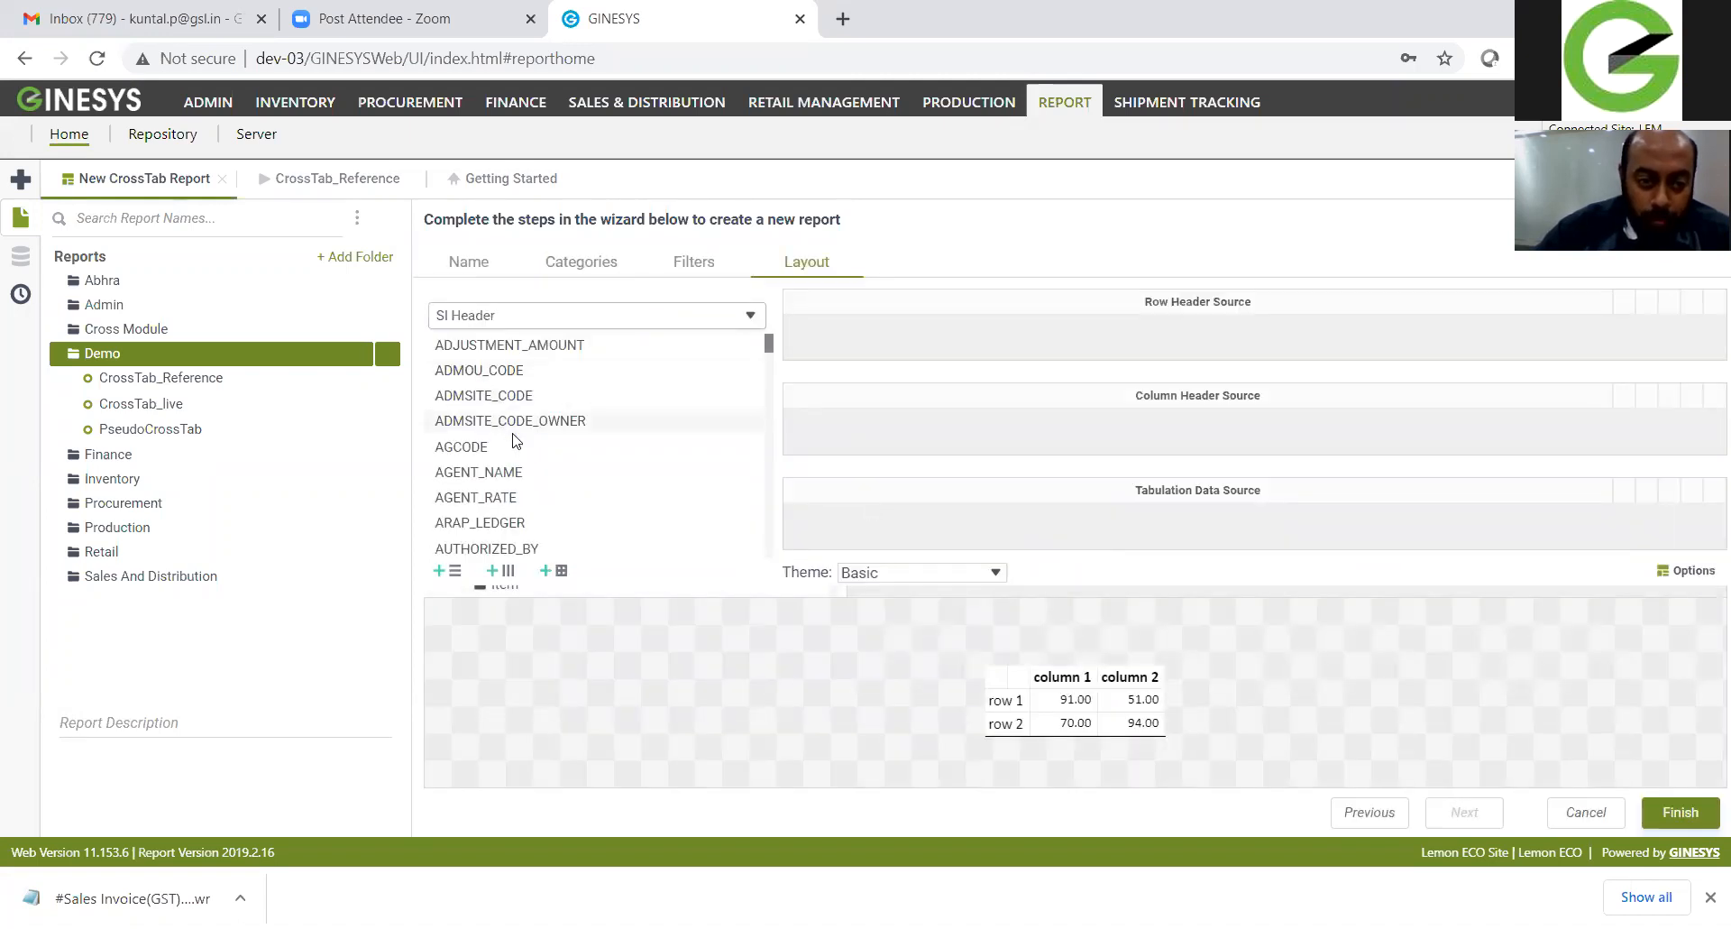
# Step: Examine the fields that the SI Header and SI Item categories offer for the crosstab layout
pyautogui.click(512, 395)
pyautogui.scroll(-2, 532, 415)
pyautogui.click(514, 316)
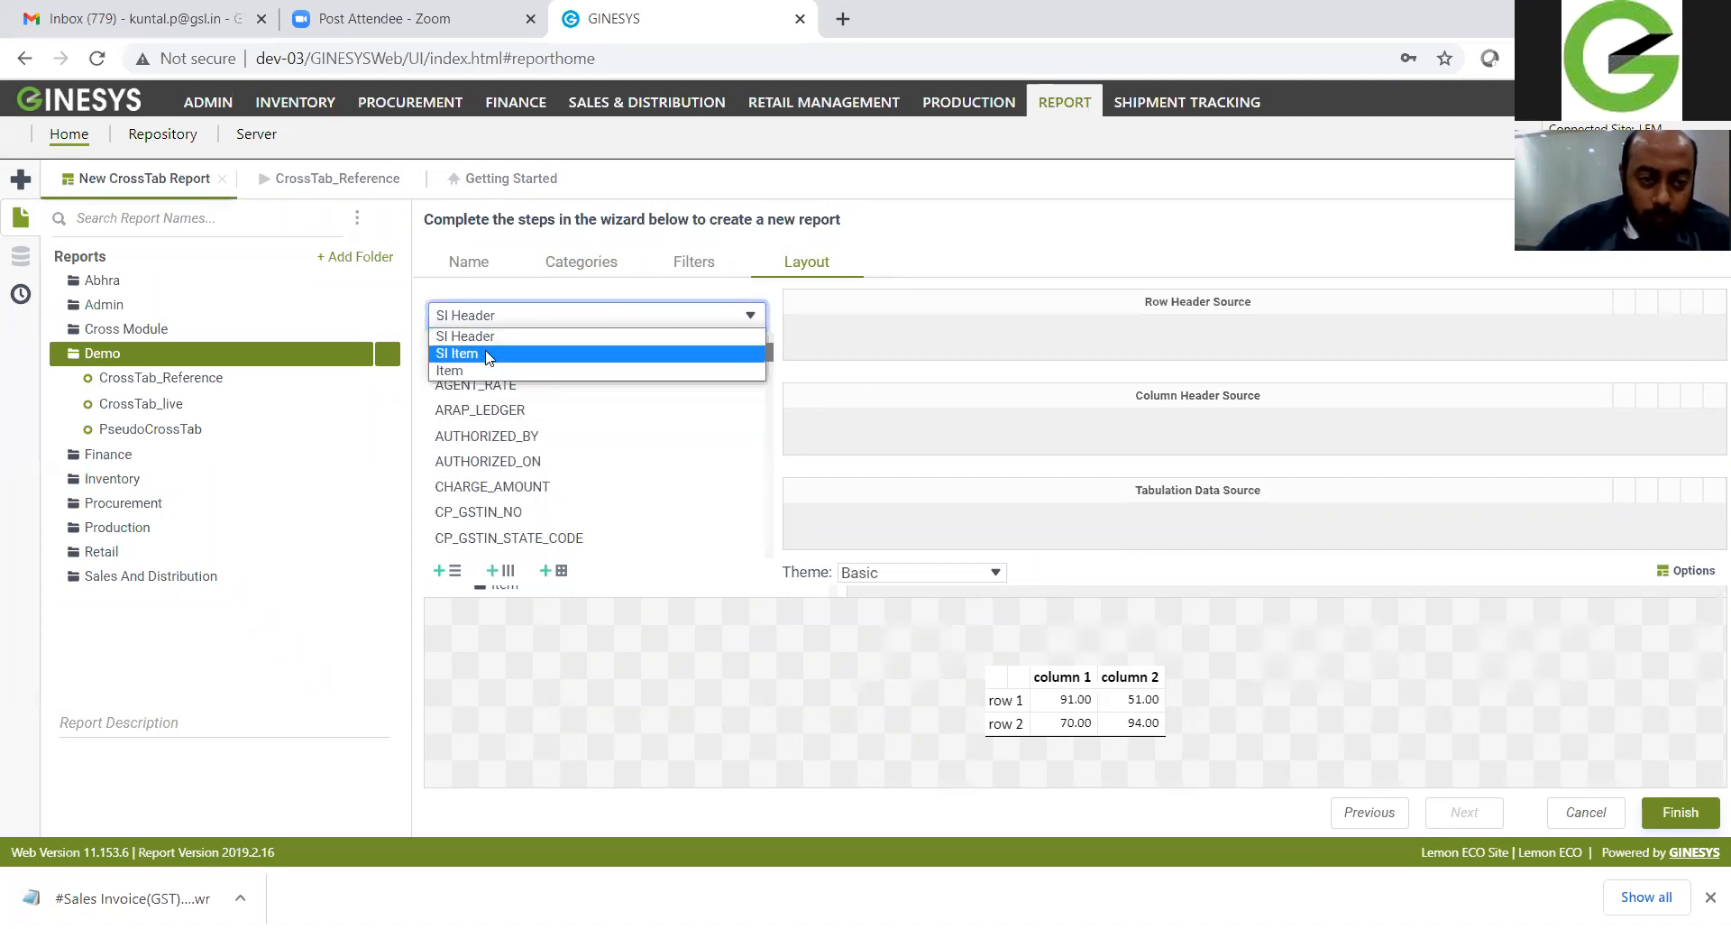
pyautogui.click(493, 353)
pyautogui.click(532, 458)
pyautogui.scroll(-5, 527, 458)
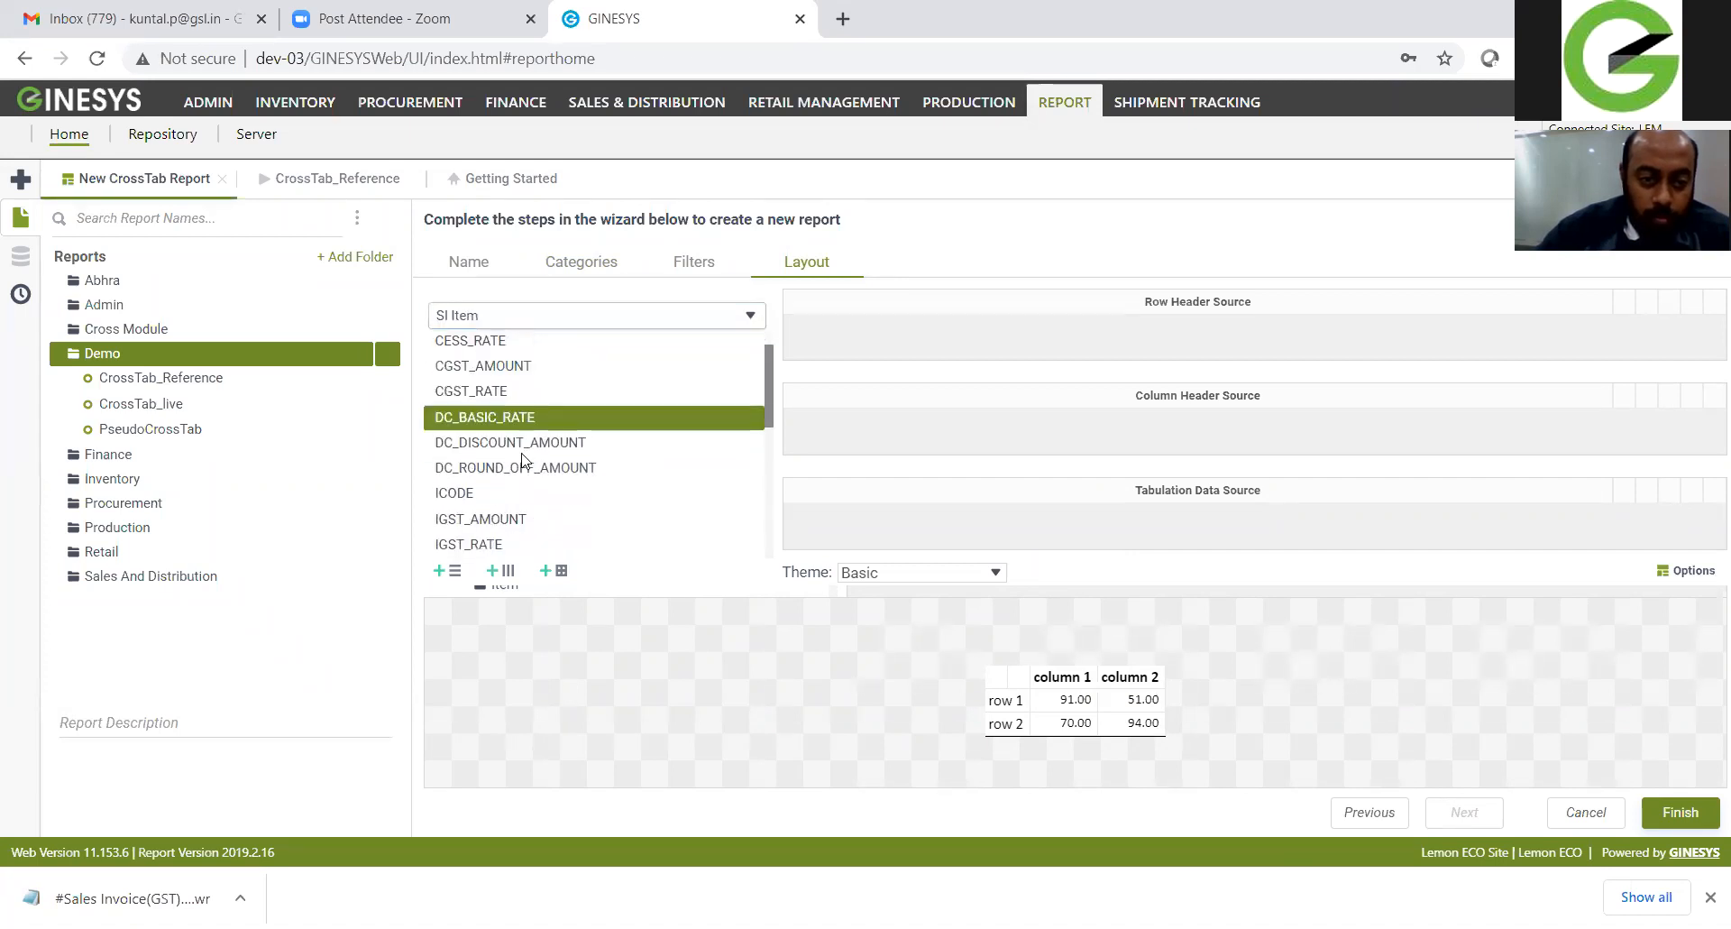
pyautogui.scroll(3, 518, 446)
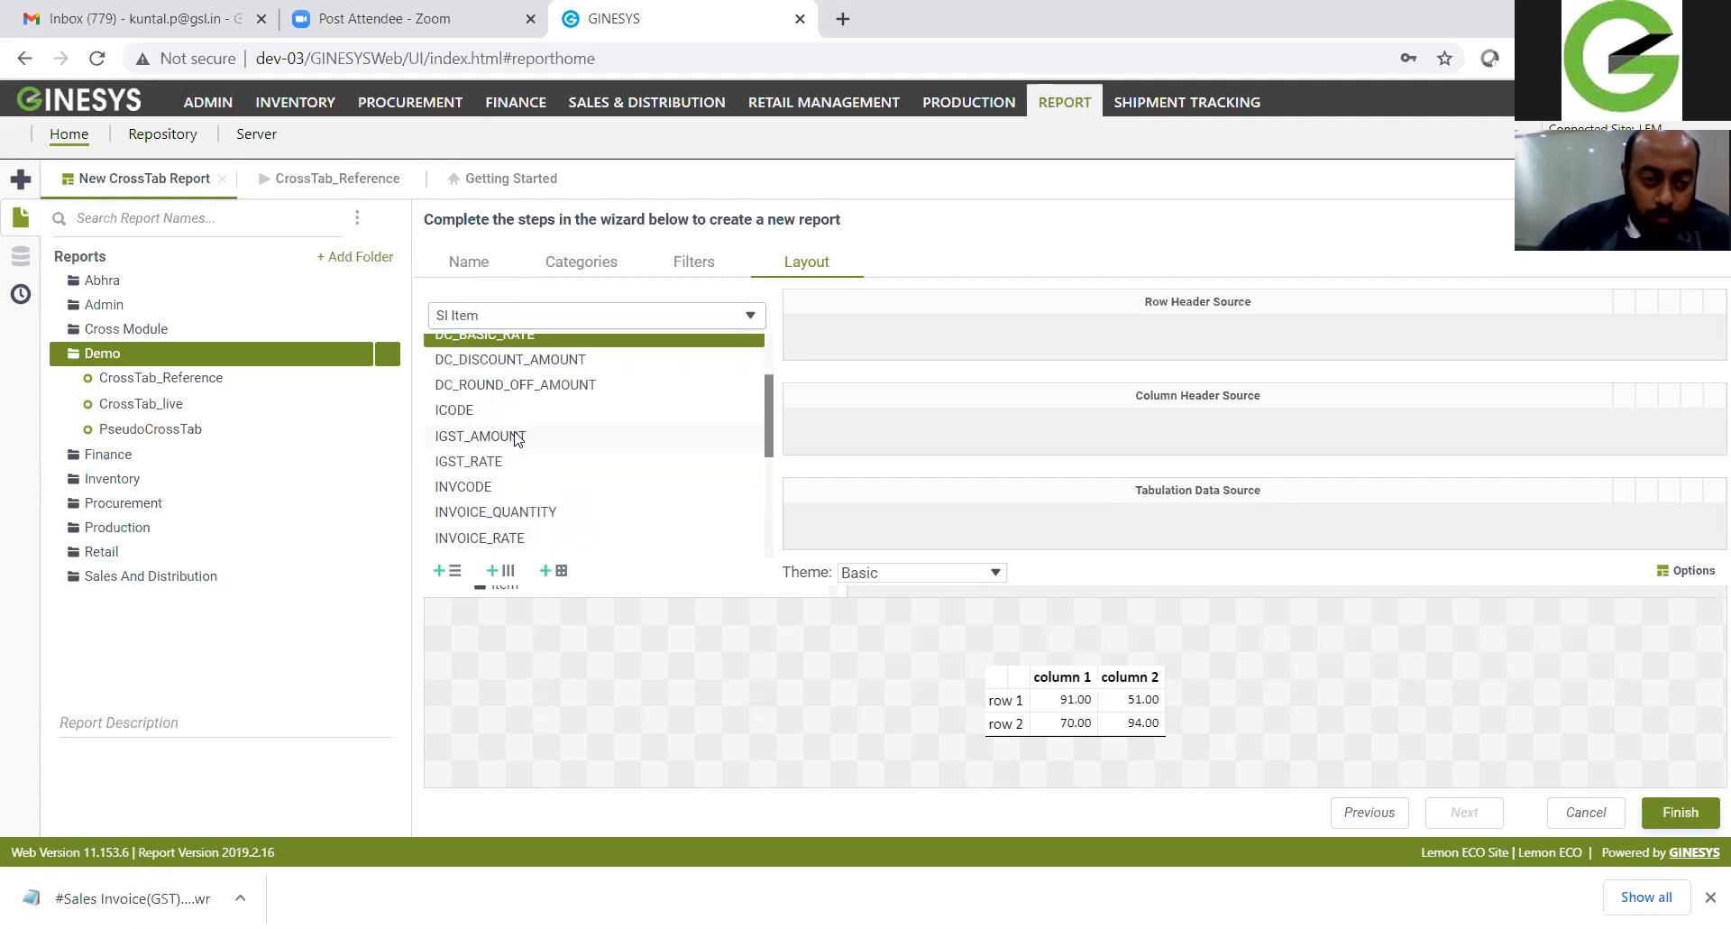
pyautogui.click(492, 480)
pyautogui.press('Down')
pyautogui.press('Down')
pyautogui.press('Down')
pyautogui.press('Down')
pyautogui.press('Down')
pyautogui.press('Down')
pyautogui.press('Down')
pyautogui.press('Down')
pyautogui.press('Down')
pyautogui.press('Down')
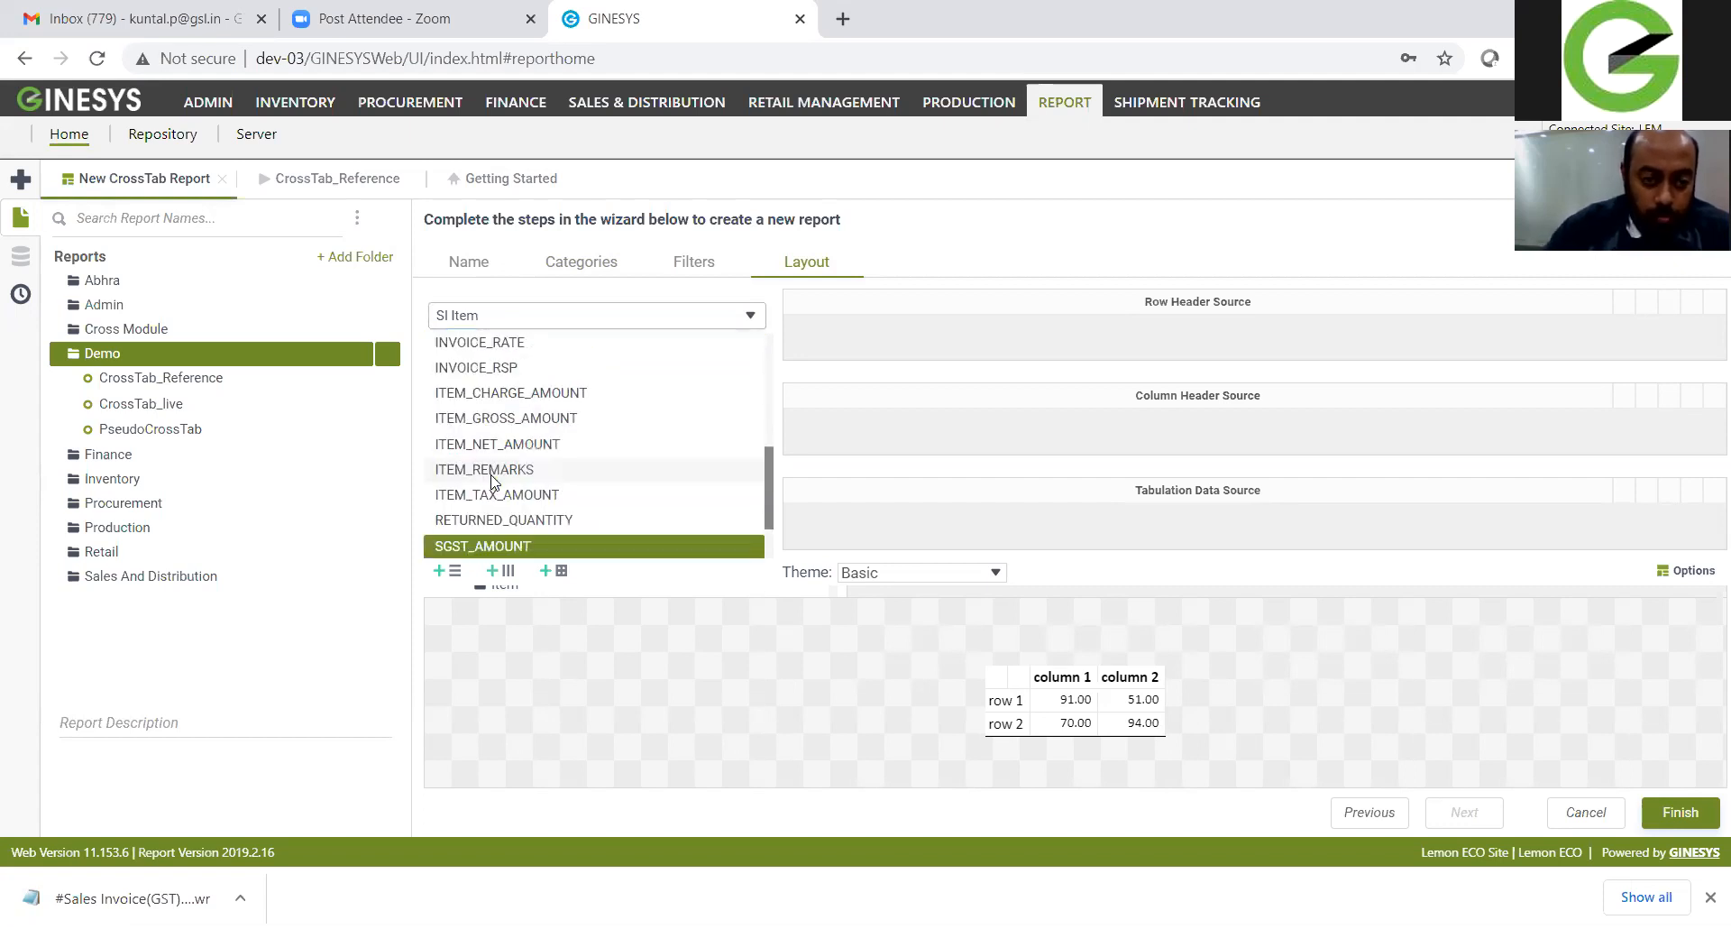
# Step: Add the SECTION field of the Item category as the column header source
pyautogui.click(522, 317)
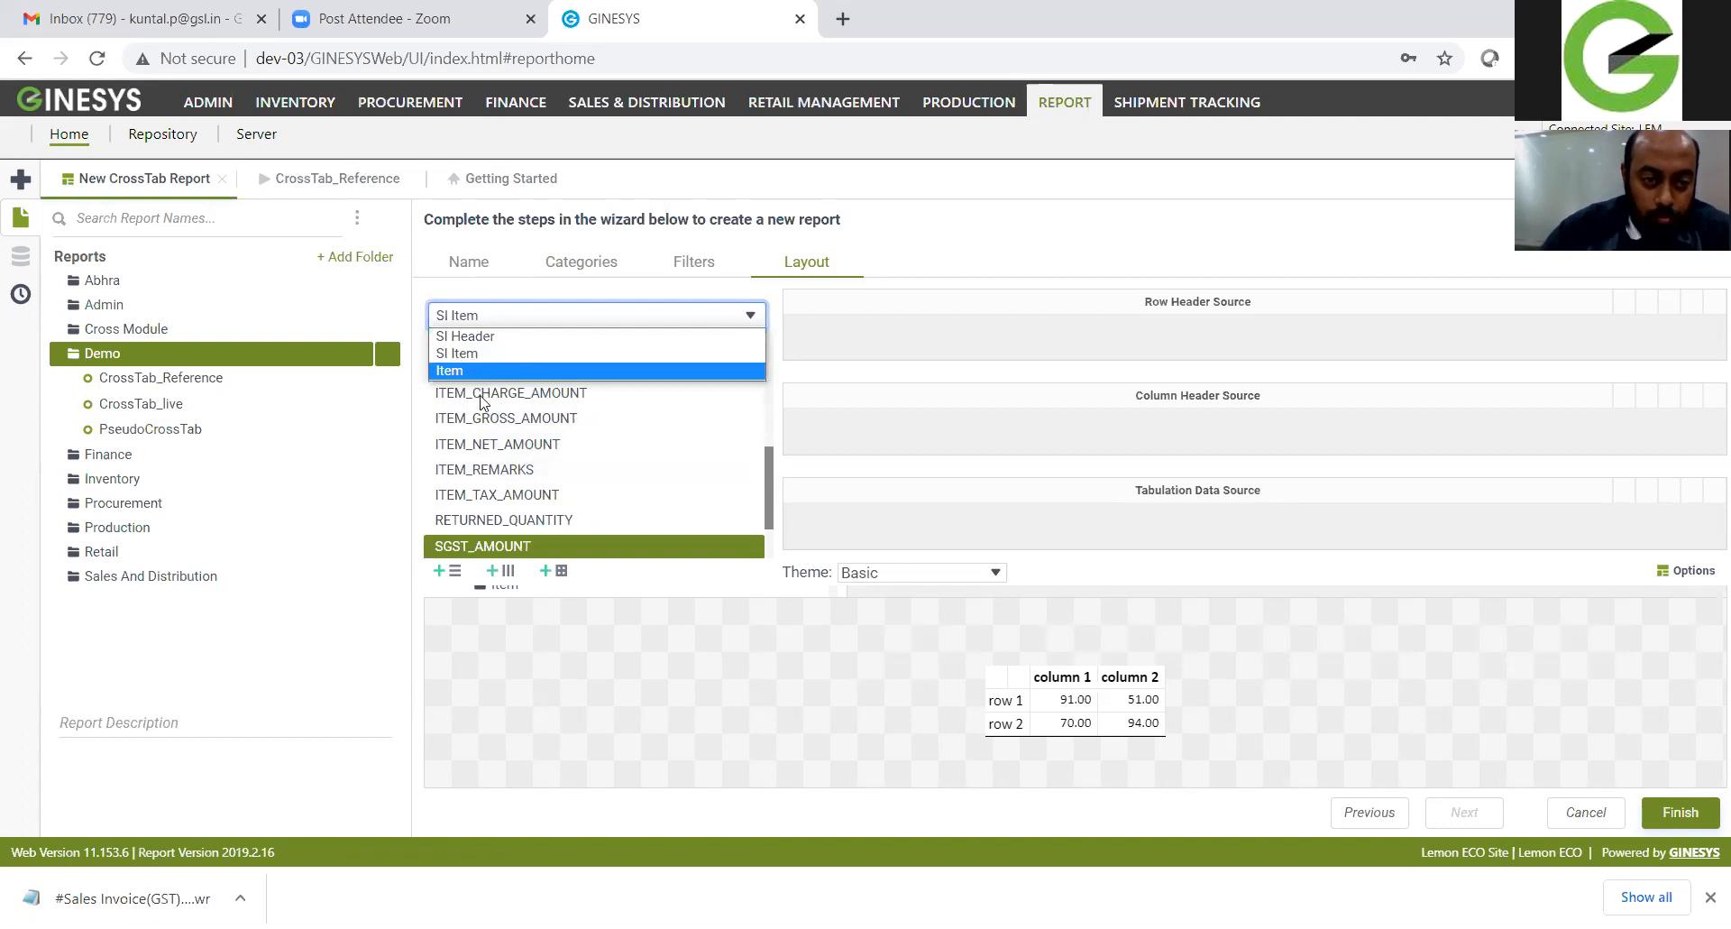
pyautogui.click(481, 367)
pyautogui.press('s')
pyautogui.press('e')
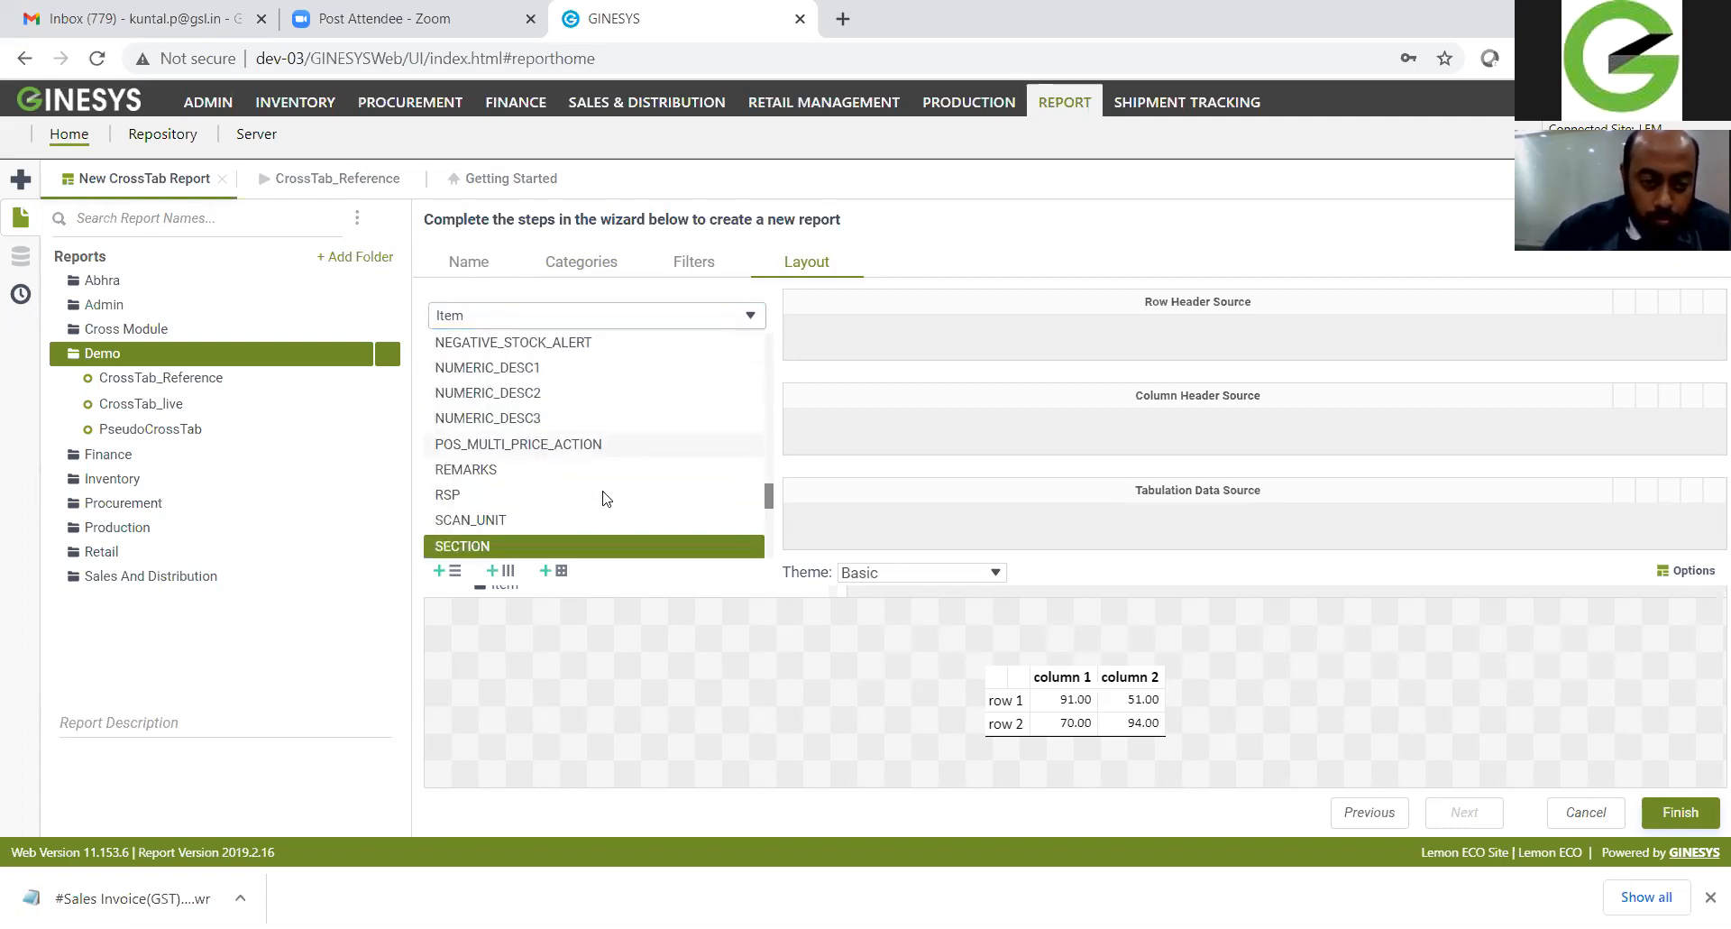
pyautogui.moveTo(732, 542); pyautogui.dragTo(972, 448)
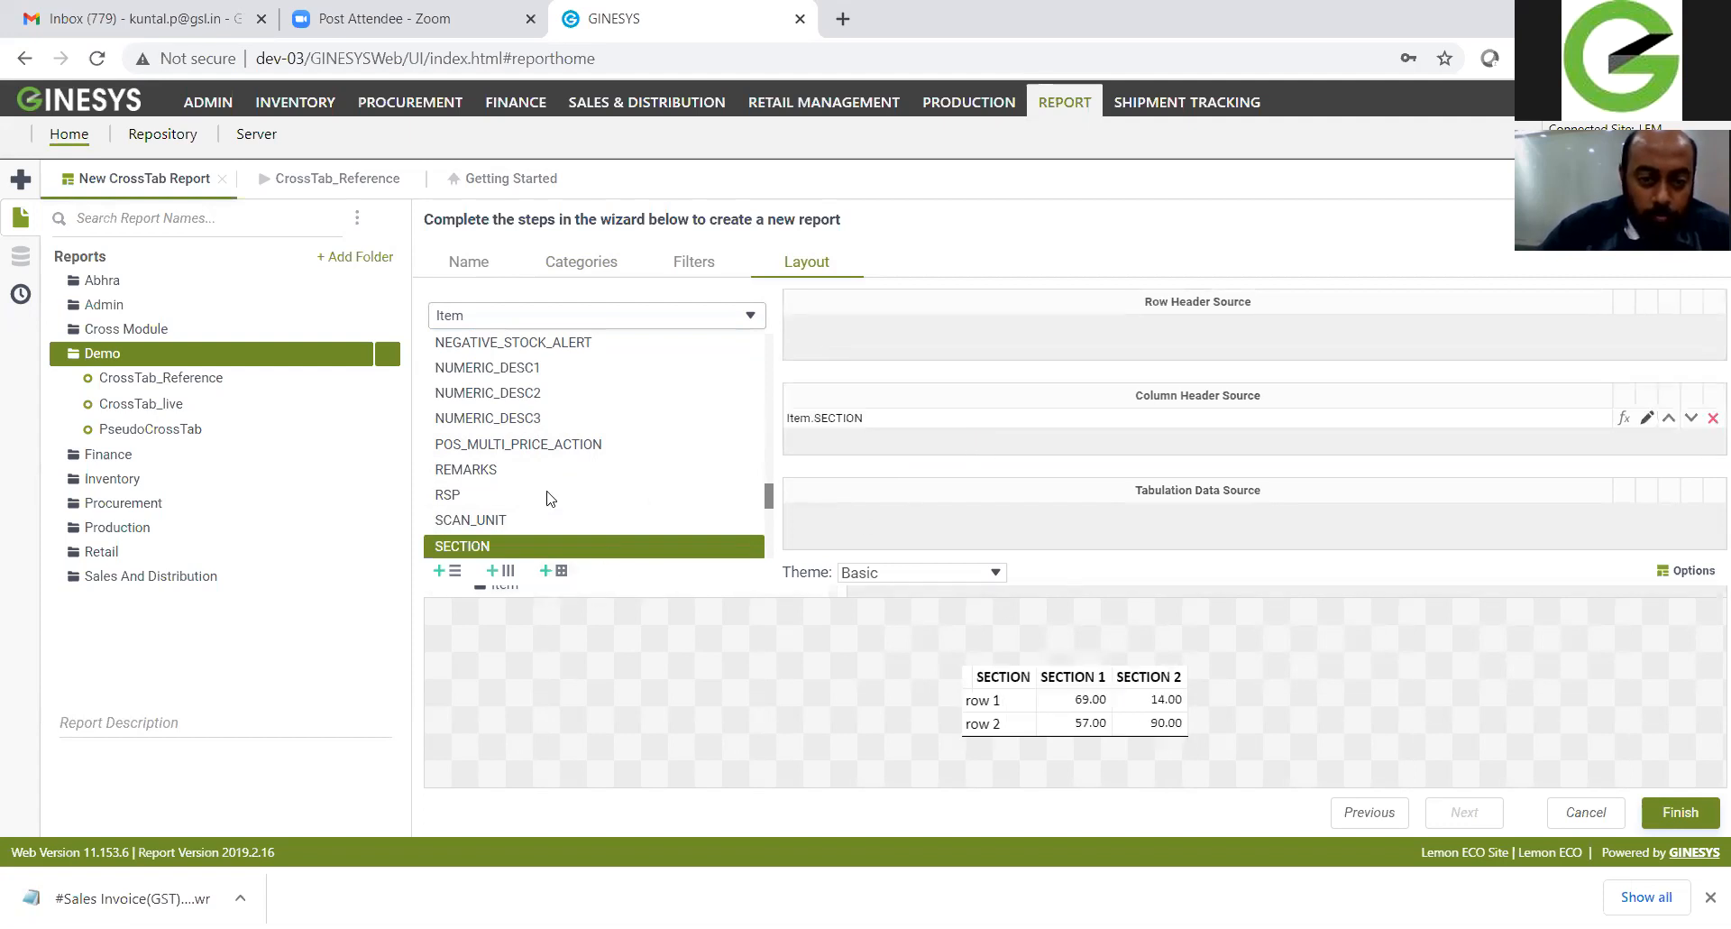
pyautogui.click(573, 317)
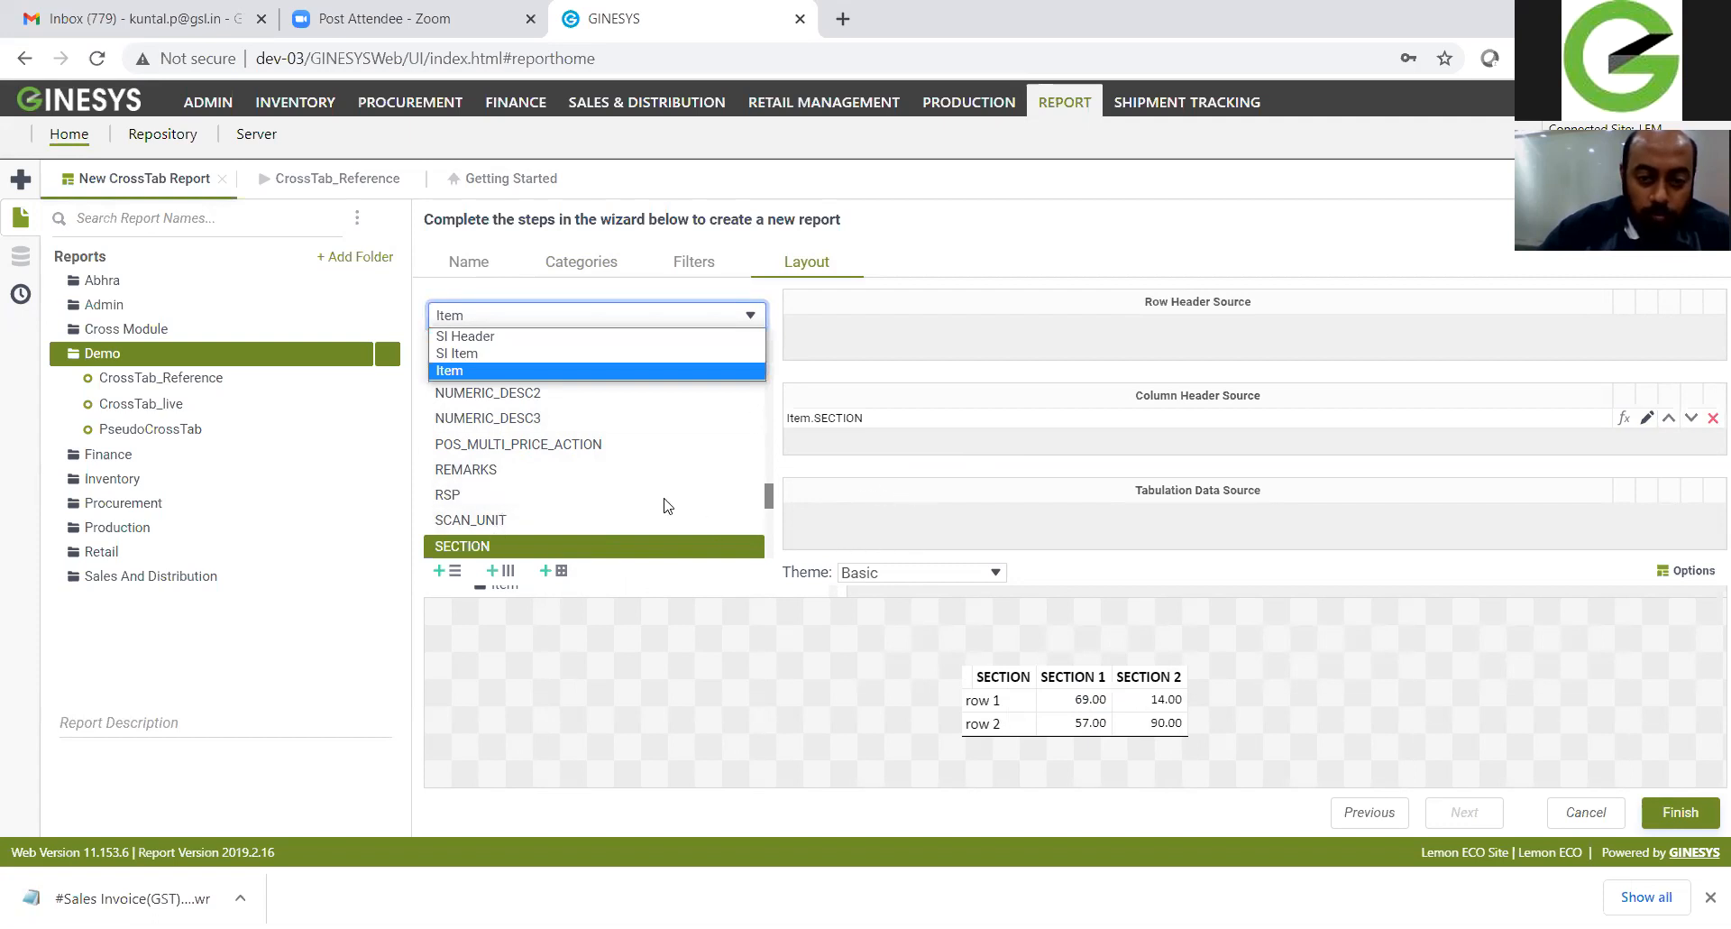
pyautogui.click(1201, 325)
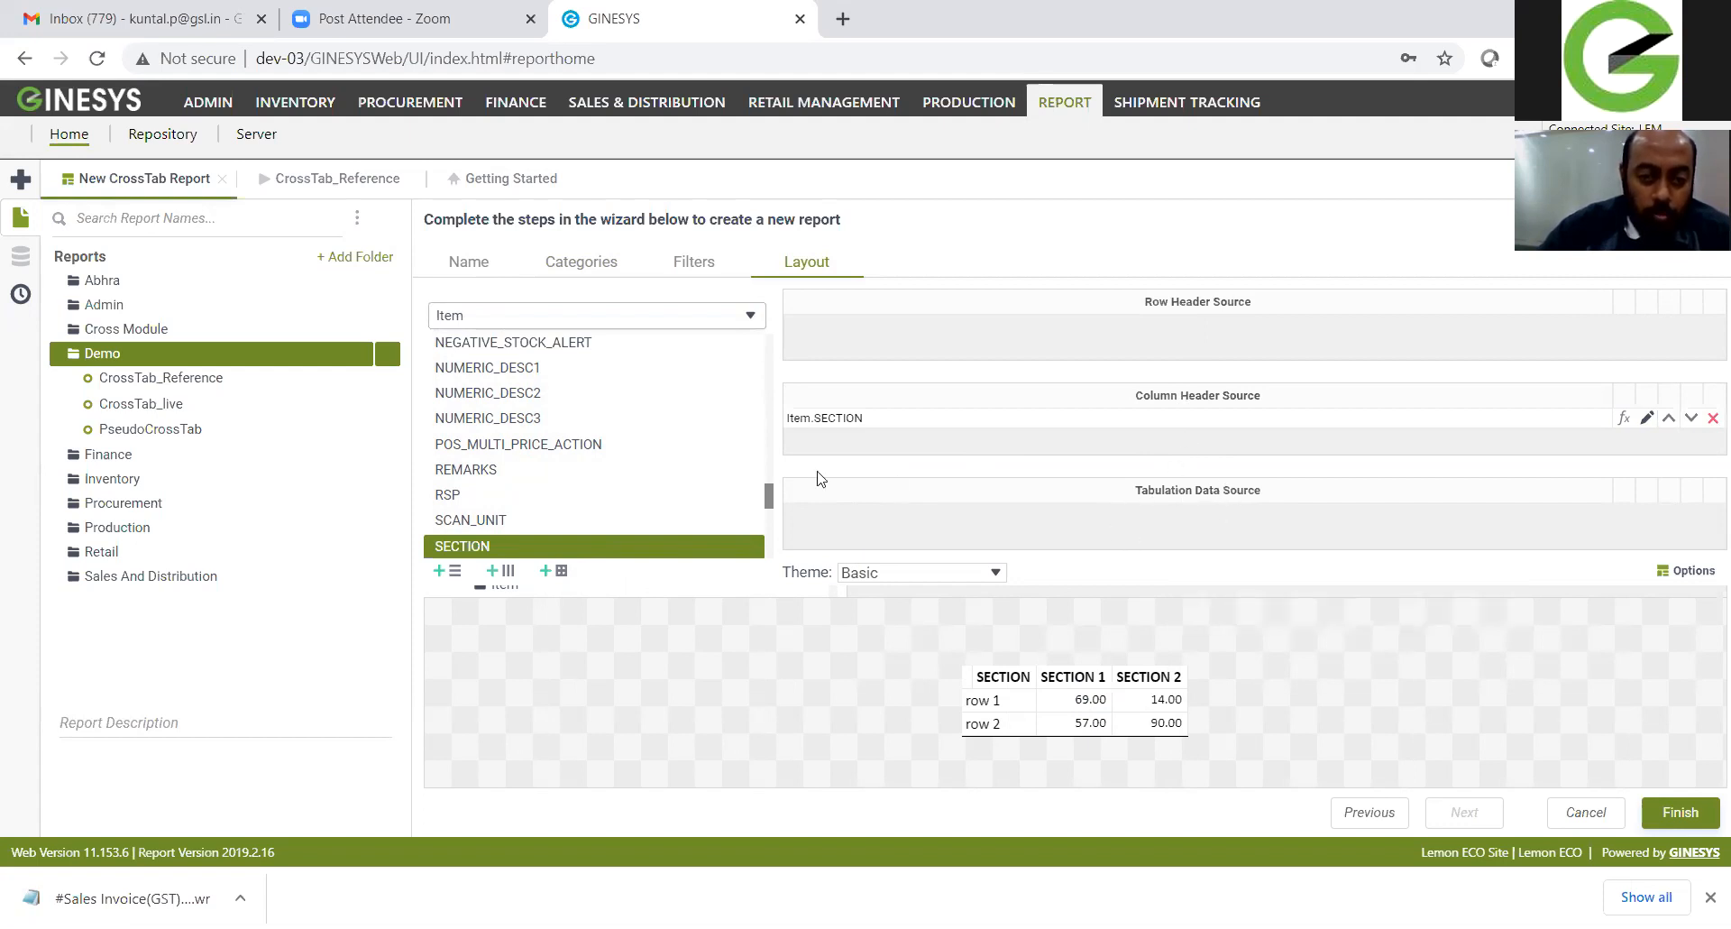
# Step: Add the INVOICE_QUANTITY field of the SI Item category as the tabulation data source
pyautogui.click(600, 315)
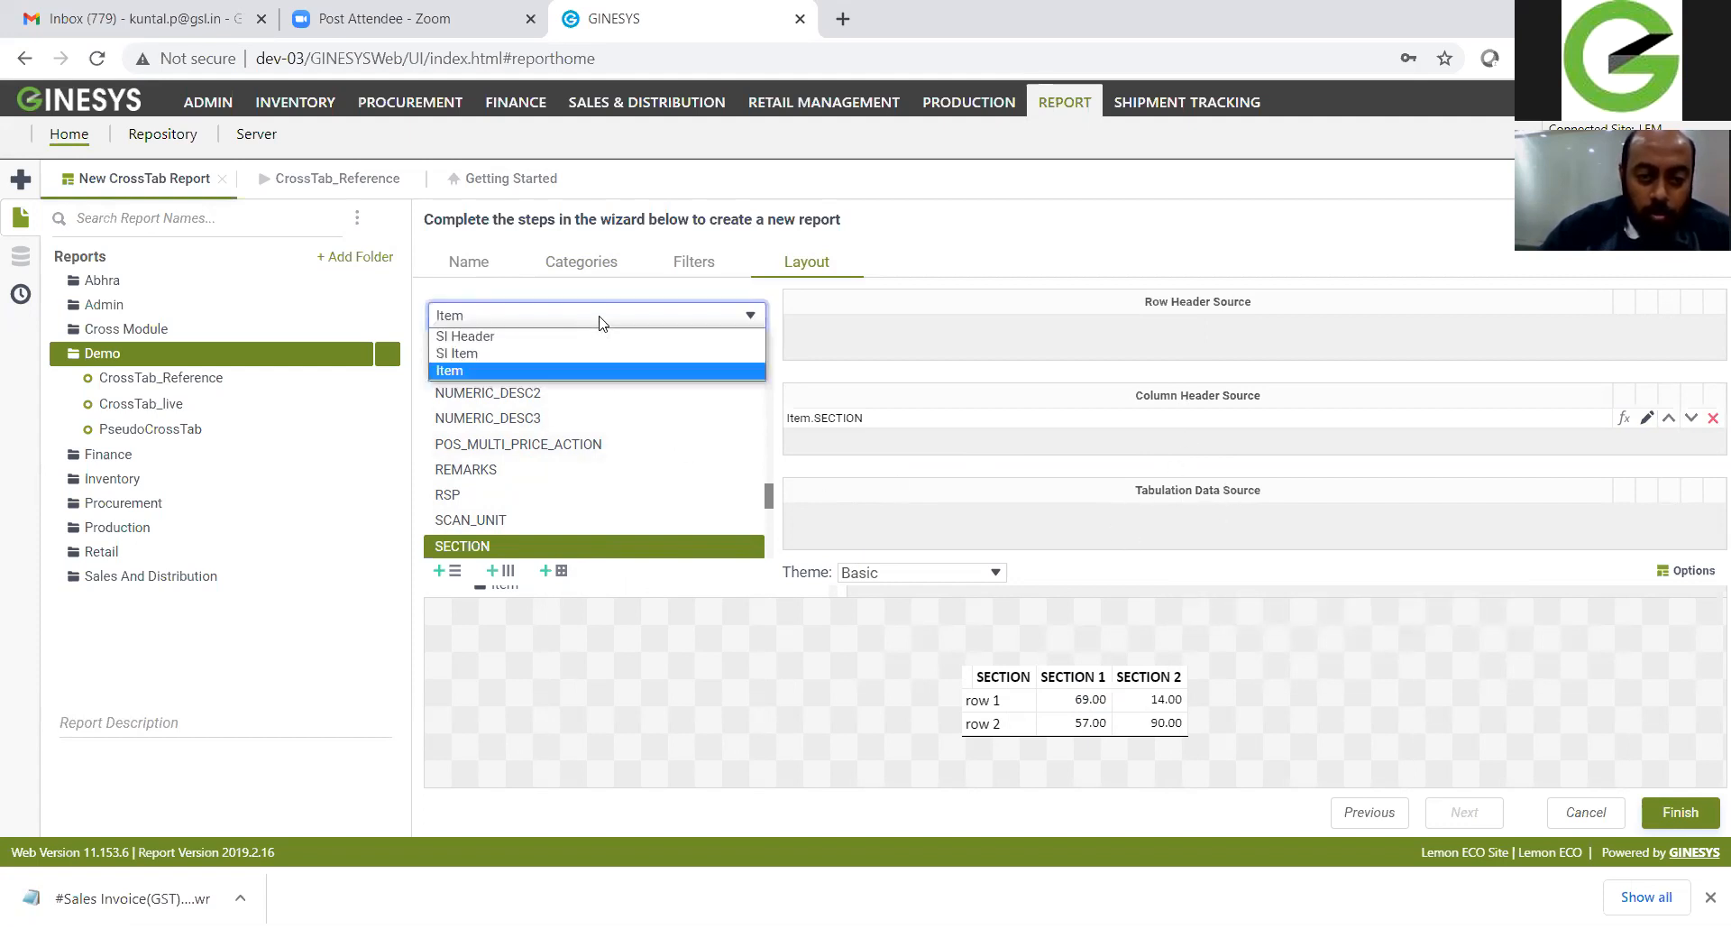
pyautogui.click(521, 337)
pyautogui.click(505, 460)
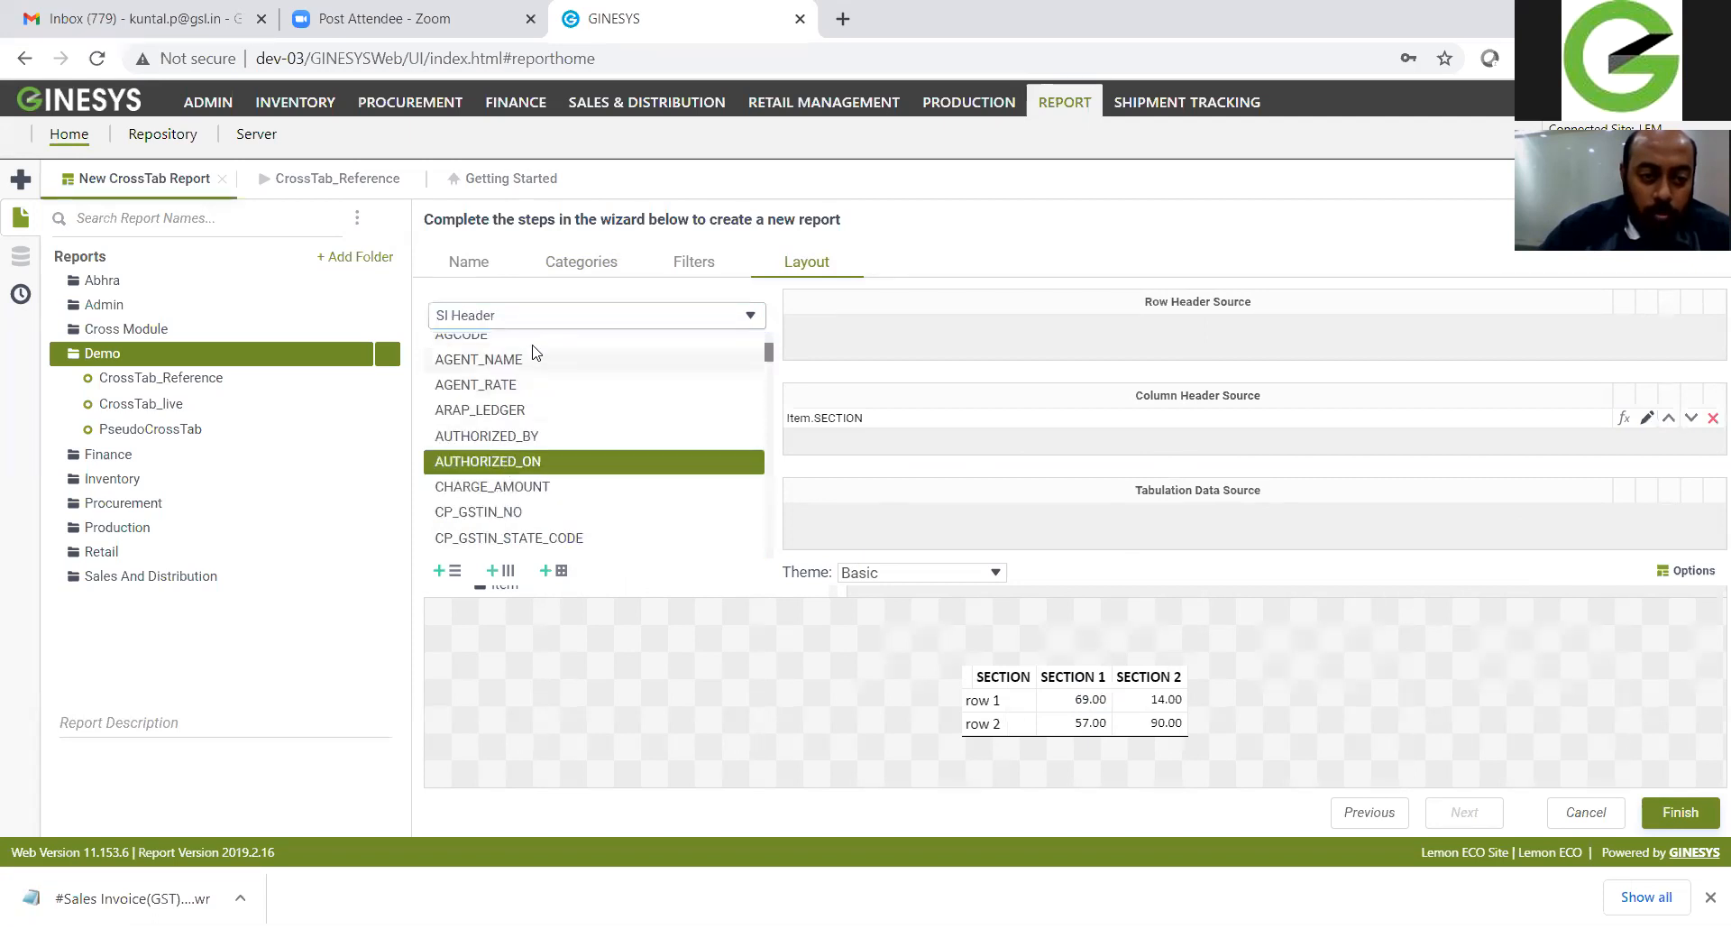
pyautogui.press('i')
pyautogui.scroll(-1, 535, 347)
pyautogui.click(539, 316)
pyautogui.click(505, 349)
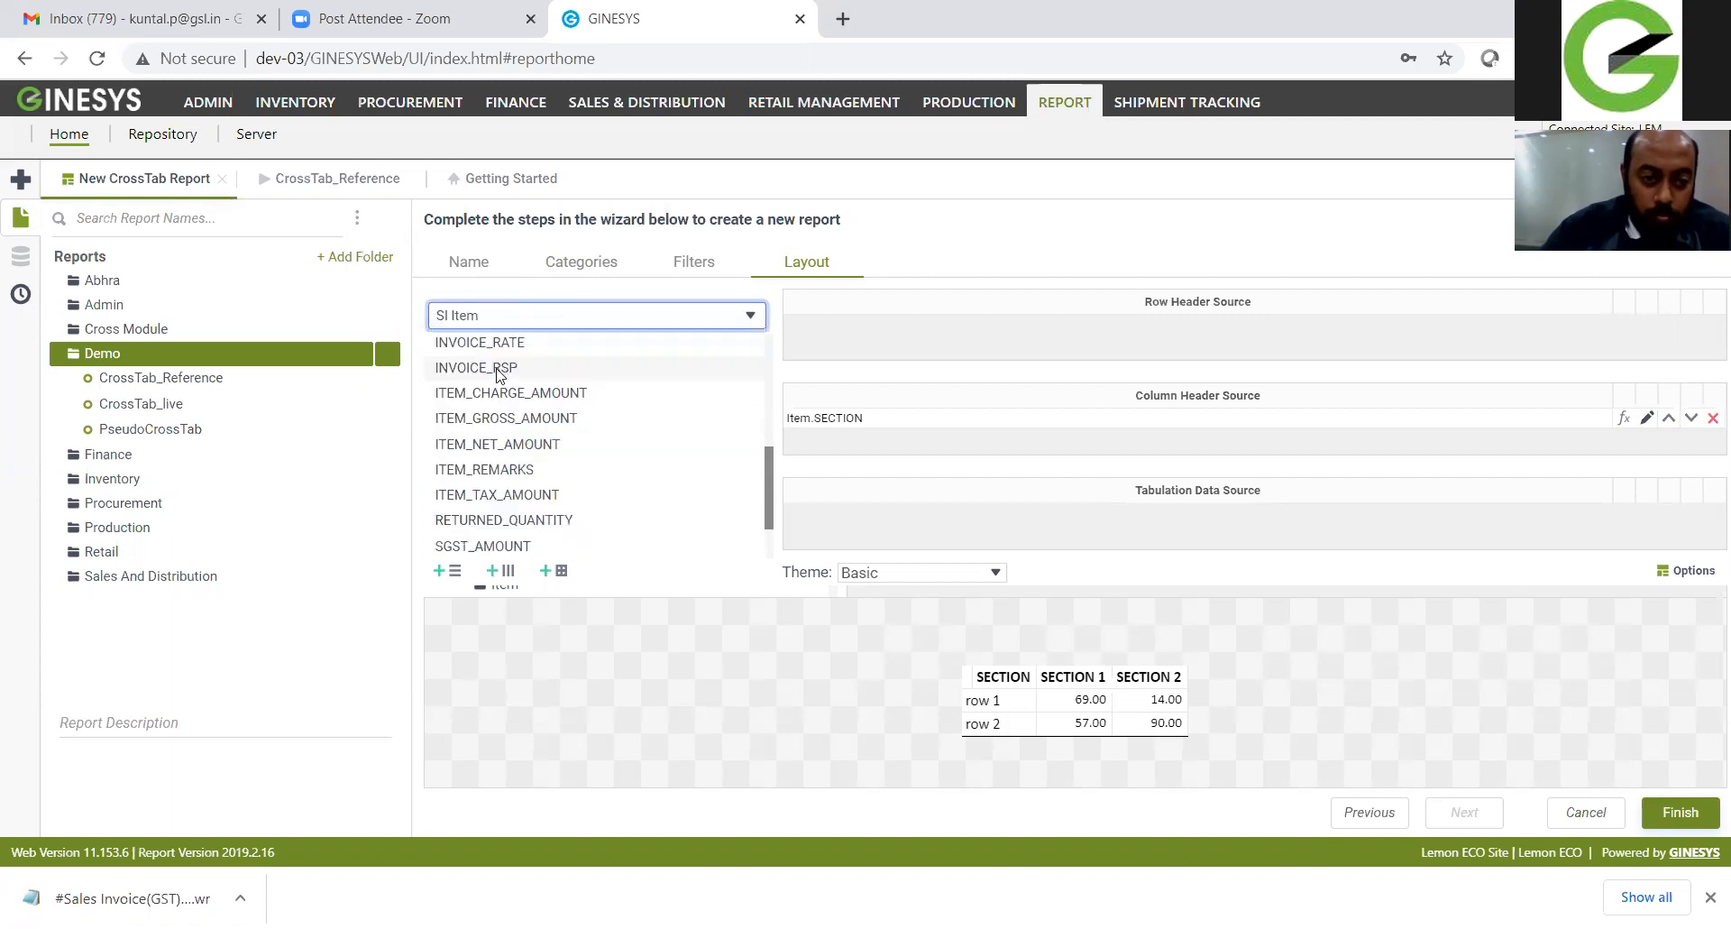
pyautogui.click(516, 418)
pyautogui.click(538, 443)
pyautogui.scroll(1, 541, 424)
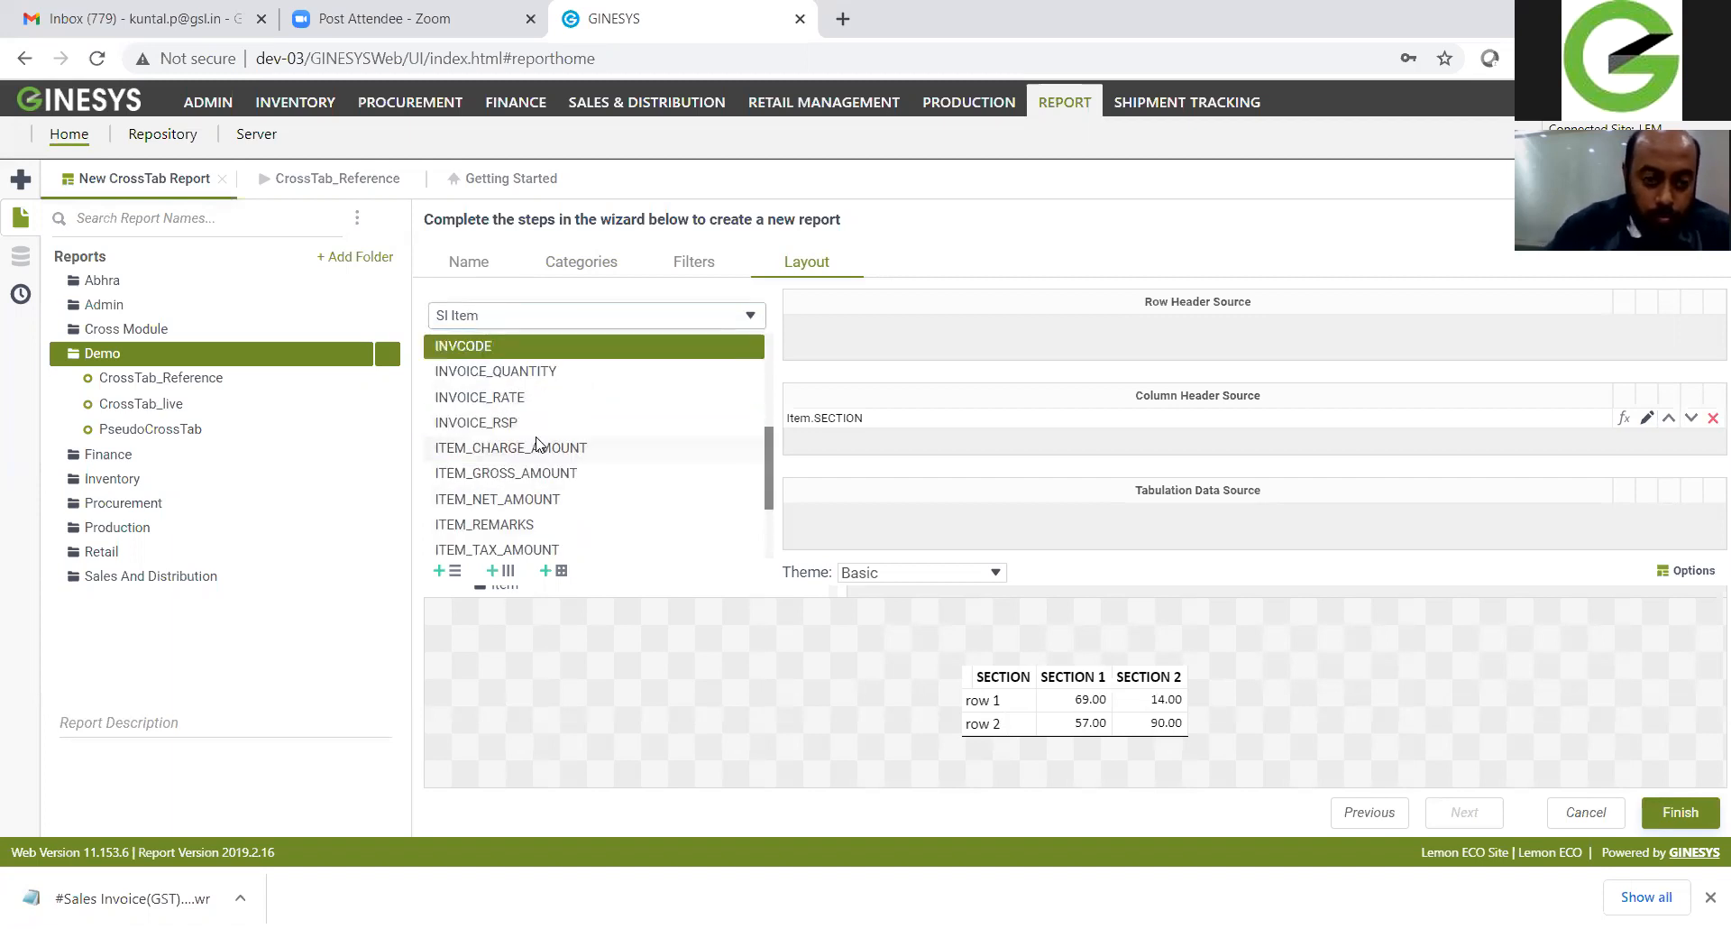
pyautogui.moveTo(541, 371); pyautogui.dragTo(1013, 510)
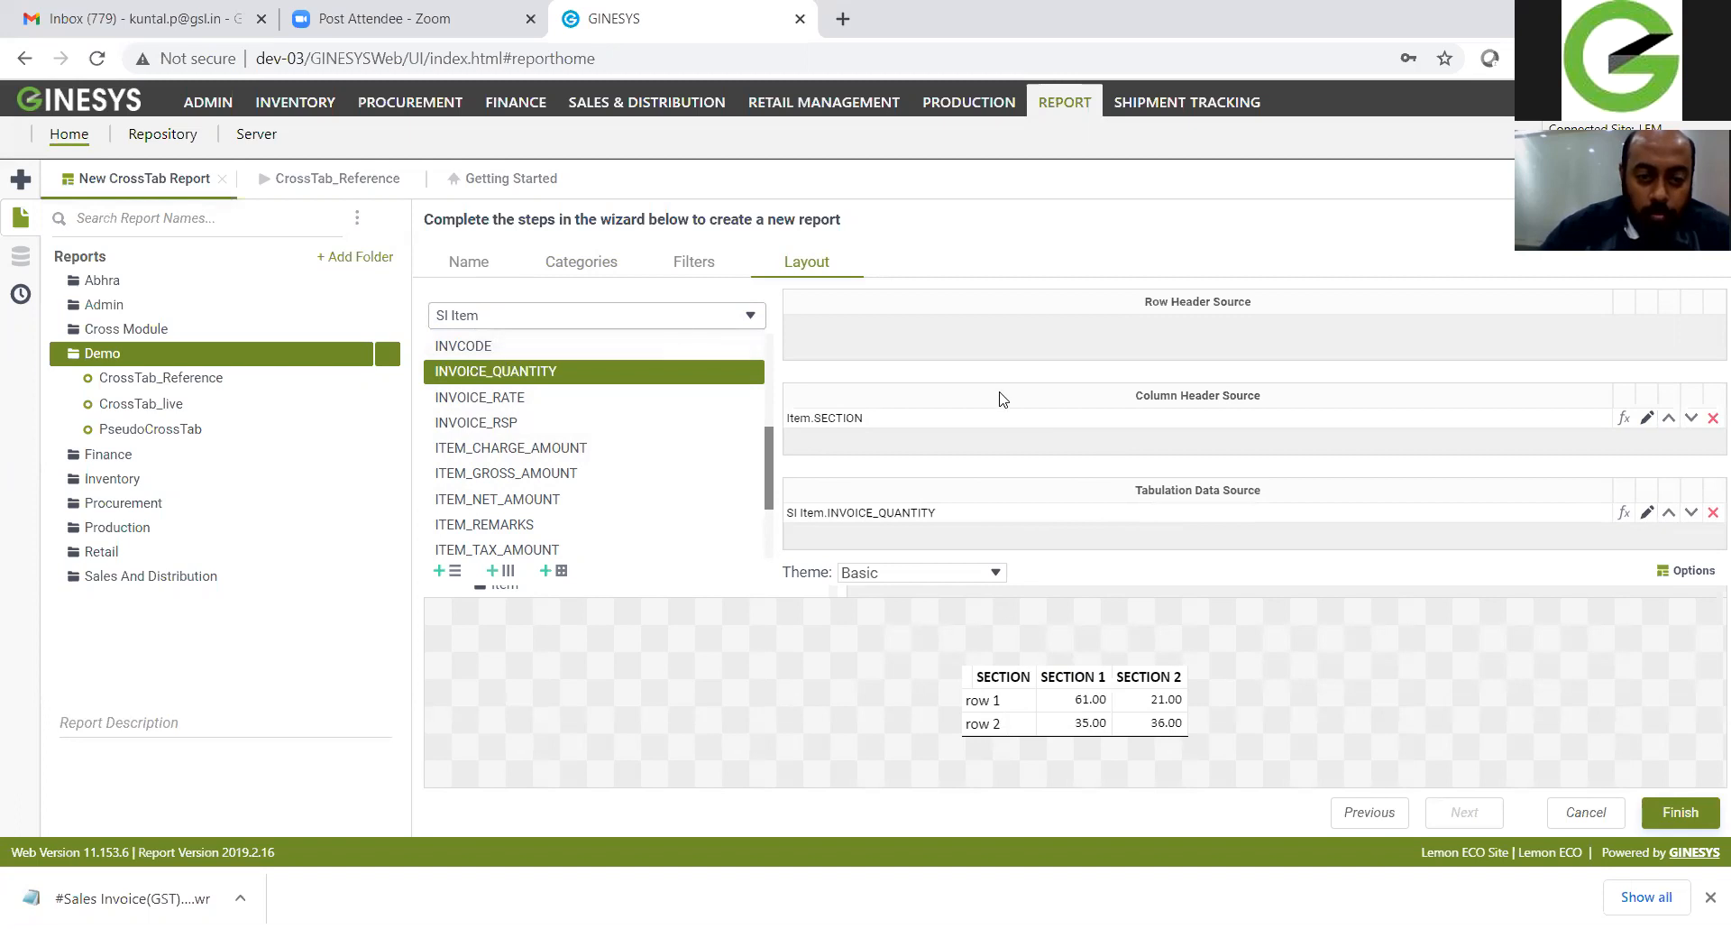
# Step: Add the OWNER_SITE field of the SI Header category as the row header source
pyautogui.click(534, 323)
pyautogui.click(503, 338)
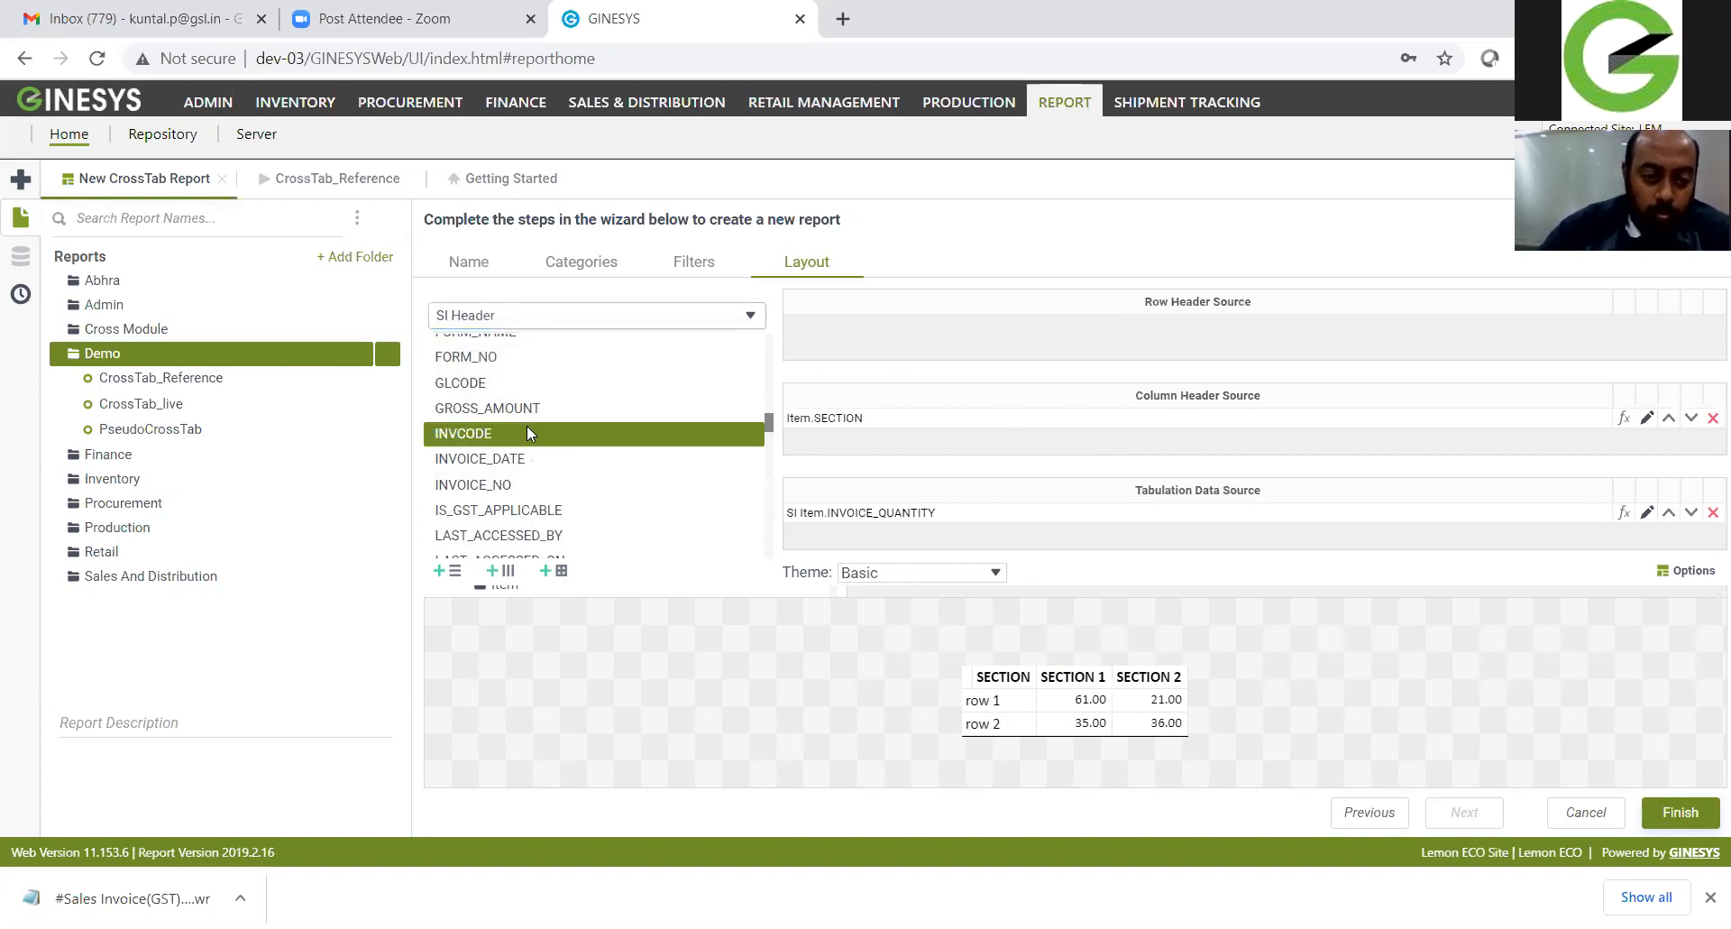
pyautogui.write('ow')
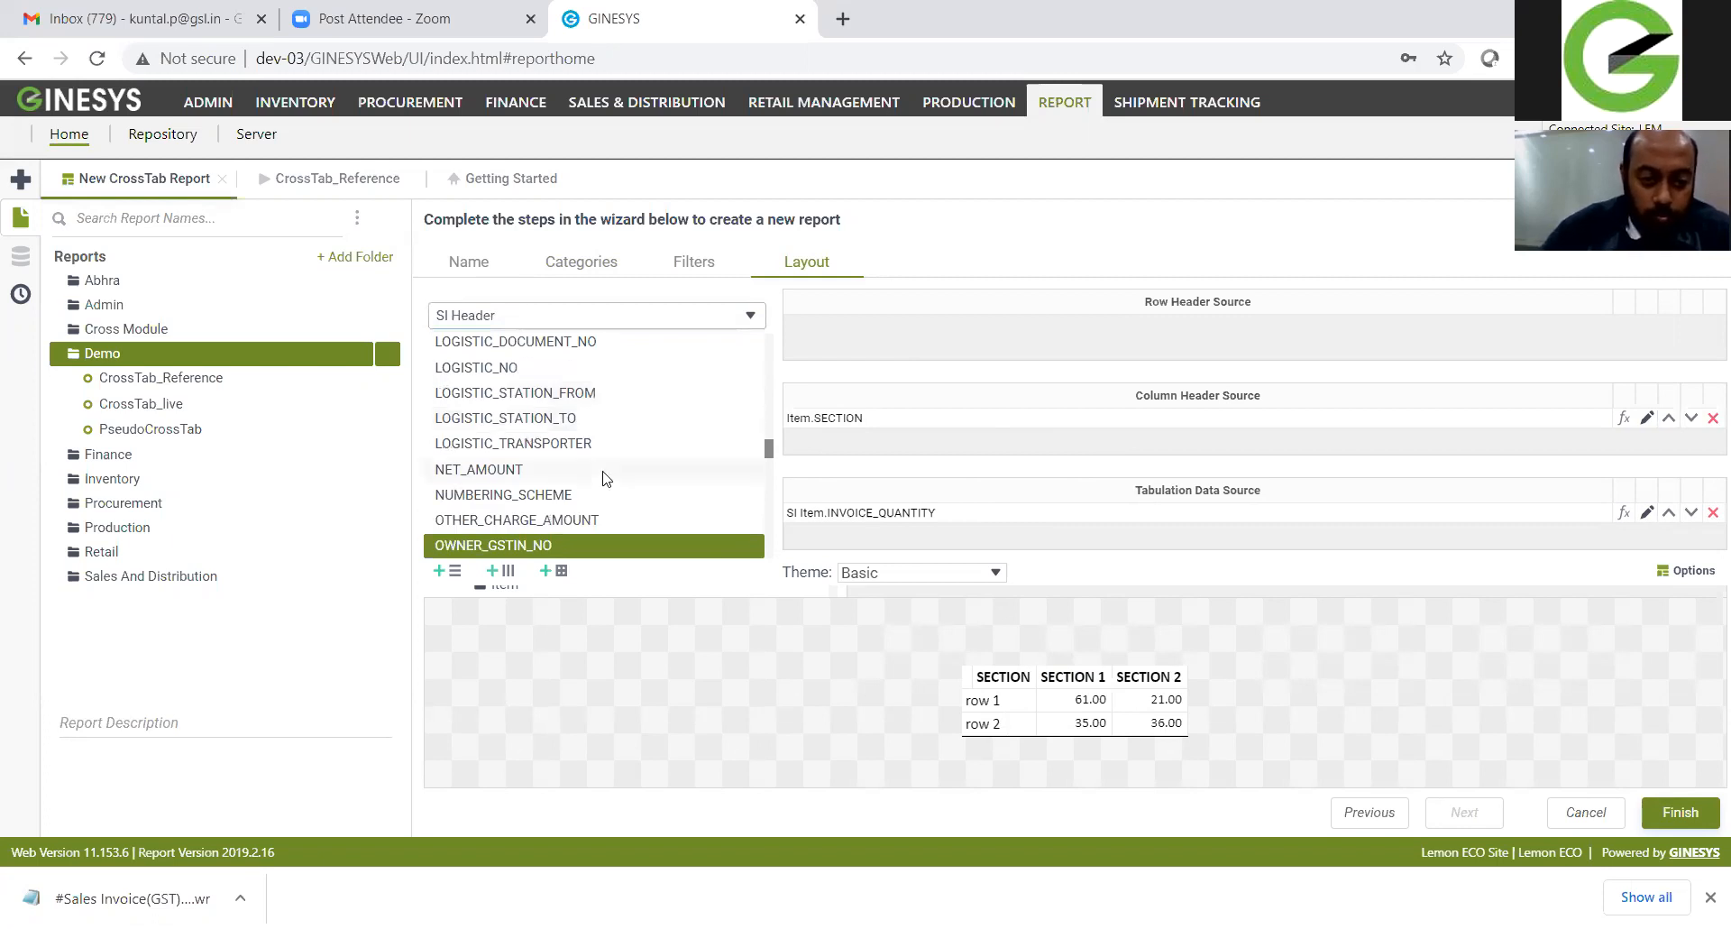
pyautogui.scroll(-2, 604, 477)
pyautogui.moveTo(491, 507); pyautogui.dragTo(947, 356)
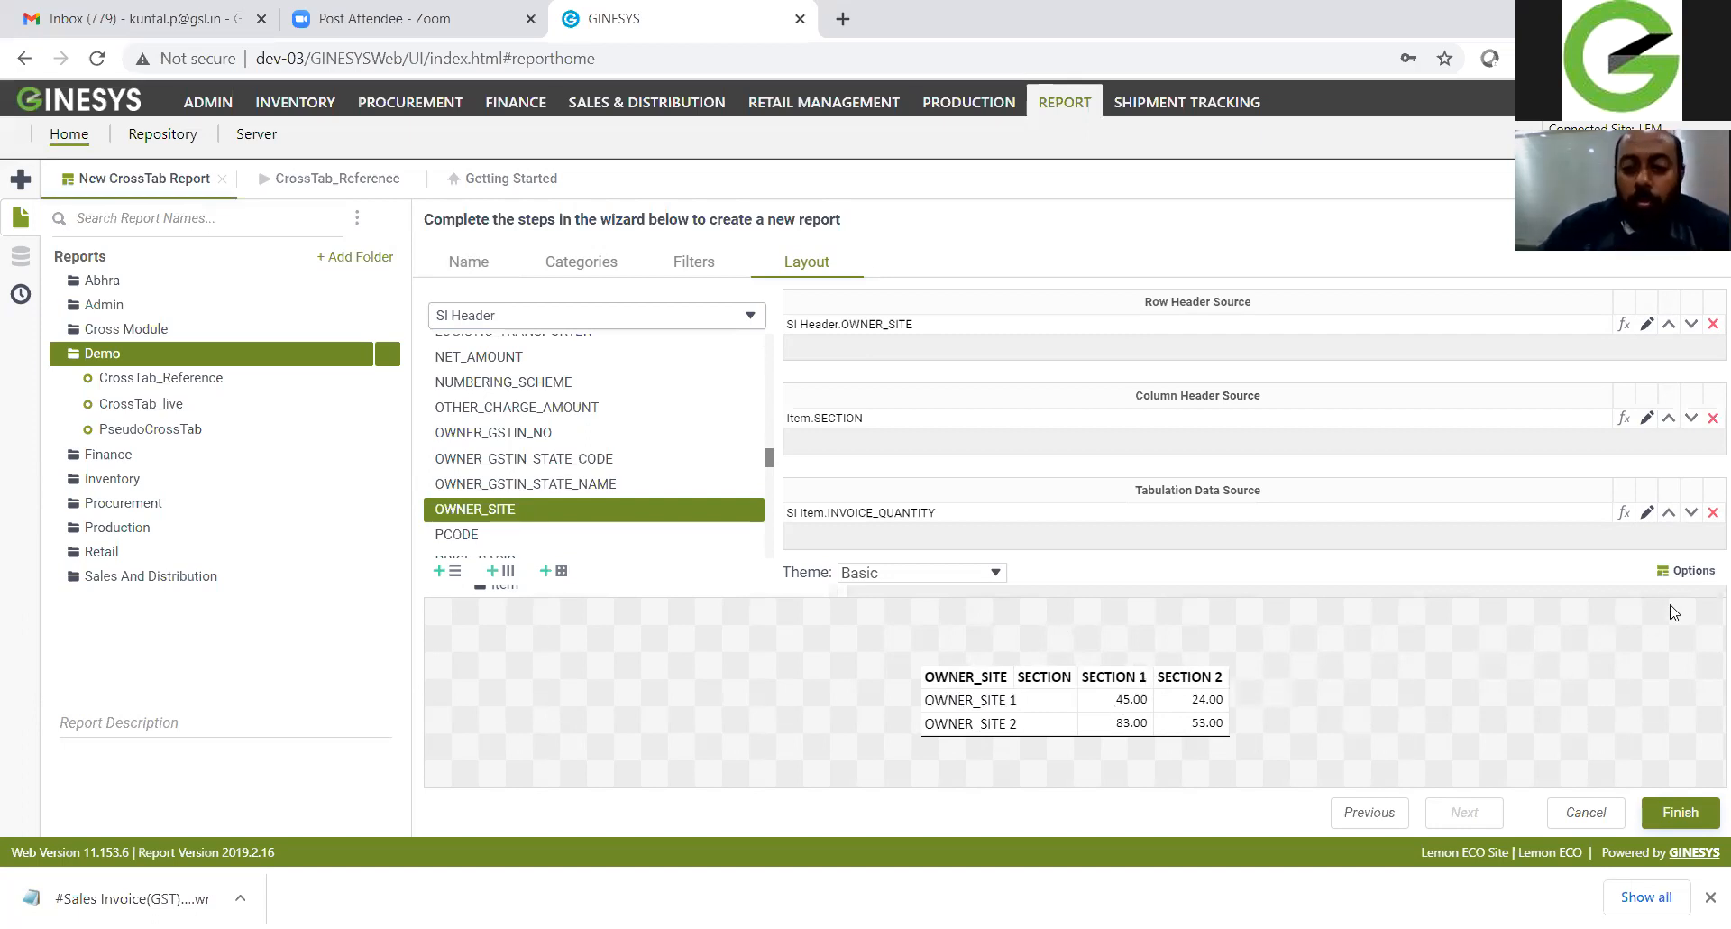
# Step: Finish the report wizard and run the Webinar CrossTab report
pyautogui.click(1677, 820)
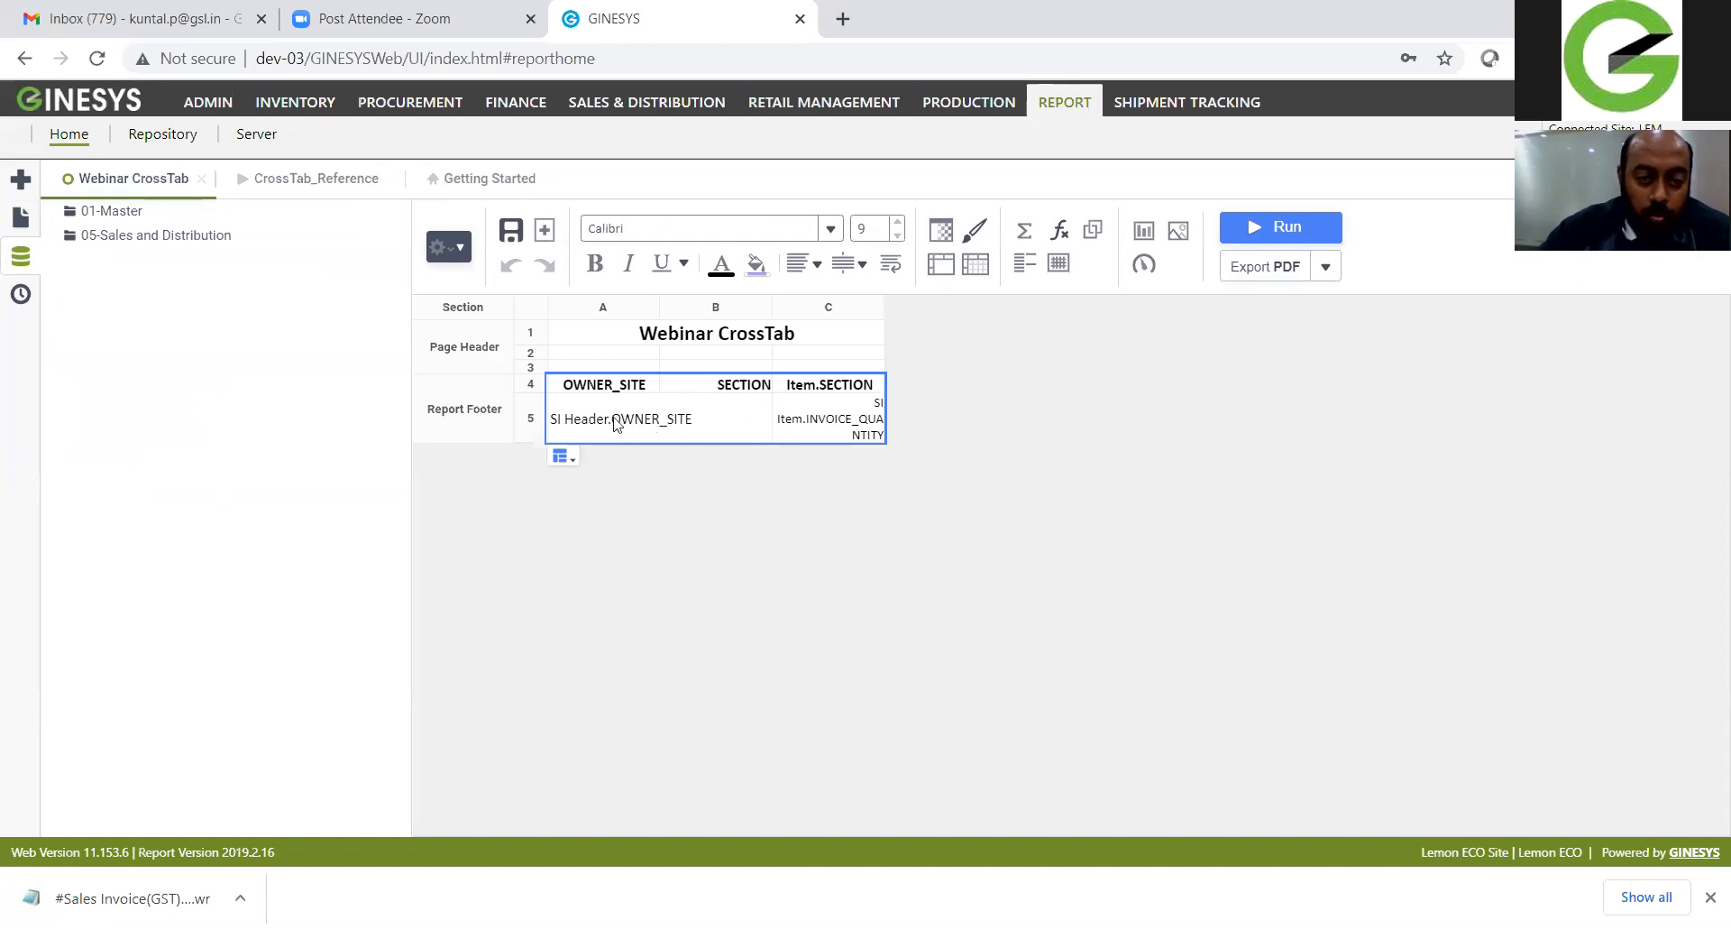
pyautogui.click(1287, 235)
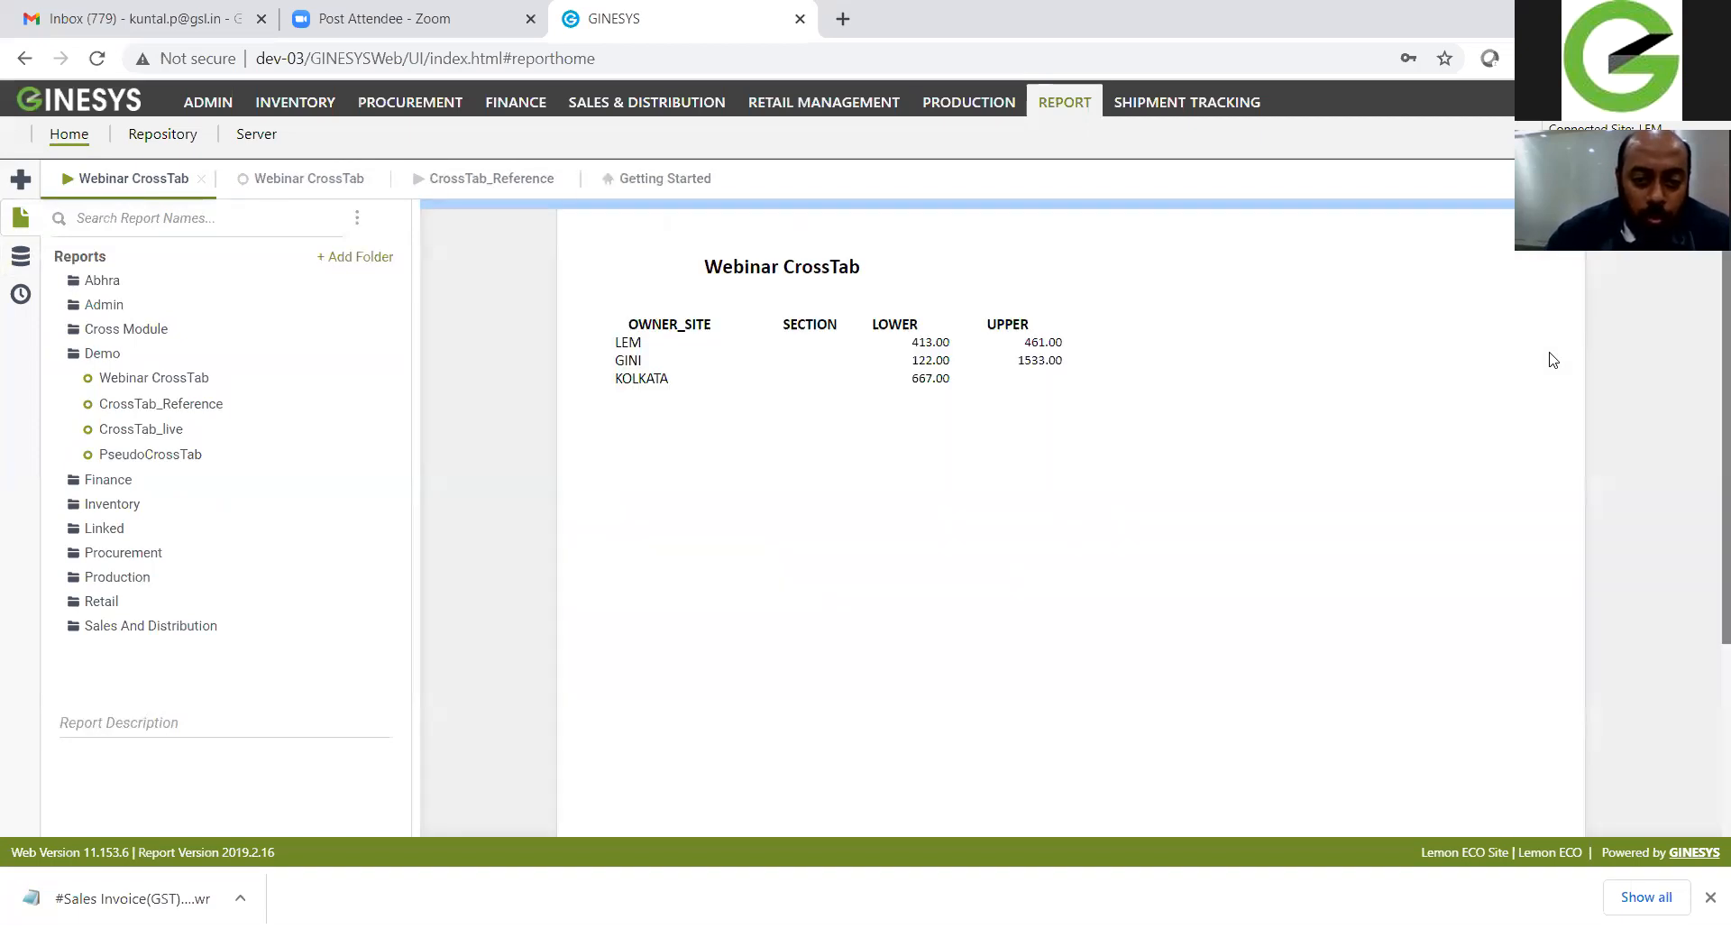
# Step: Examine the invoice quantities of each owner site under the LOWER and UPPER sections in the report output
pyautogui.doubleClick(631, 361)
pyautogui.doubleClick(892, 324)
pyautogui.doubleClick(930, 343)
pyautogui.doubleClick(930, 361)
pyautogui.doubleClick(931, 379)
pyautogui.doubleClick(1007, 324)
pyautogui.doubleClick(1043, 343)
pyautogui.click(1041, 365)
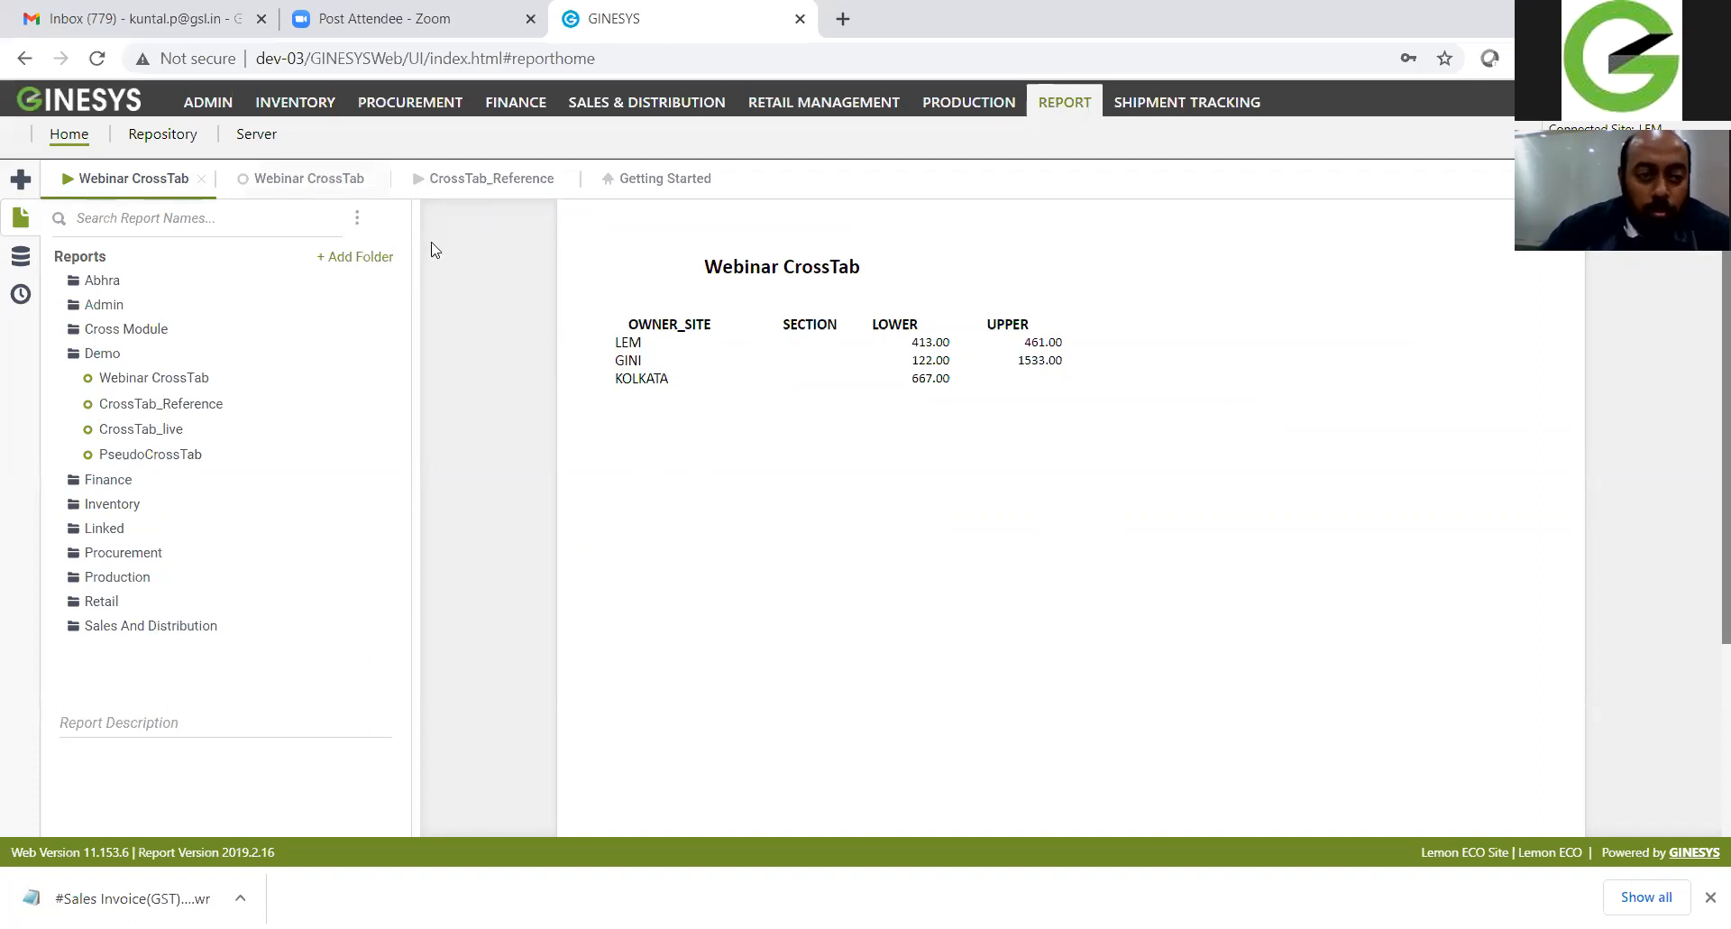
# Step: Modify the crosstab in the report design to use the Blue theme and run the report
pyautogui.click(290, 177)
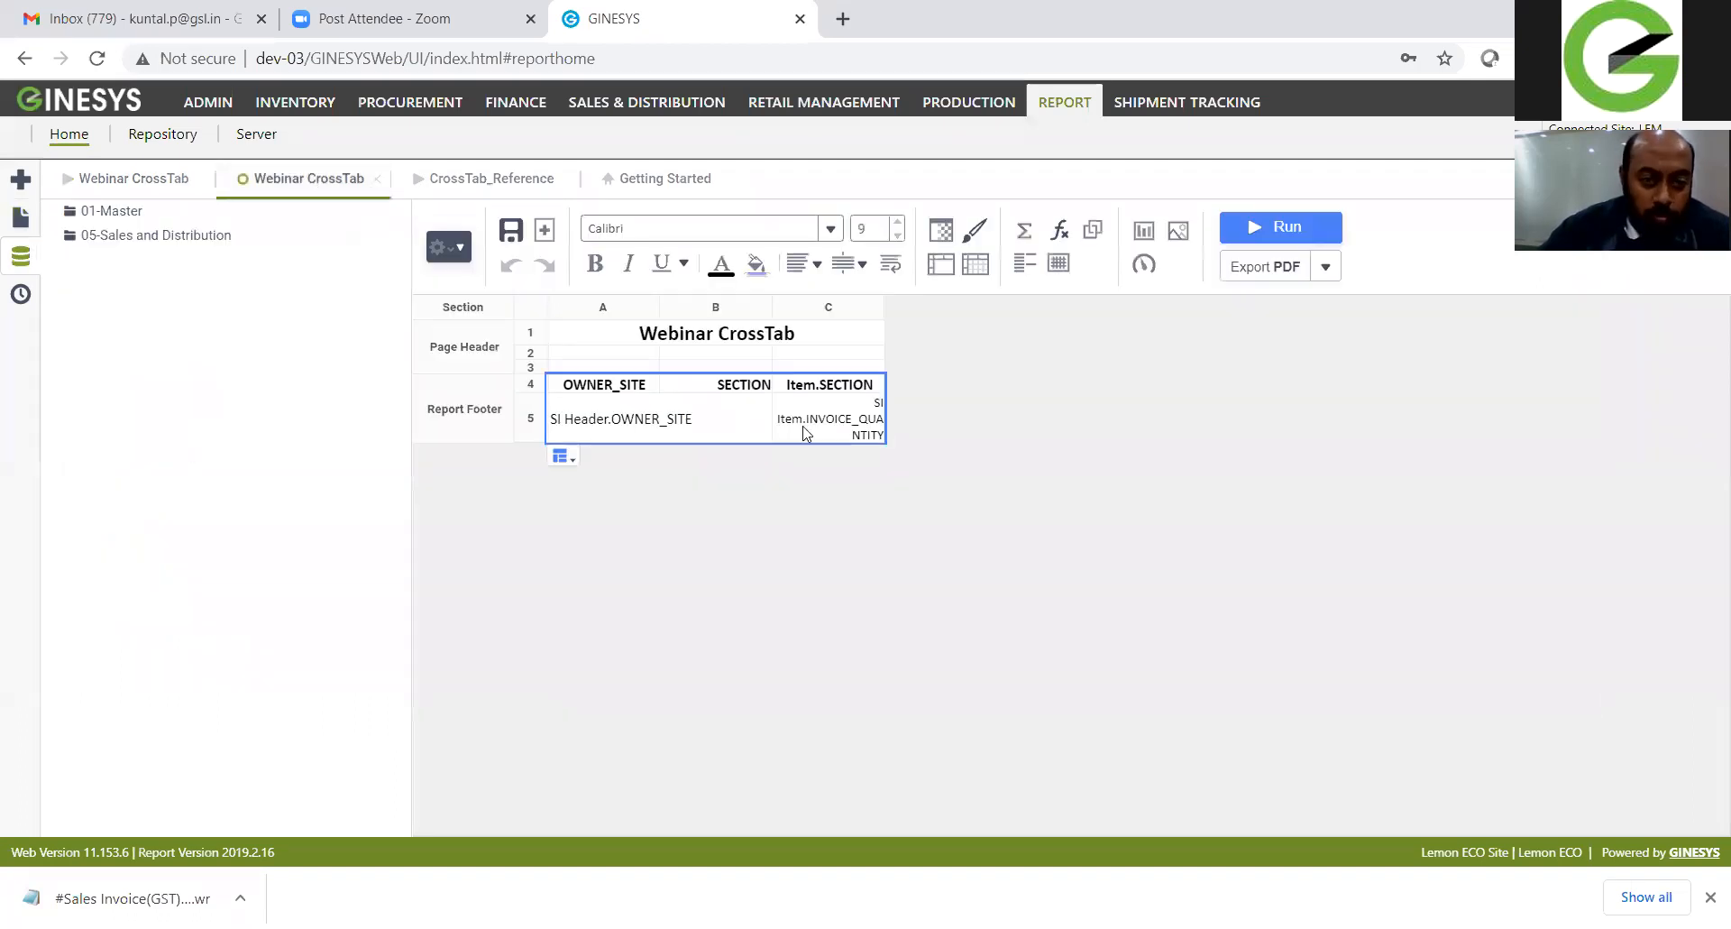
pyautogui.click(573, 461)
pyautogui.click(632, 484)
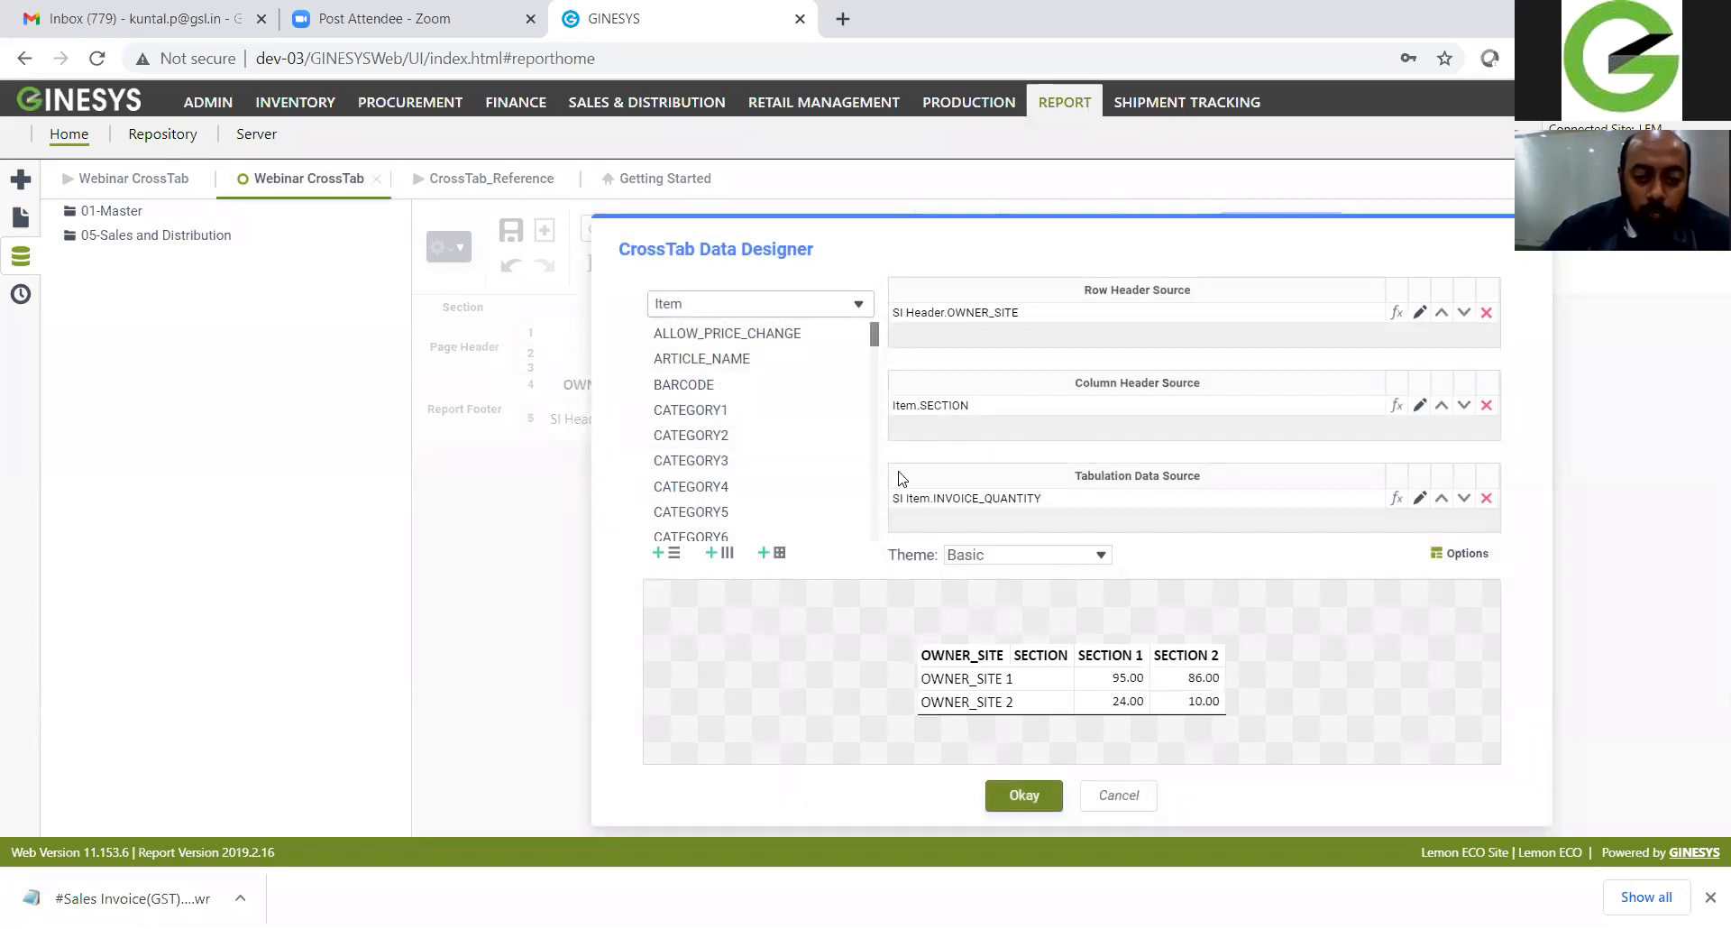
pyautogui.click(1100, 556)
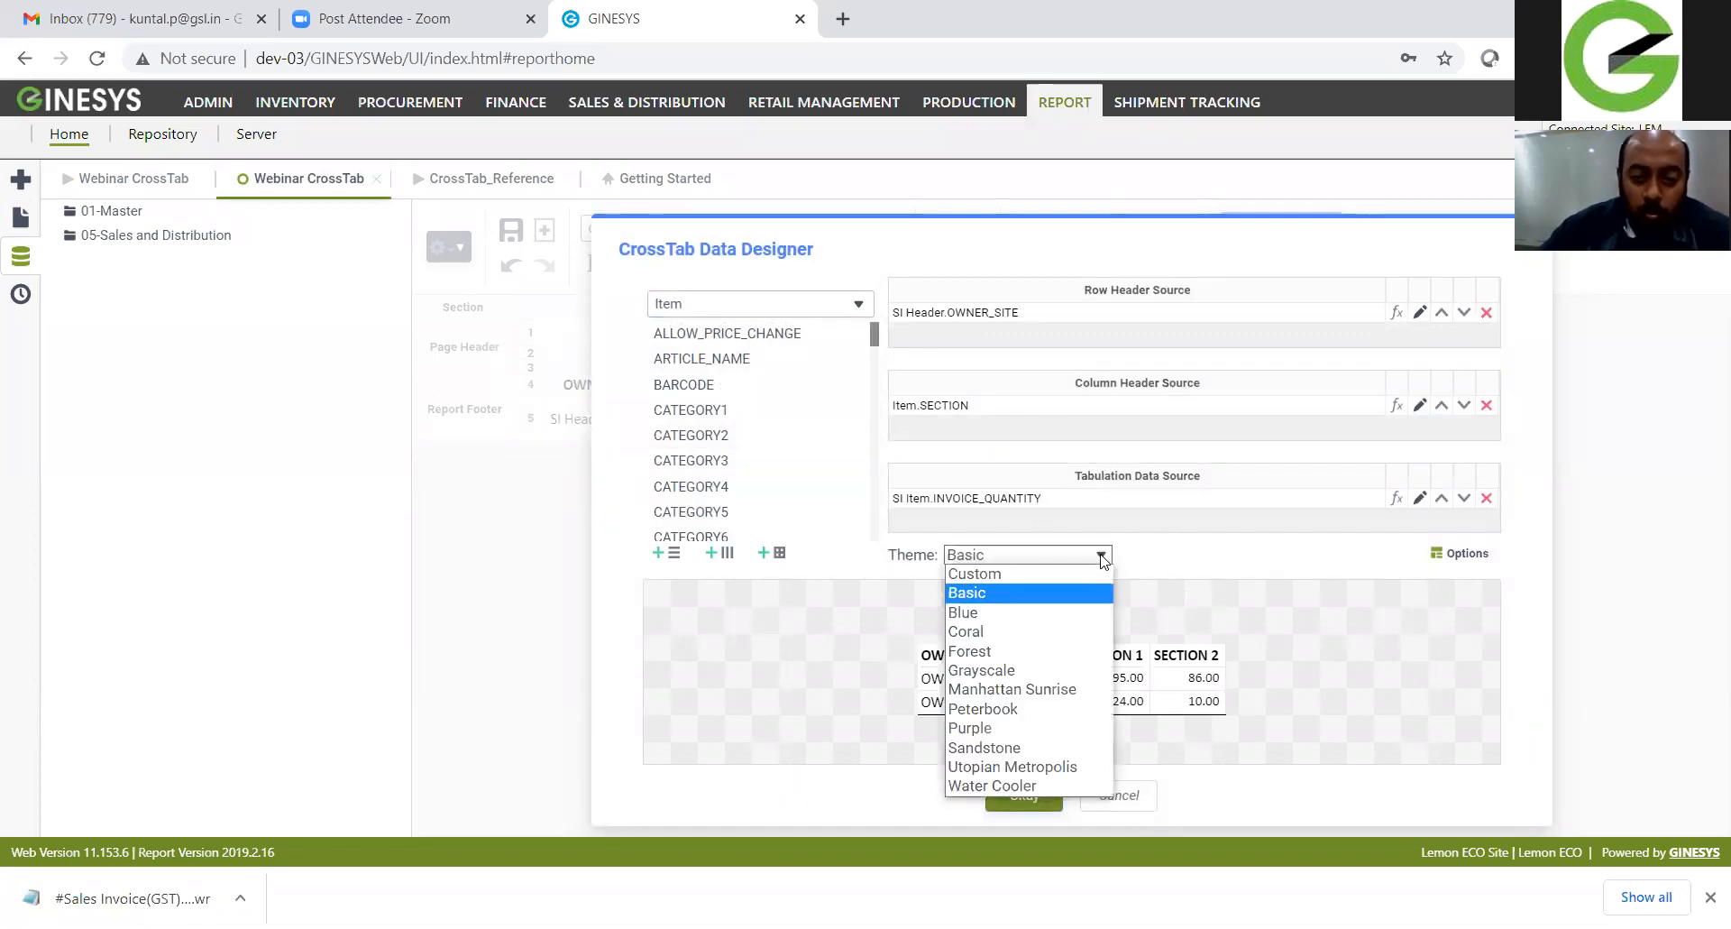
pyautogui.click(1008, 612)
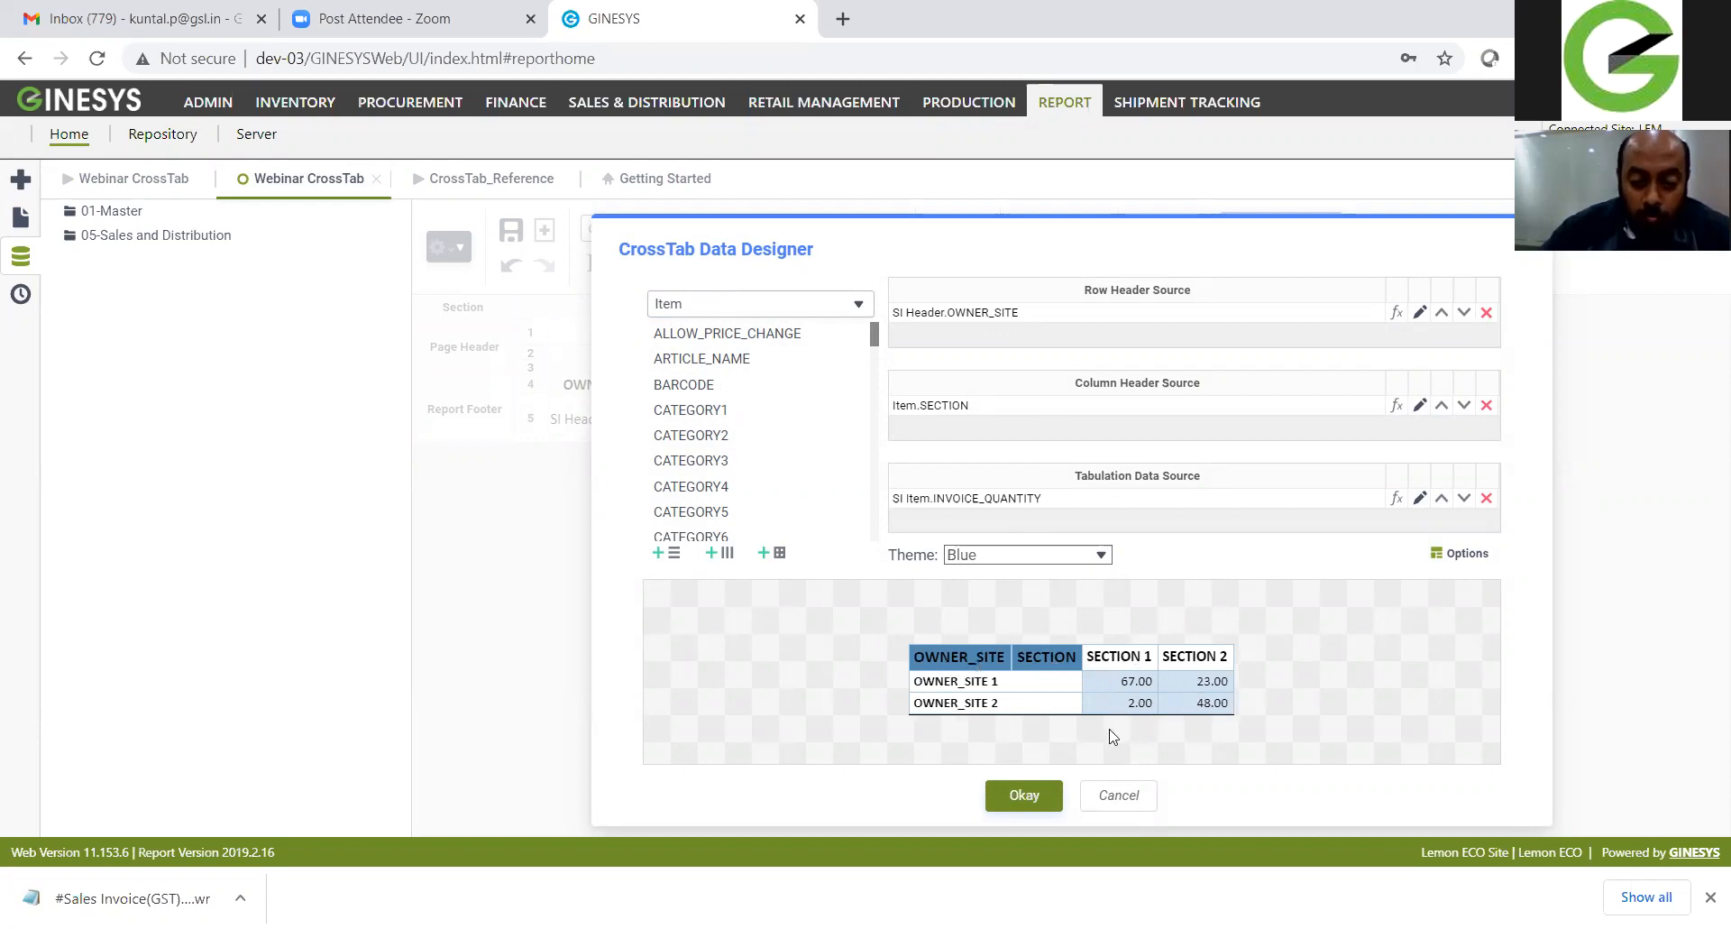
pyautogui.click(1037, 802)
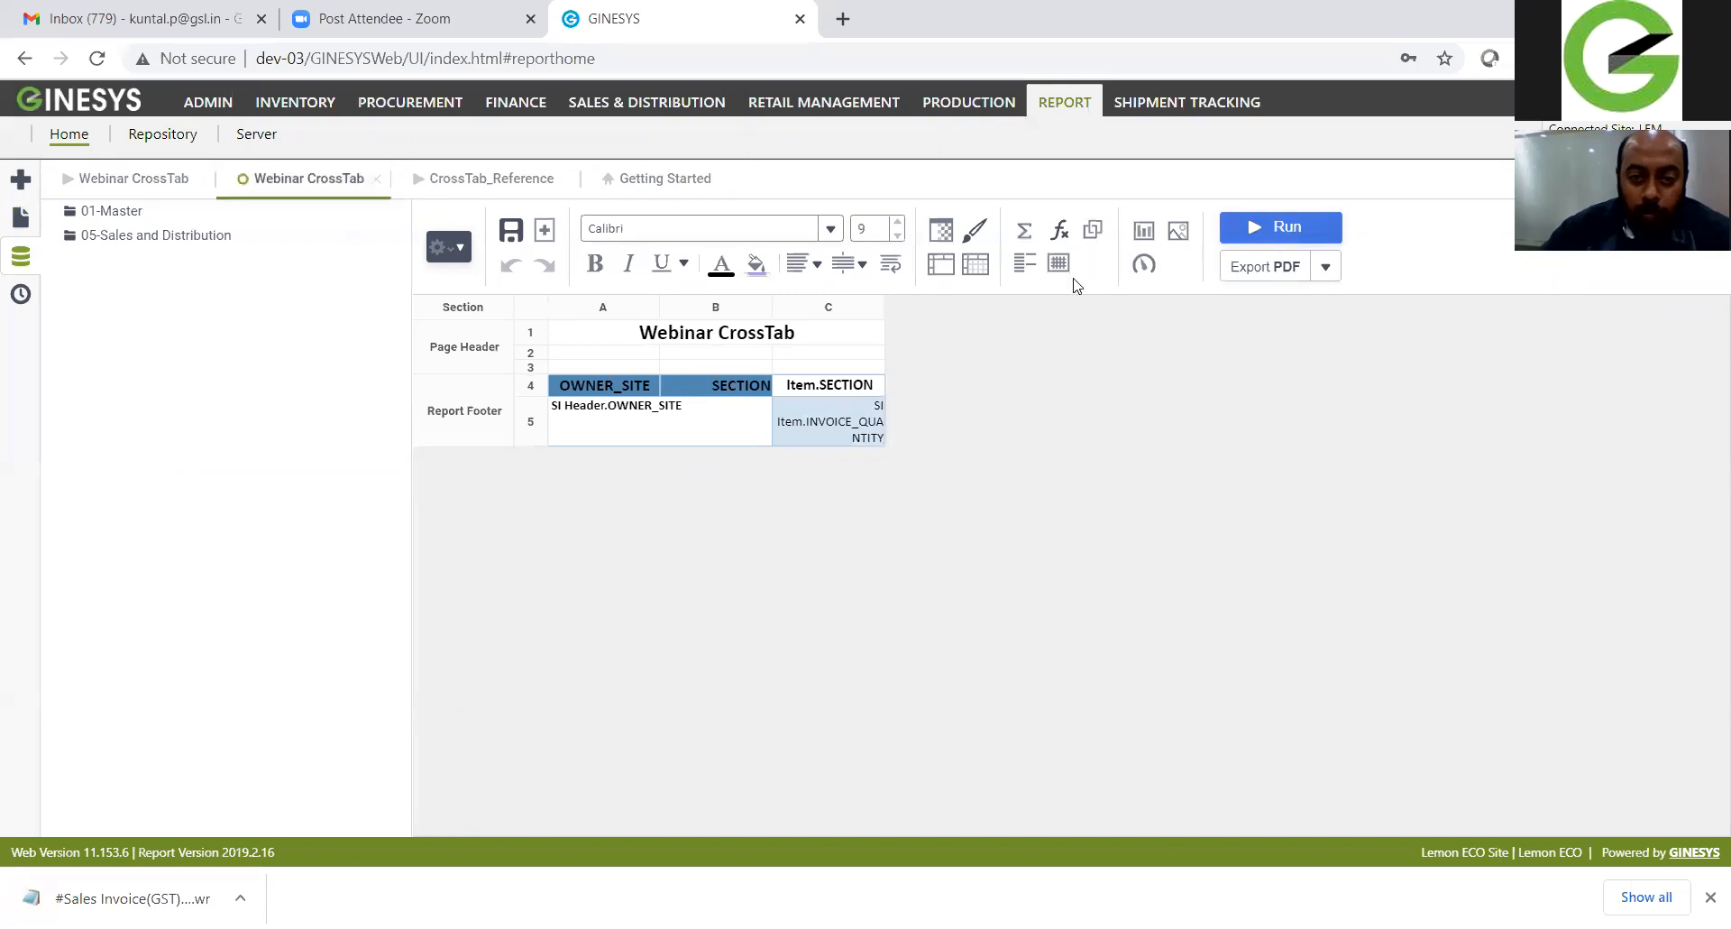
pyautogui.click(1274, 237)
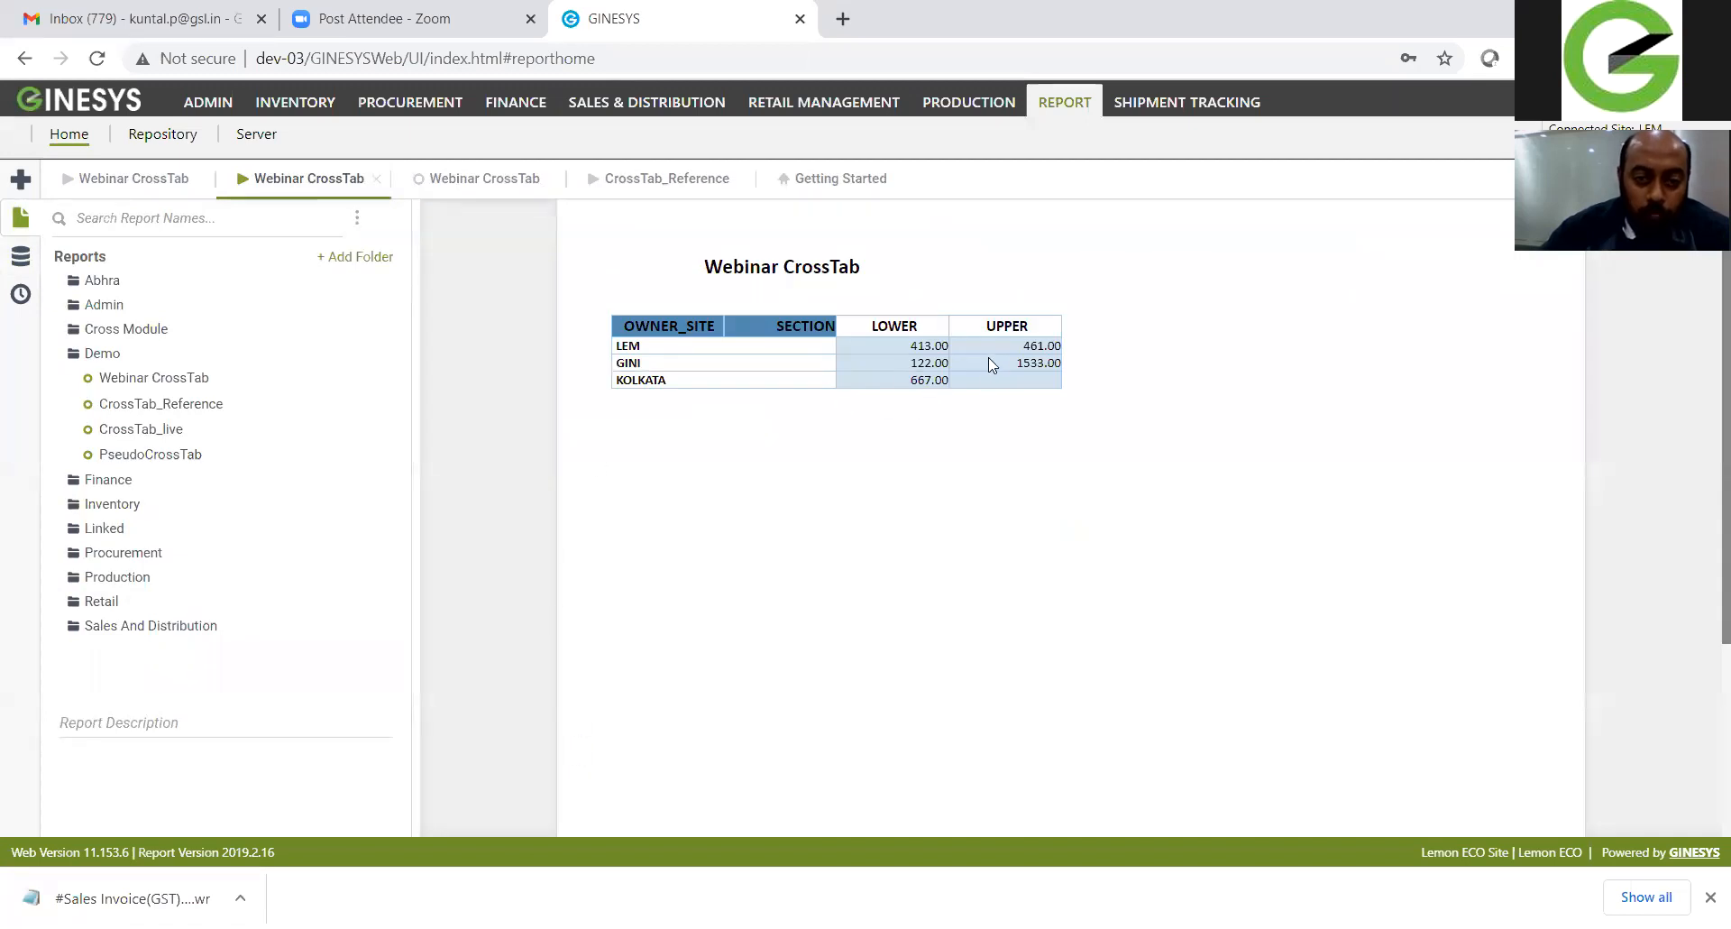
# Step: Review the section headers and quantities in the Blue-themed output and compare it with the earlier unthemed output
pyautogui.moveTo(909, 347); pyautogui.dragTo(938, 403)
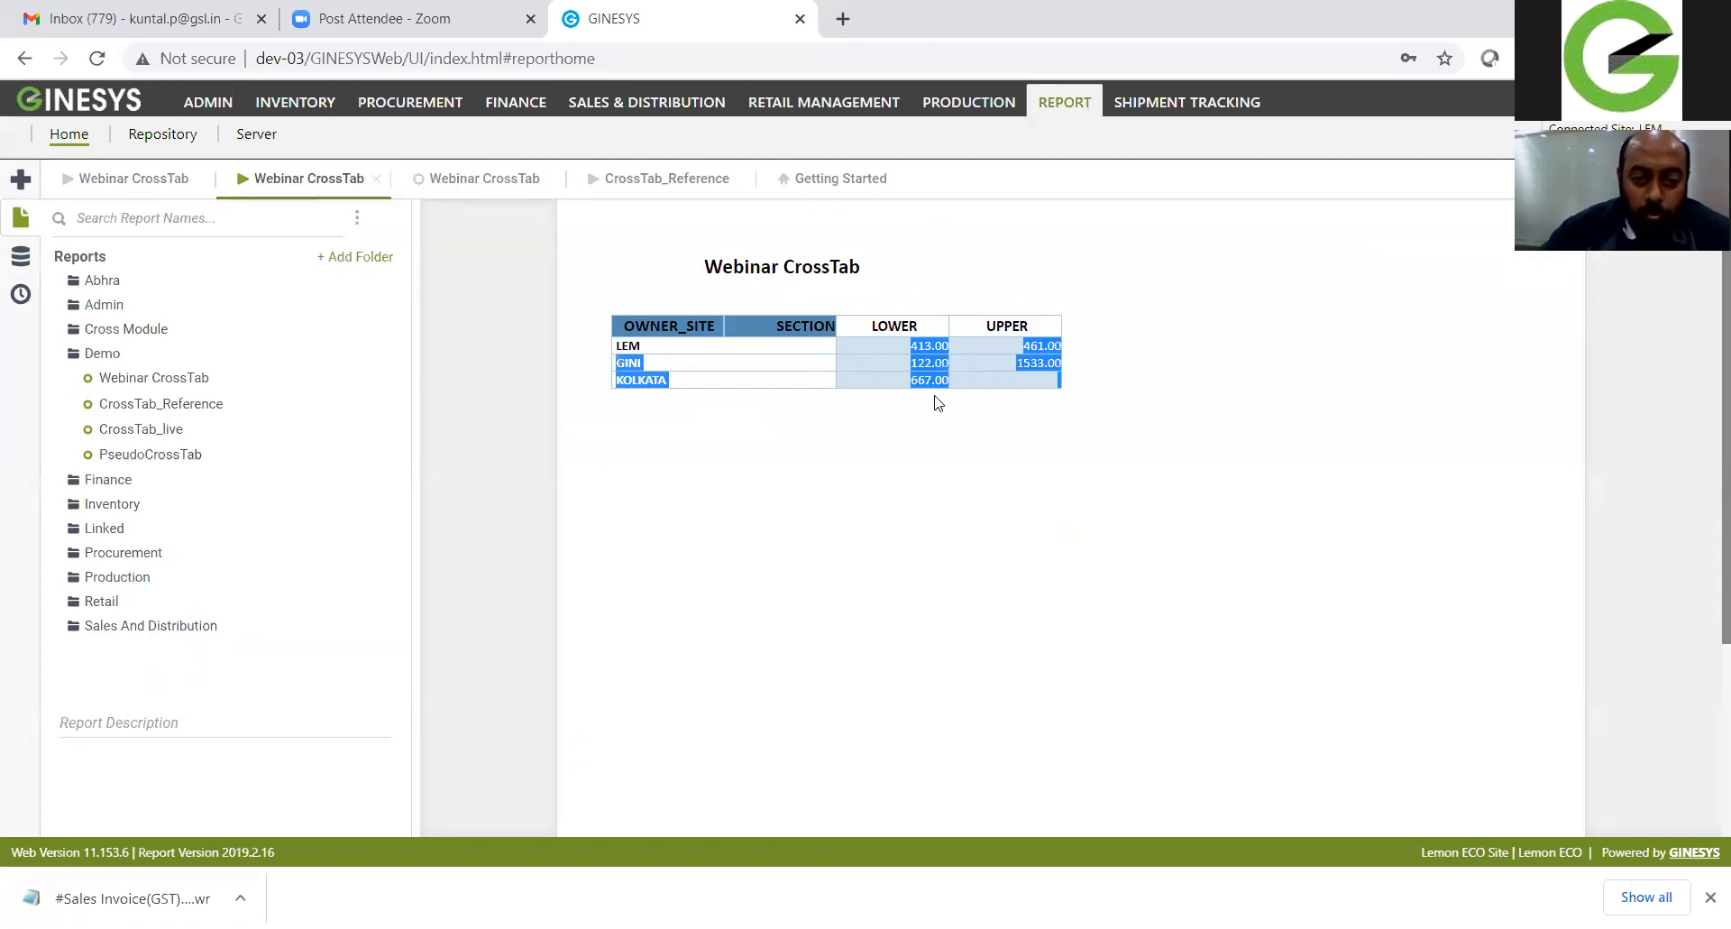
pyautogui.doubleClick(928, 348)
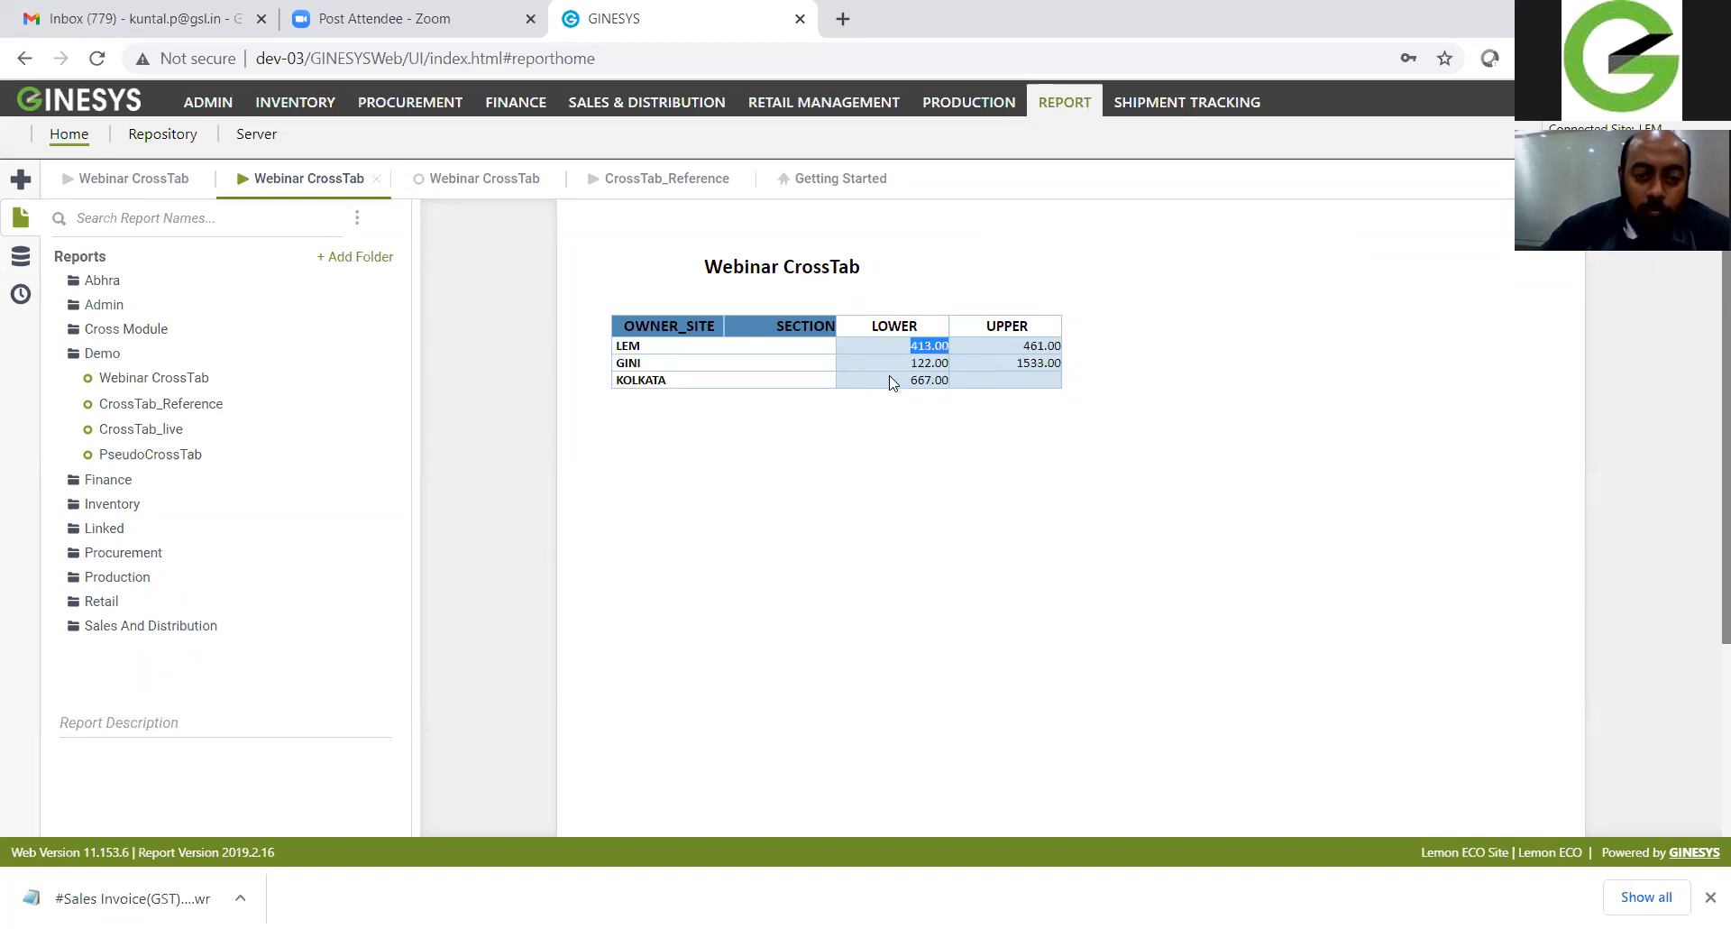
pyautogui.click(628, 354)
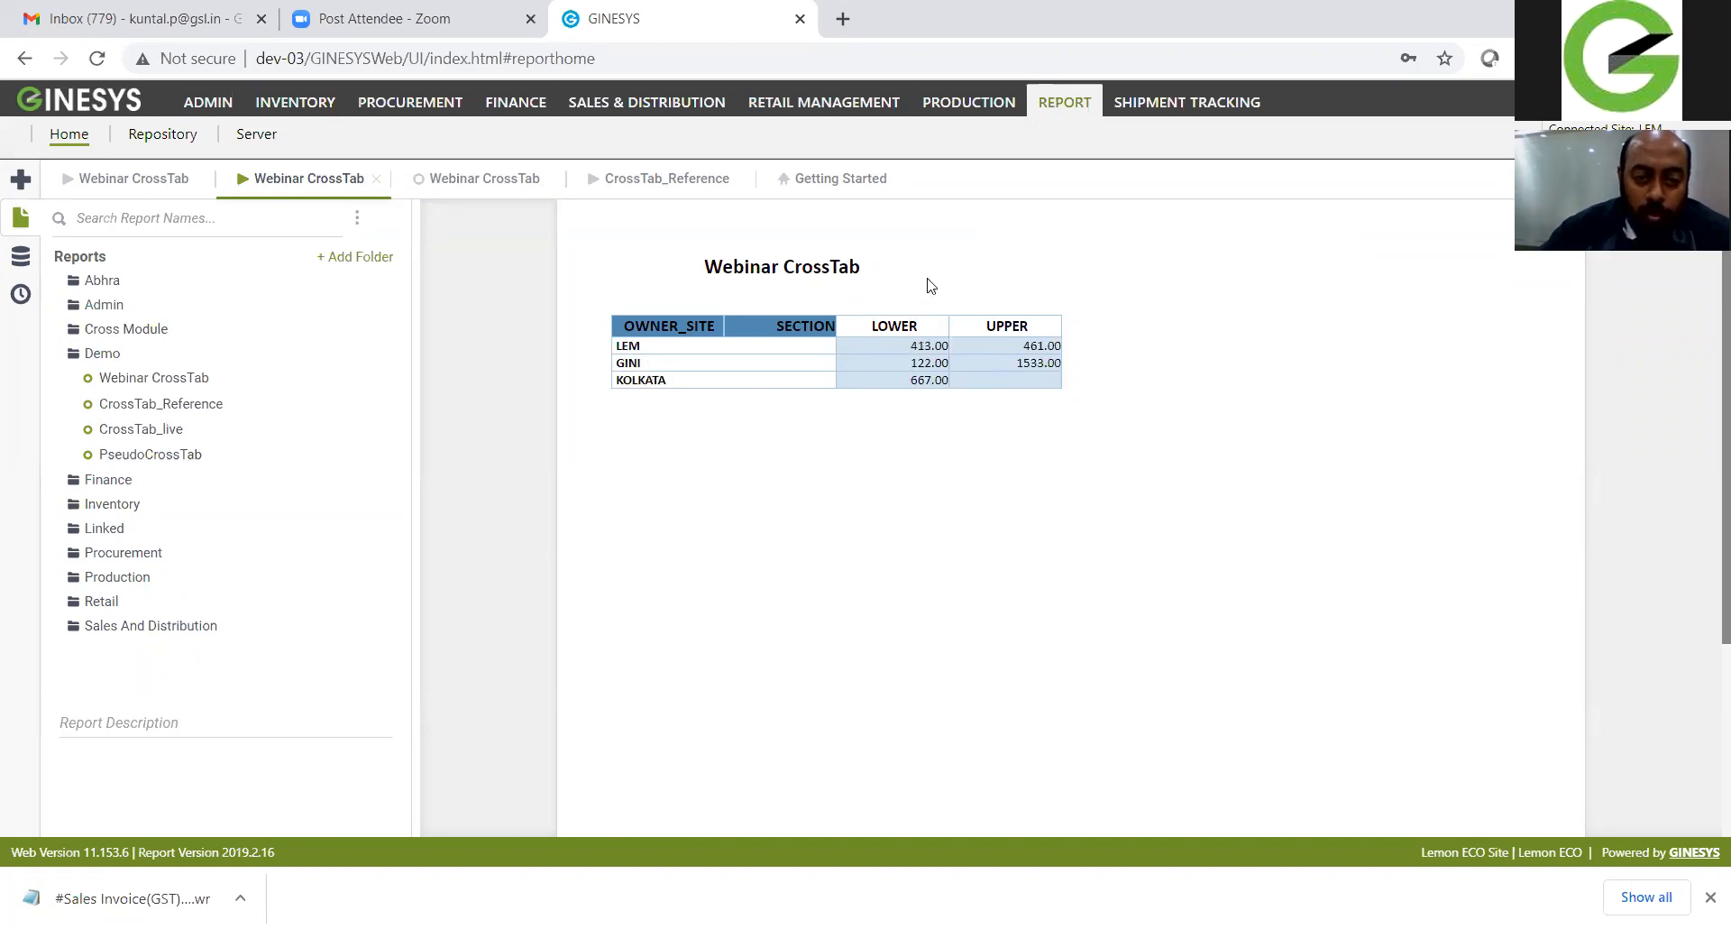
pyautogui.doubleClick(1010, 328)
pyautogui.doubleClick(902, 326)
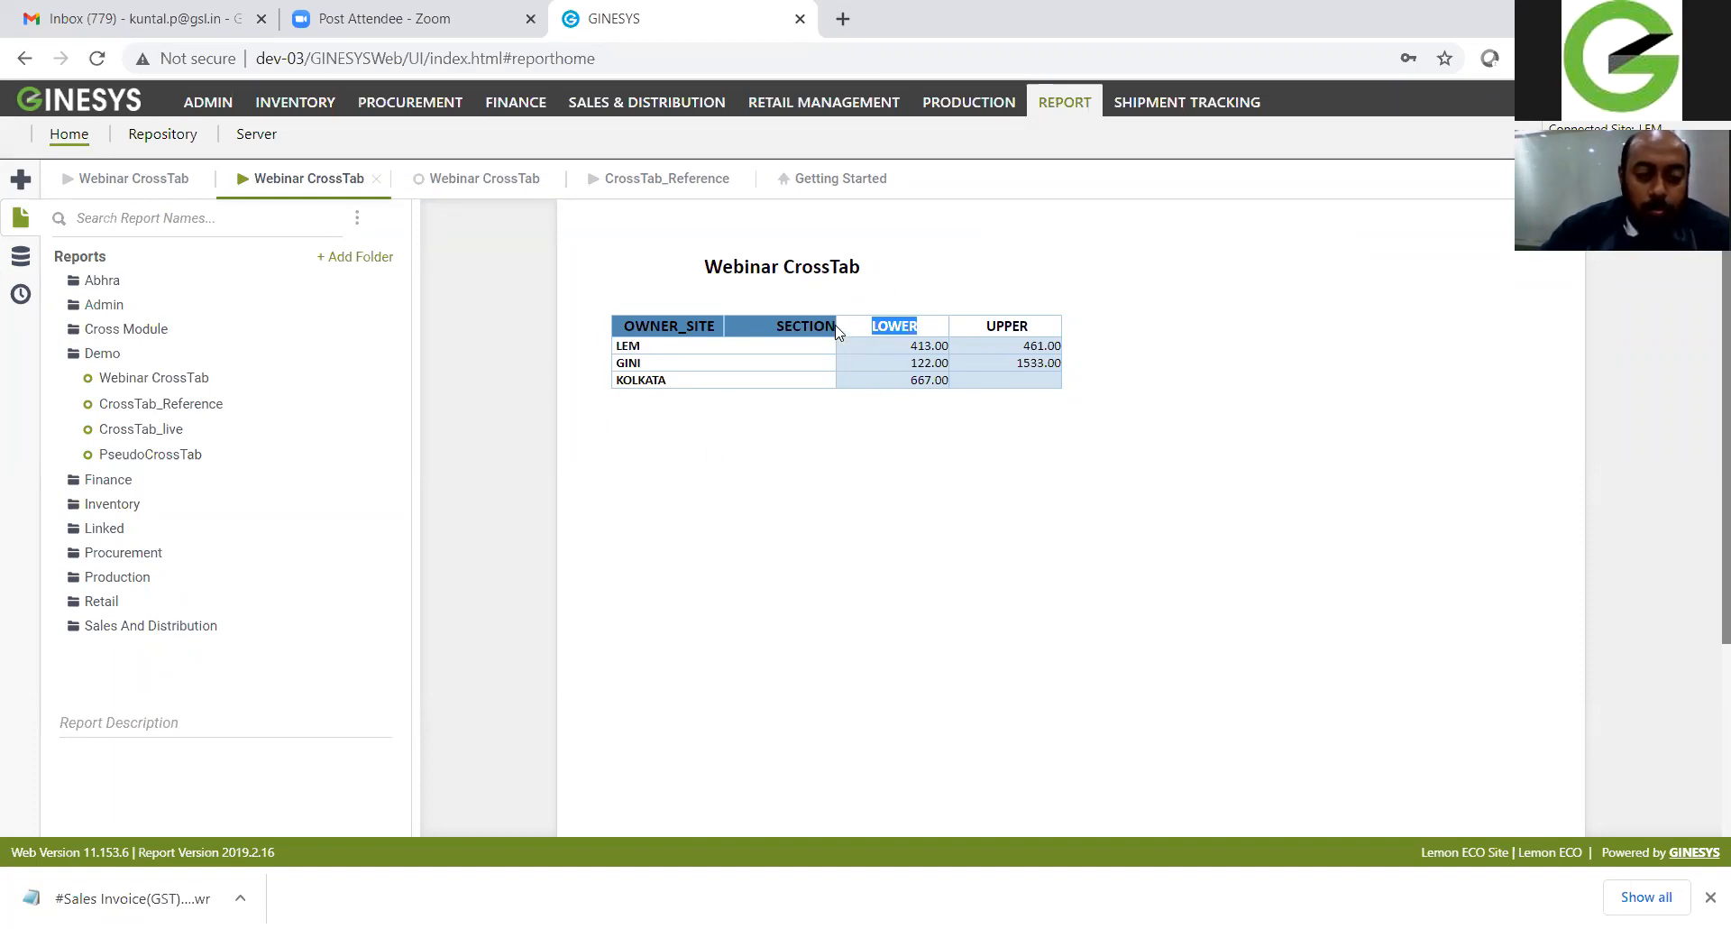
pyautogui.click(110, 178)
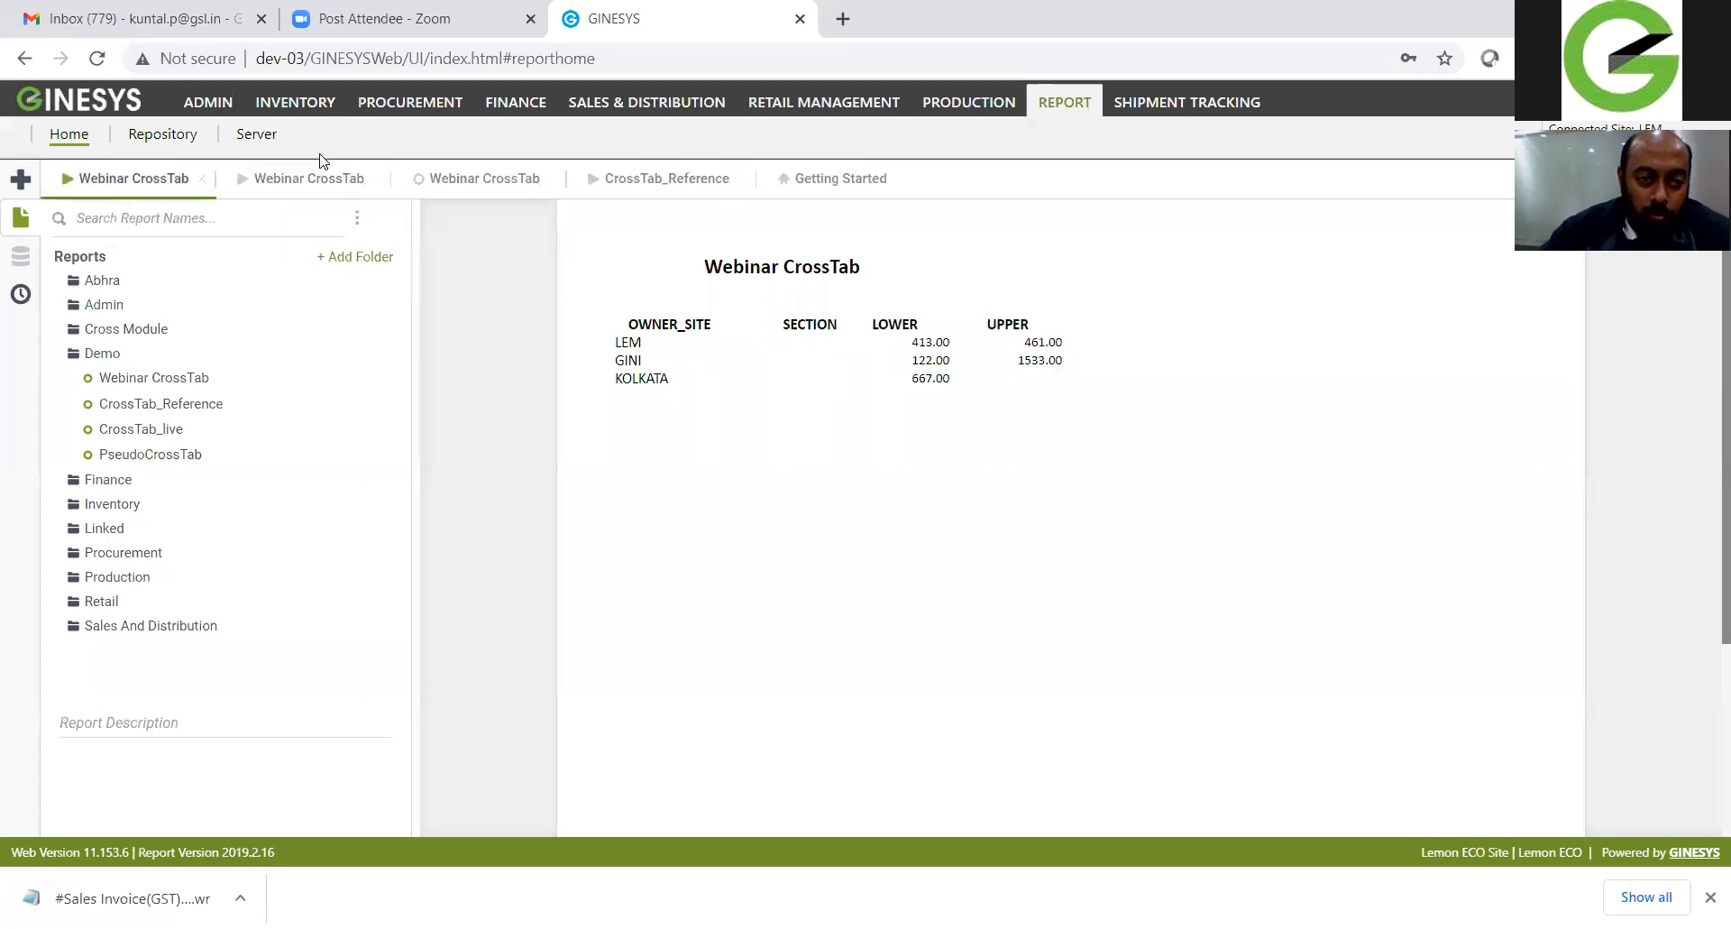
pyautogui.click(340, 180)
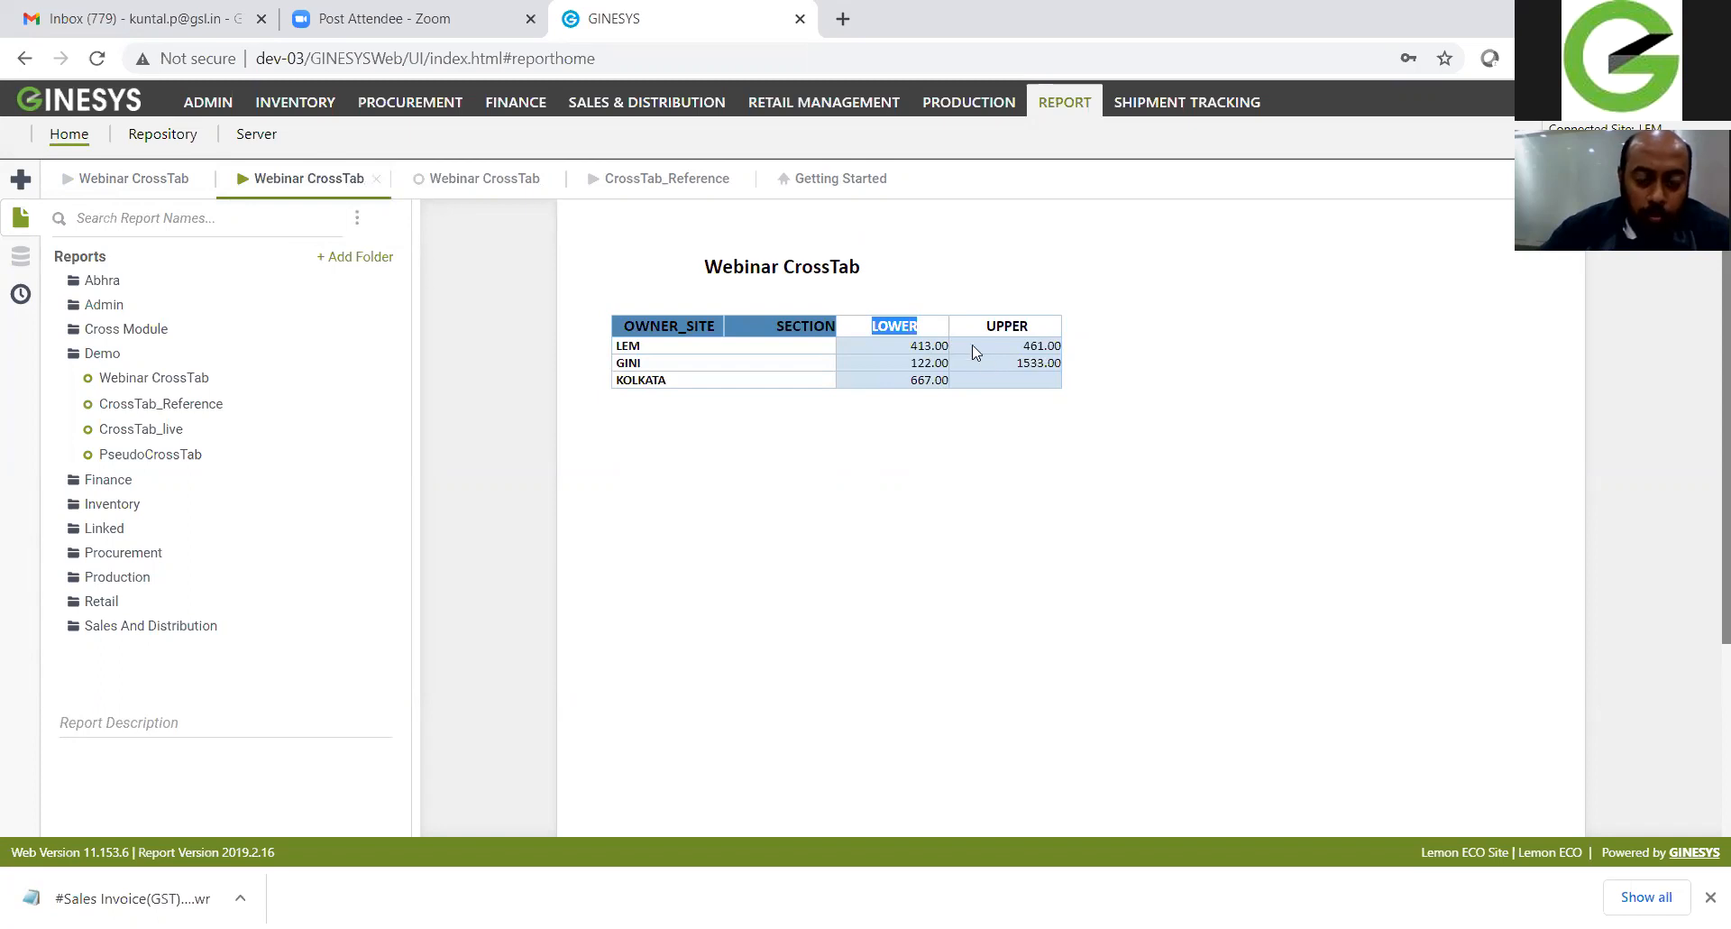
# Step: Reopen the crosstab for editing from the report design and set its theme to Forest
pyautogui.click(460, 181)
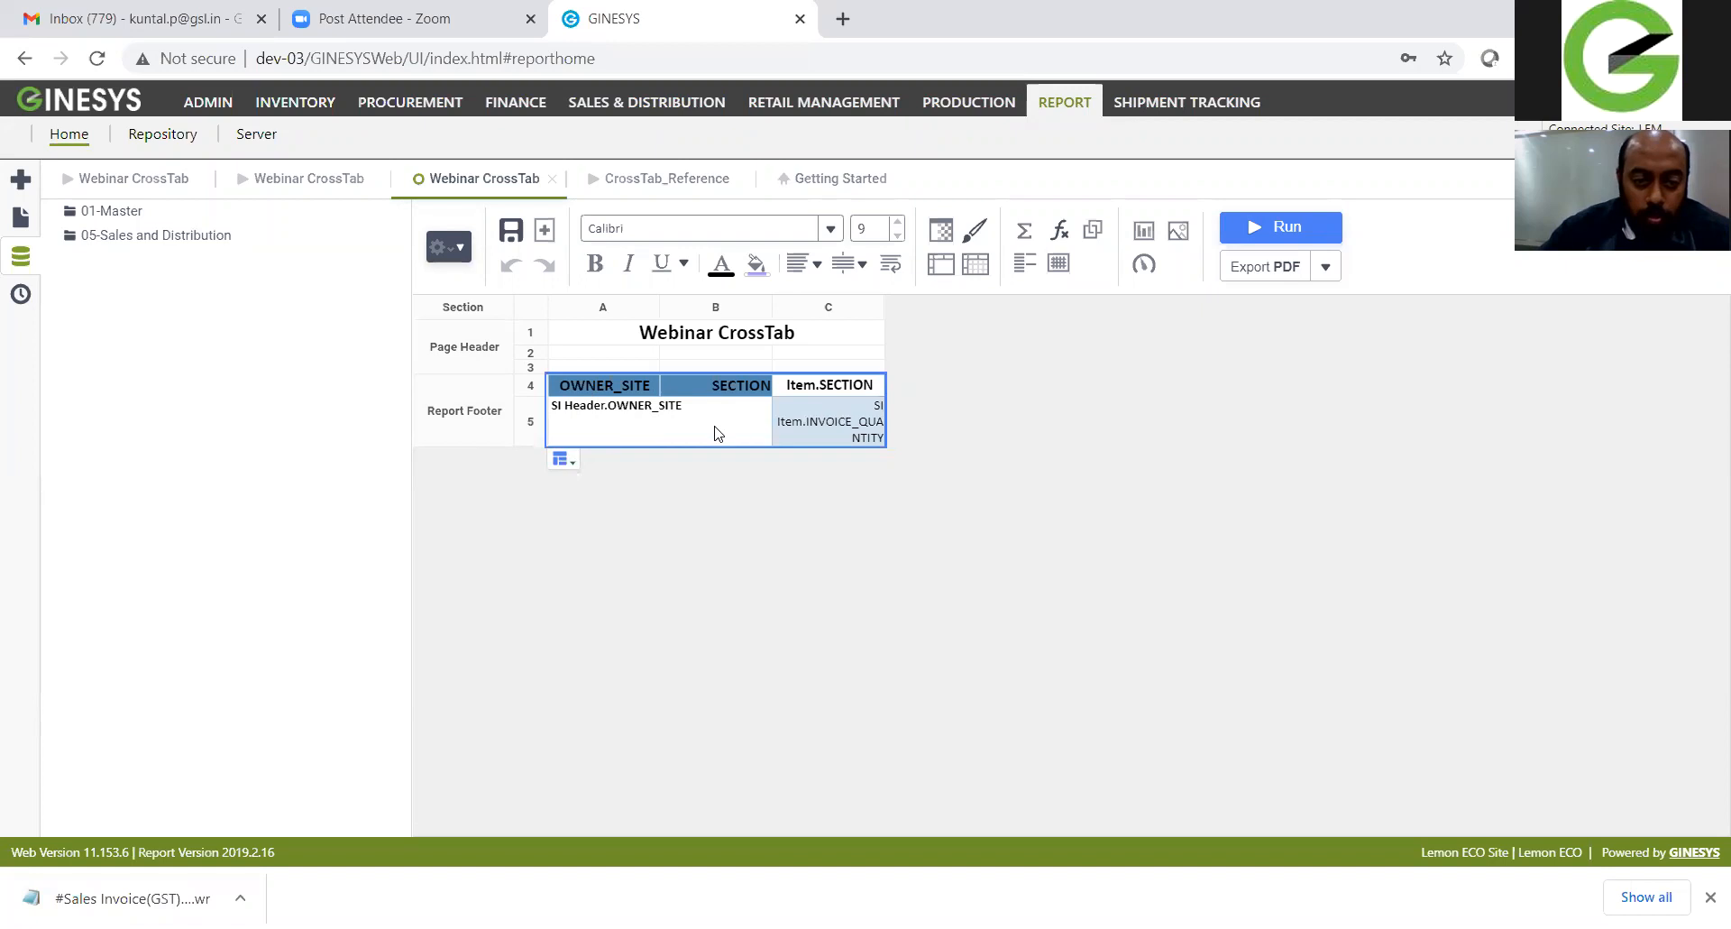
pyautogui.click(561, 458)
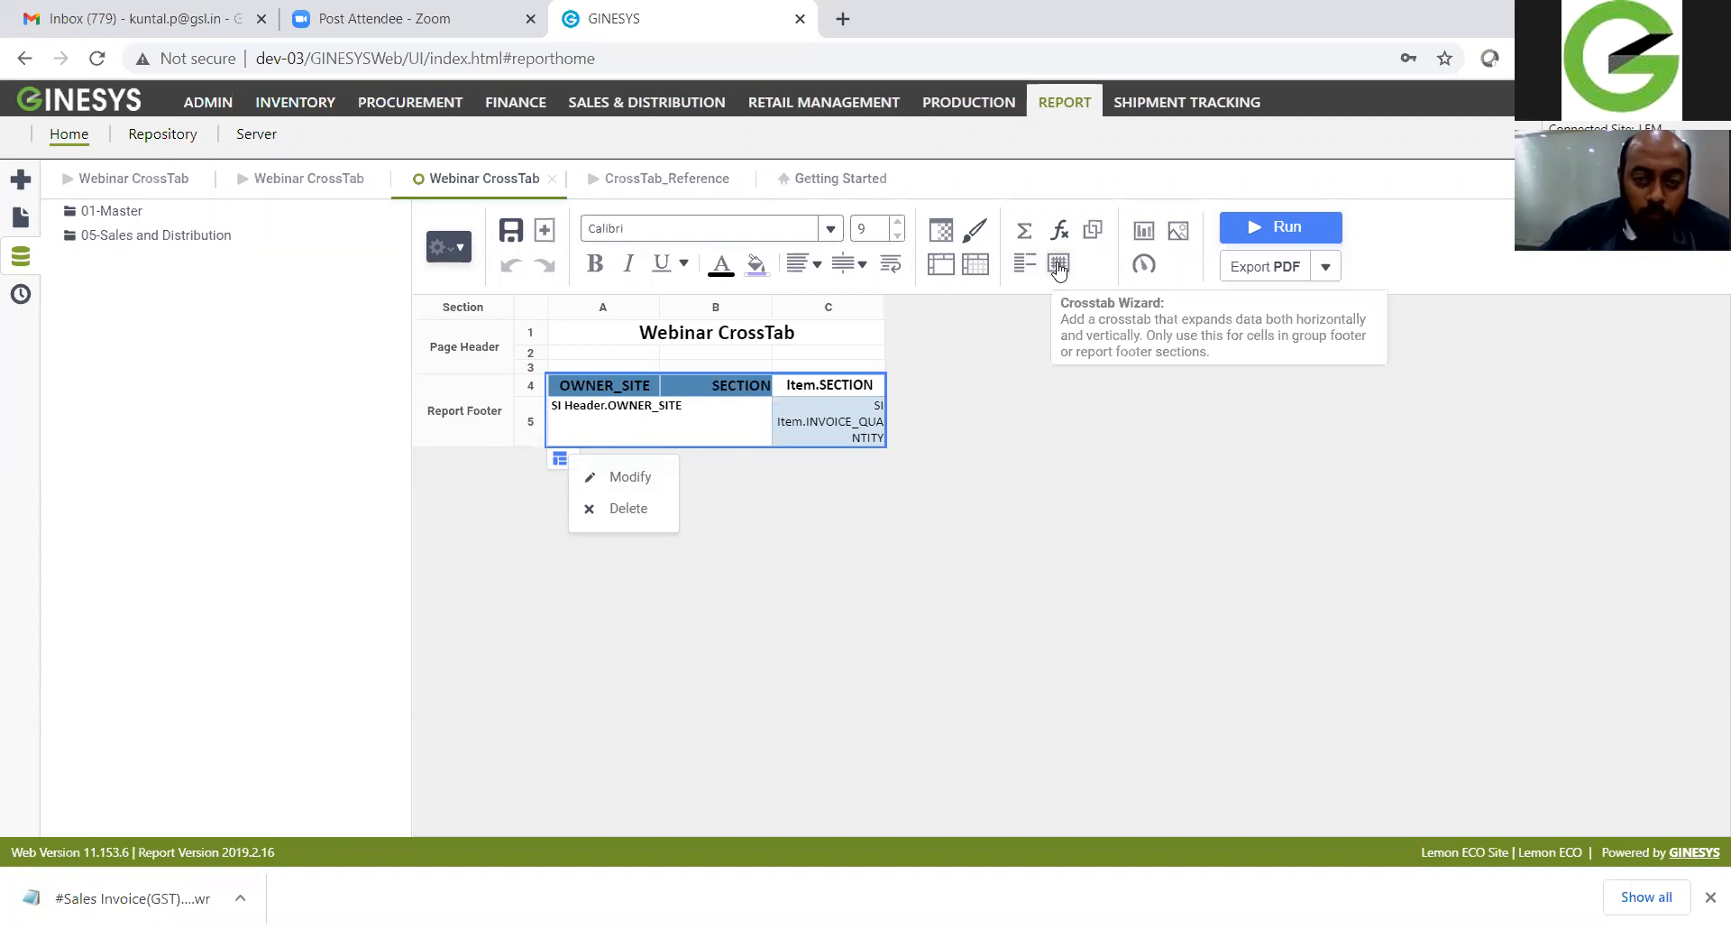
pyautogui.doubleClick(745, 410)
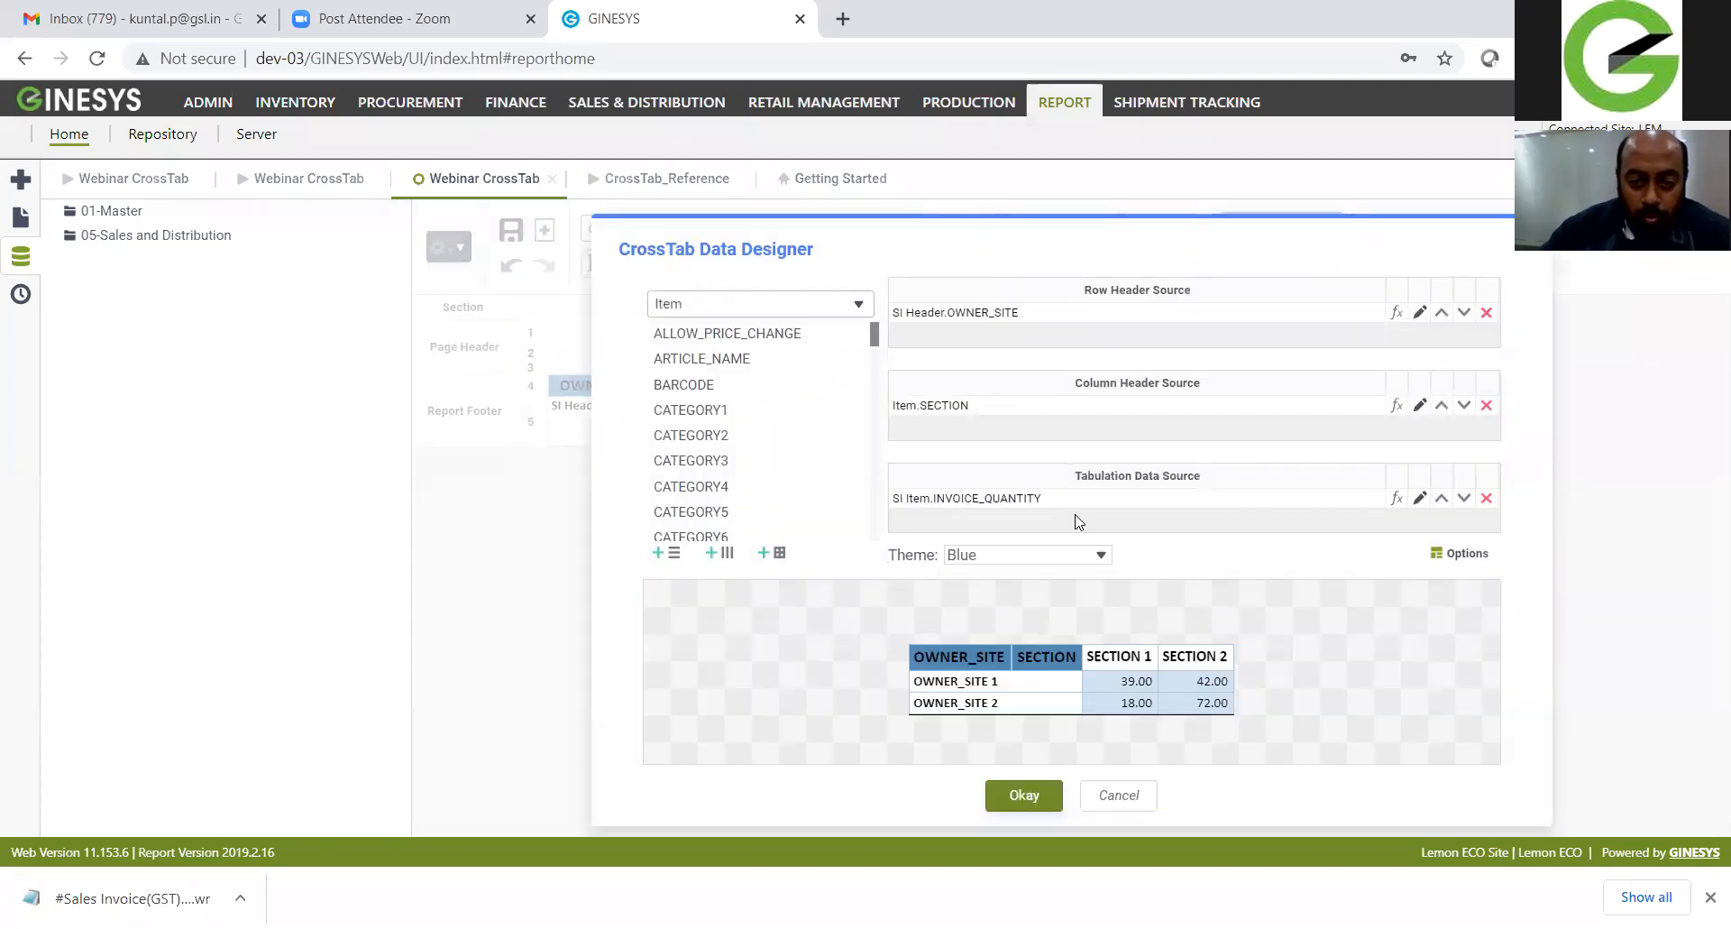
pyautogui.click(1106, 562)
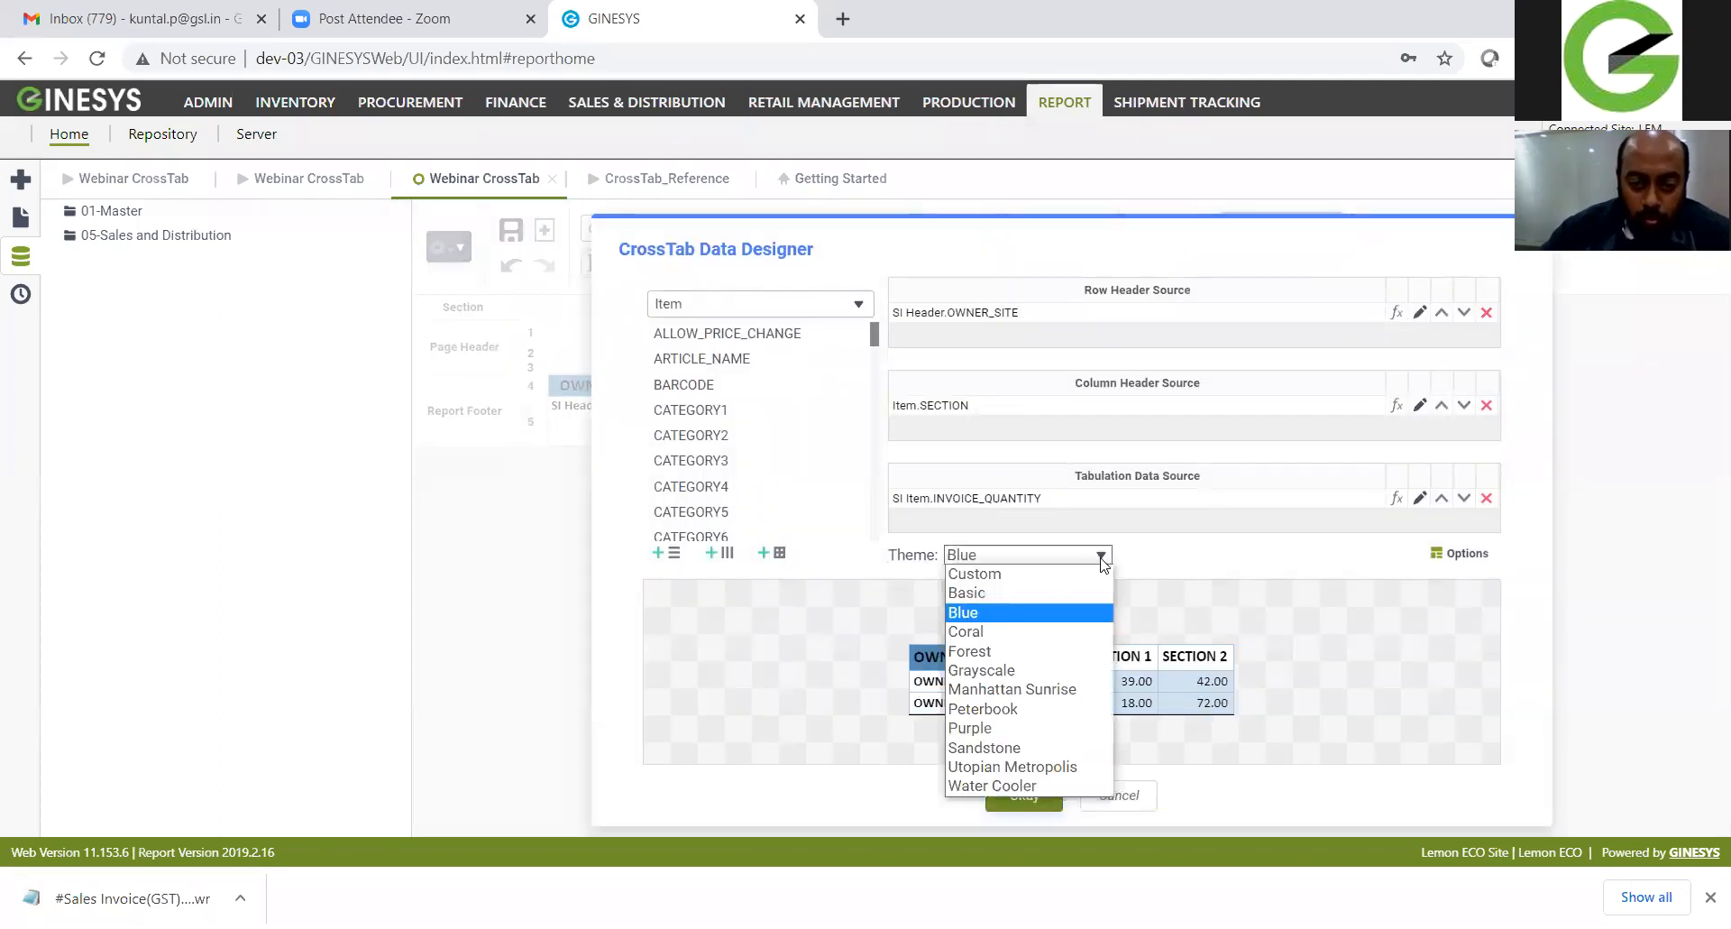
pyautogui.click(986, 651)
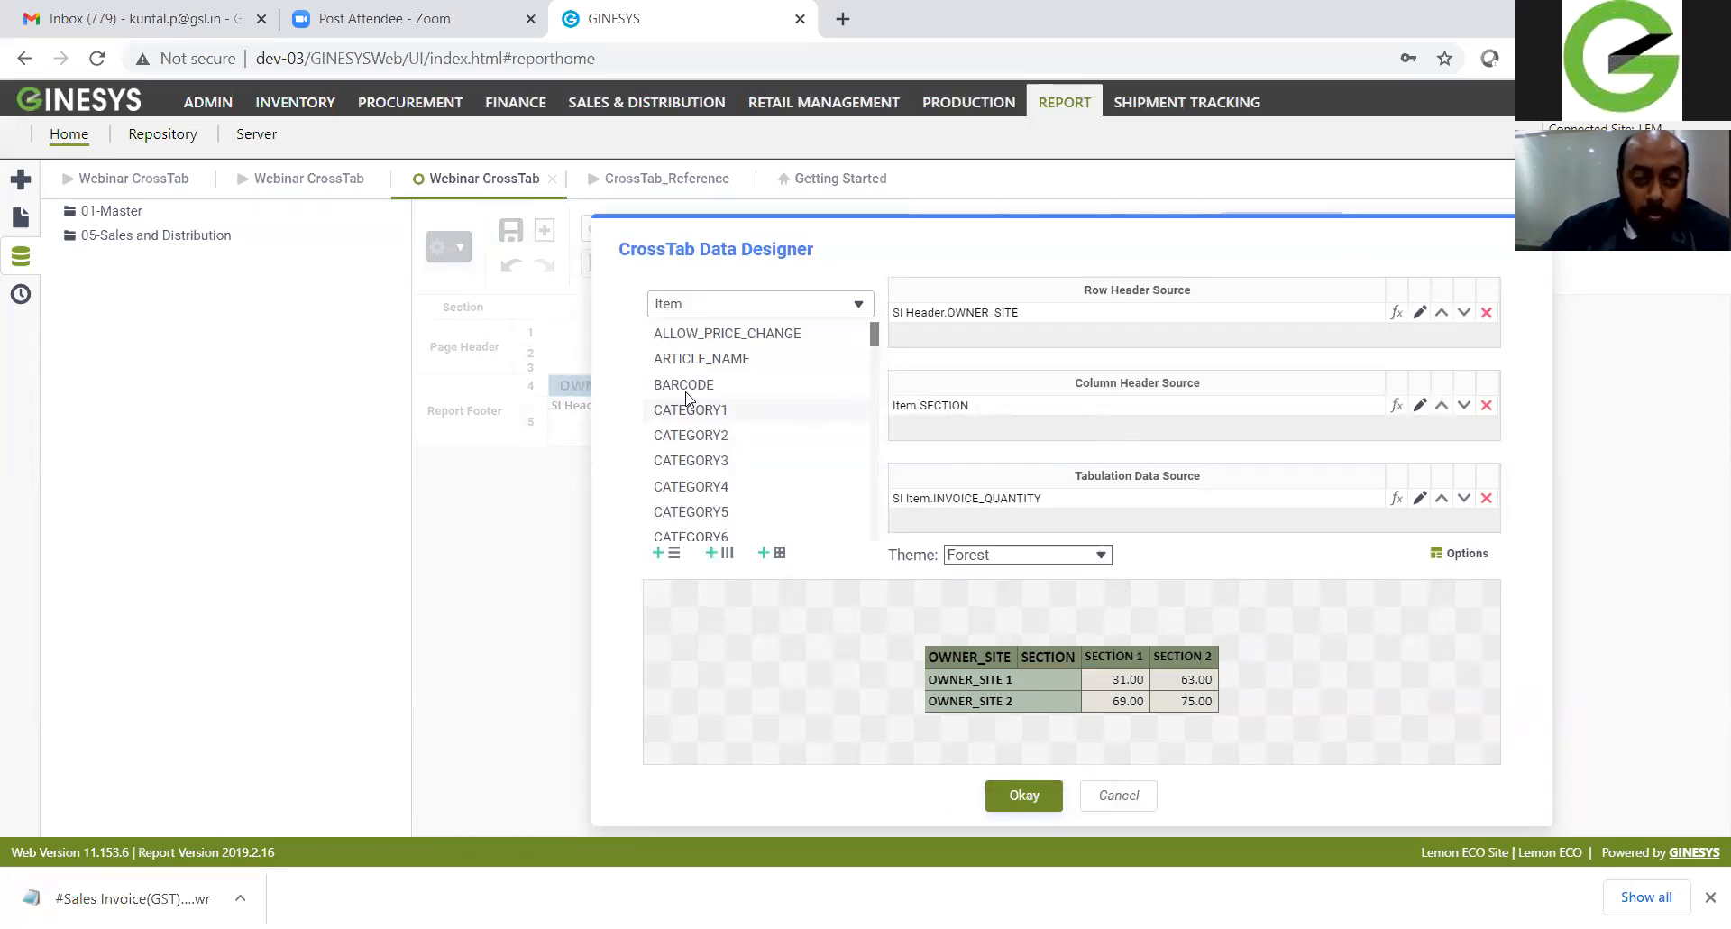
# Step: Add the DIVISION field of the Item category as a column header source and move it above SECTION
pyautogui.click(718, 407)
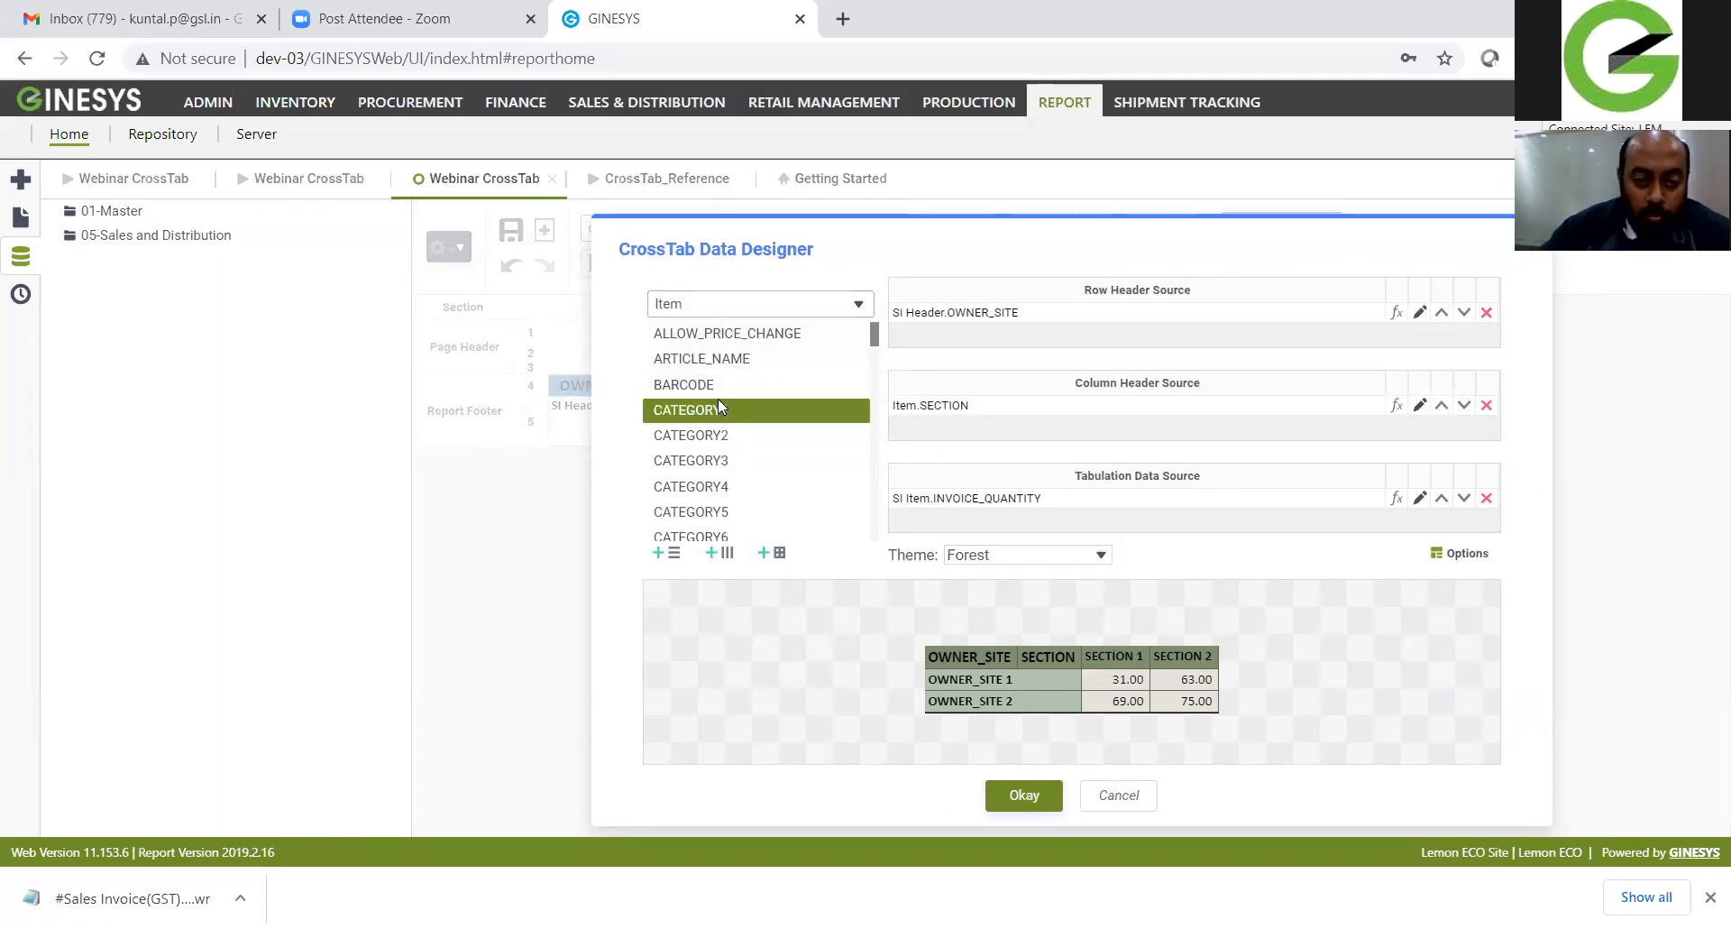
pyautogui.press('Down')
pyautogui.press('Down')
pyautogui.press('Down')
pyautogui.press('Down')
pyautogui.press('Down')
pyautogui.press('Down')
pyautogui.press('Down')
pyautogui.press('Down')
pyautogui.press('Down')
pyautogui.press('Down')
pyautogui.press('Down')
pyautogui.press('Down')
pyautogui.press('Down')
pyautogui.press('Down')
pyautogui.press('Down')
pyautogui.press('Down')
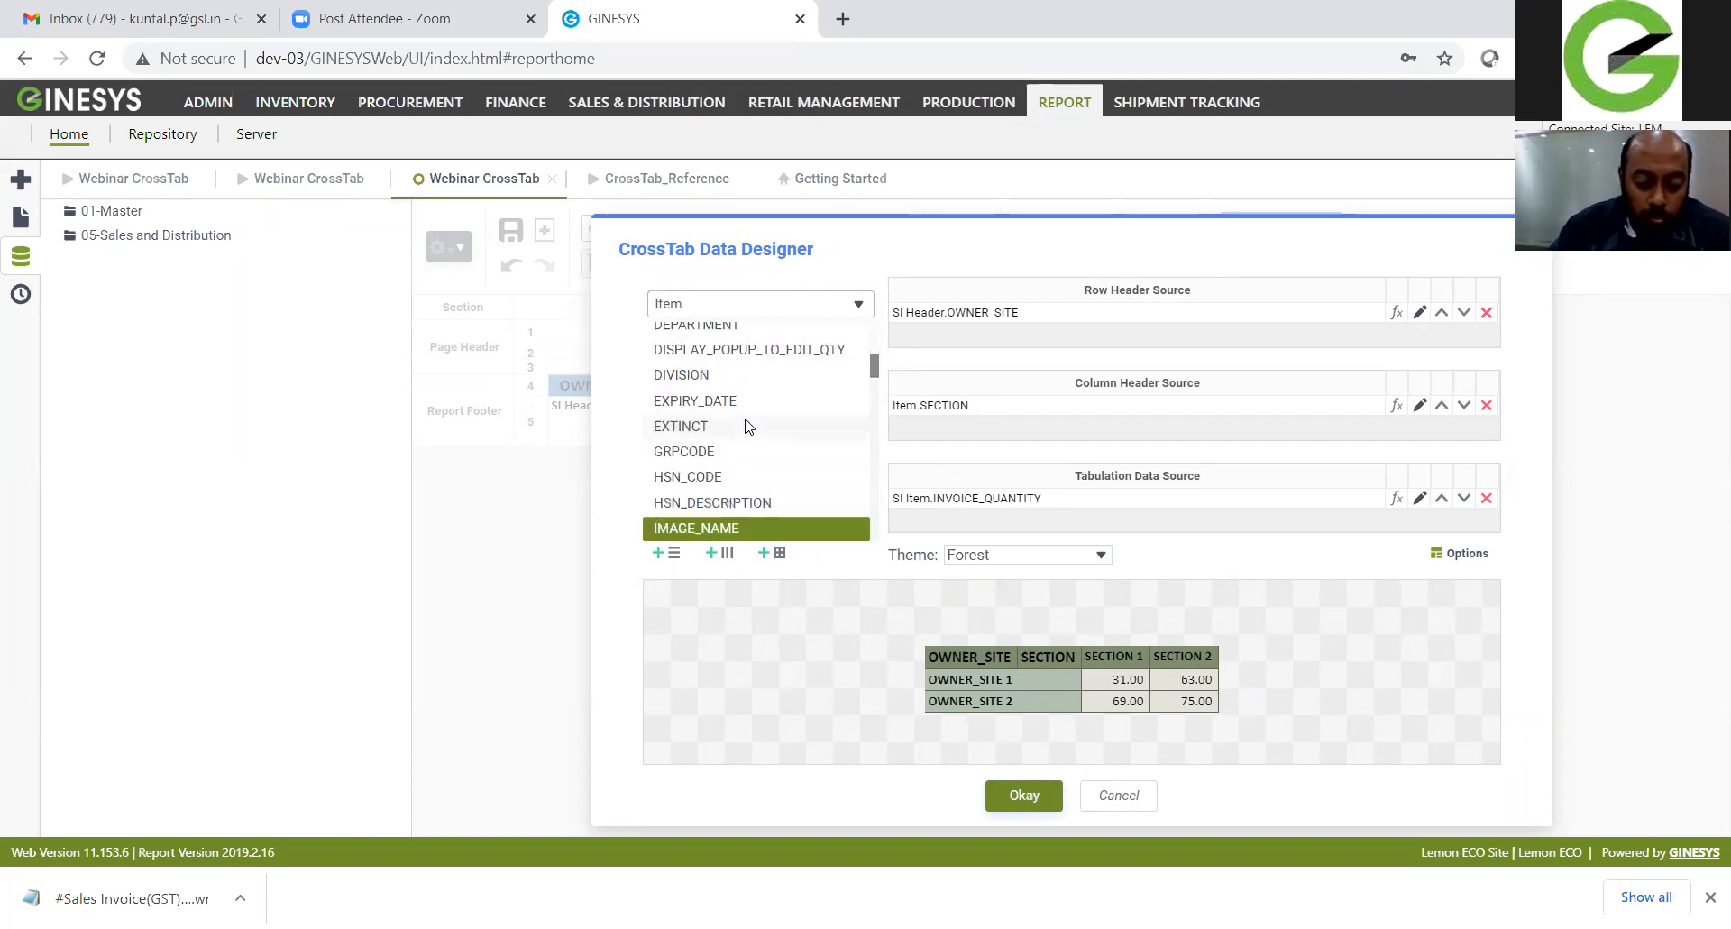
pyautogui.click(745, 451)
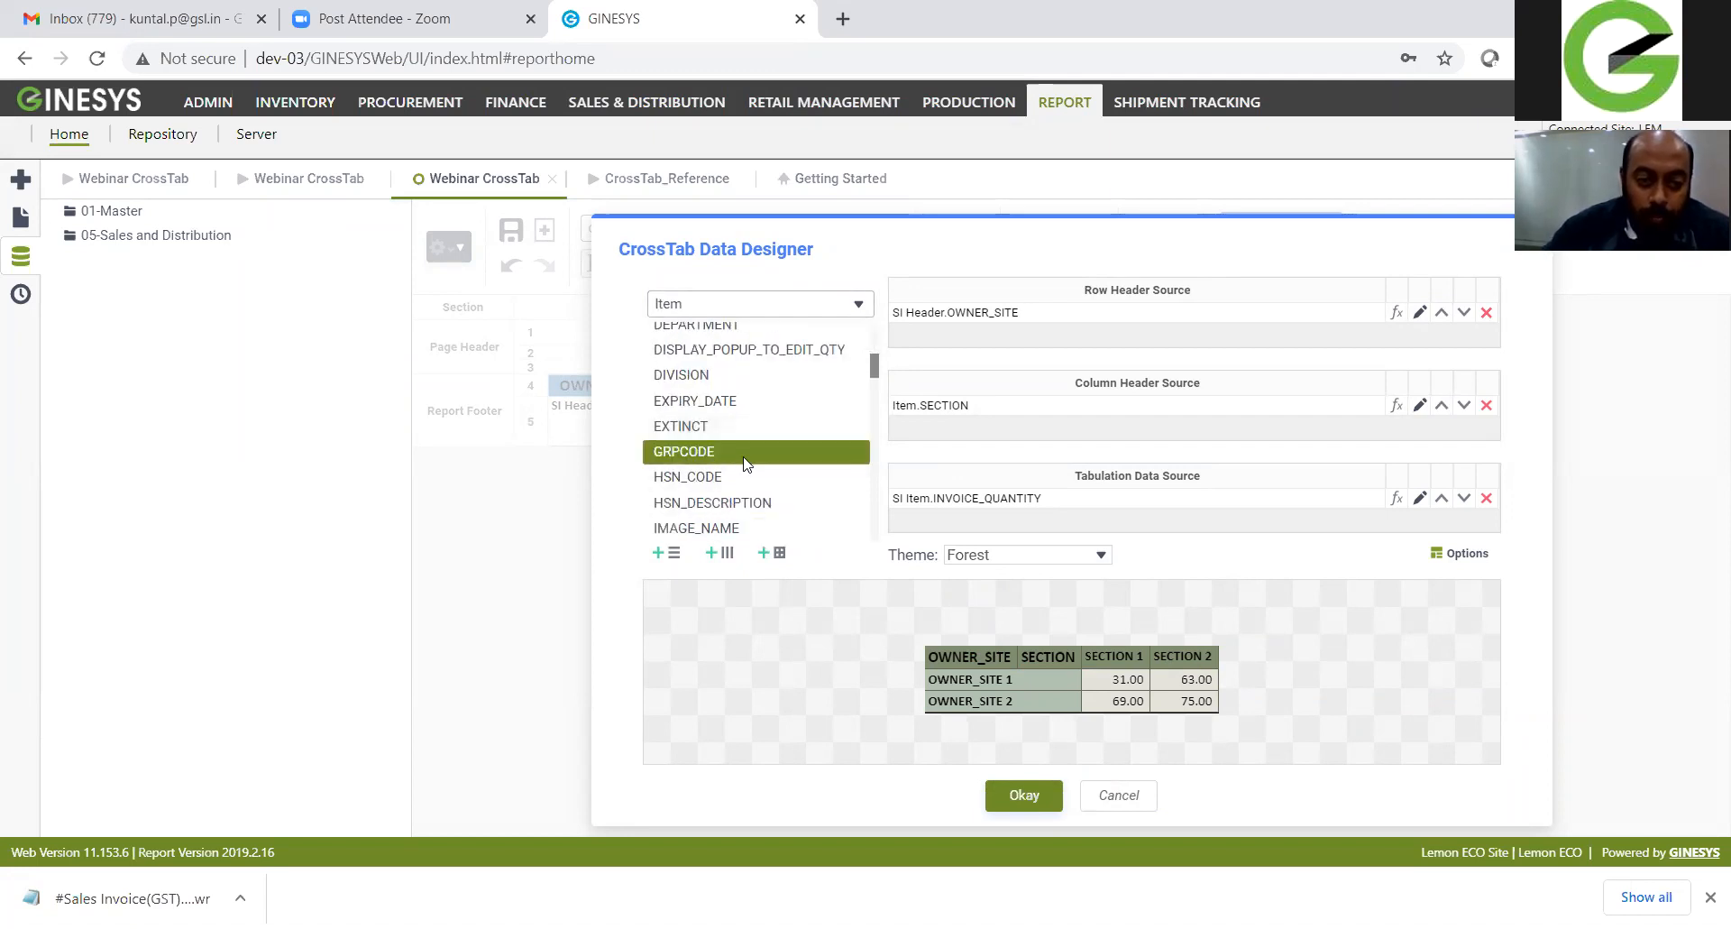
pyautogui.scroll(-1, 746, 460)
pyautogui.scroll(1, 744, 458)
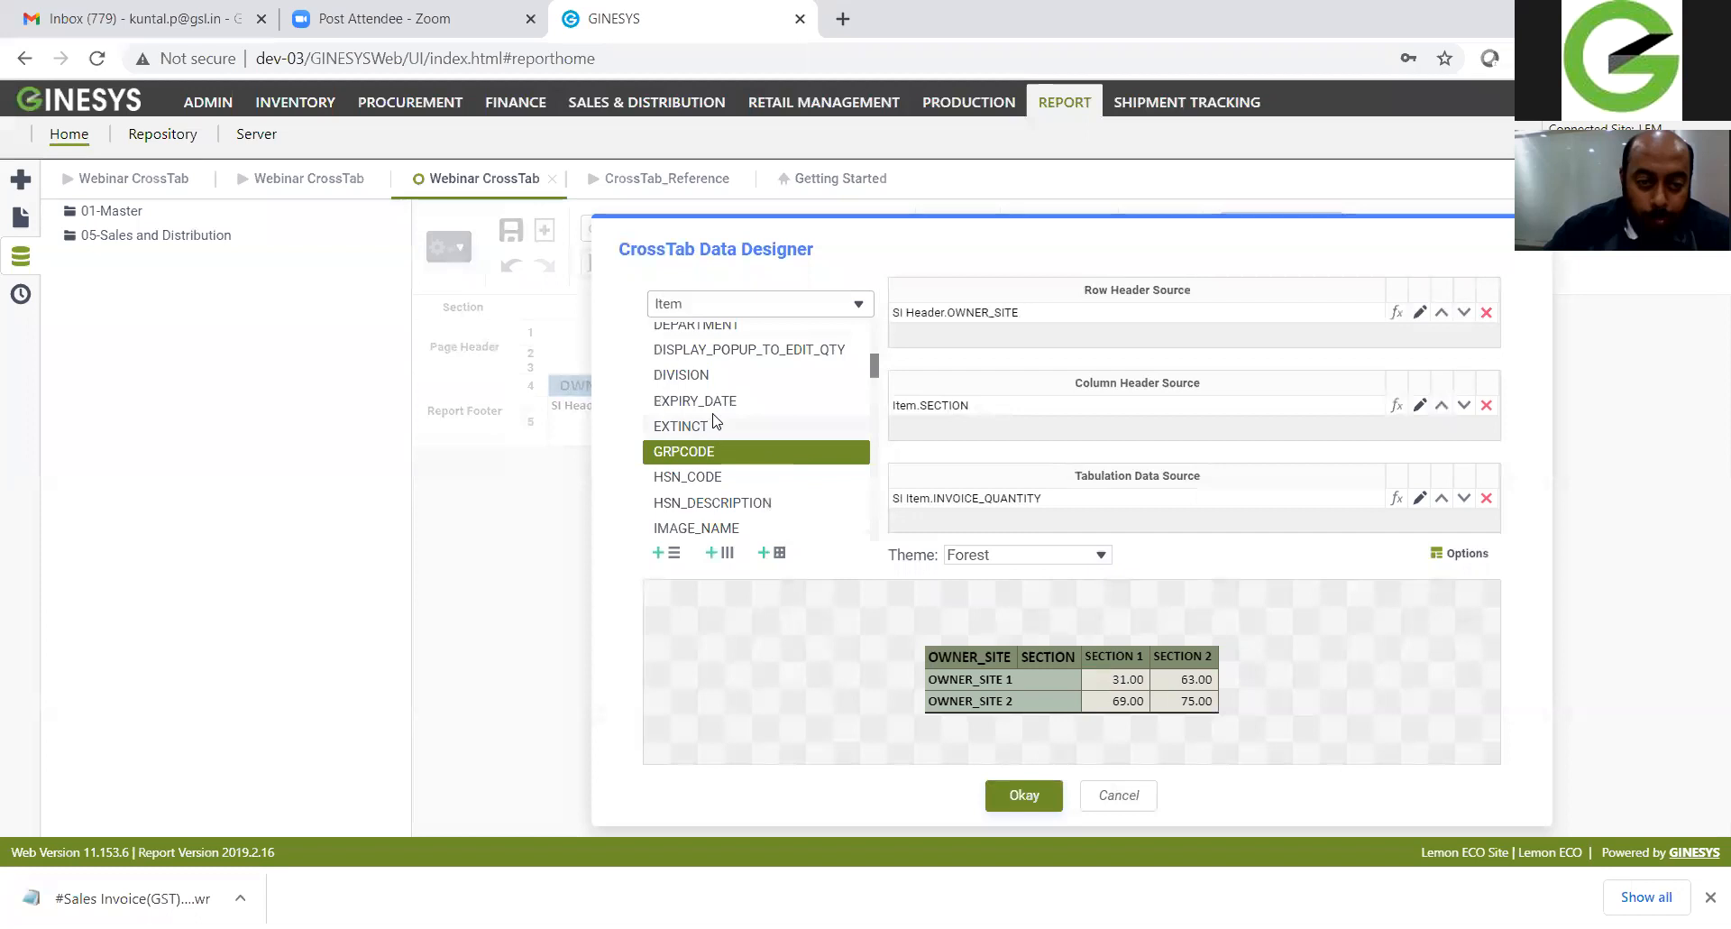
pyautogui.click(748, 385)
pyautogui.moveTo(748, 393); pyautogui.dragTo(1012, 434)
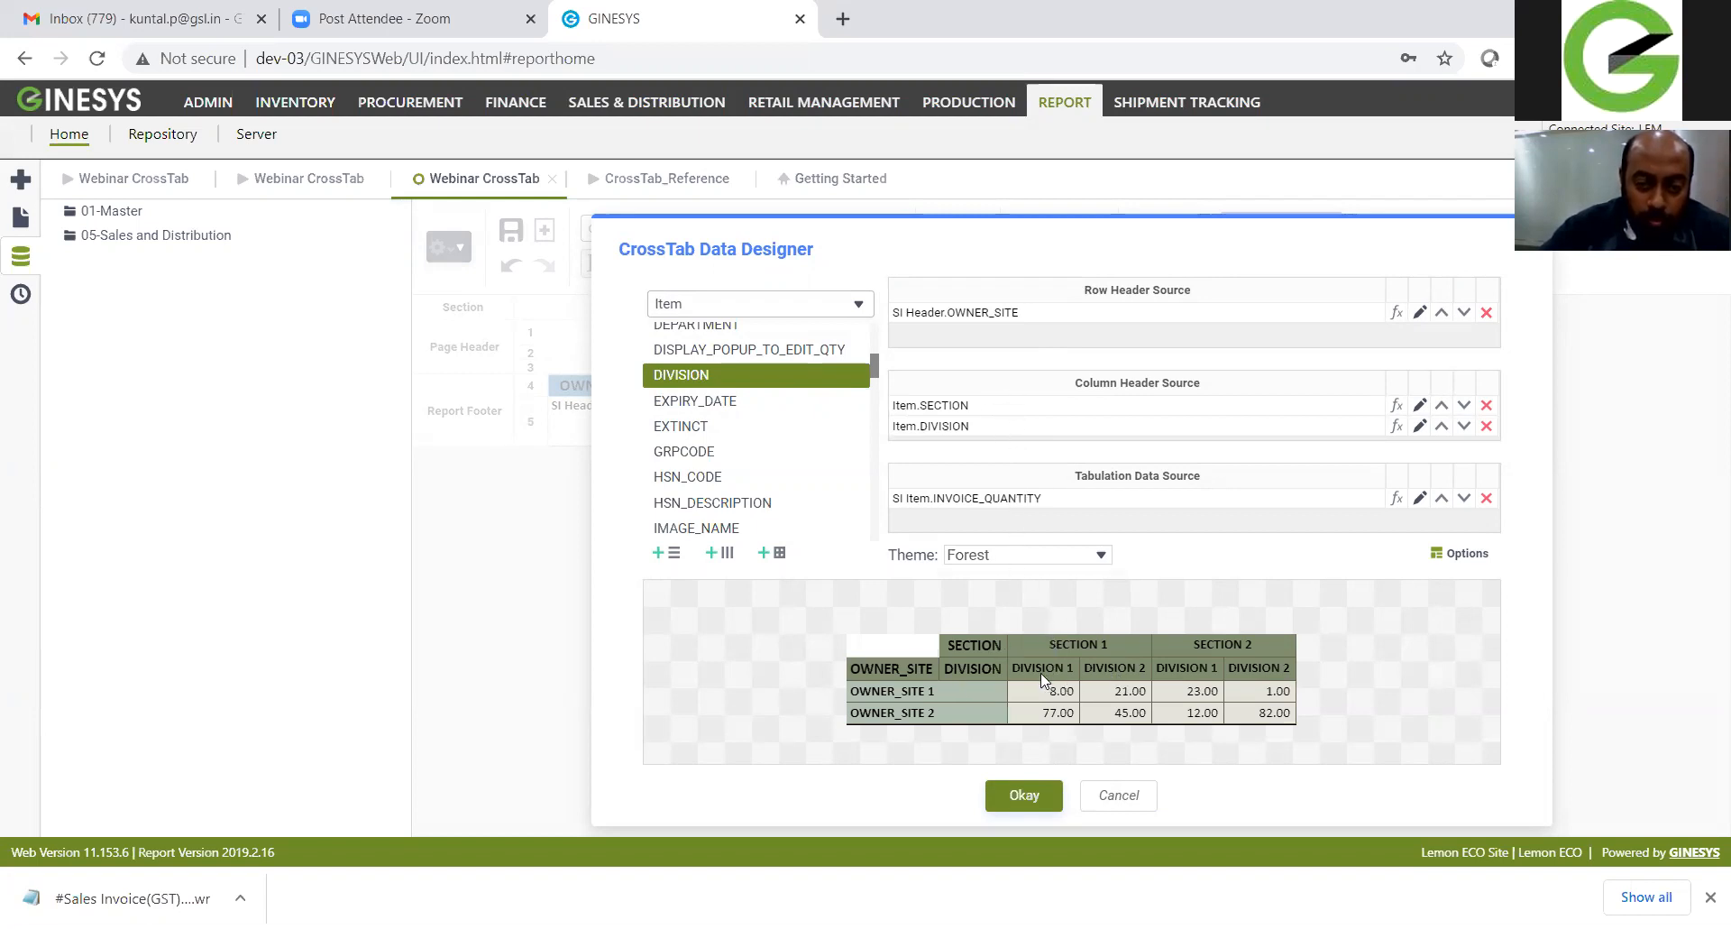
pyautogui.click(1445, 428)
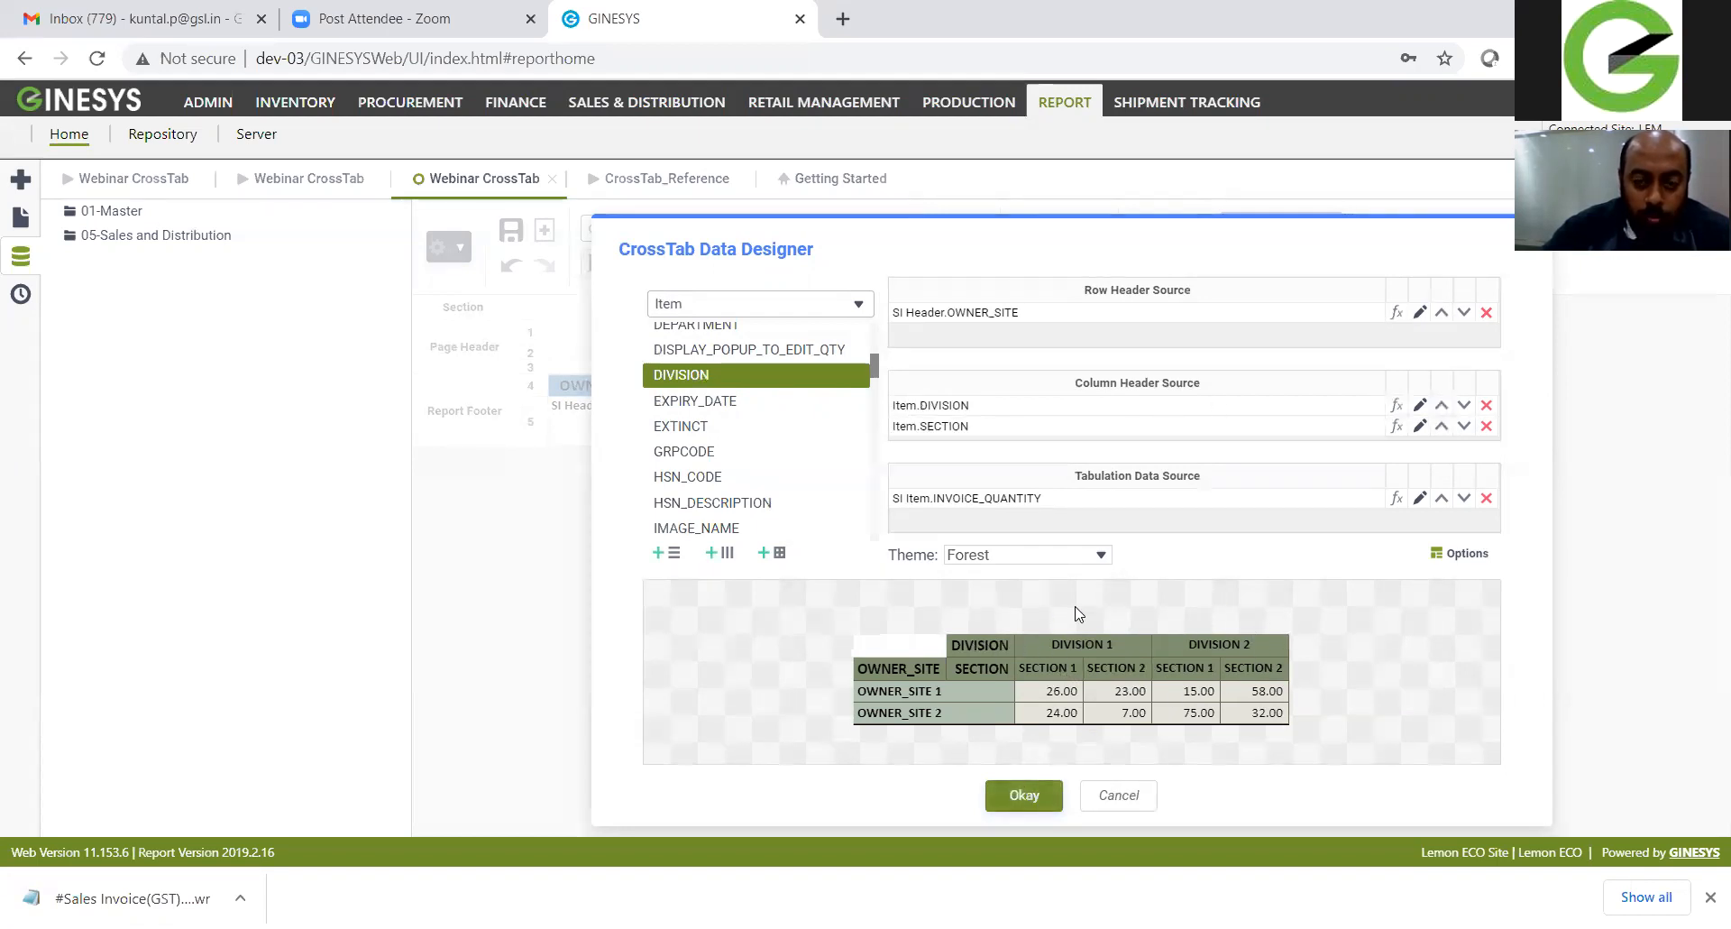
# Step: Apply the crosstab changes and run the report to check the division, section and owner site headers
pyautogui.press('Return')
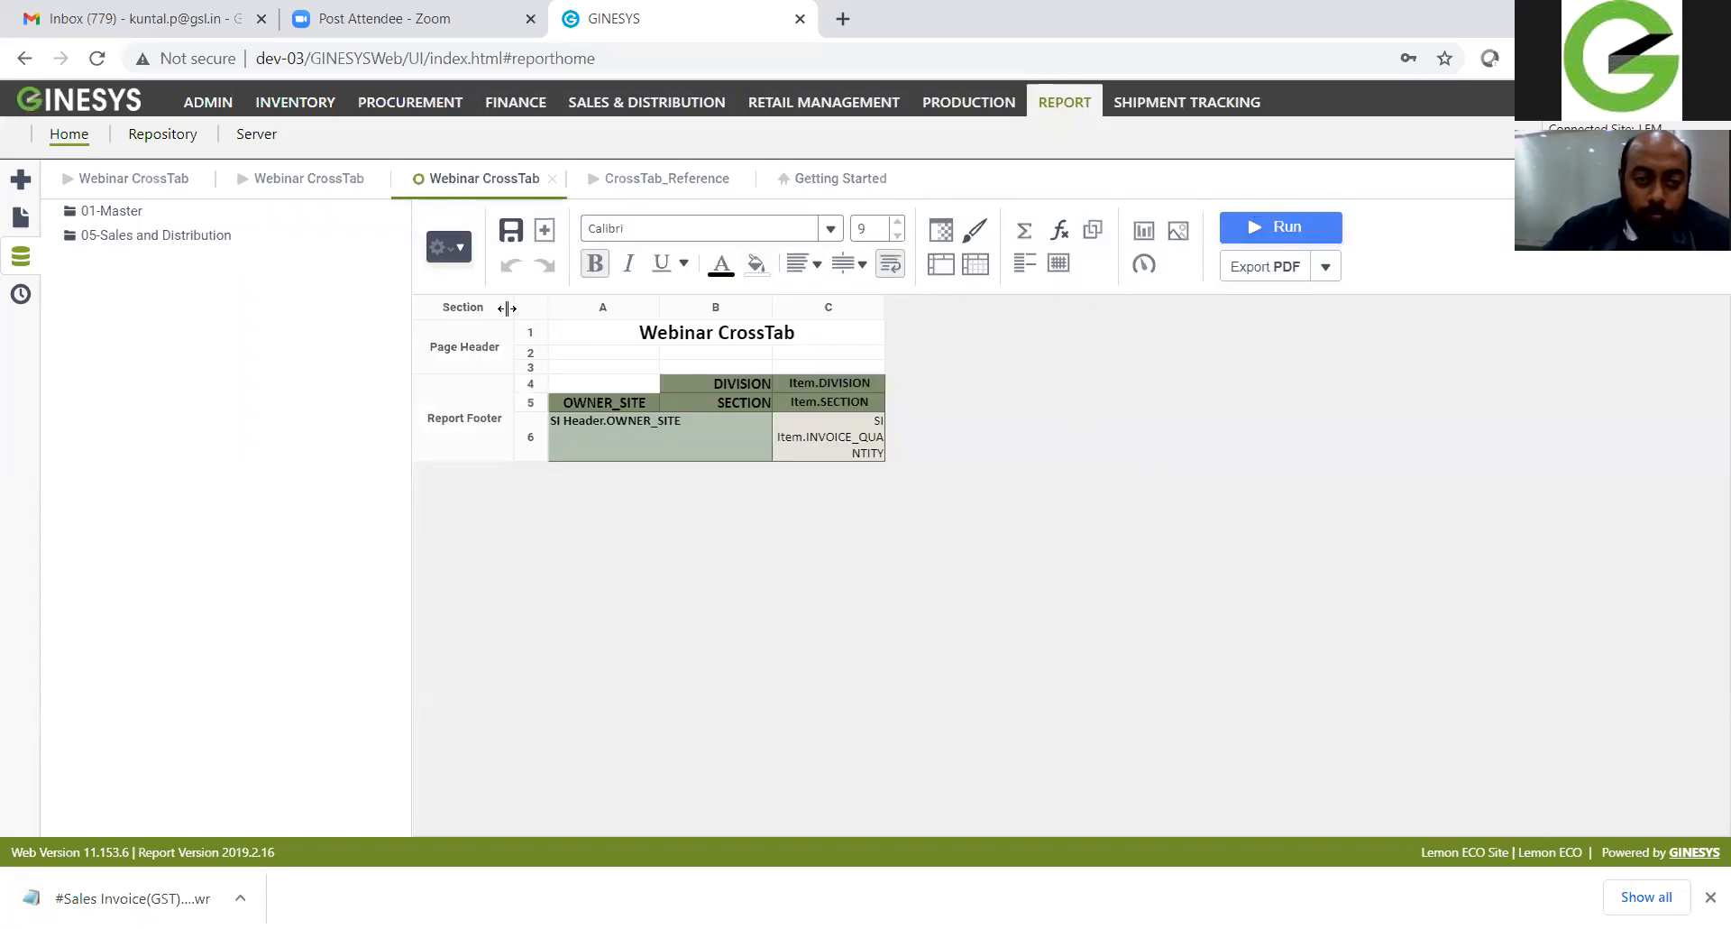
pyautogui.click(1268, 236)
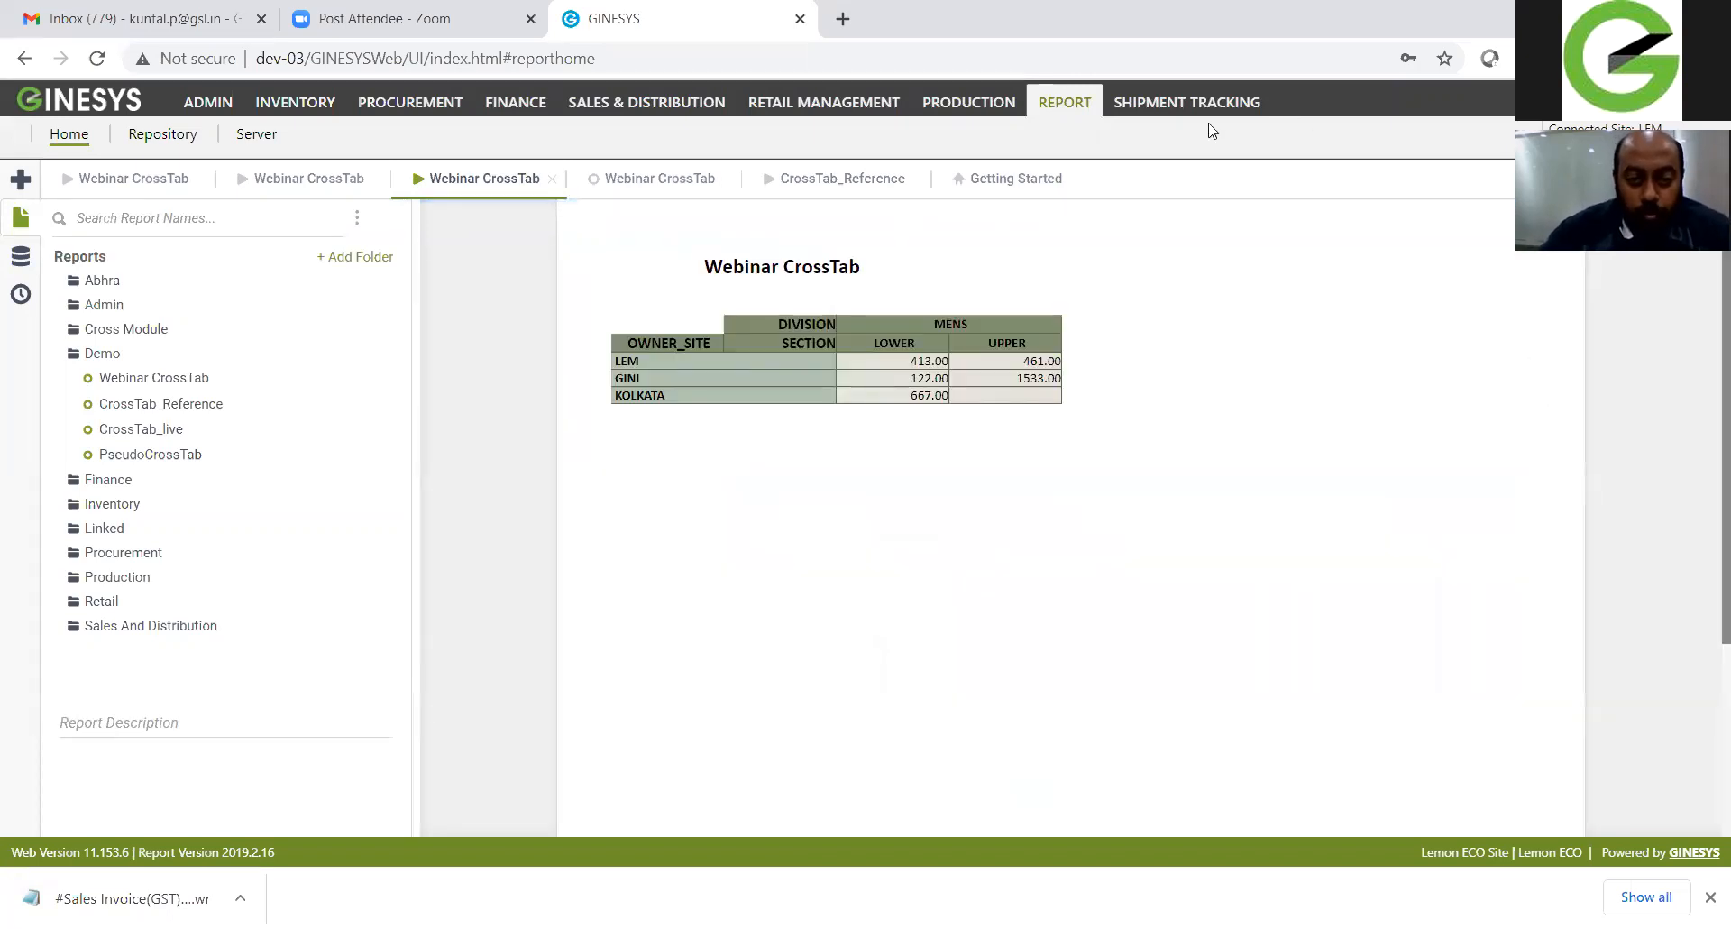
pyautogui.doubleClick(949, 323)
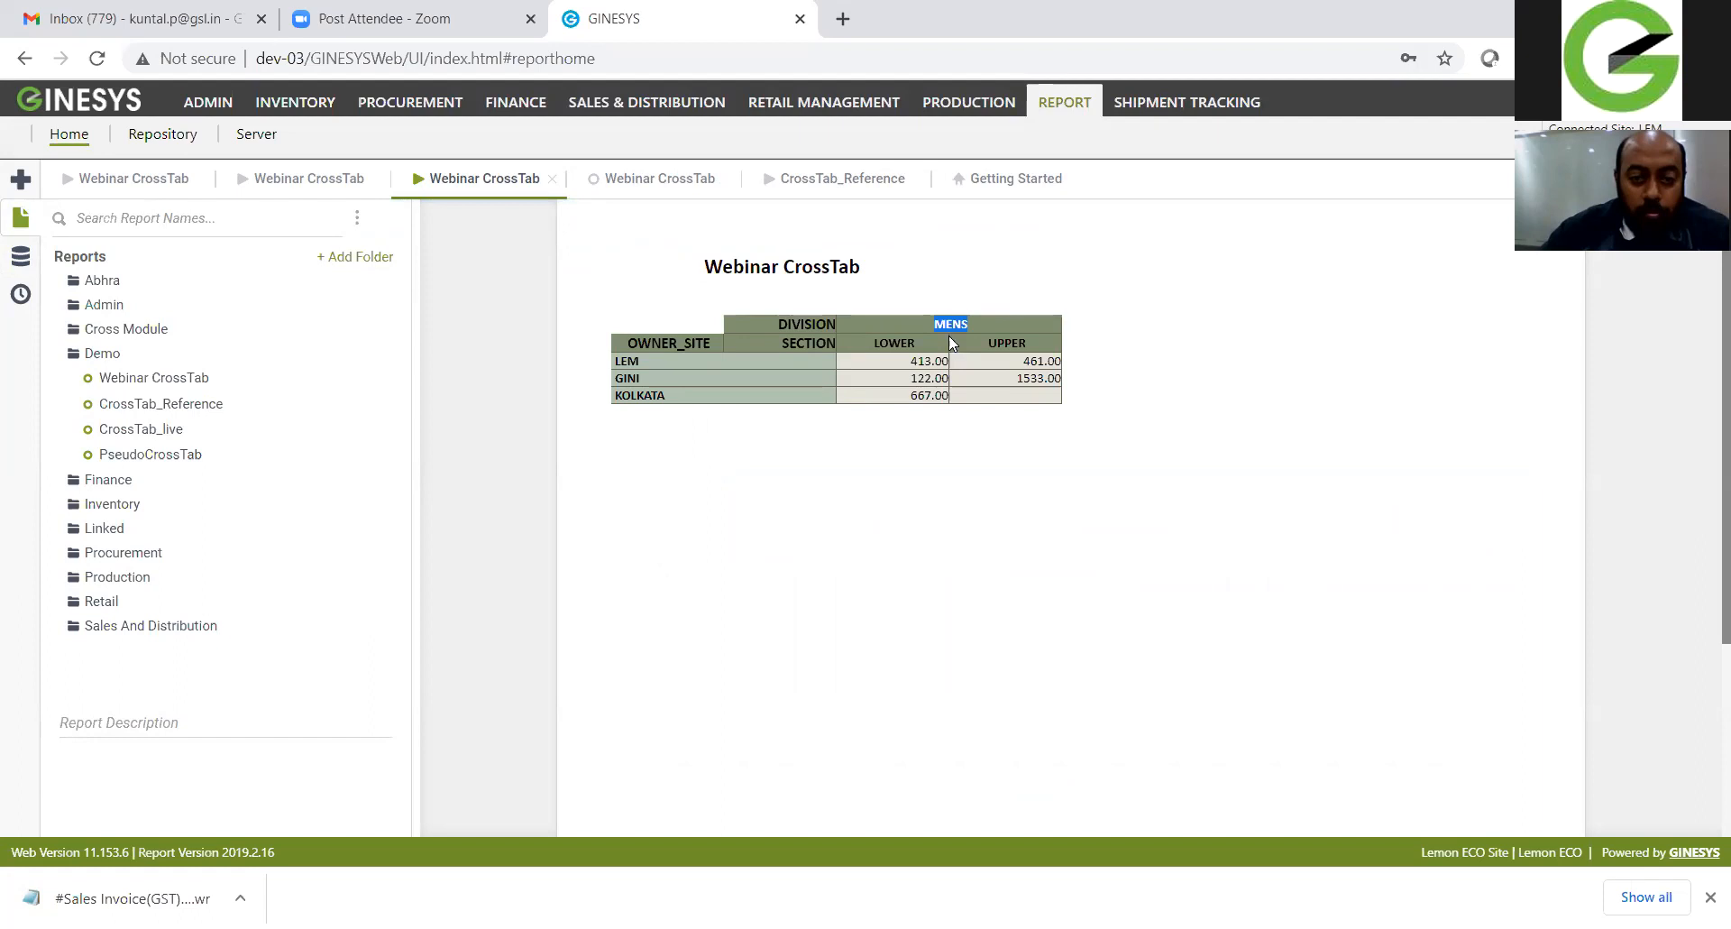
pyautogui.doubleClick(896, 343)
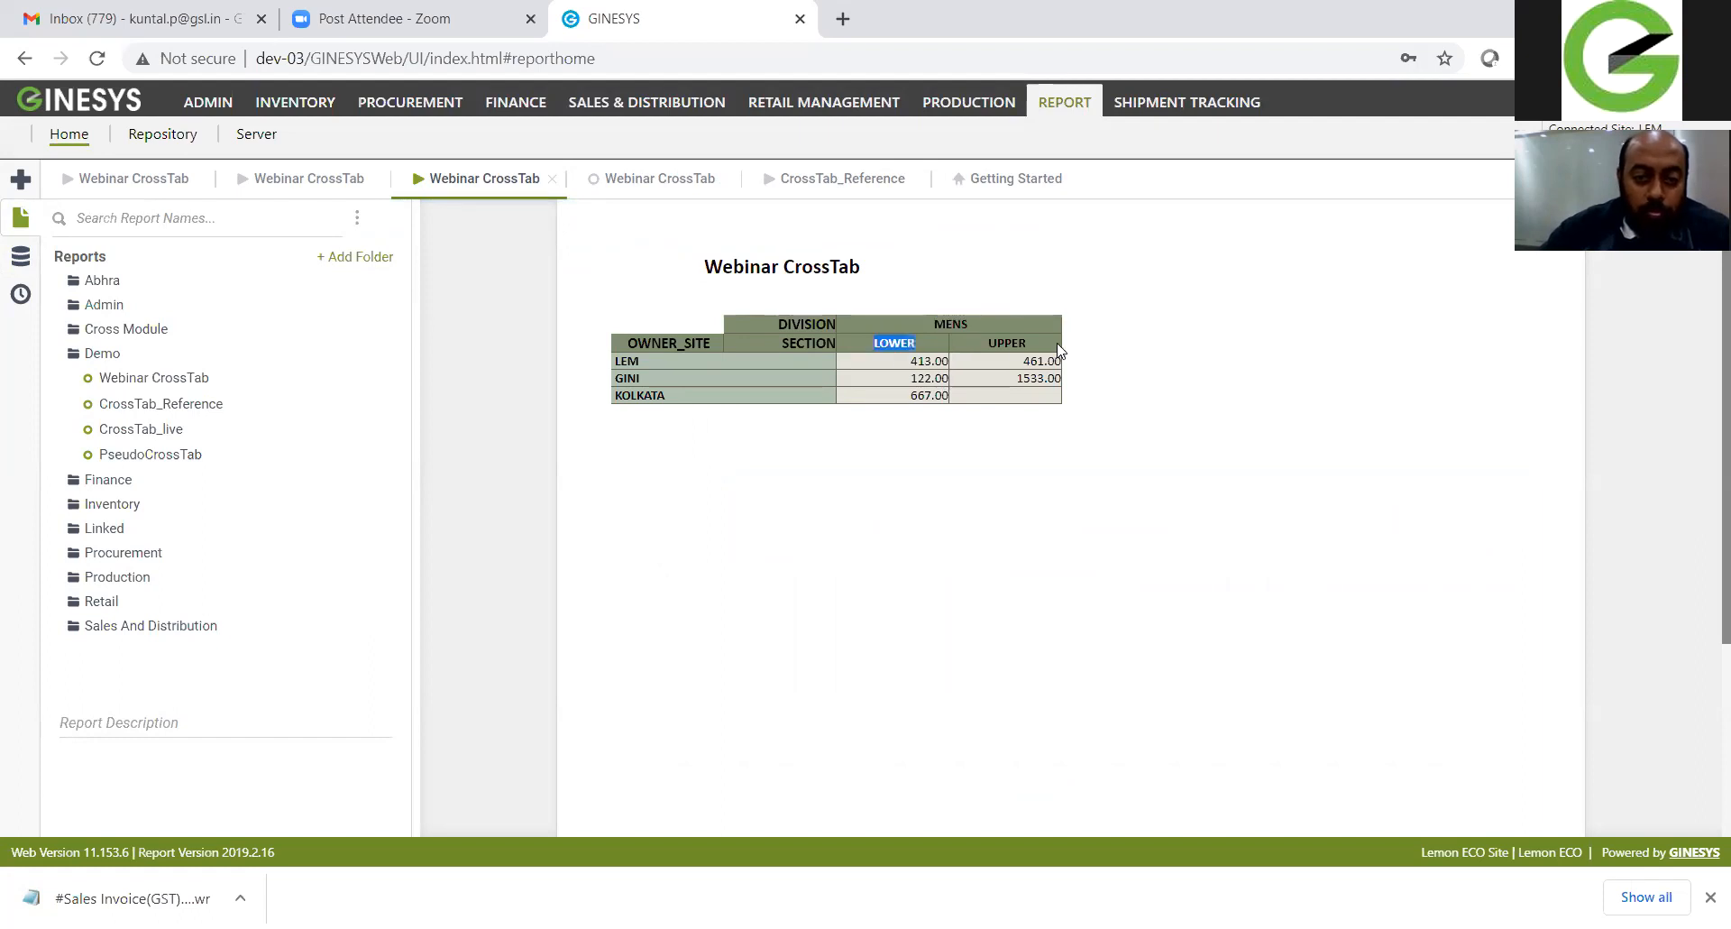
pyautogui.doubleClick(1007, 343)
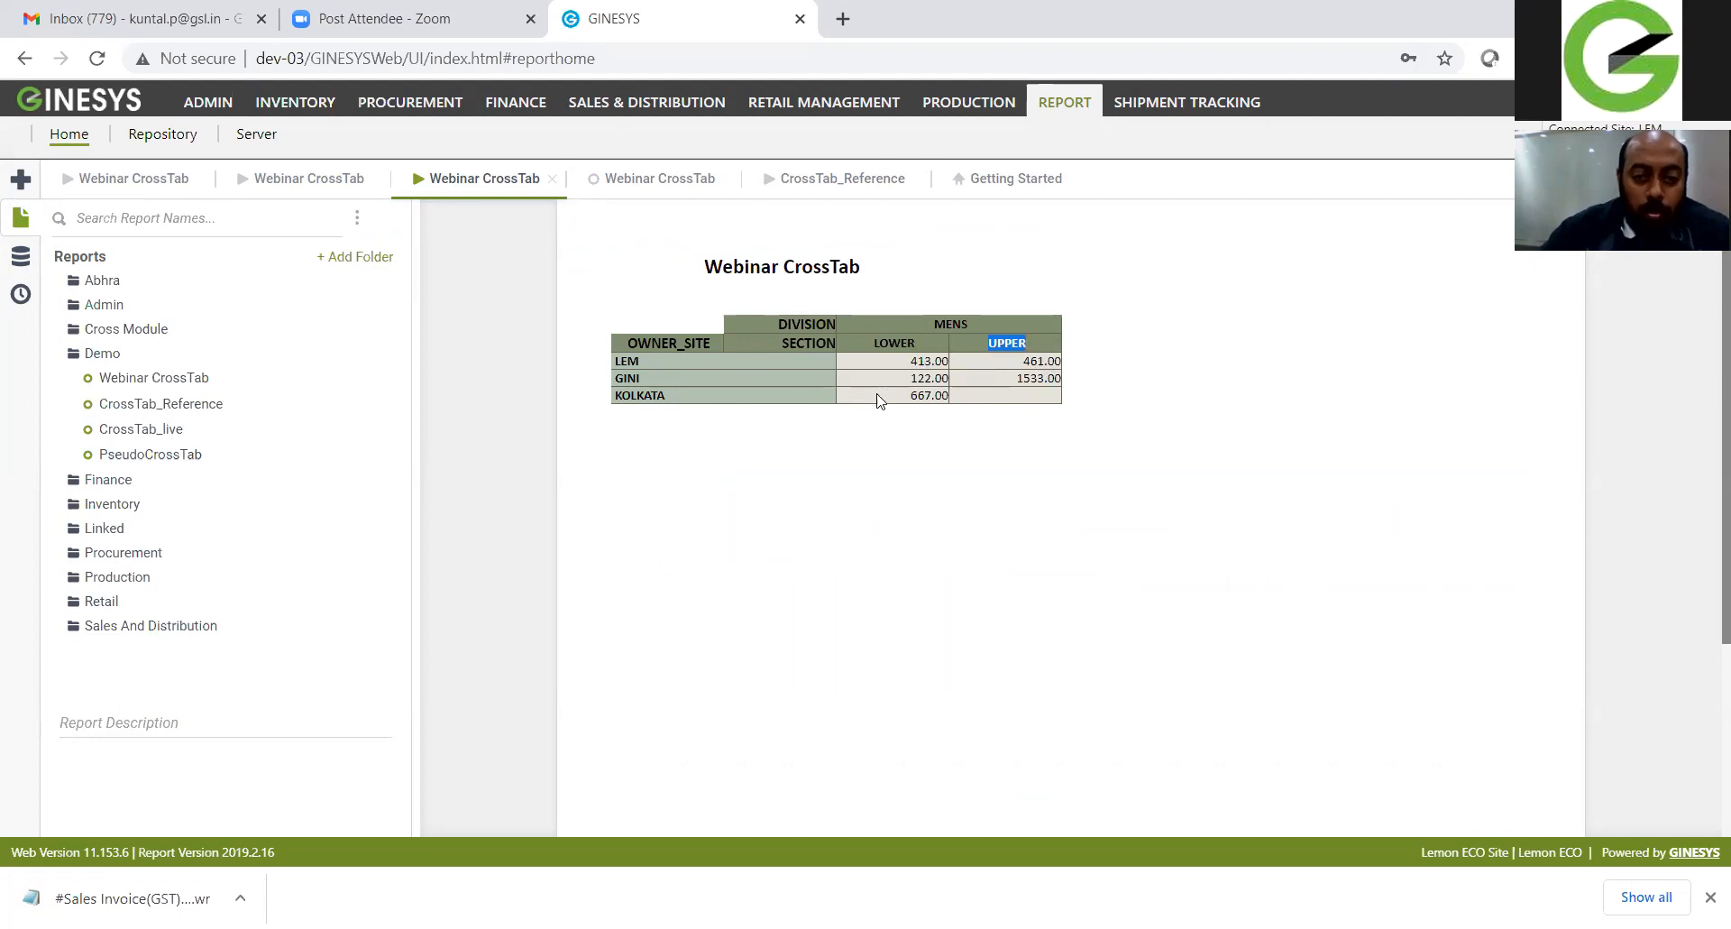
pyautogui.click(669, 404)
pyautogui.doubleClick(667, 400)
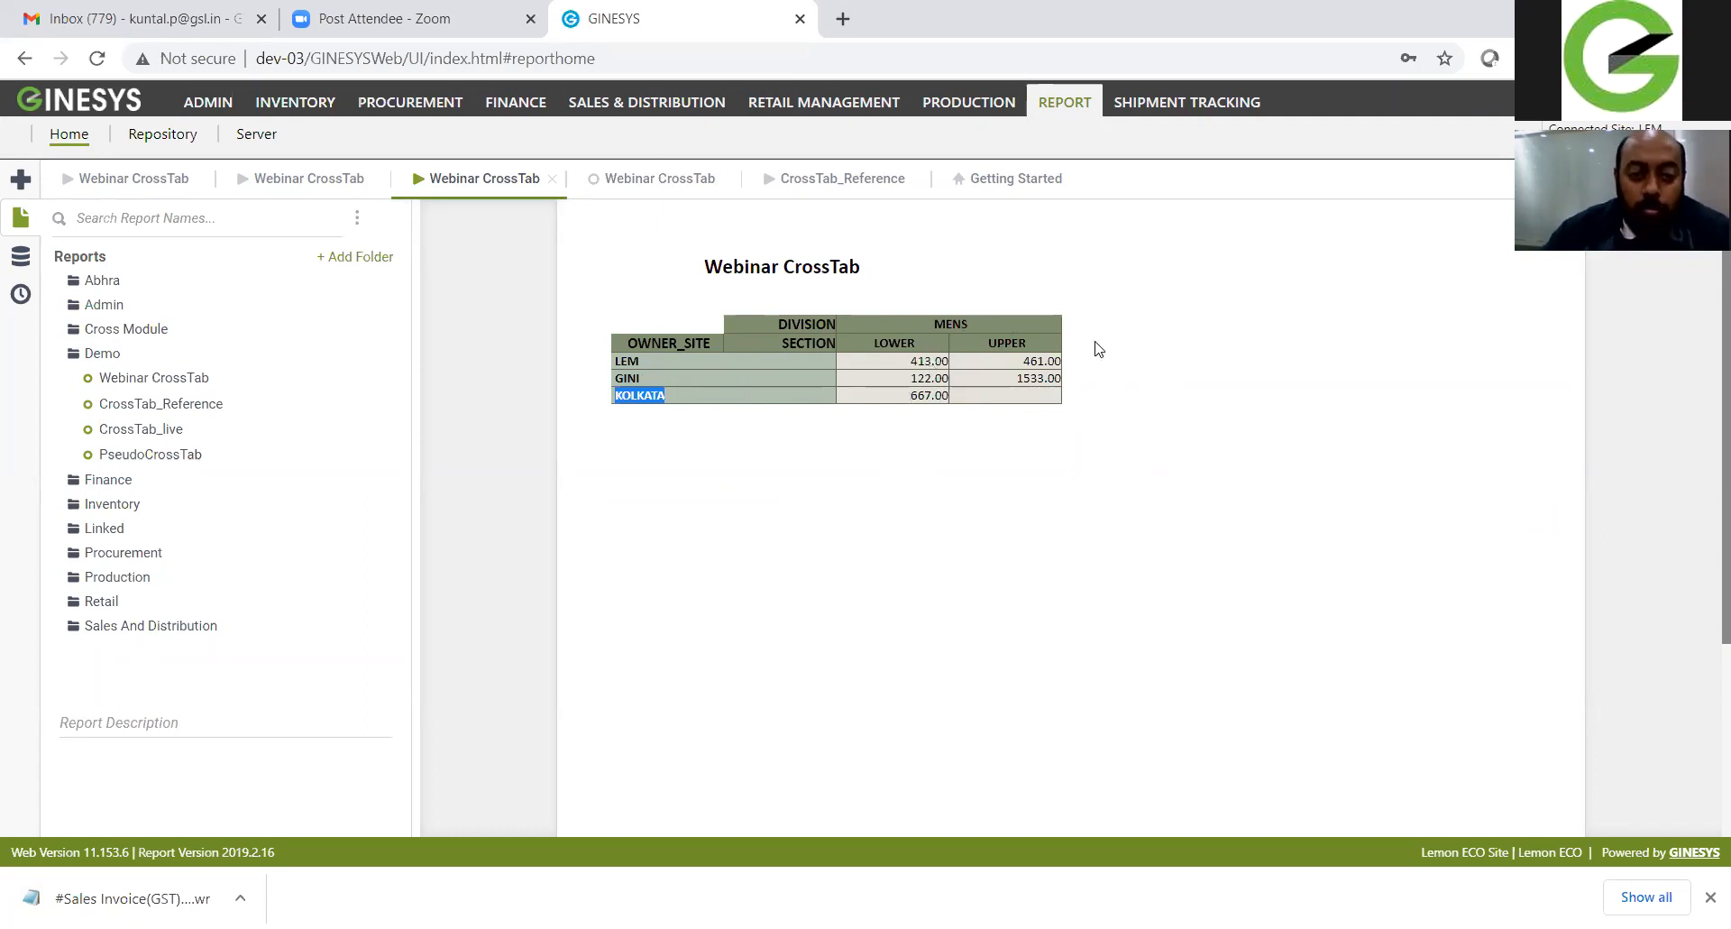
# Step: Reopen the crosstab's options from the report design and place the grand total row at Bottom and the grand total column at Right
pyautogui.click(636, 181)
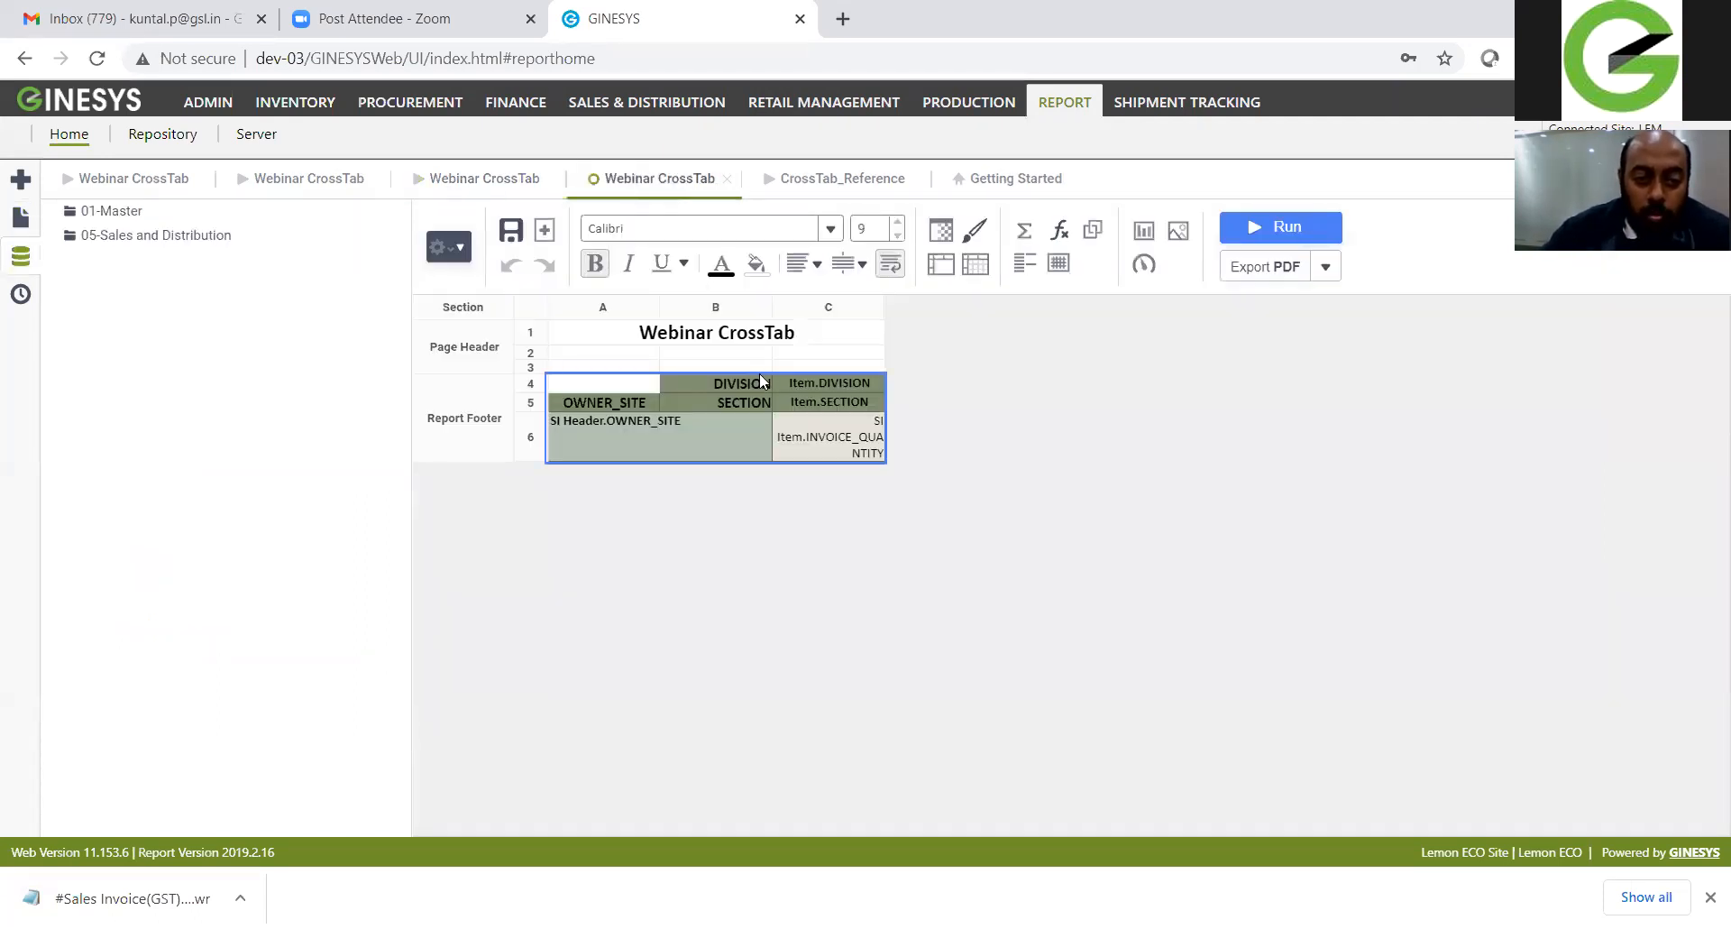
pyautogui.click(609, 442)
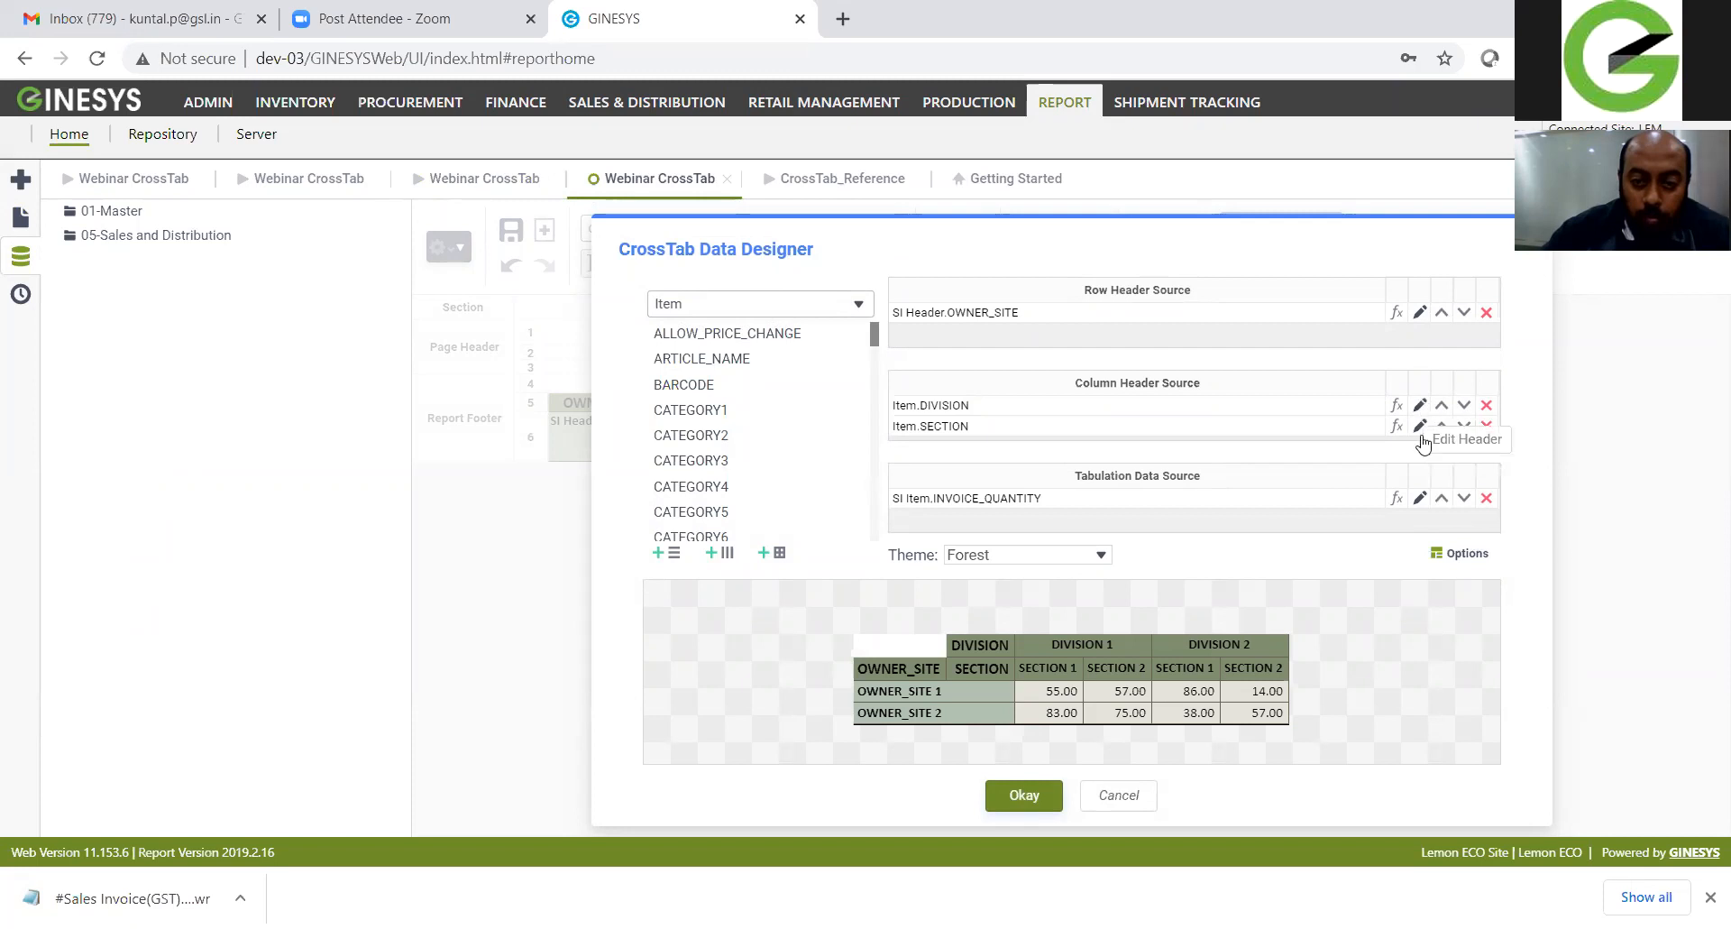
pyautogui.click(1462, 554)
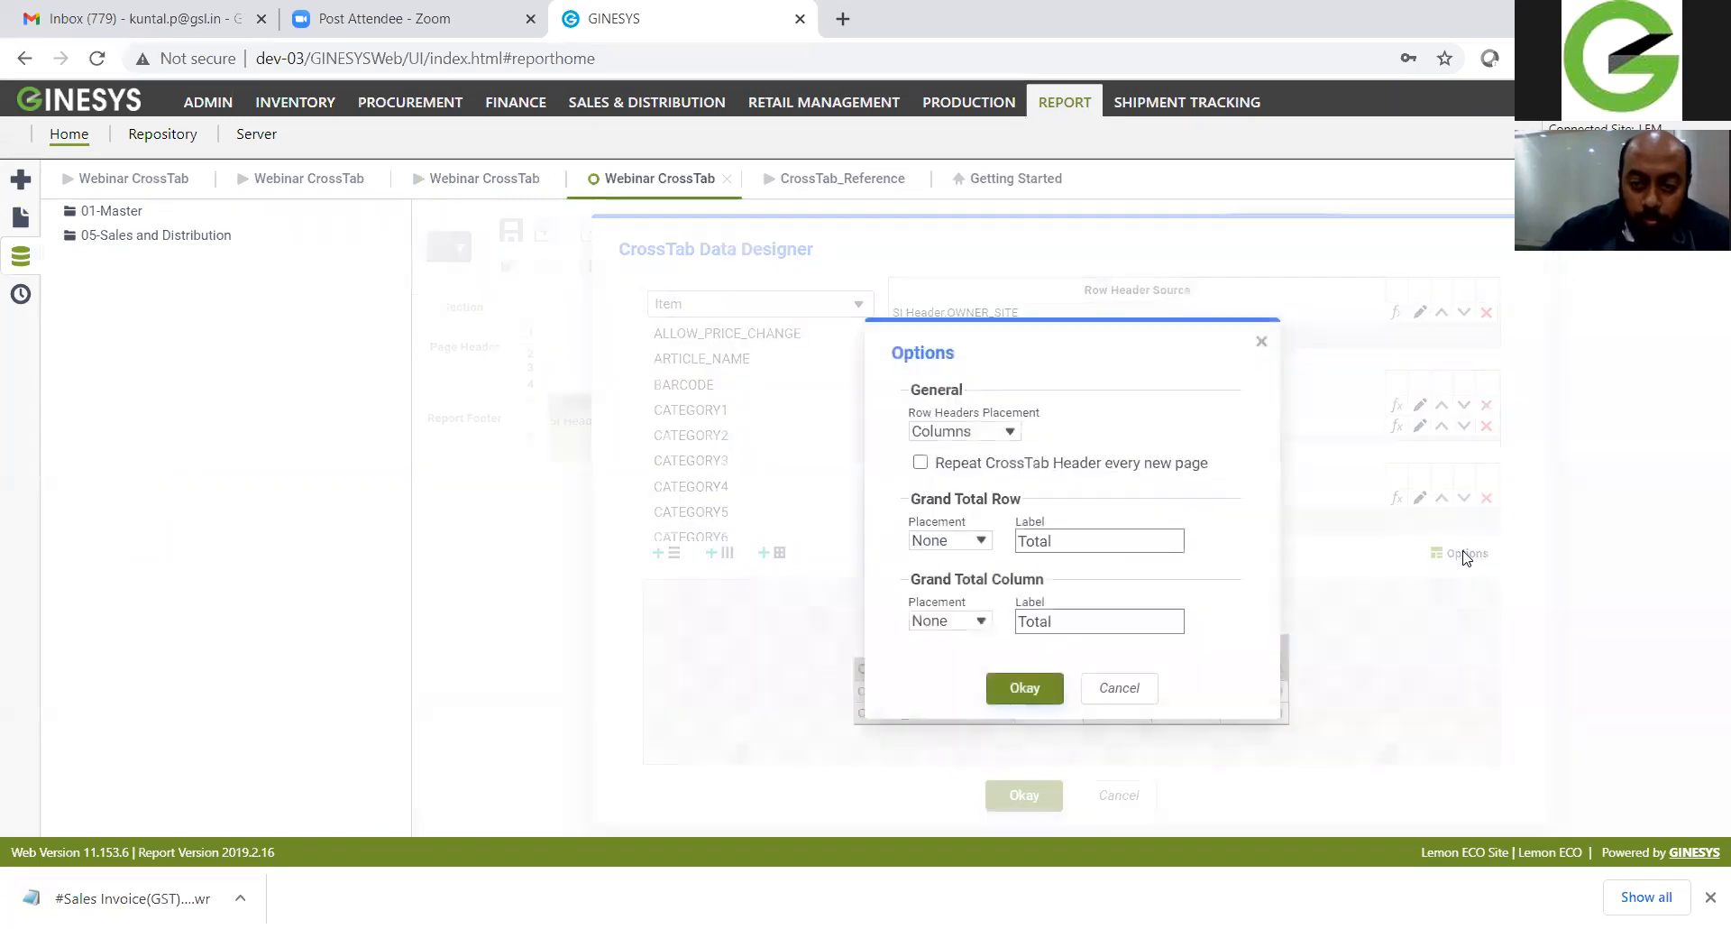
pyautogui.click(1261, 342)
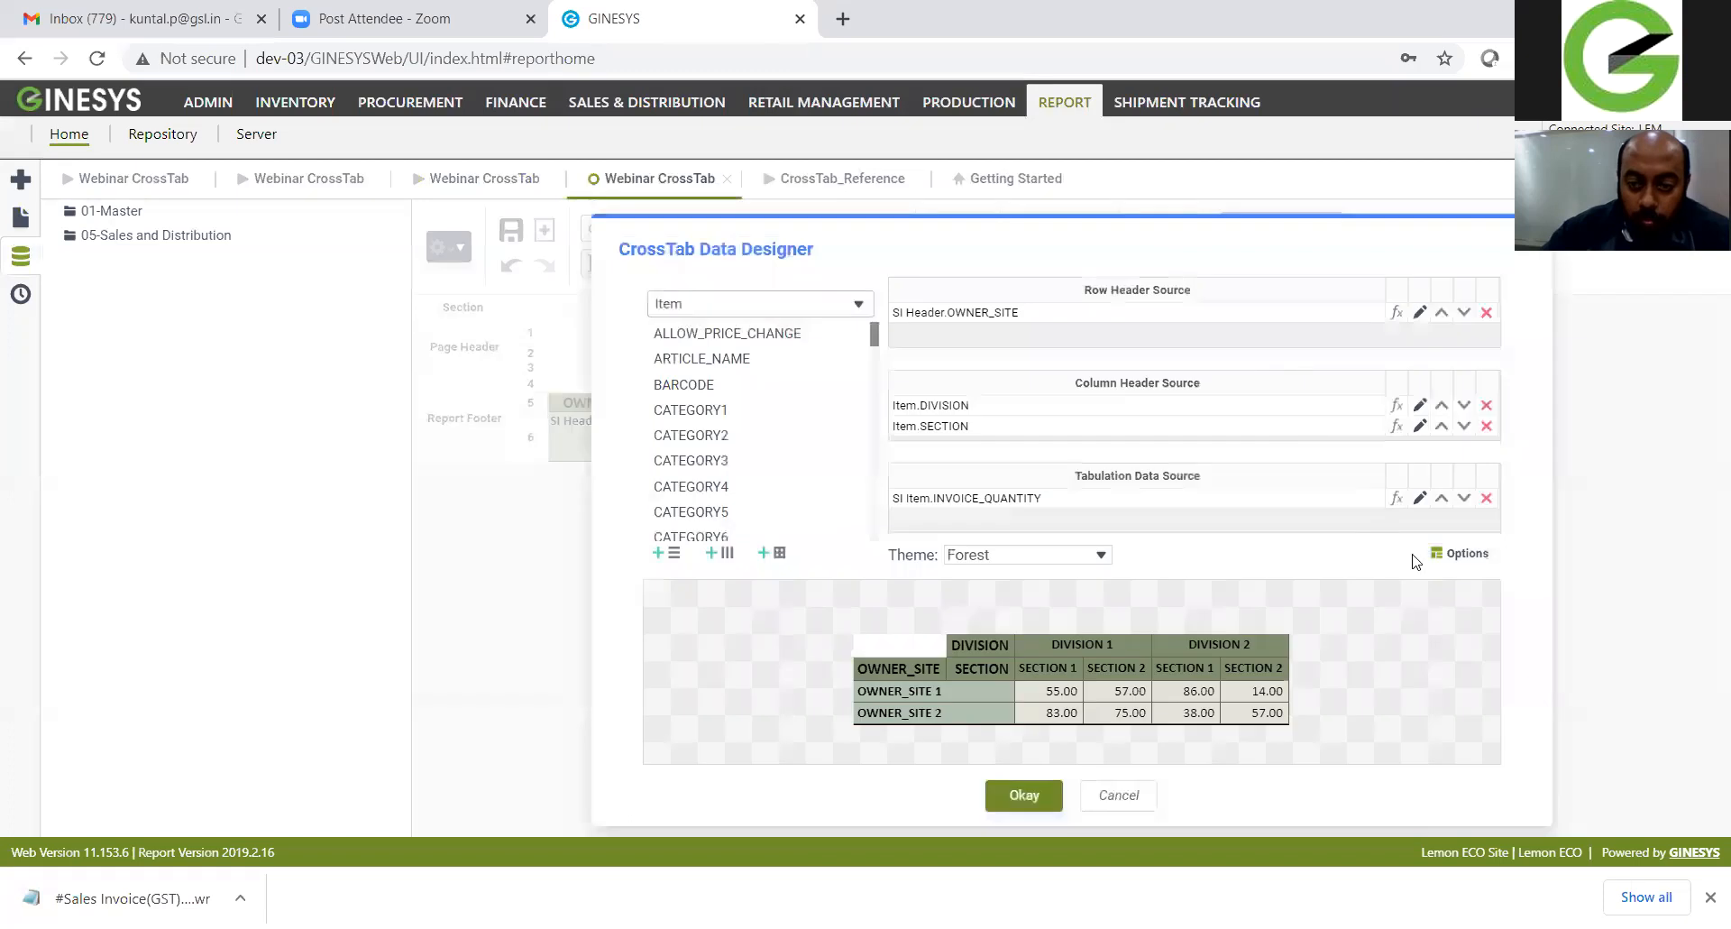
pyautogui.click(1467, 553)
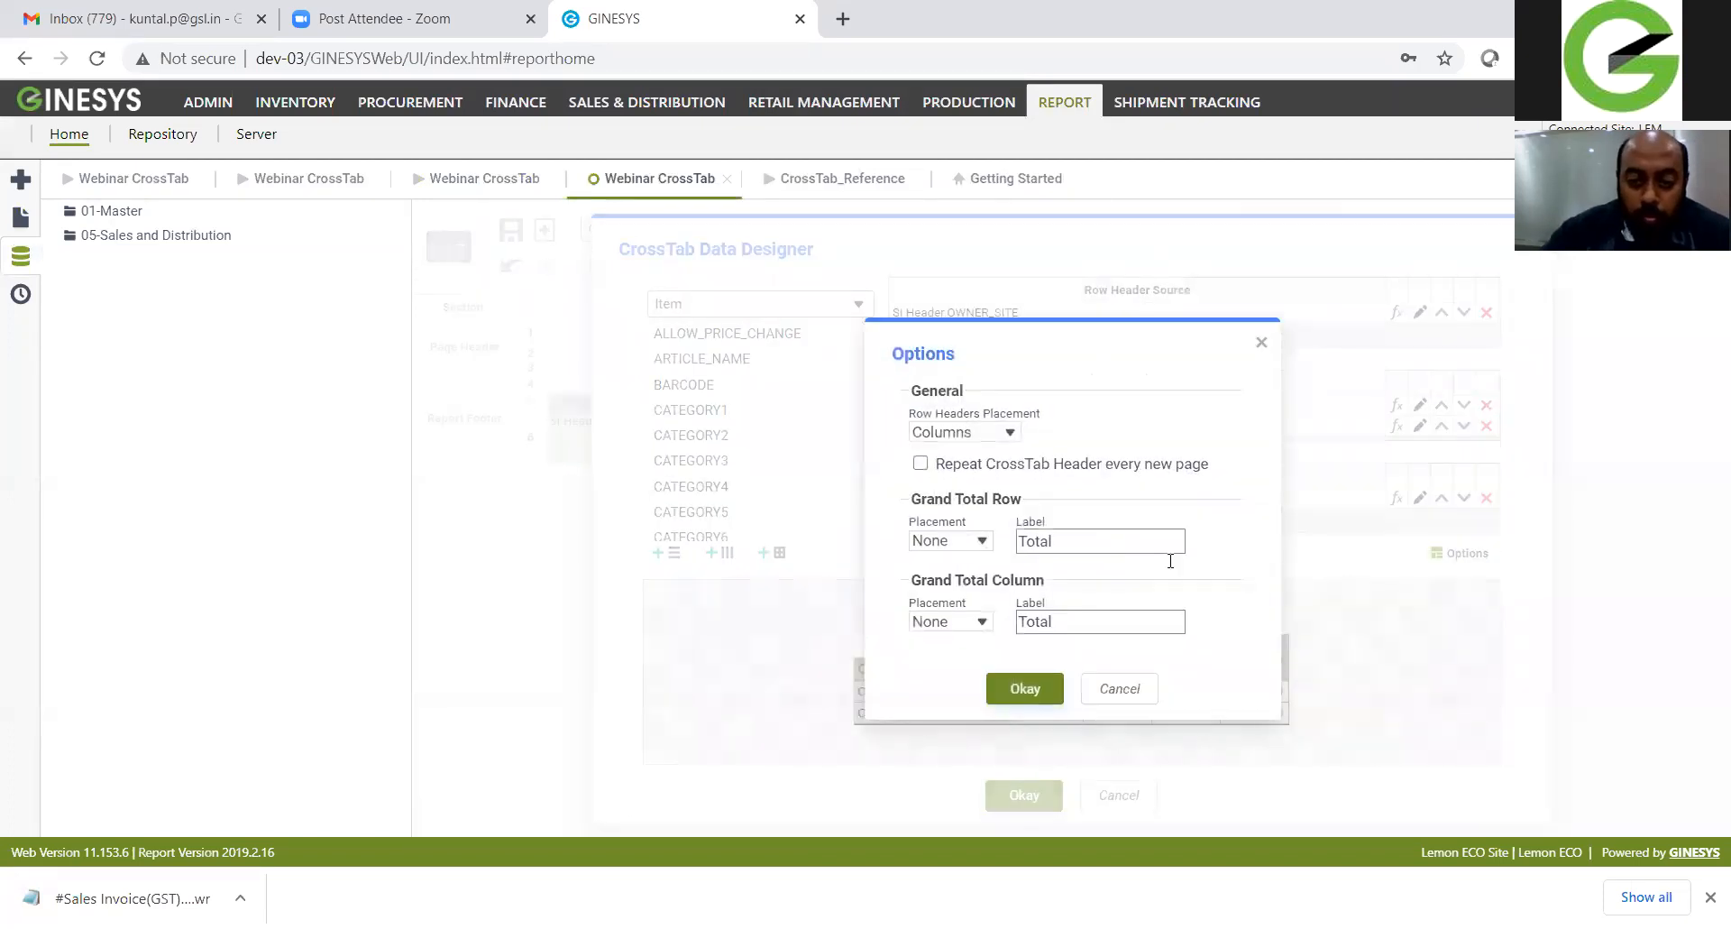
pyautogui.click(963, 541)
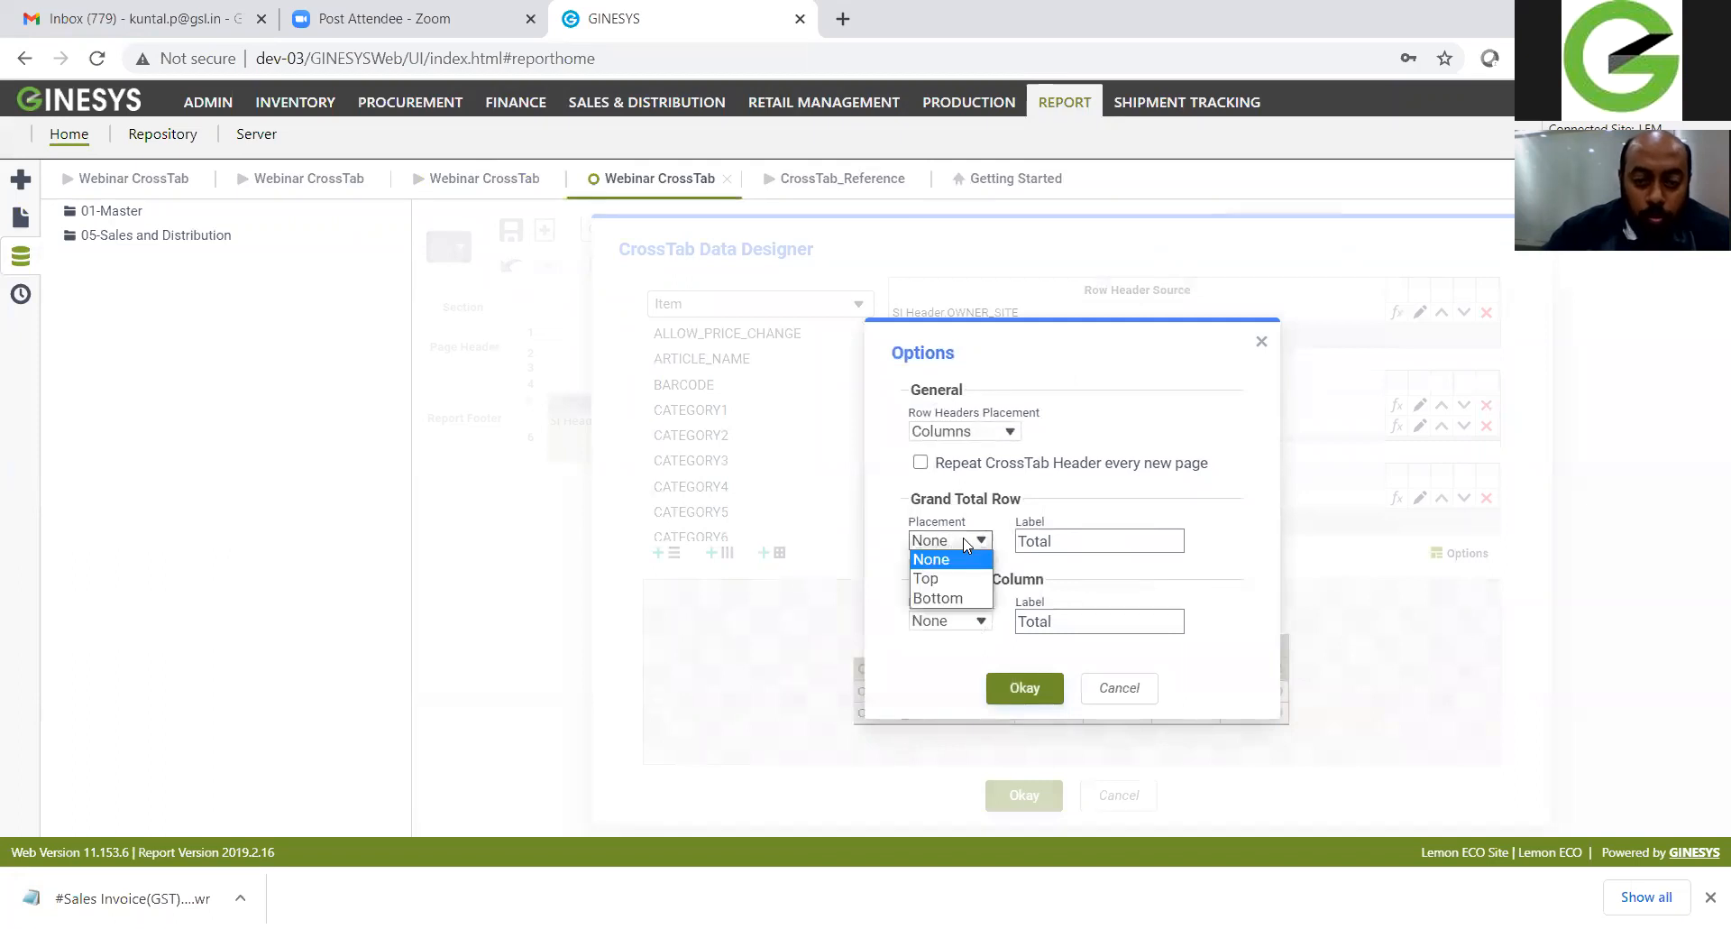
pyautogui.click(958, 597)
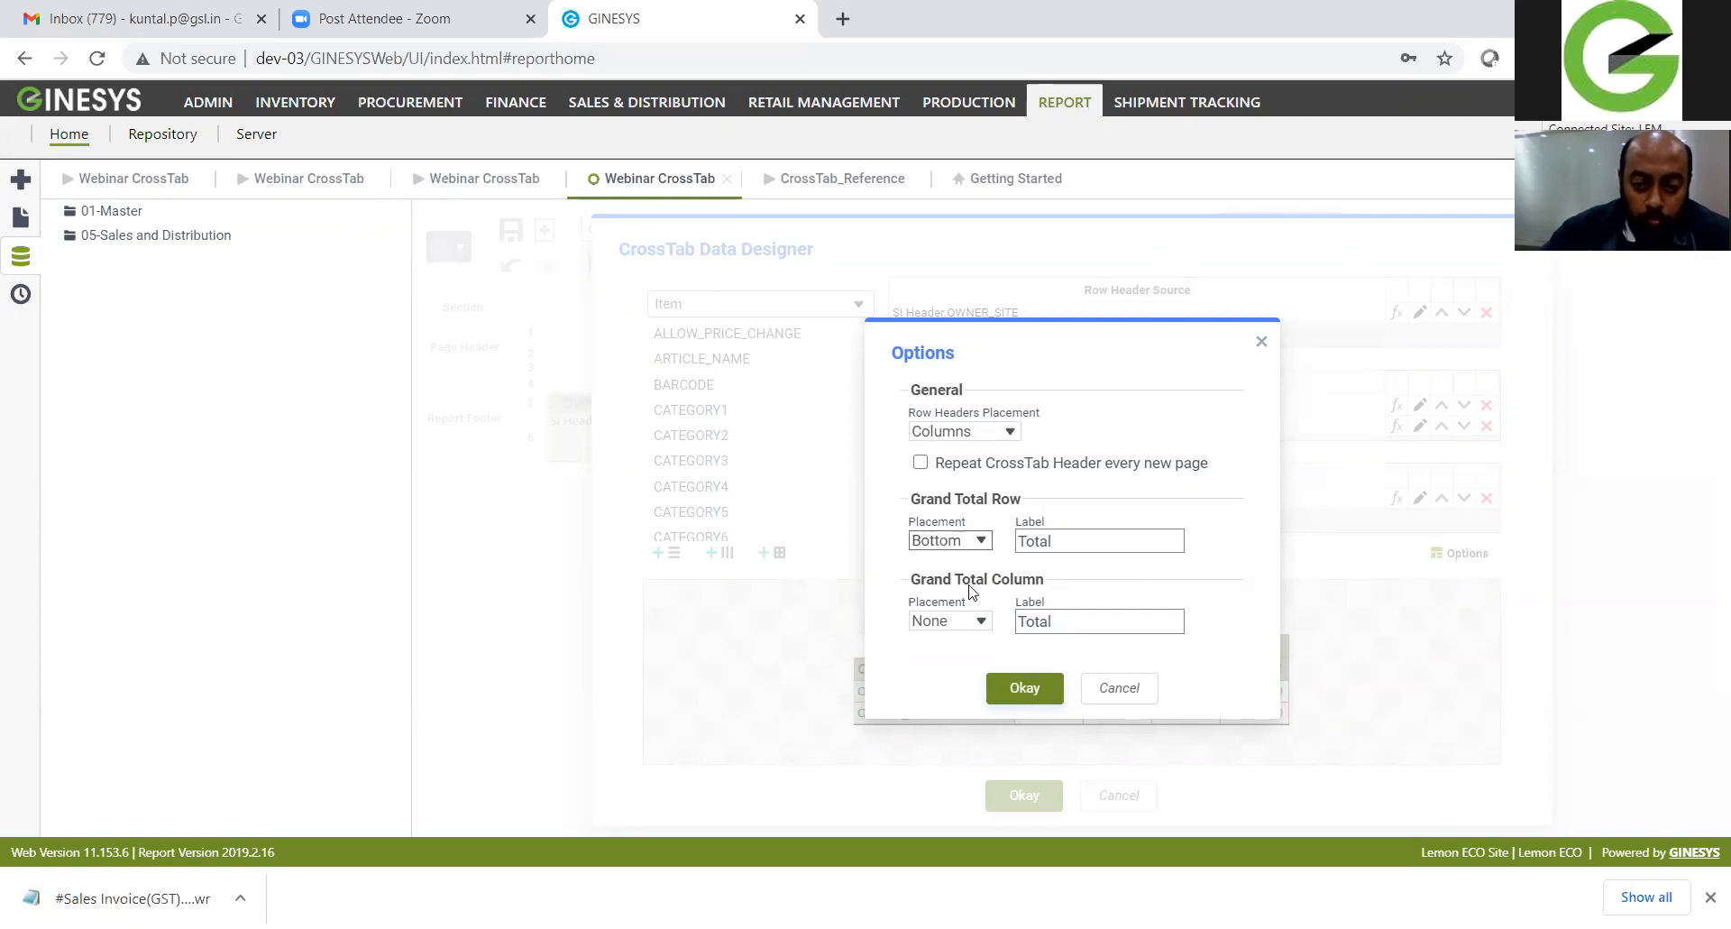
pyautogui.click(976, 622)
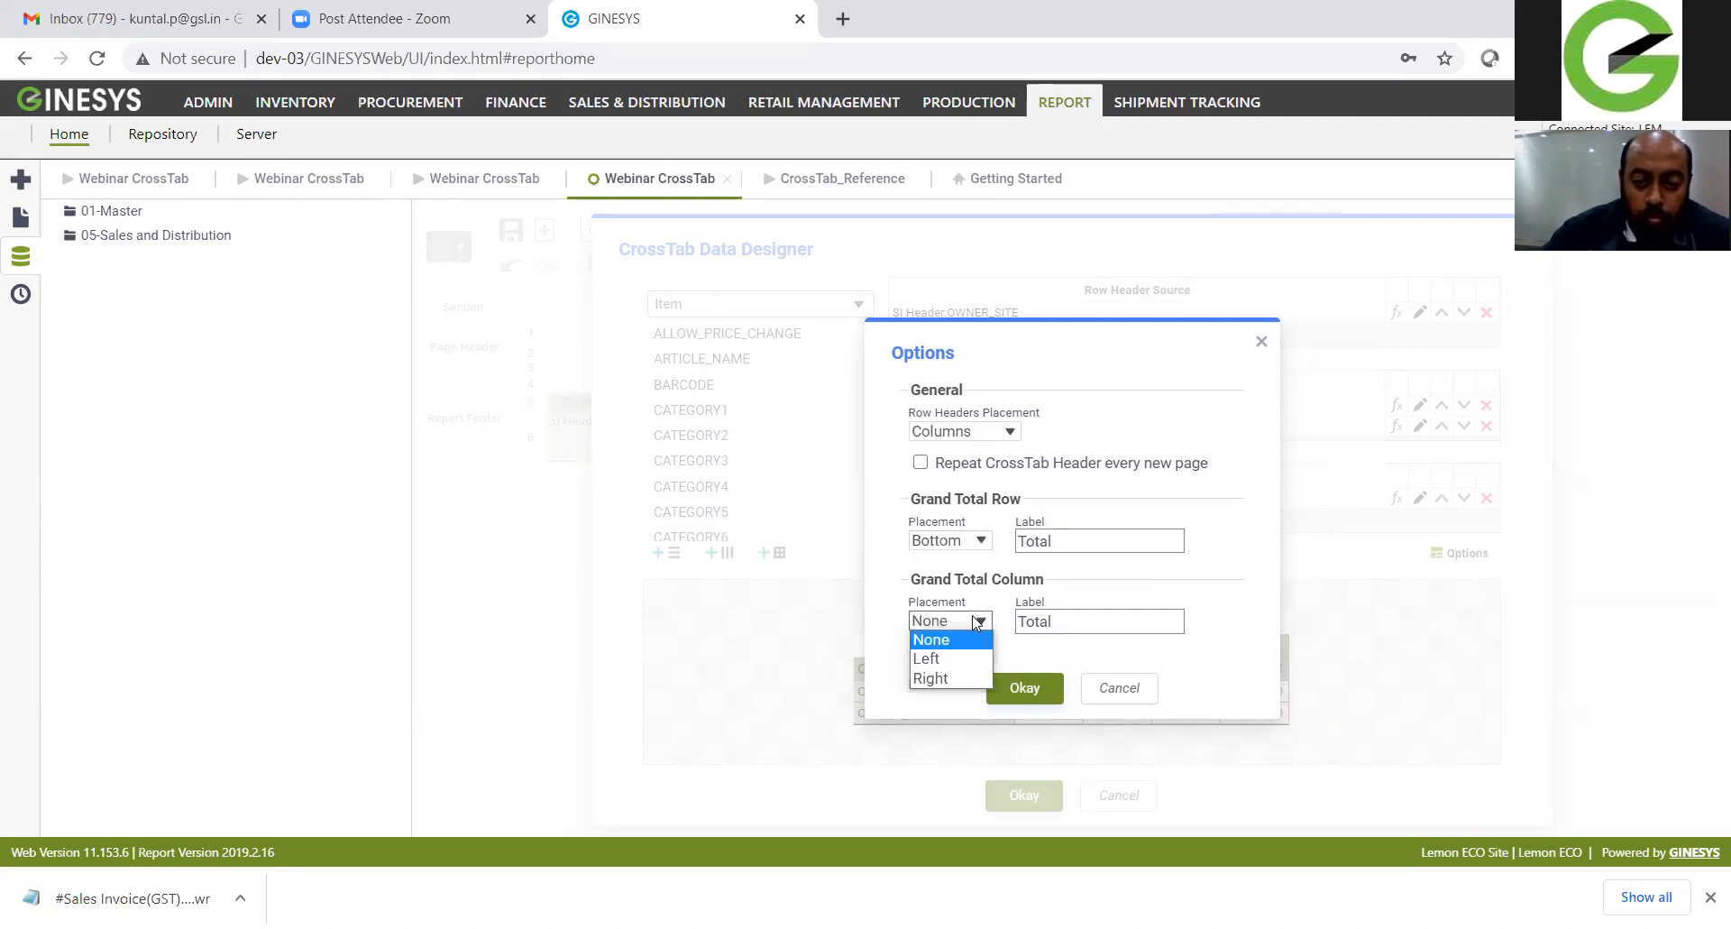
pyautogui.click(966, 678)
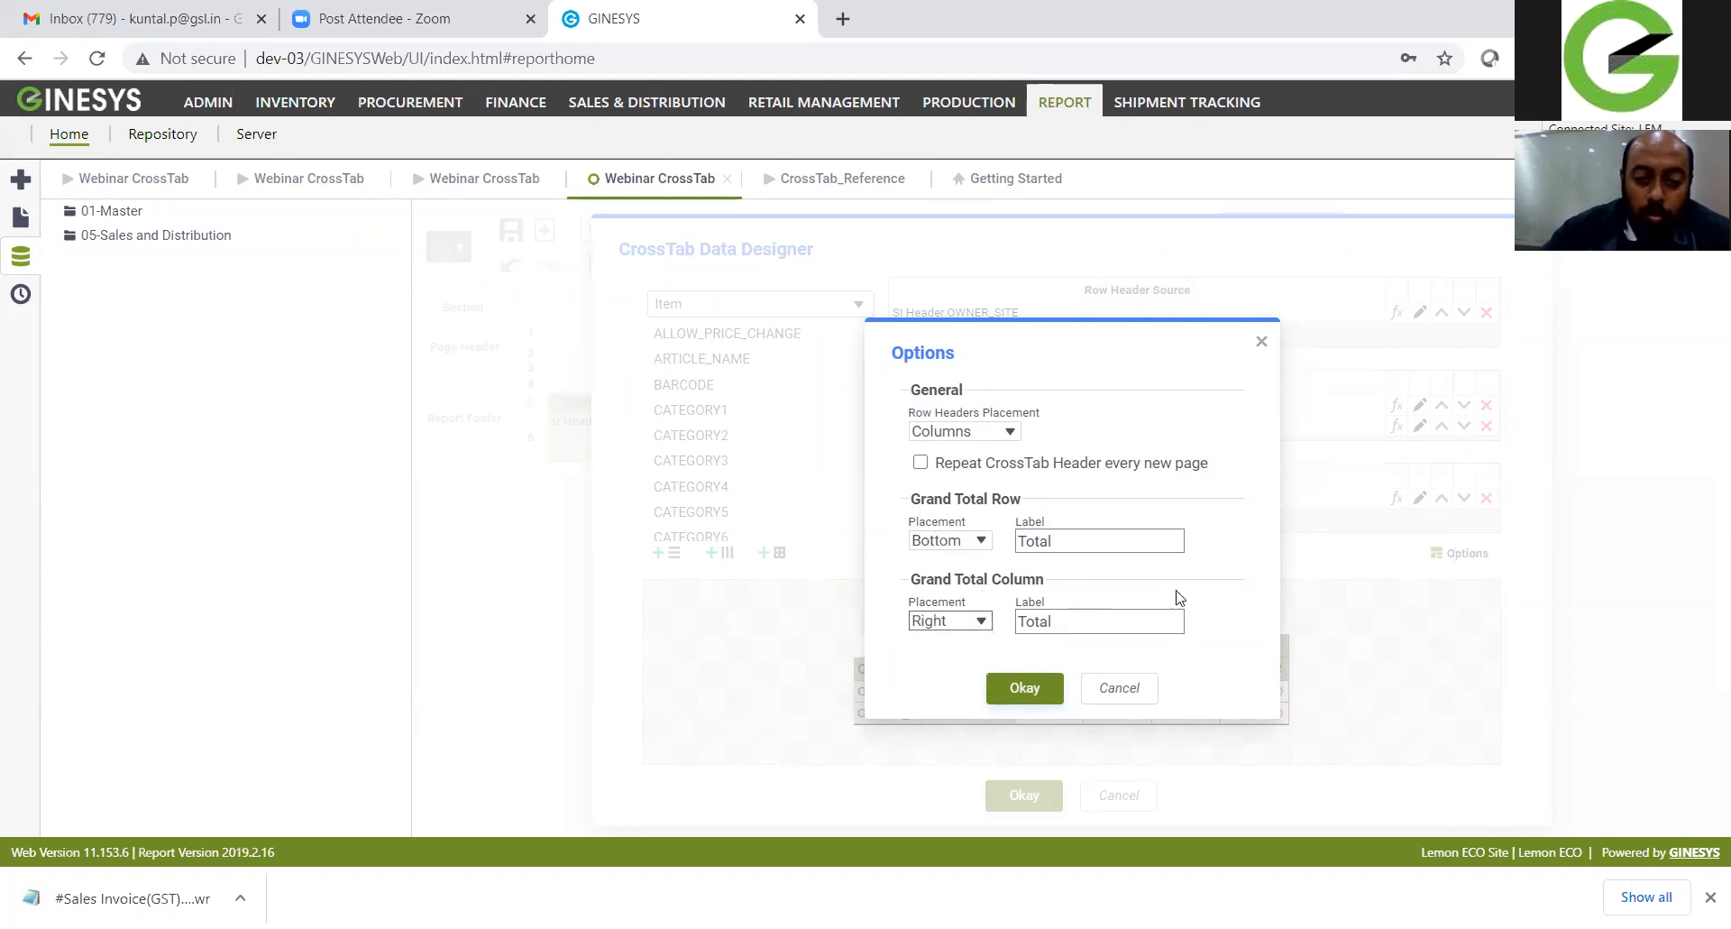
# Step: Label the grand total row "Store Total" and the grand total column "Division Total", and apply the options
pyautogui.doubleClick(1066, 539)
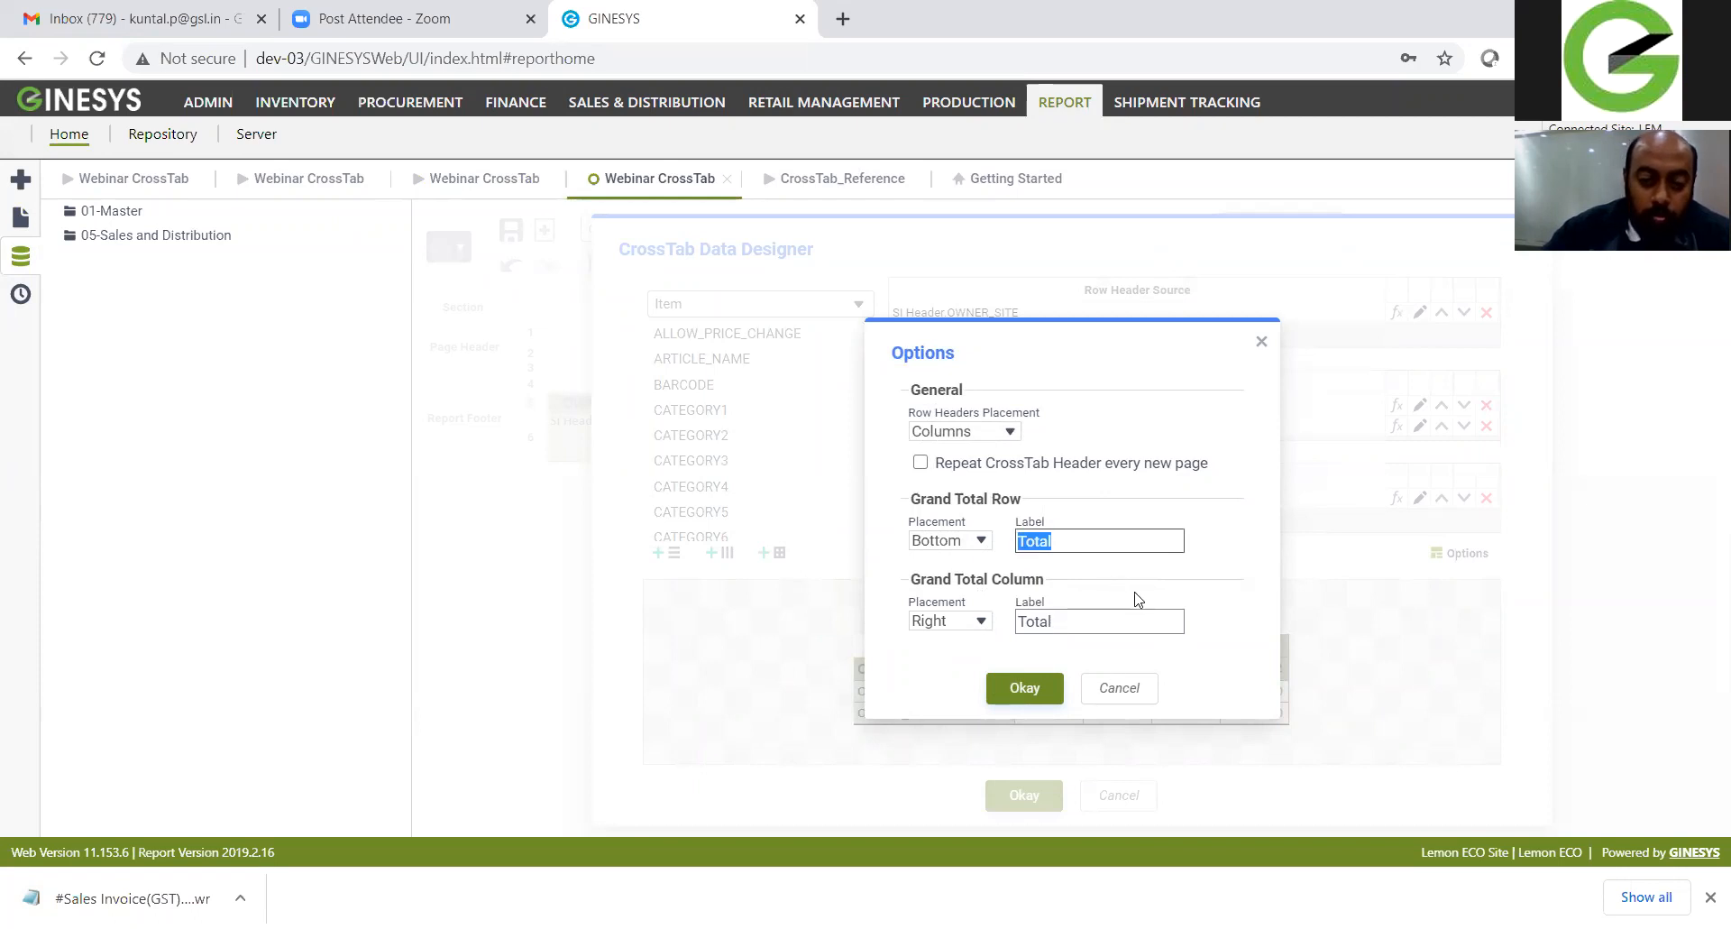
pyautogui.write('S')
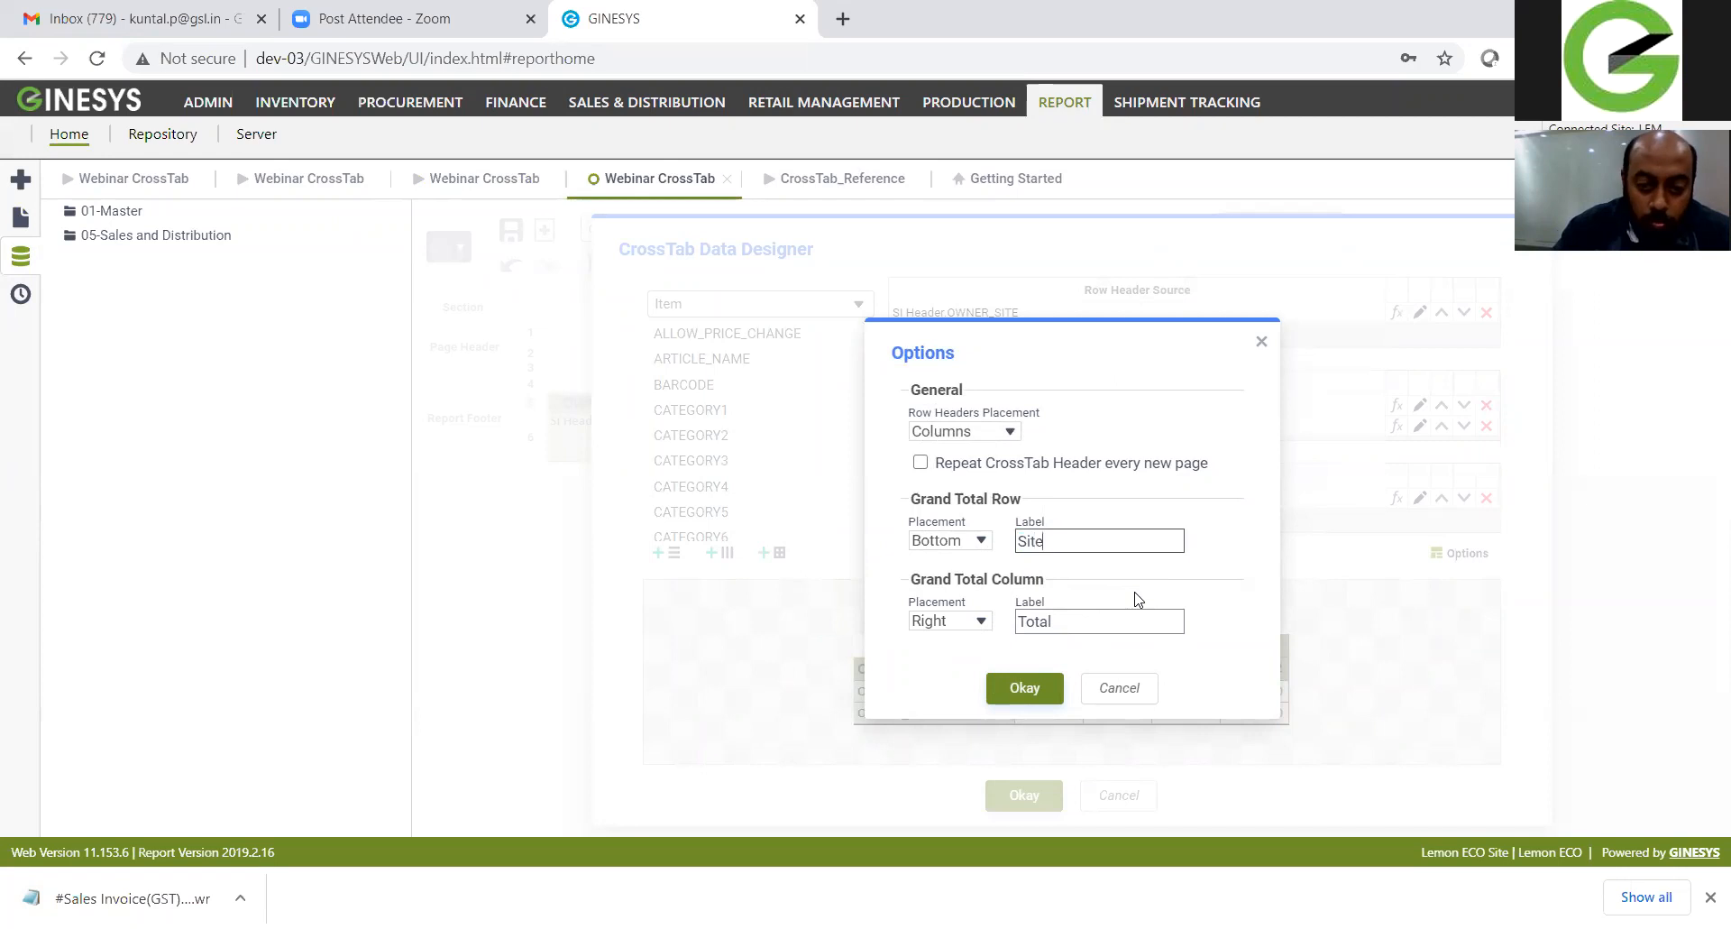
pyautogui.write('tal')
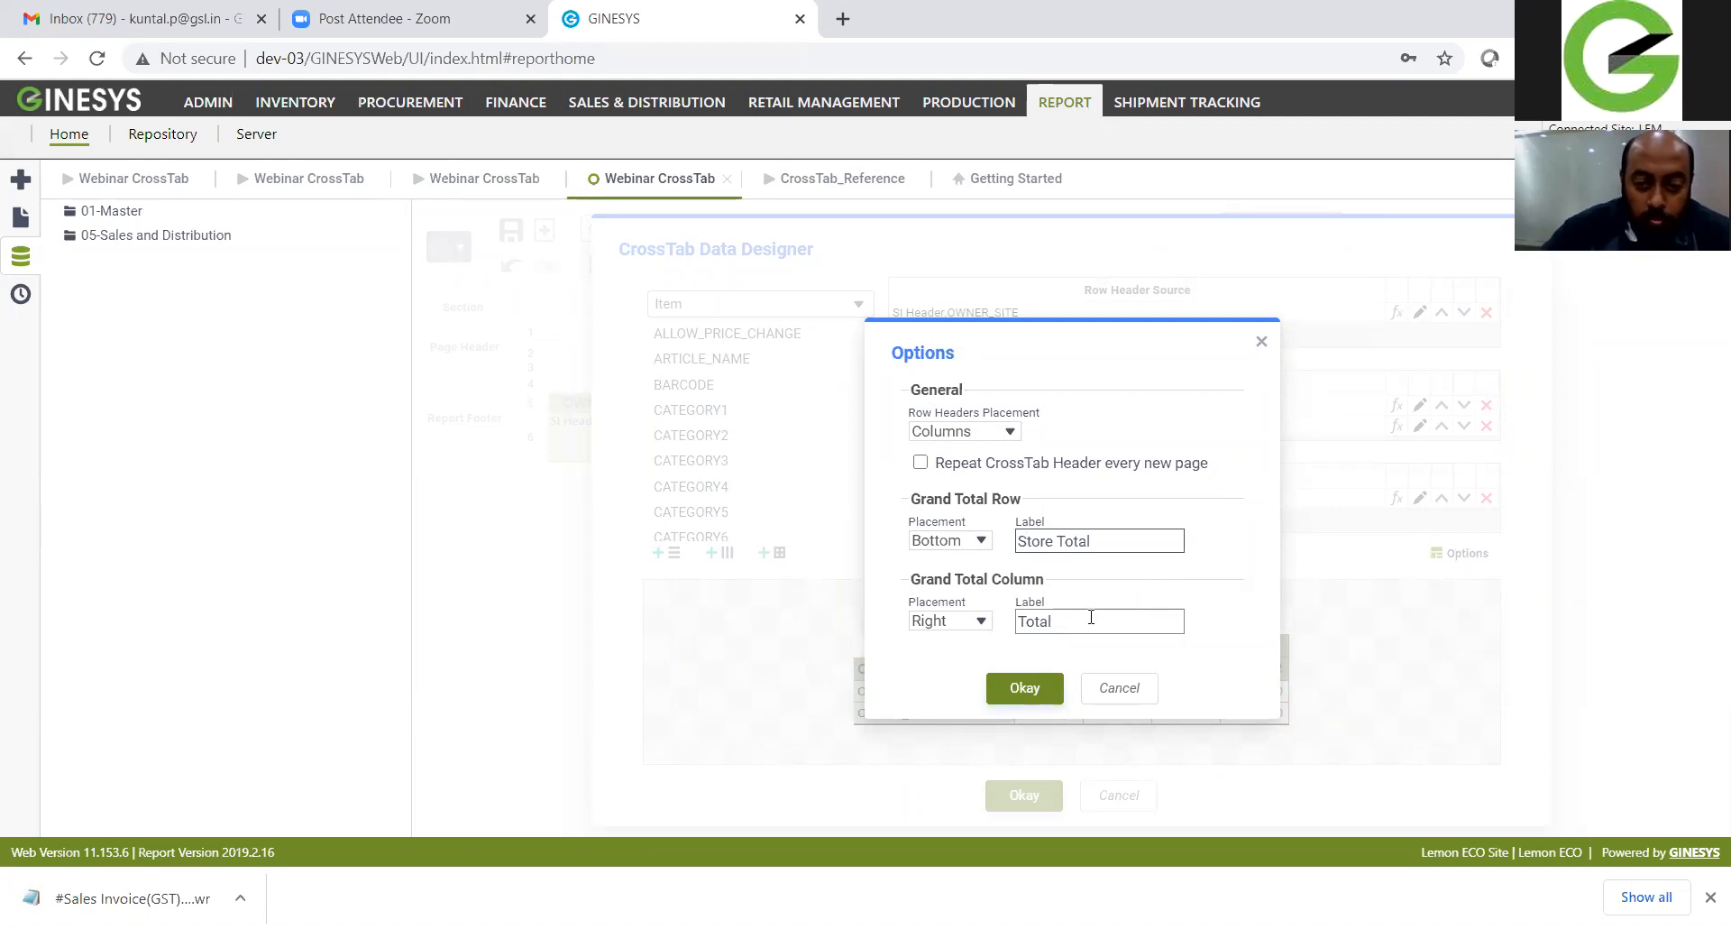
pyautogui.moveTo(1089, 615); pyautogui.dragTo(1011, 618)
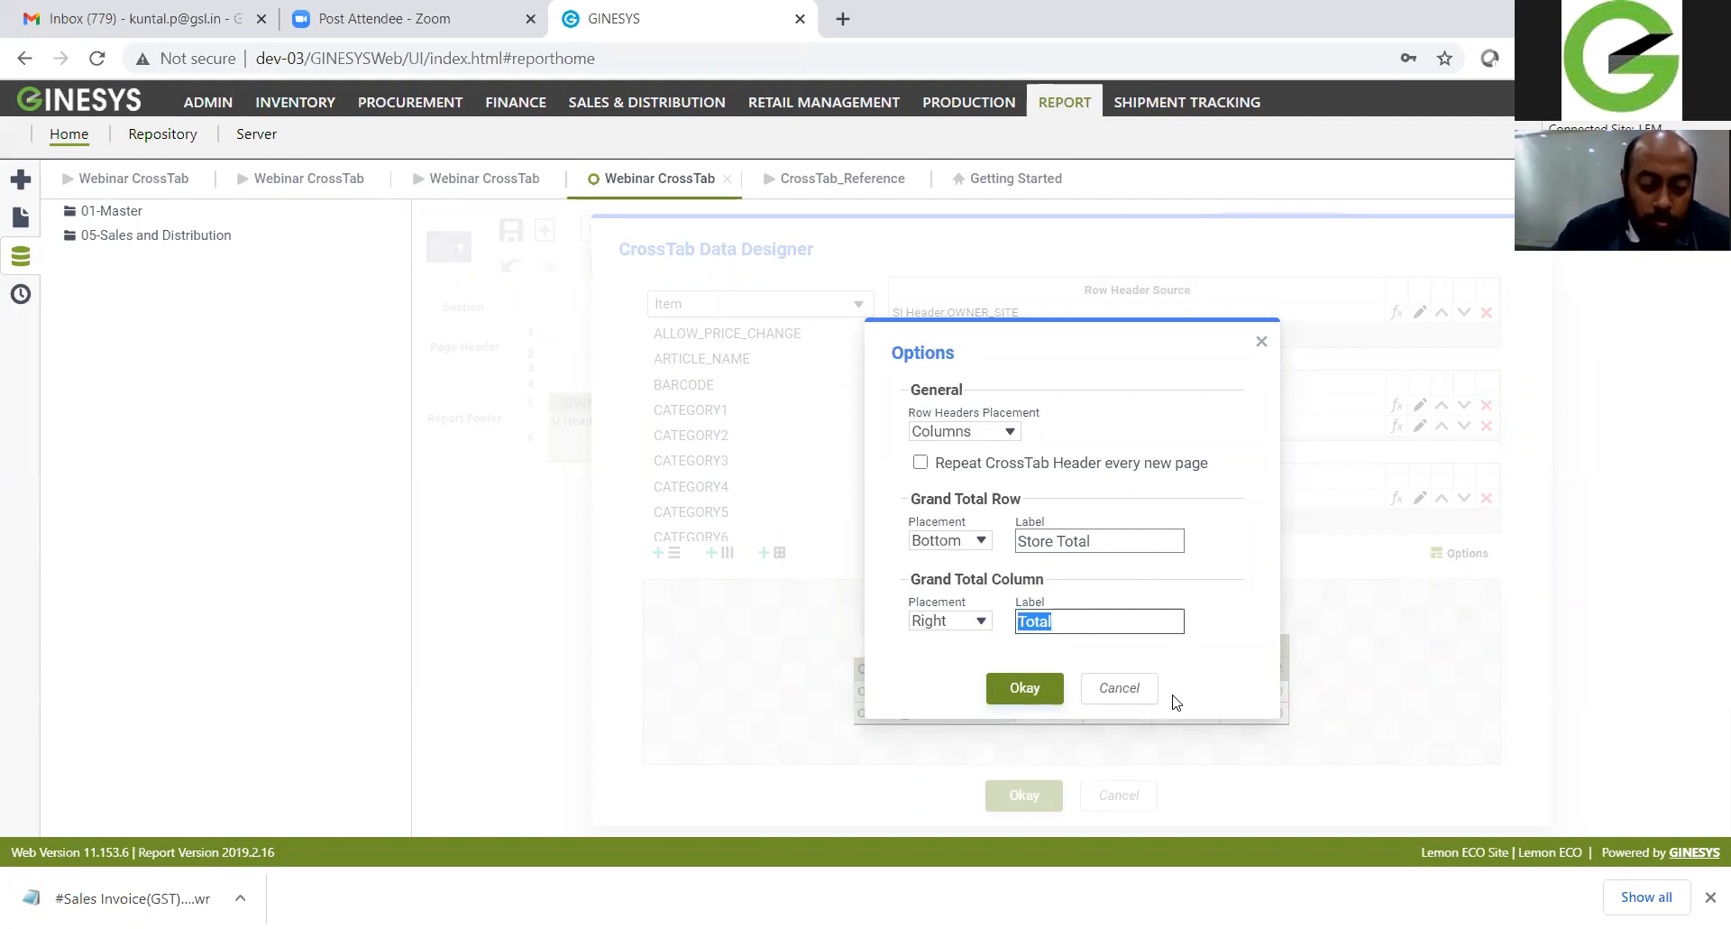
pyautogui.write('S')
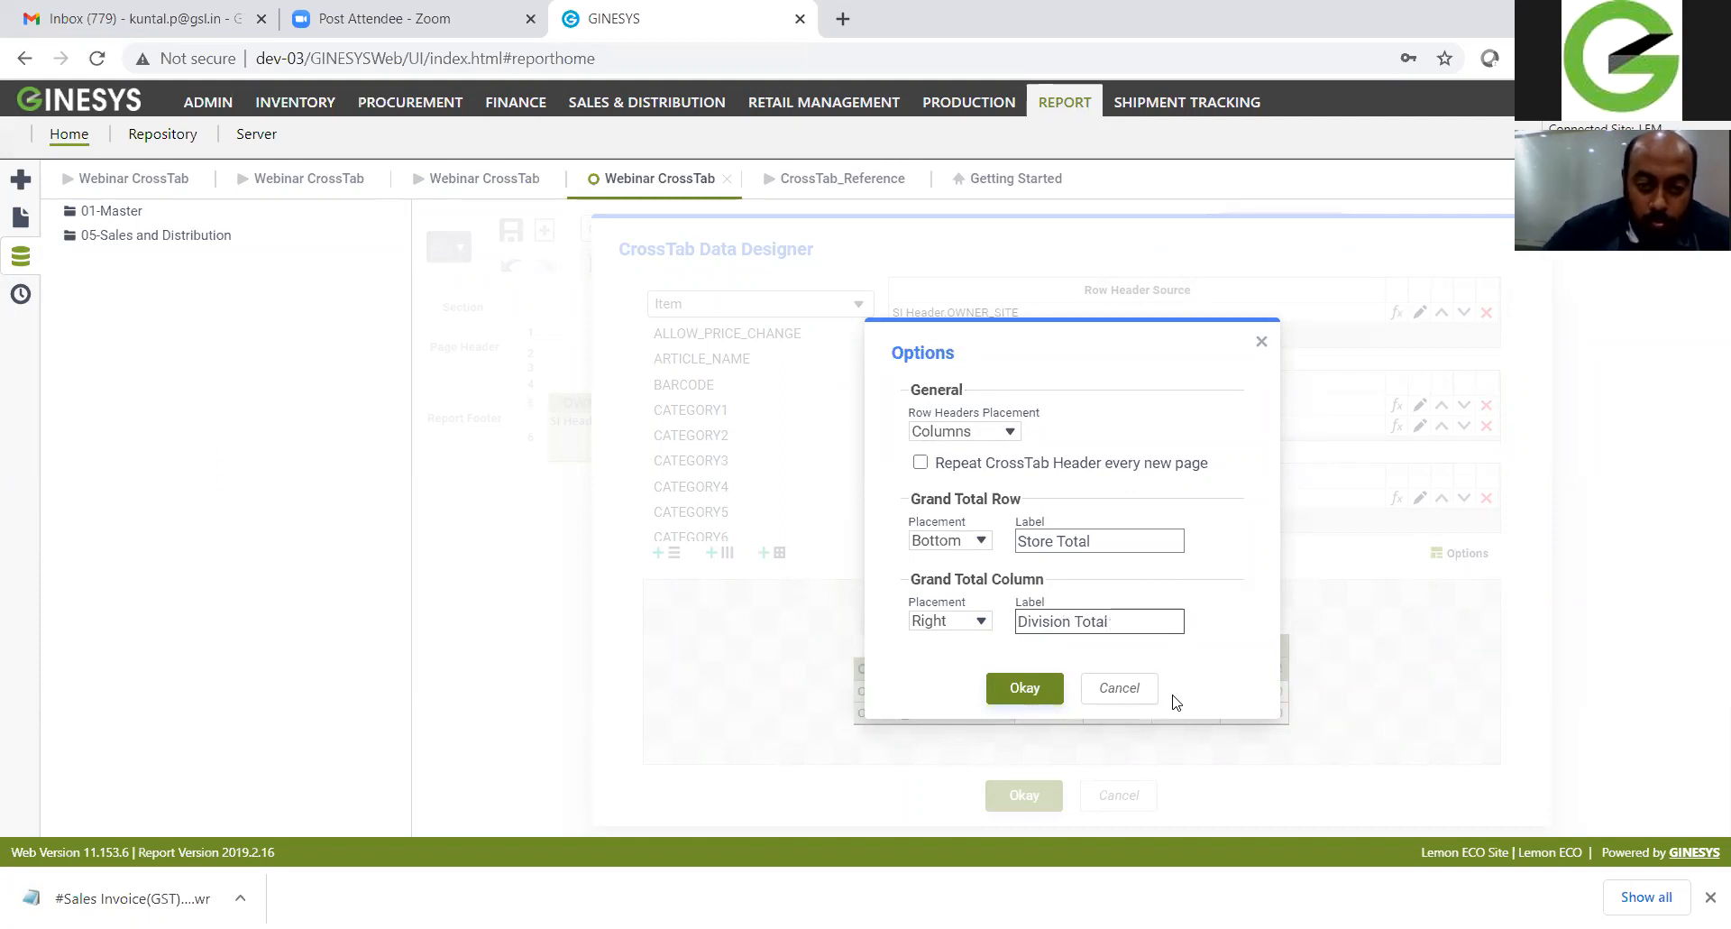
pyautogui.click(1025, 694)
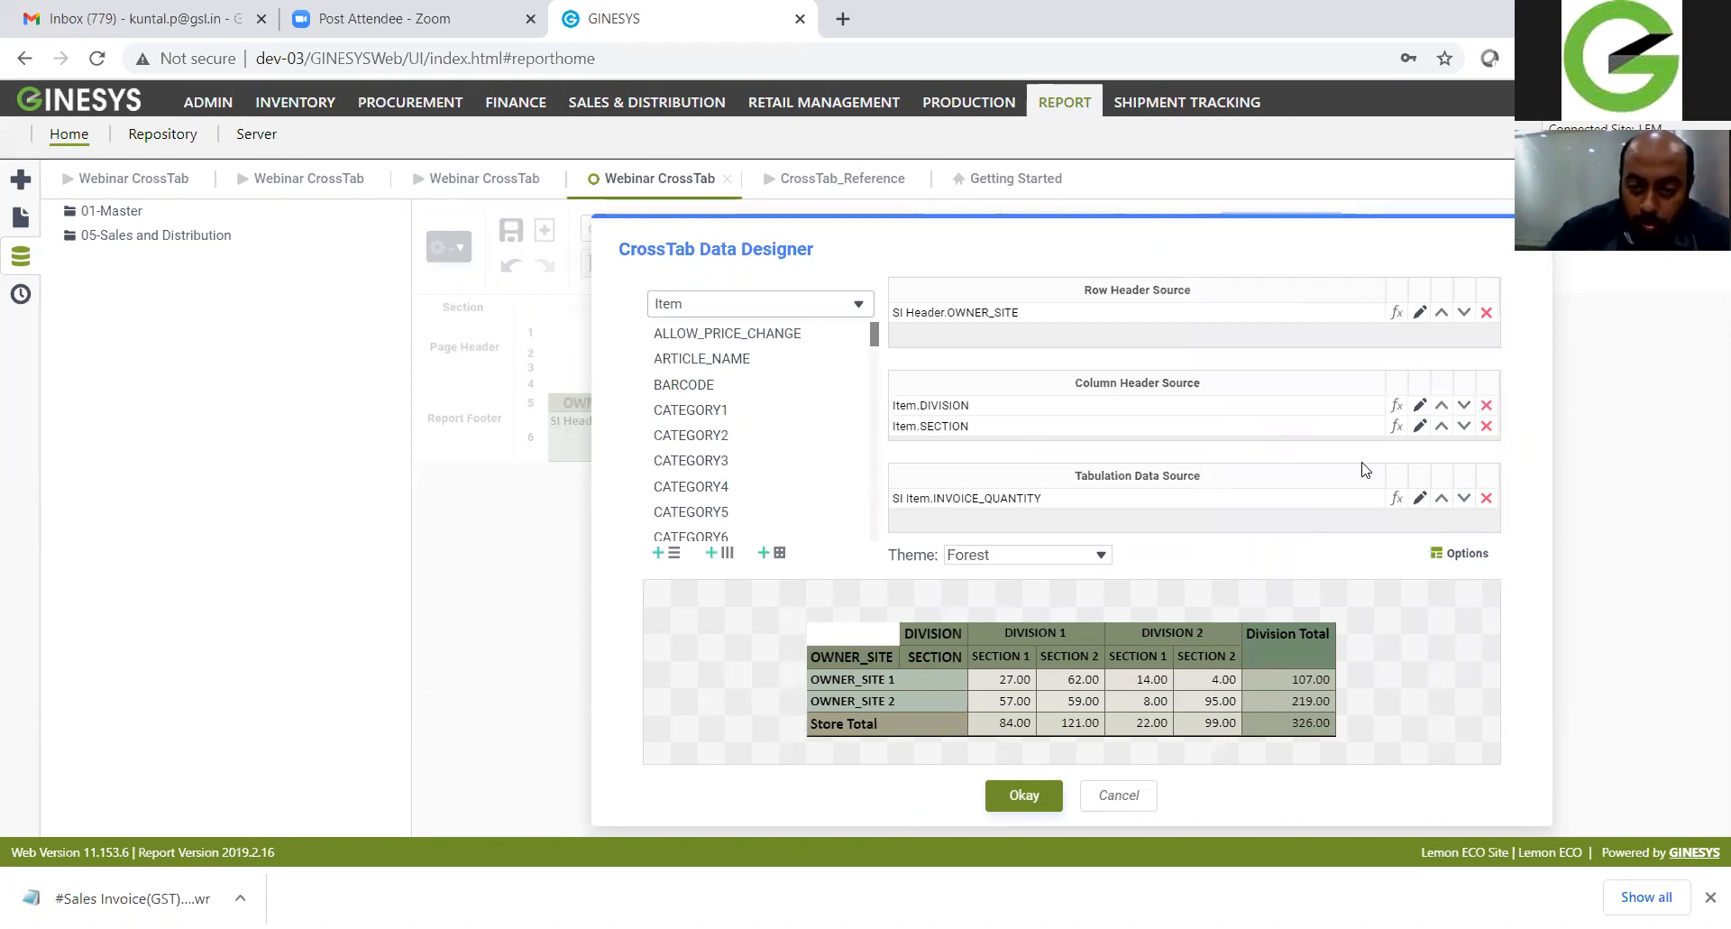
# Step: Reopen the crosstab options and move the word "Store" from the row label to the column label, making the column label "Store Total"
pyautogui.click(1421, 498)
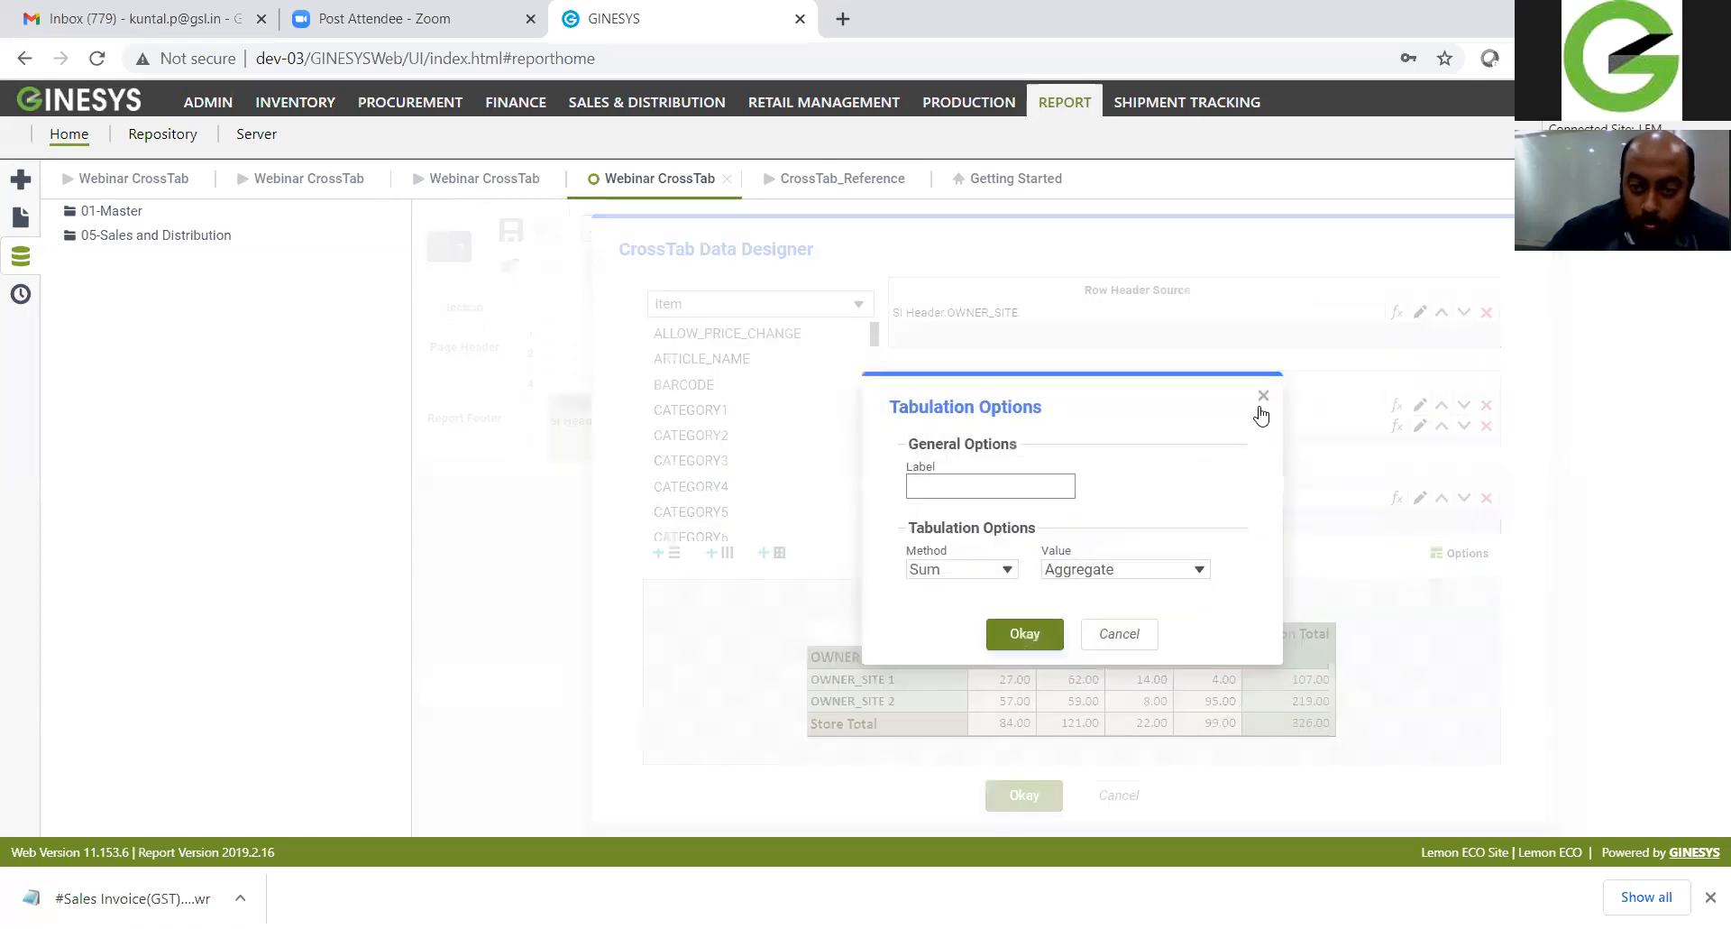
pyautogui.click(1261, 411)
pyautogui.click(1459, 553)
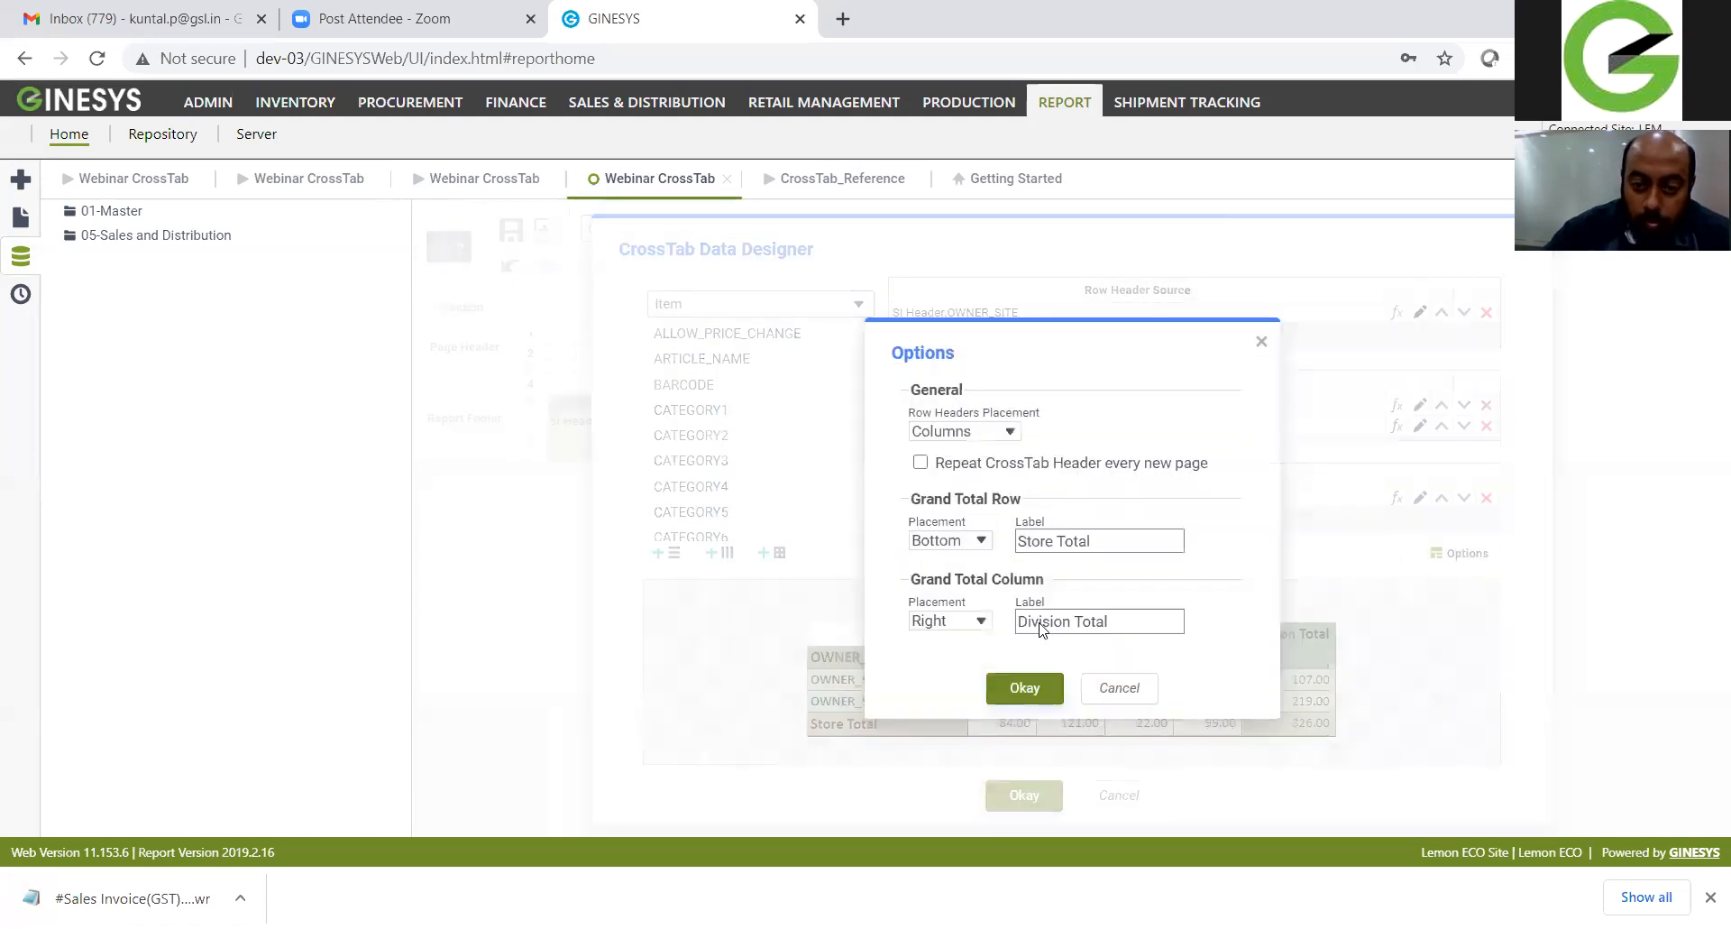
pyautogui.doubleClick(1047, 542)
pyautogui.hotkey('ctrl', 'x')
pyautogui.click(1020, 621)
pyautogui.hotkey('ctrl', 'v')
pyautogui.doubleClick(1105, 622)
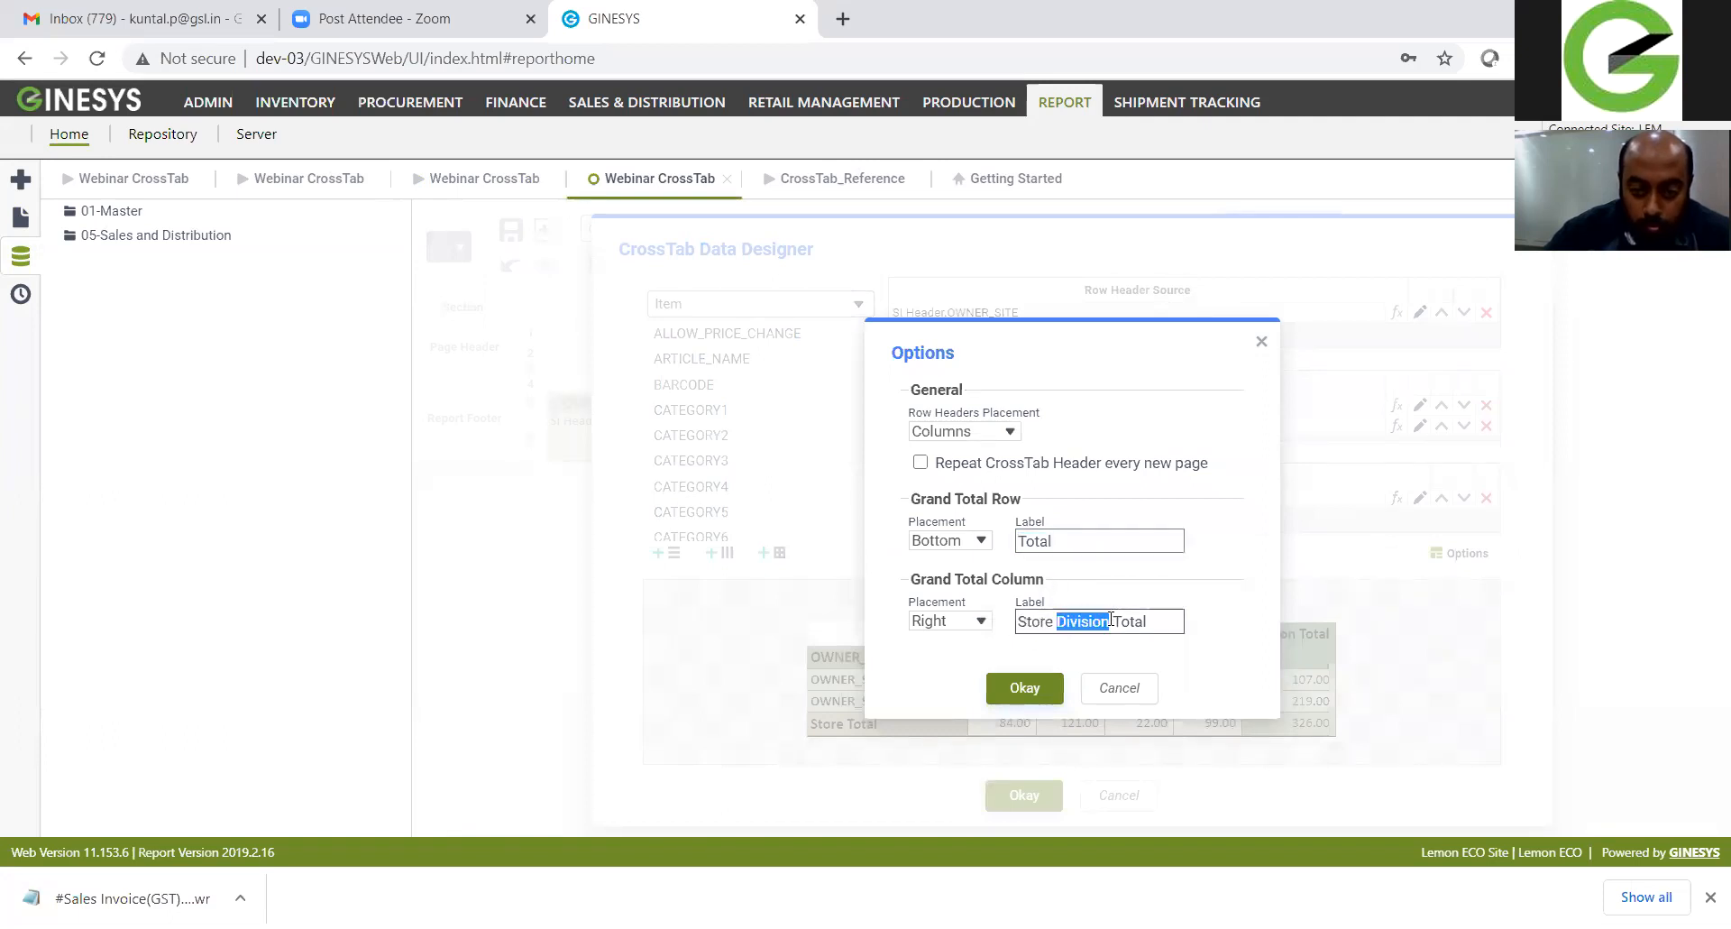
pyautogui.press('BackSpace')
pyautogui.press('Delete')
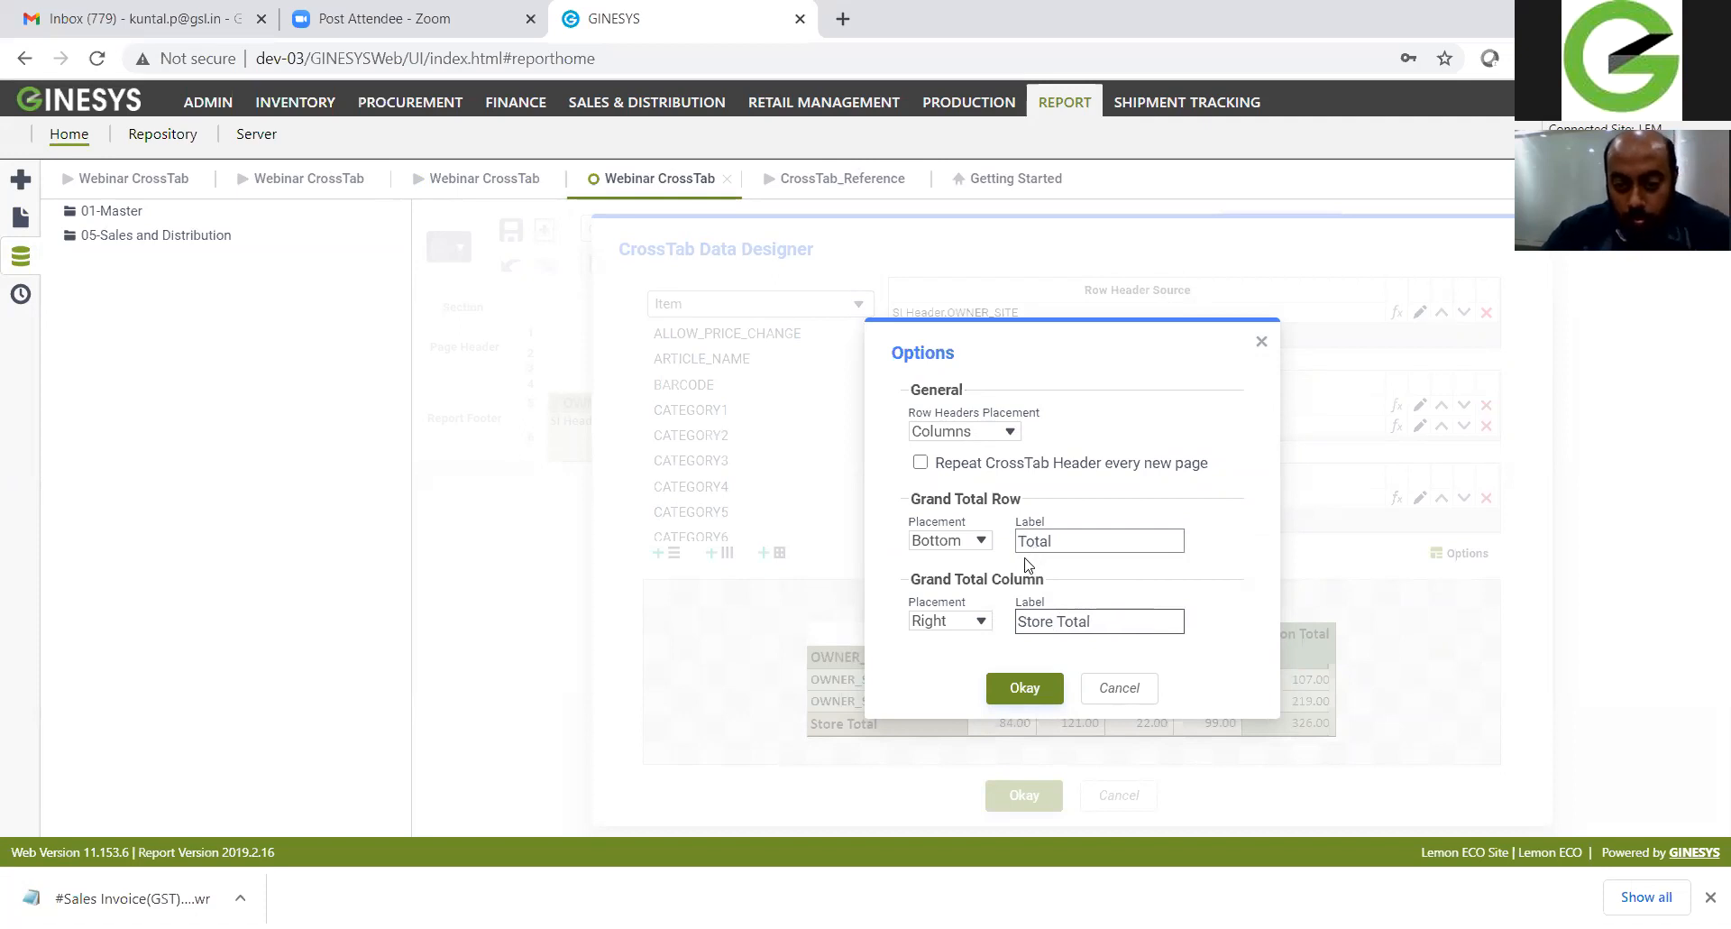
# Step: Set the grand total row's label to "Section Total", apply the crosstab changes and run the report
pyautogui.click(1019, 541)
pyautogui.write('Sectio')
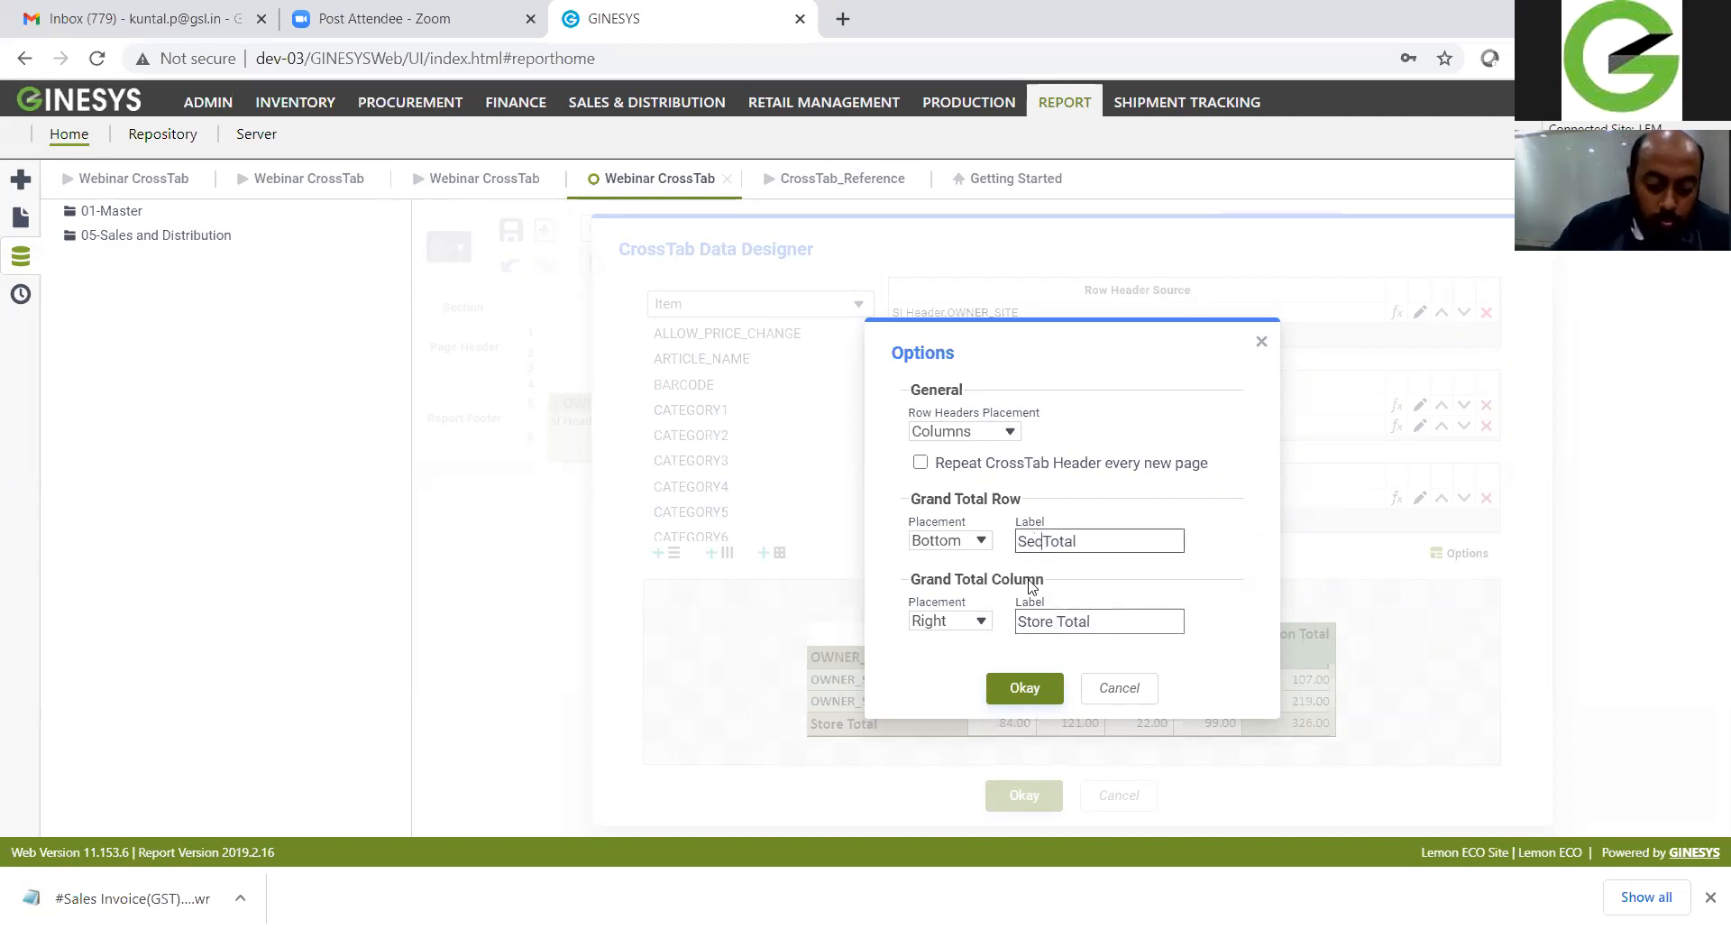
pyautogui.write('n')
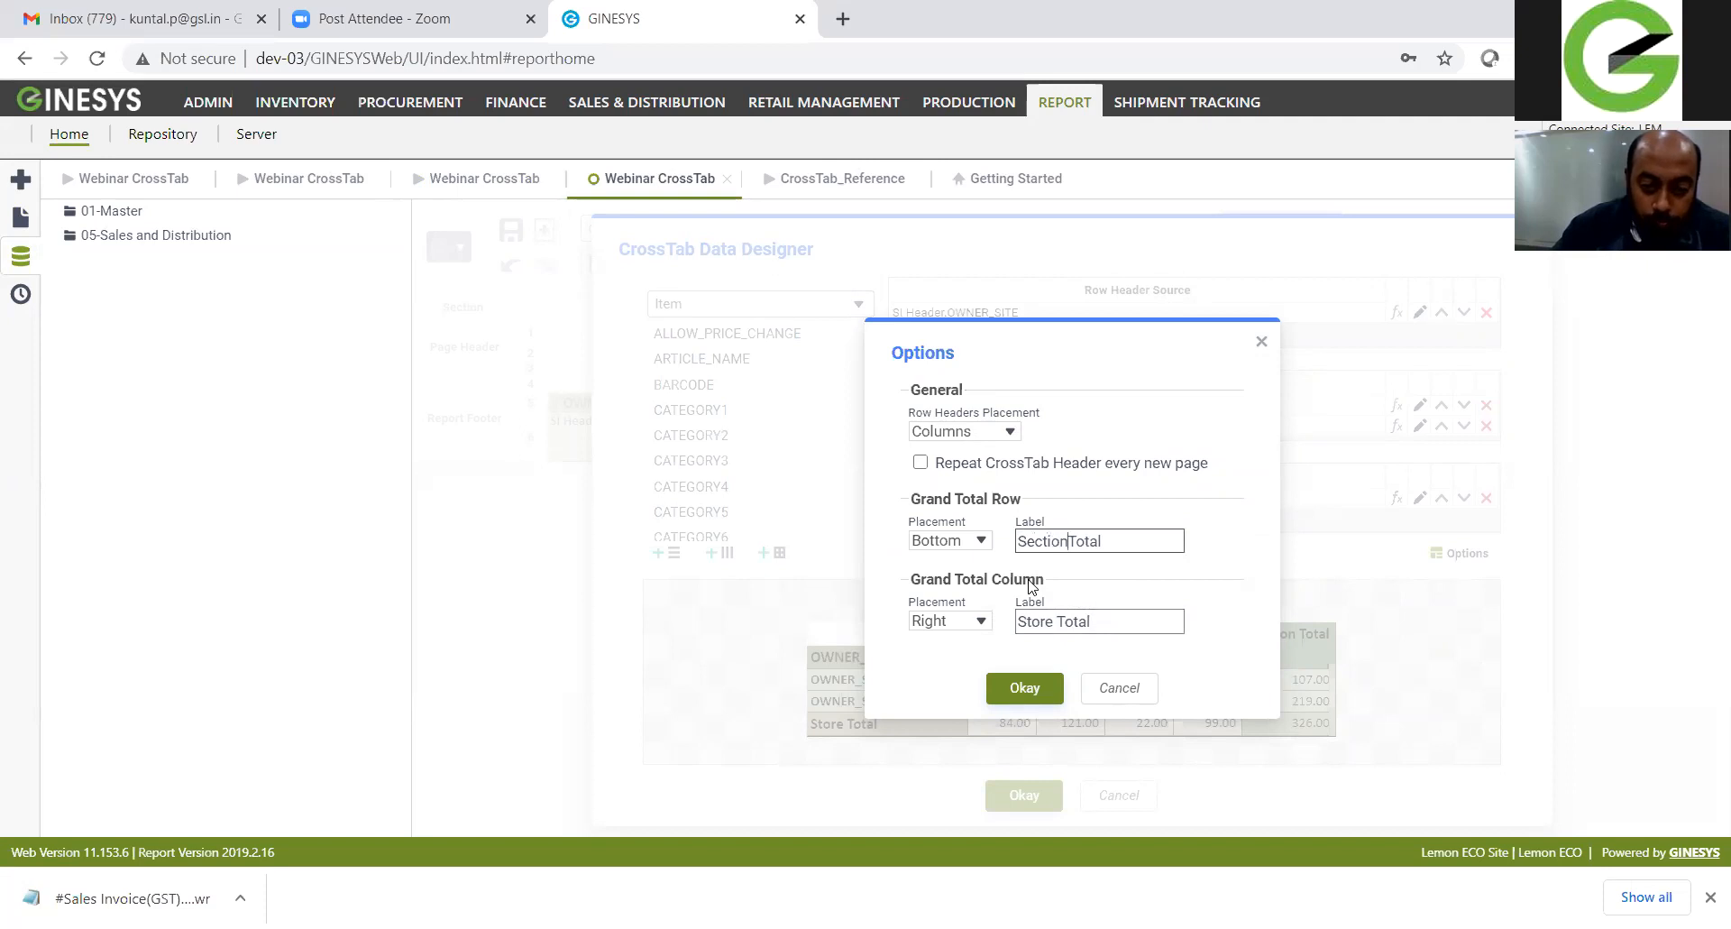
pyautogui.click(1035, 683)
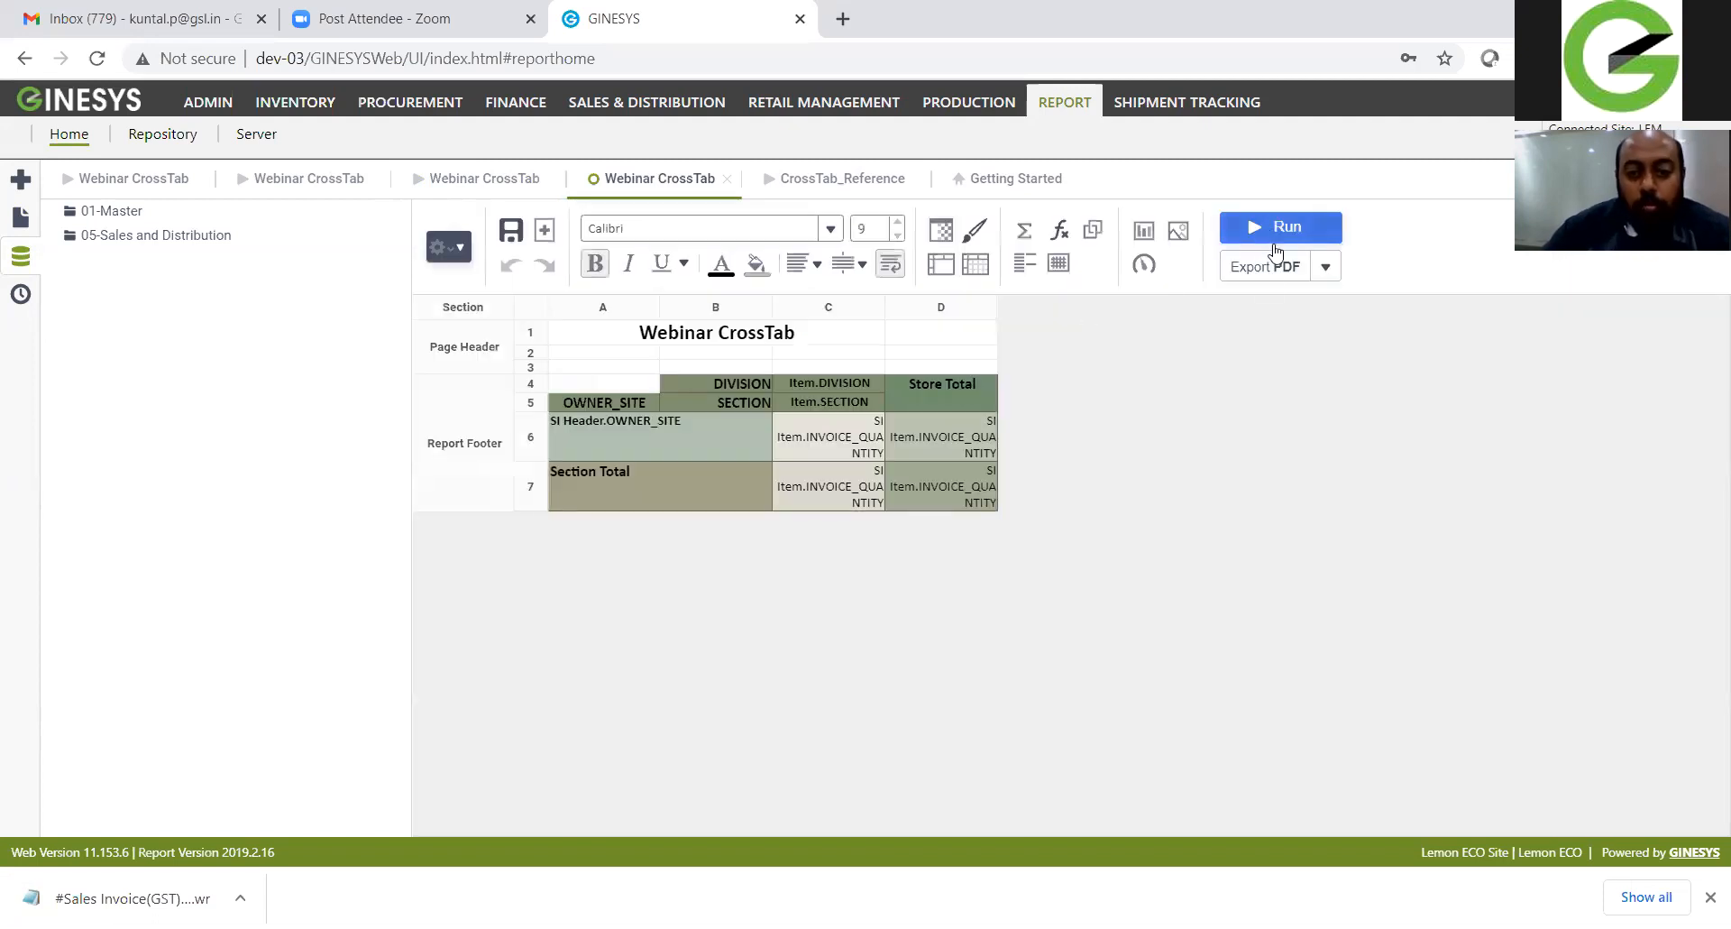
pyautogui.click(1275, 245)
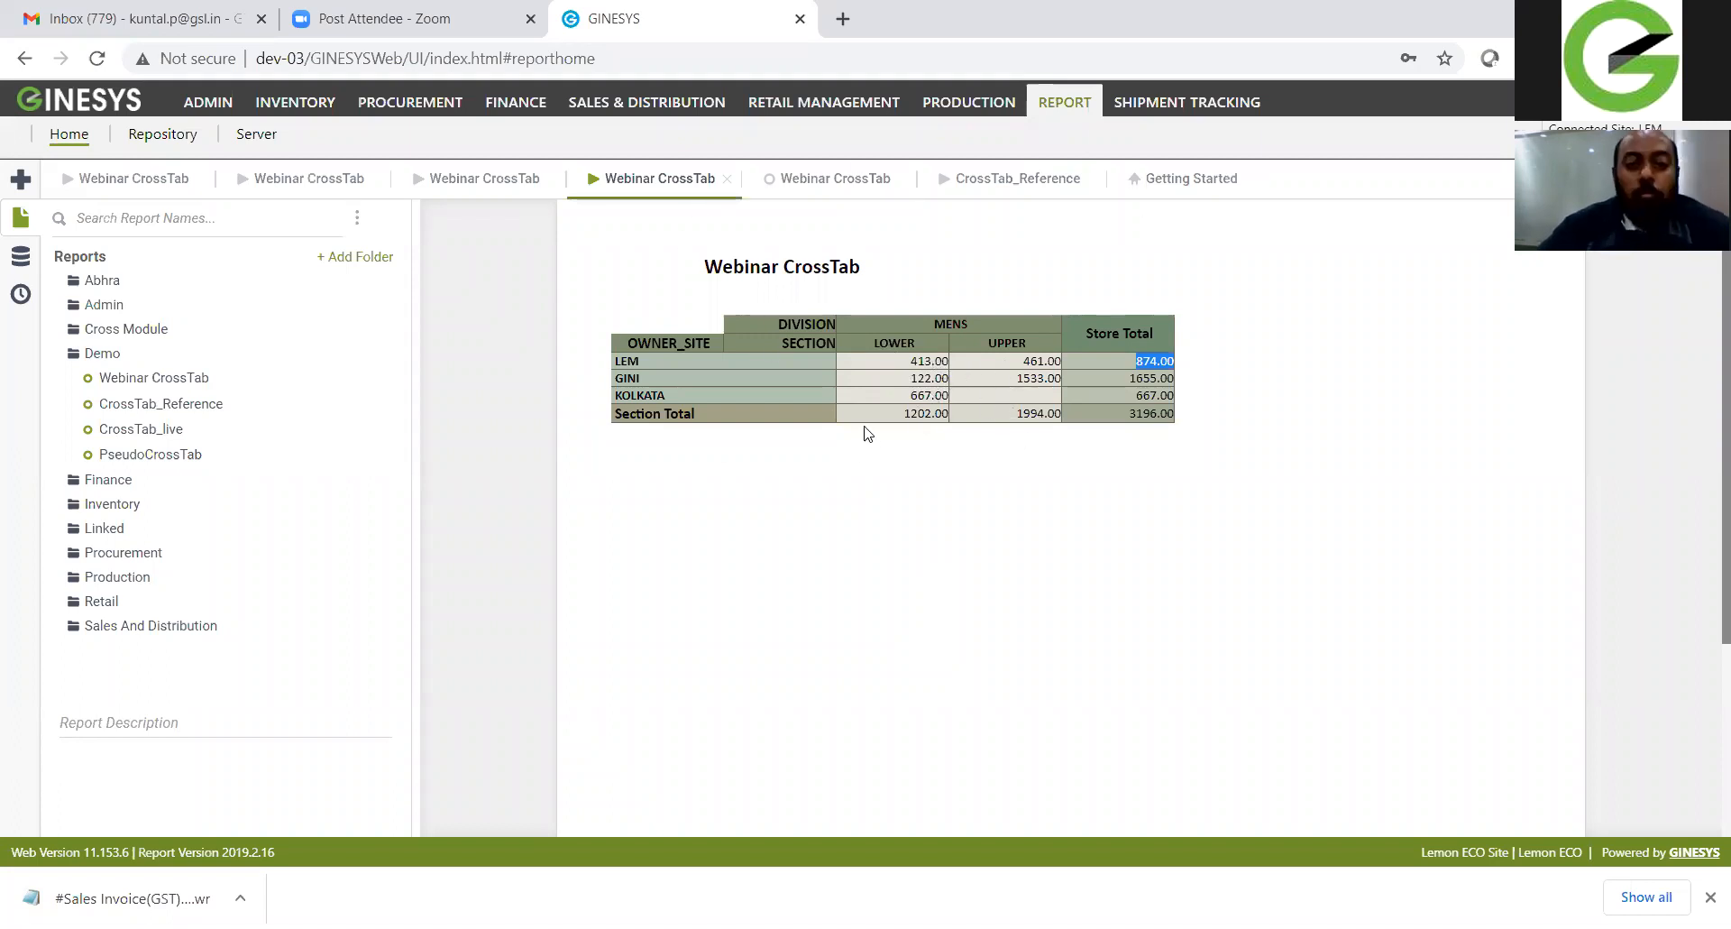
# Step: Reopen the crosstab for editing from the report design and add the YEAR_NAME field of SI Header as a column header source
pyautogui.click(833, 184)
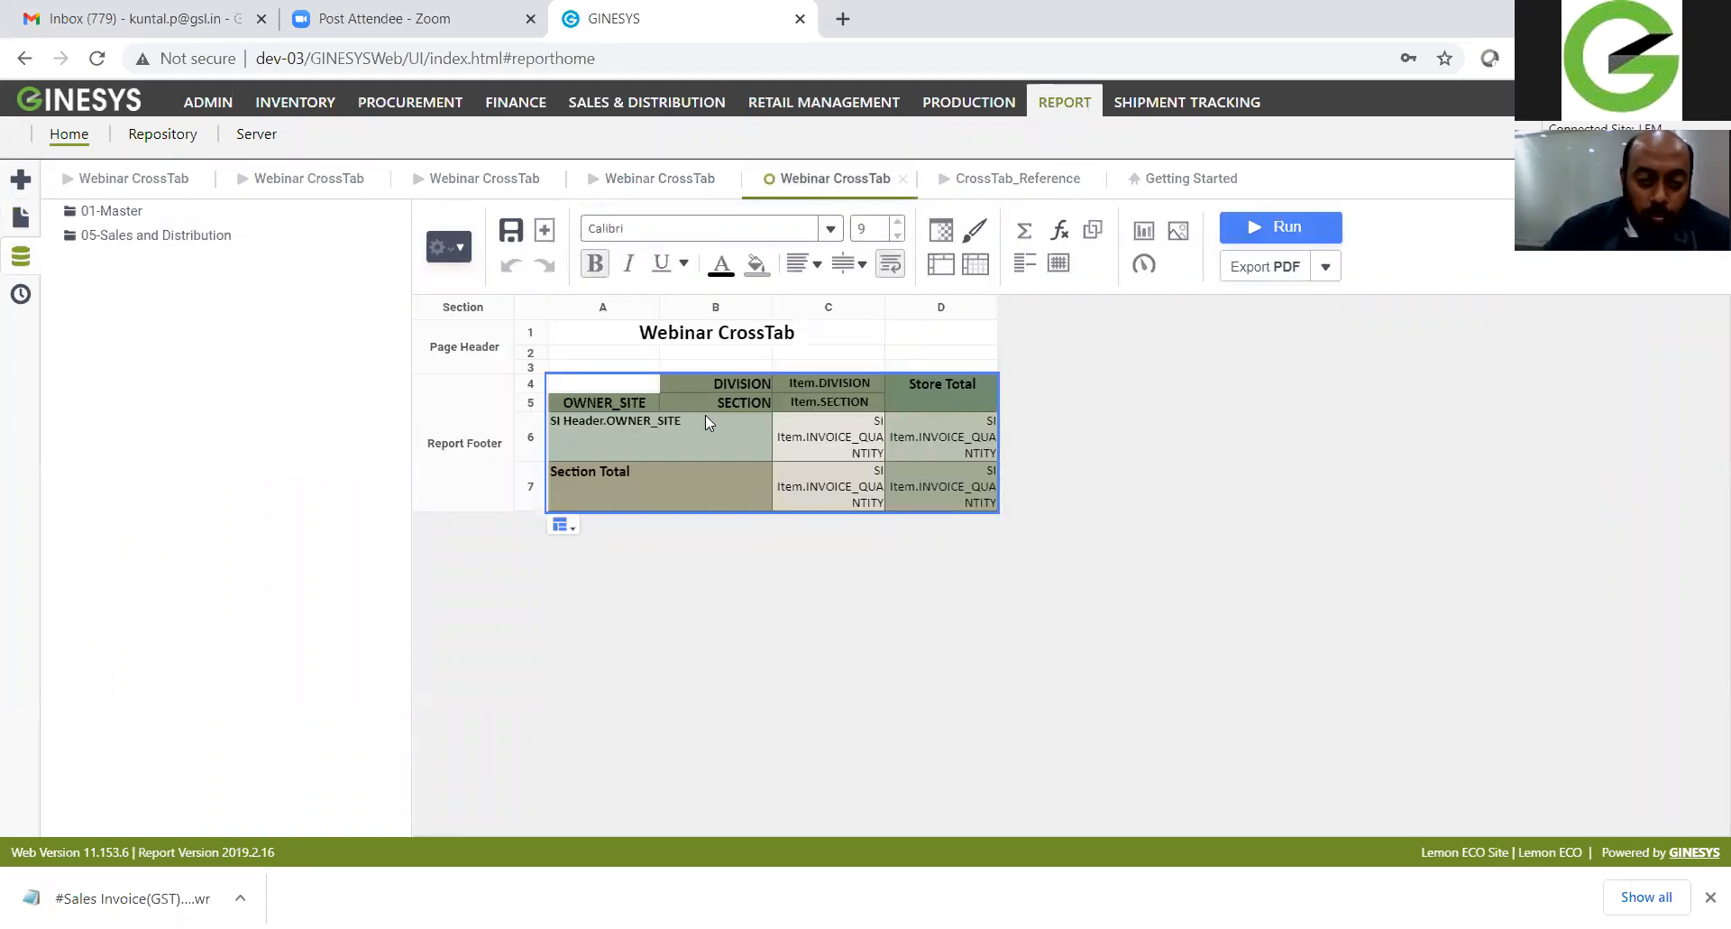
pyautogui.rightClick(668, 442)
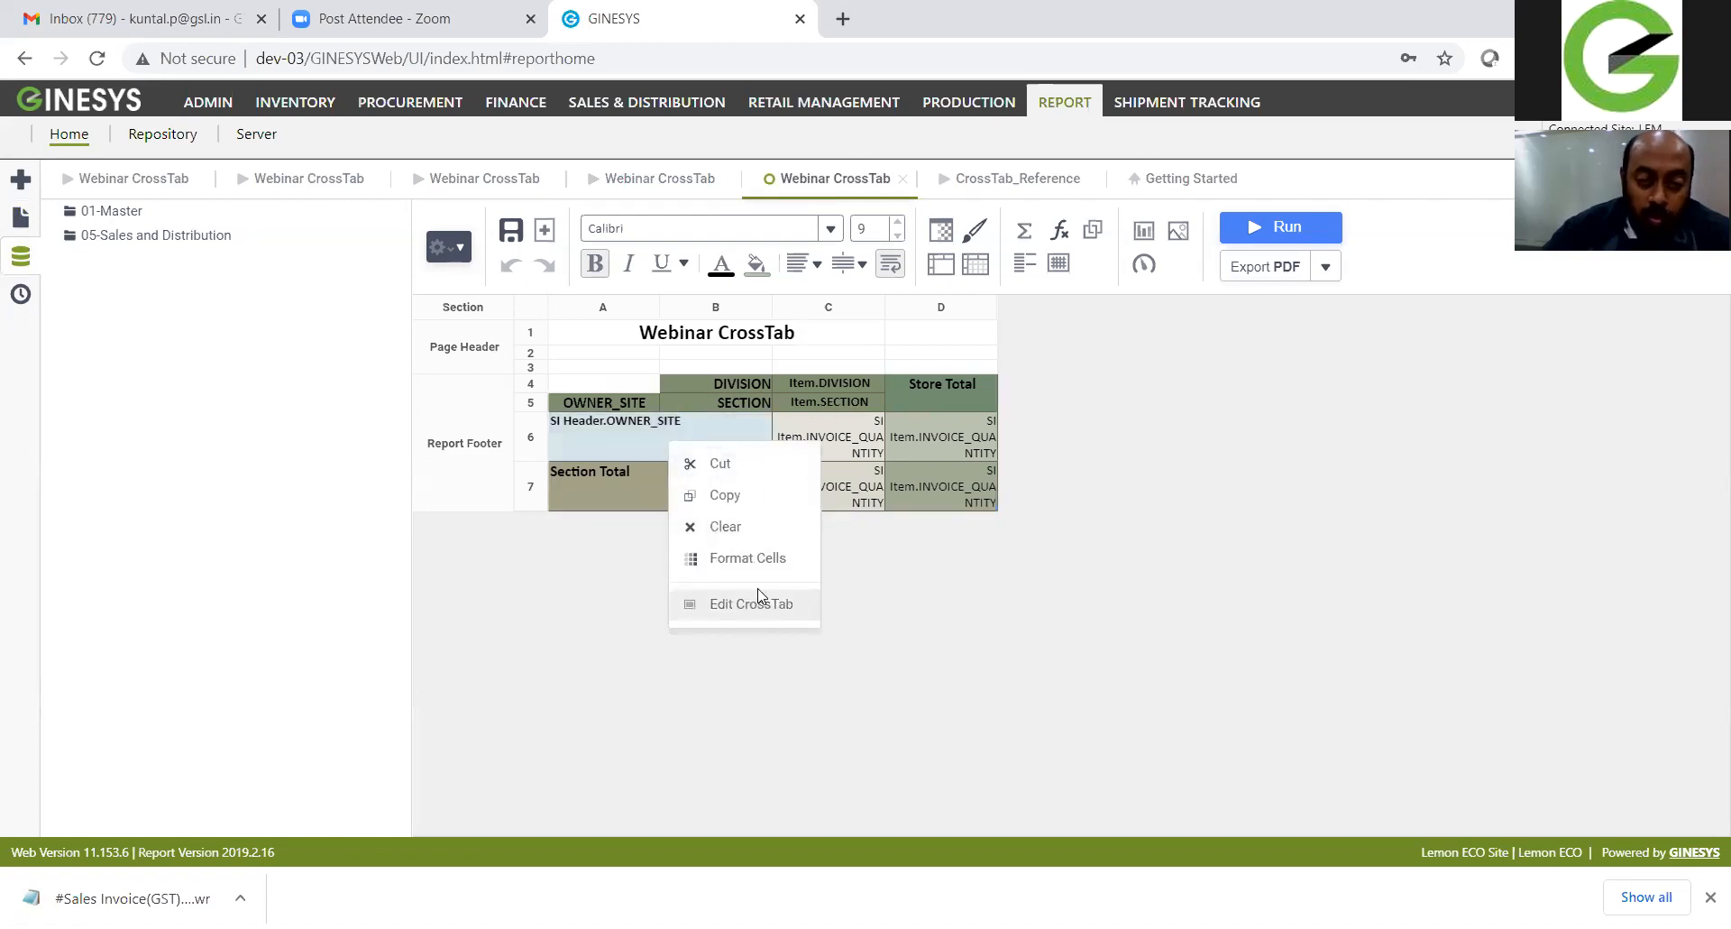
pyautogui.click(773, 611)
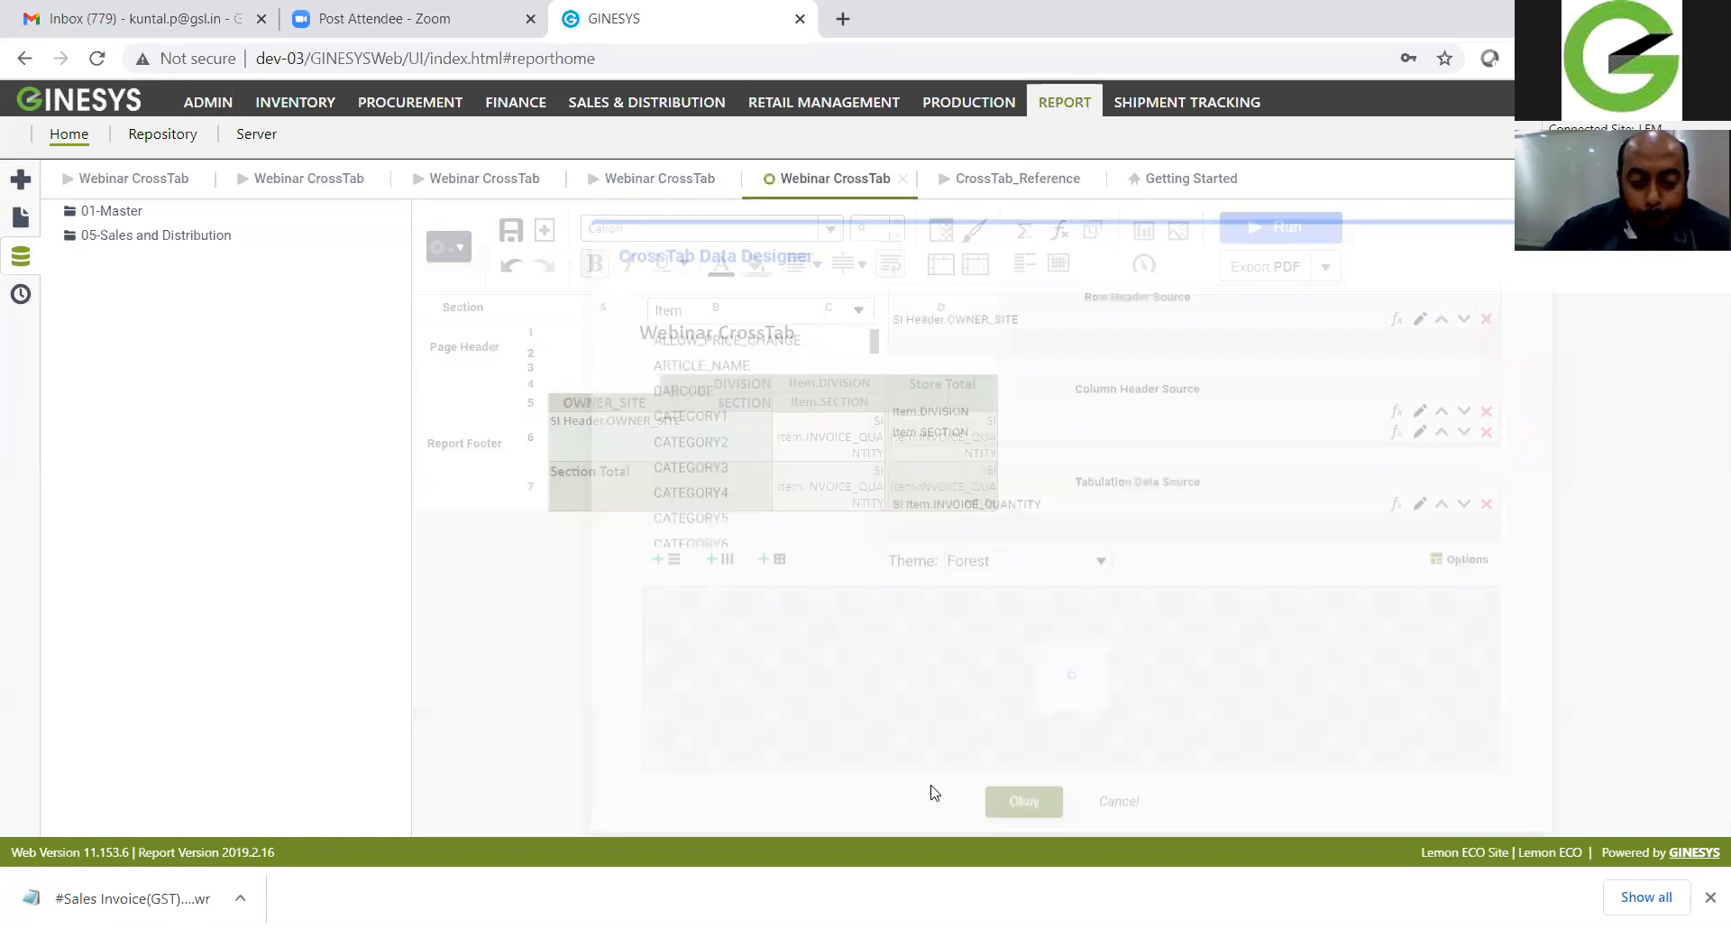
pyautogui.click(762, 303)
pyautogui.click(732, 340)
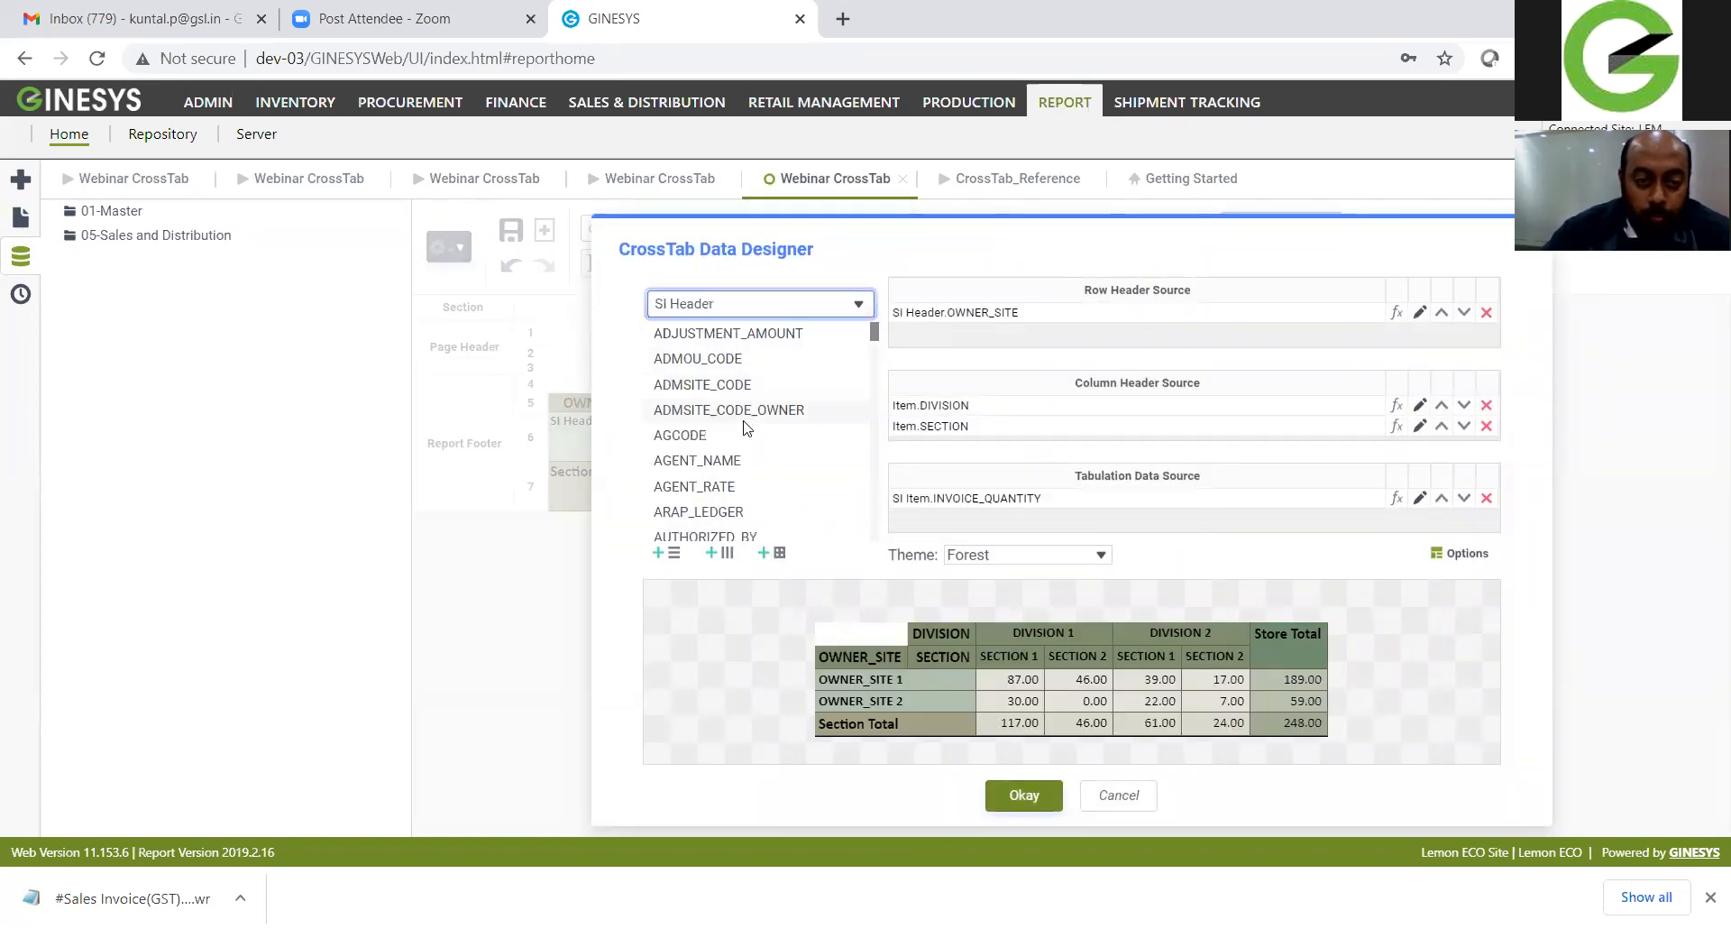
pyautogui.scroll(-2, 792, 469)
pyautogui.scroll(-10, 792, 469)
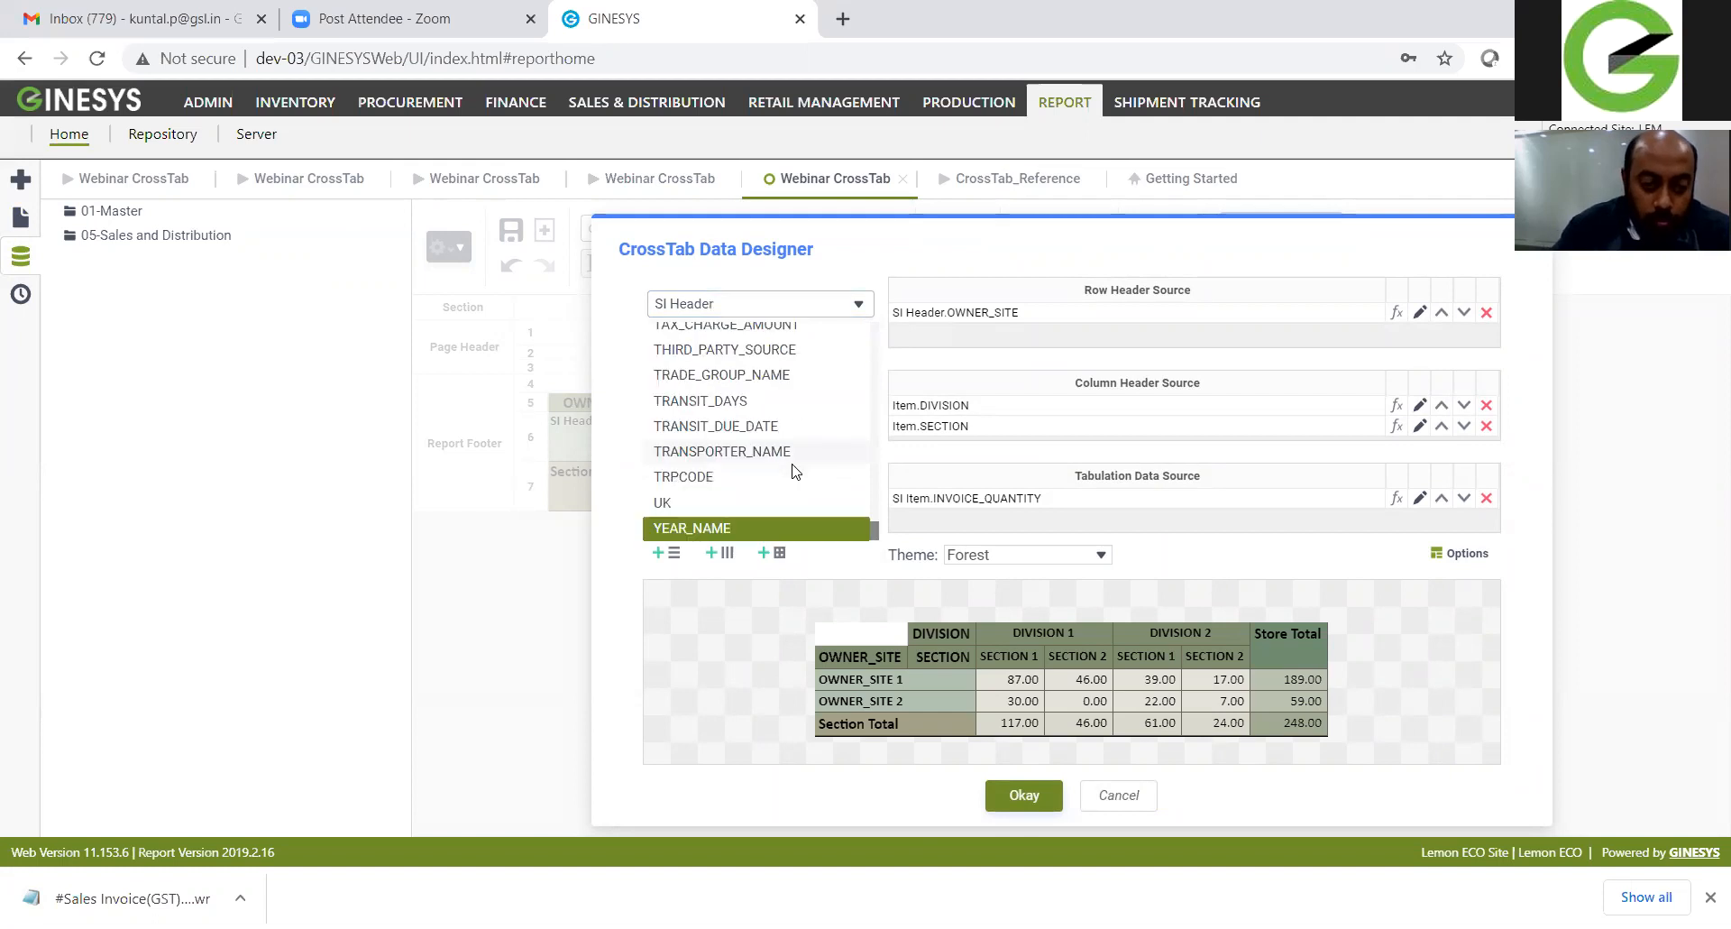
pyautogui.moveTo(823, 528); pyautogui.dragTo(983, 429)
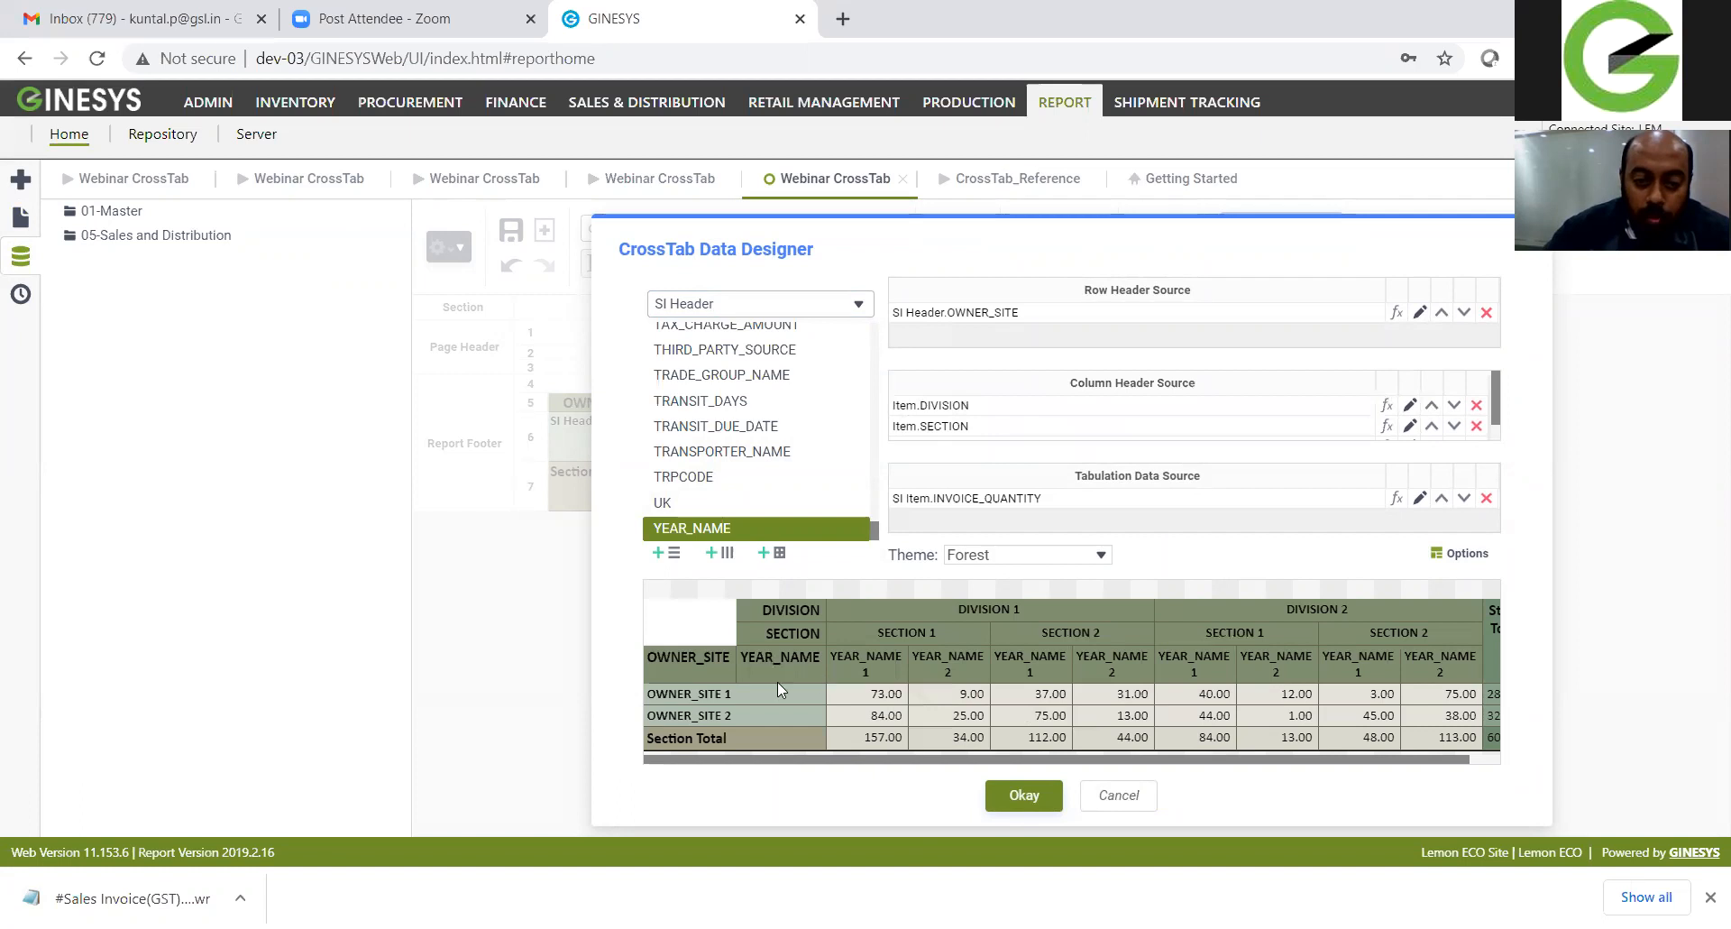
# Step: Move YEAR_NAME above SECTION and DIVISION so it is the first column header source
pyautogui.scroll(-2, 1499, 440)
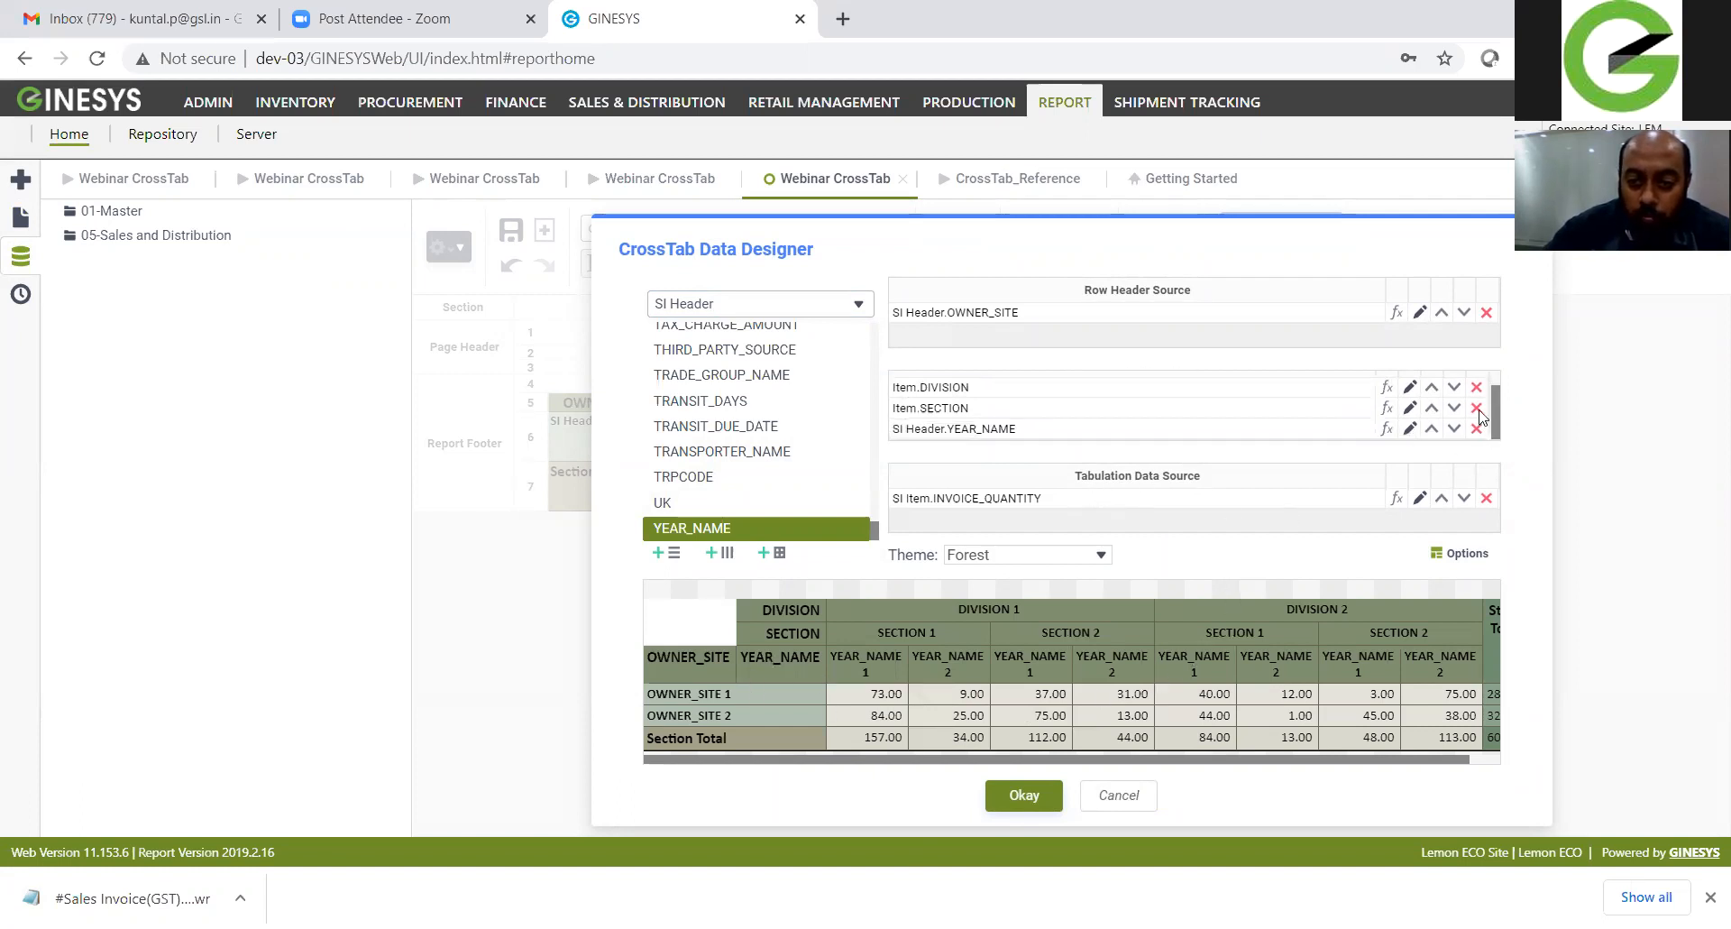
pyautogui.click(1432, 428)
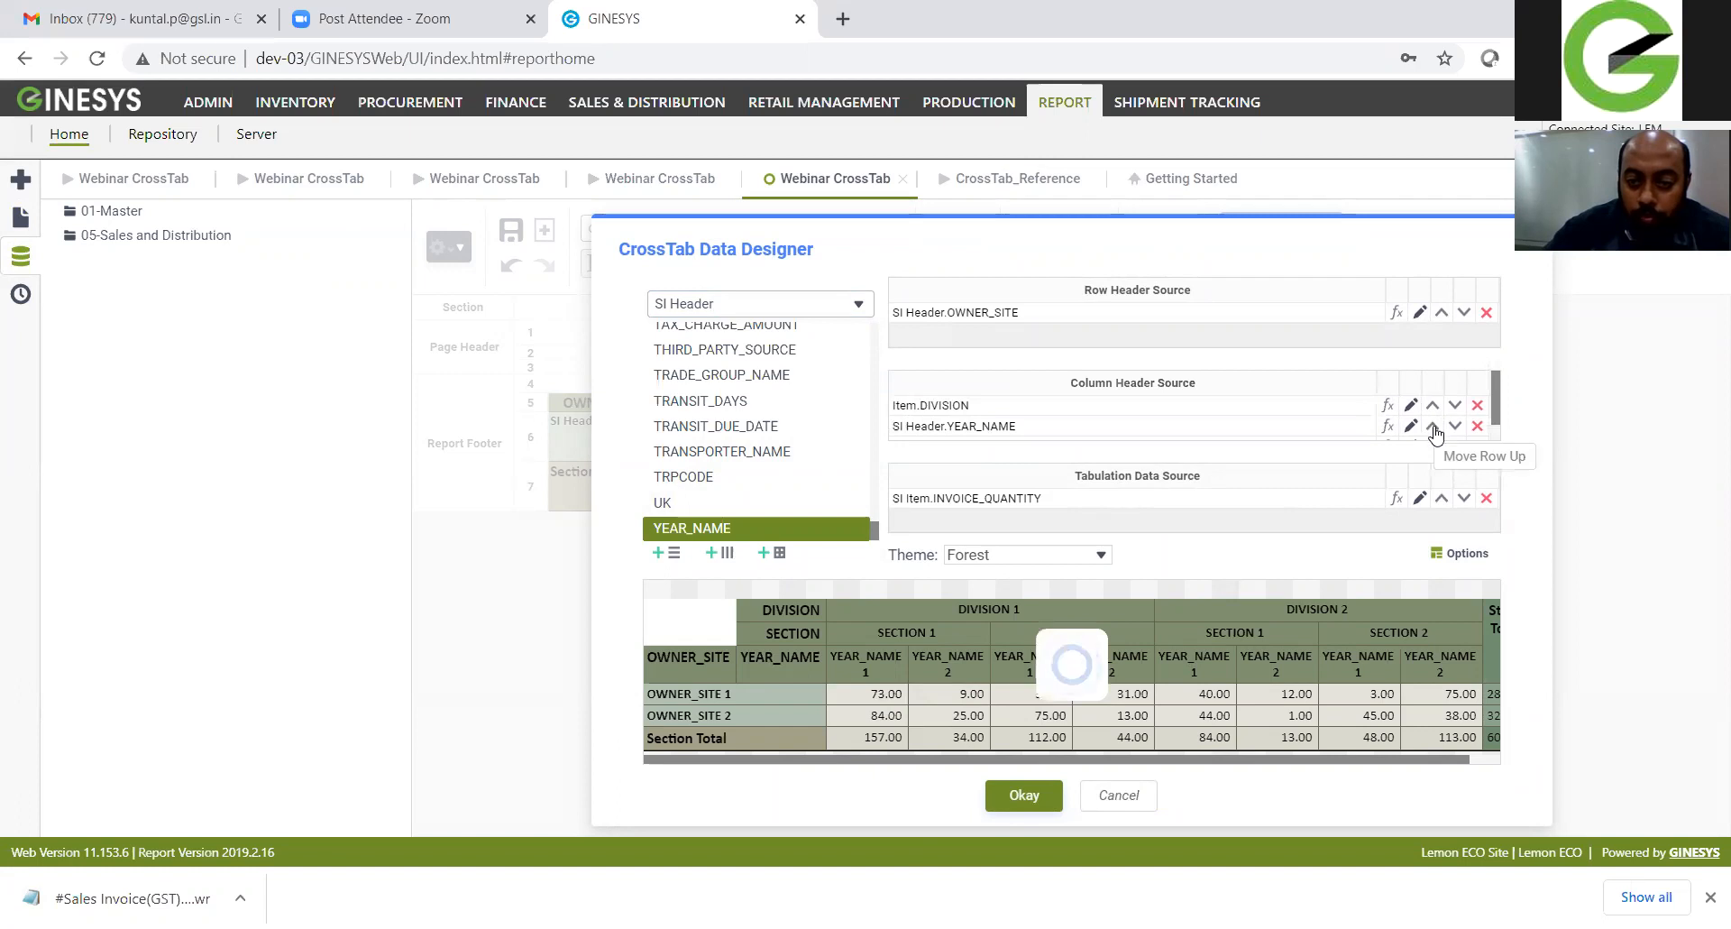
pyautogui.click(1434, 427)
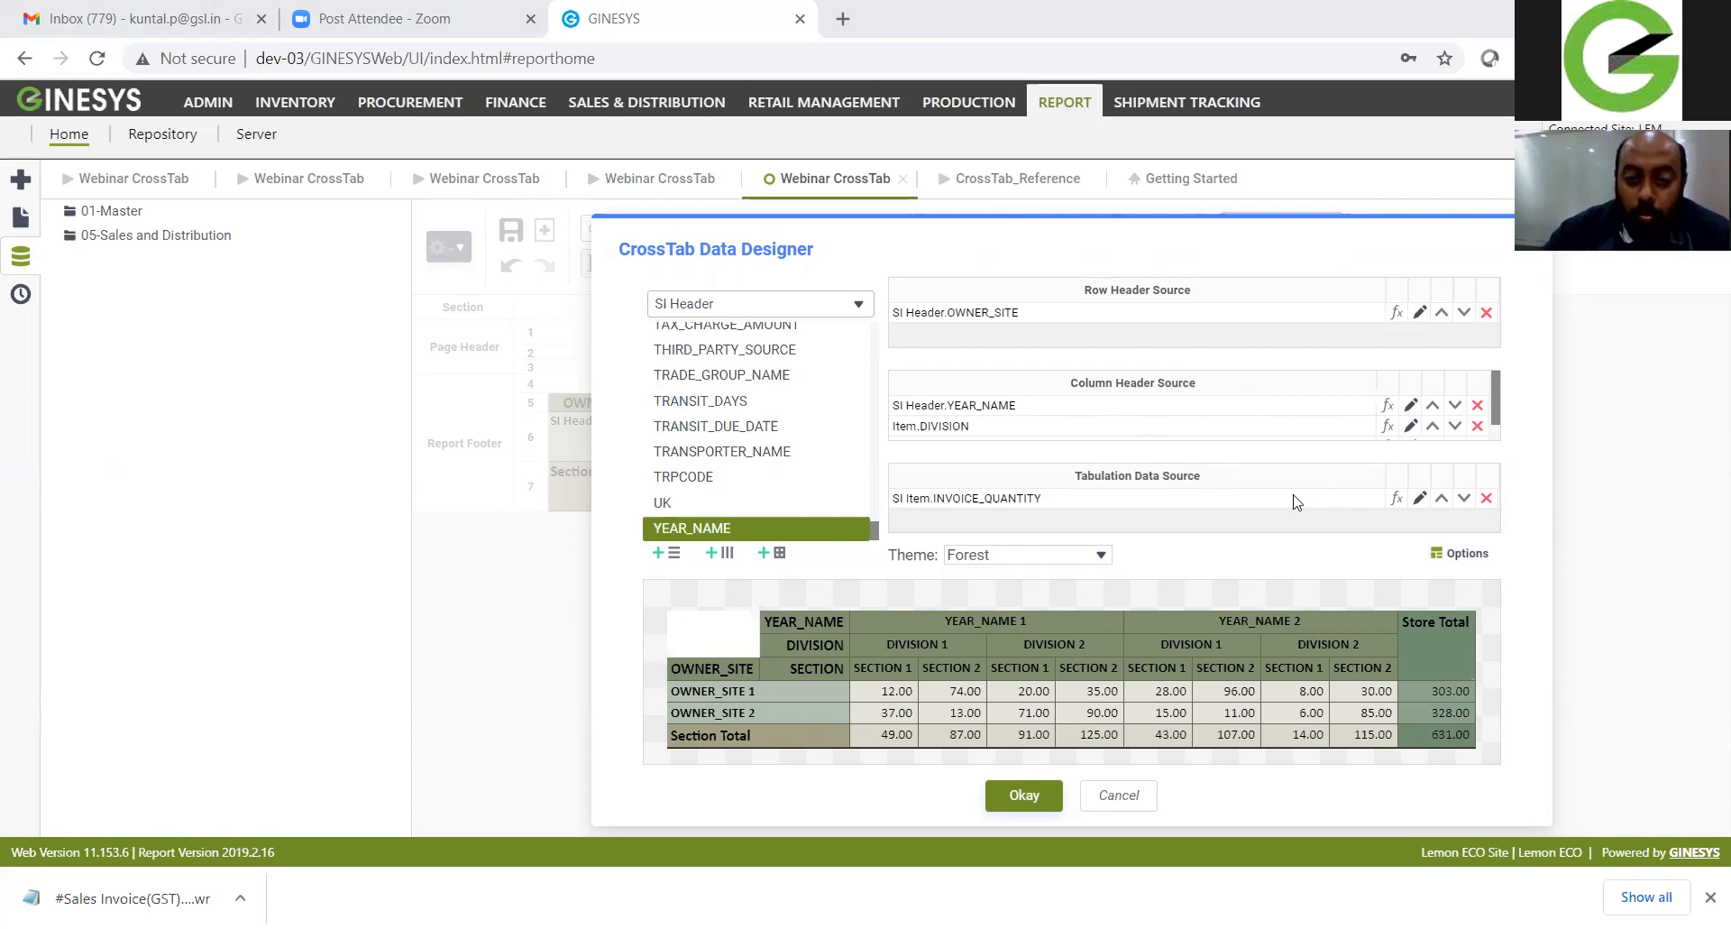
# Step: Open the header options of the DIVISION column header and set its total placement to Left
pyautogui.click(1410, 425)
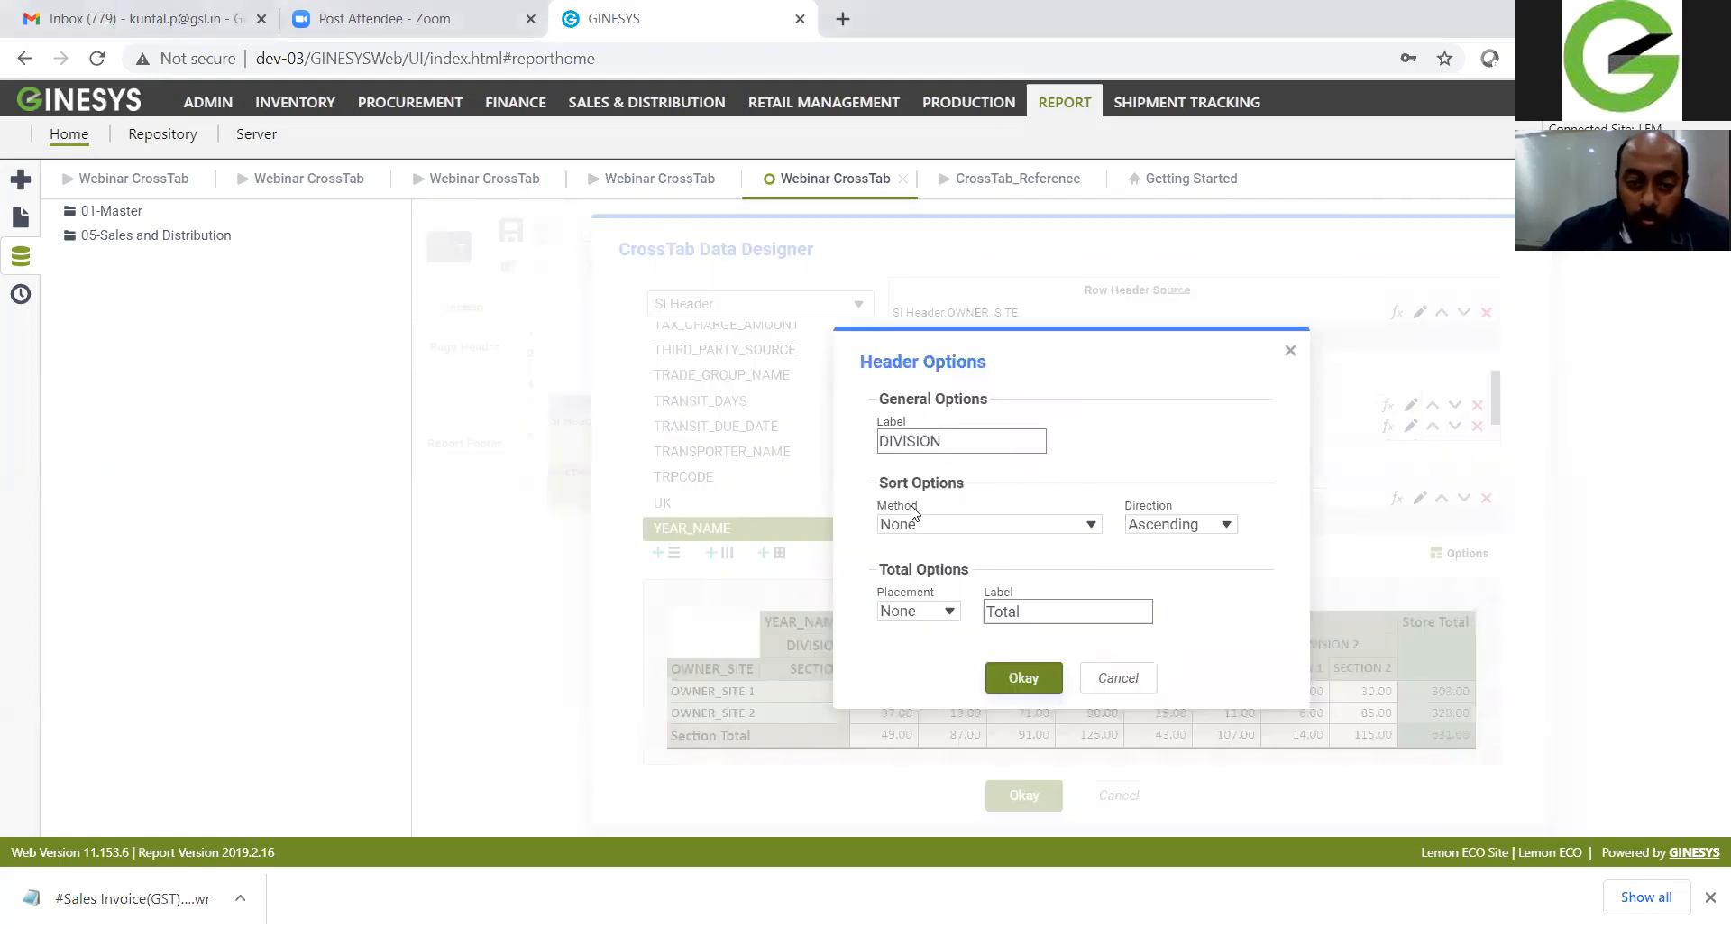
pyautogui.click(950, 611)
pyautogui.click(901, 668)
pyautogui.click(920, 612)
pyautogui.click(901, 651)
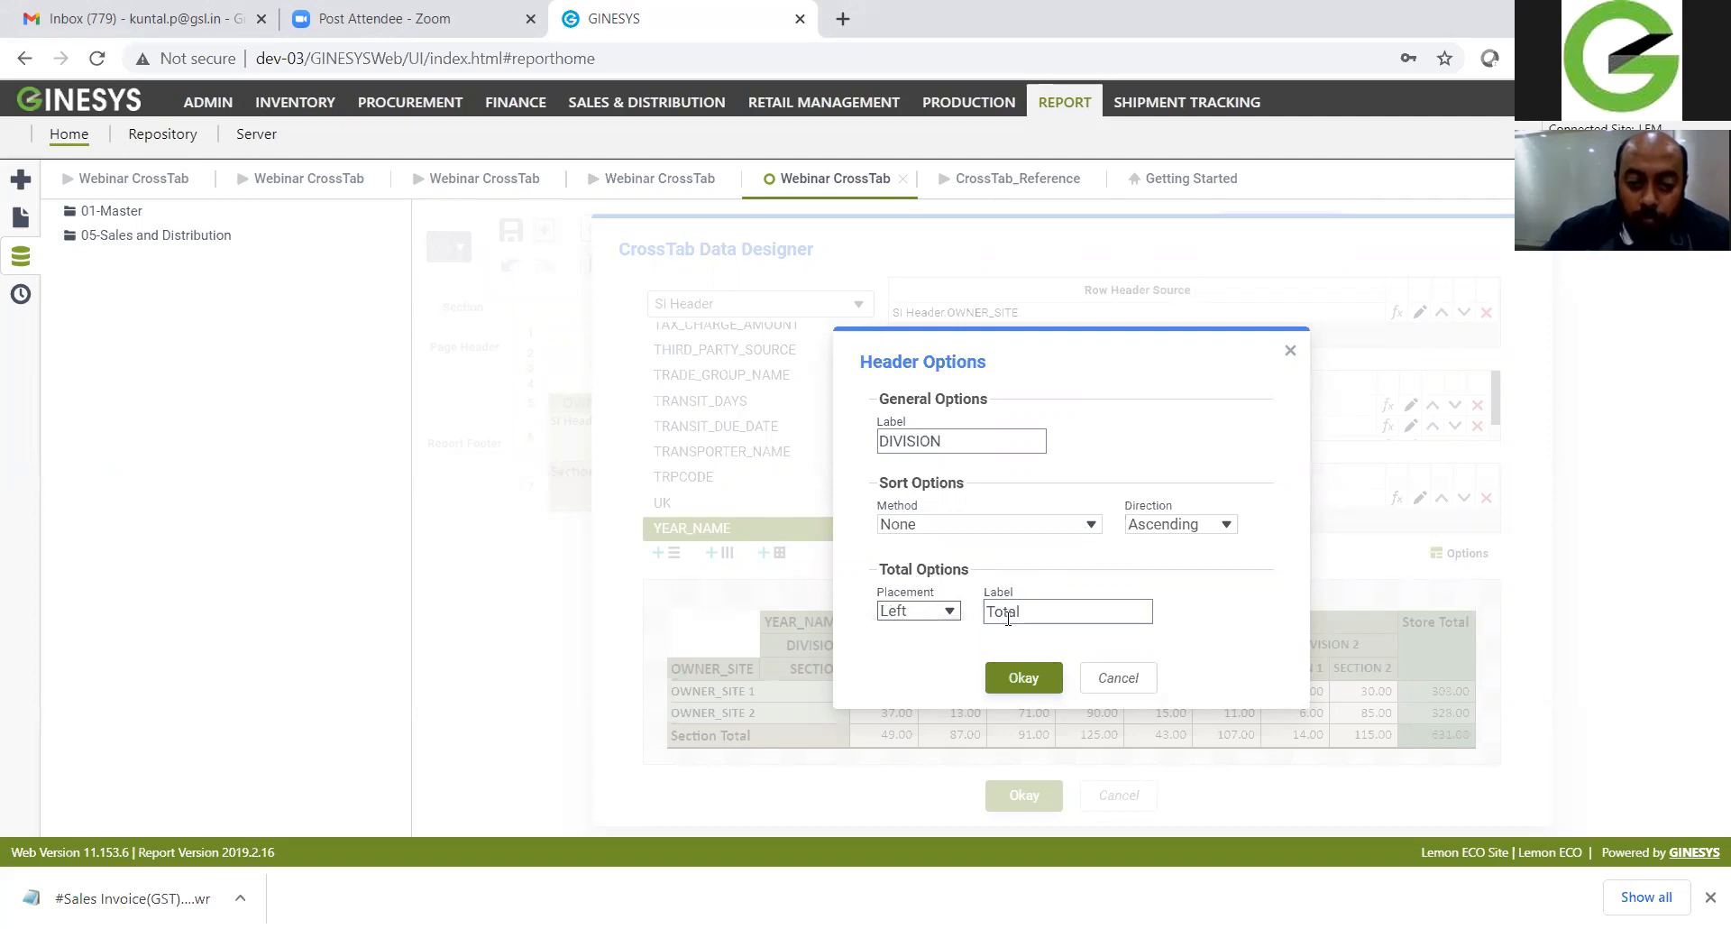
# Step: Label the DIVISION header's total "DIV Sub Total", apply the crosstab changes and run the report
pyautogui.click(991, 612)
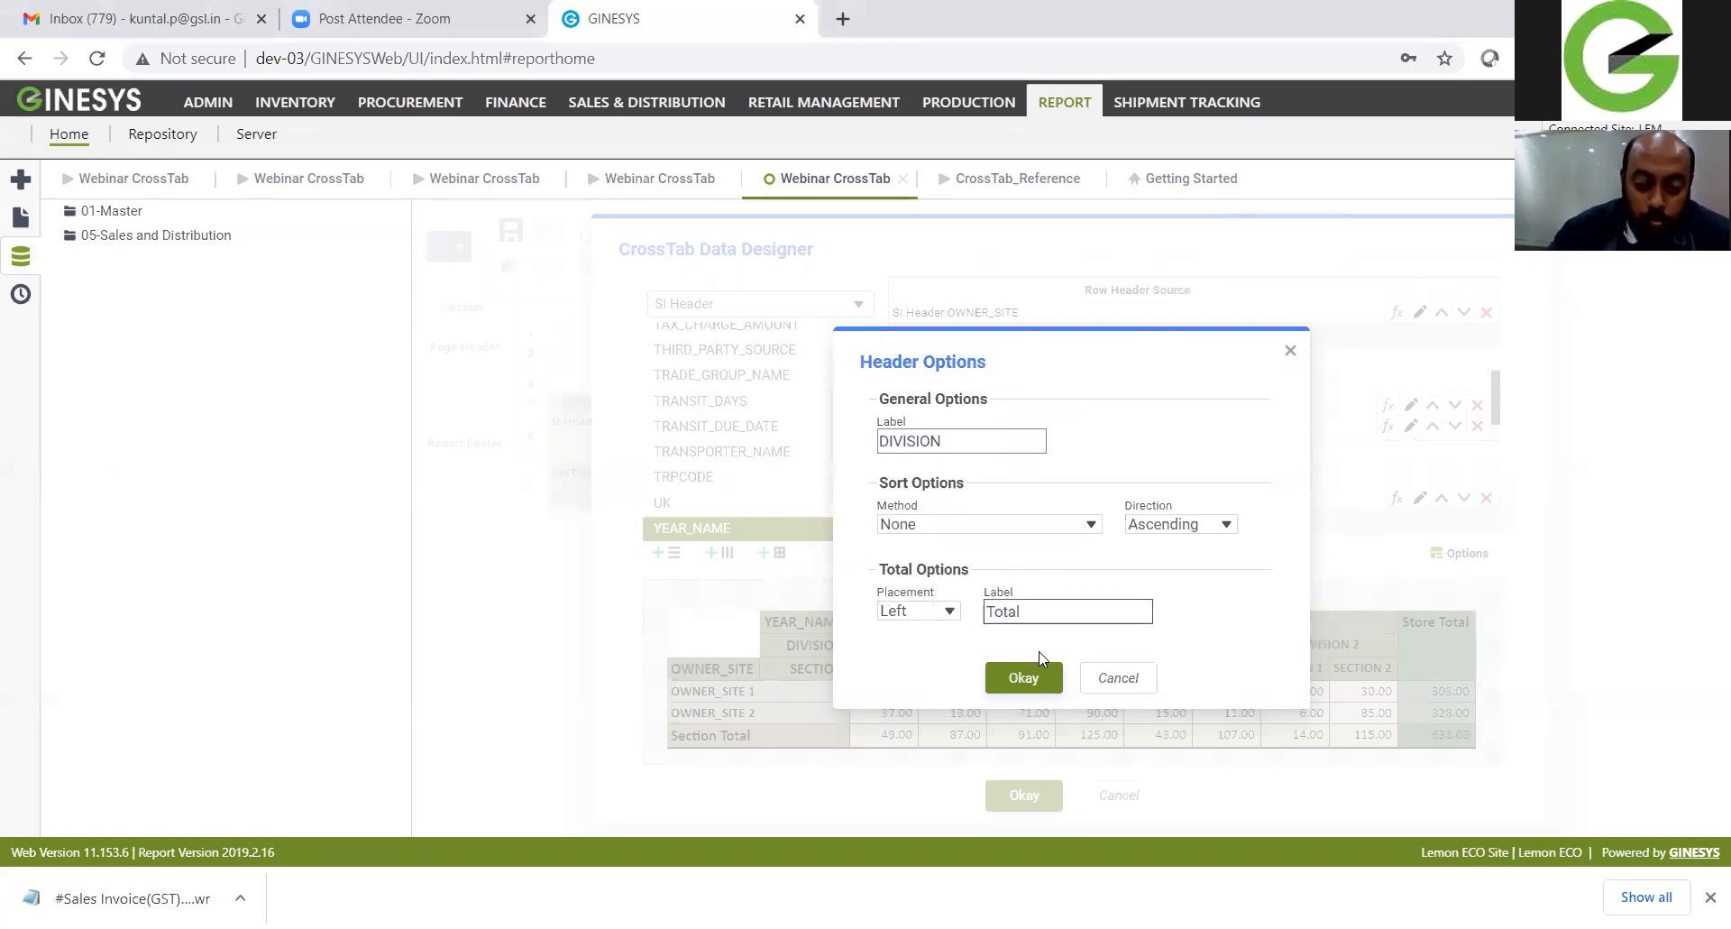
pyautogui.write('DIv')
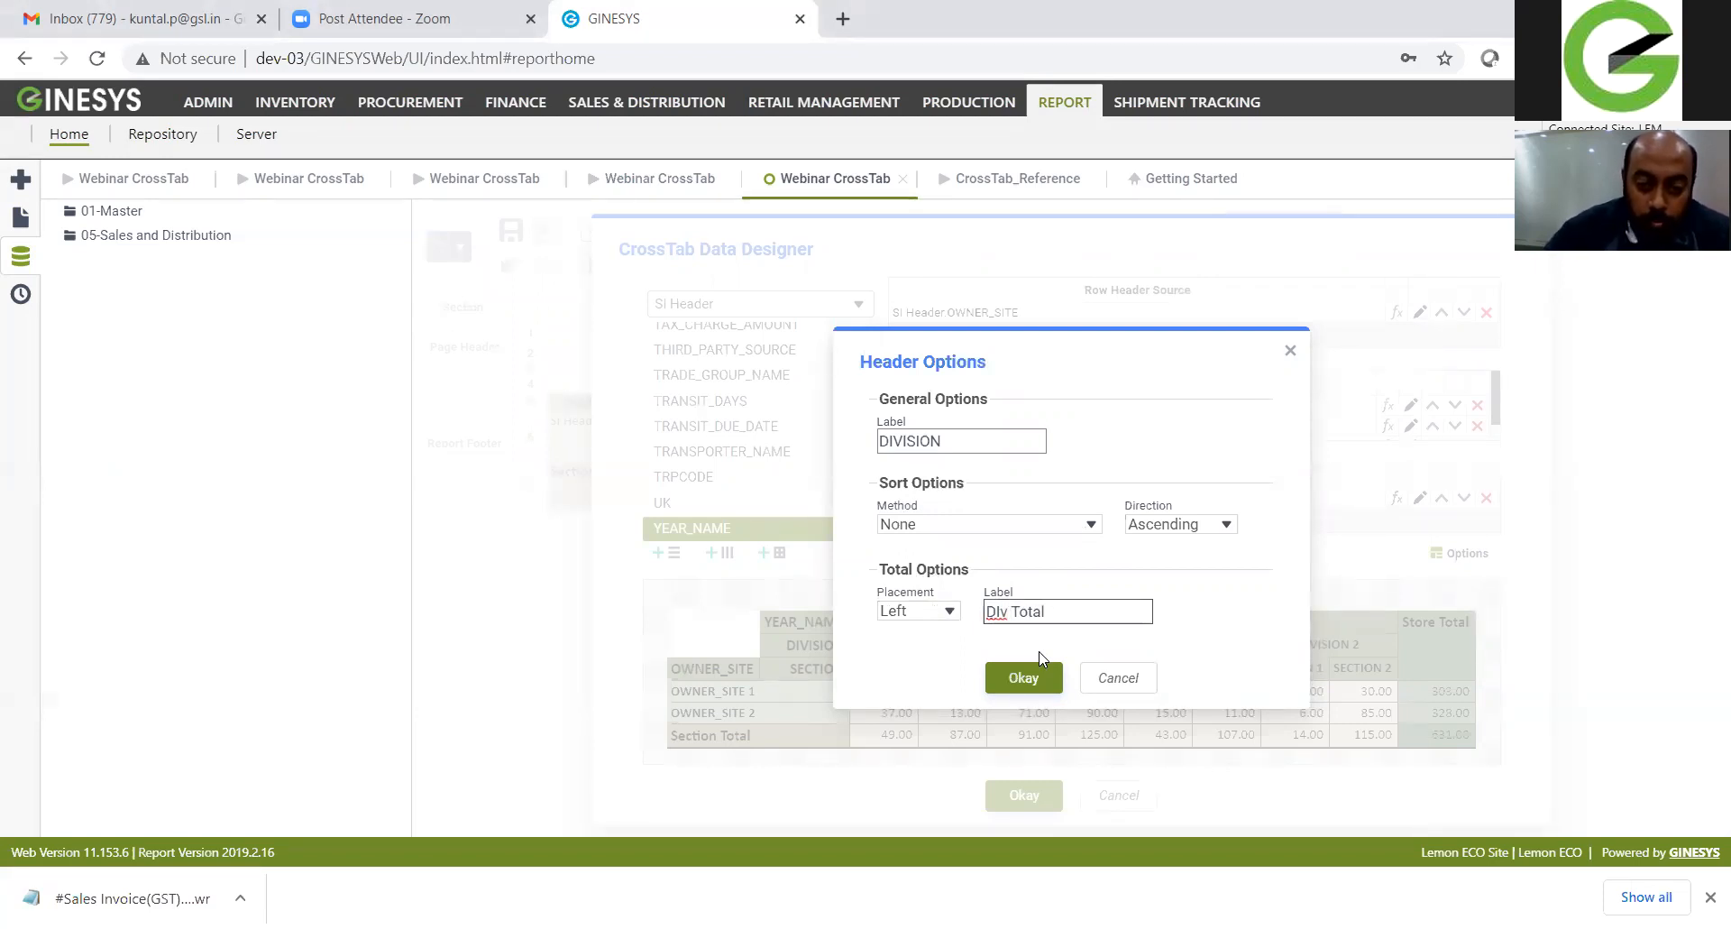
pyautogui.press('BackSpace')
pyautogui.write('V ')
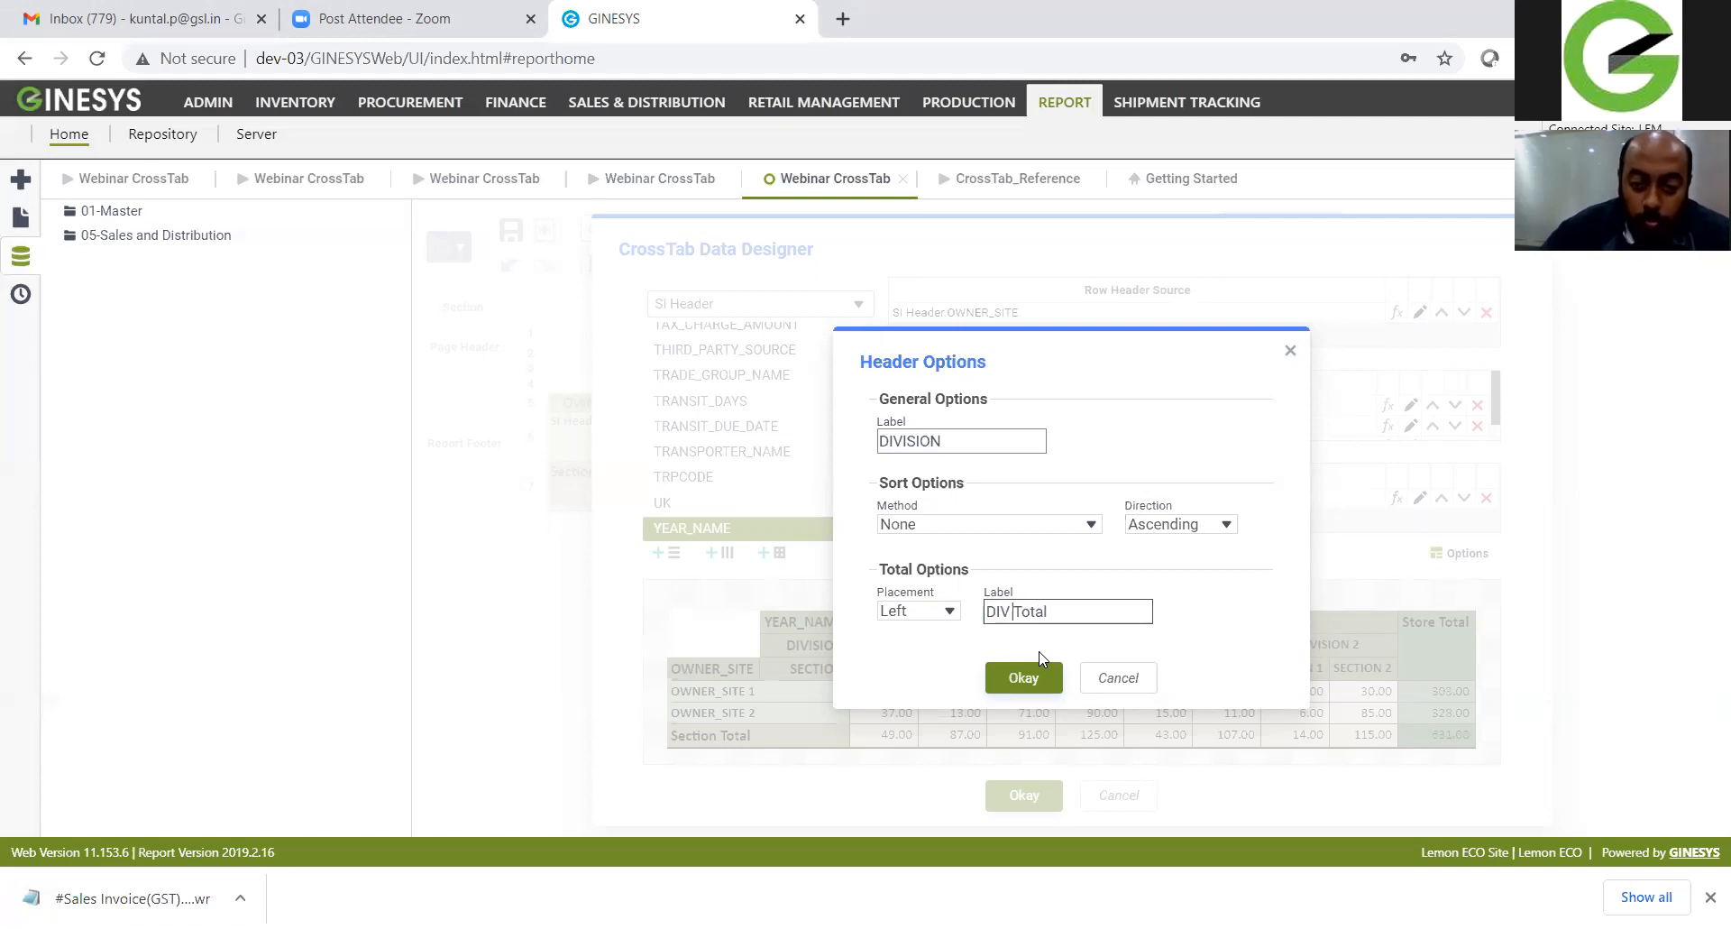
pyautogui.write('Sub')
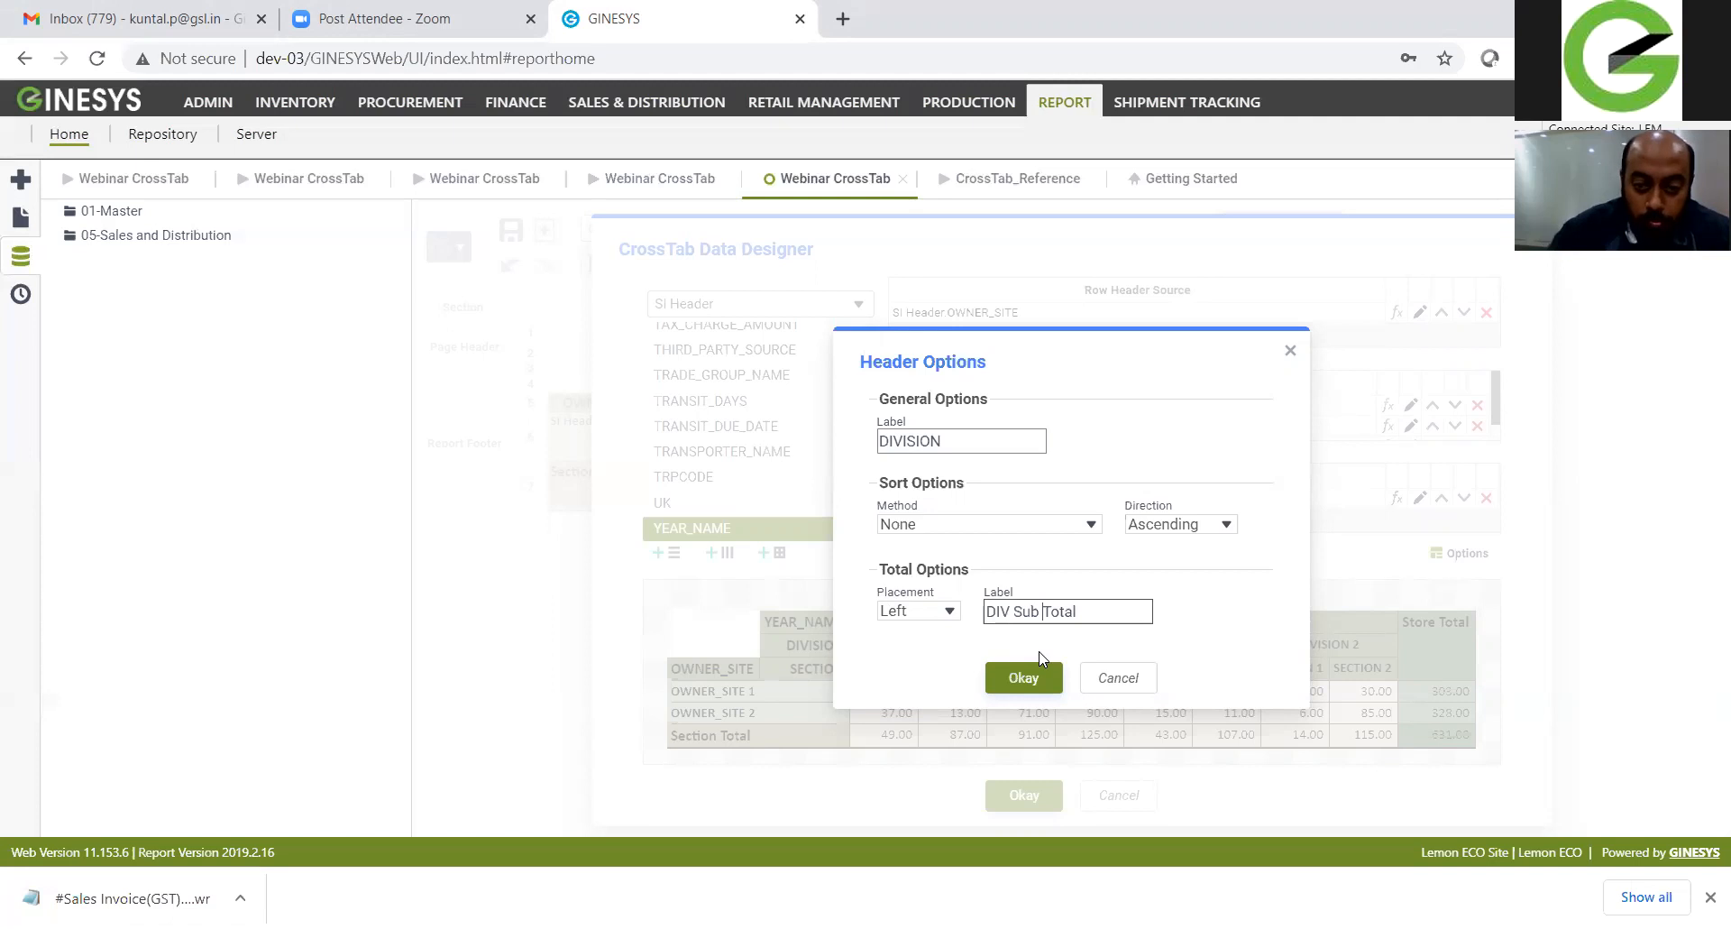
pyautogui.click(1040, 676)
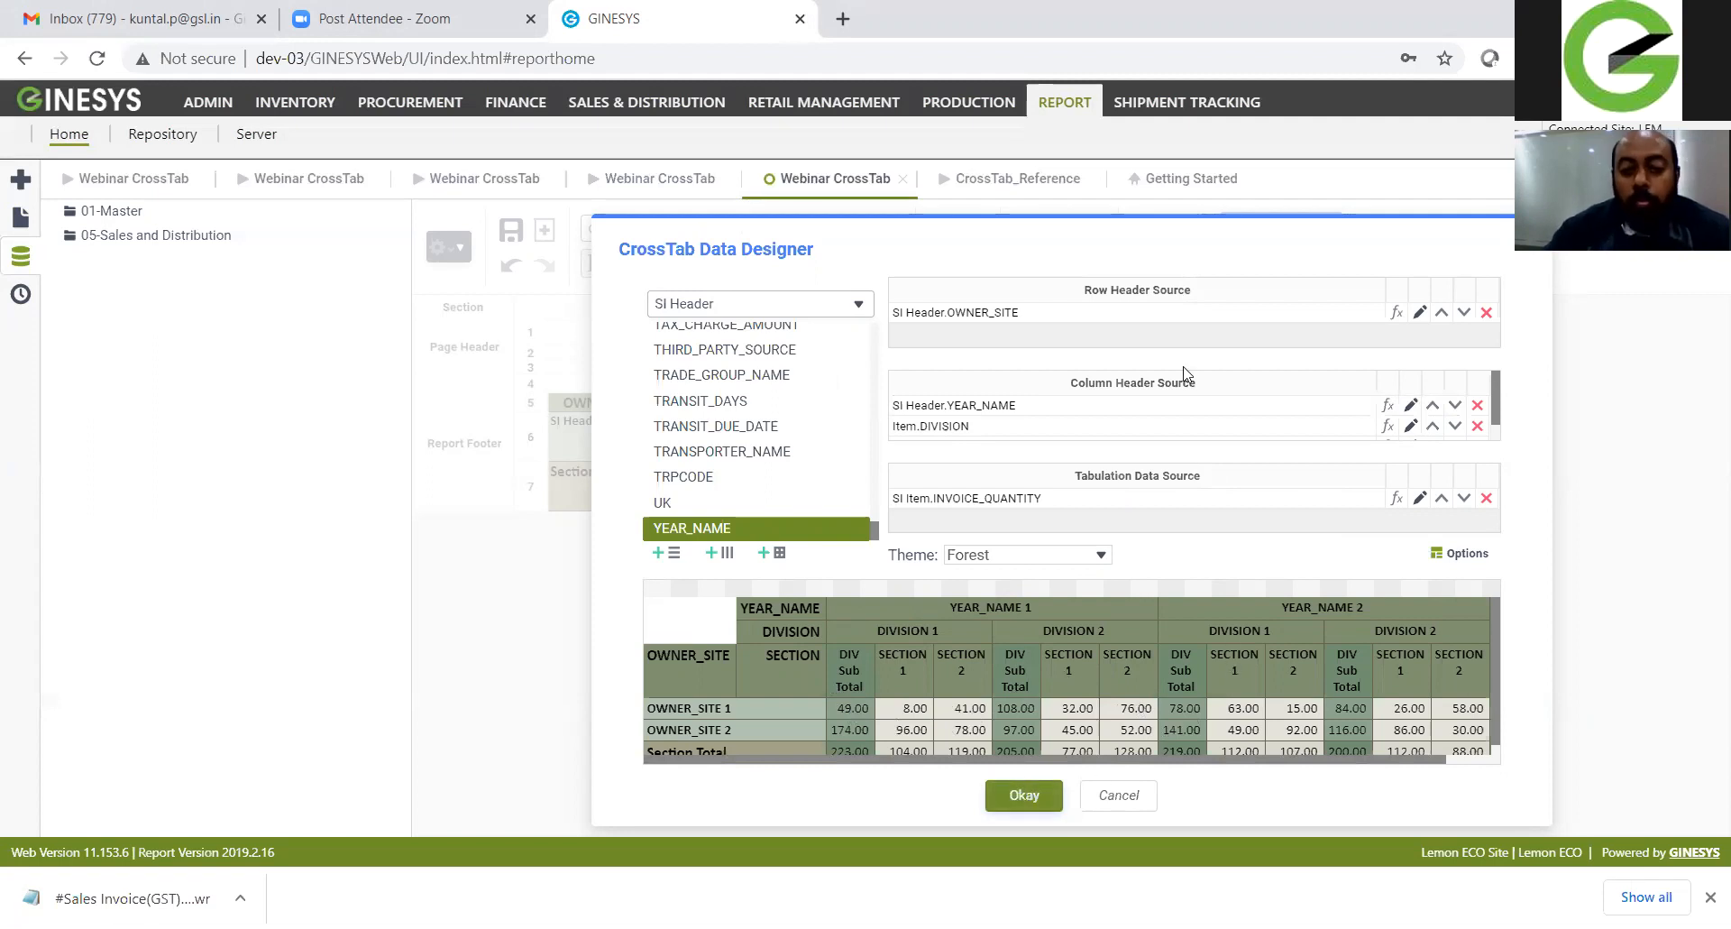
pyautogui.press('Return')
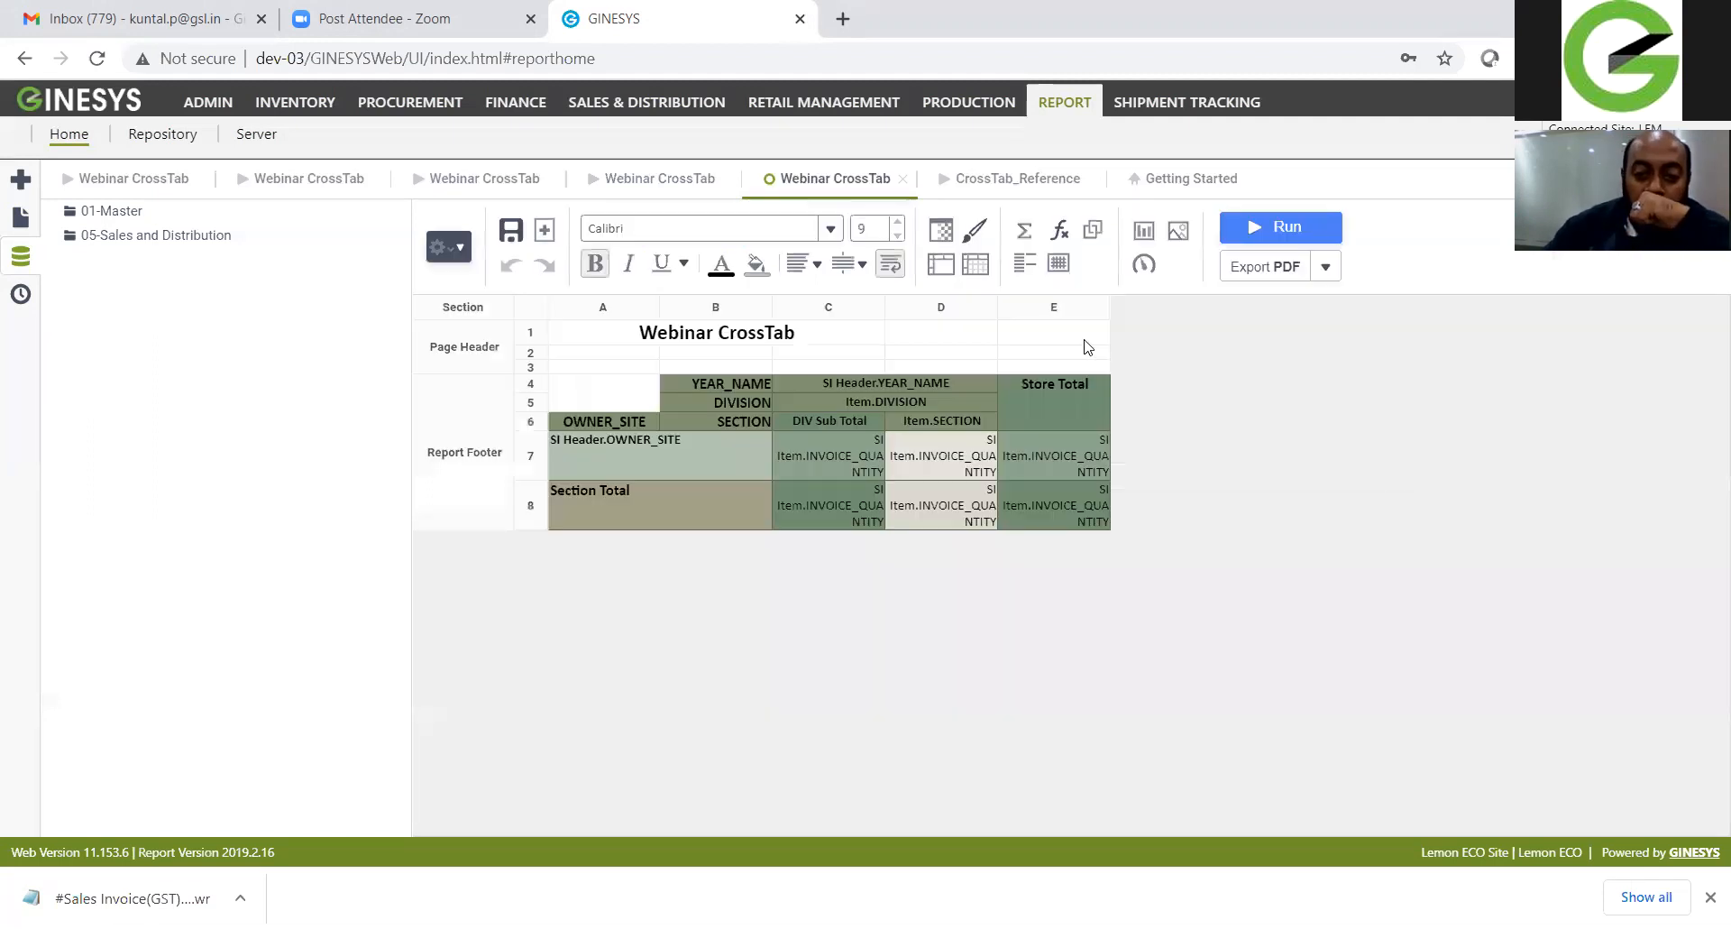
pyautogui.click(1276, 236)
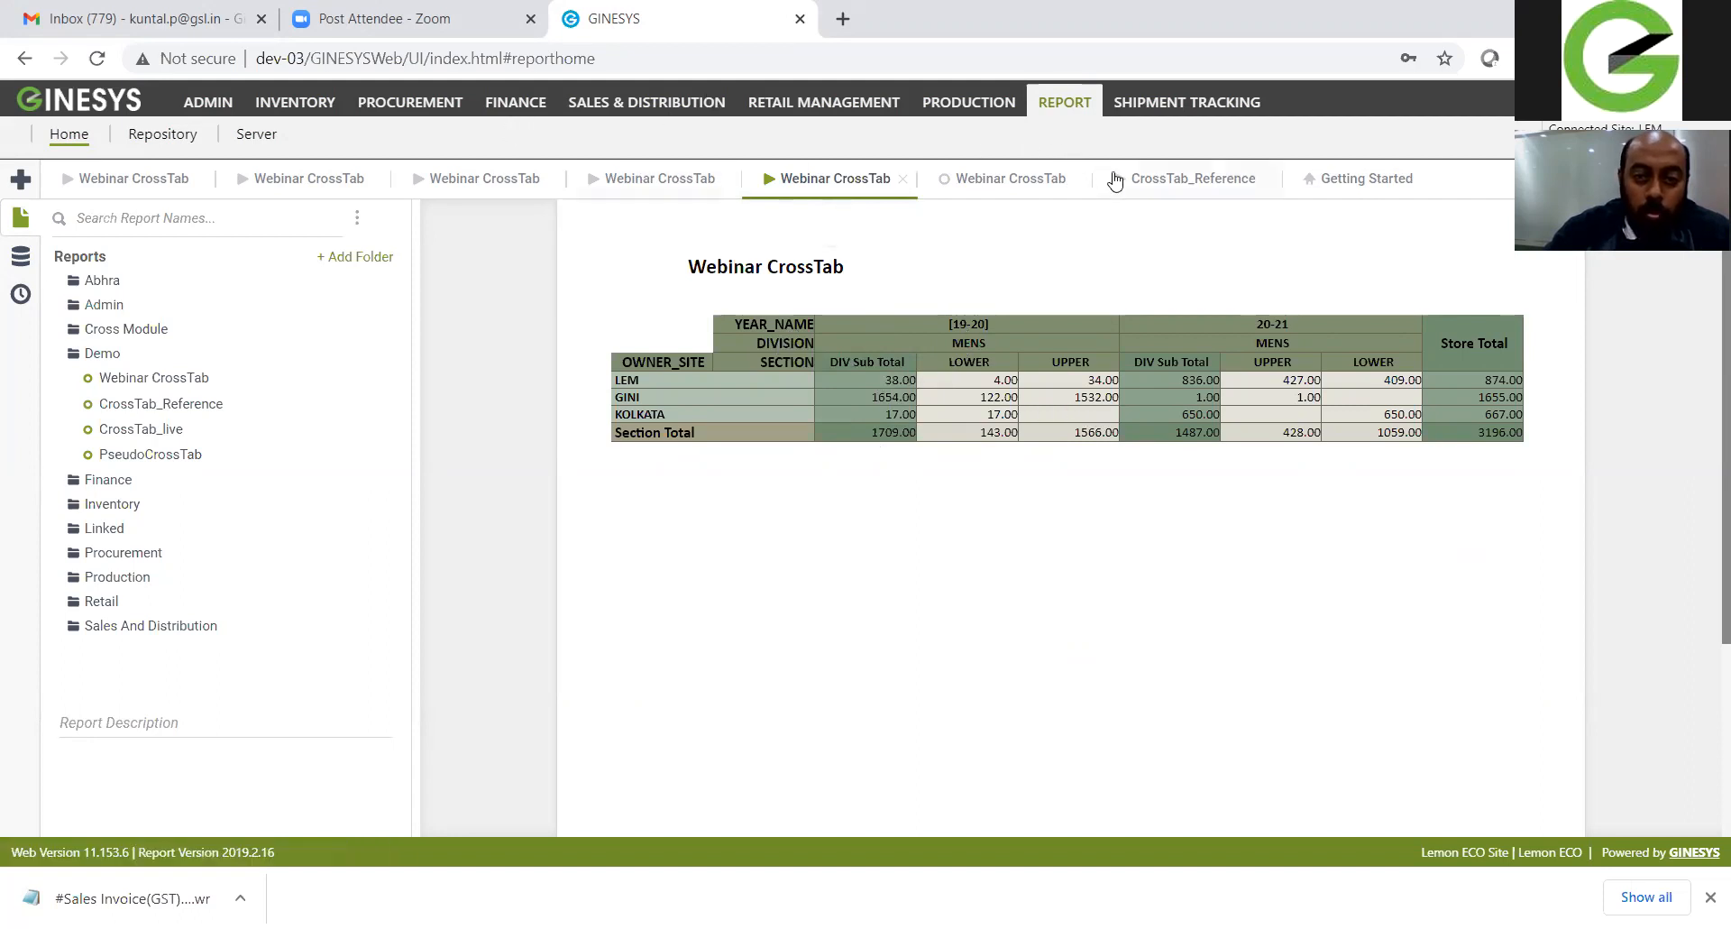
# Step: Examine the layout and totals of the CrossTab_Reference report, and return to the Webinar CrossTab design
pyautogui.click(1170, 184)
pyautogui.moveTo(586, 272); pyautogui.dragTo(640, 333)
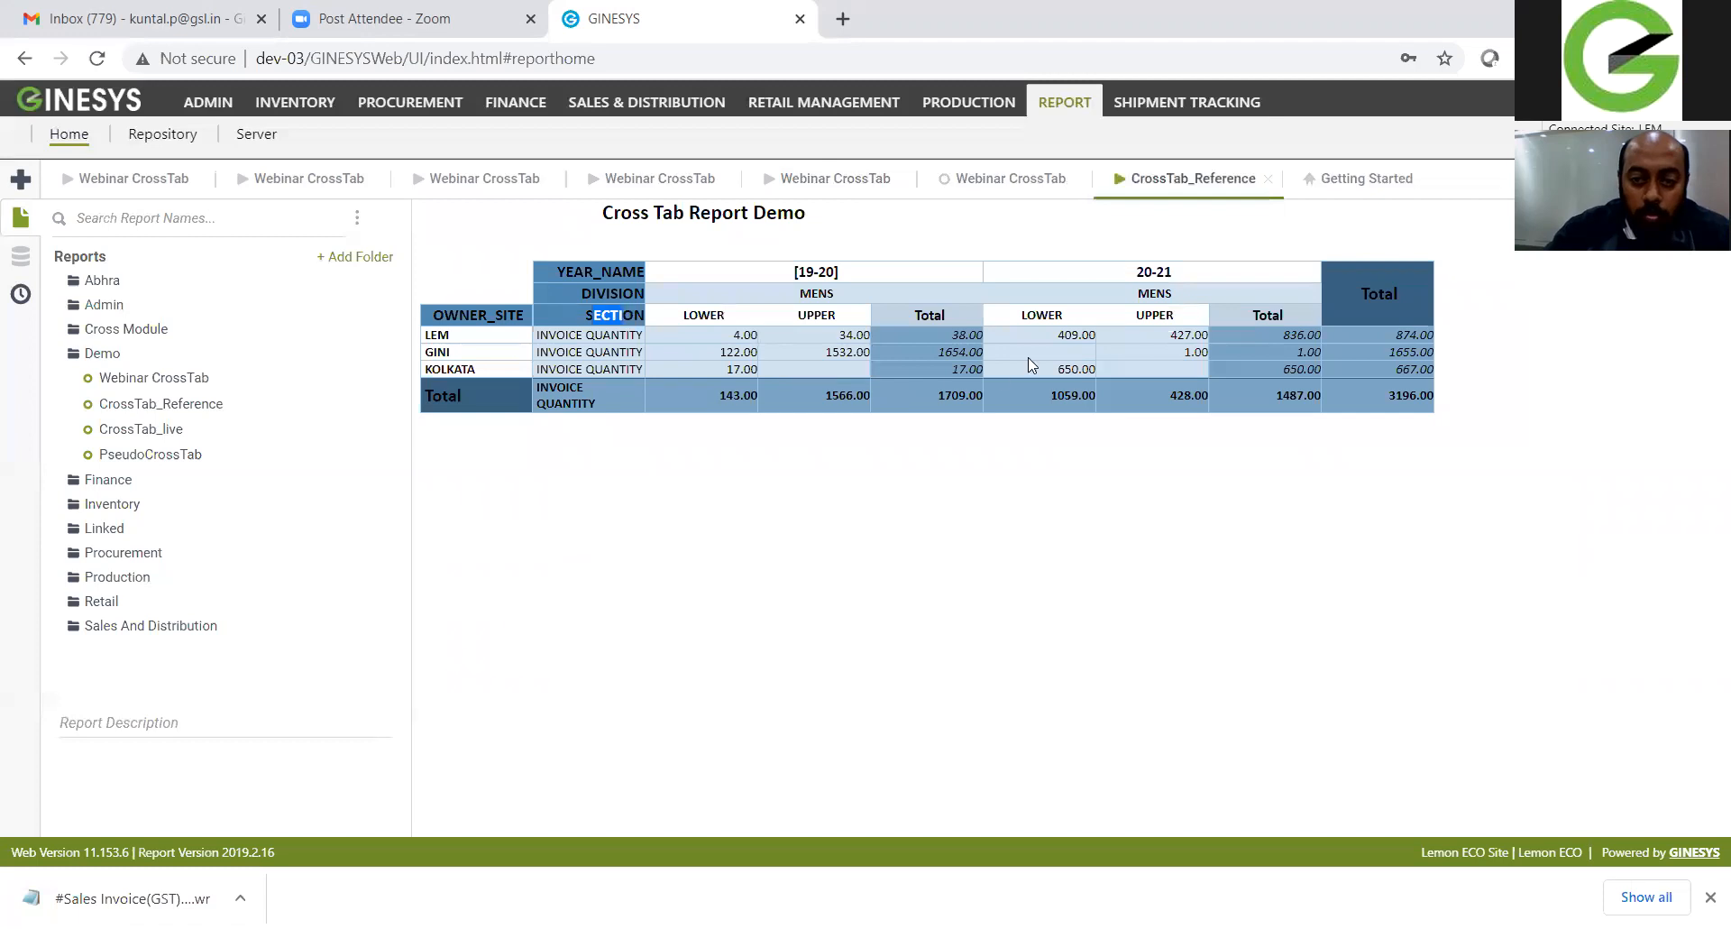
pyautogui.click(1017, 180)
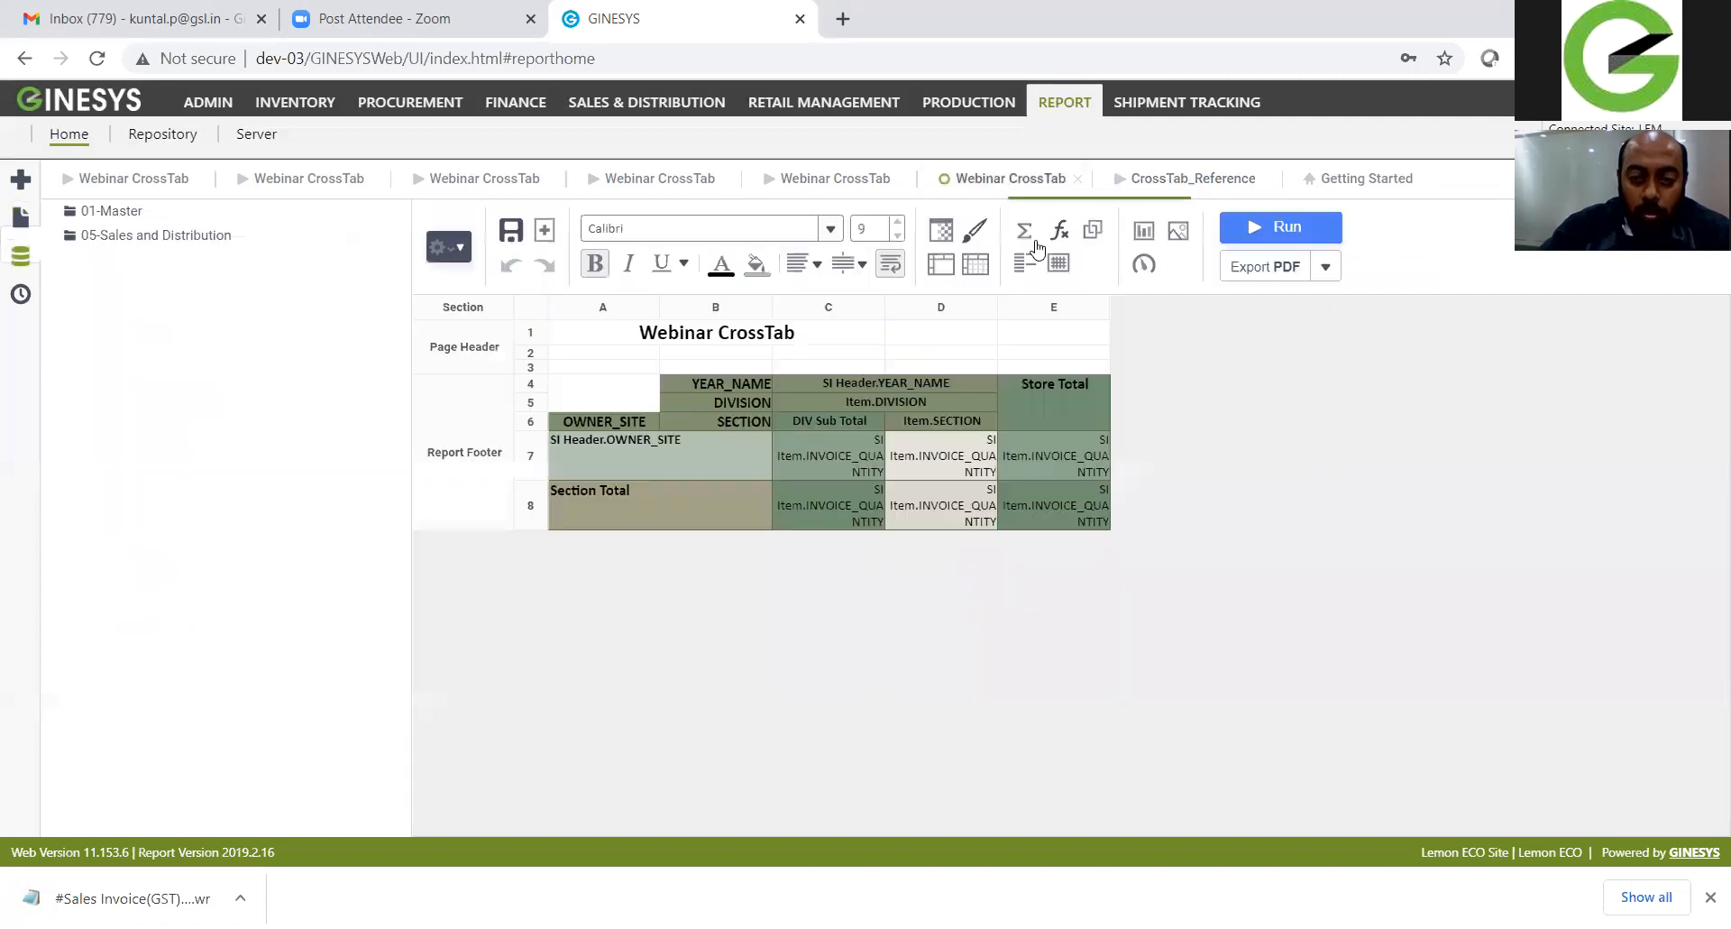
# Step: Make the invoice quantity cell under Item.SECTION in the owner site row bold
pyautogui.click(1072, 380)
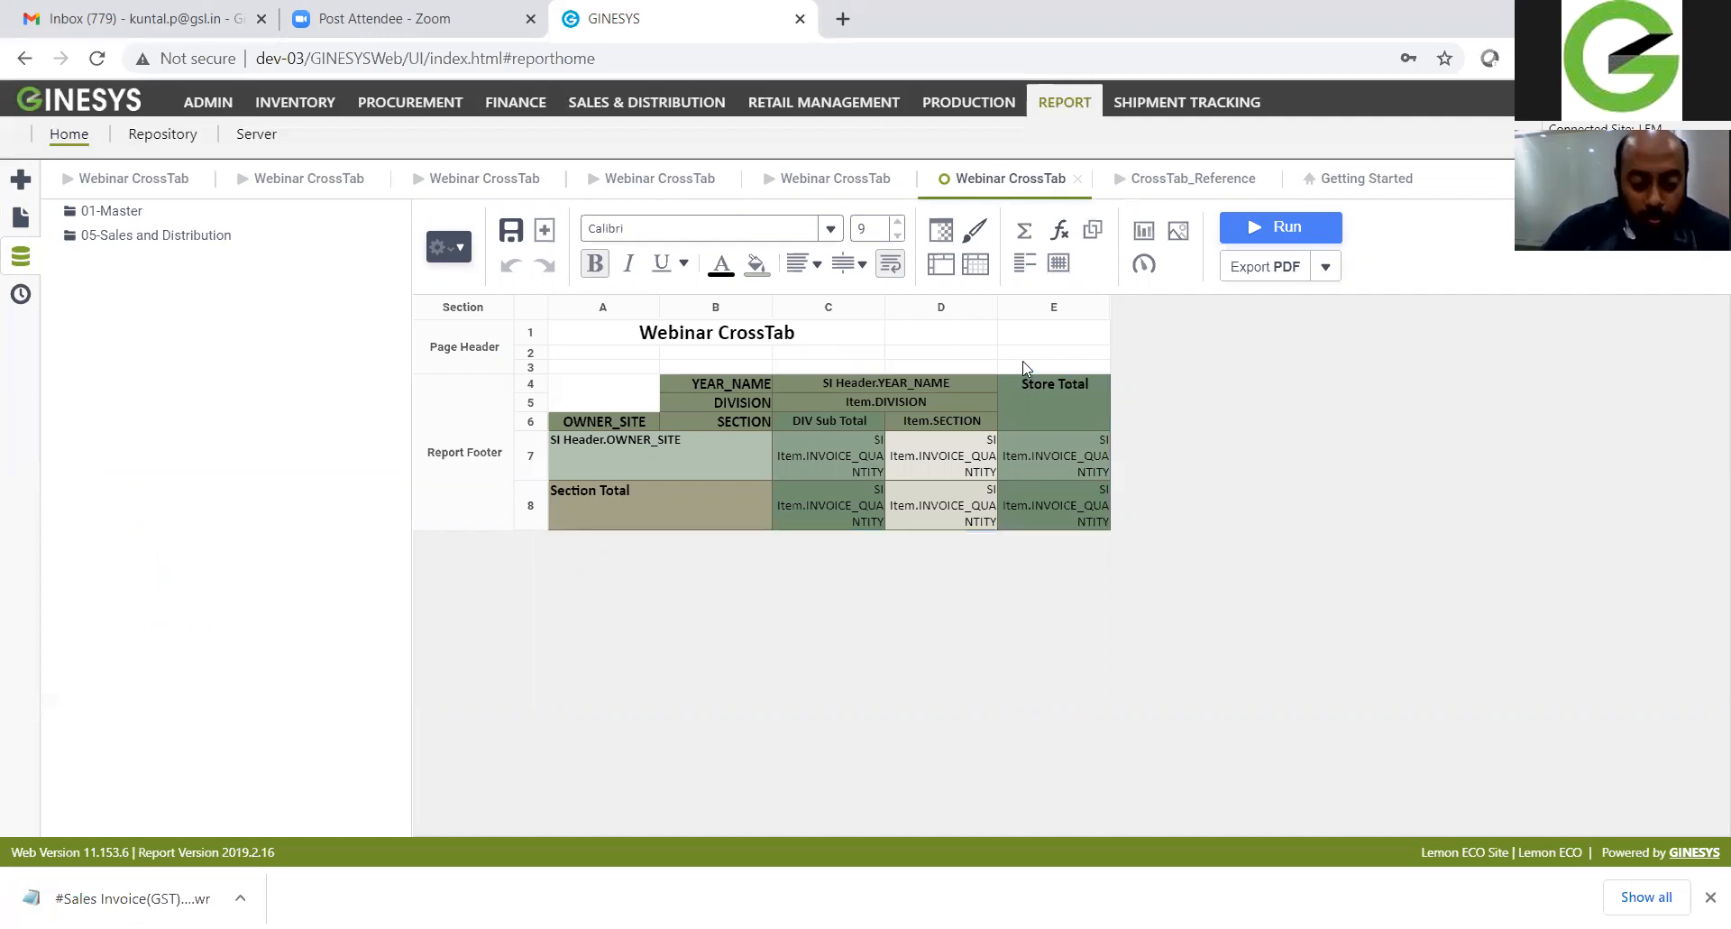
pyautogui.click(978, 455)
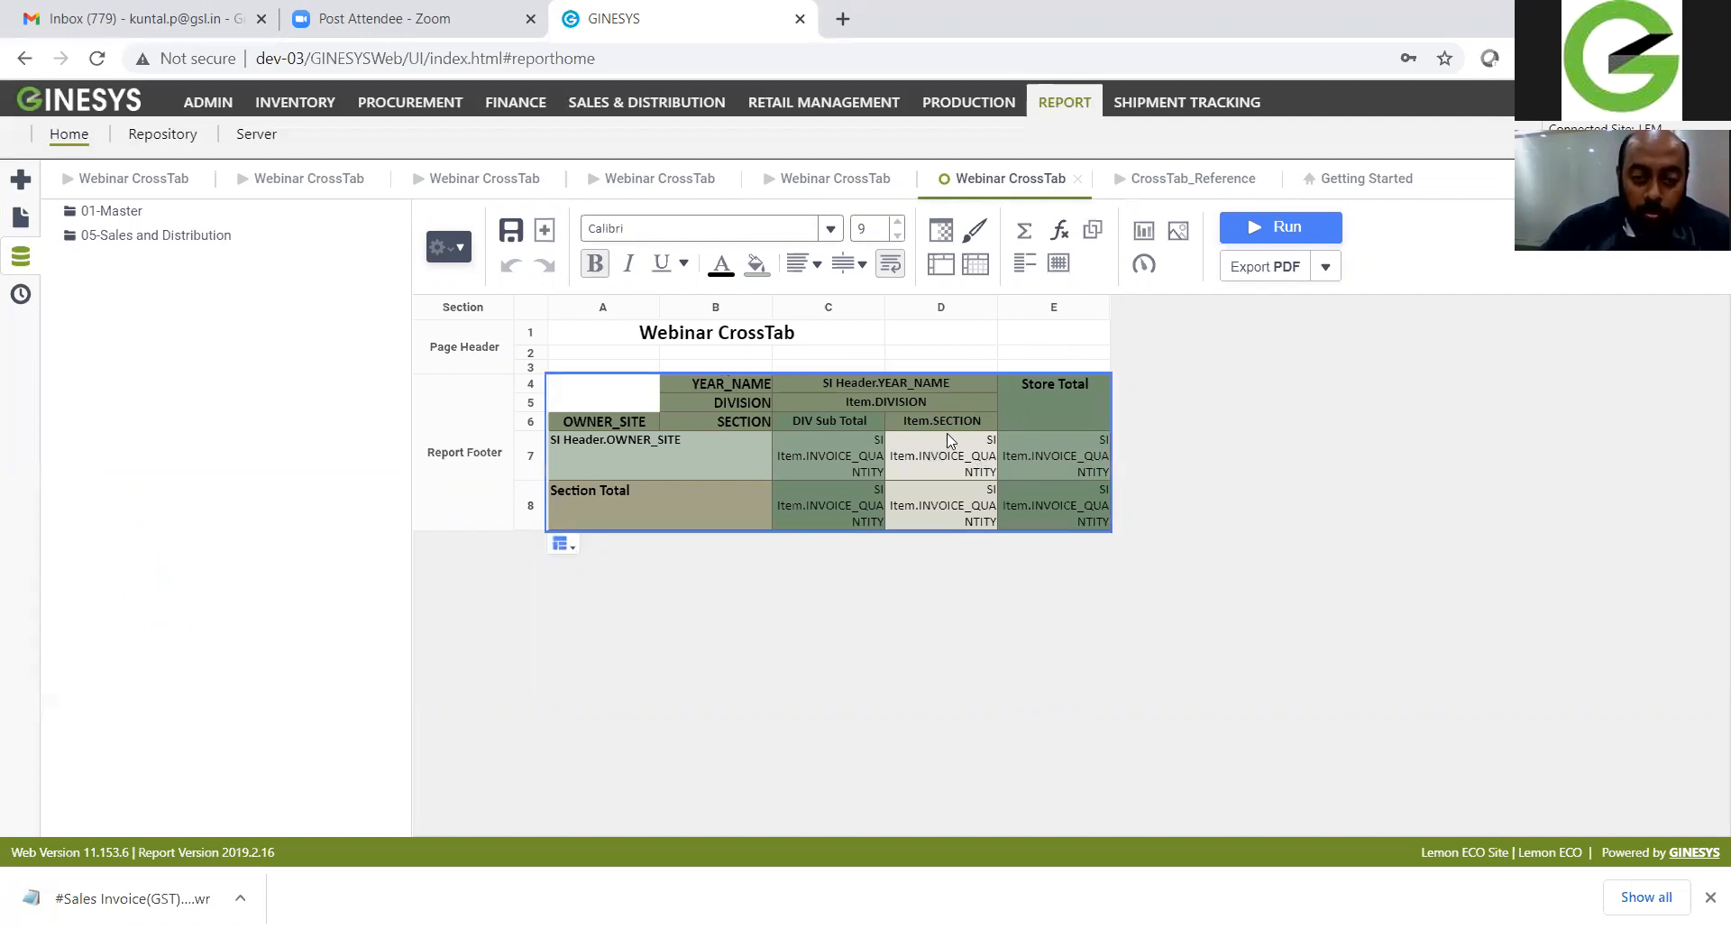
pyautogui.click(912, 449)
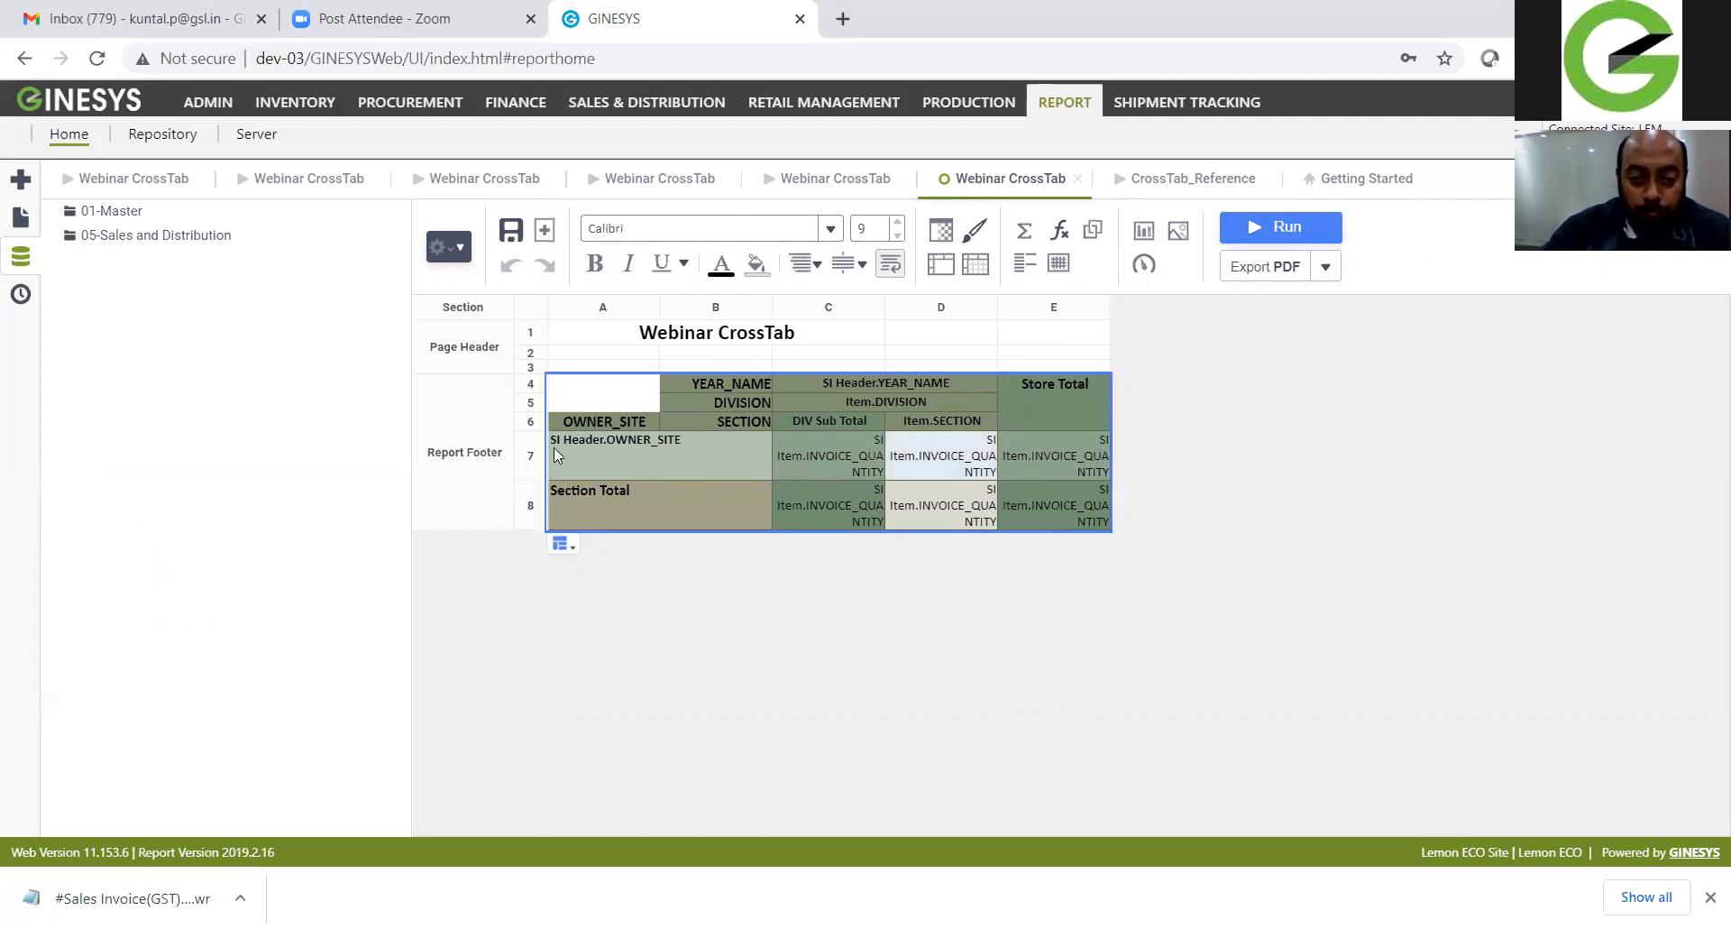
pyautogui.click(696, 454)
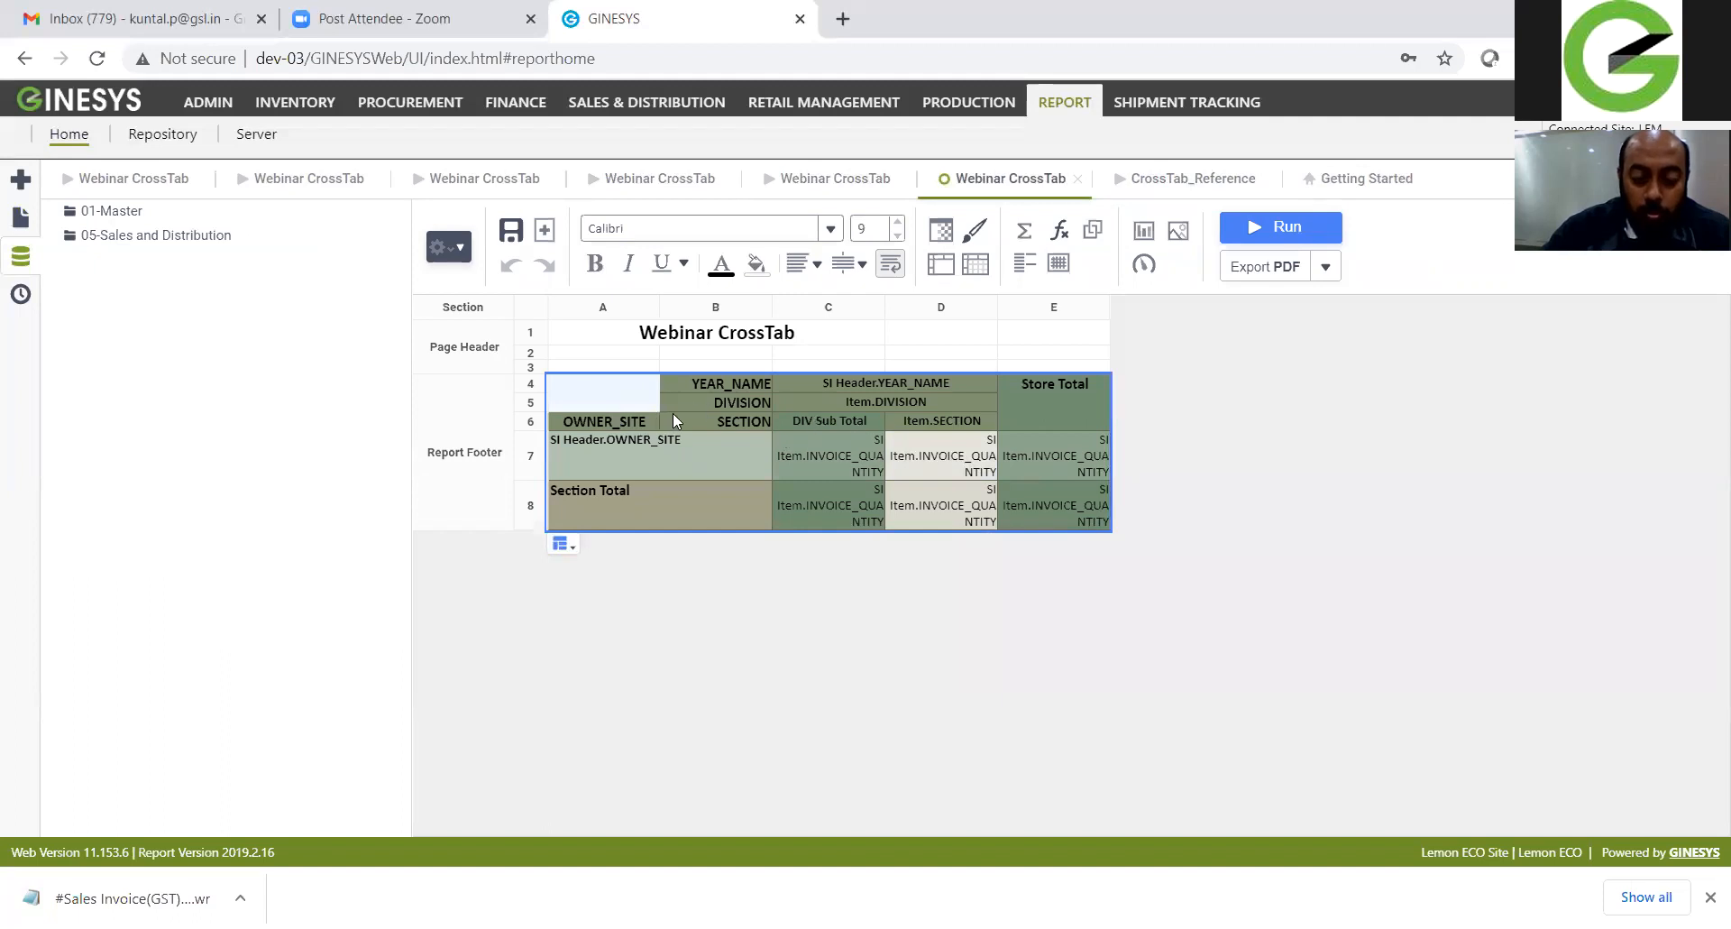
pyautogui.click(940, 465)
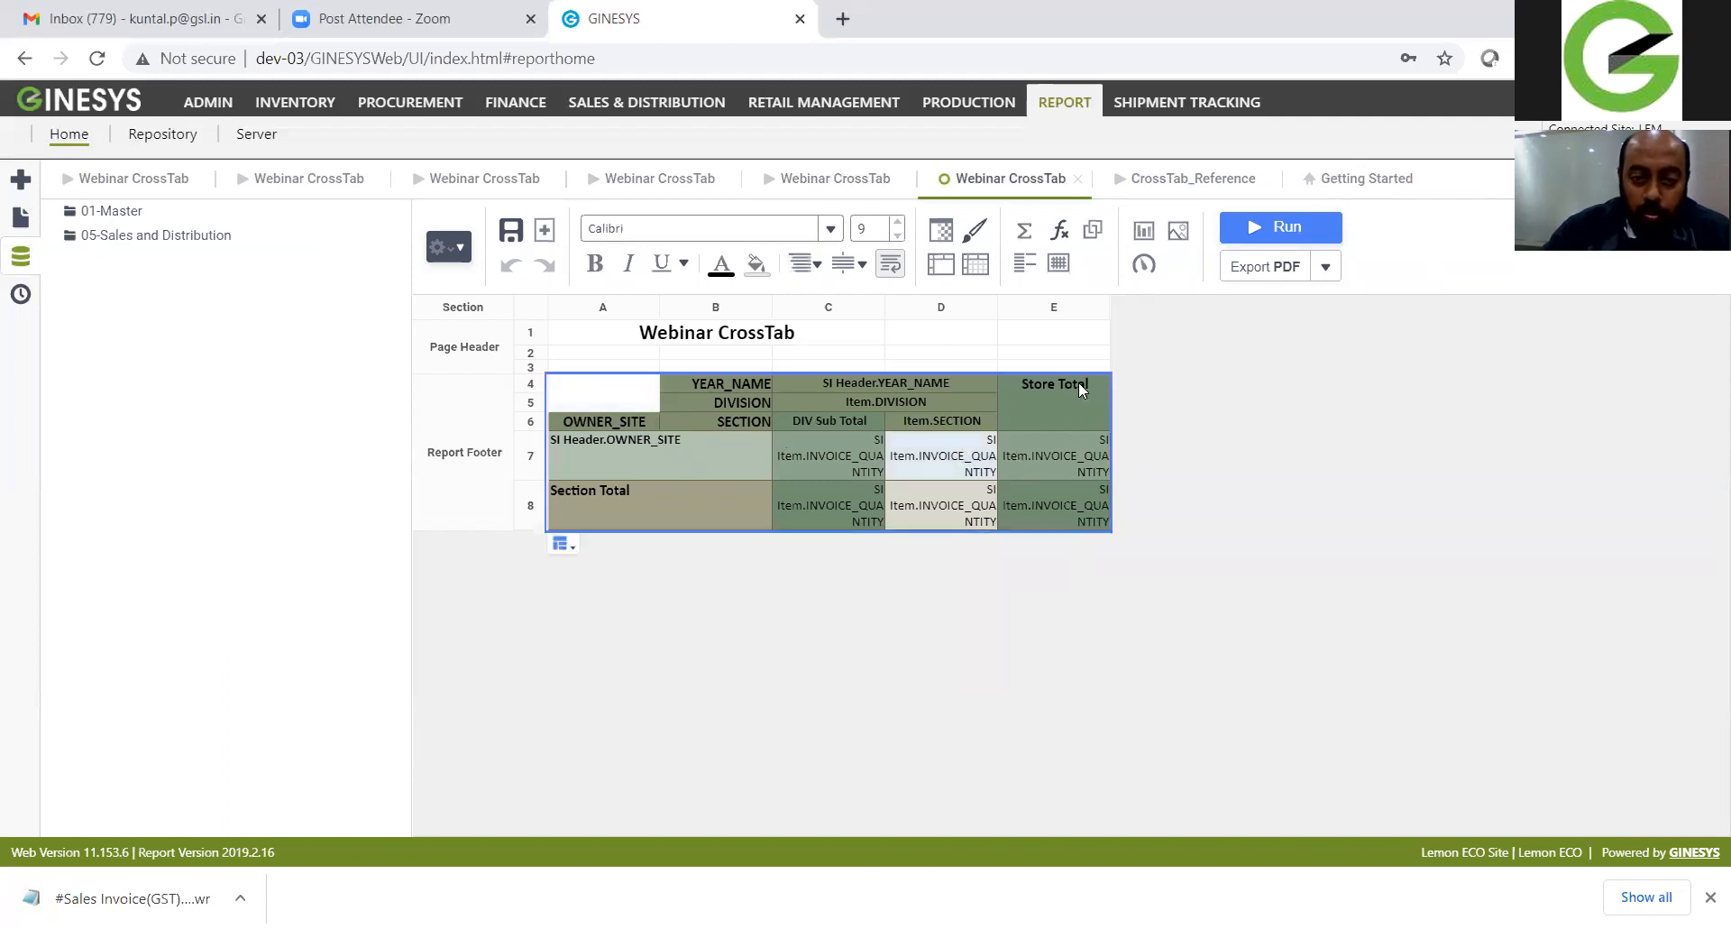
pyautogui.click(926, 463)
pyautogui.click(942, 464)
pyautogui.click(1000, 371)
pyautogui.click(955, 462)
pyautogui.click(594, 263)
# Step: Make the quantity cells of the Section Total row and the owner site row's Store Total cell bold
pyautogui.click(793, 376)
pyautogui.moveTo(855, 525); pyautogui.dragTo(1033, 499)
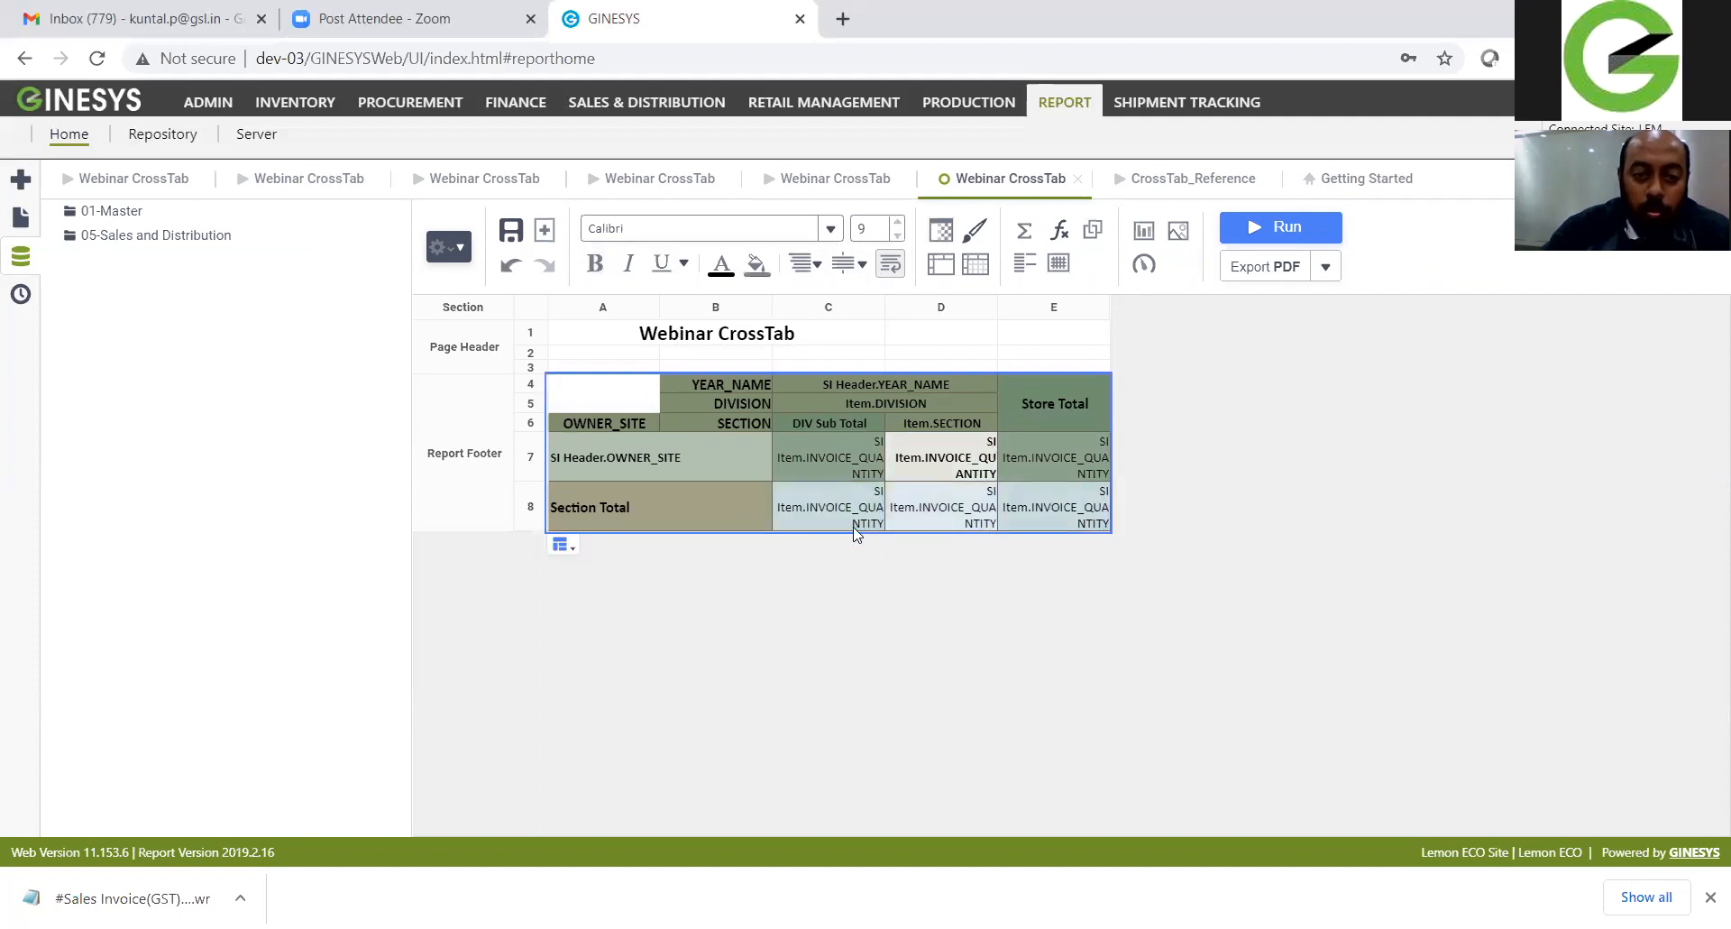
pyautogui.click(595, 270)
pyautogui.click(1067, 467)
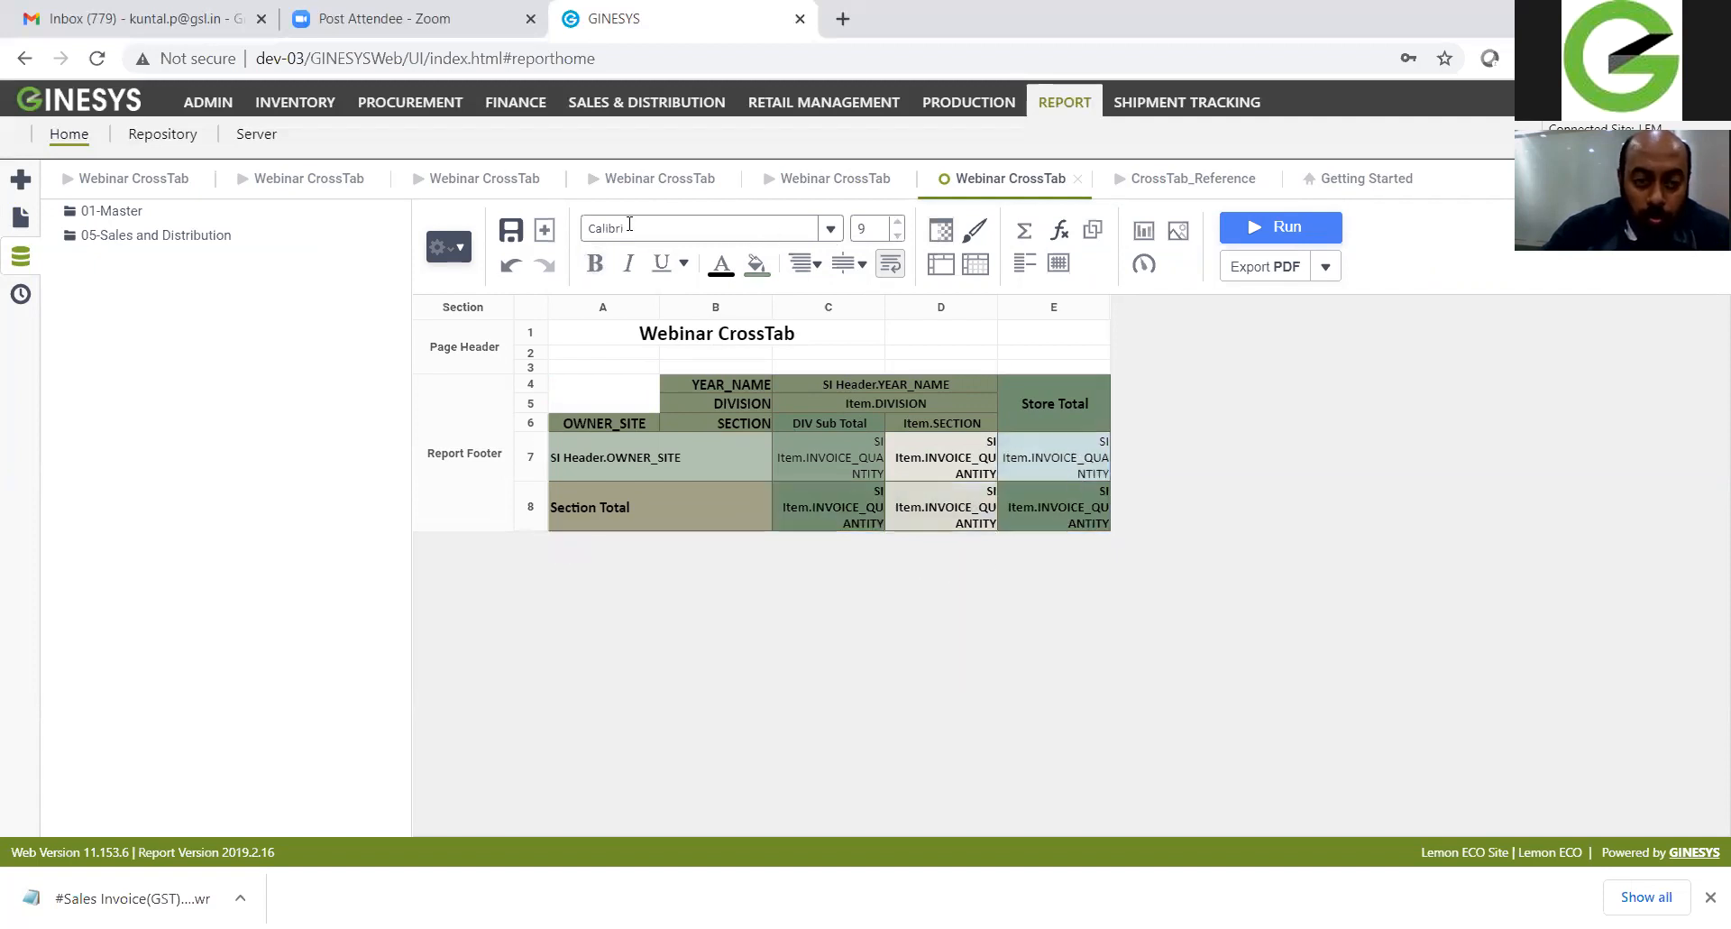
pyautogui.click(597, 265)
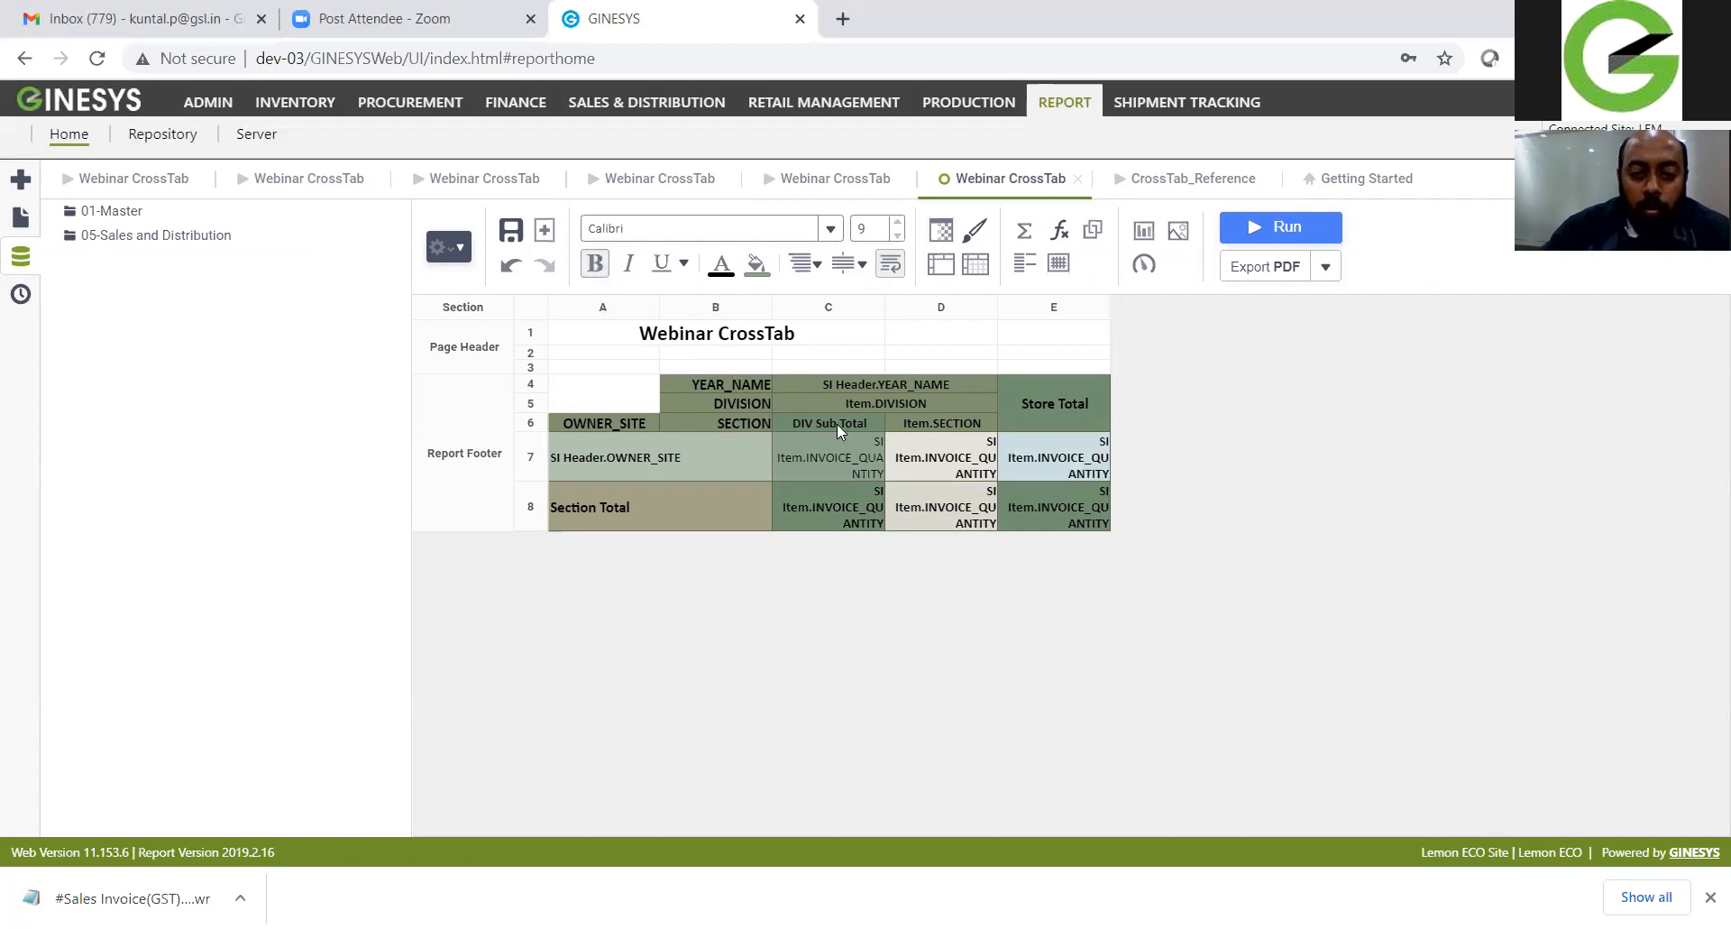
# Step: Remove the bold formatting from the invoice quantity cell under Item.SECTION in the owner site row
pyautogui.click(964, 479)
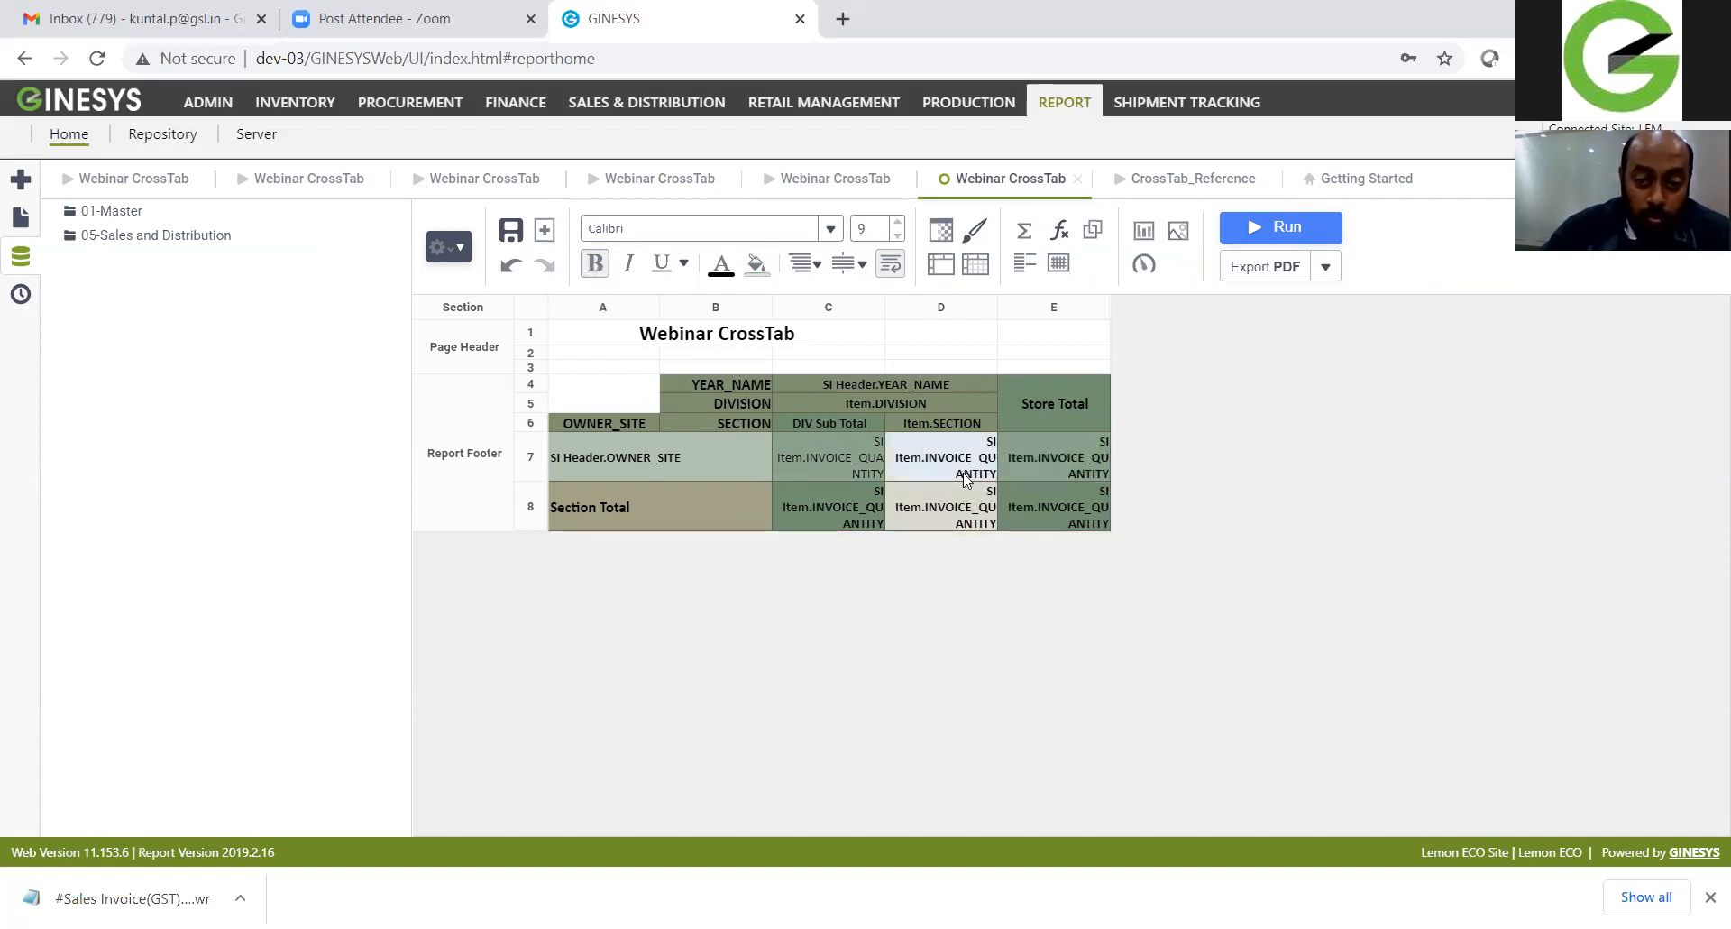
pyautogui.hotkey('ctrl', 'b')
pyautogui.press('Escape')
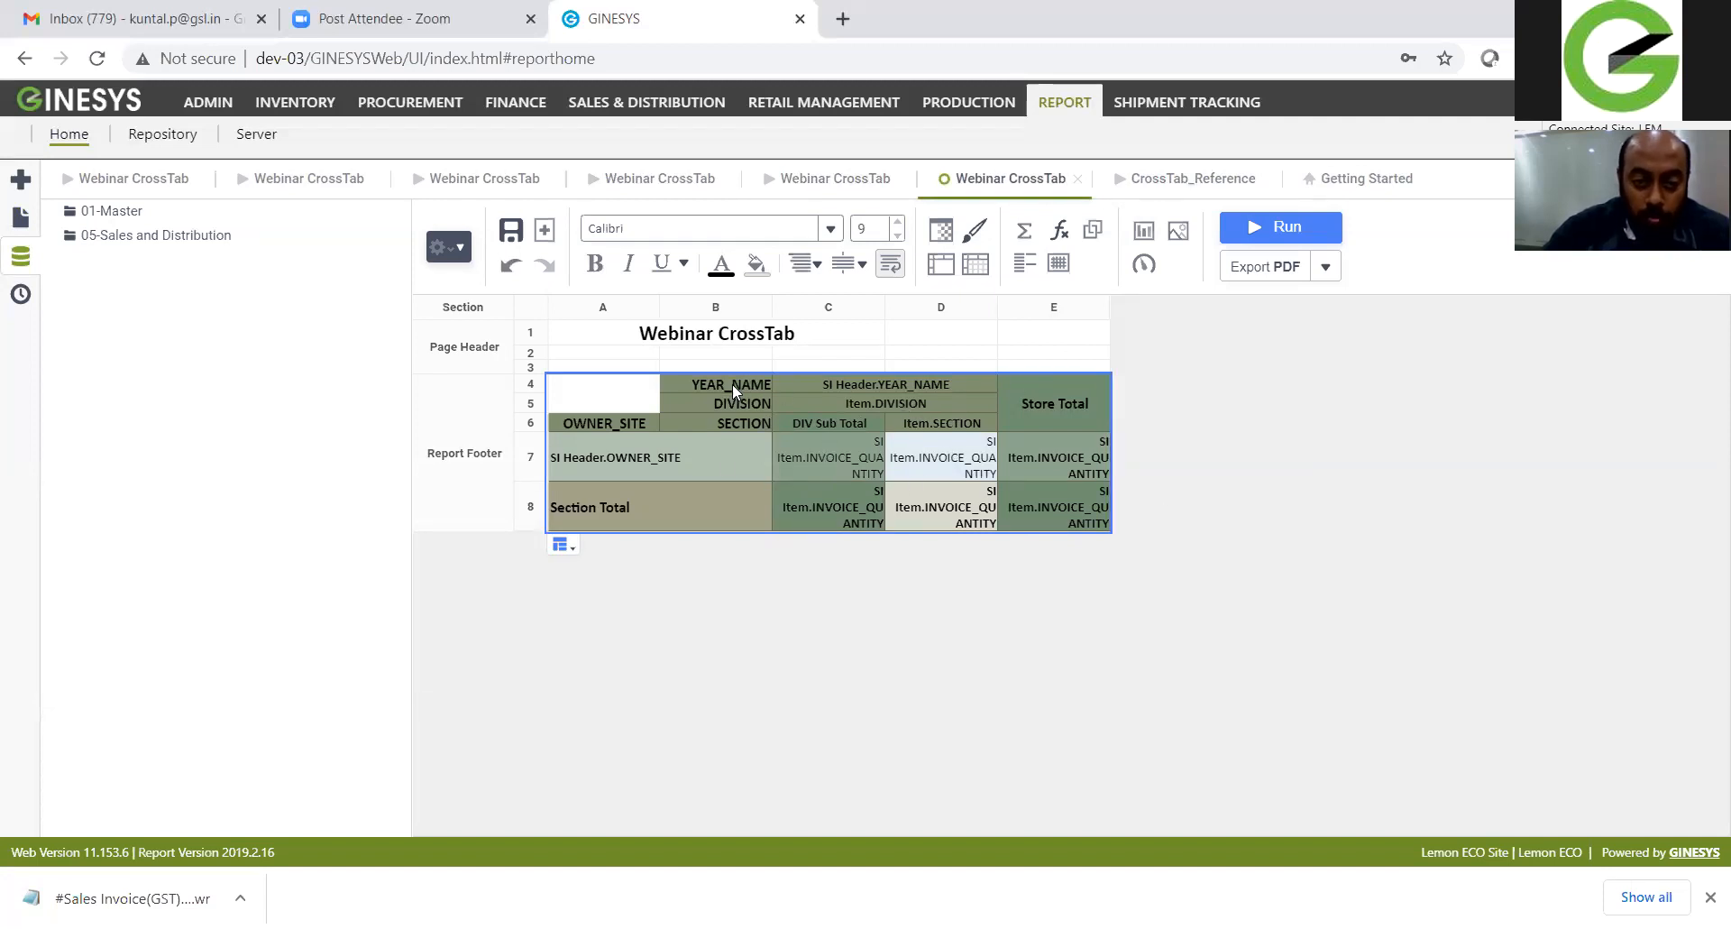
# Step: Reopen the crosstab for editing and set the grand total column's placement to None in its options
pyautogui.click(831, 437)
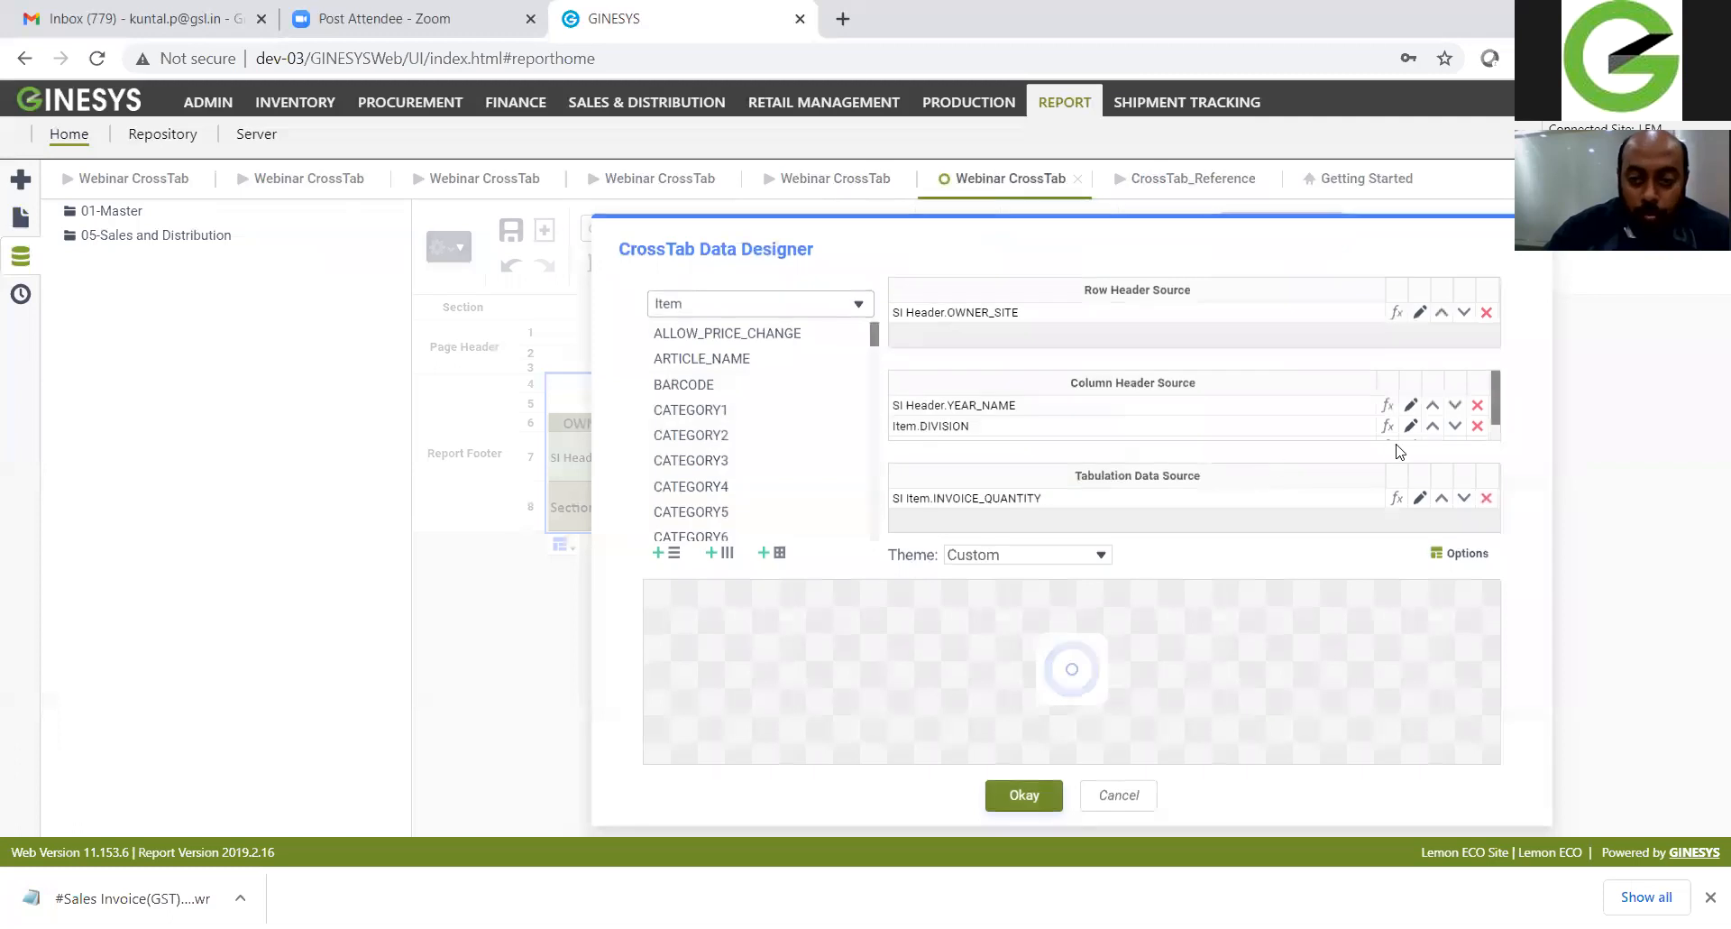
pyautogui.click(1467, 554)
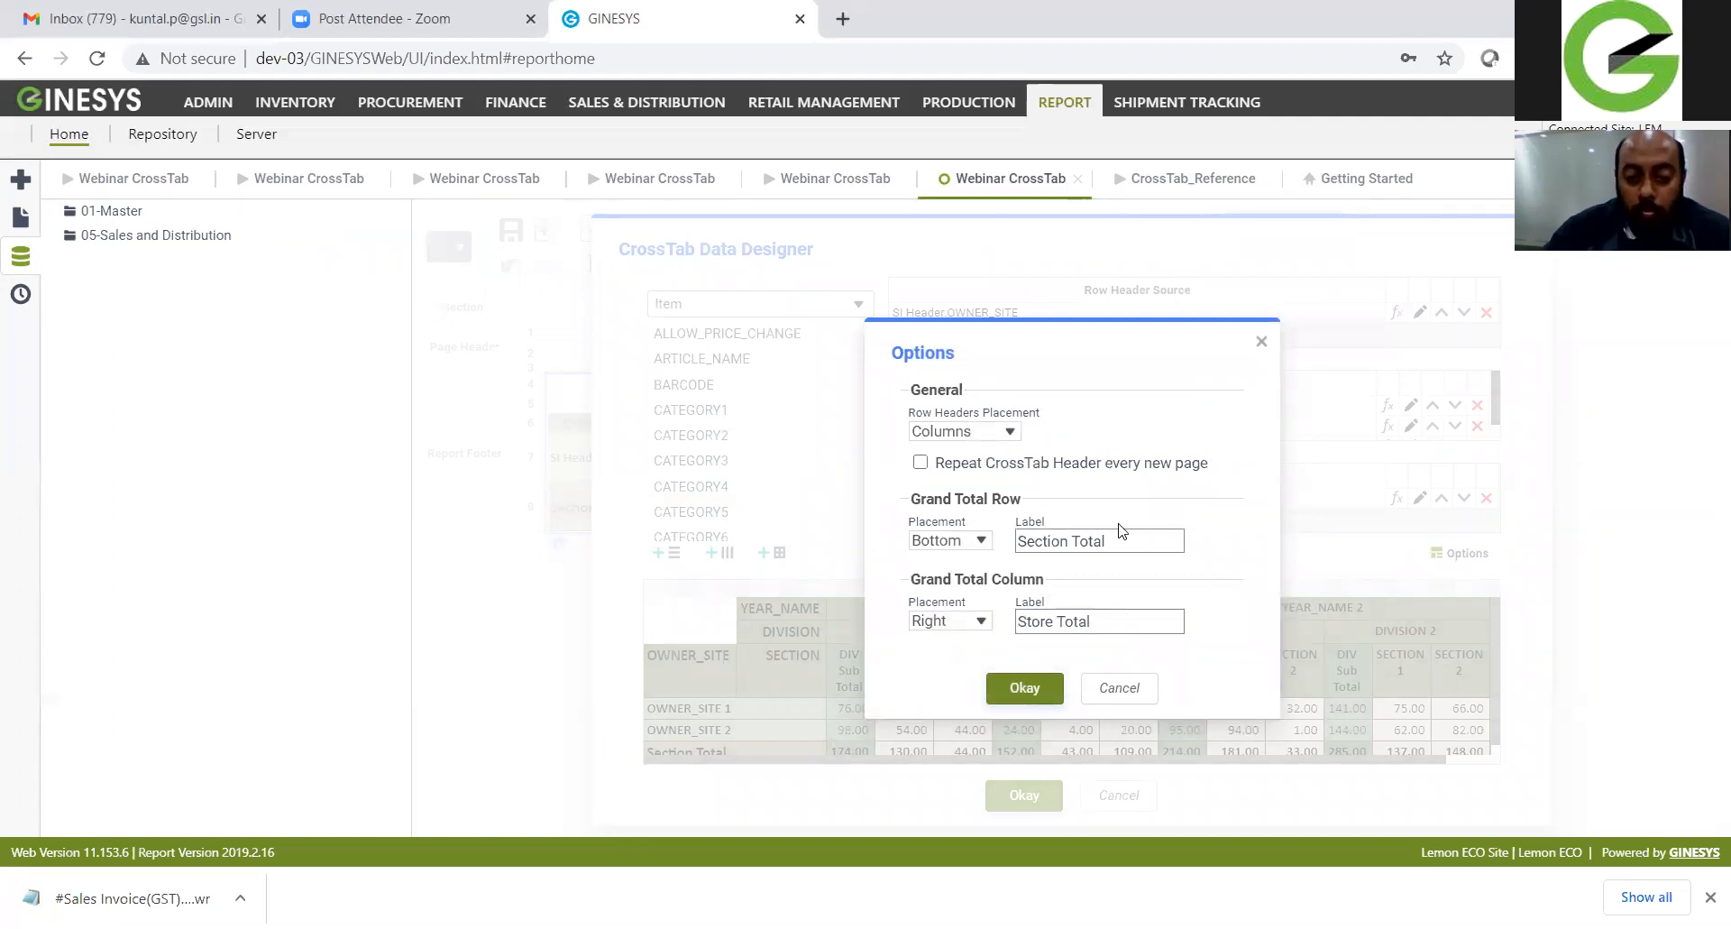
pyautogui.click(981, 622)
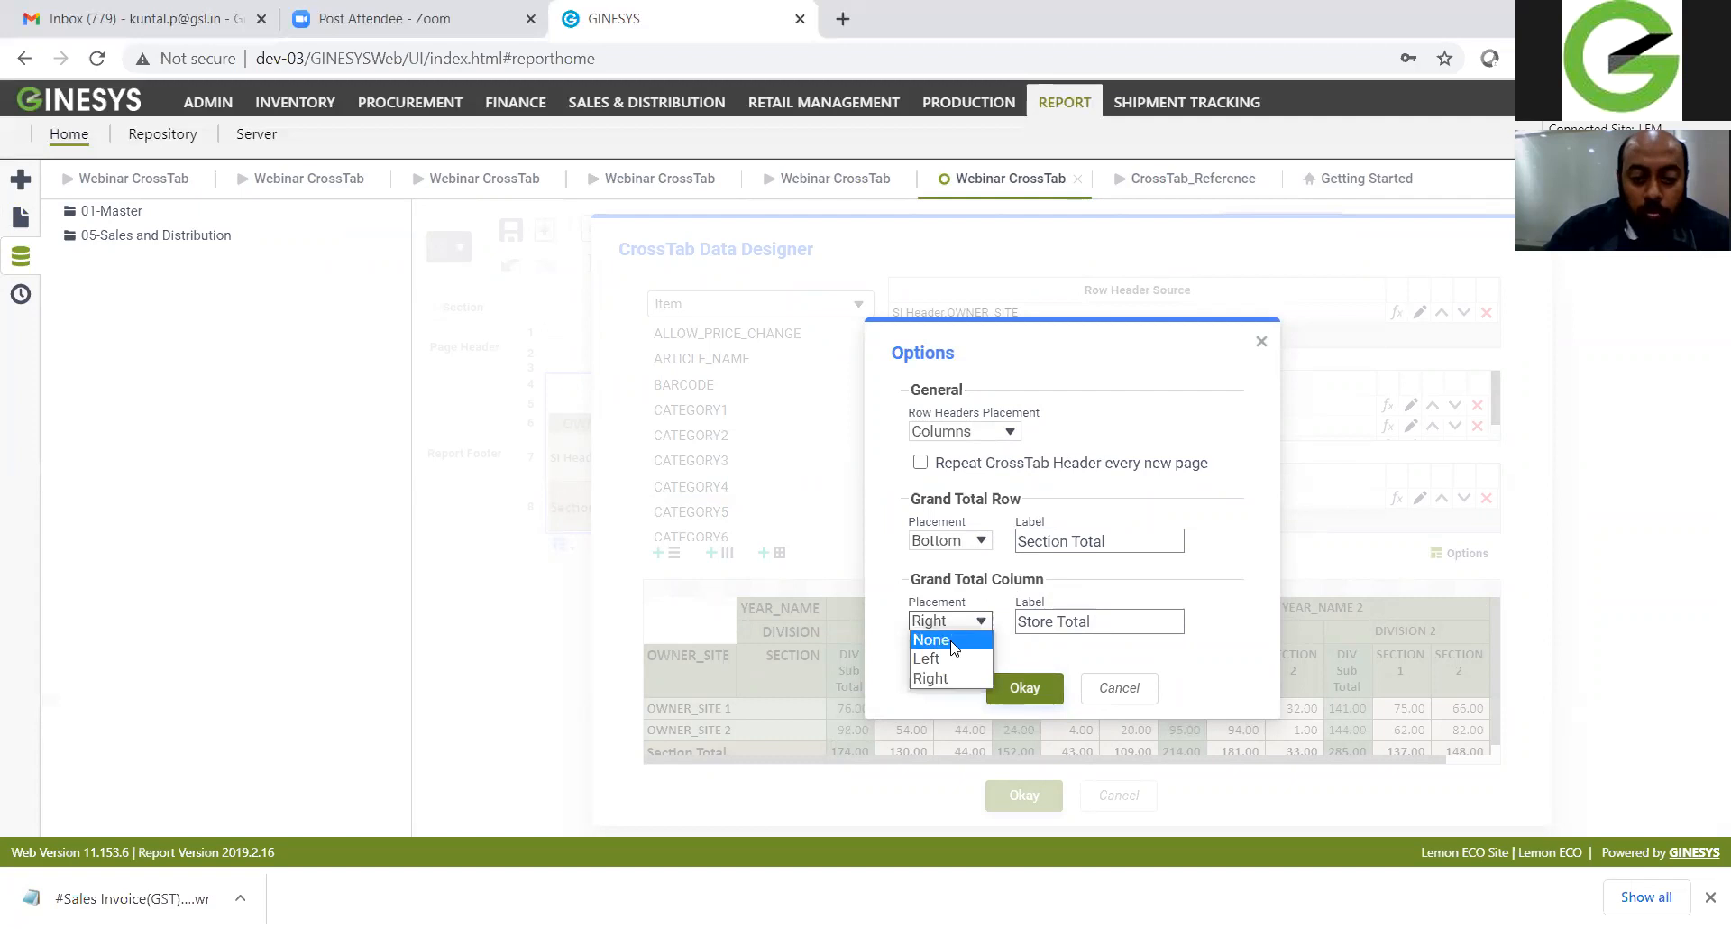
pyautogui.click(952, 642)
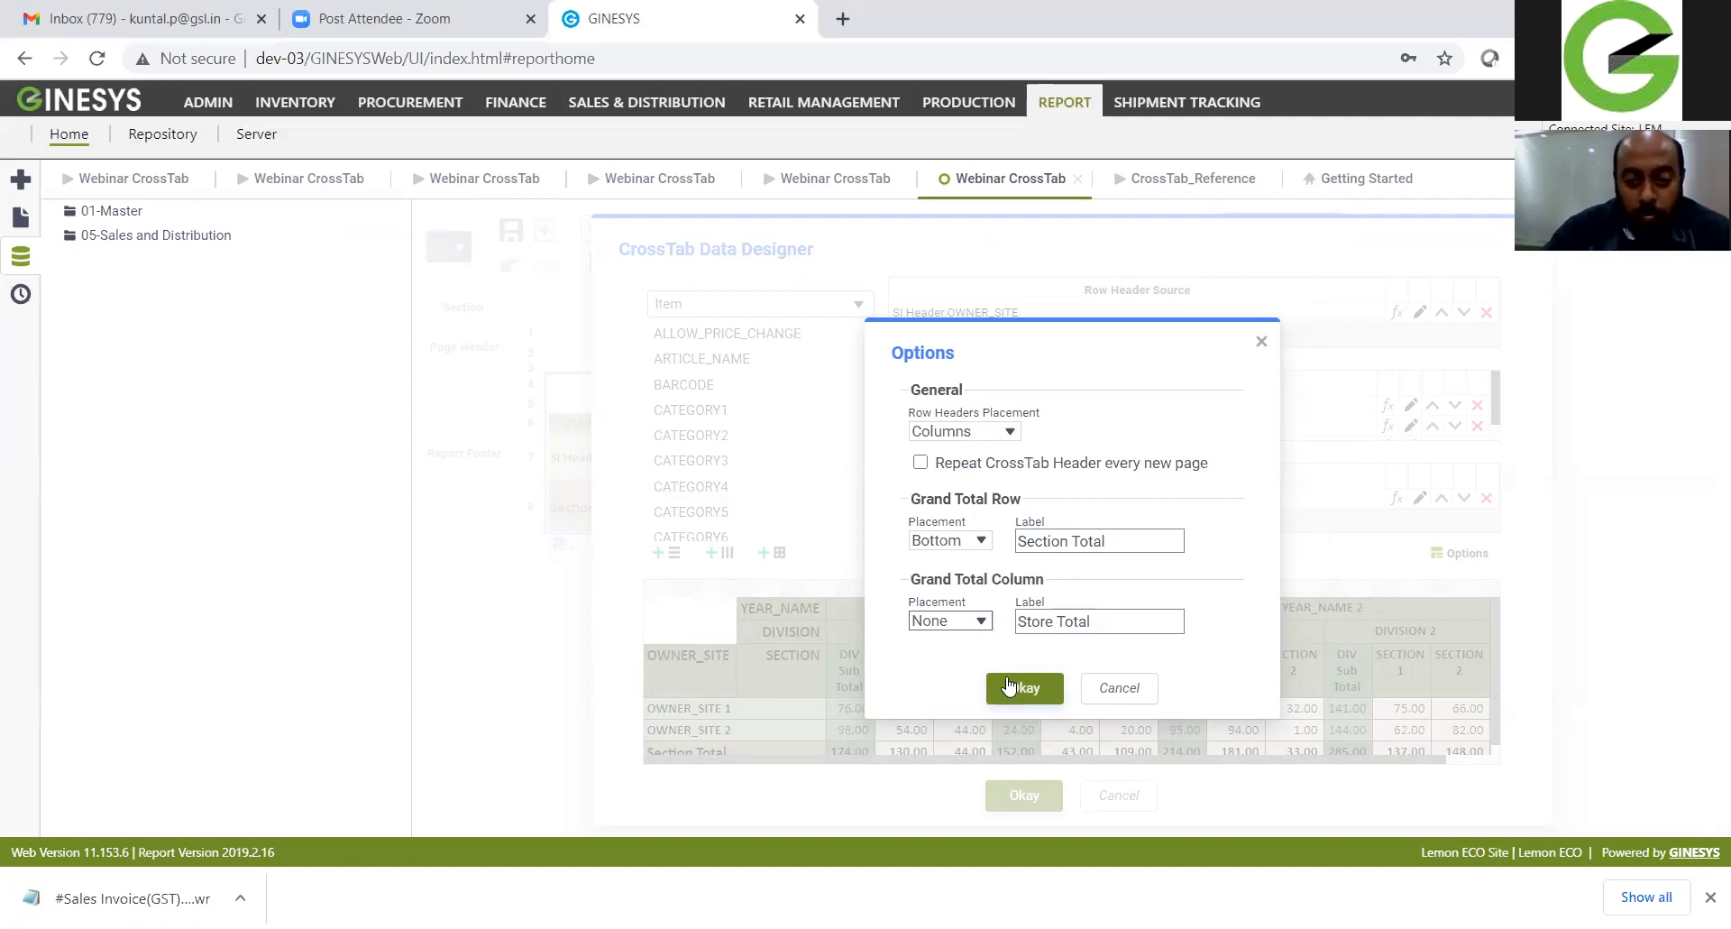
pyautogui.click(985, 626)
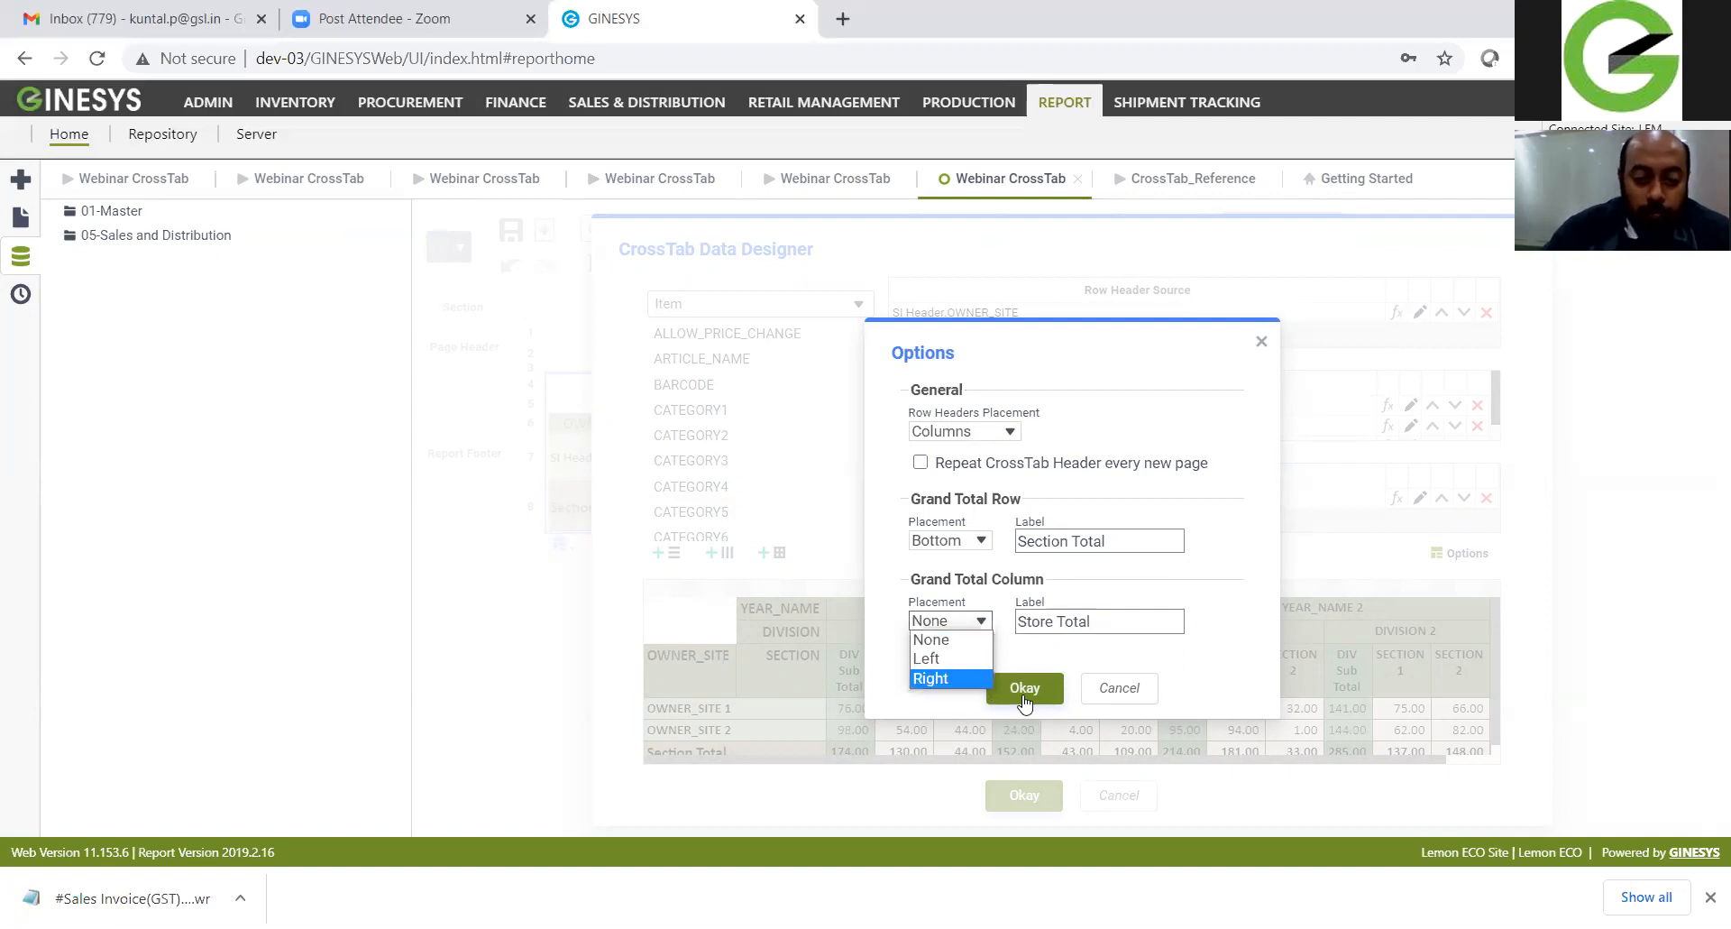
# Step: Enable repeating the CrossTab header on every new page and confirm the crosstab options
pyautogui.click(962, 547)
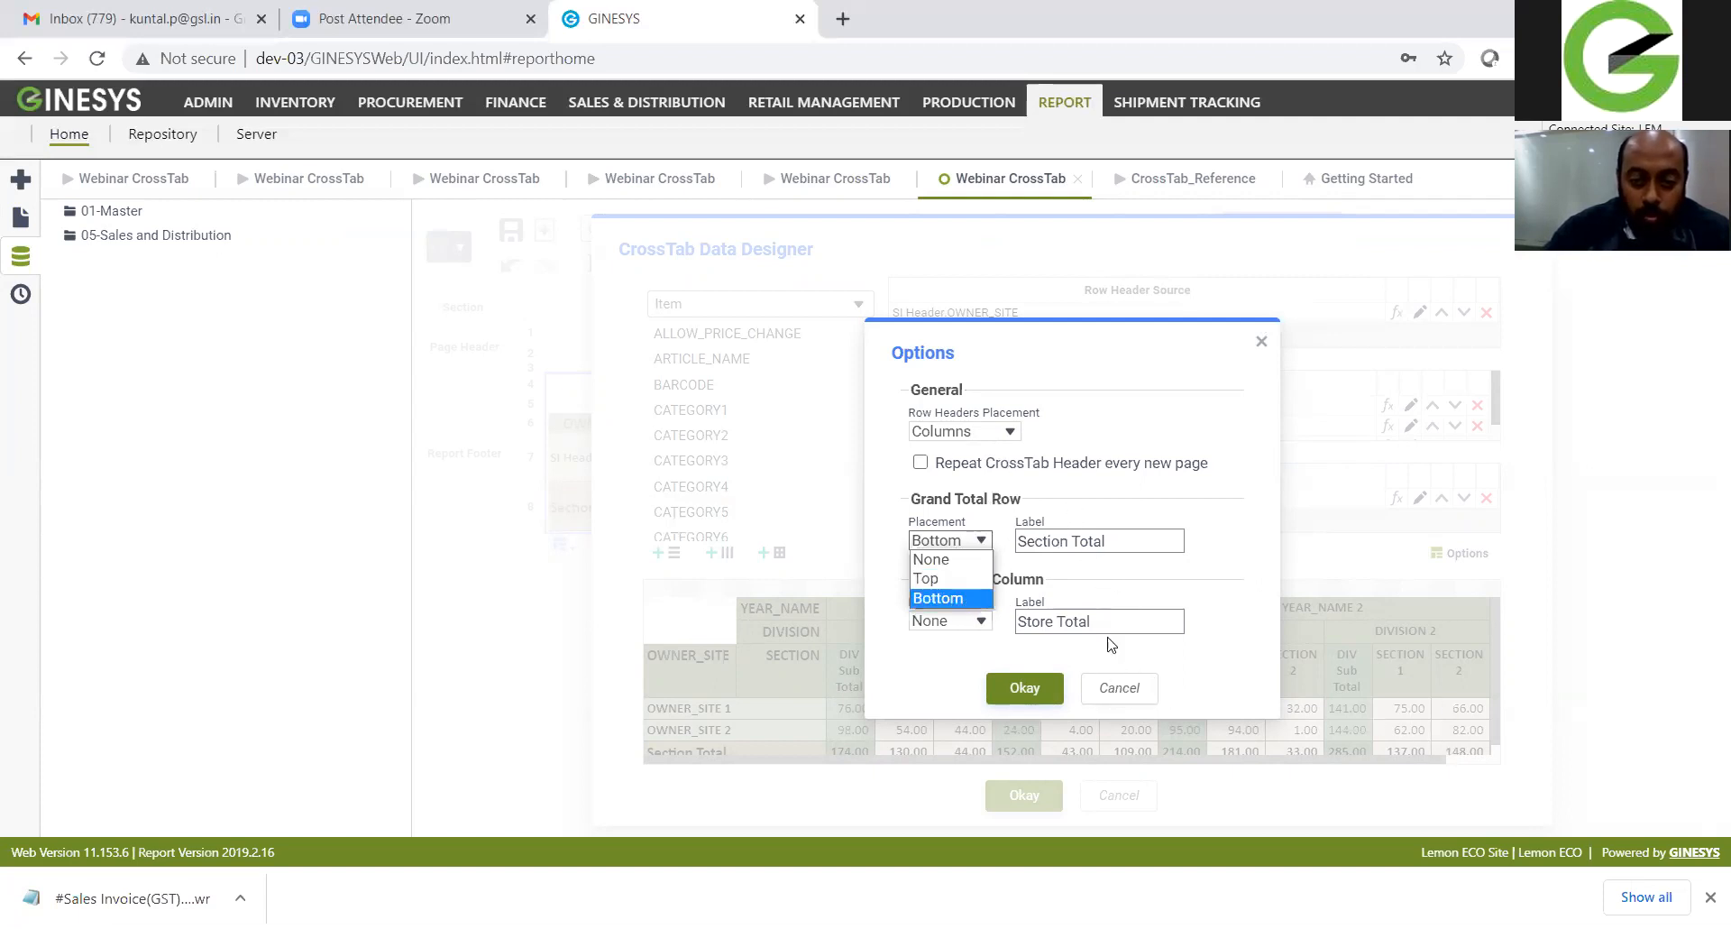
pyautogui.click(1118, 450)
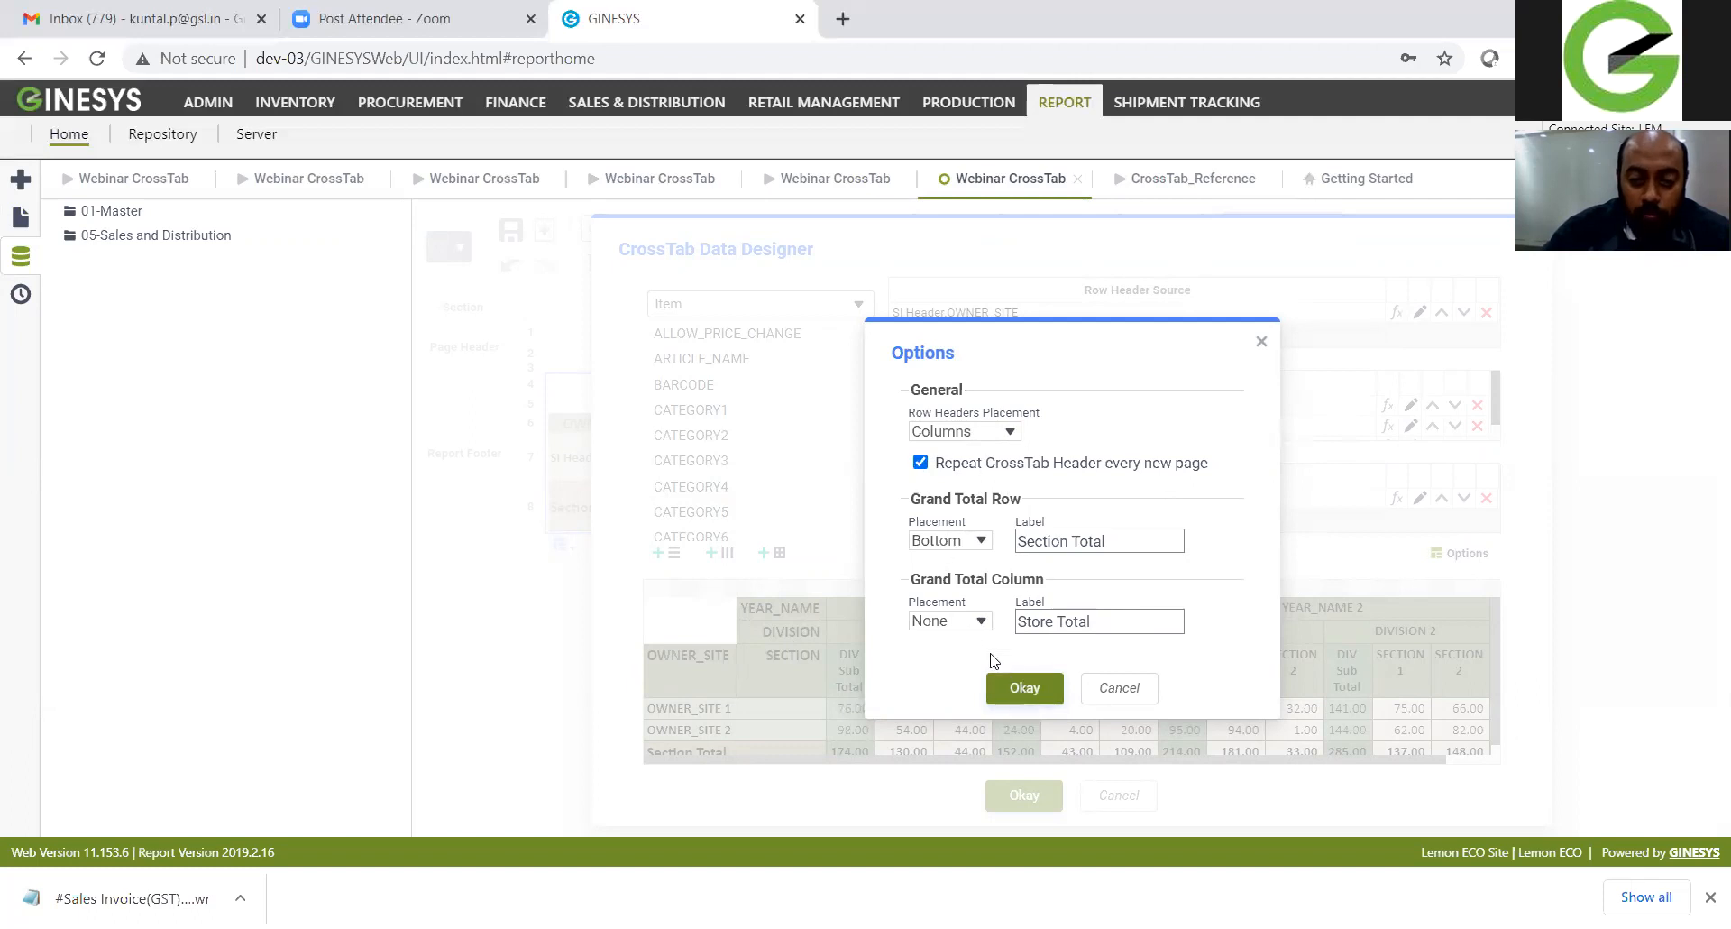
pyautogui.click(1024, 688)
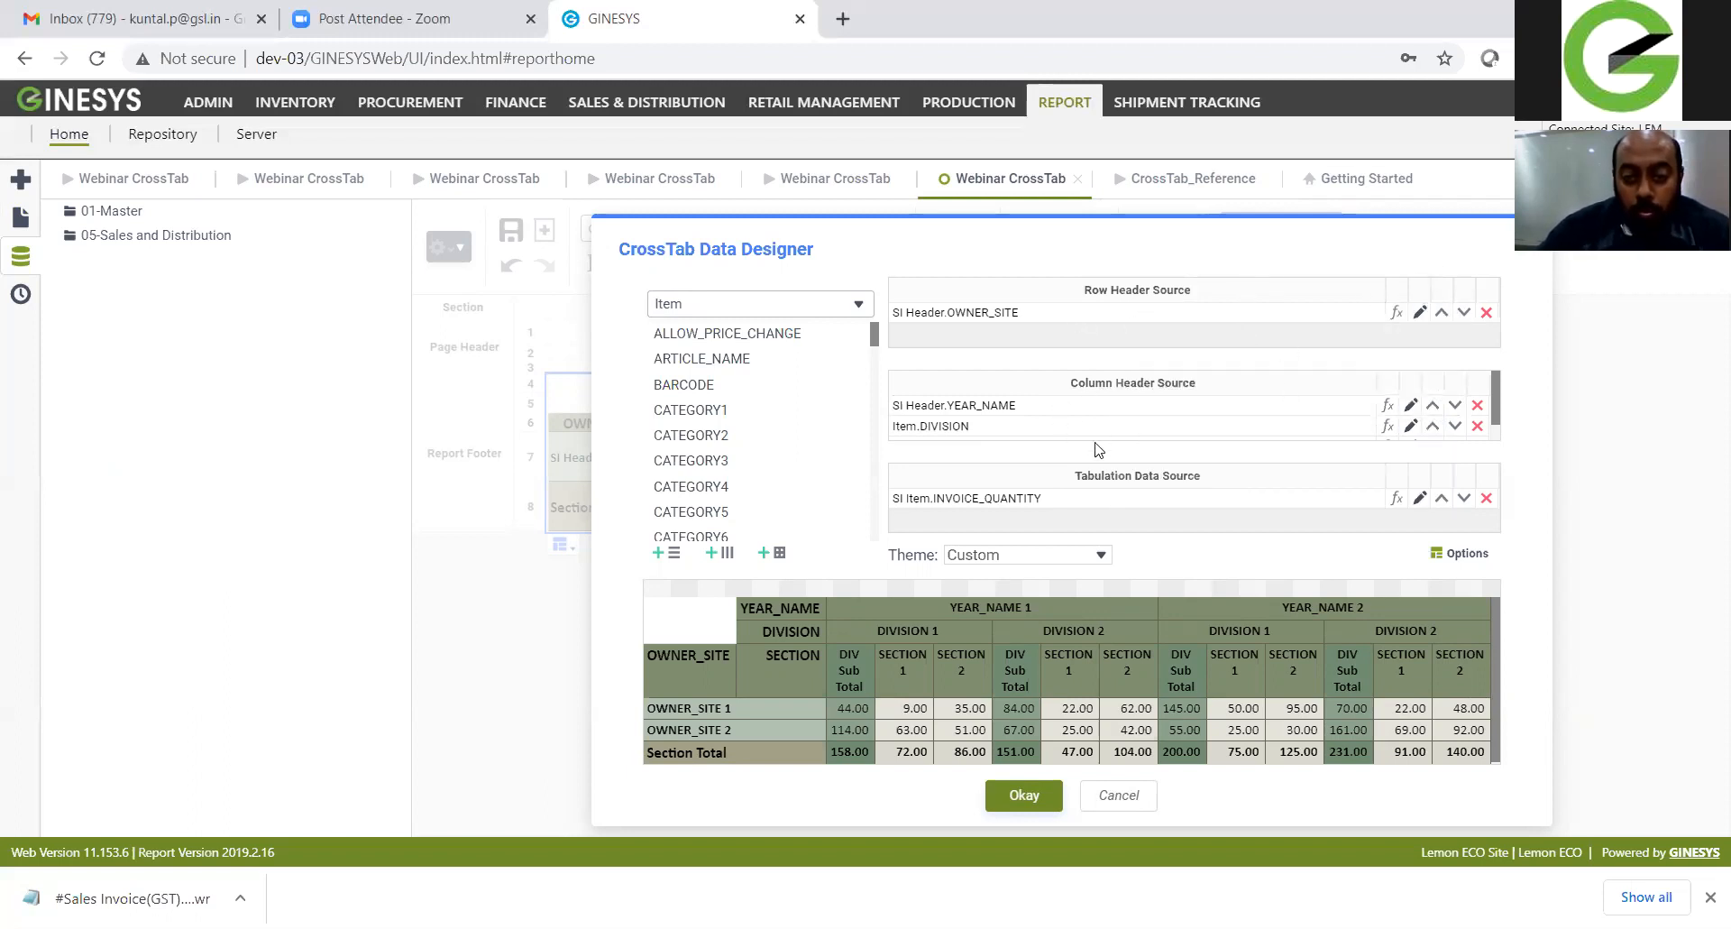
# Step: Change the label of the OWNER_SITE row header to "Store" in its header options and confirm
pyautogui.click(1420, 313)
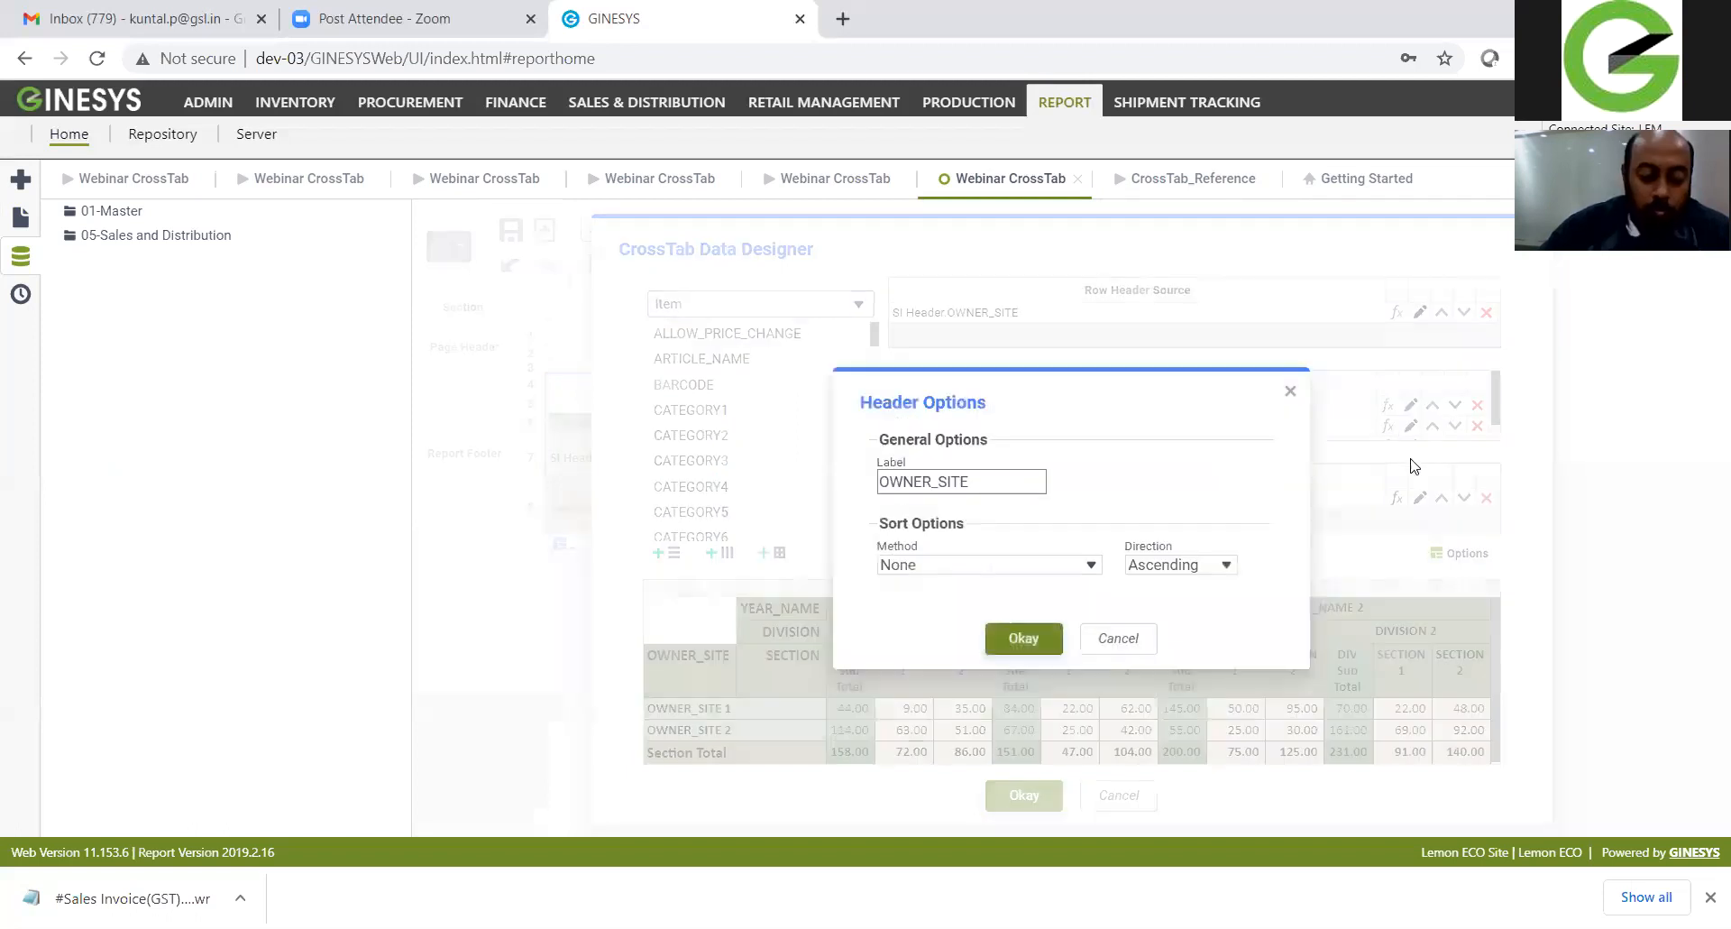
pyautogui.write('Store')
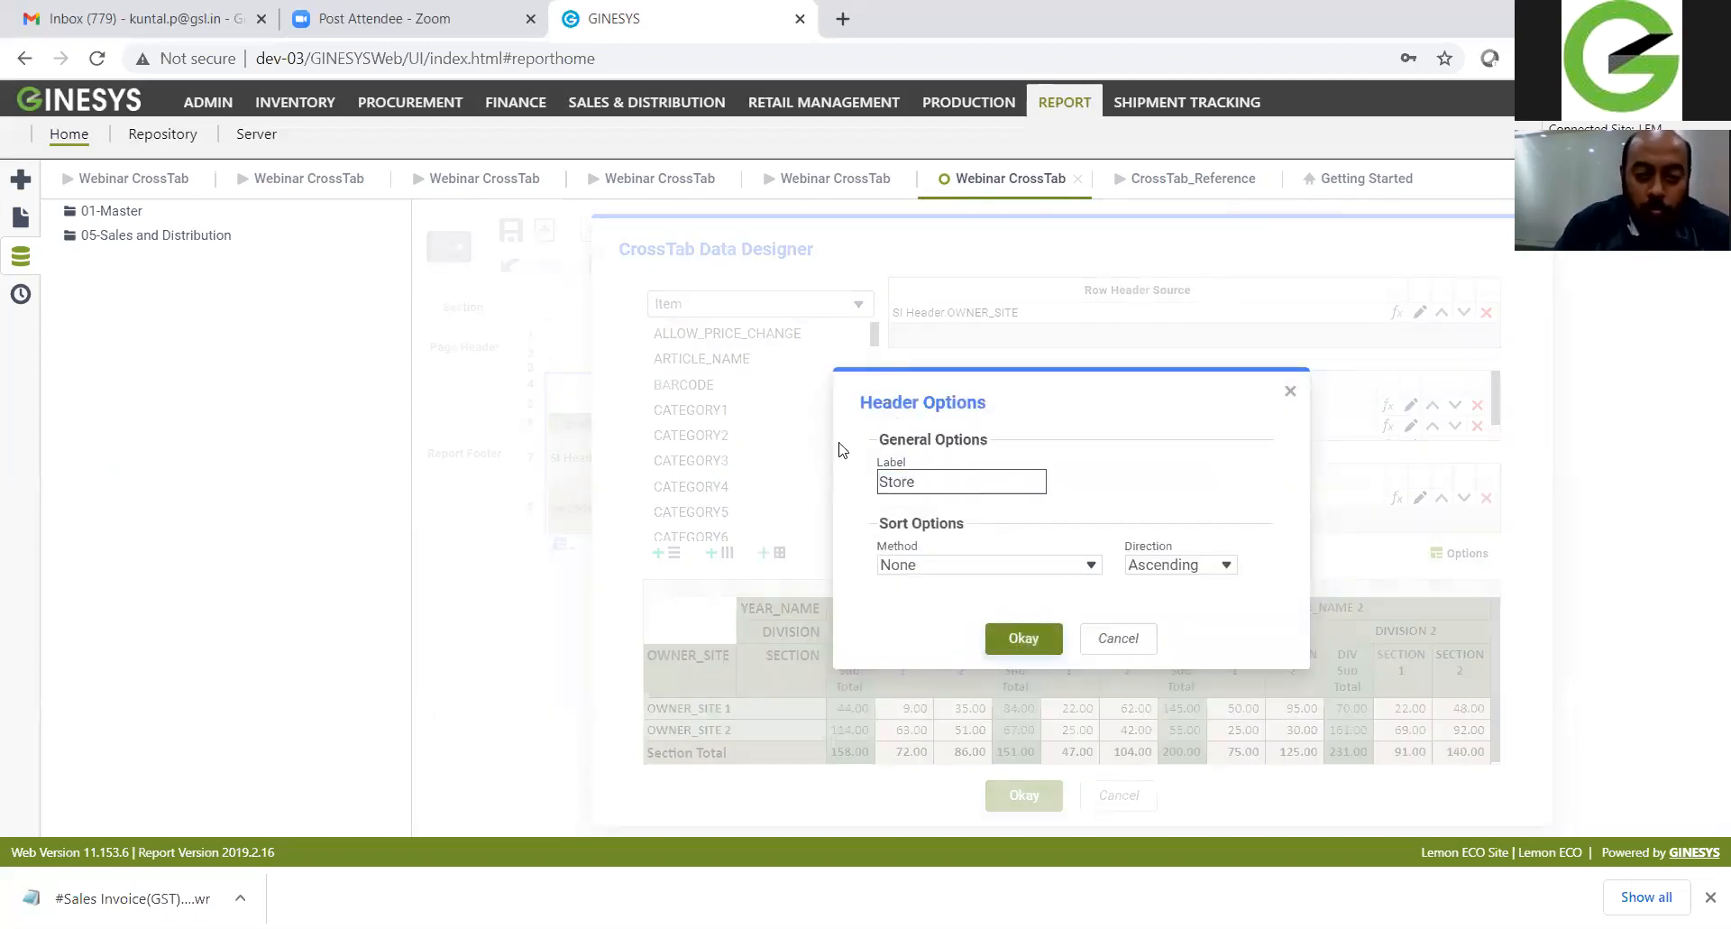
pyautogui.click(1035, 566)
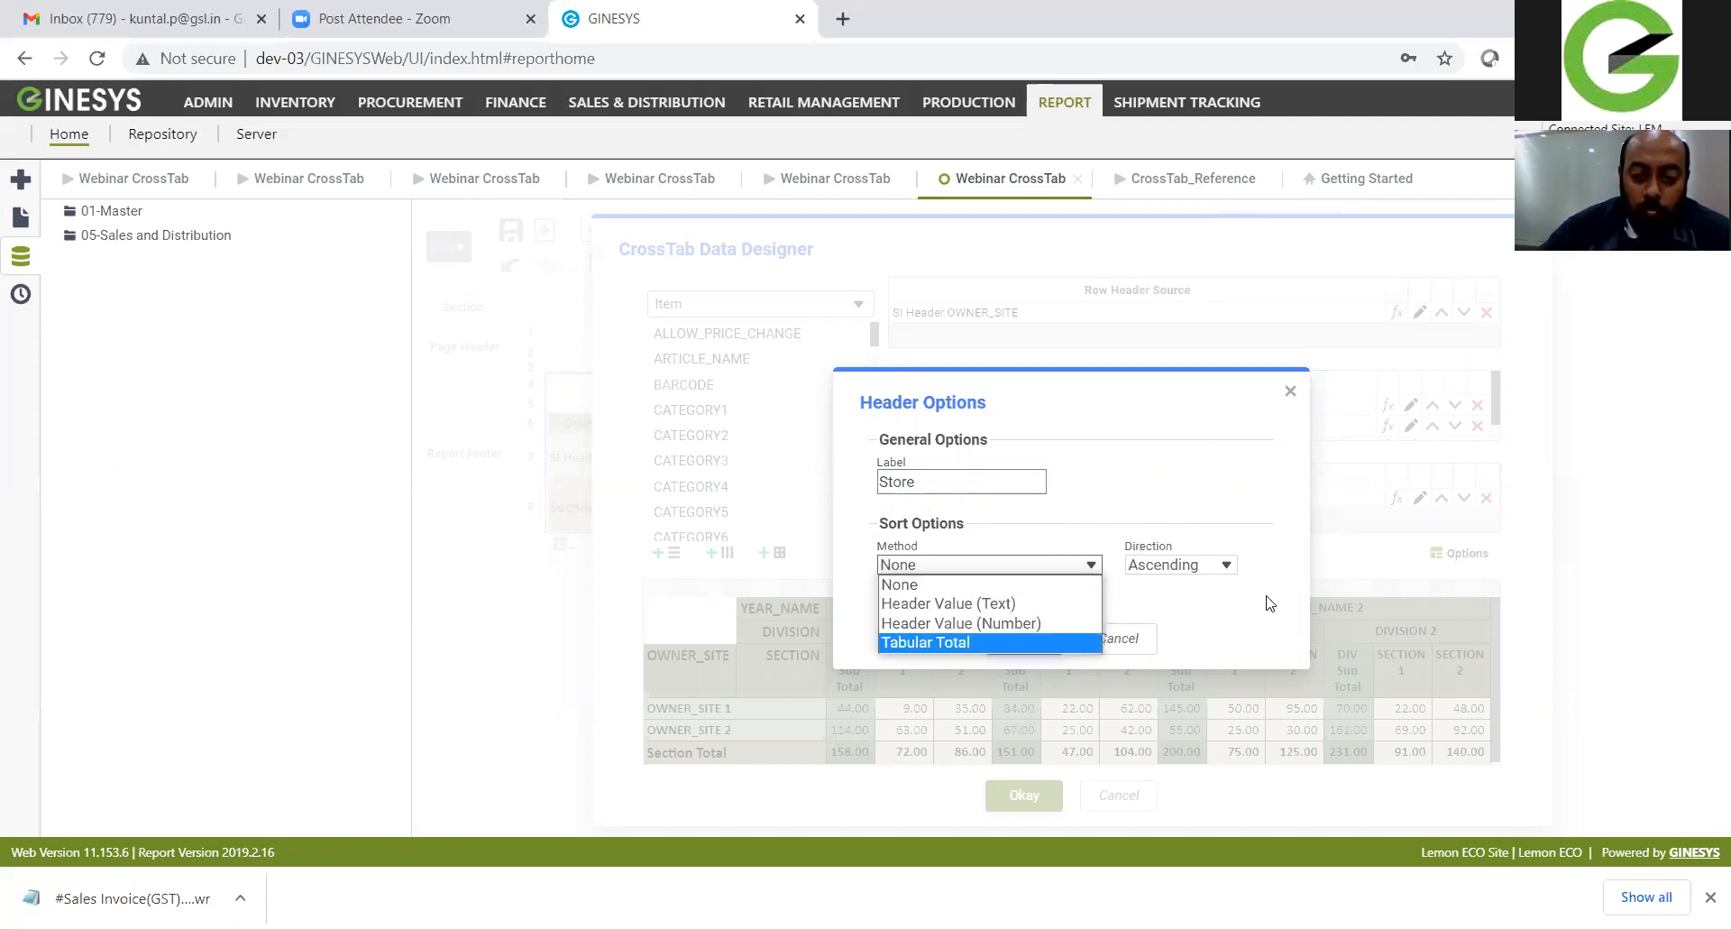
pyautogui.click(1231, 616)
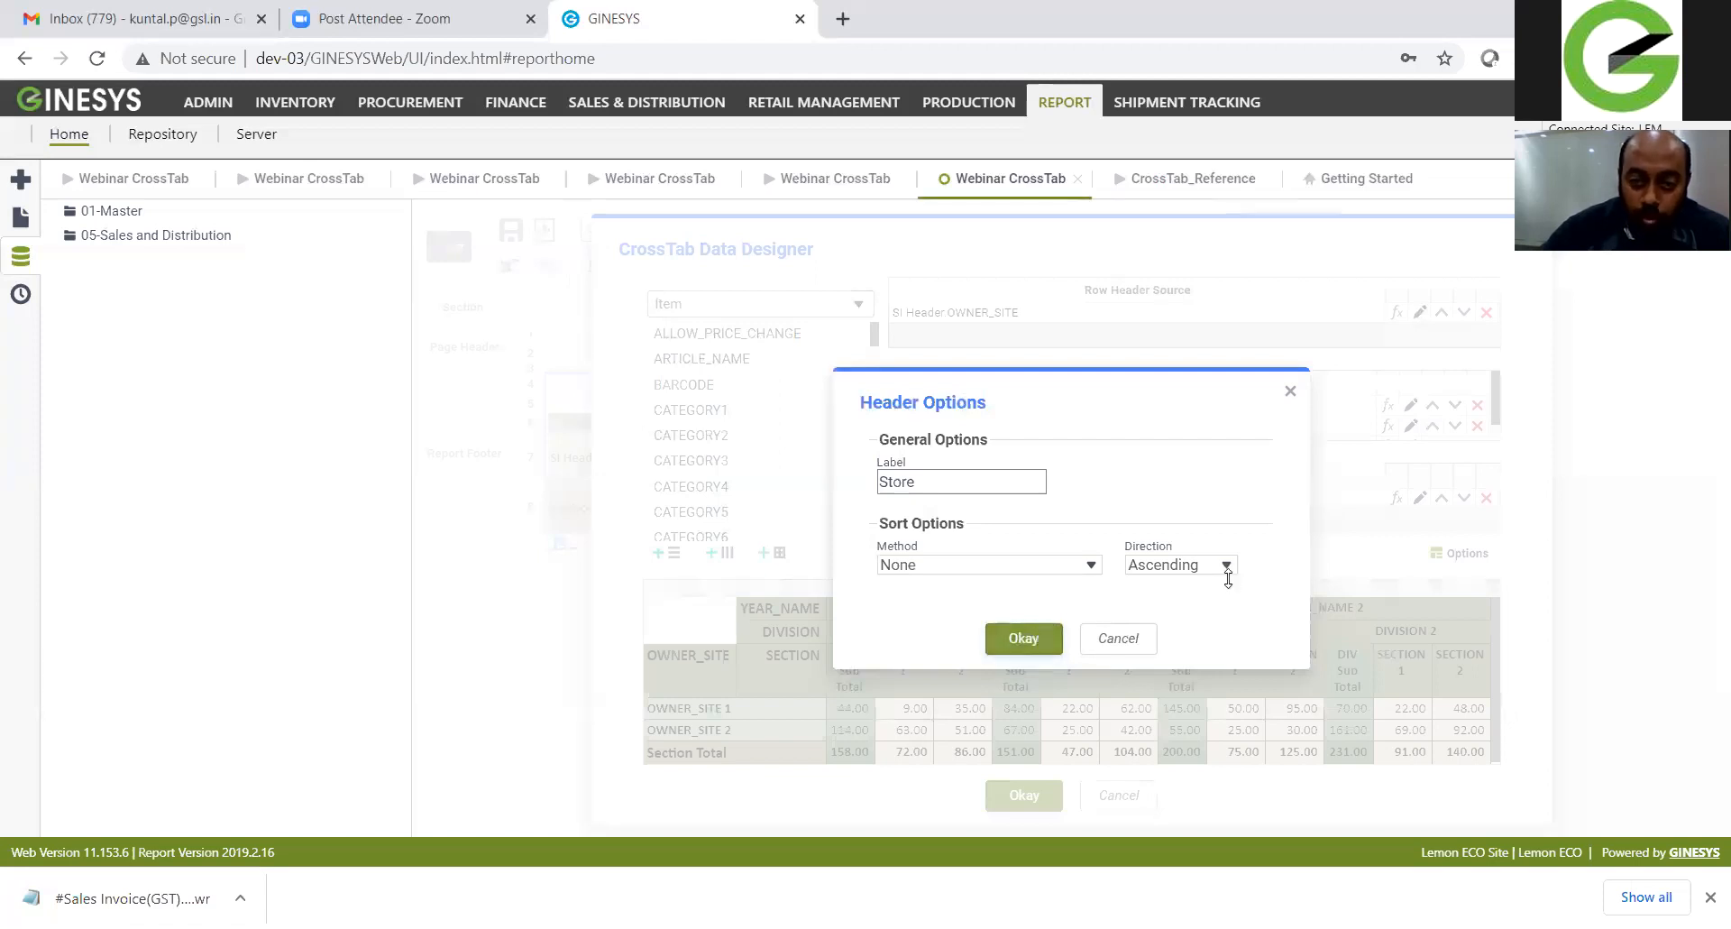
pyautogui.press('Return')
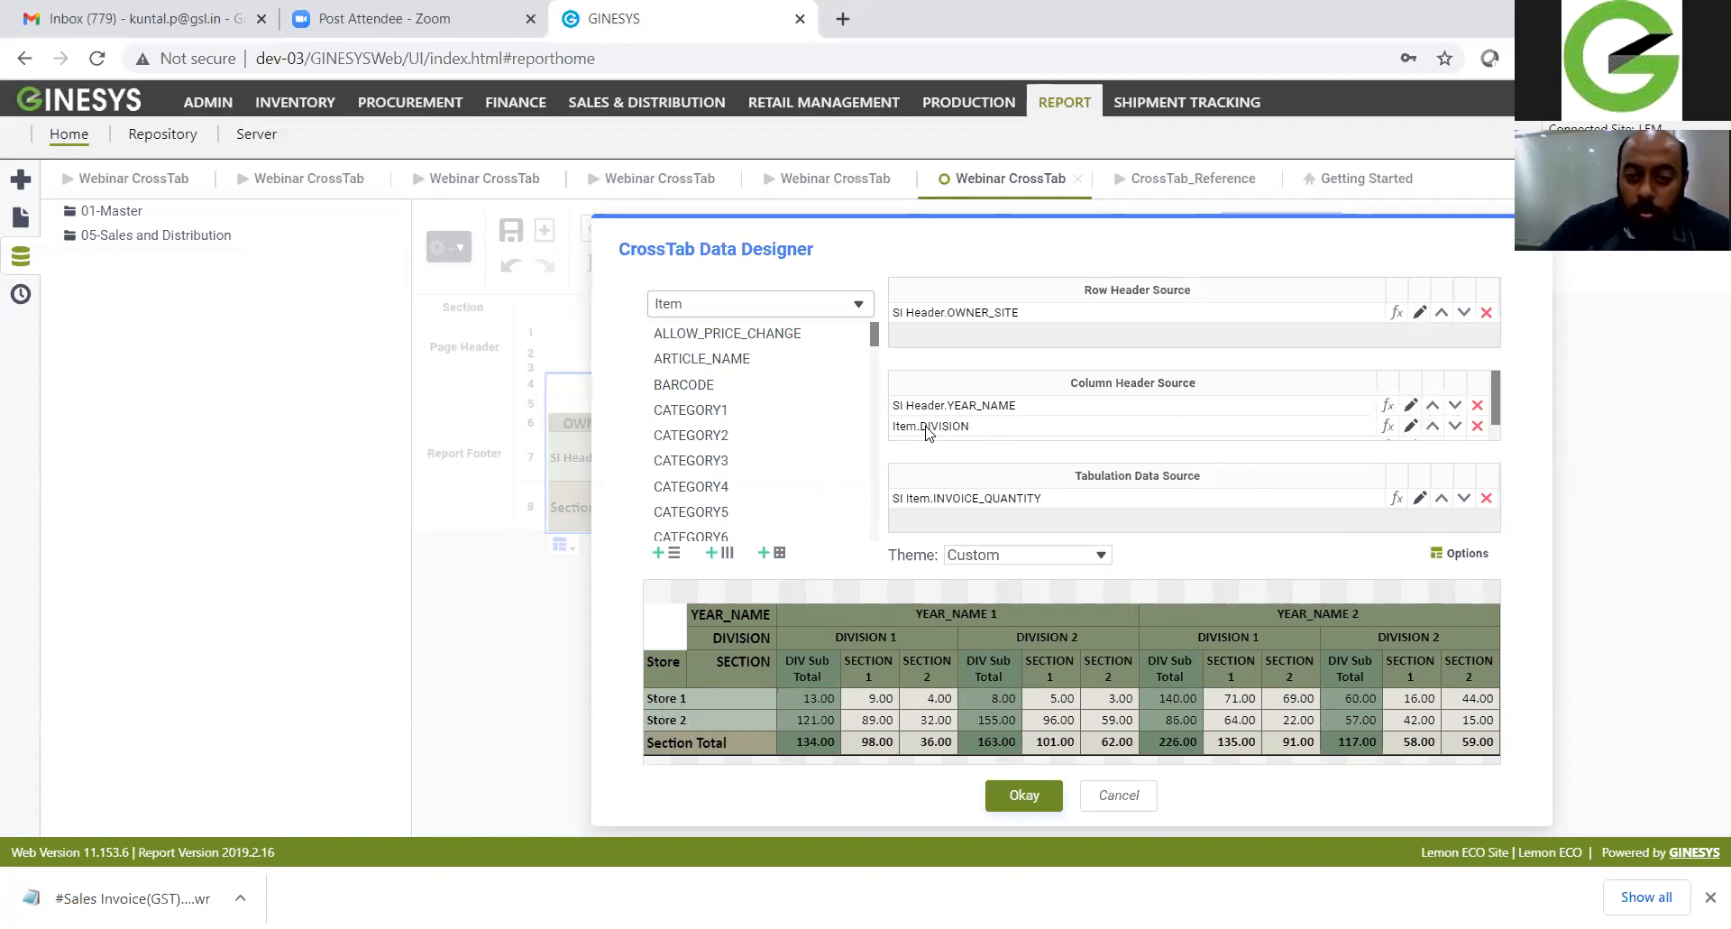
# Step: Change the label of the YEAR_NAME column header to "Year Code" in its header options and confirm
pyautogui.click(1410, 405)
pyautogui.moveTo(978, 444); pyautogui.dragTo(876, 442)
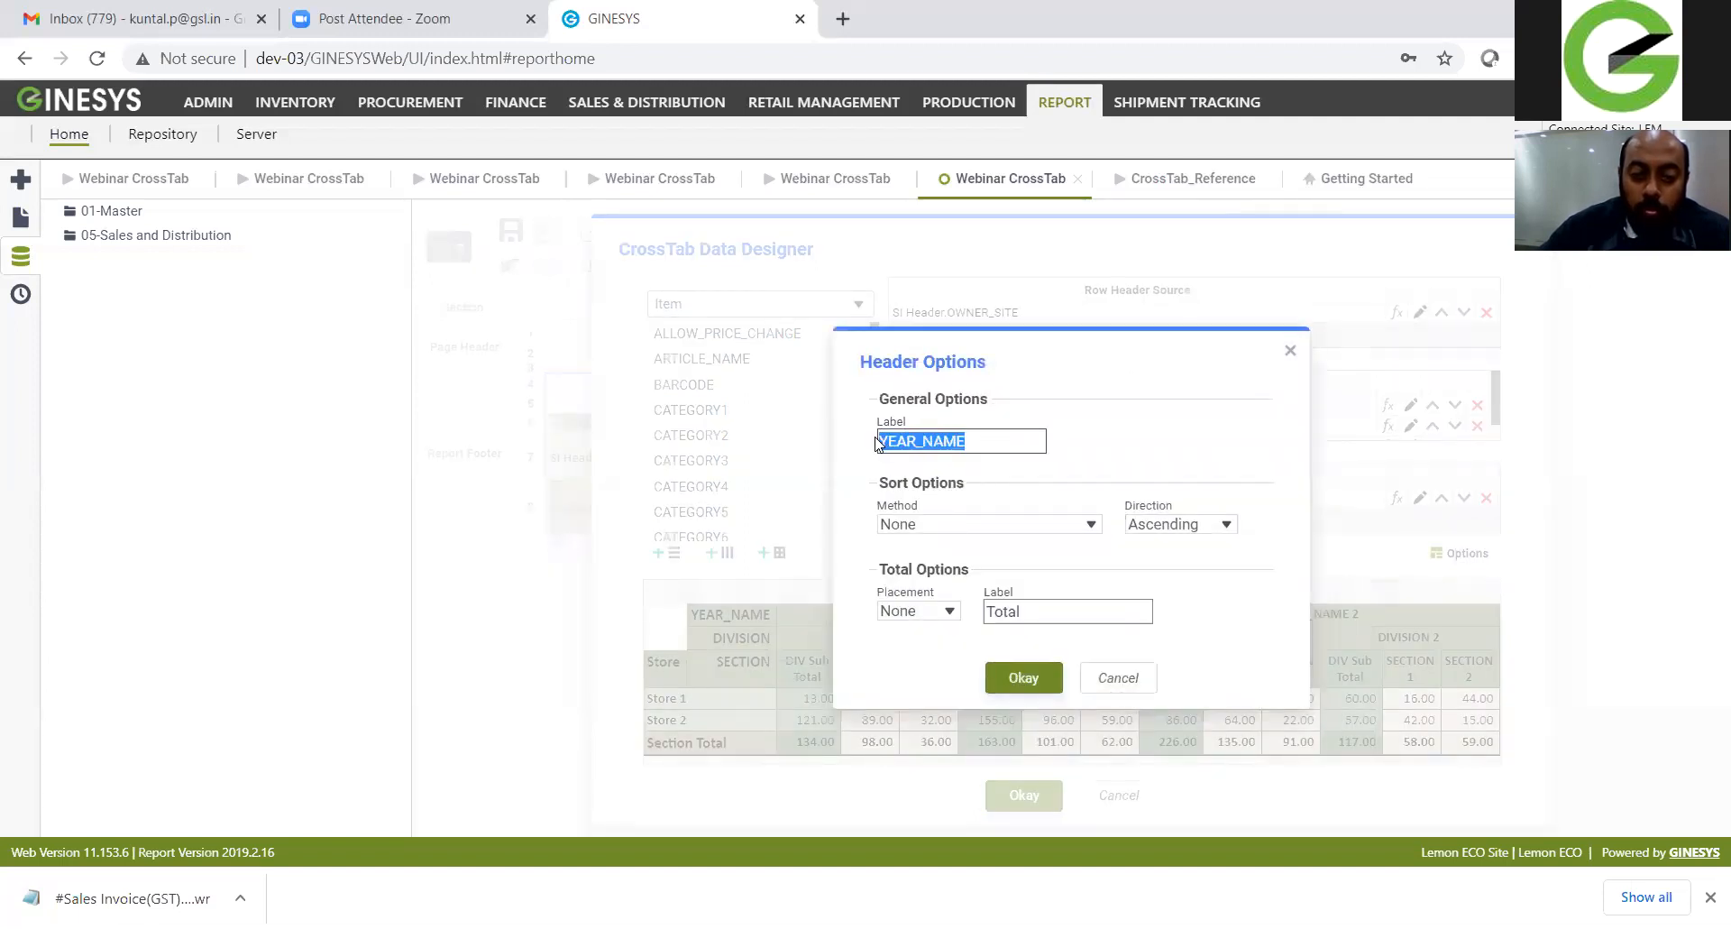
pyautogui.write('Year Code')
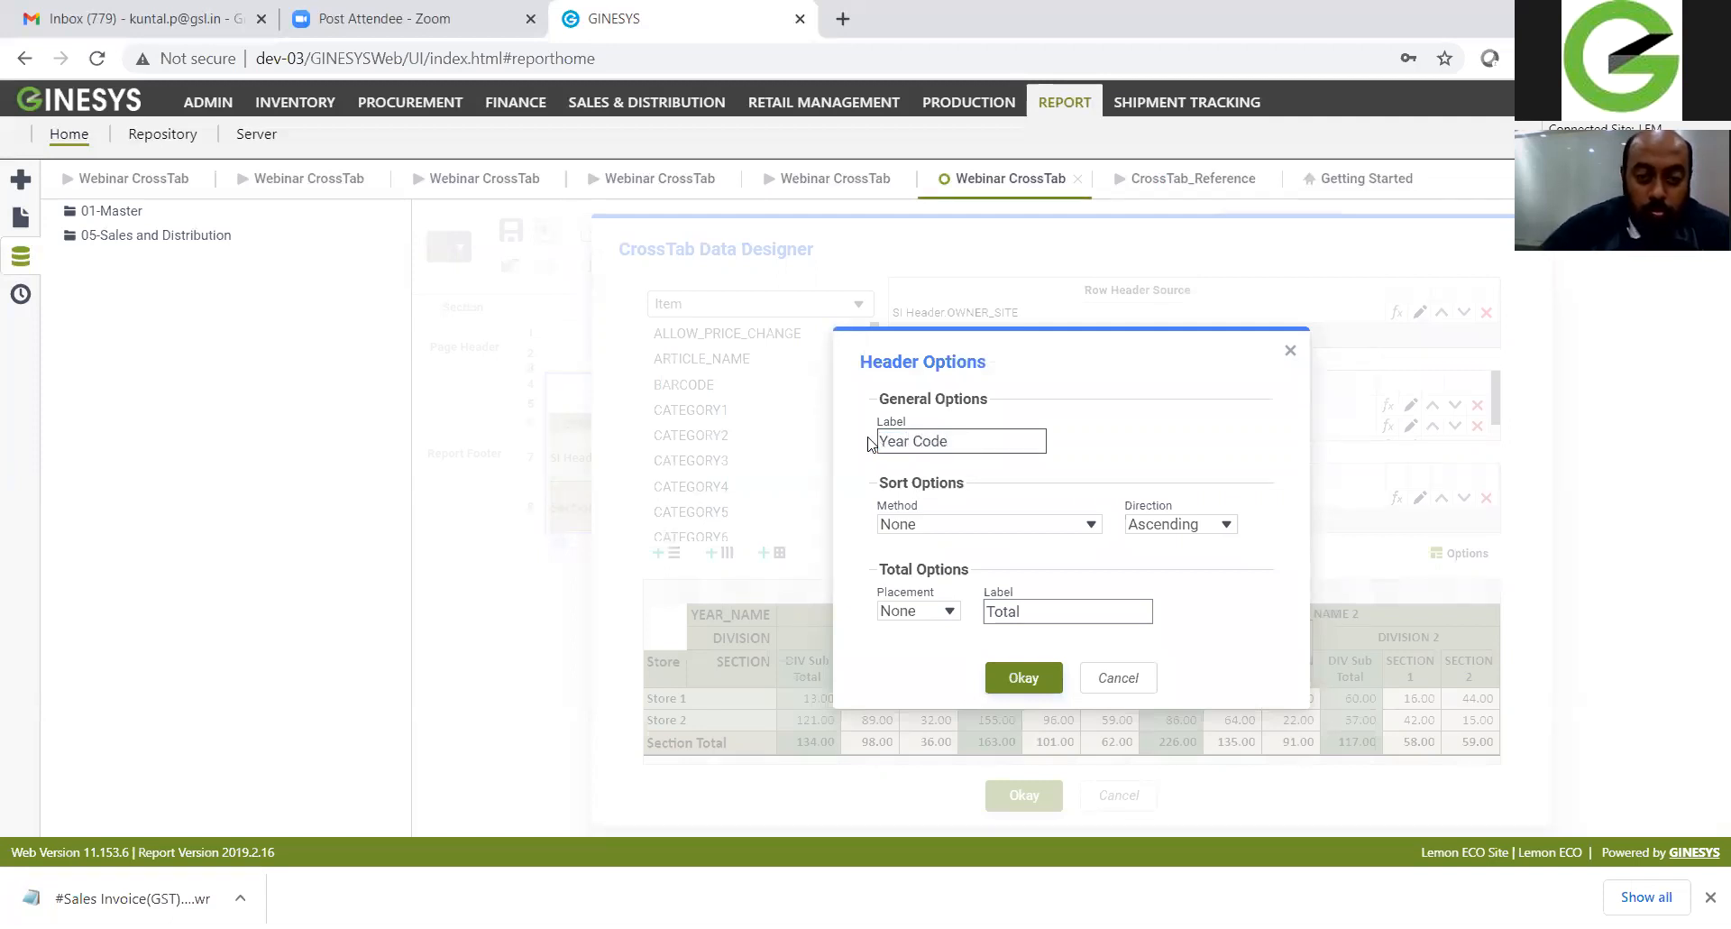
pyautogui.click(1017, 675)
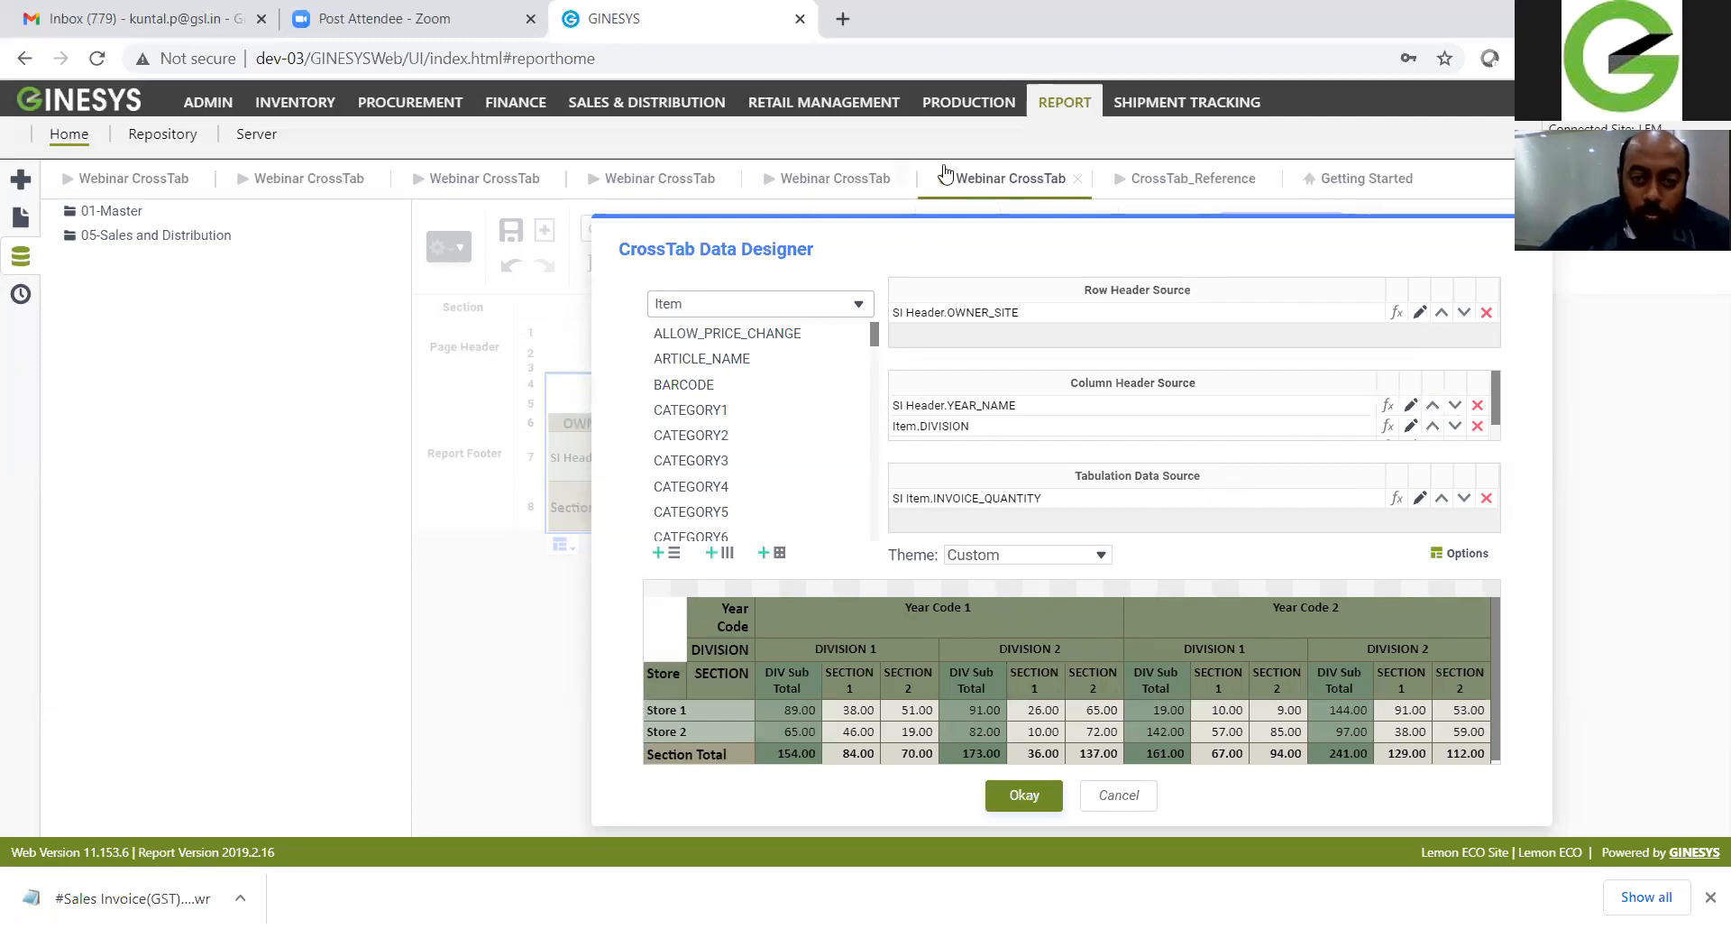
# Step: Compare the earlier output with the CrossTab_Reference report, label the invoice quantity tabulation "Qty.", apply the crosstab and run the report
pyautogui.click(835, 179)
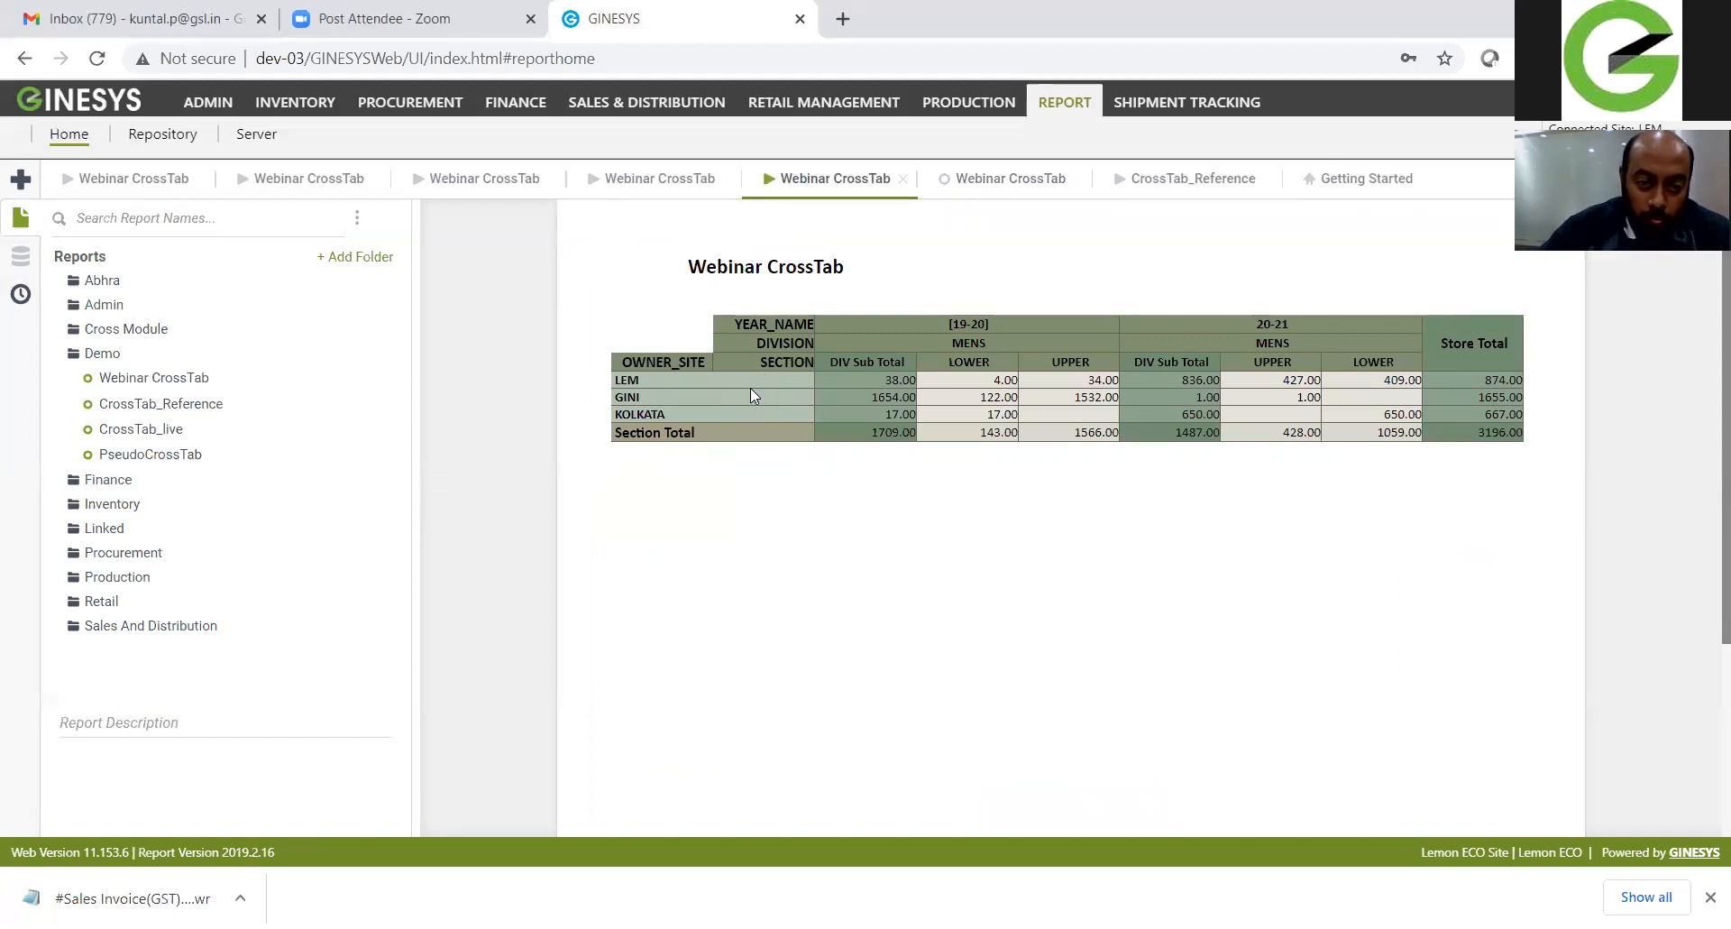
pyautogui.click(1159, 177)
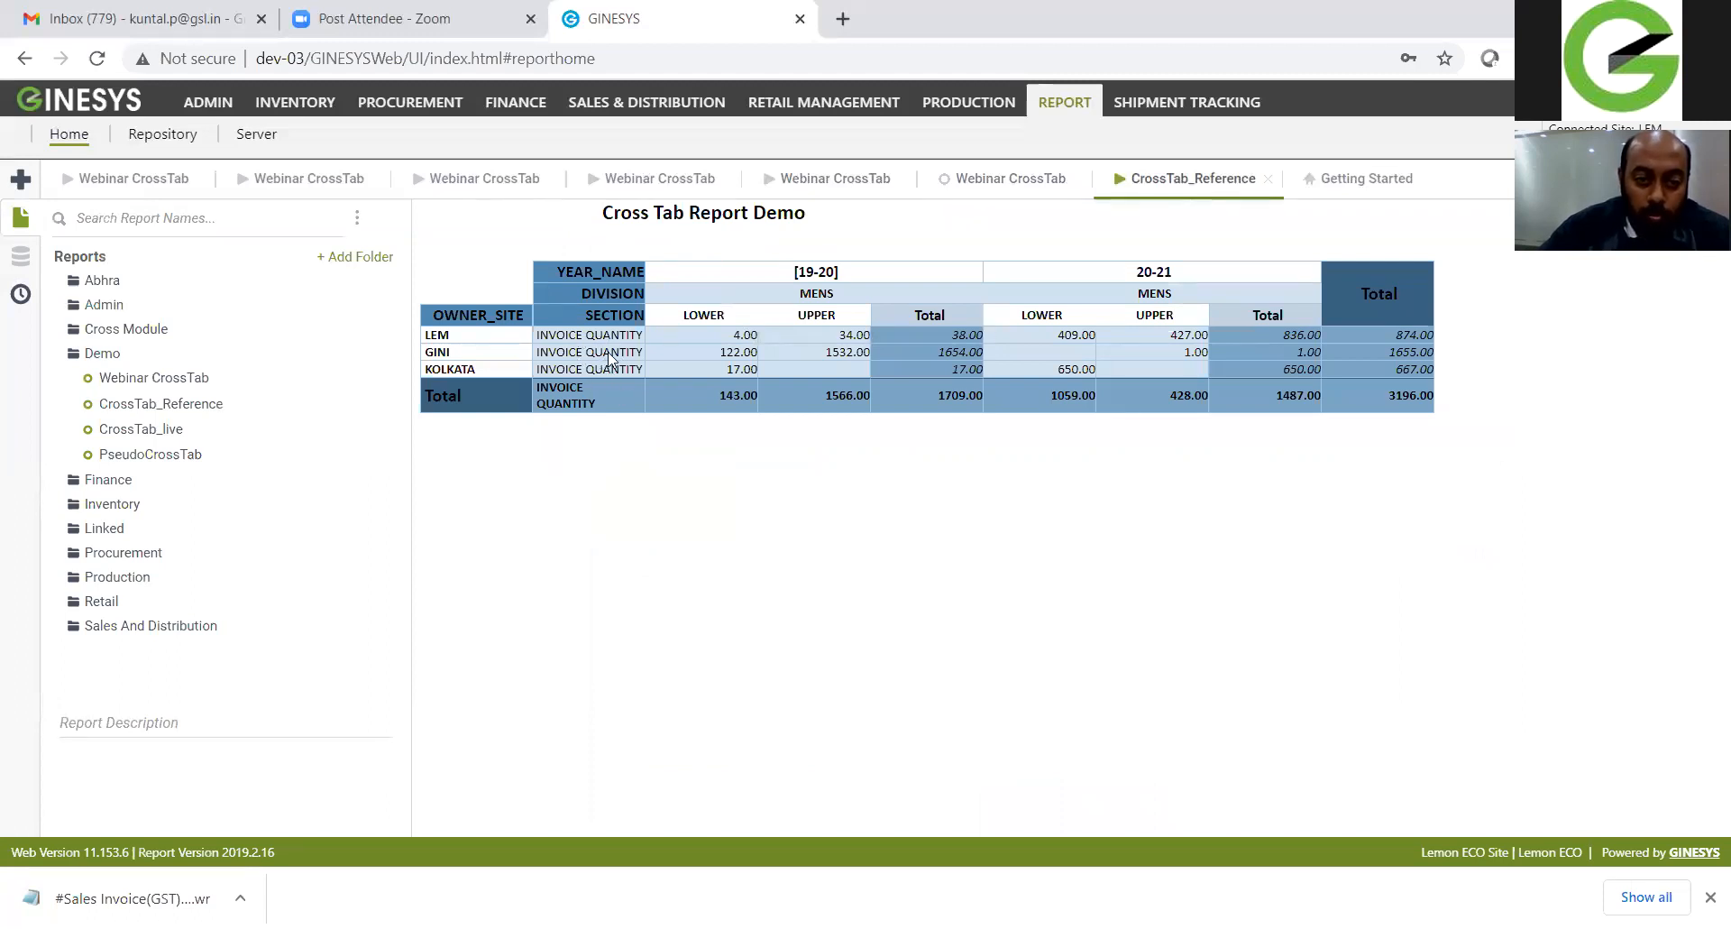
pyautogui.moveTo(730, 333); pyautogui.dragTo(724, 363)
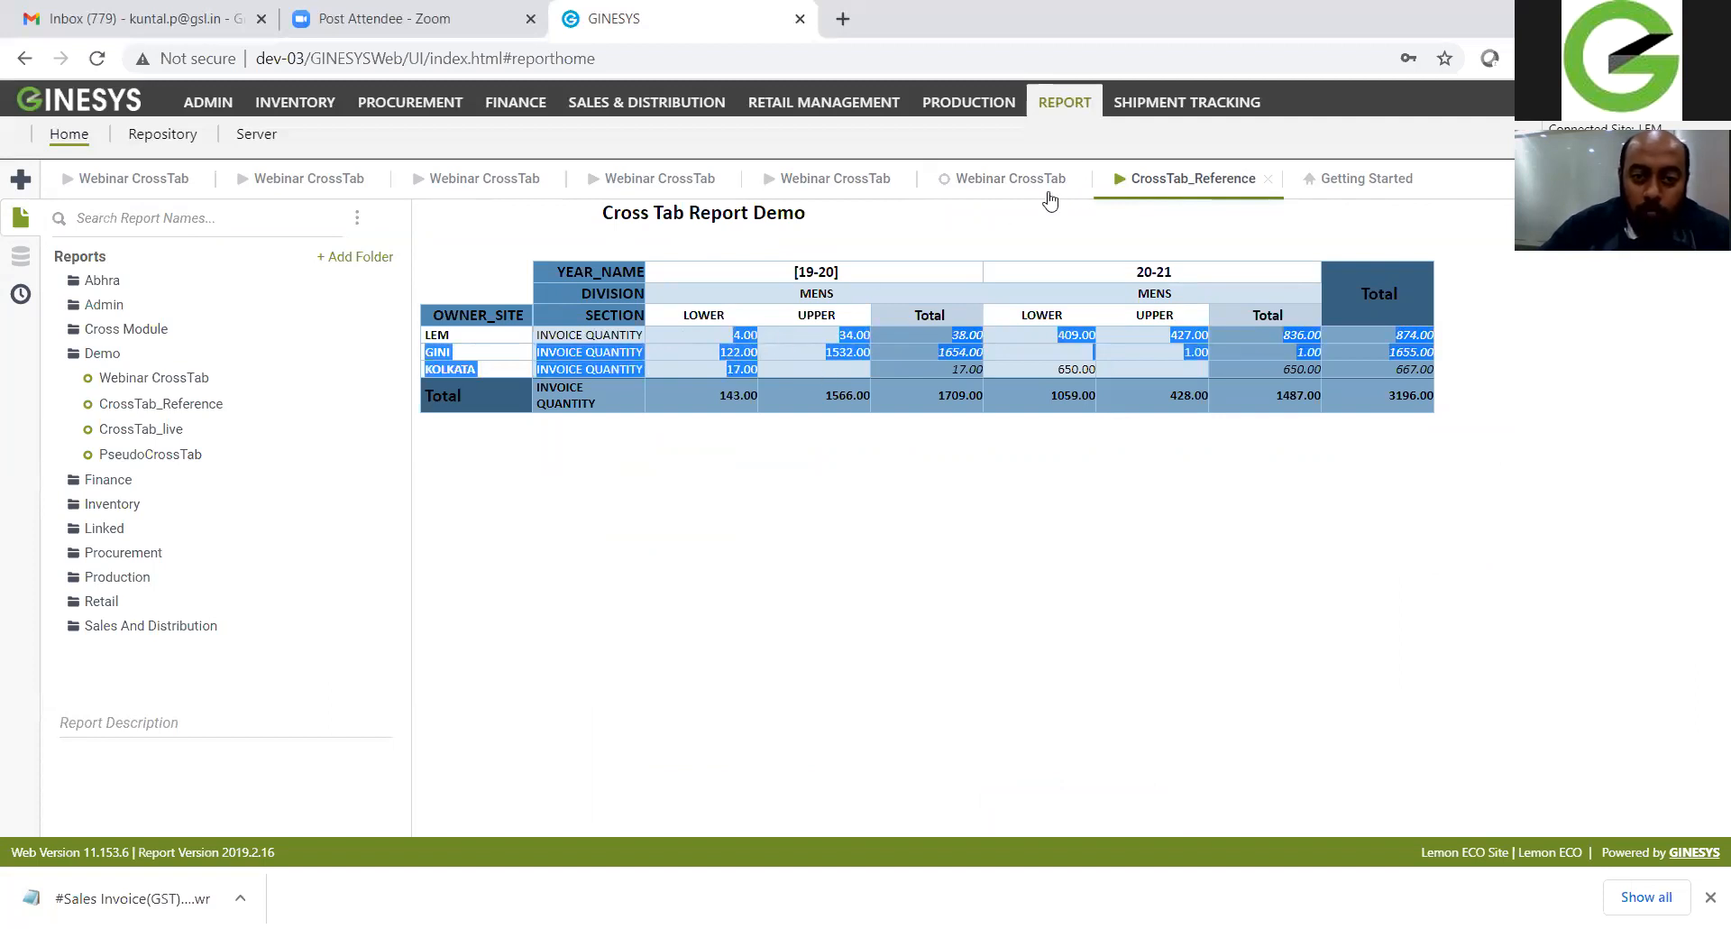
pyautogui.click(1012, 178)
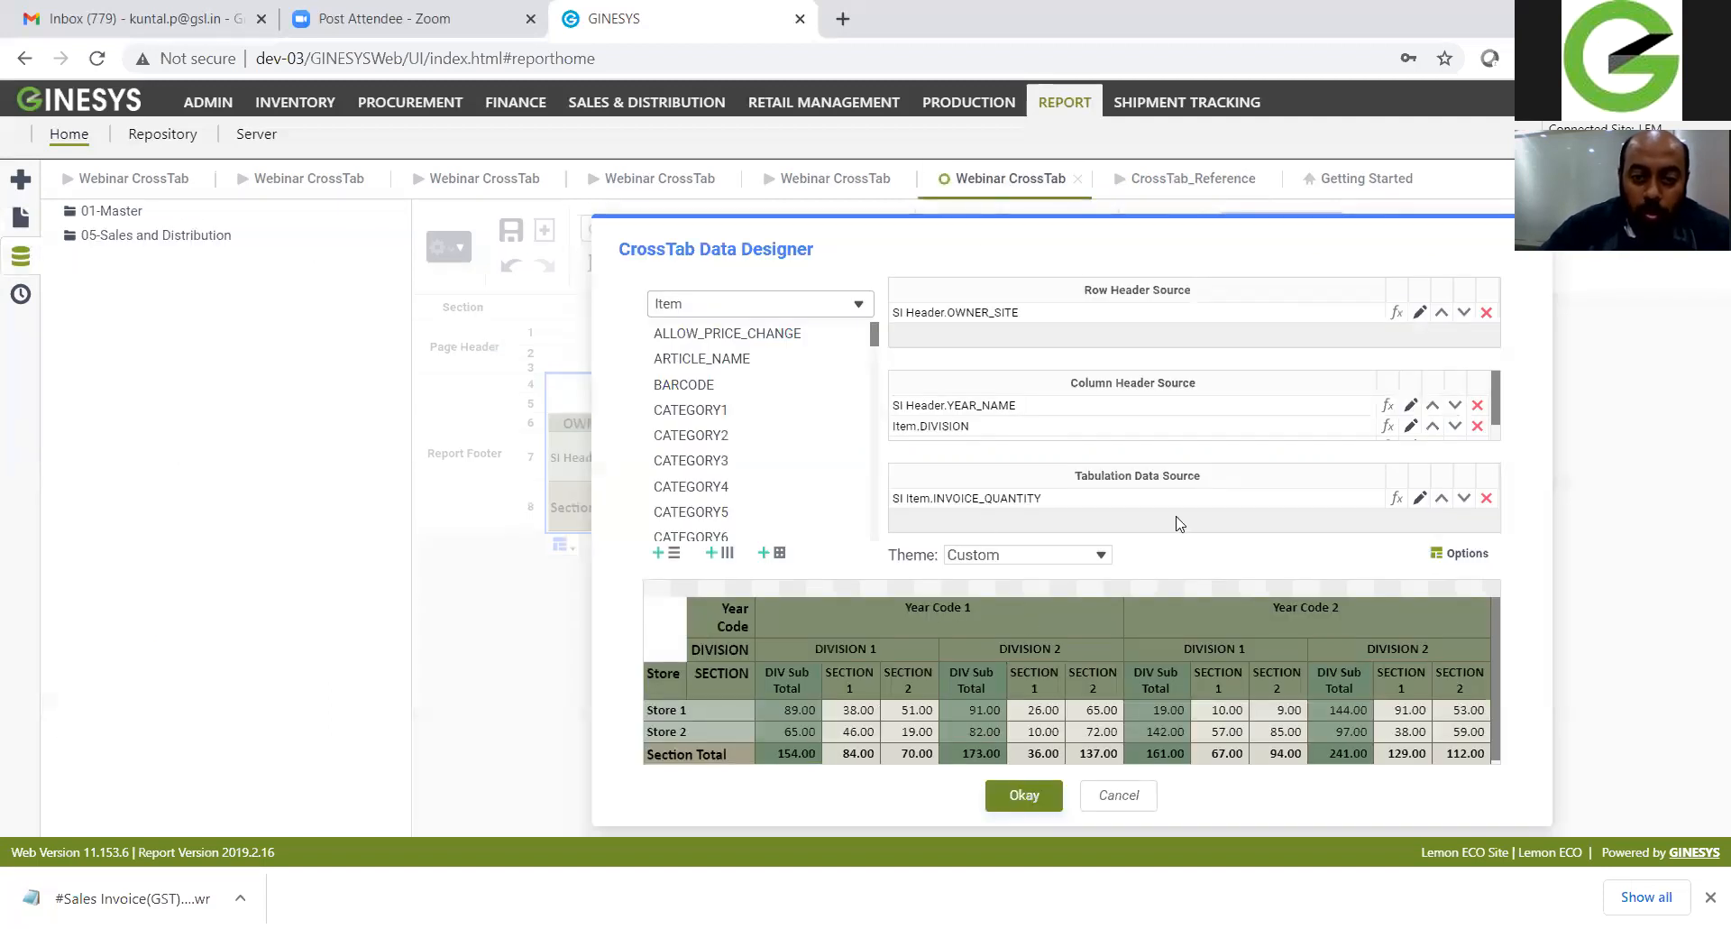
pyautogui.click(1421, 503)
pyautogui.click(972, 494)
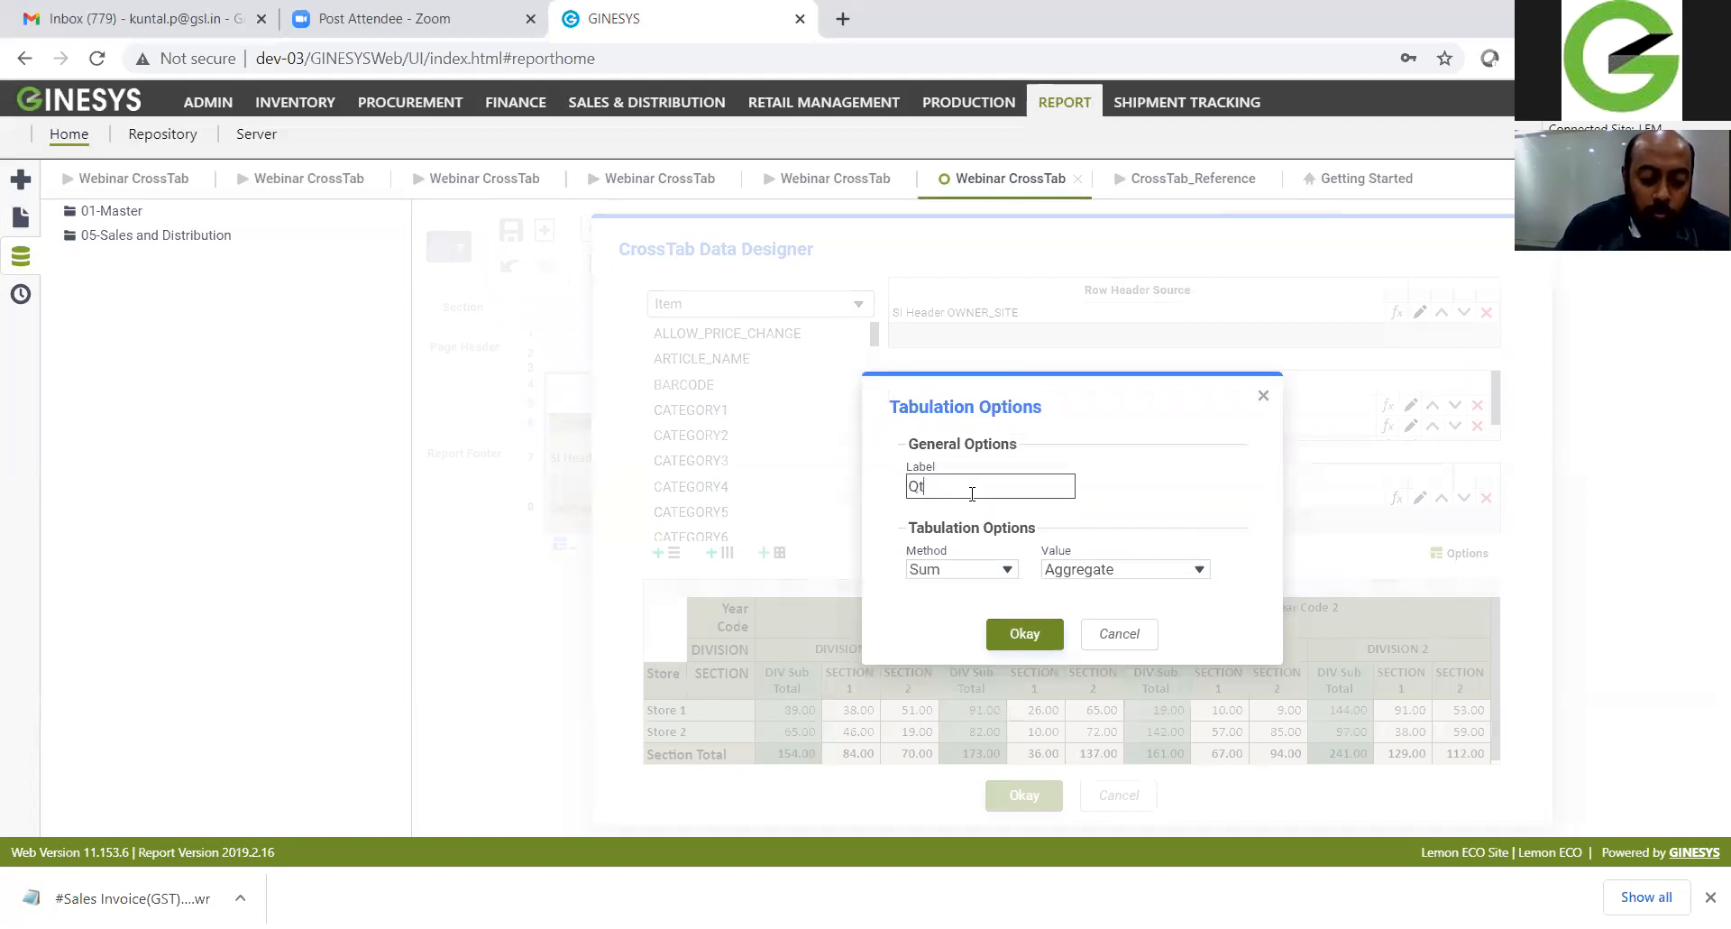
pyautogui.click(1024, 633)
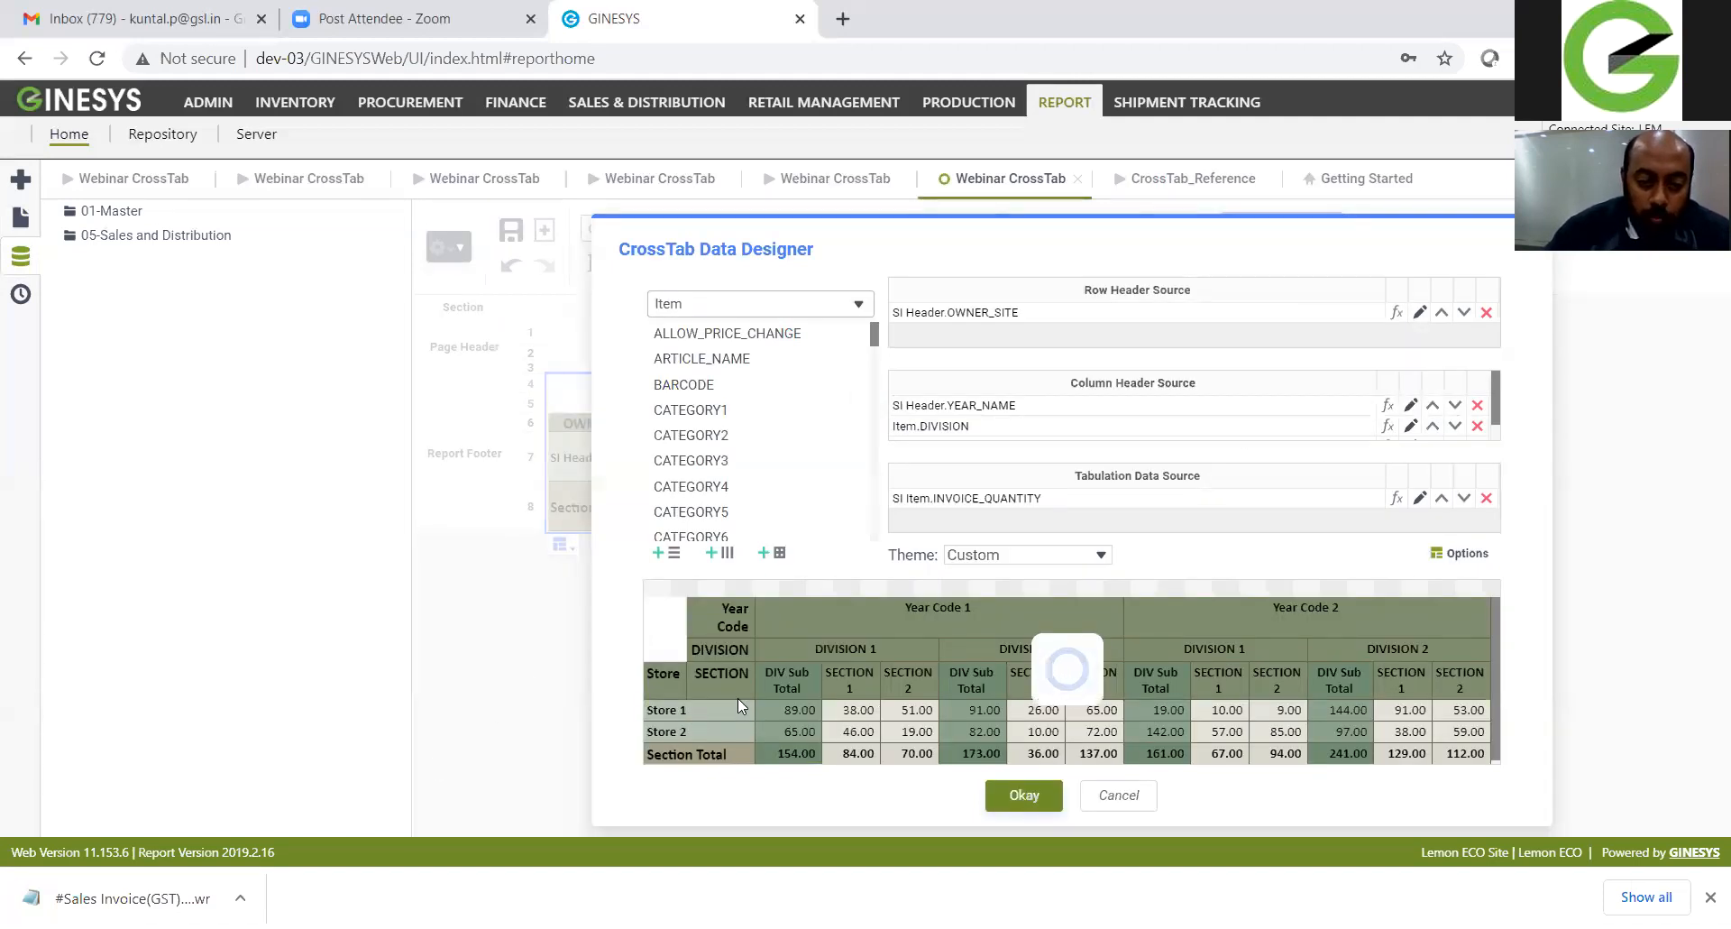
pyautogui.scroll(-1, 796, 753)
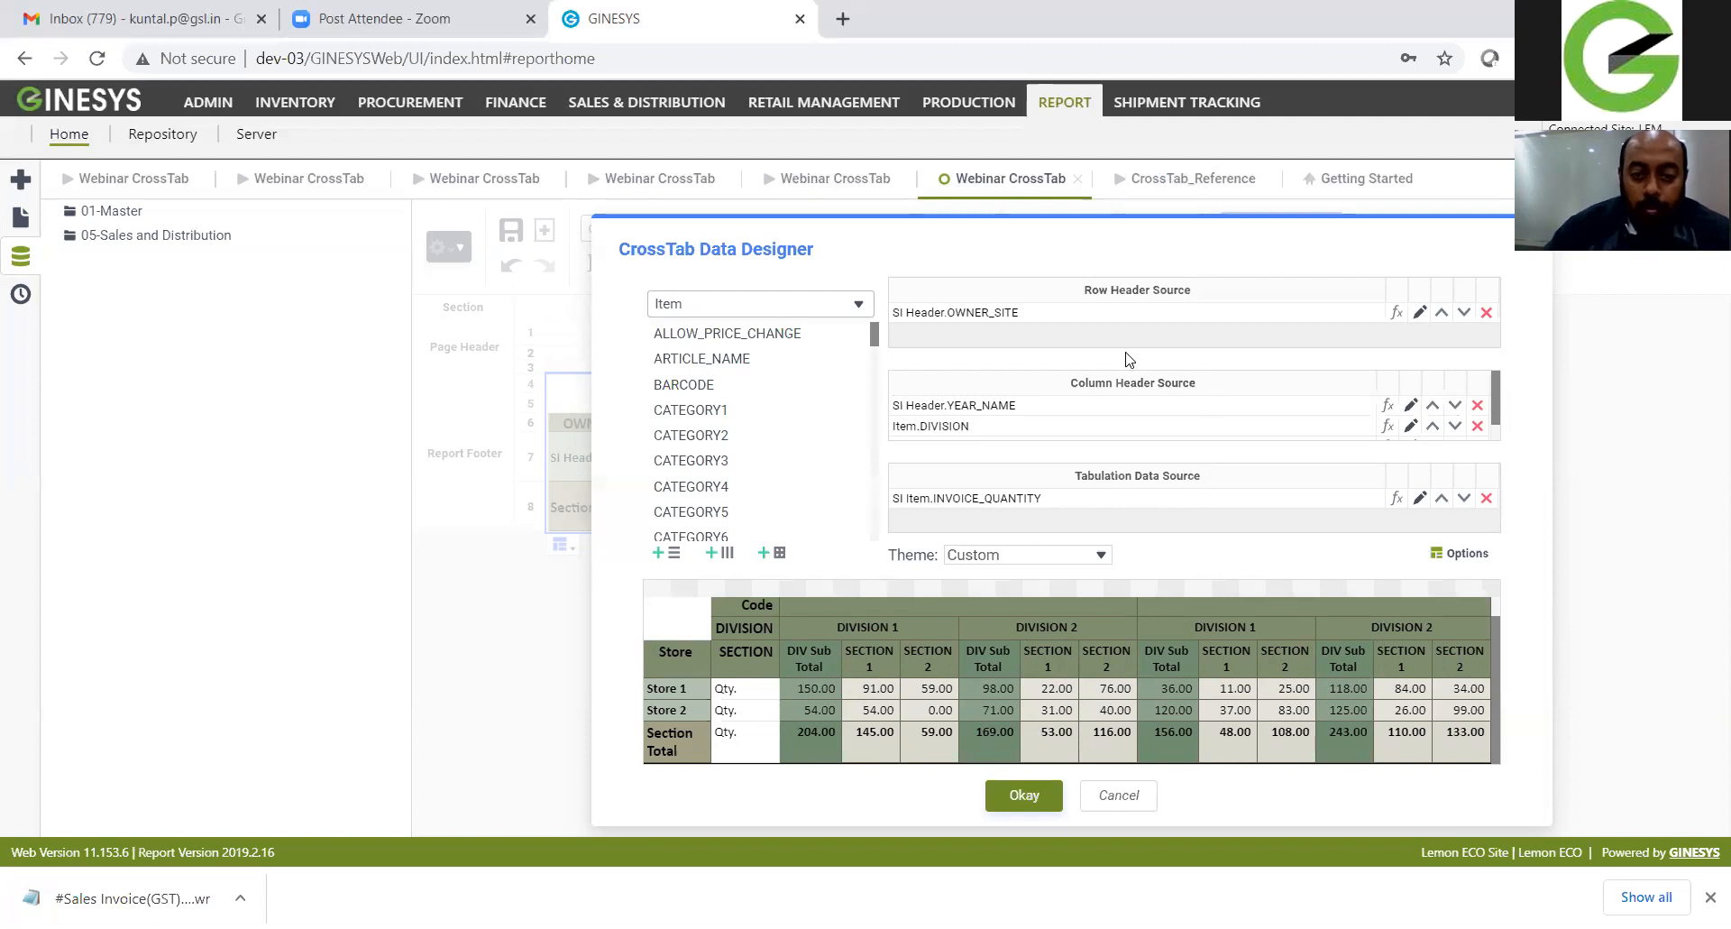
pyautogui.click(1019, 793)
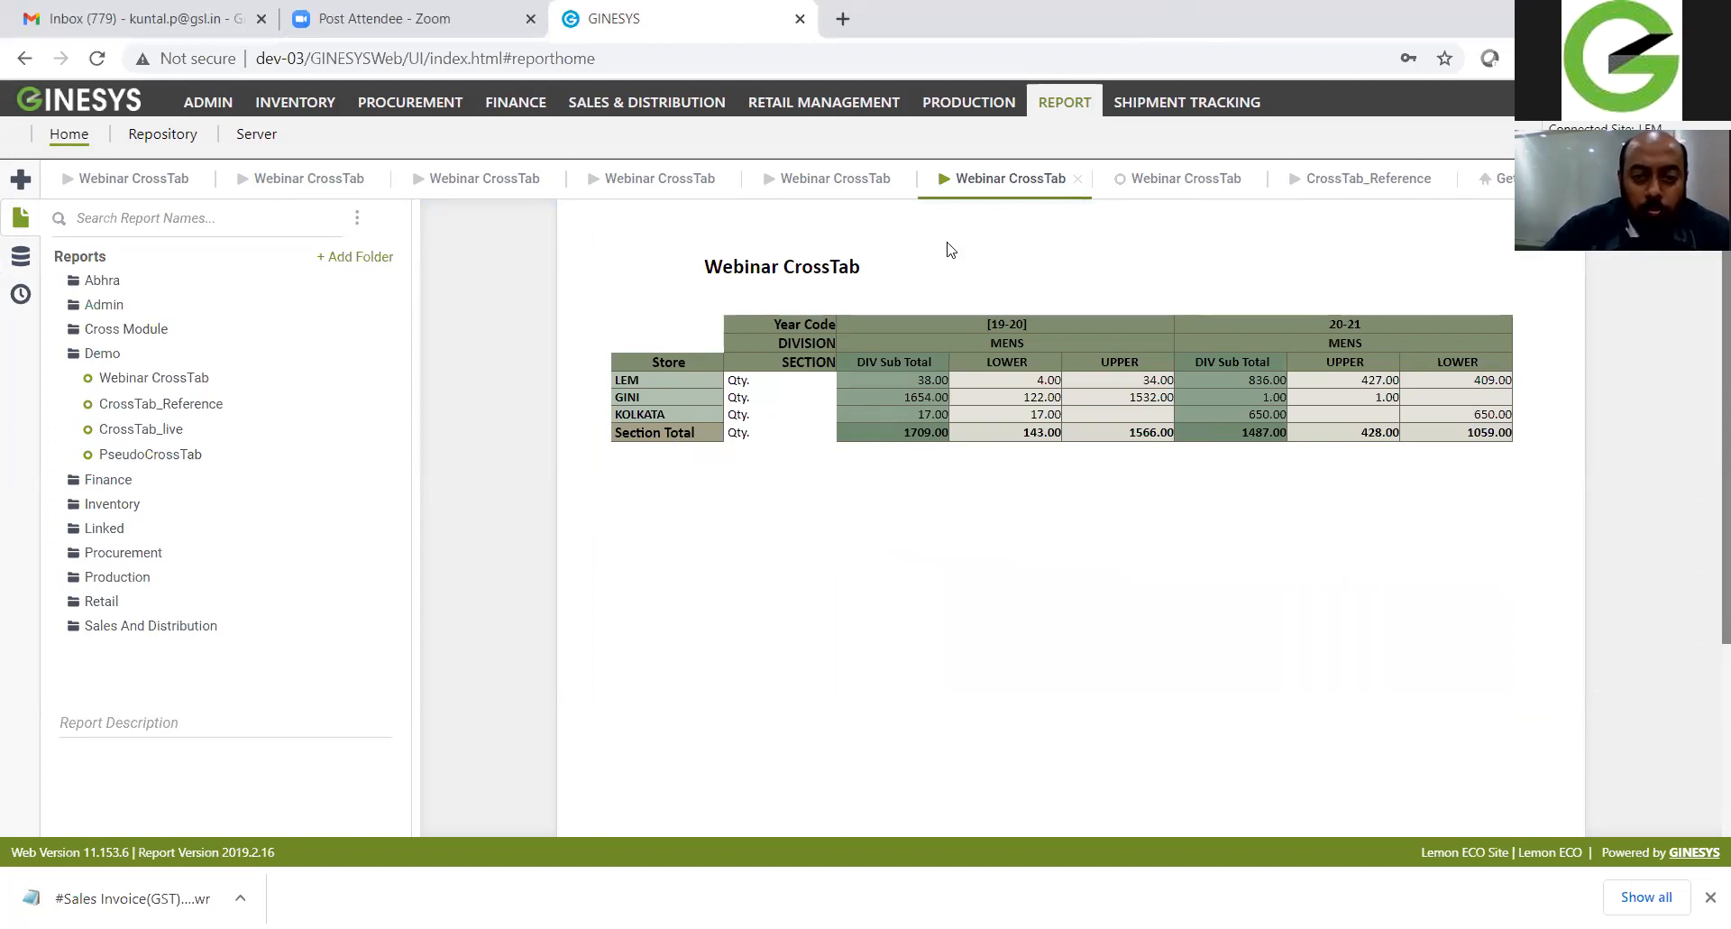
# Step: Reopen the crosstab for editing and clear the label of the invoice quantity tabulation in its options
pyautogui.click(1161, 180)
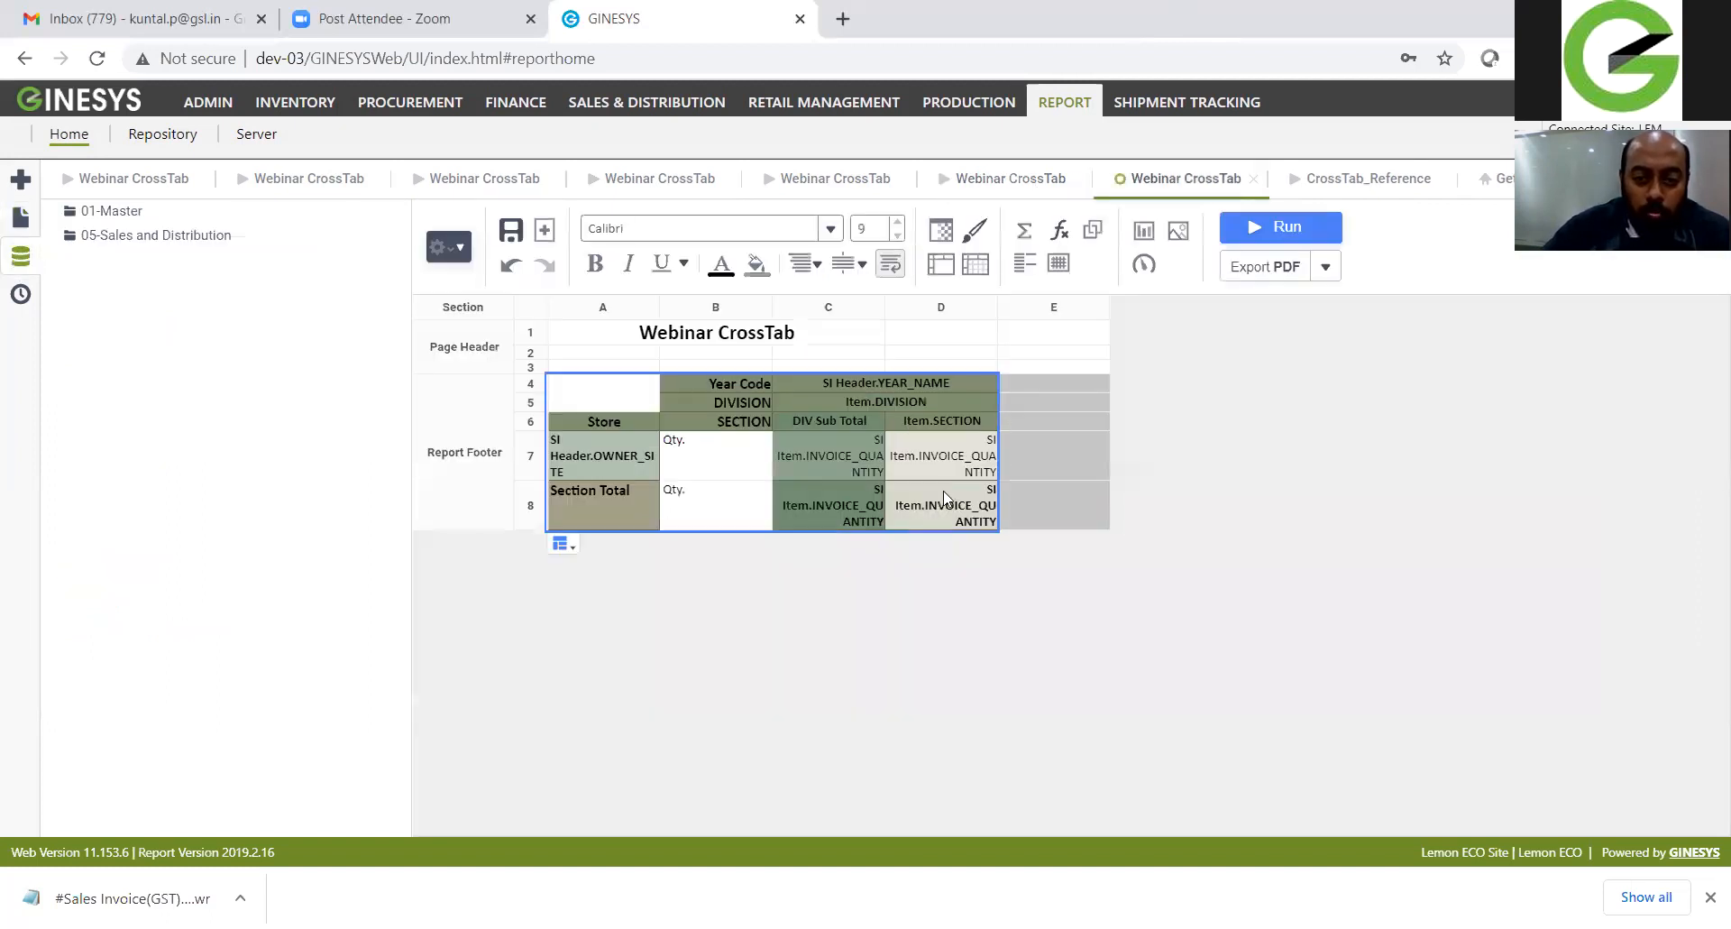
pyautogui.click(829, 431)
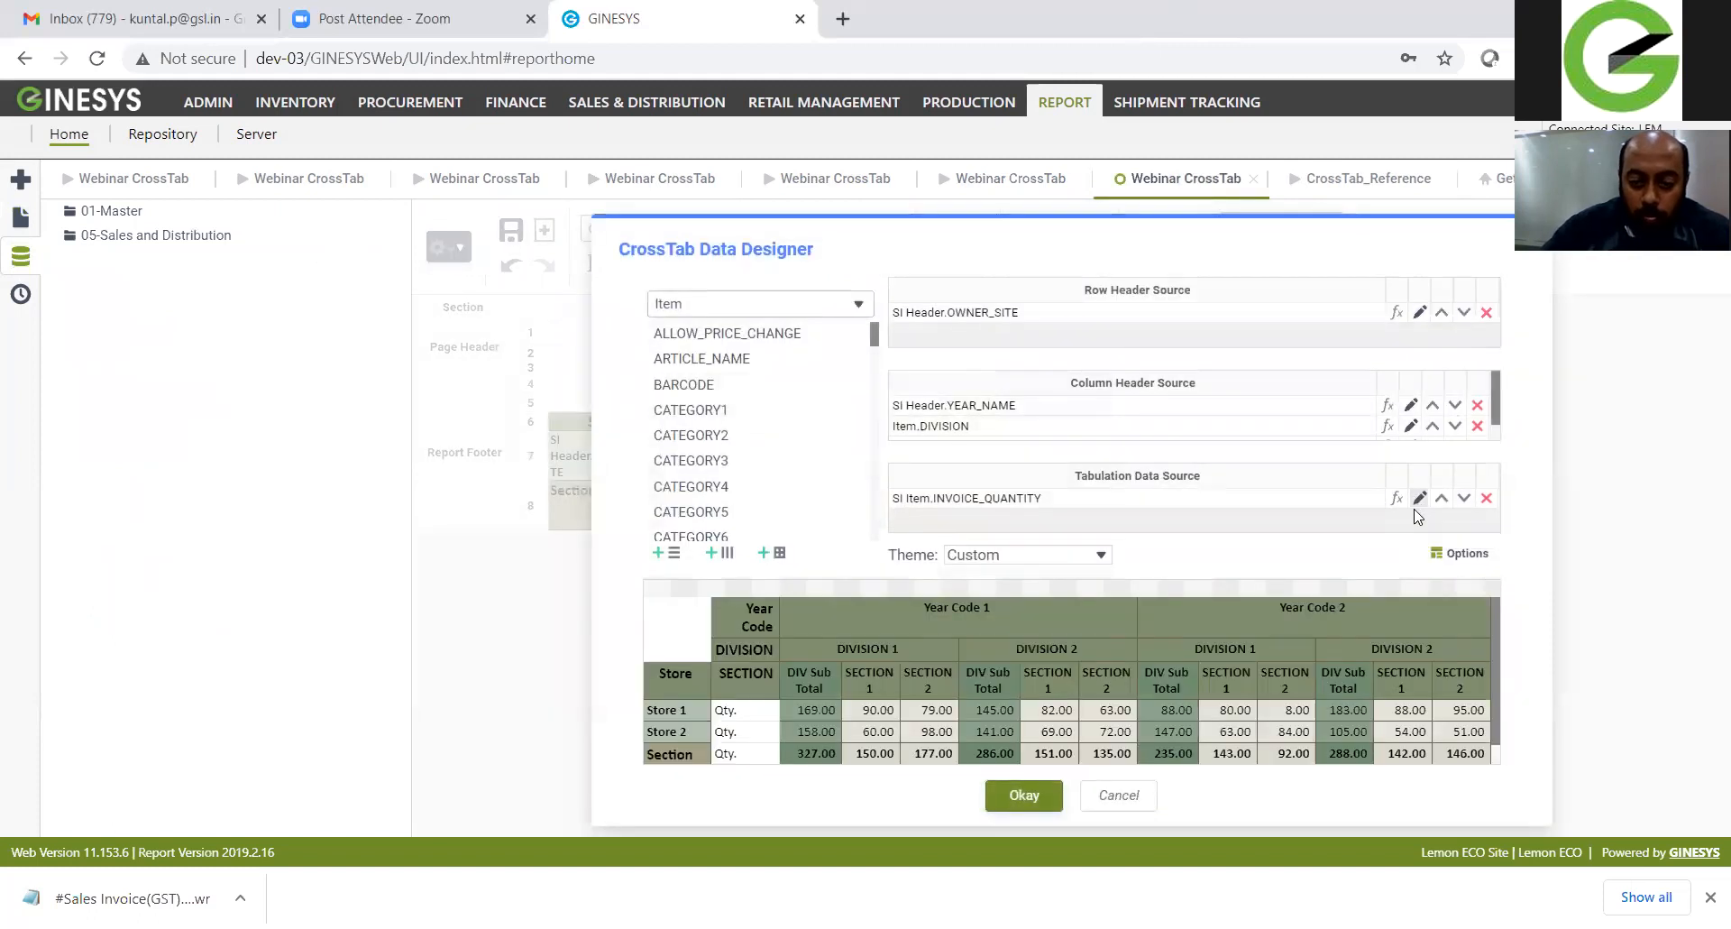
pyautogui.click(1419, 497)
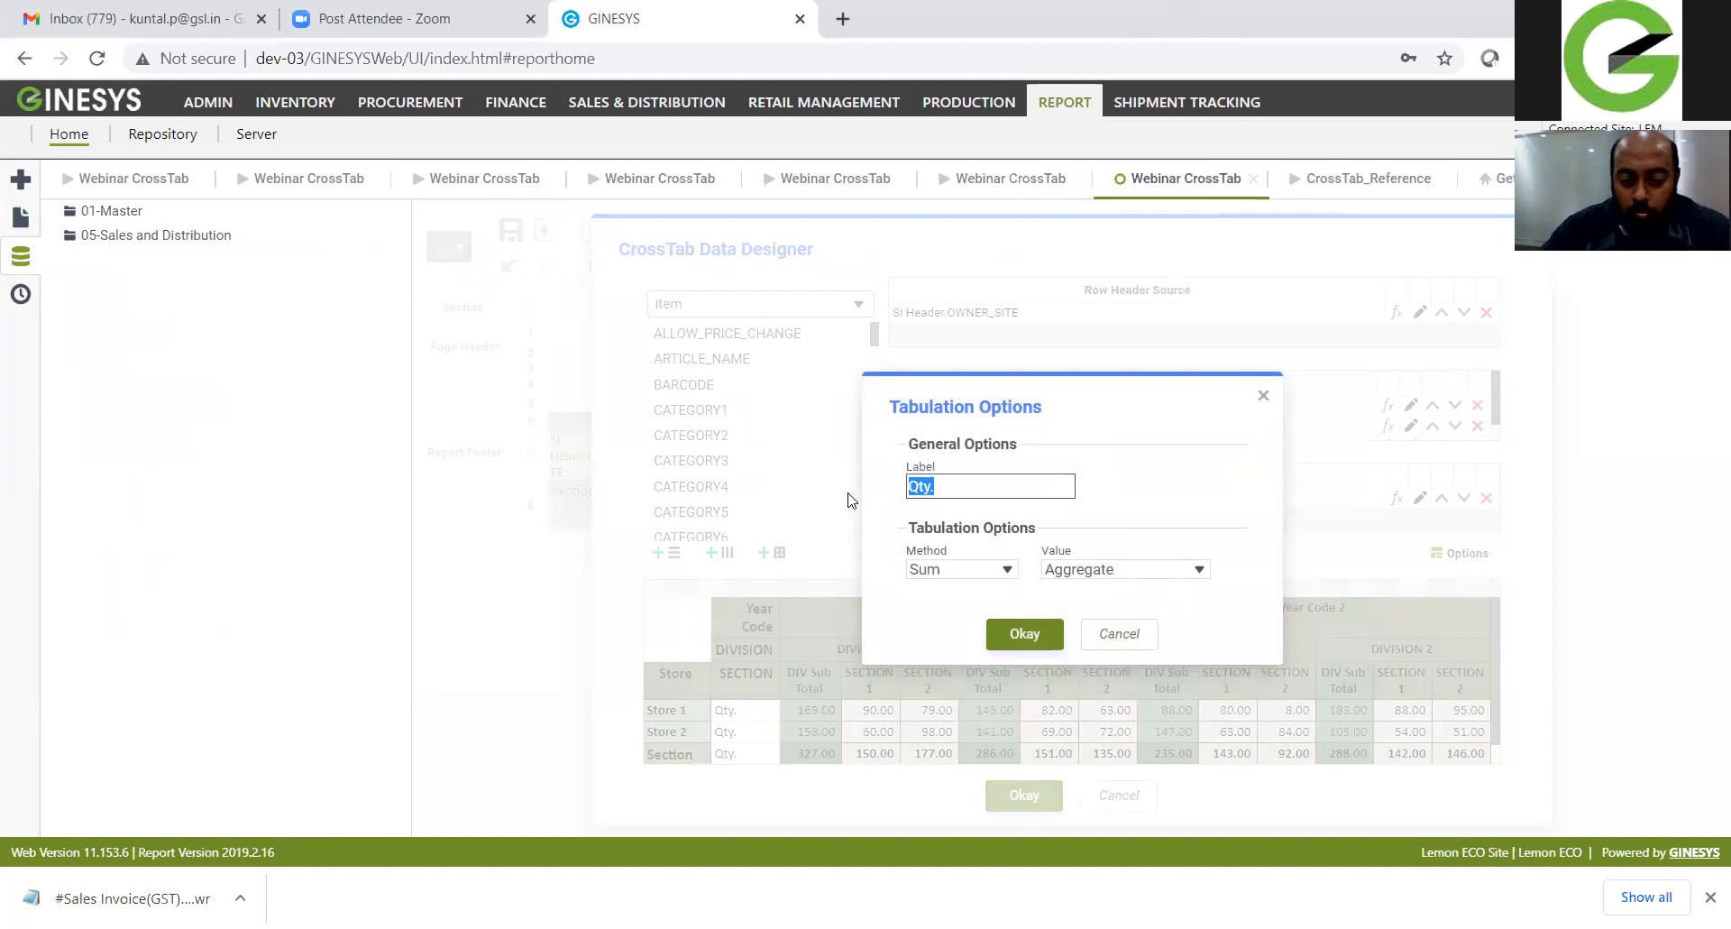
pyautogui.press('BackSpace')
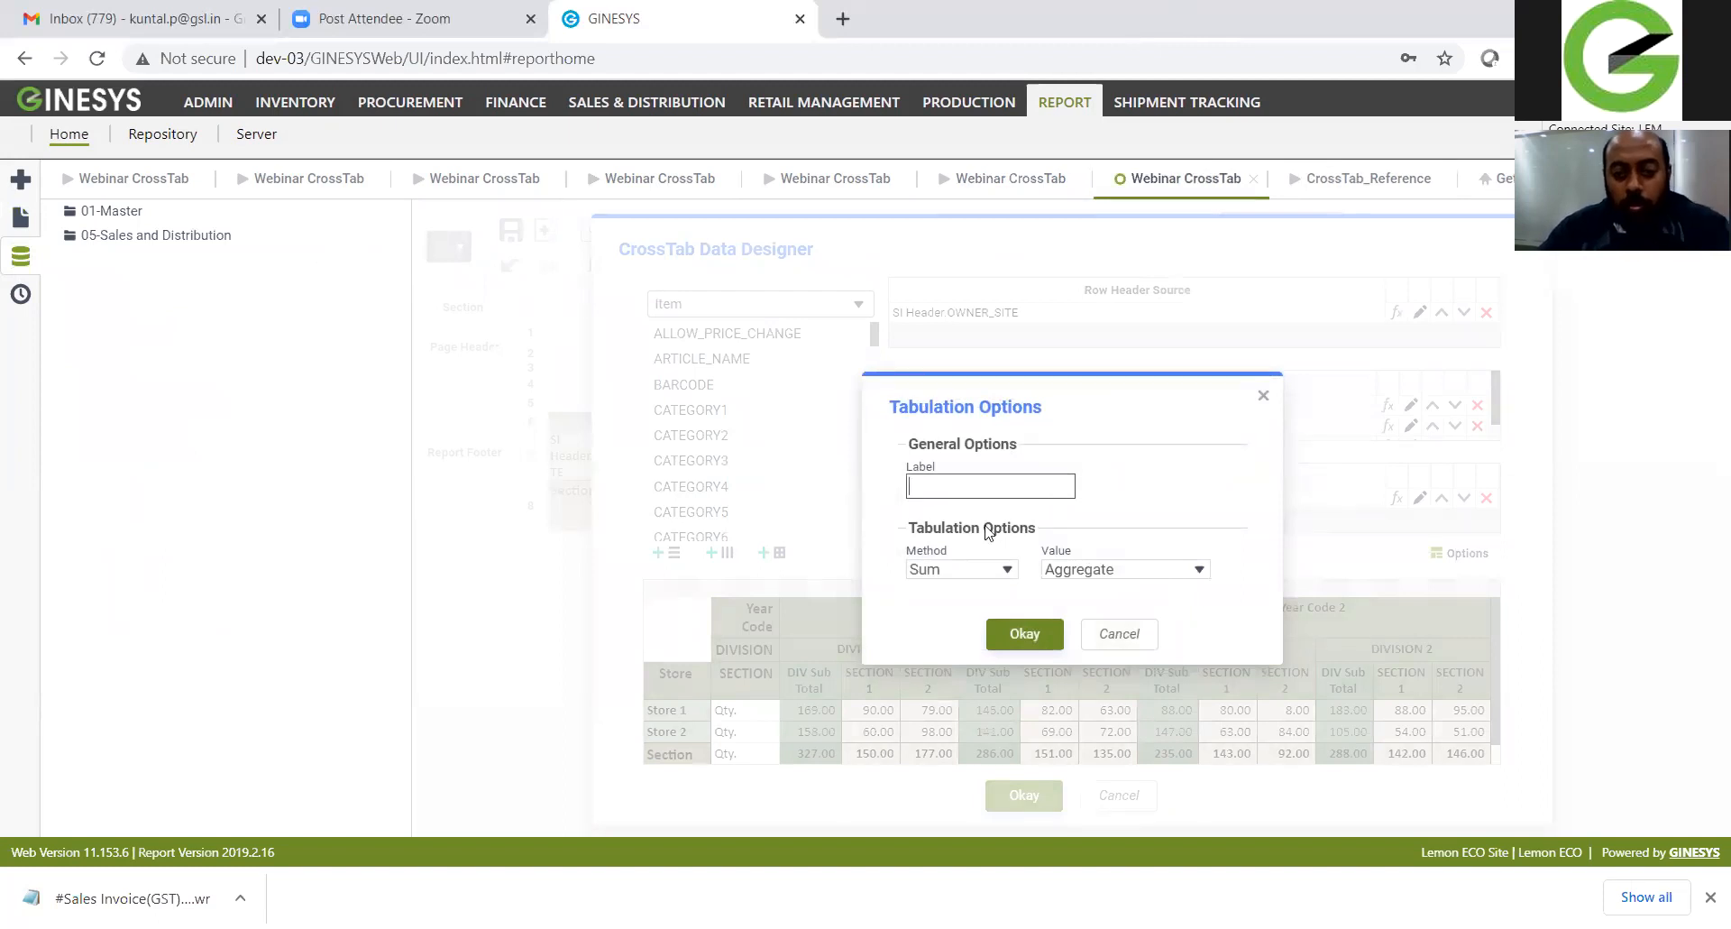
pyautogui.click(1024, 634)
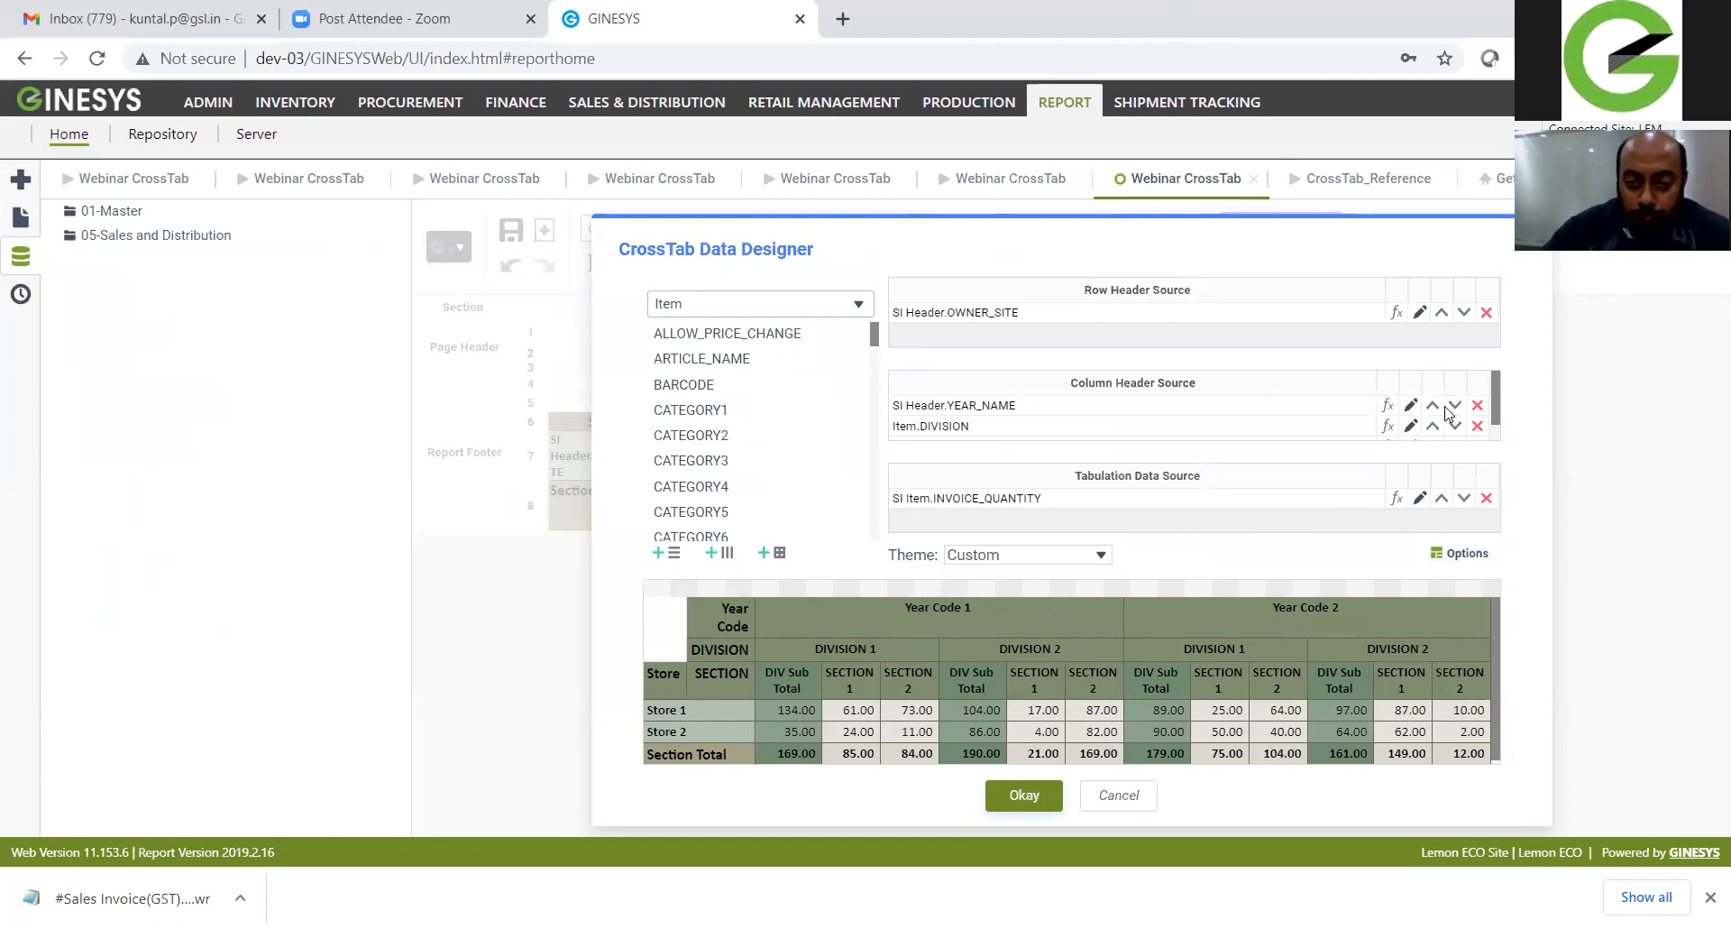
# Step: Place the grand total column at the crosstab's right side and apply the Blue theme
pyautogui.click(1459, 554)
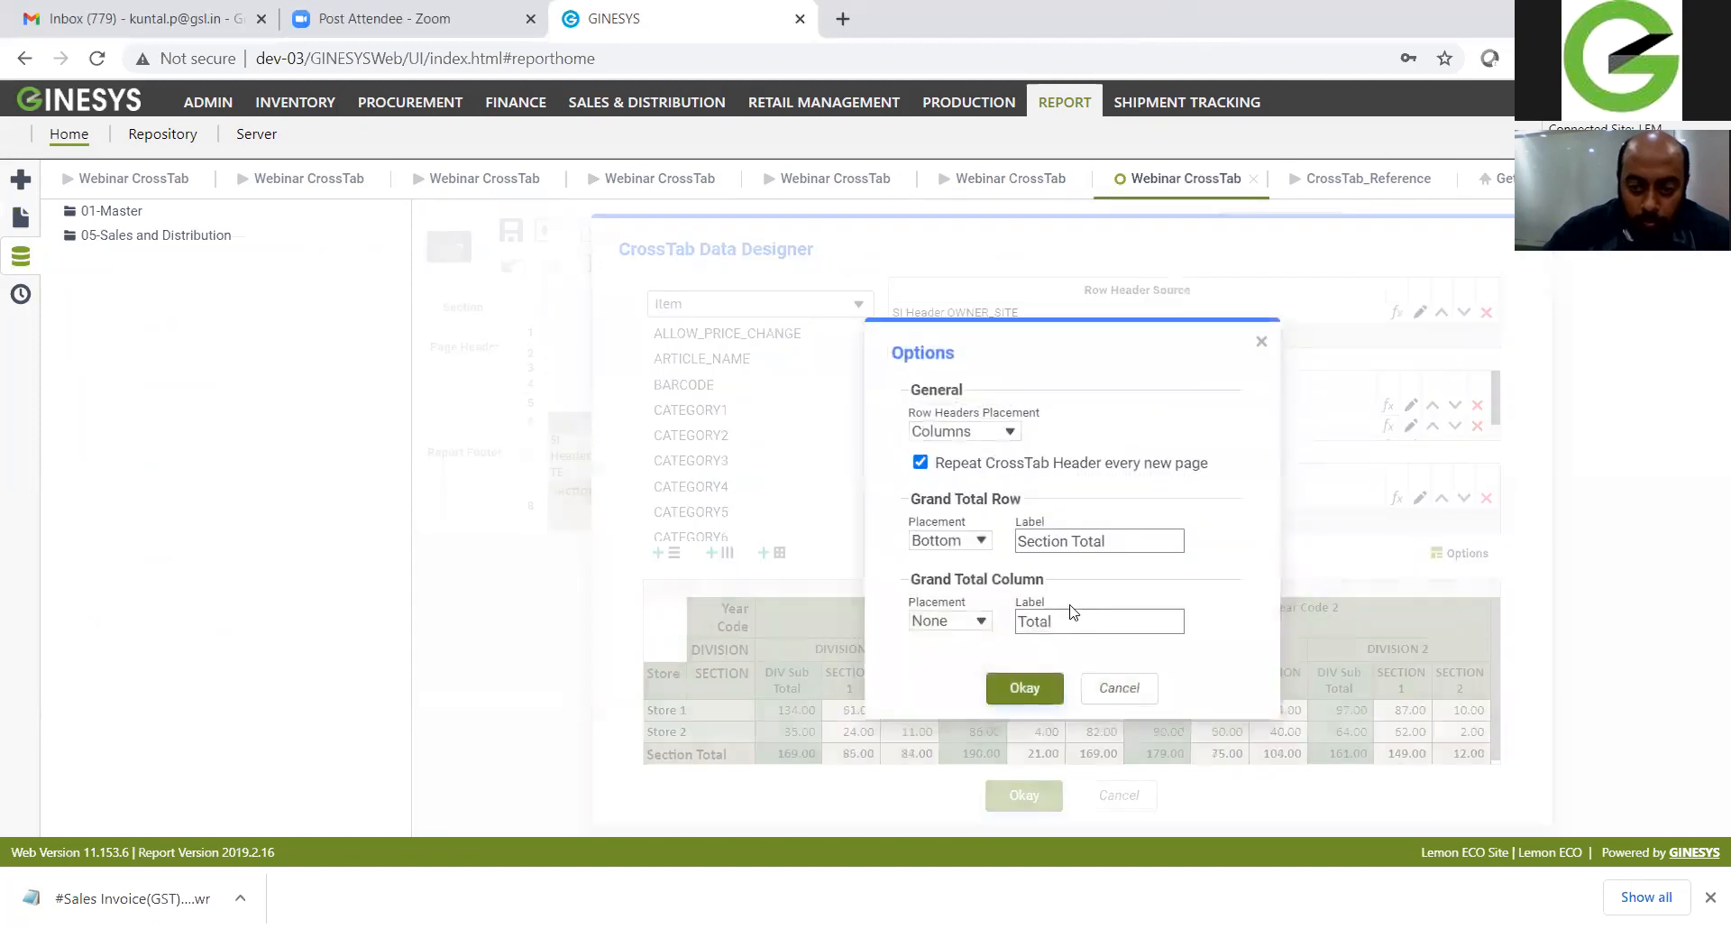
pyautogui.click(949, 620)
pyautogui.click(947, 678)
pyautogui.click(1025, 690)
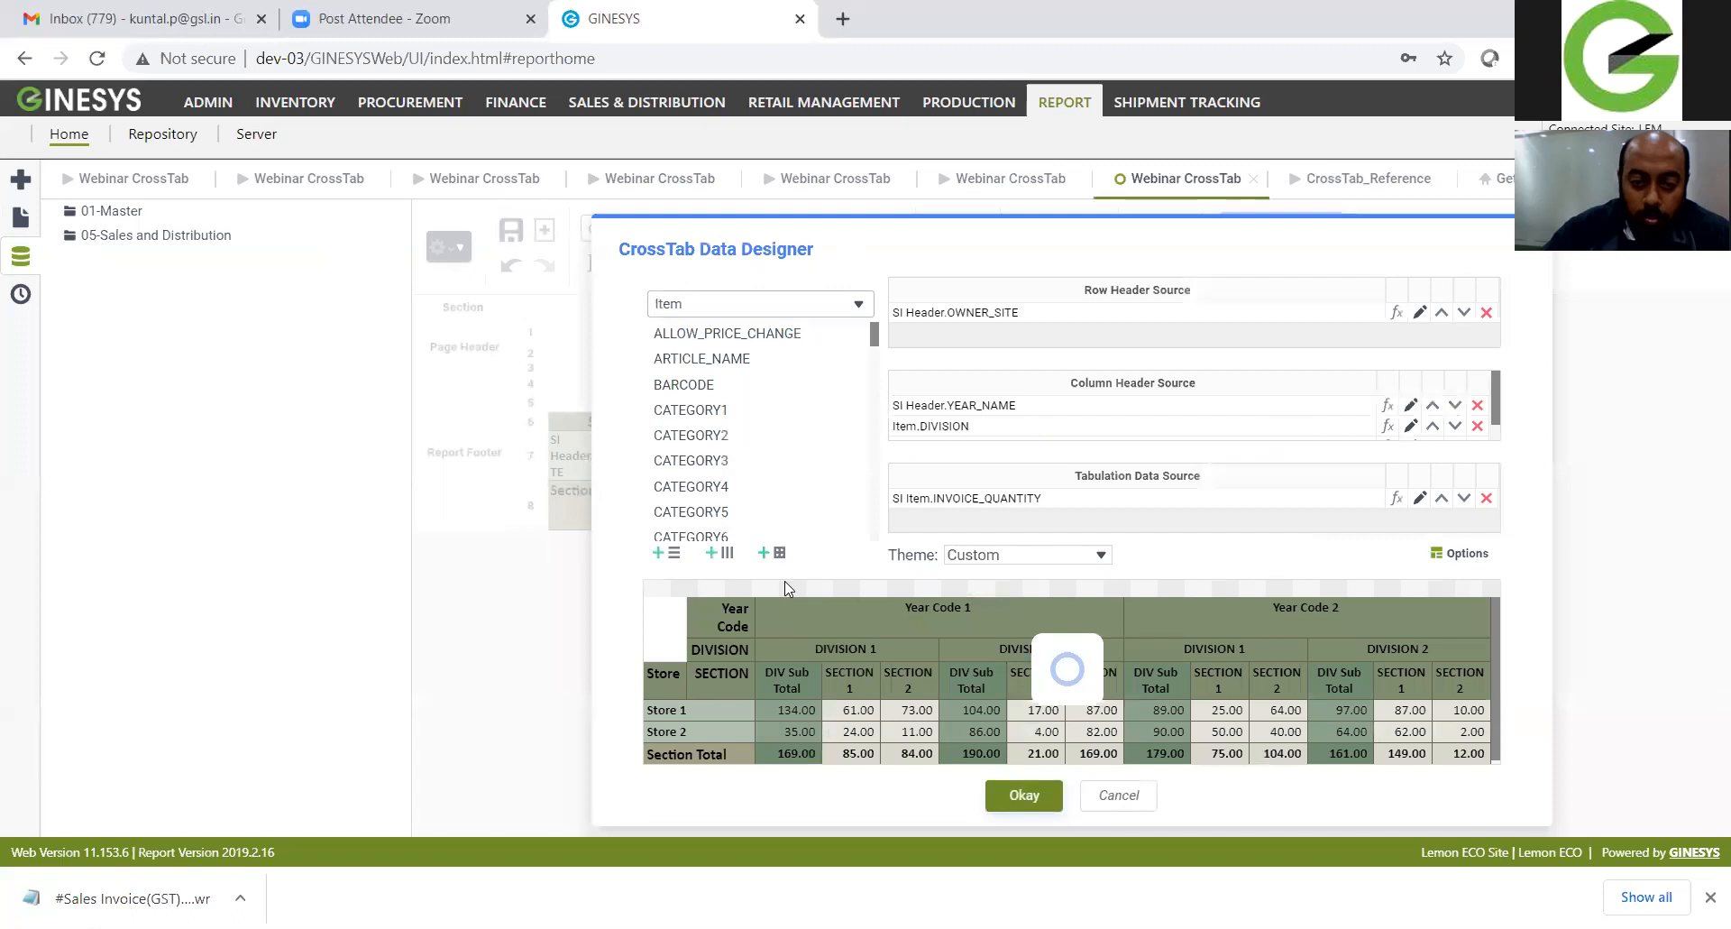
pyautogui.click(1013, 561)
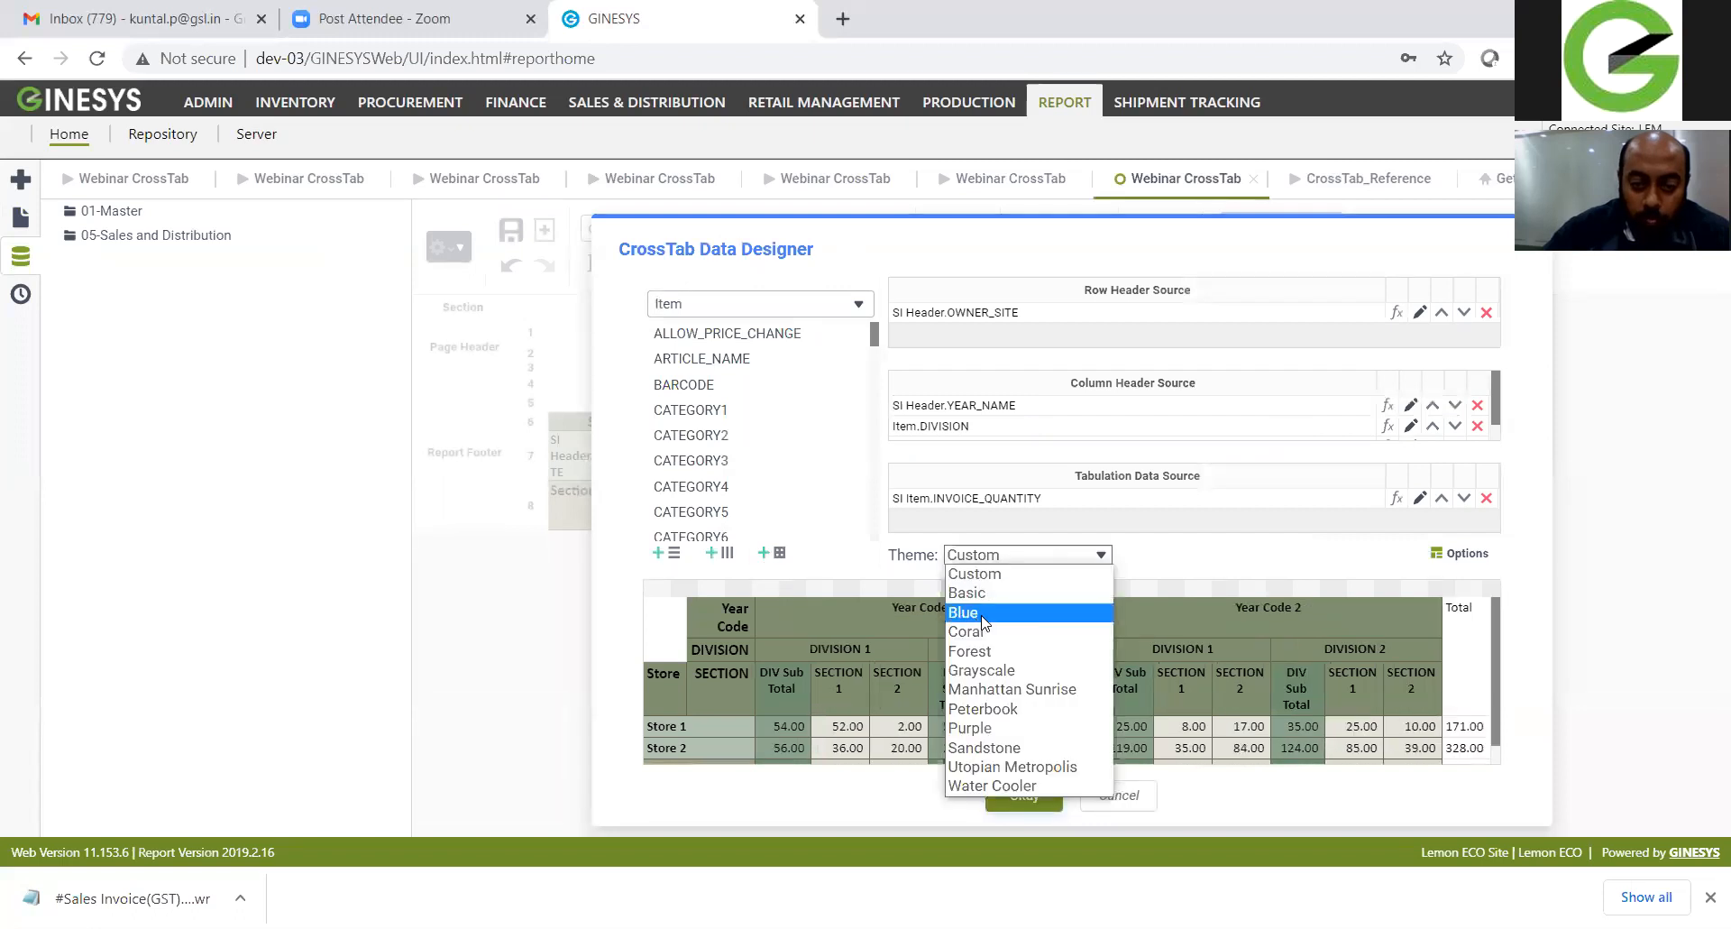
pyautogui.click(974, 591)
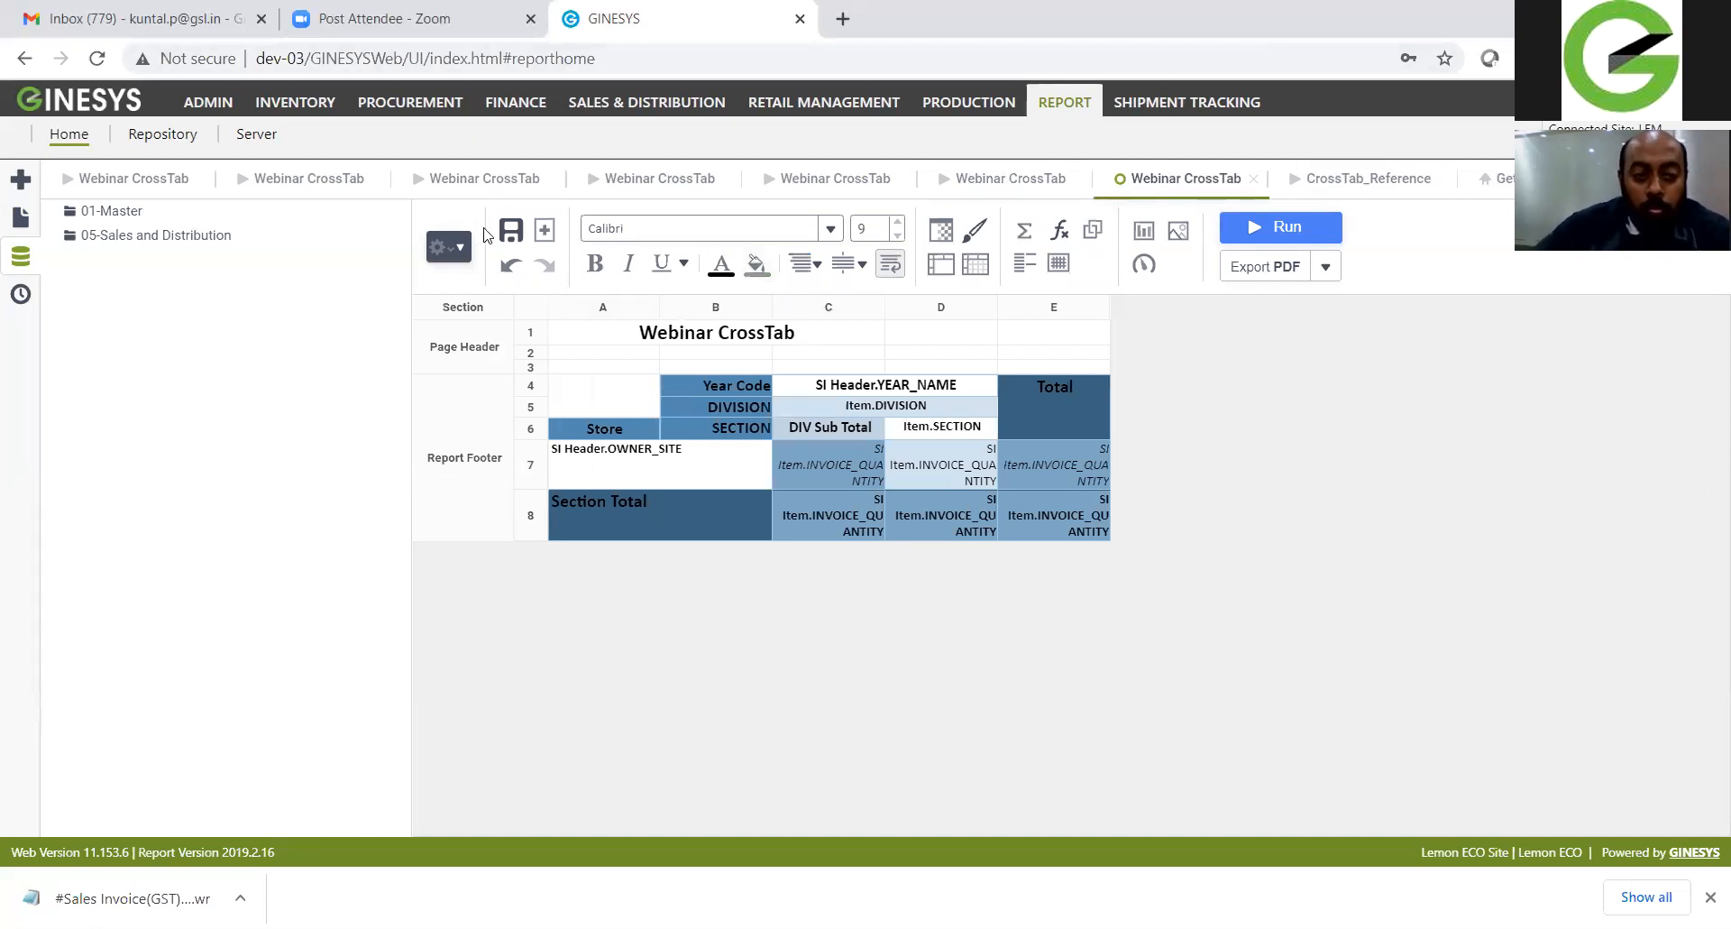
# Step: Disable Simulate PDF in the report viewer options, confirm, and run the report
pyautogui.click(453, 247)
pyautogui.moveTo(538, 481)
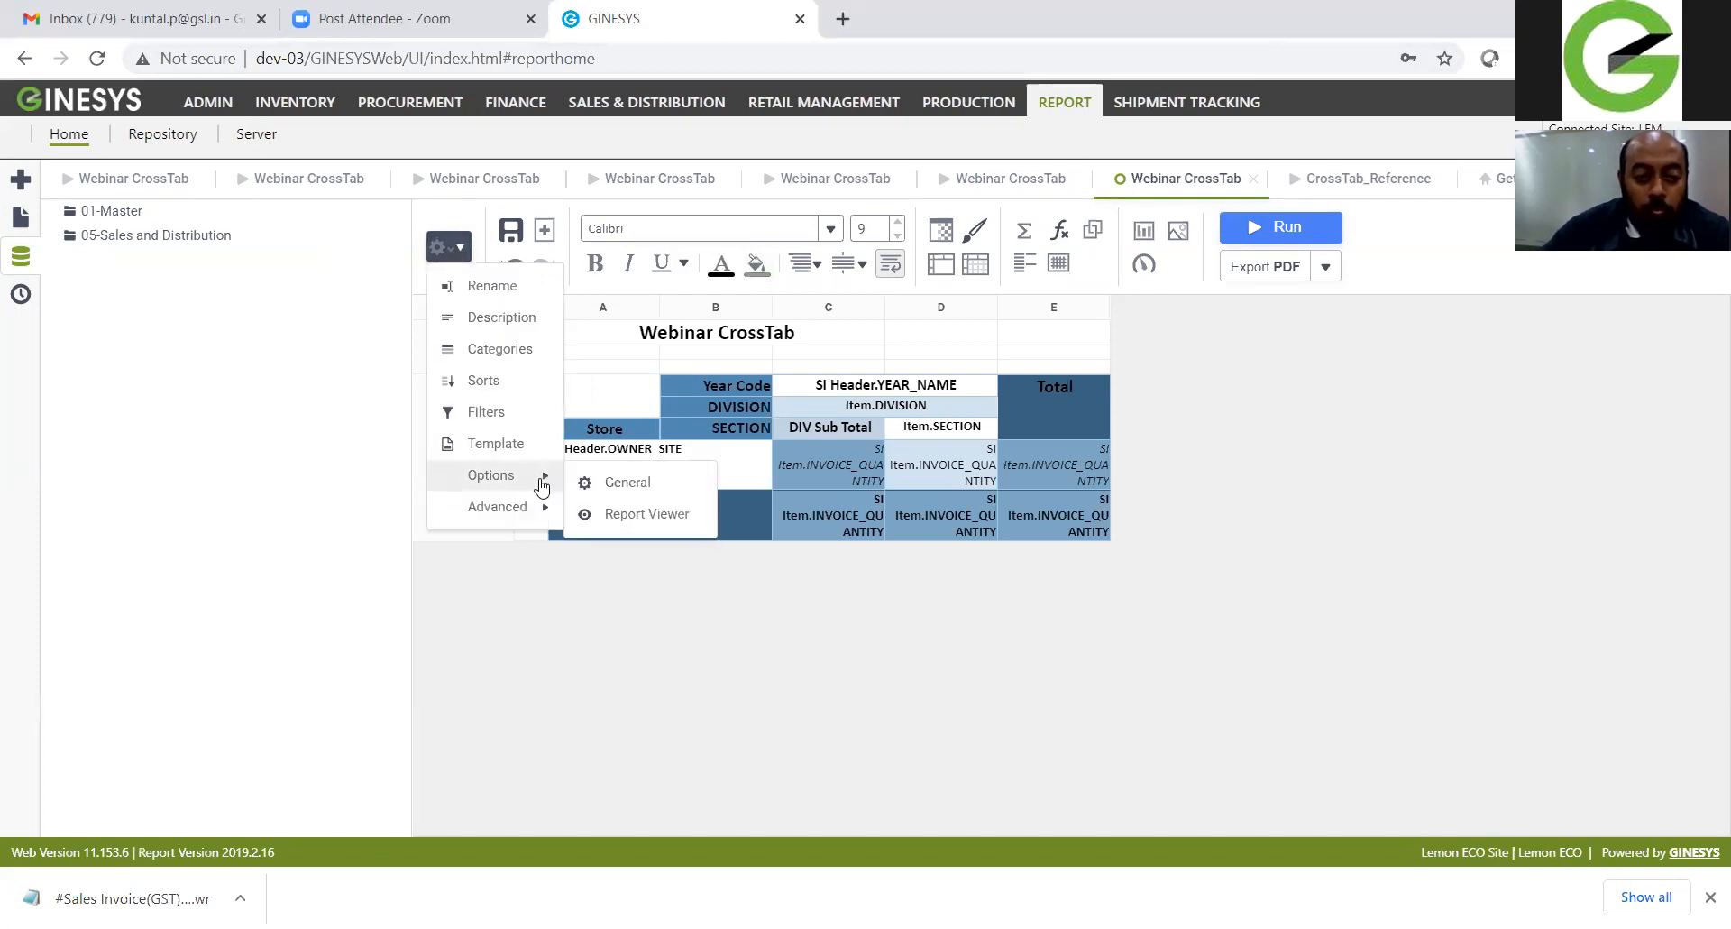
pyautogui.click(801, 530)
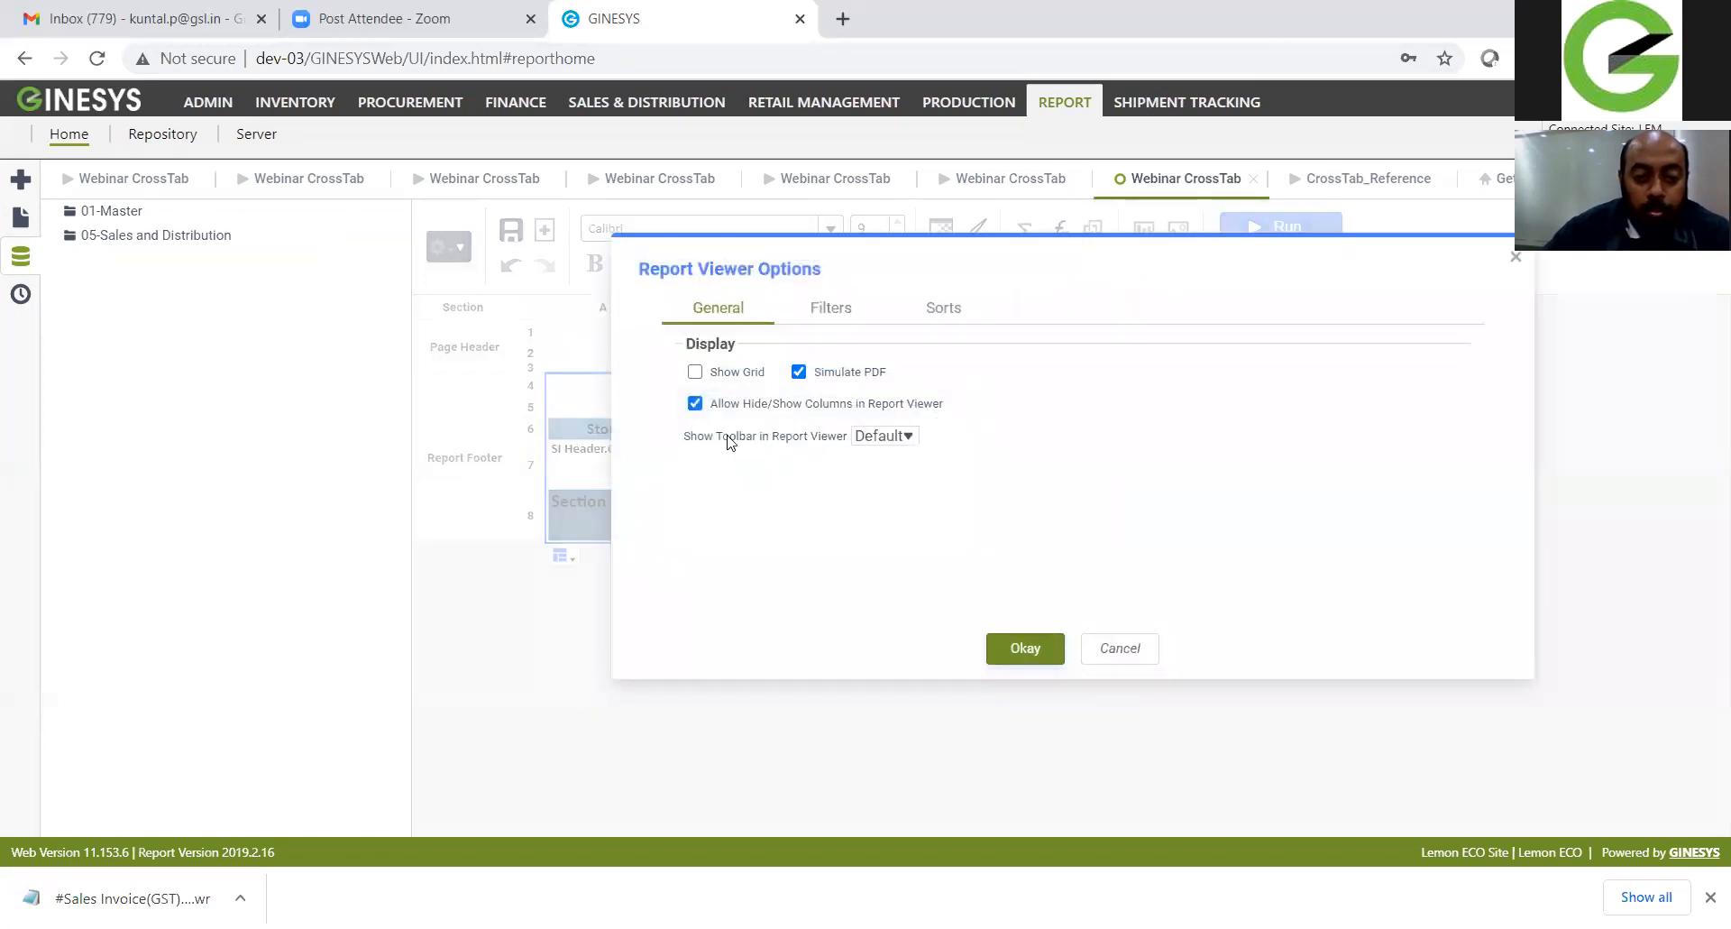
pyautogui.click(798, 372)
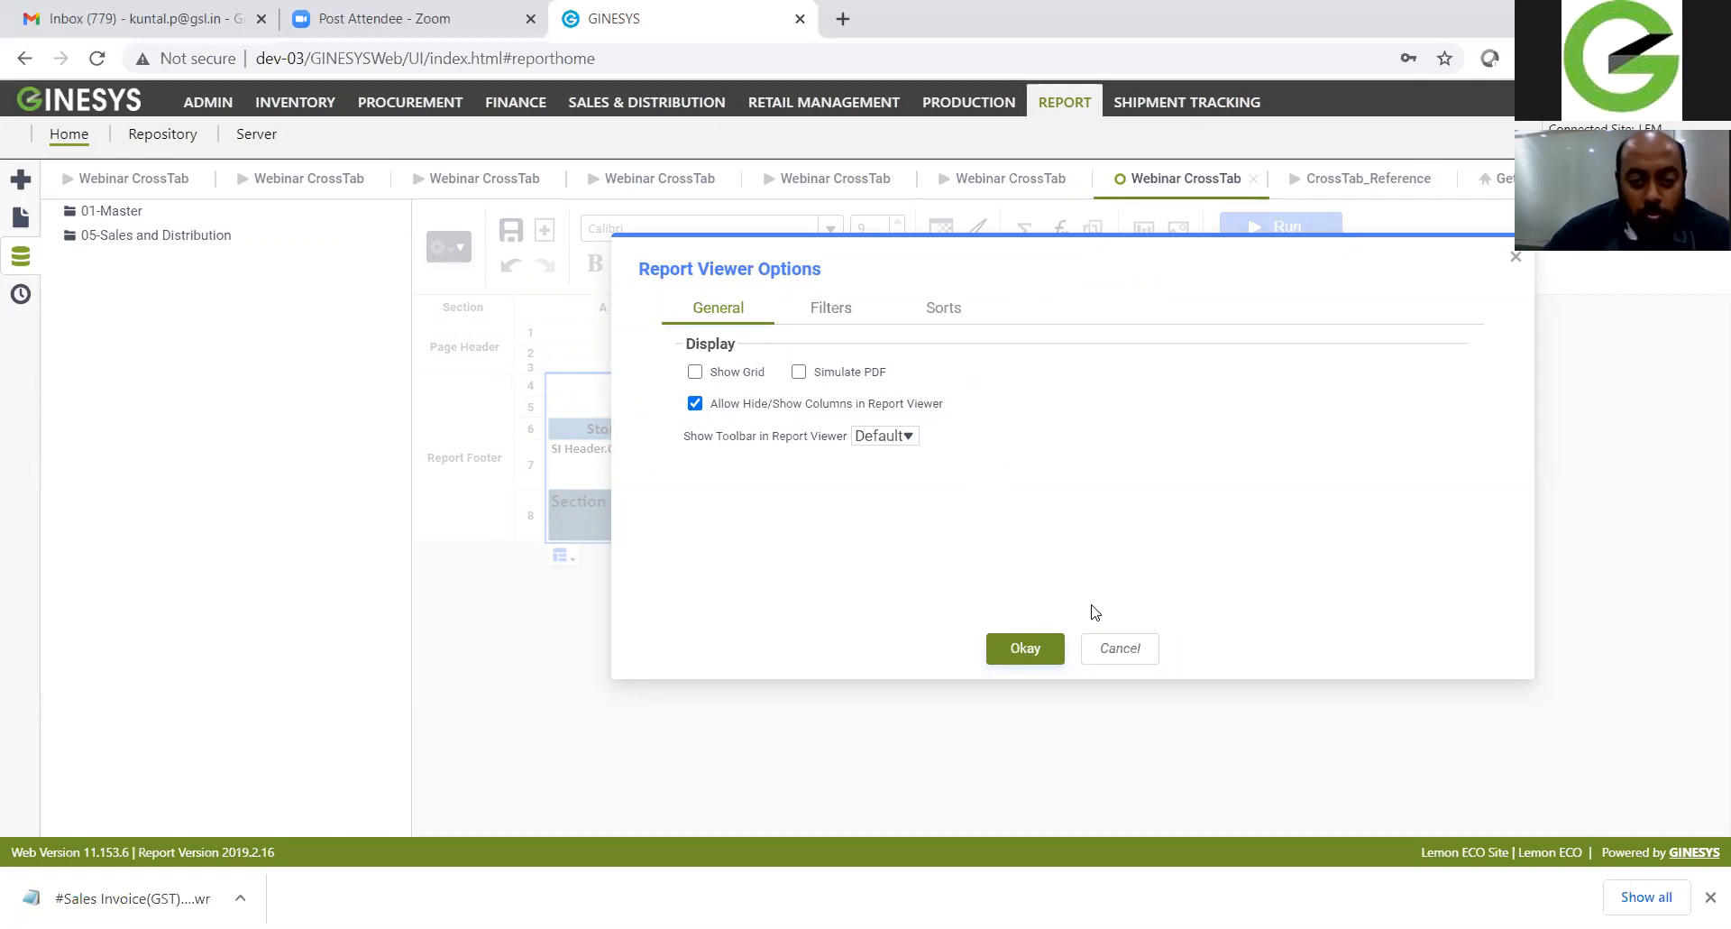
pyautogui.click(1037, 648)
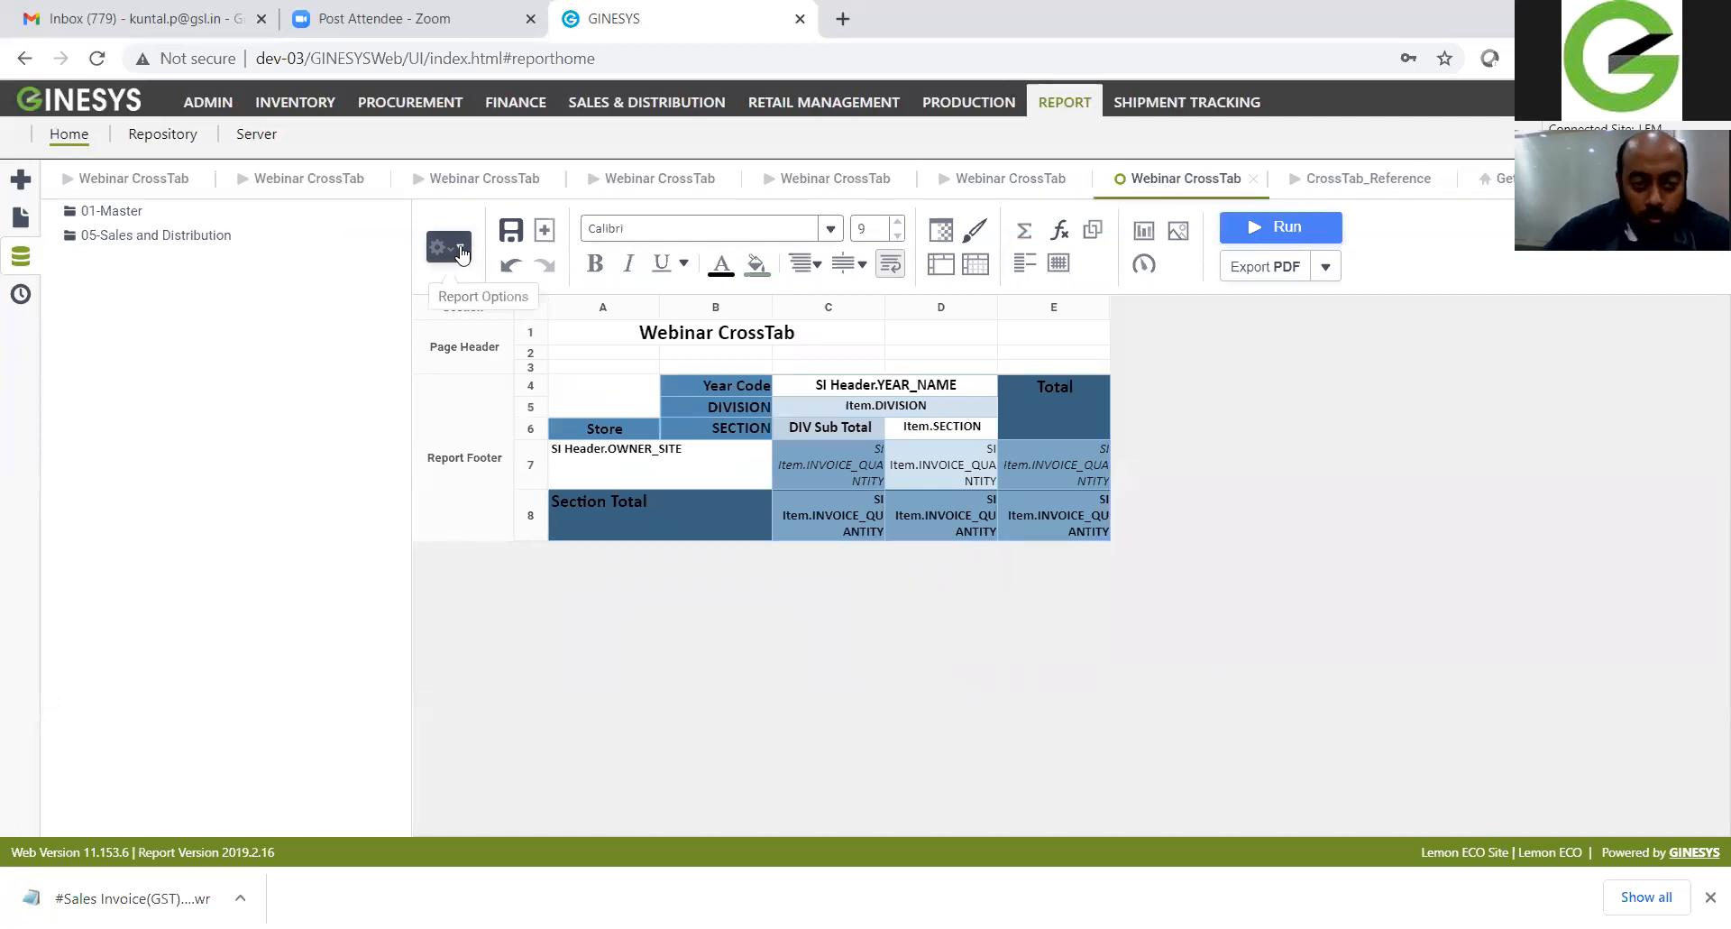
pyautogui.click(1286, 226)
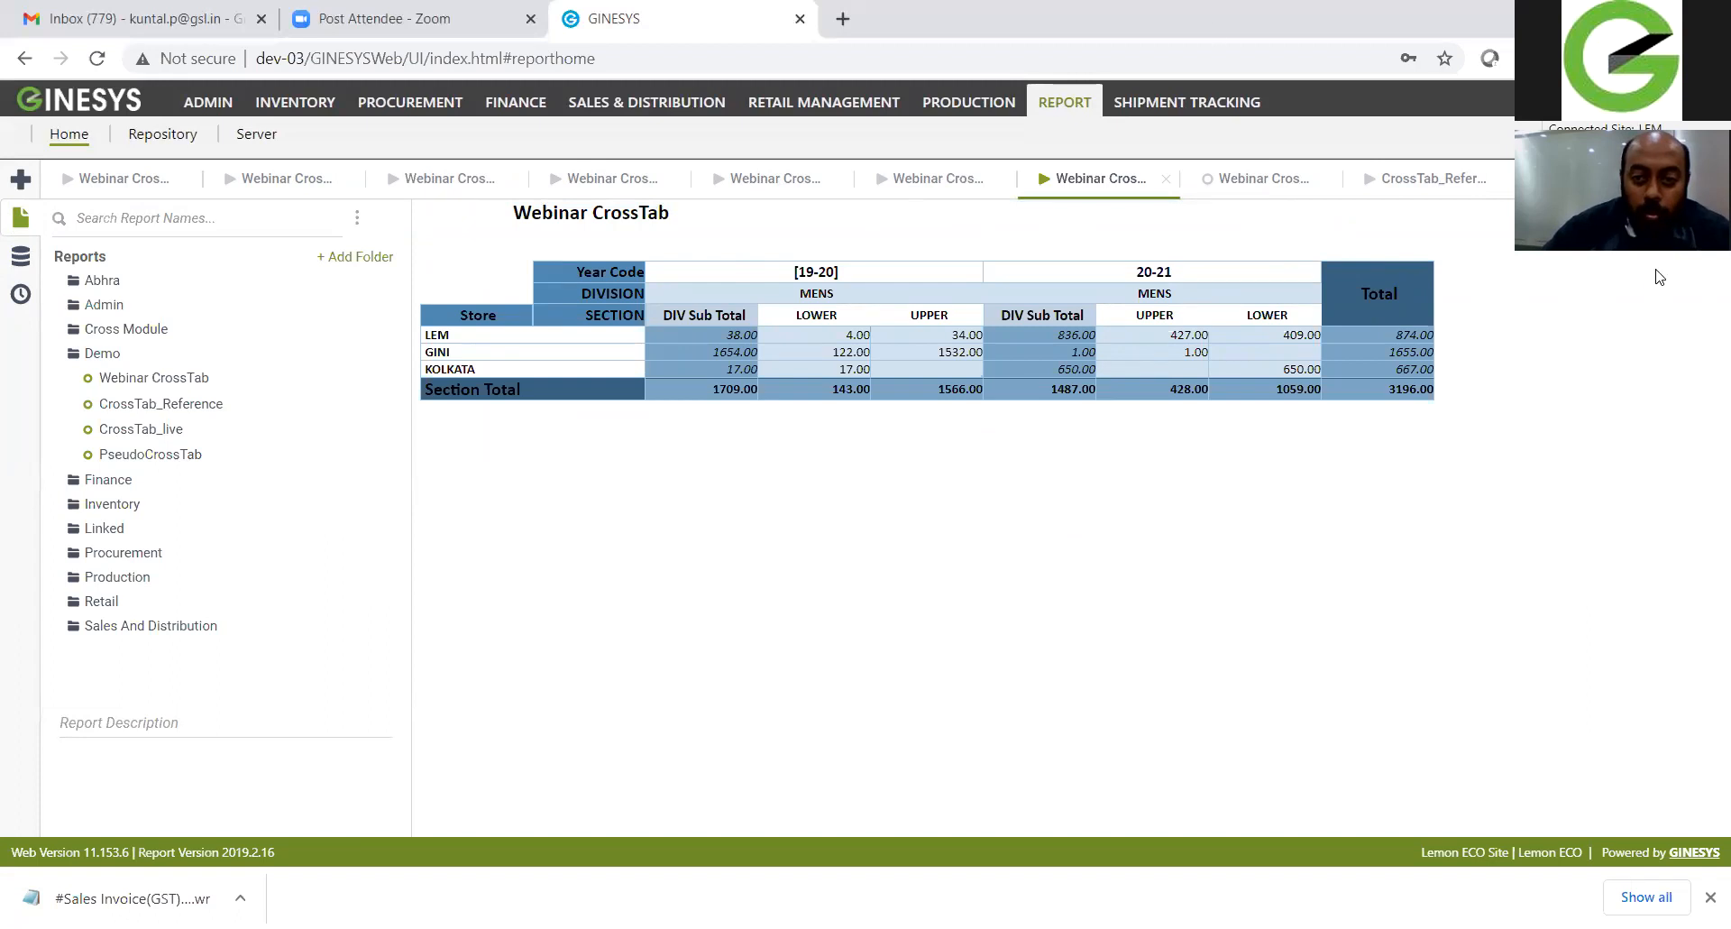
# Step: Return to the report design and insert a blank column after column E
pyautogui.click(1260, 179)
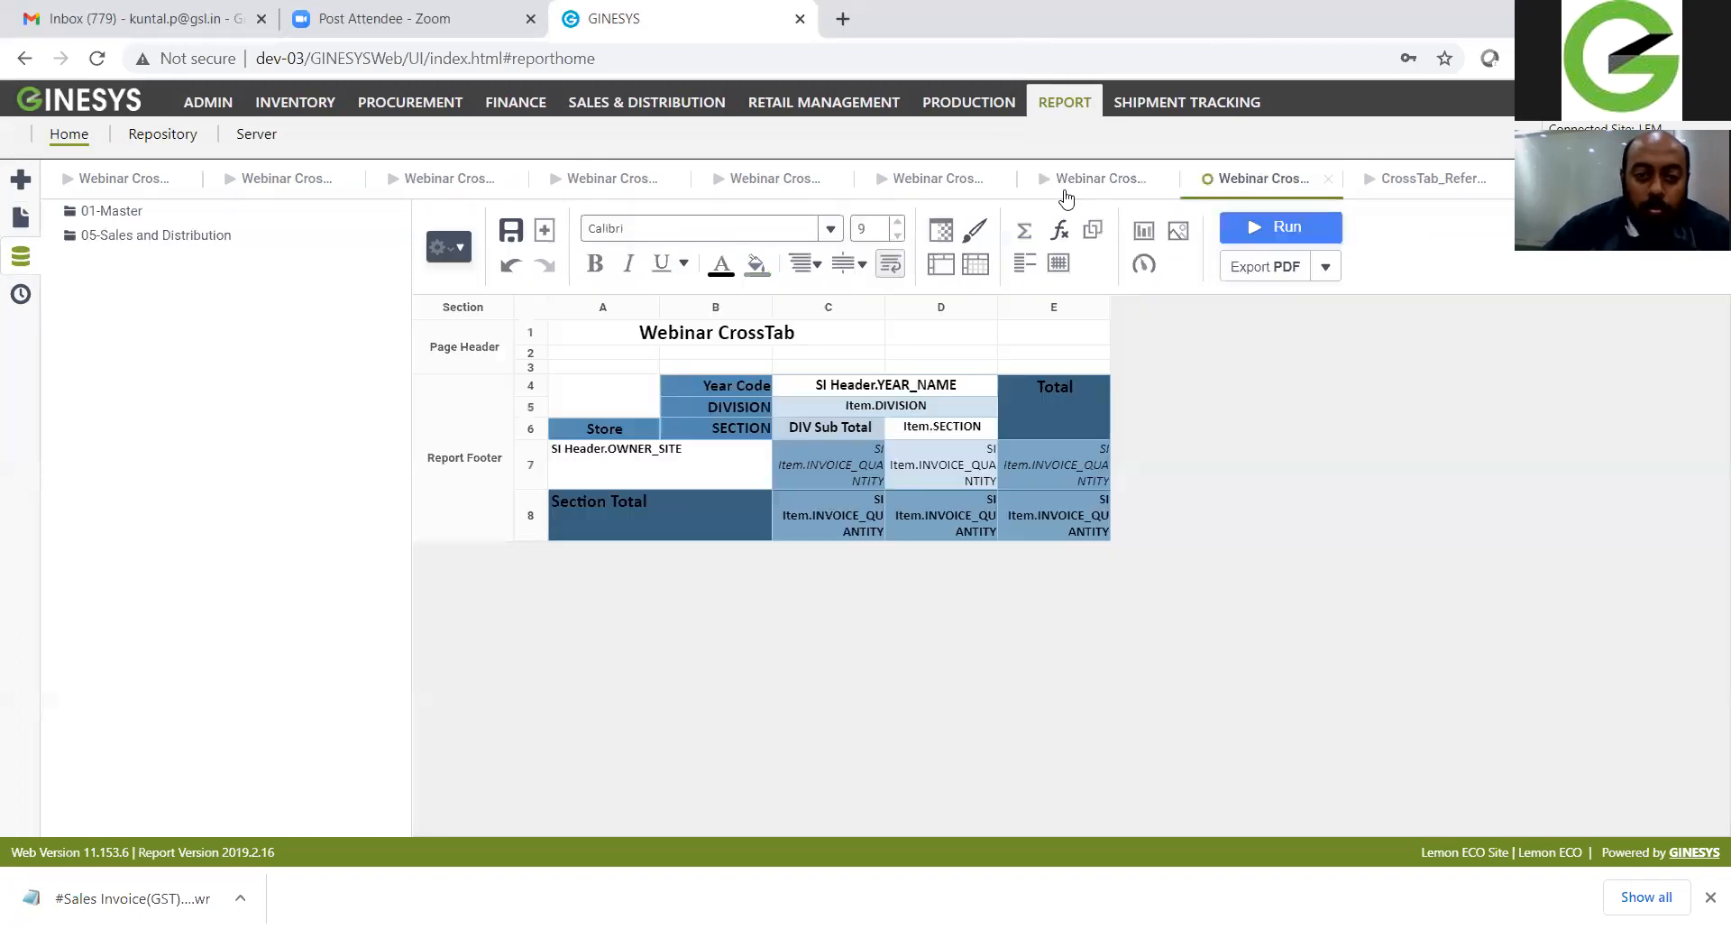
pyautogui.rightClick(1075, 310)
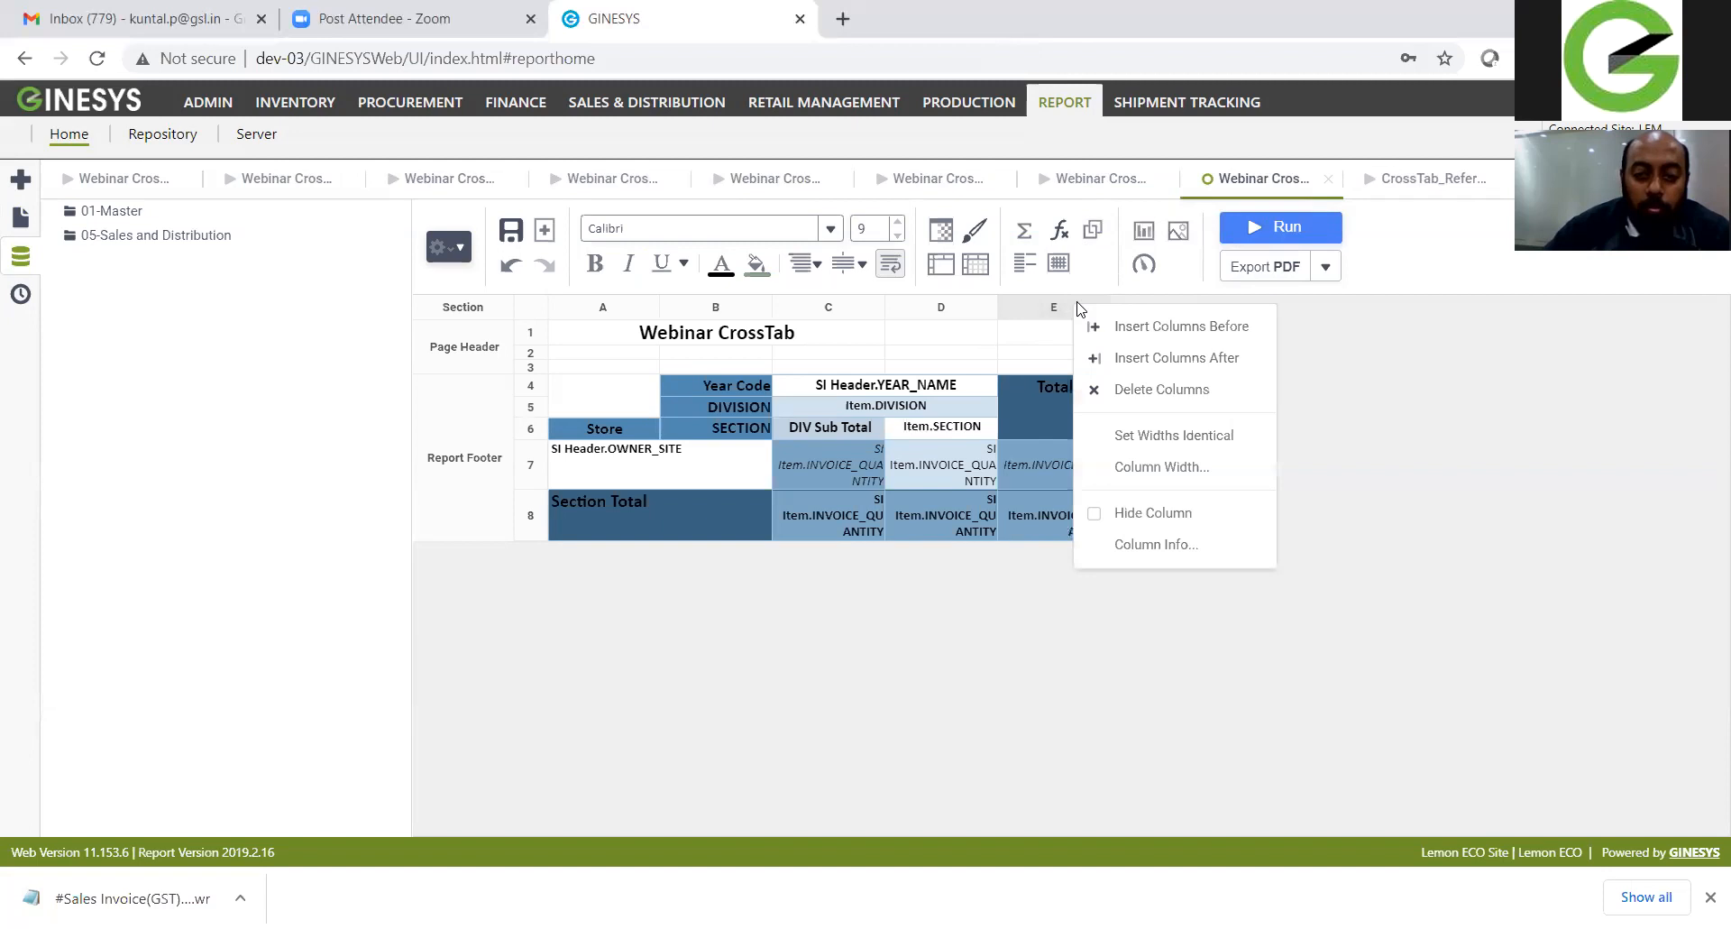
pyautogui.click(1172, 358)
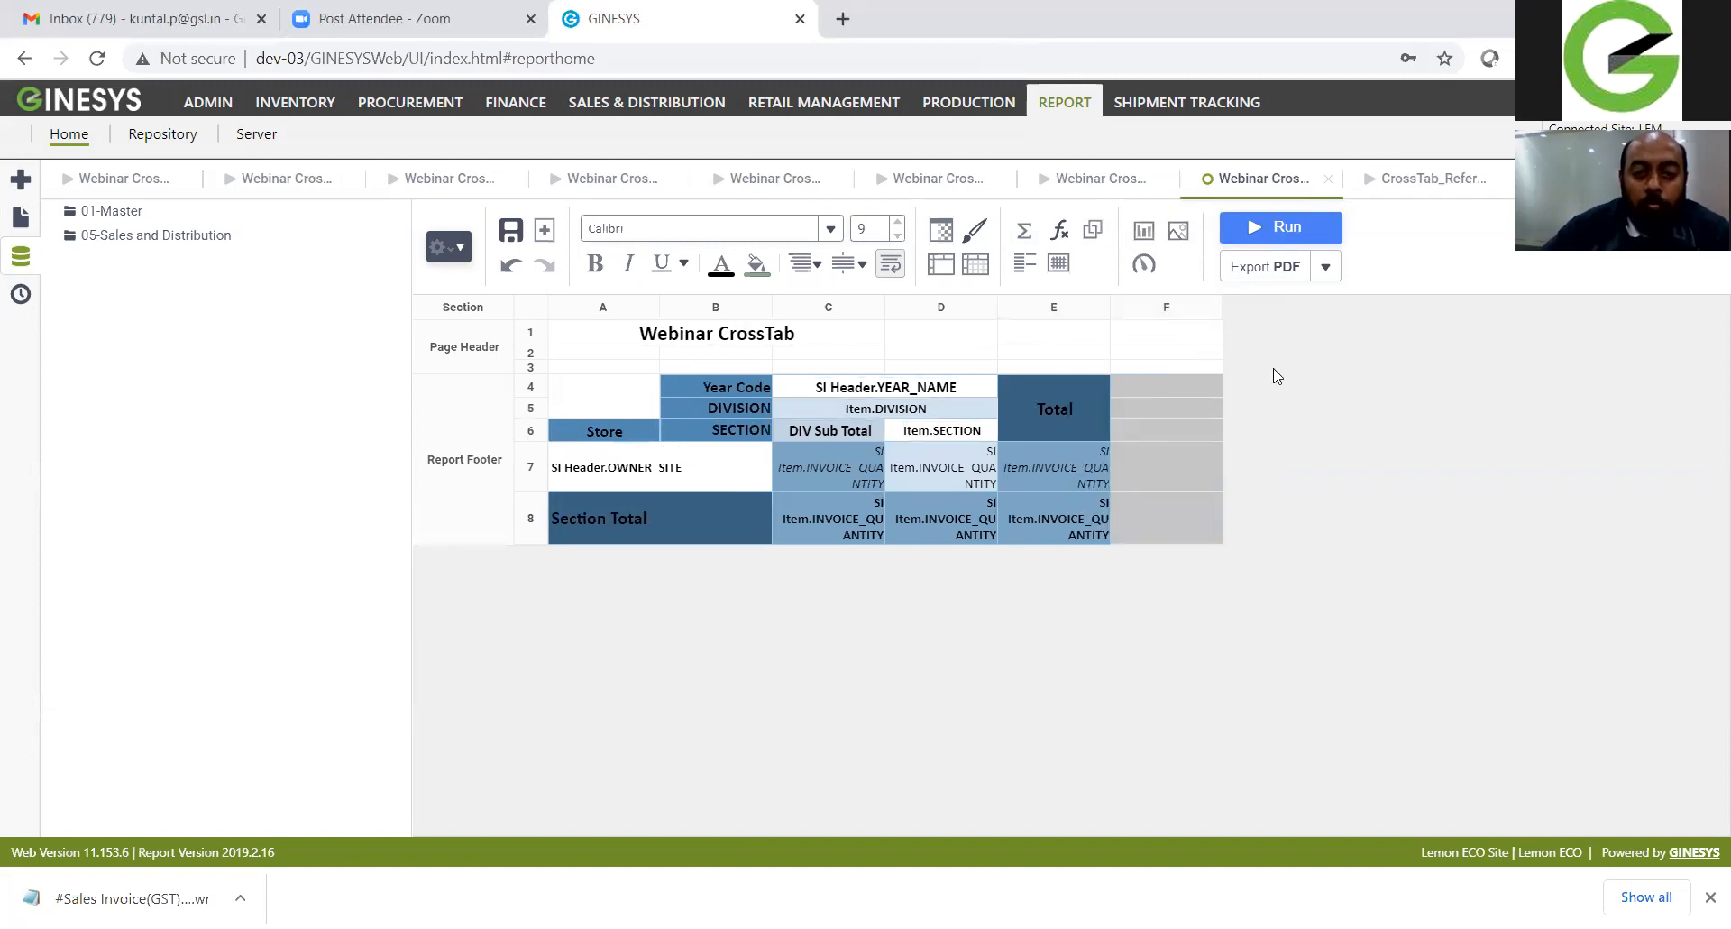
pyautogui.click(1054, 491)
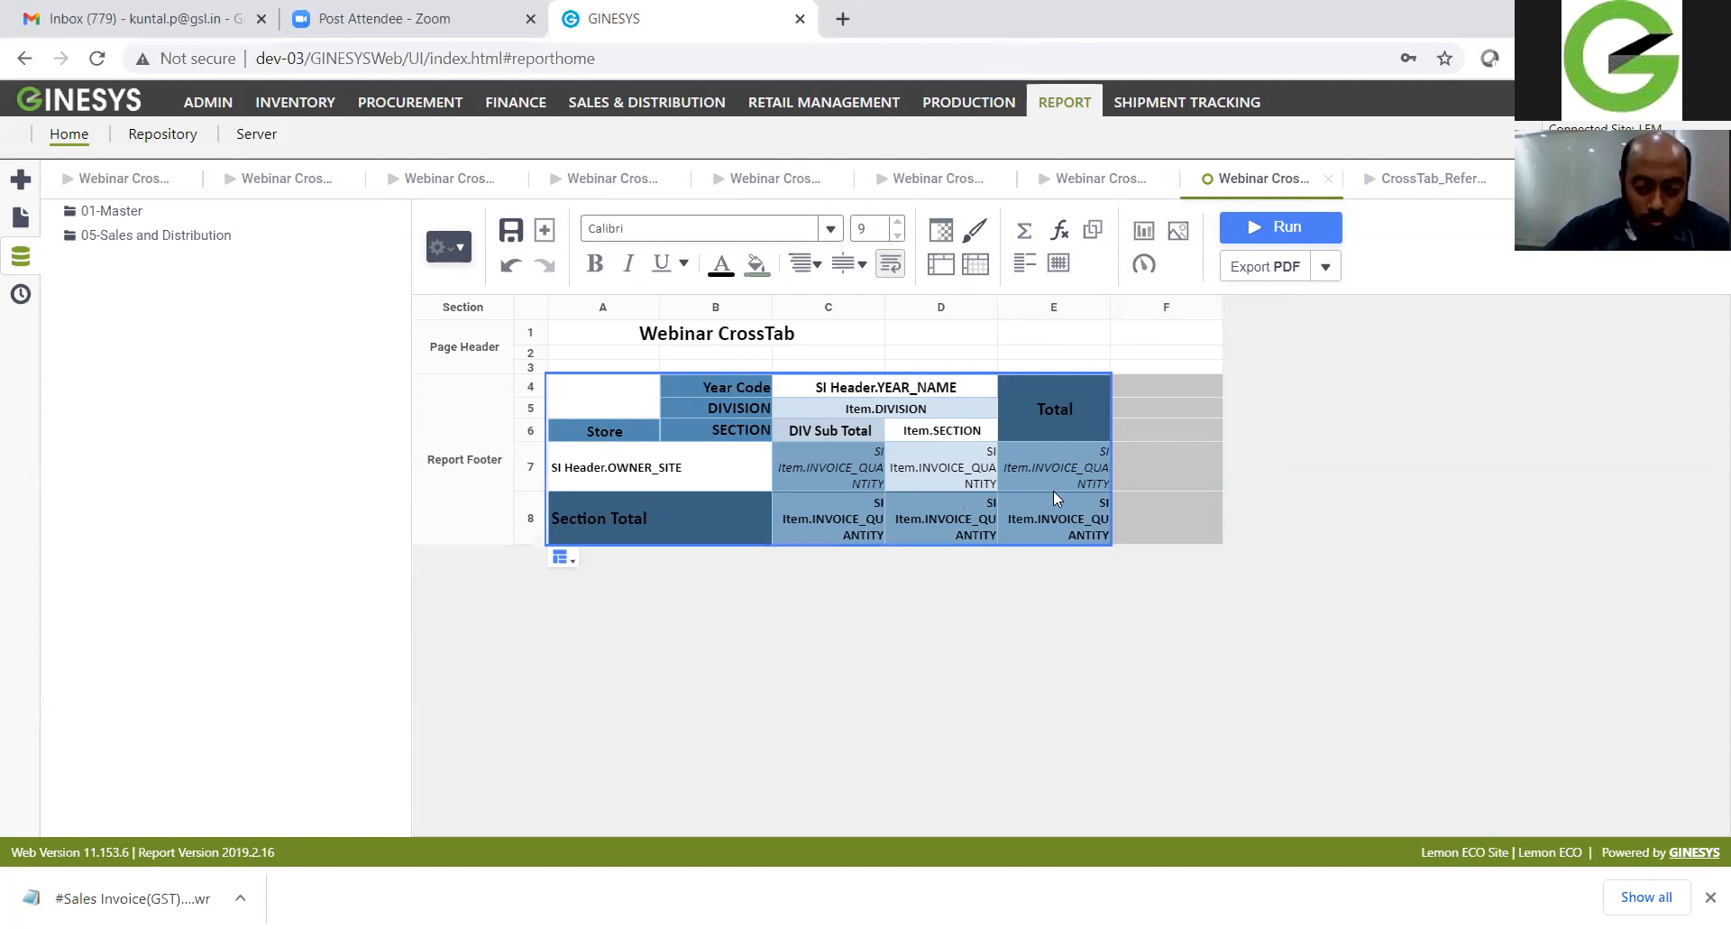
pyautogui.click(1171, 392)
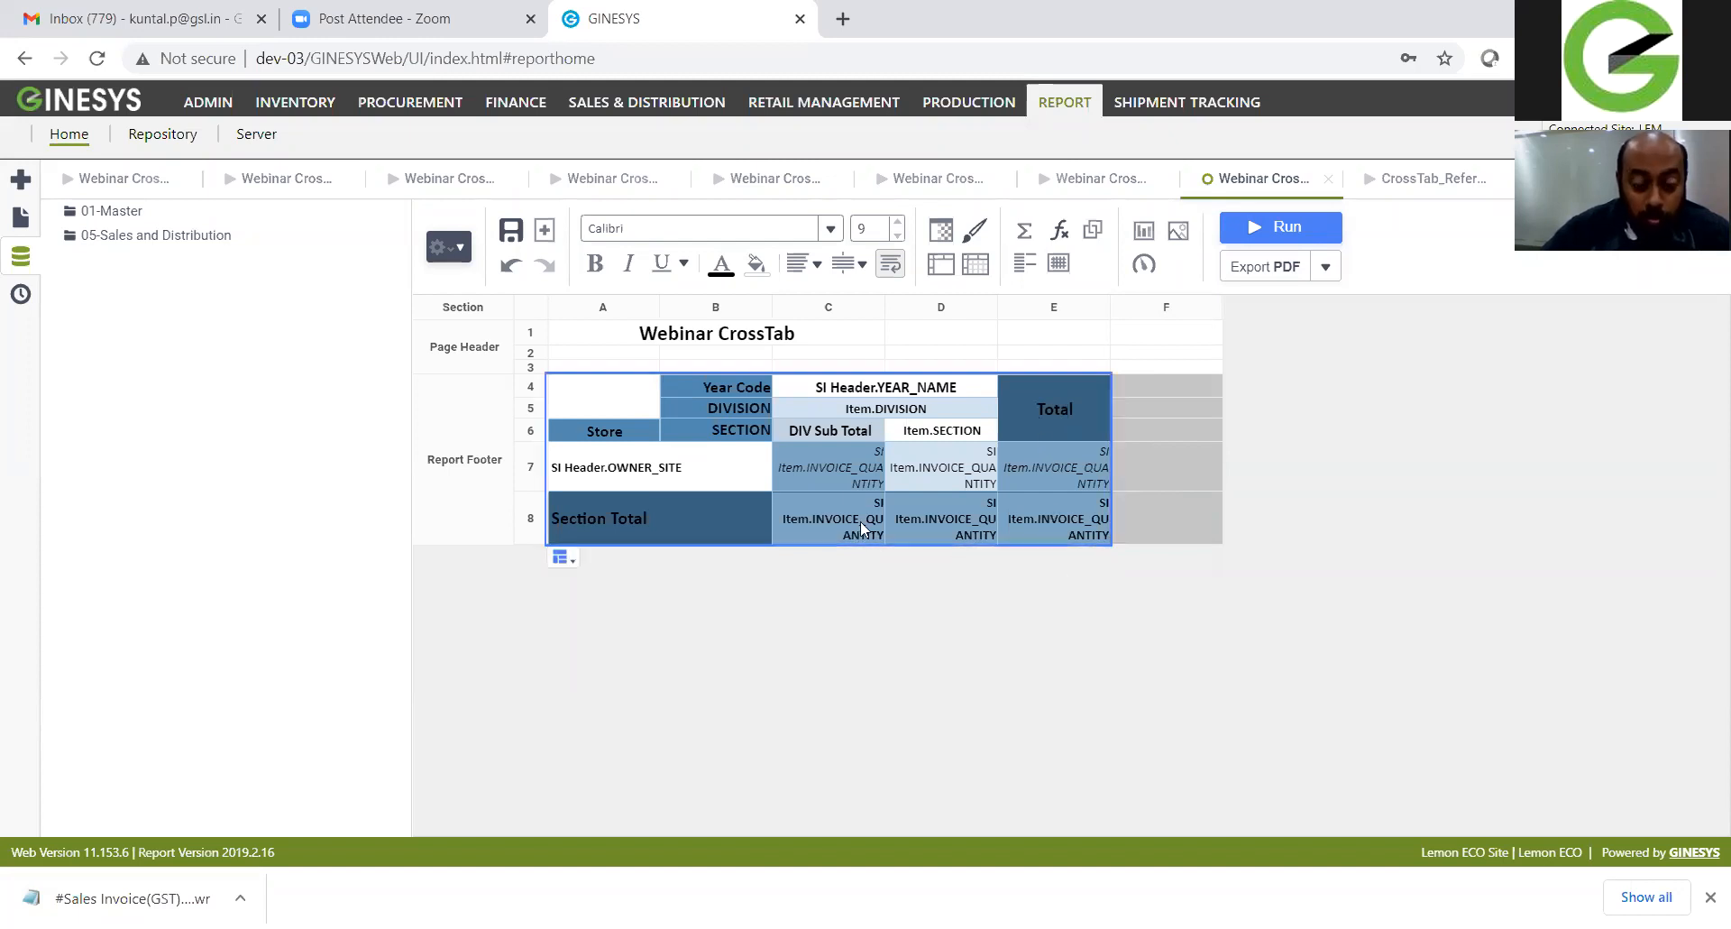
# Step: Insert a blank row after row 8, below the Section Total row in the Report Footer
pyautogui.rightClick(530, 514)
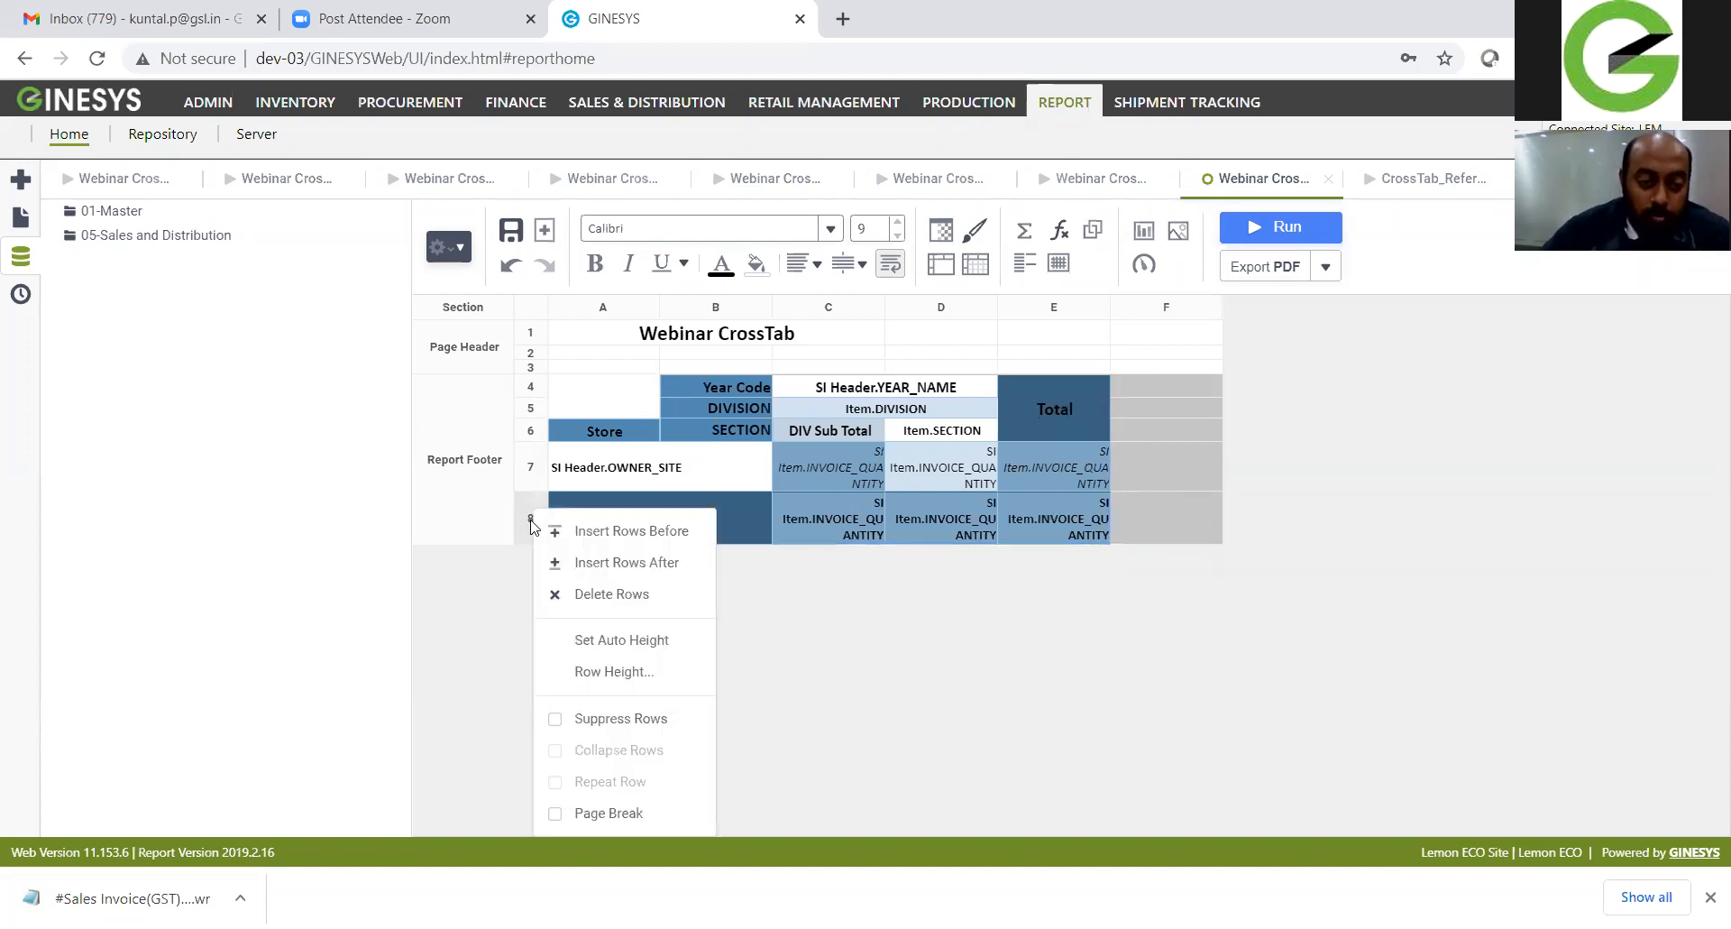
pyautogui.click(684, 563)
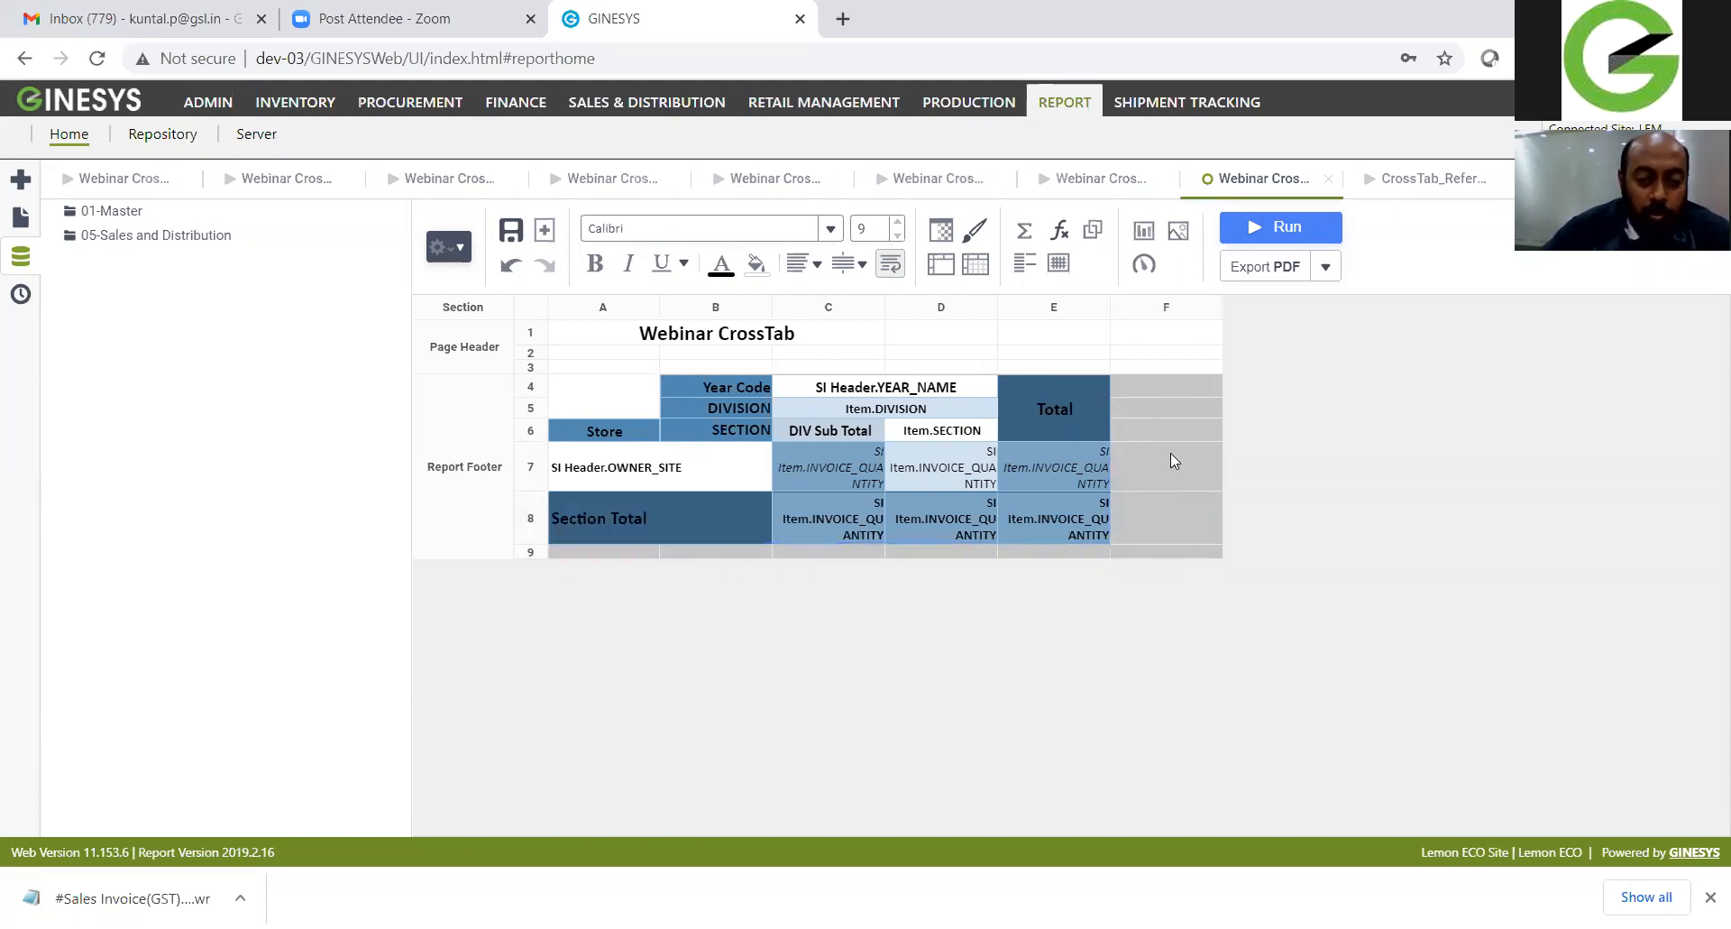
pyautogui.click(875, 531)
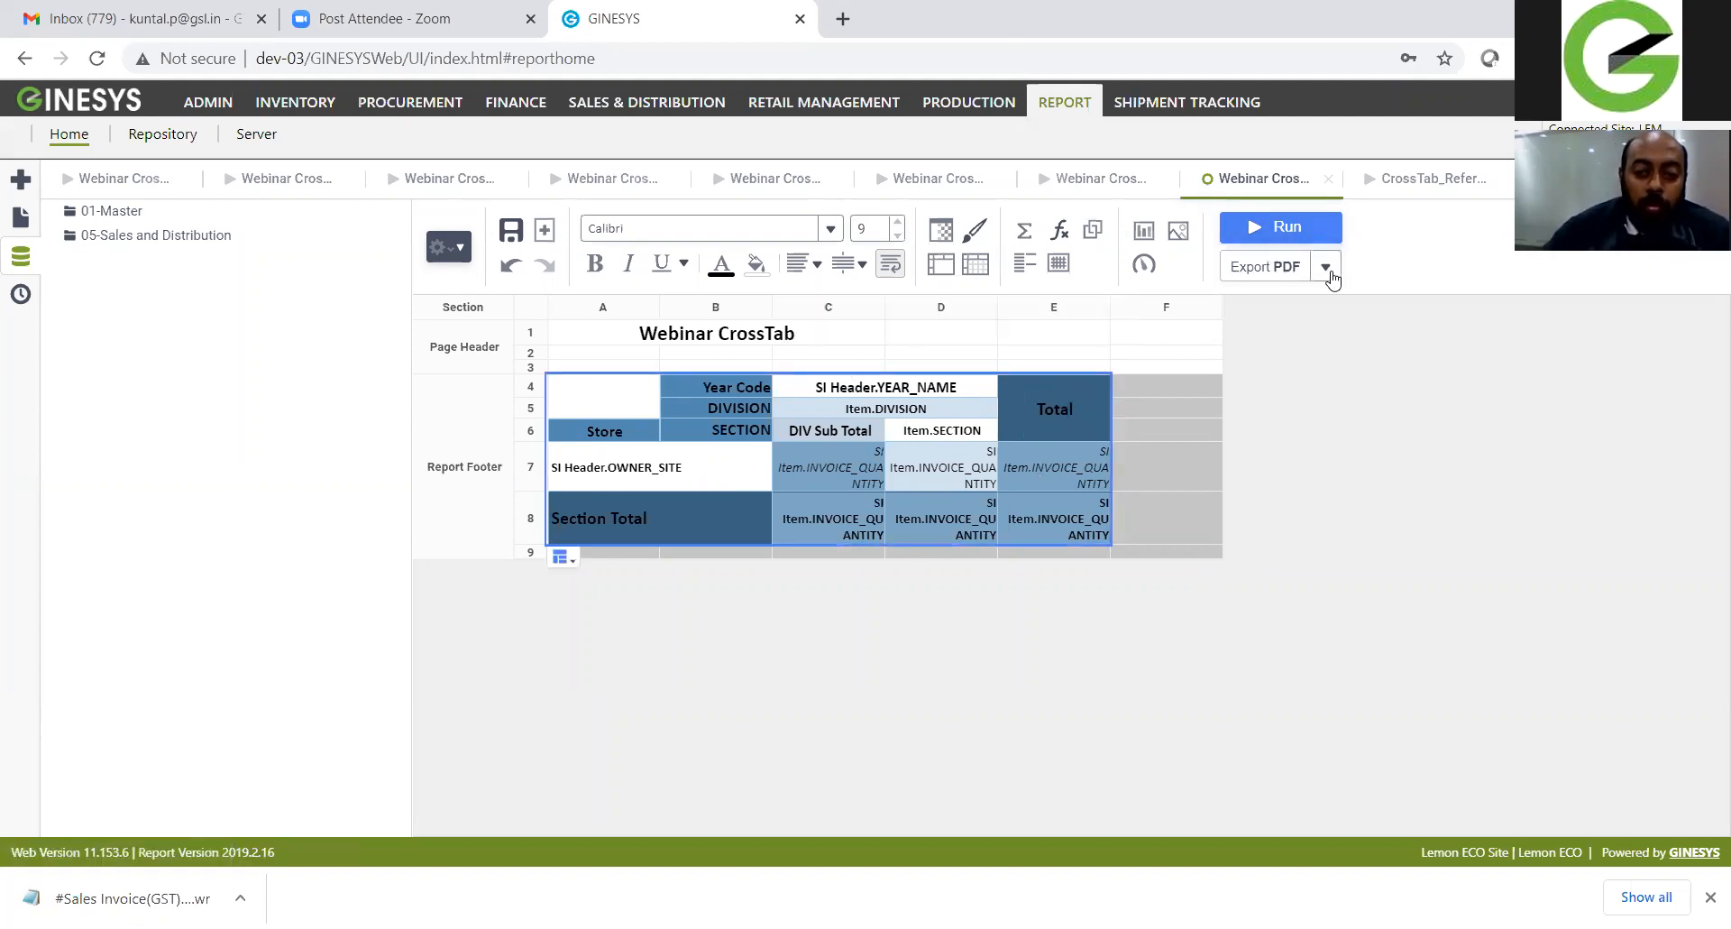
# Step: Disable PDF and RTF as allowed export types in the general report options and confirm
pyautogui.click(448, 246)
pyautogui.moveTo(502, 475)
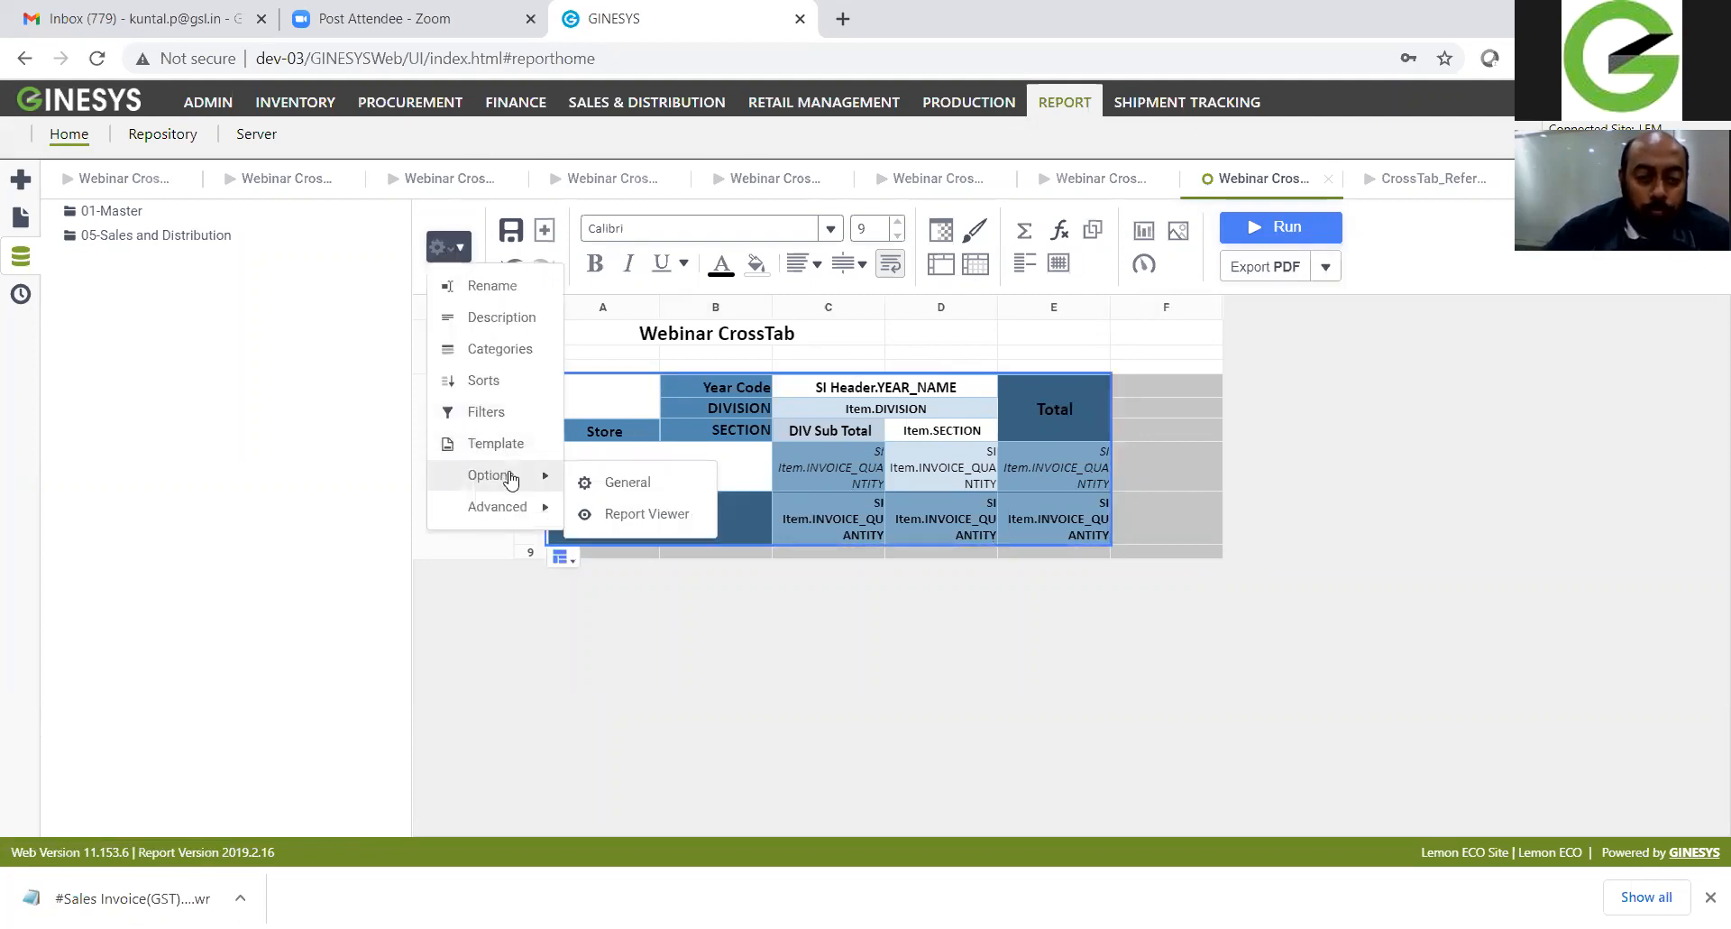
pyautogui.click(622, 479)
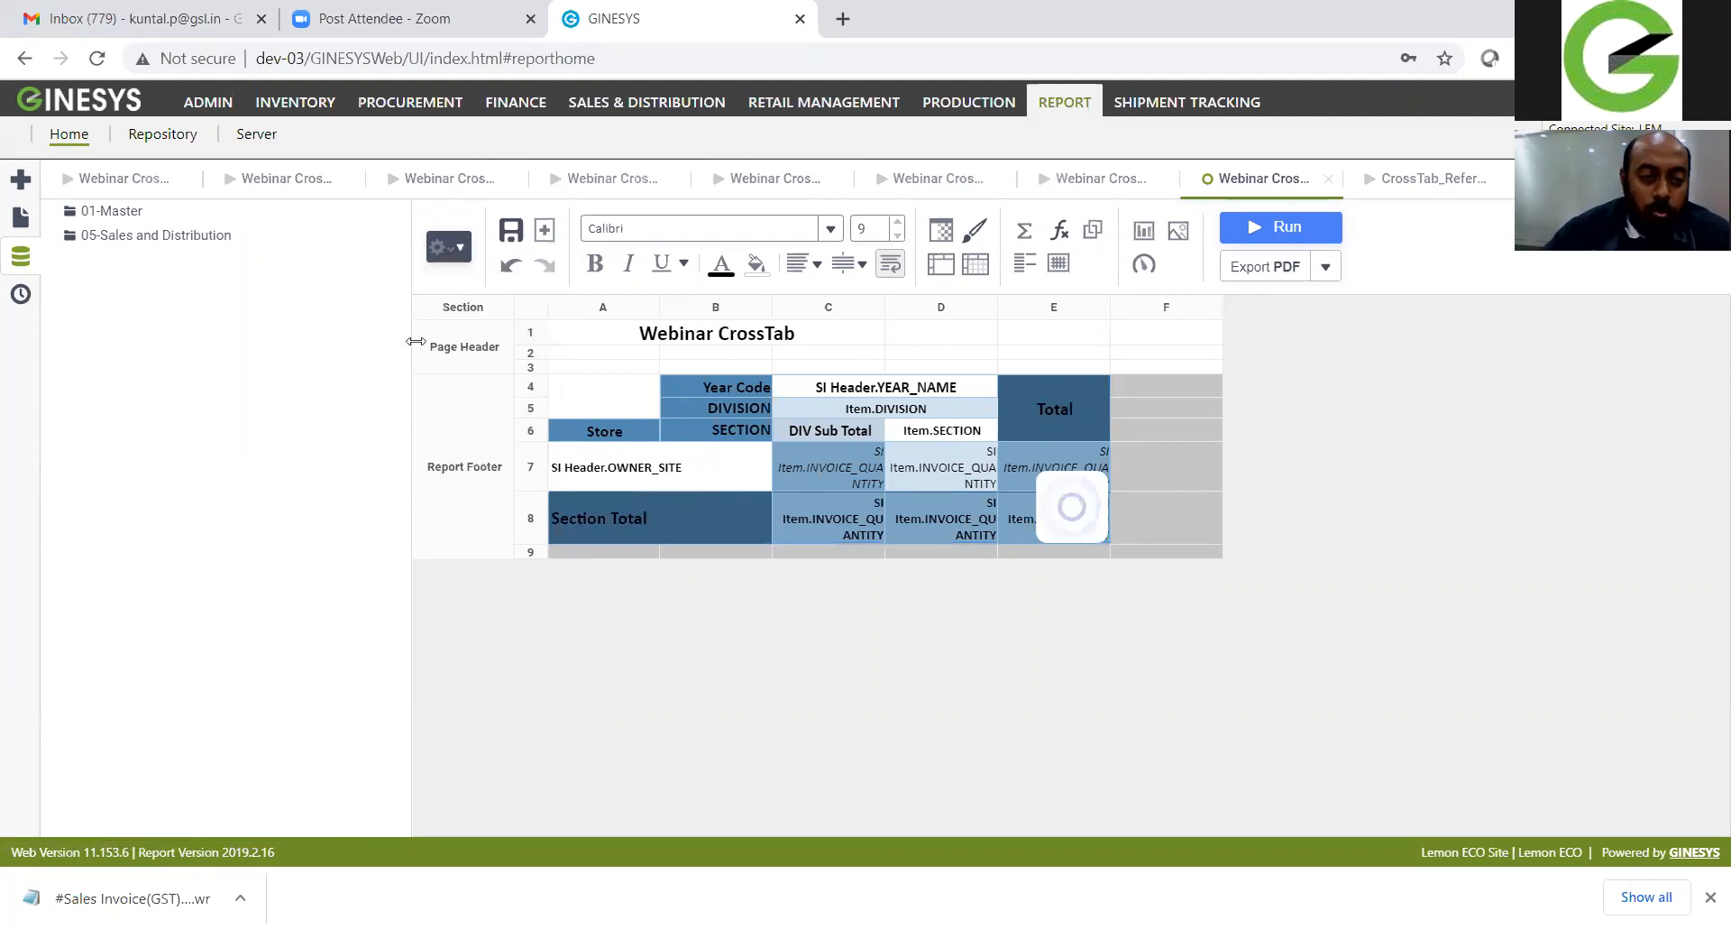
pyautogui.click(996, 366)
pyautogui.click(1050, 366)
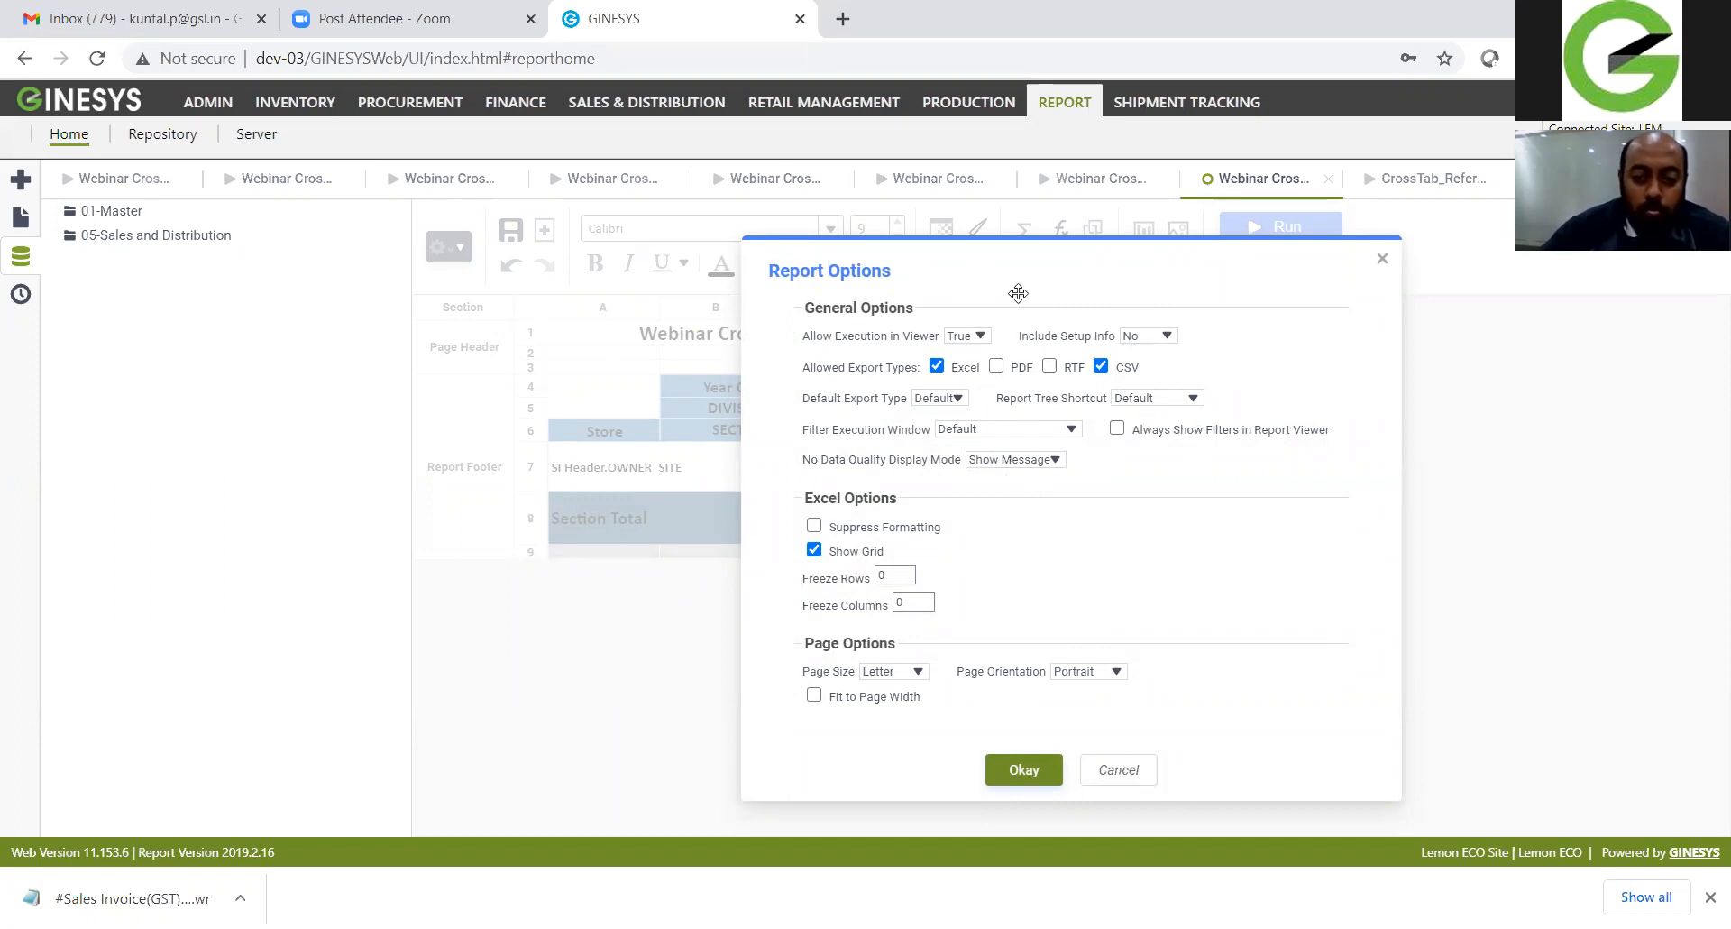
pyautogui.click(1021, 769)
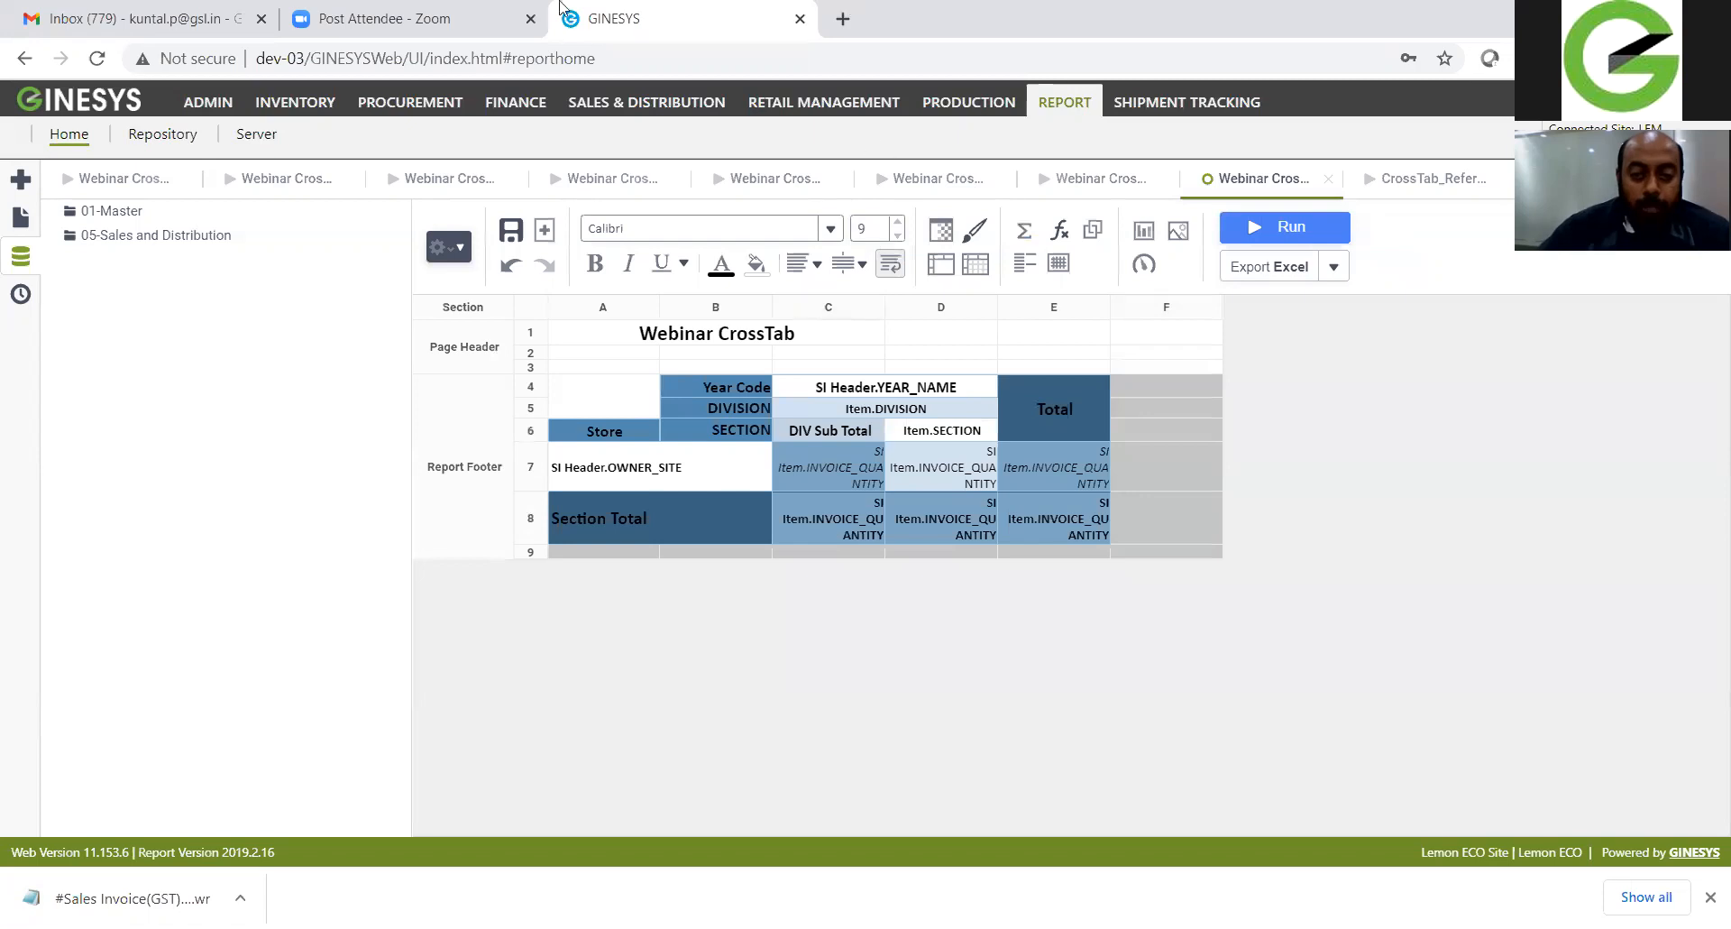
# Step: Edit the crosstab and add INVOICE_DATE from SI Header to the column header sources
pyautogui.click(755, 396)
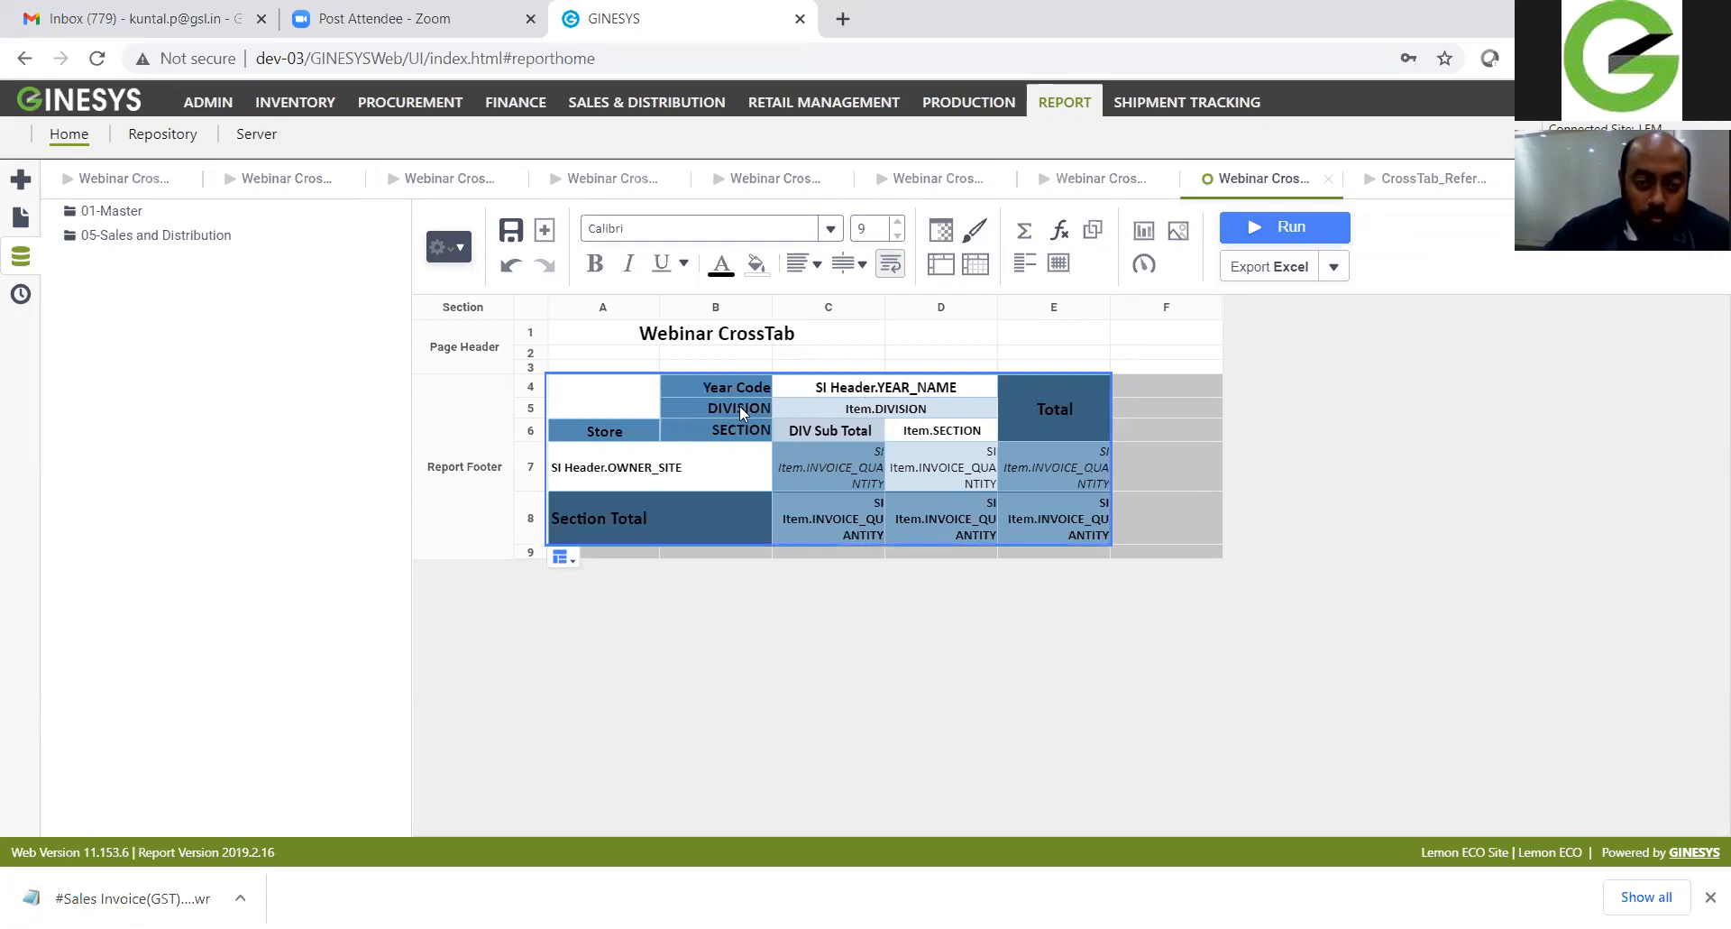
pyautogui.rightClick(676, 401)
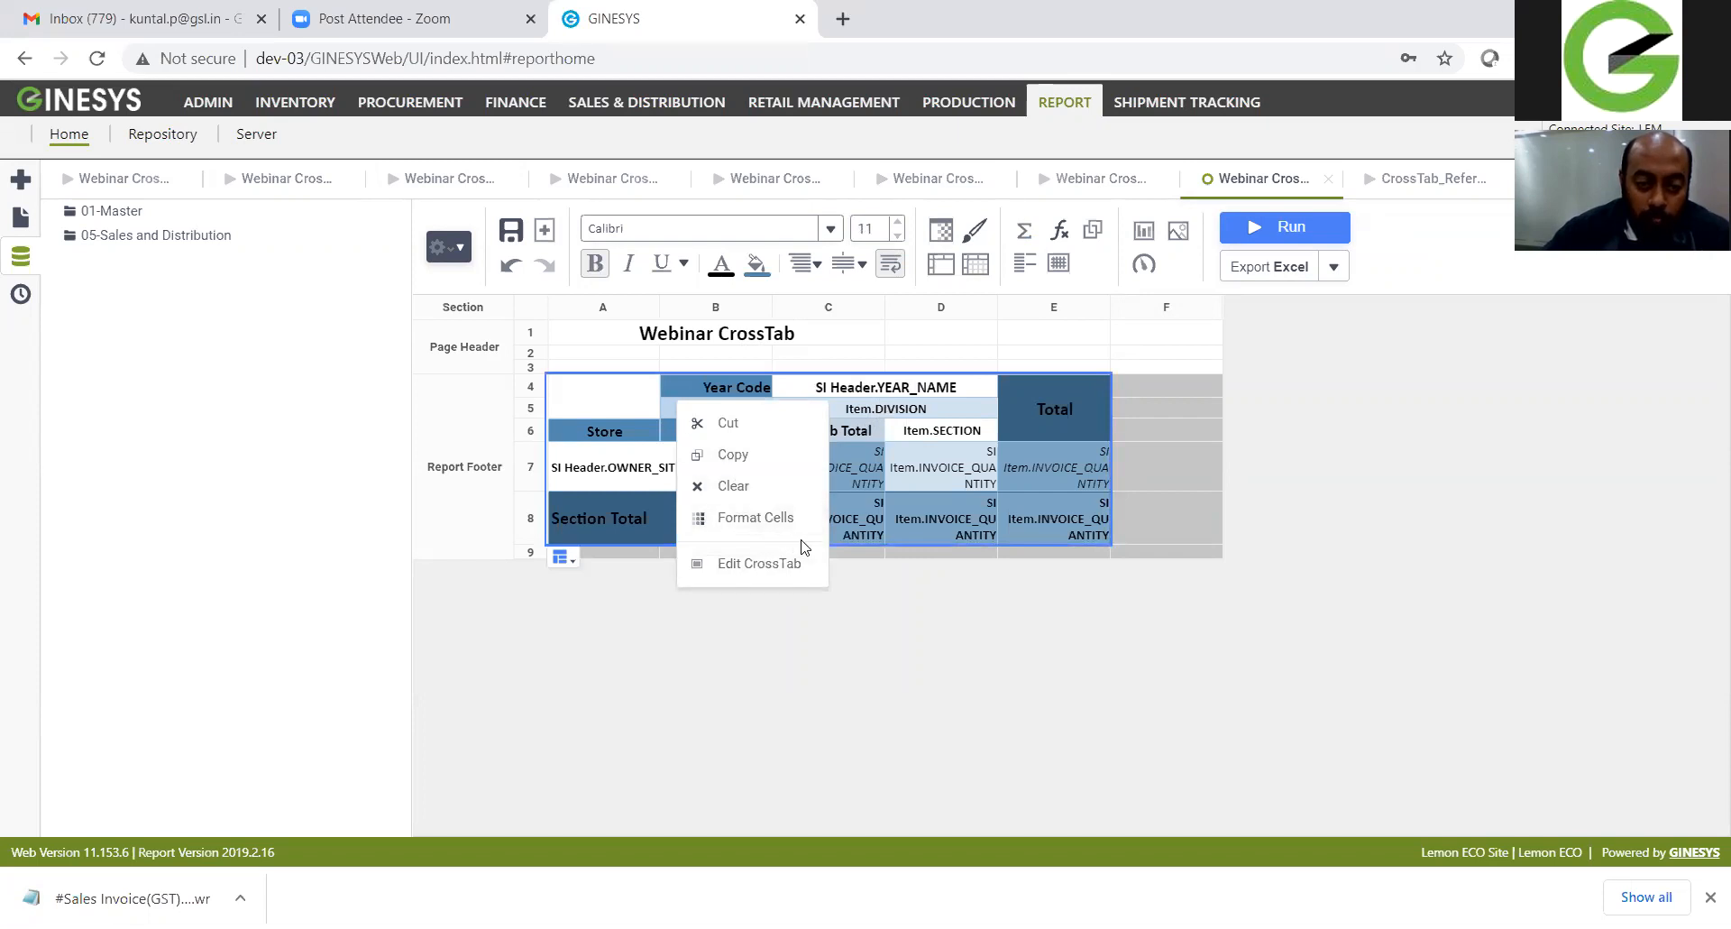
pyautogui.click(771, 564)
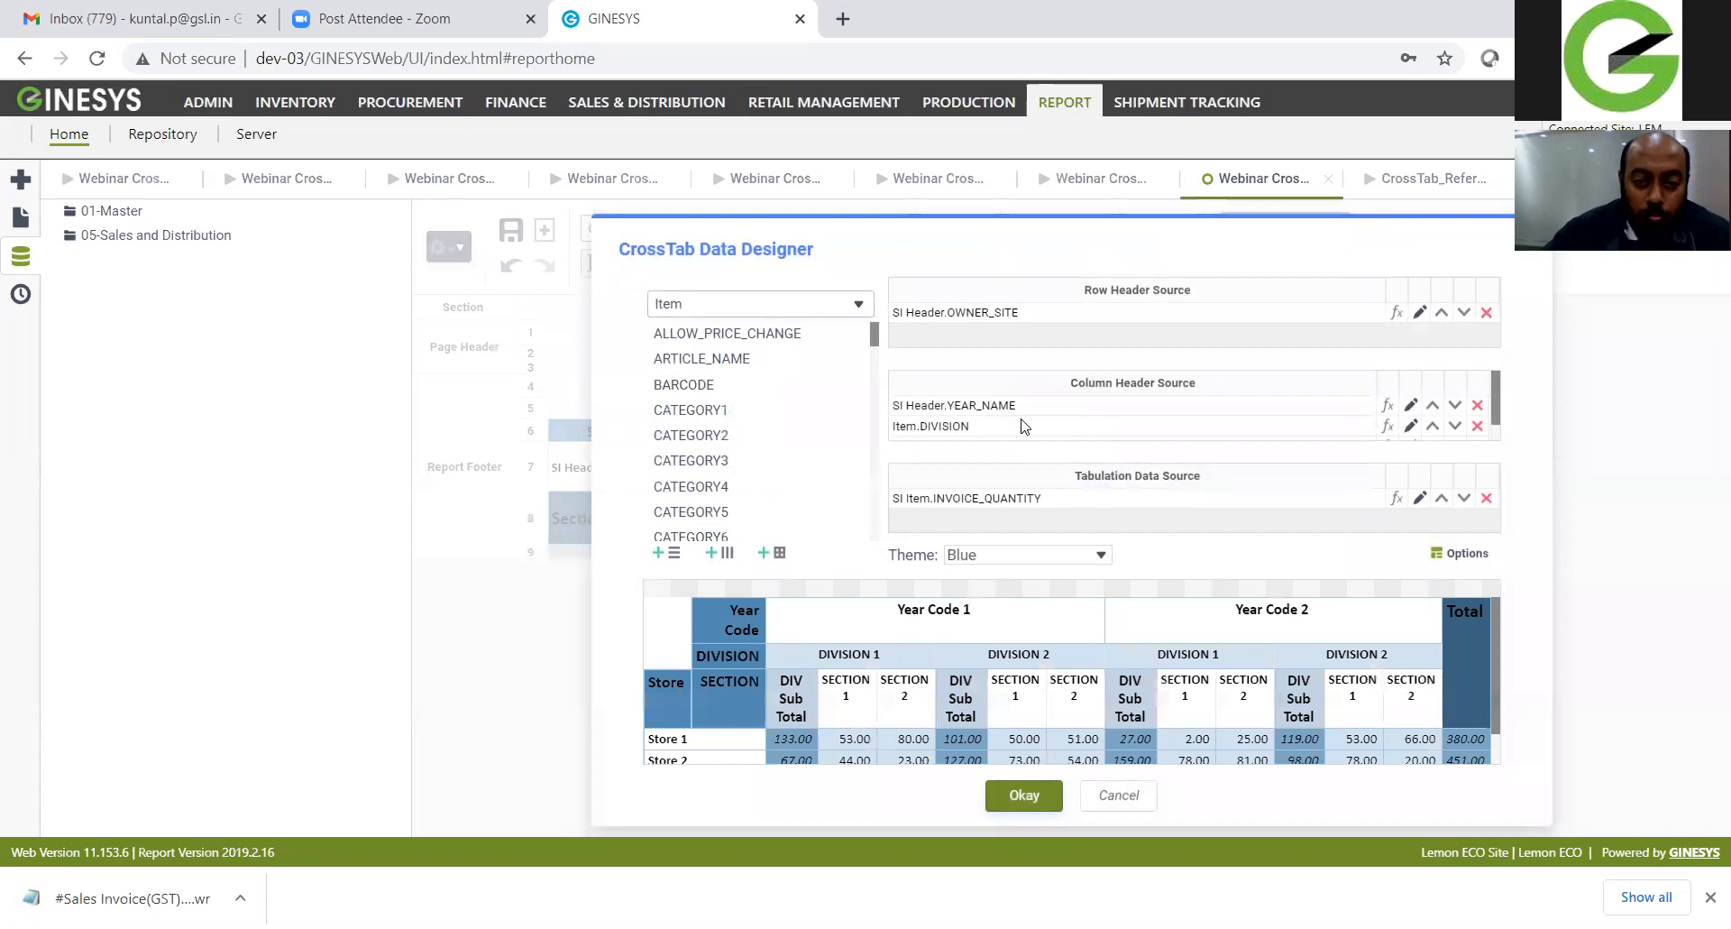
pyautogui.click(742, 303)
pyautogui.click(721, 352)
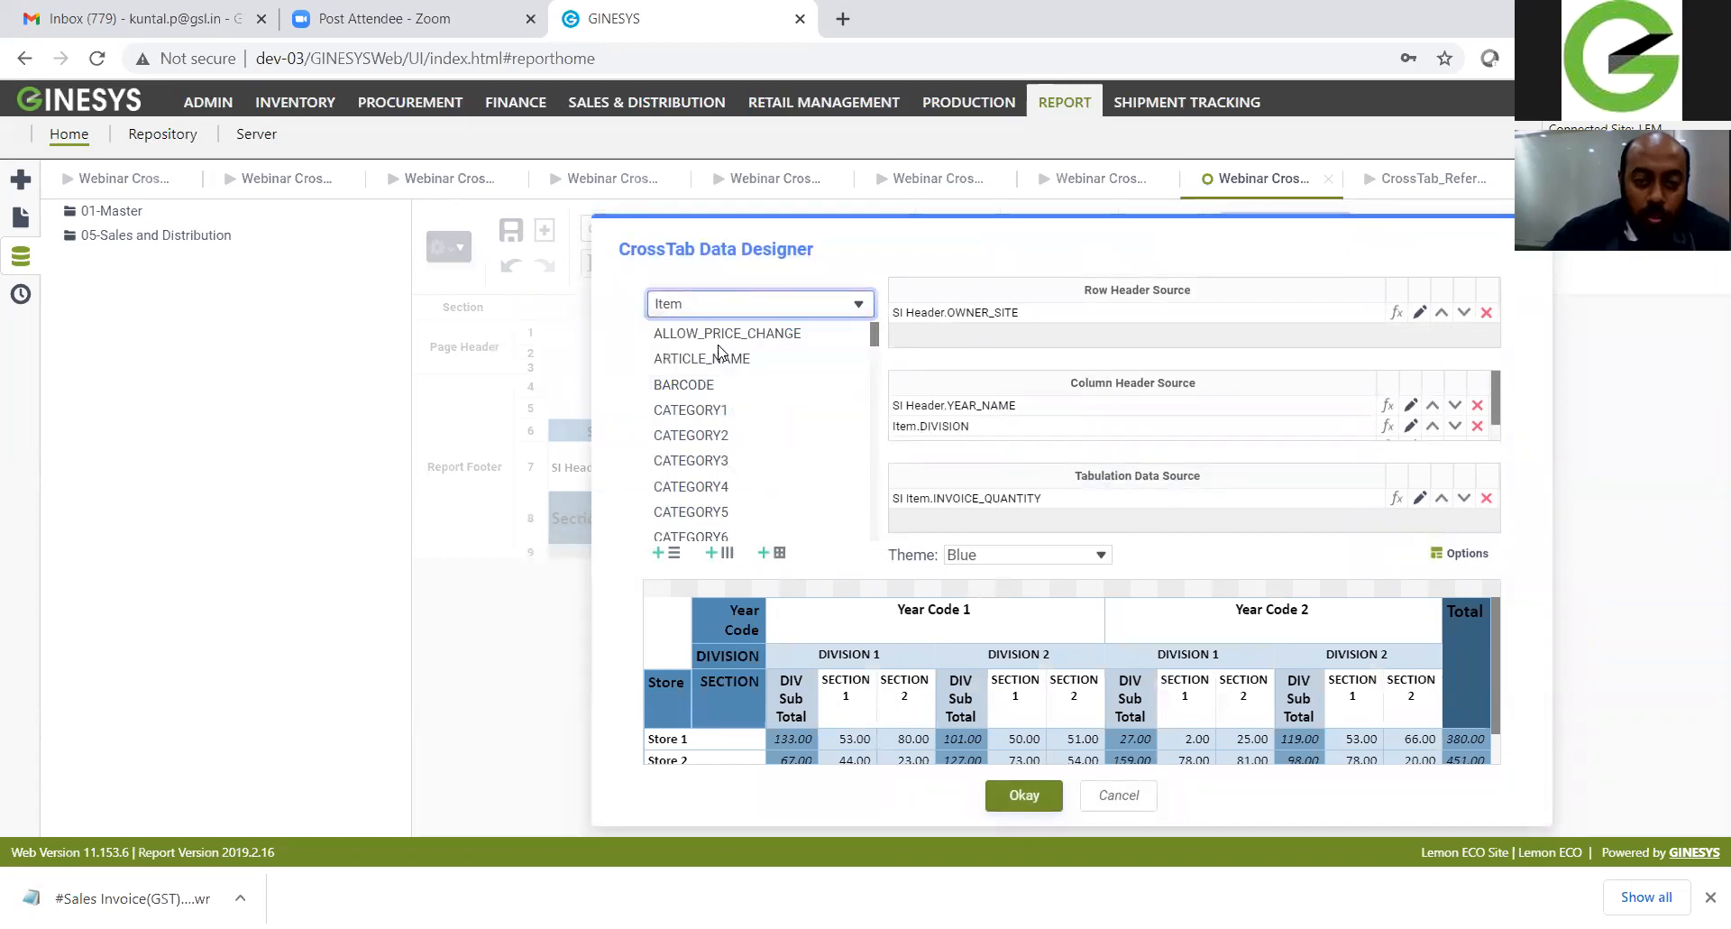
pyautogui.press('Down')
pyautogui.press('i')
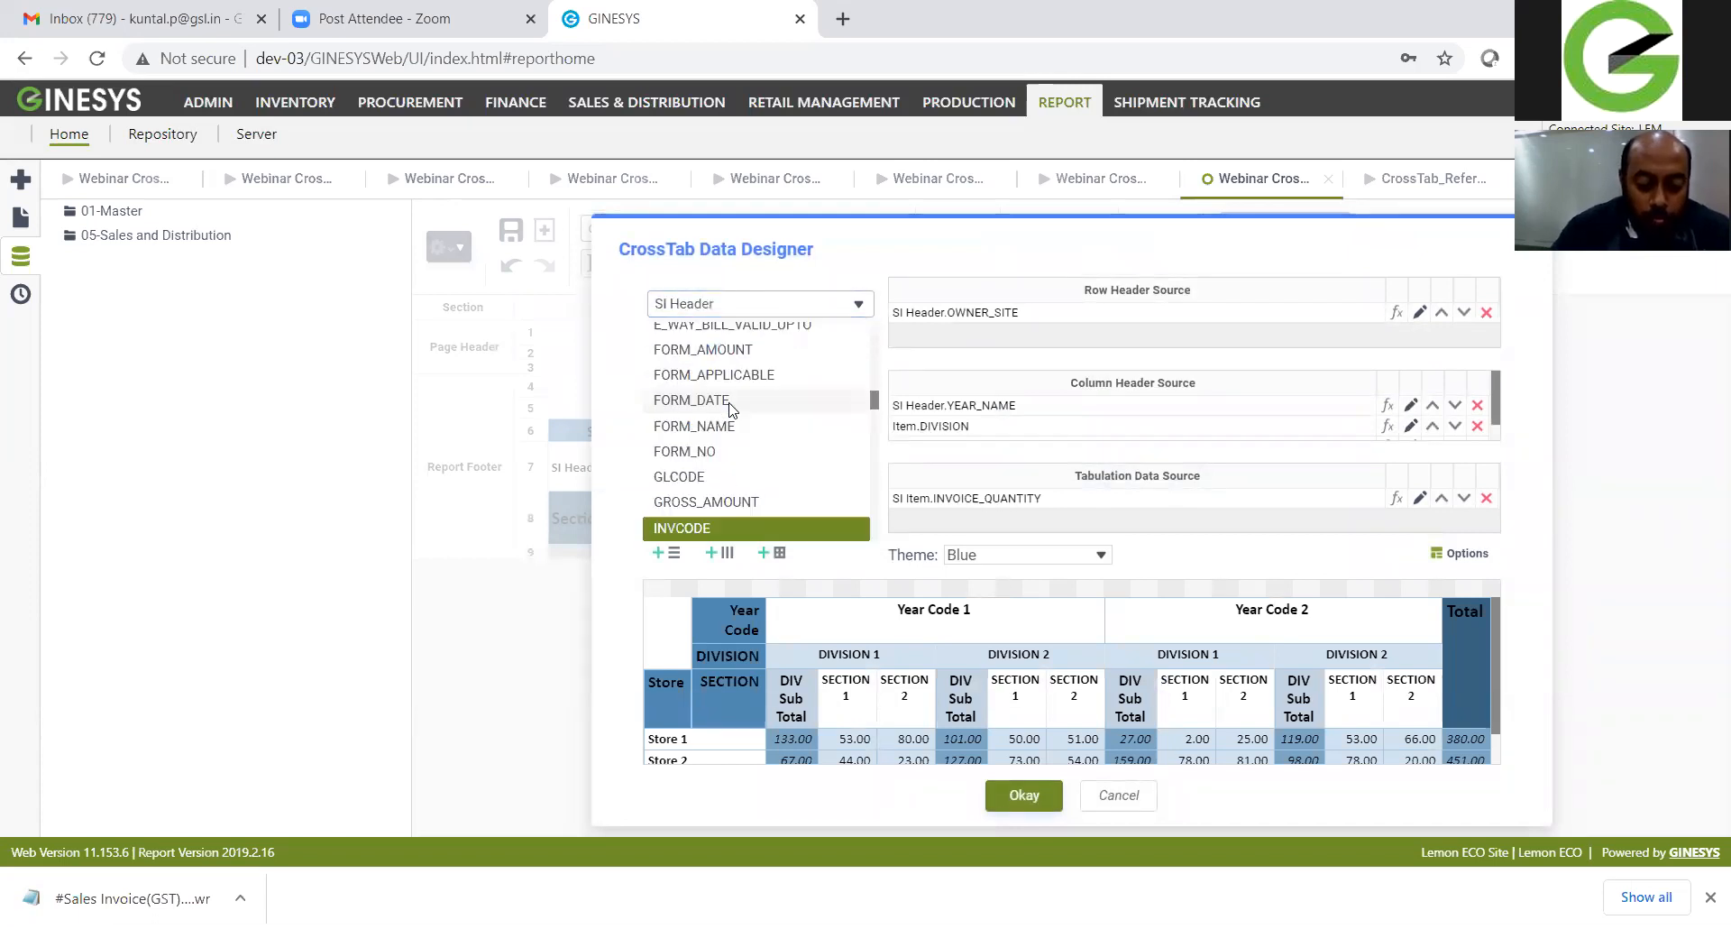
pyautogui.scroll(-1, 748, 424)
pyautogui.moveTo(755, 442); pyautogui.dragTo(1051, 420)
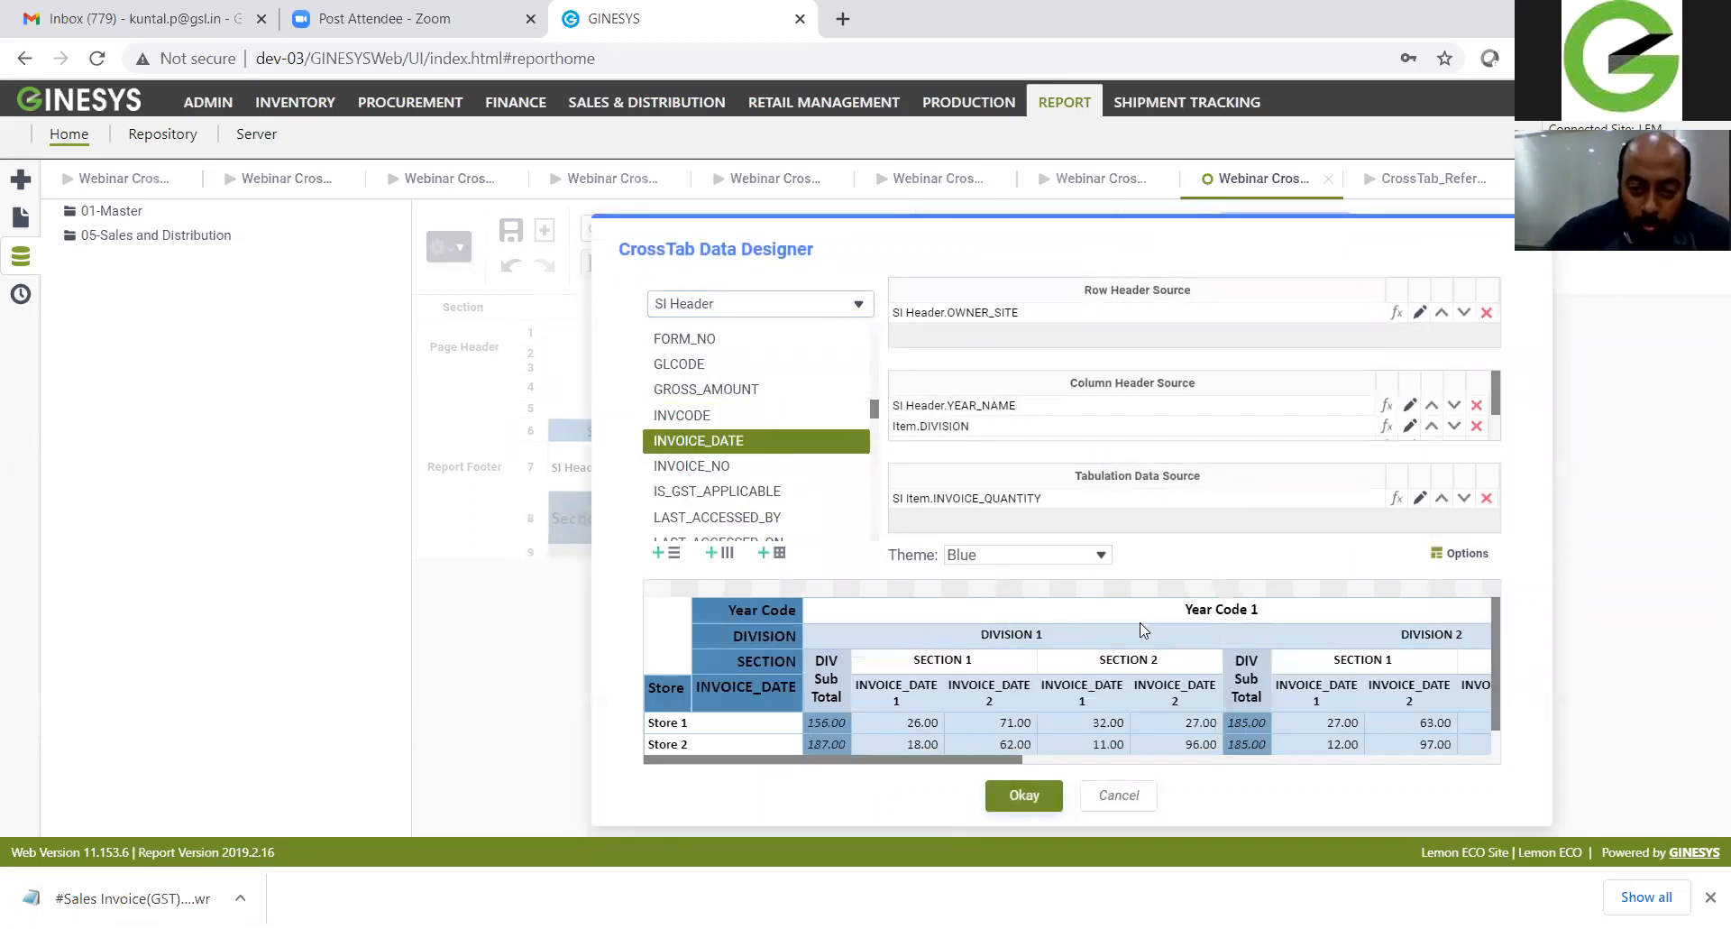
# Step: Move INVOICE_DATE up in the column header sources so it sits directly below YEAR_NAME
pyautogui.moveTo(1496, 397); pyautogui.dragTo(1450, 444)
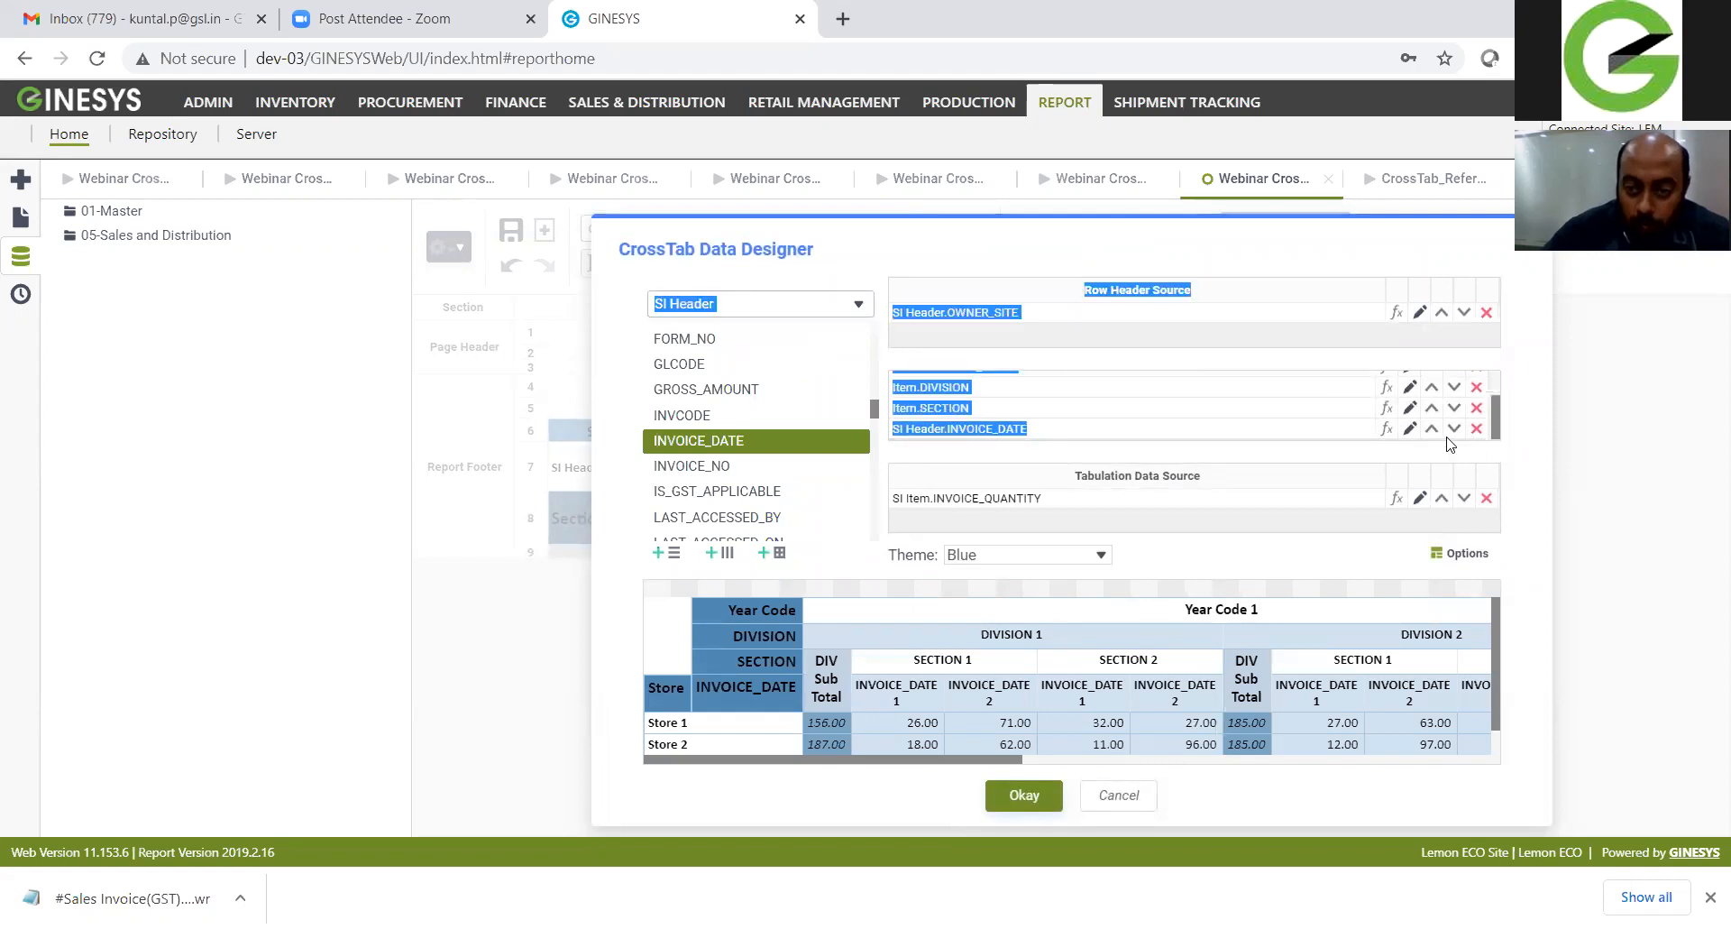
pyautogui.click(1434, 428)
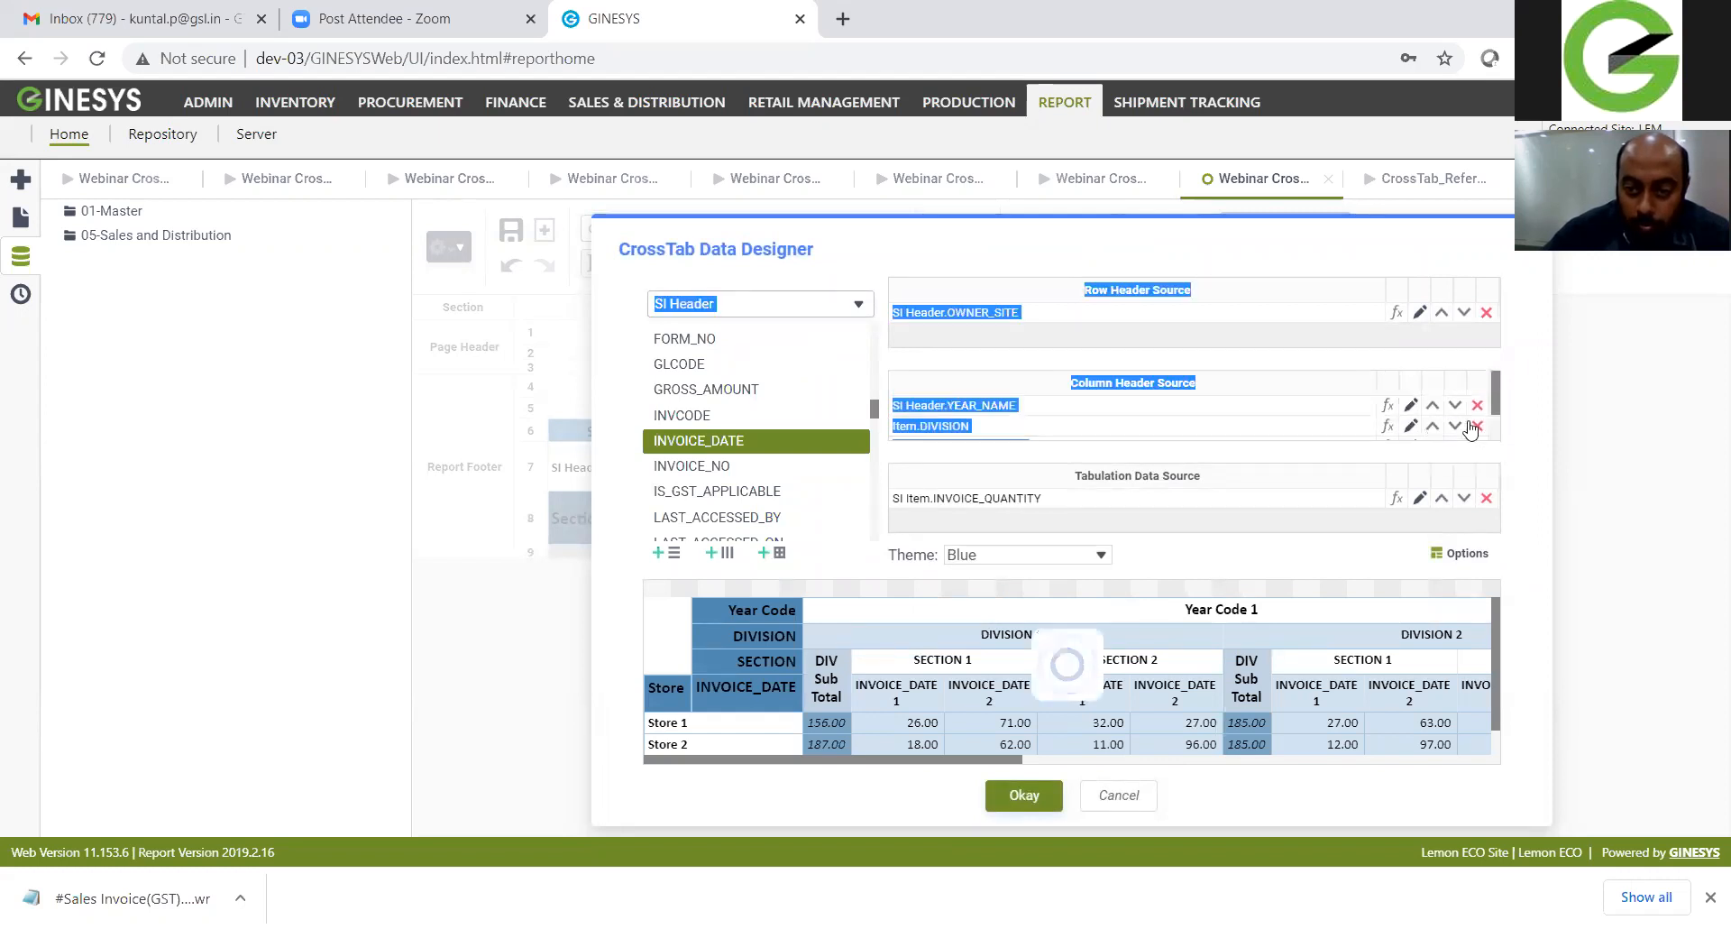
pyautogui.scroll(-1, 1472, 427)
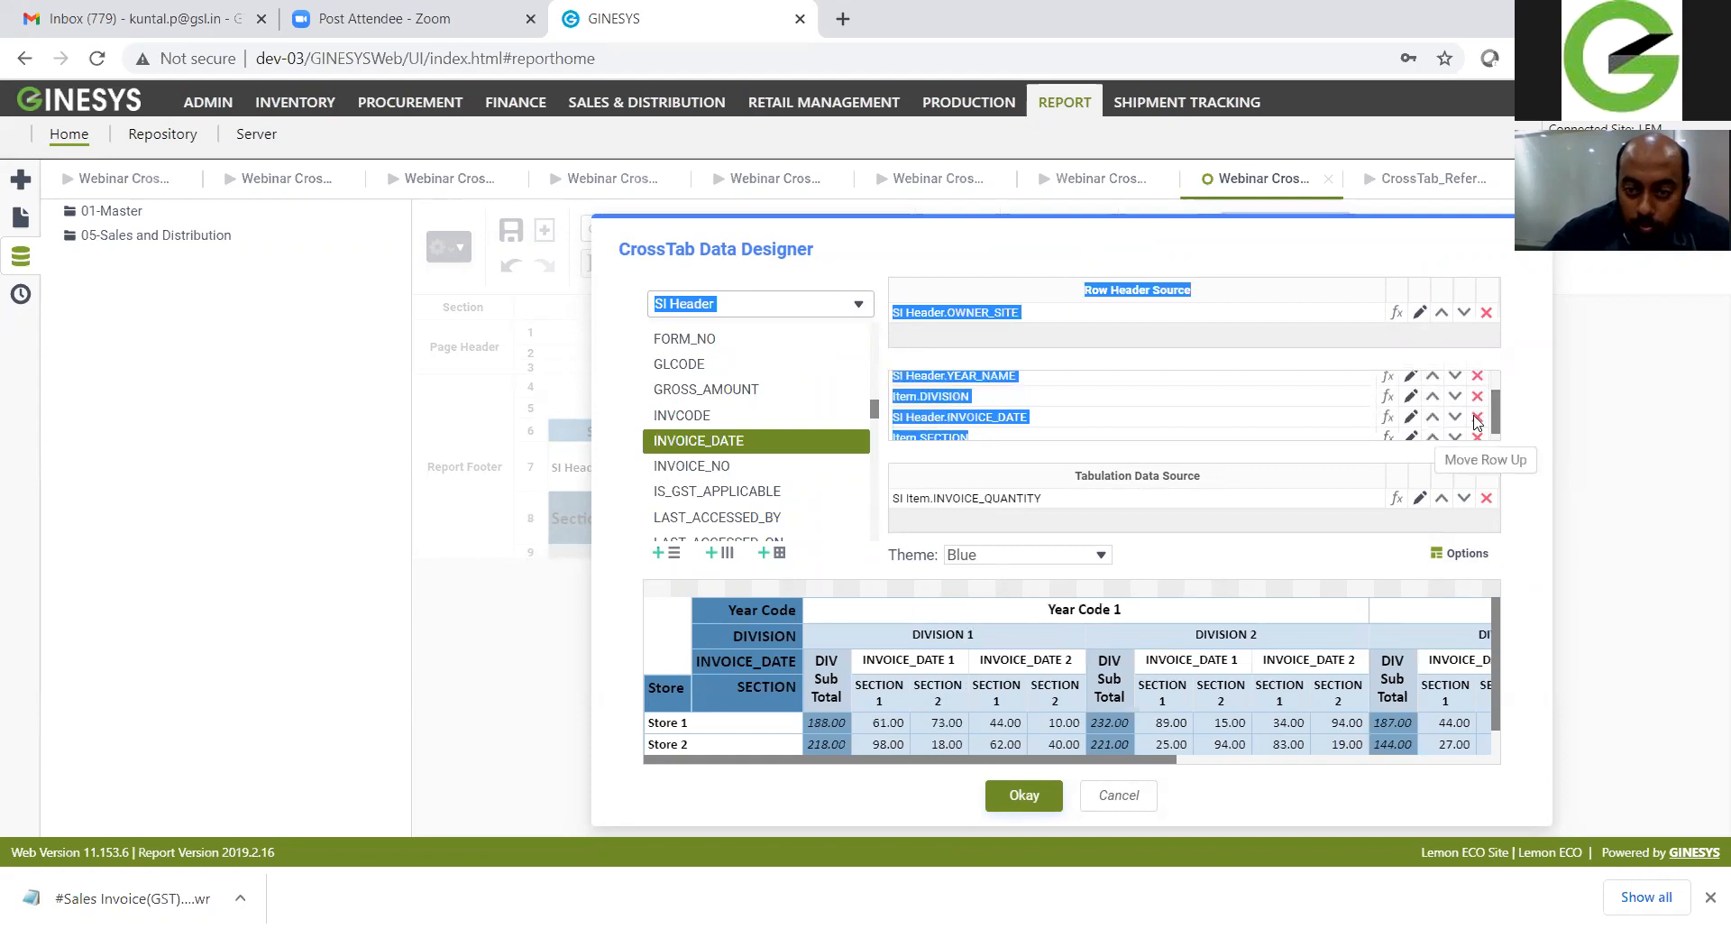
pyautogui.click(1501, 399)
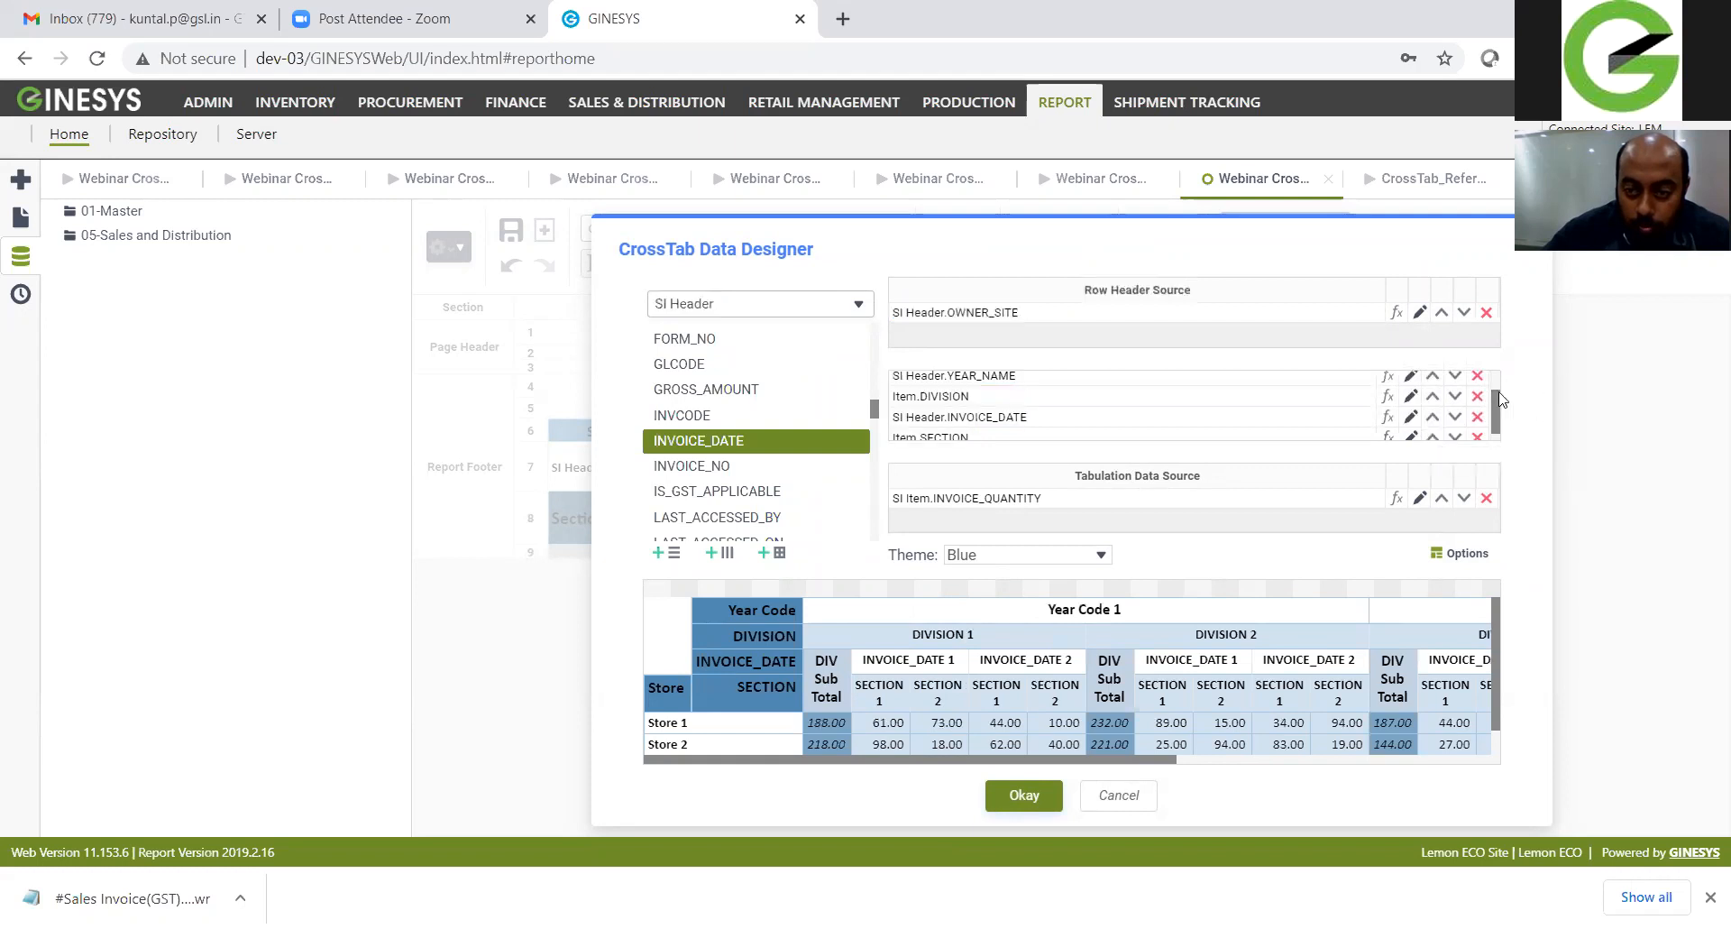
pyautogui.click(1433, 416)
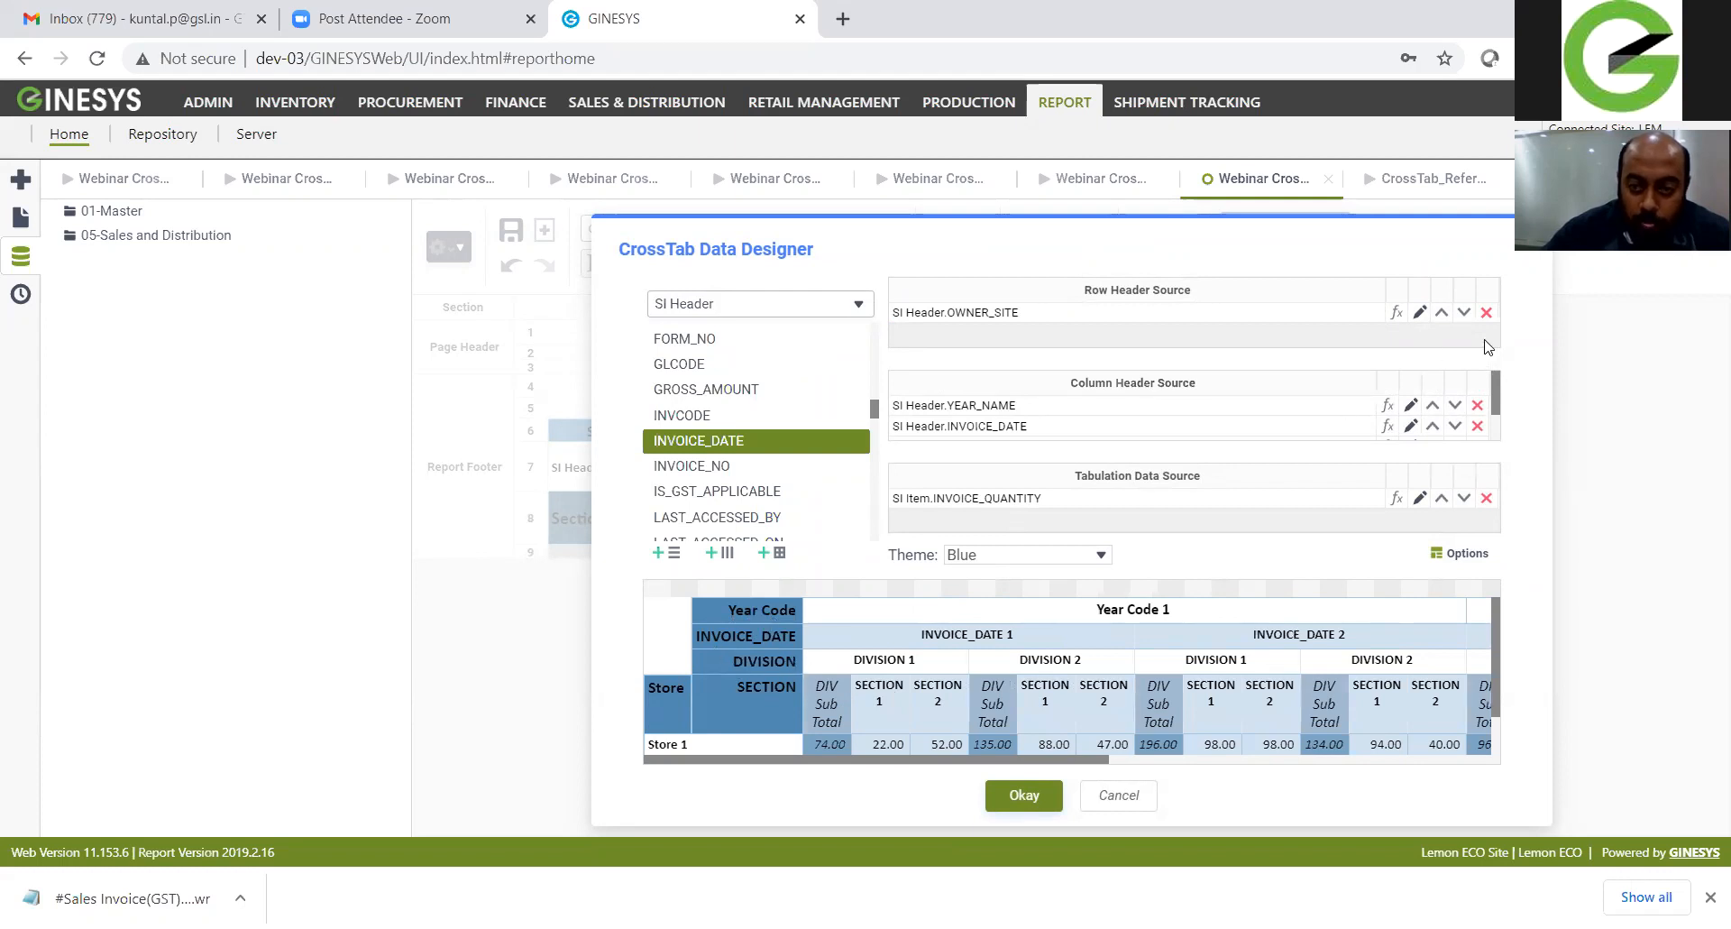
# Step: Change the header label of the INVOICE_DATE column source to Month
pyautogui.click(1409, 423)
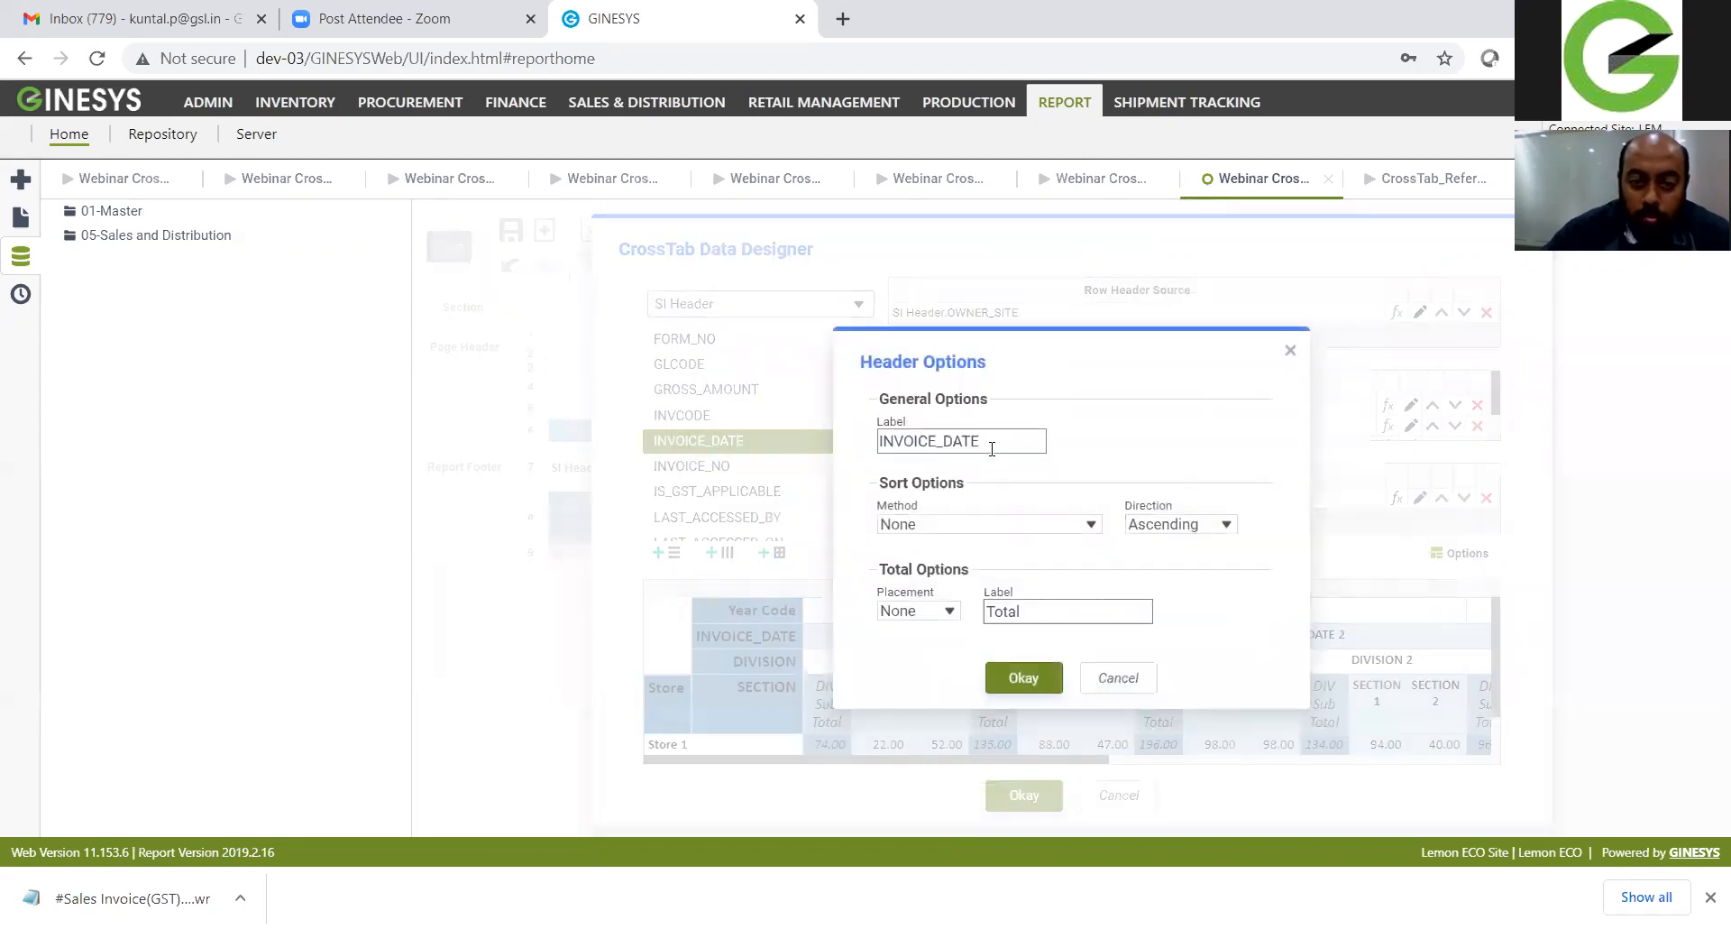
pyautogui.moveTo(992, 442); pyautogui.dragTo(879, 435)
pyautogui.write('Month')
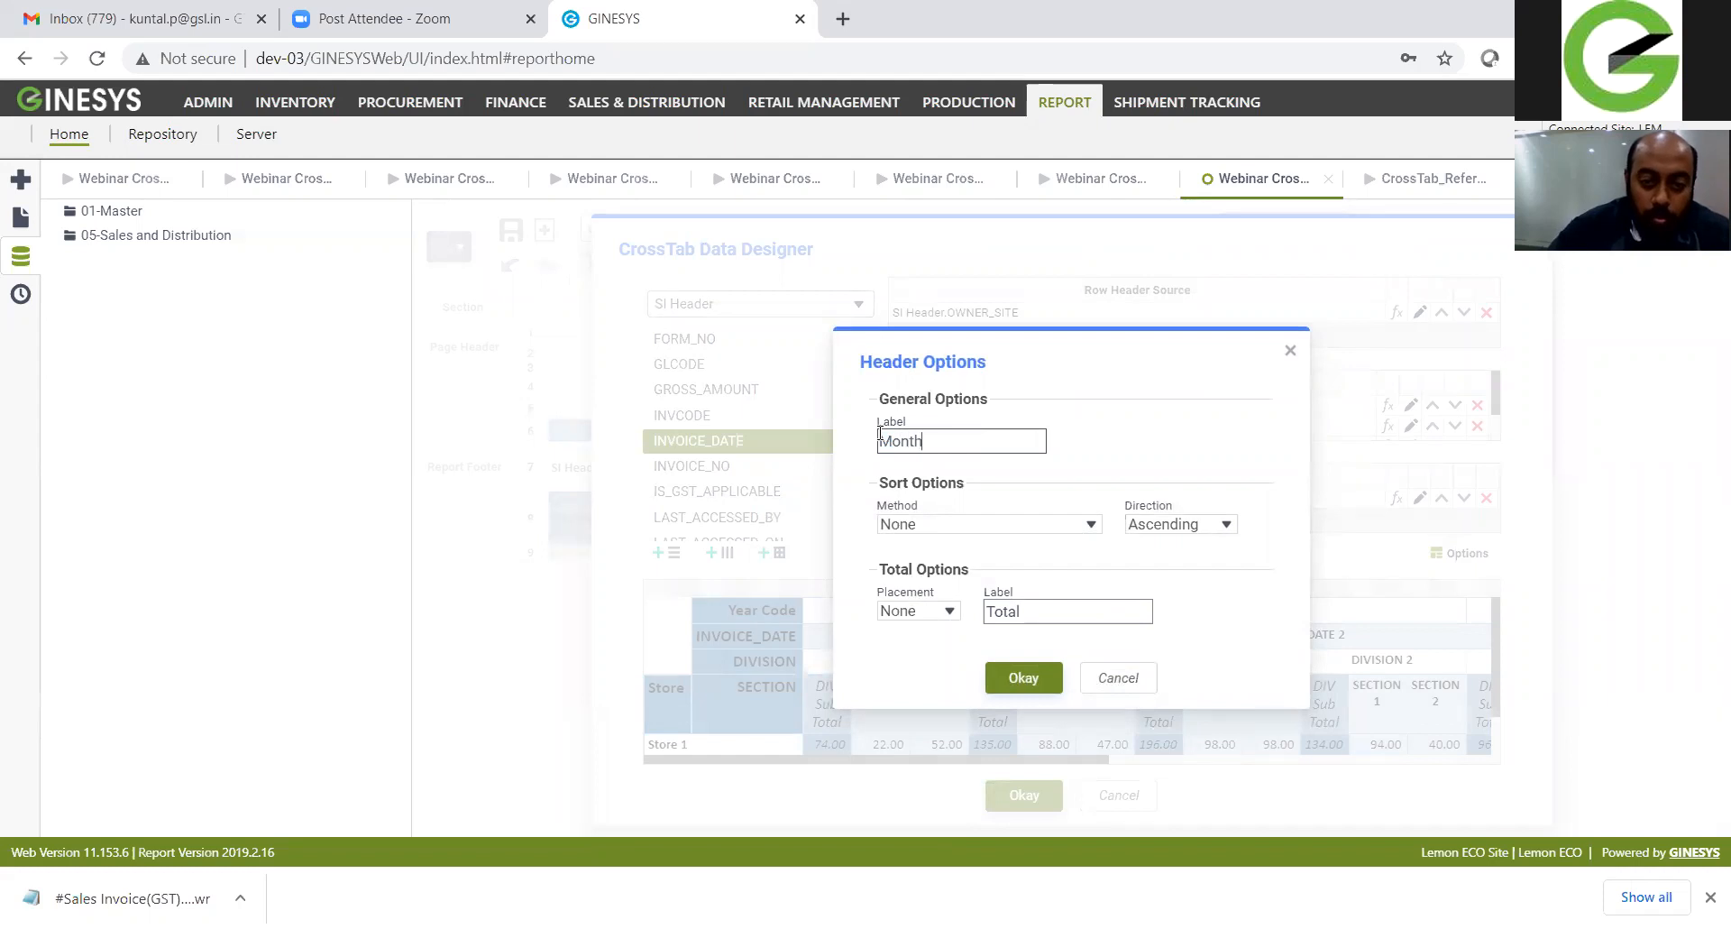
pyautogui.click(1019, 677)
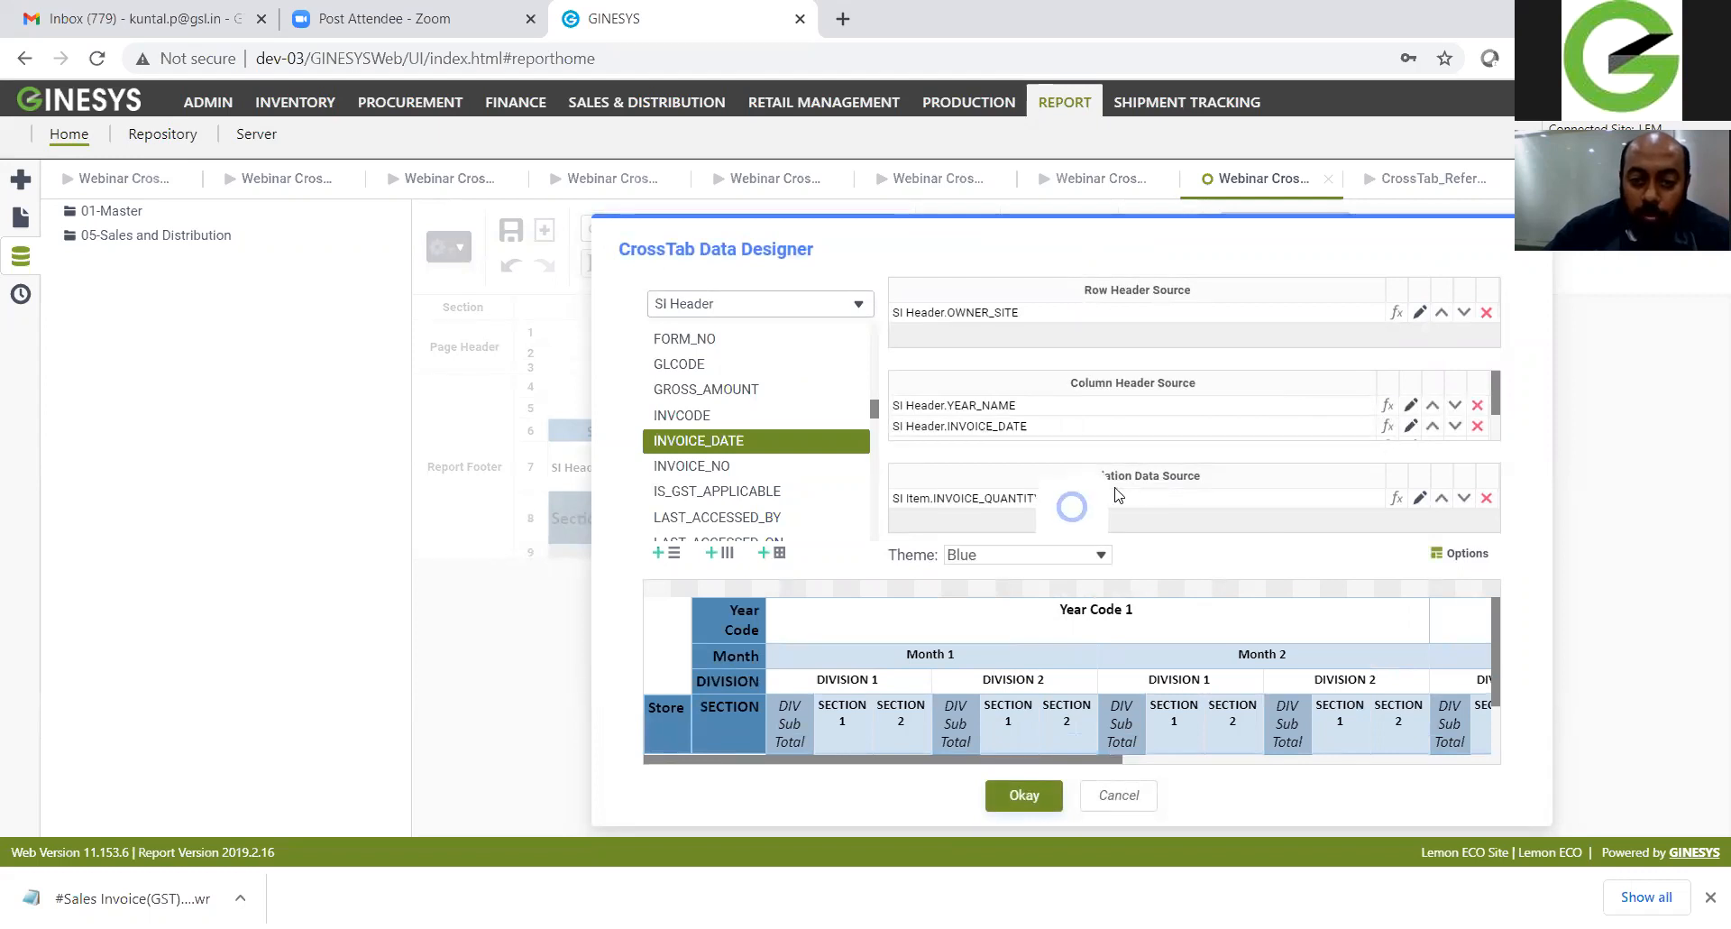
# Step: Change the invoice date column source to the formula Month({SI Header.INVOICE_DATE}) and confirm the crosstab changes
pyautogui.doubleClick(1016, 428)
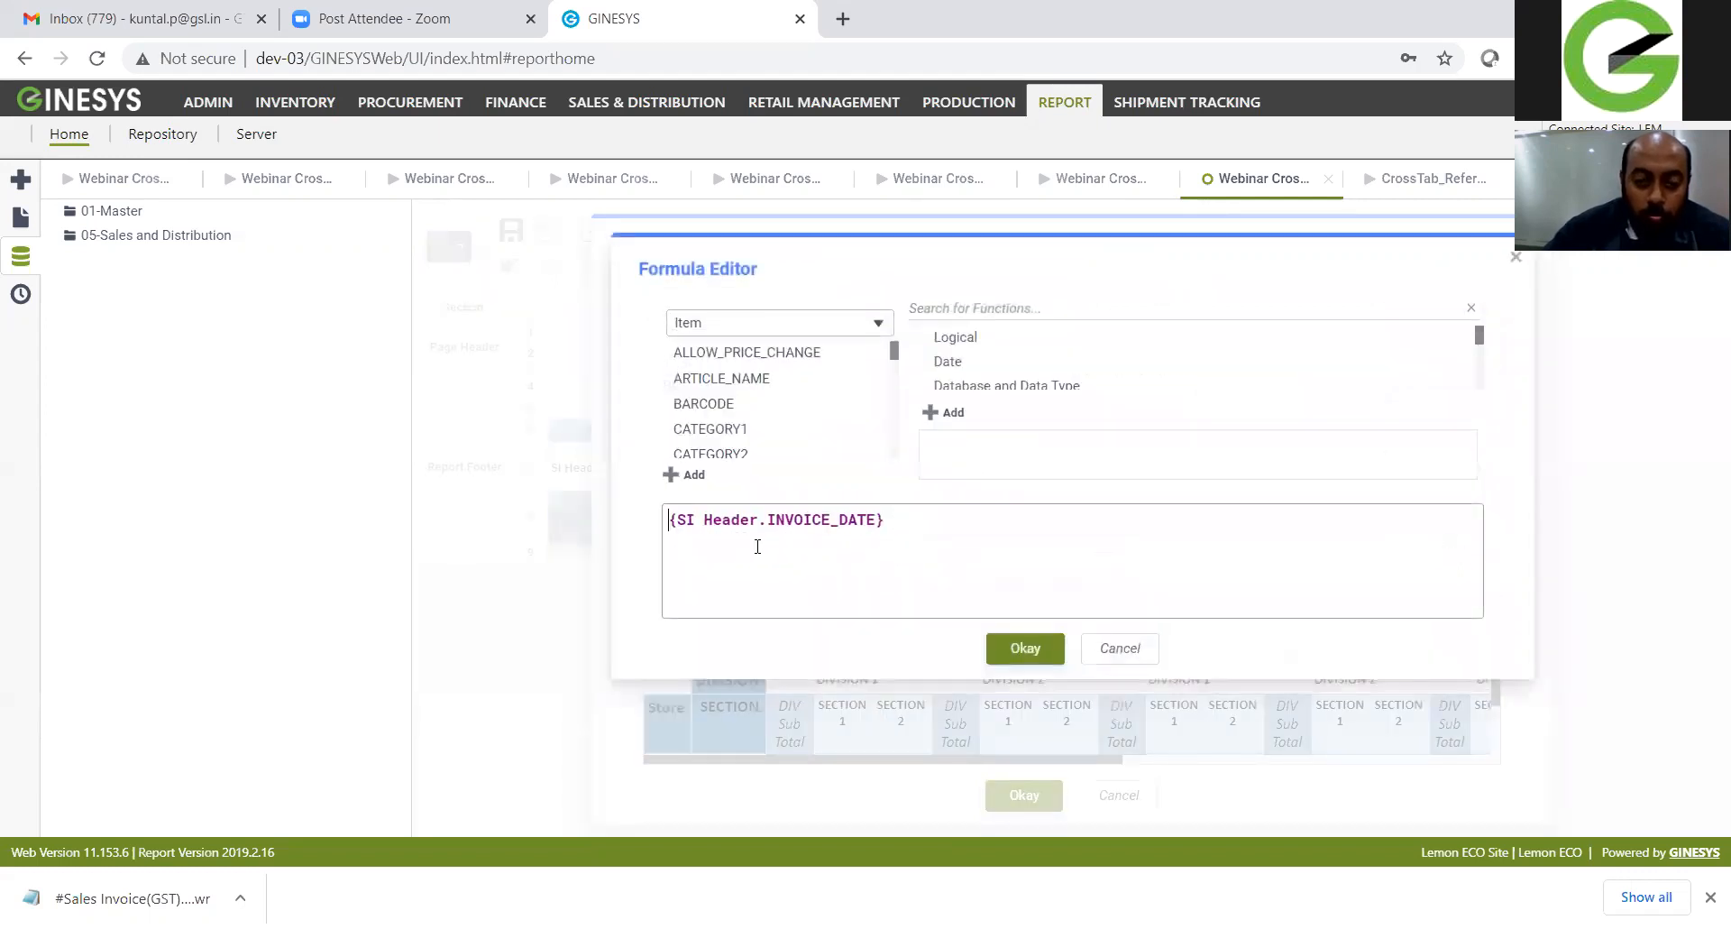
pyautogui.write('Month(')
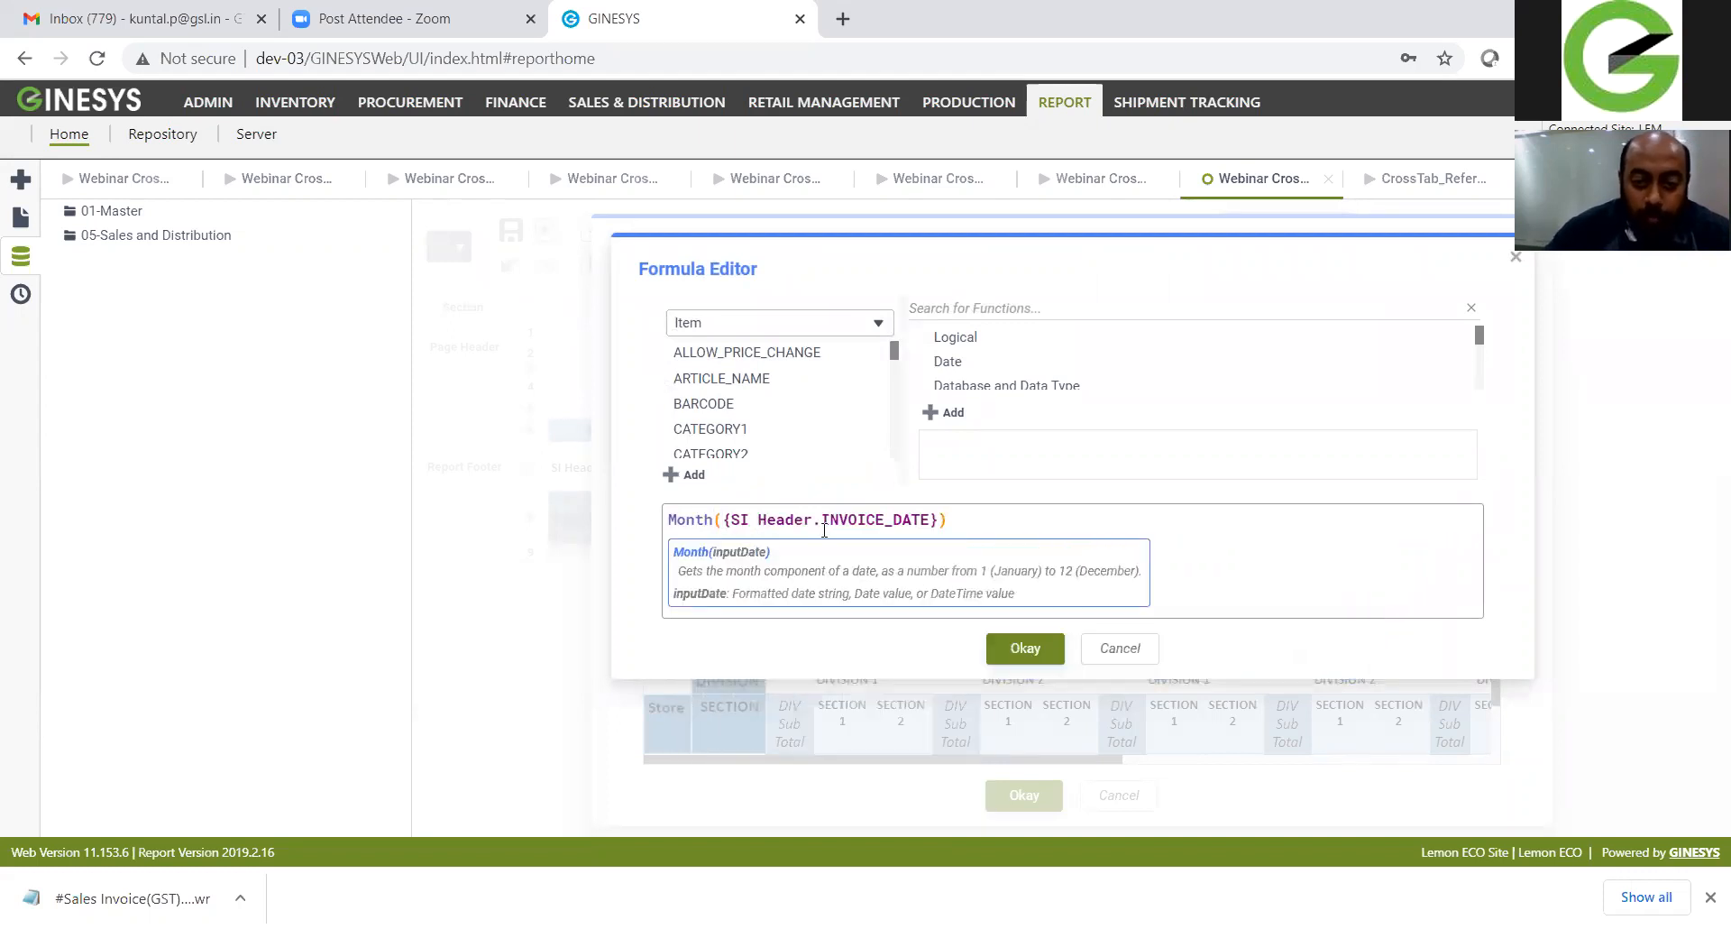
pyautogui.moveTo(994, 519); pyautogui.dragTo(683, 525)
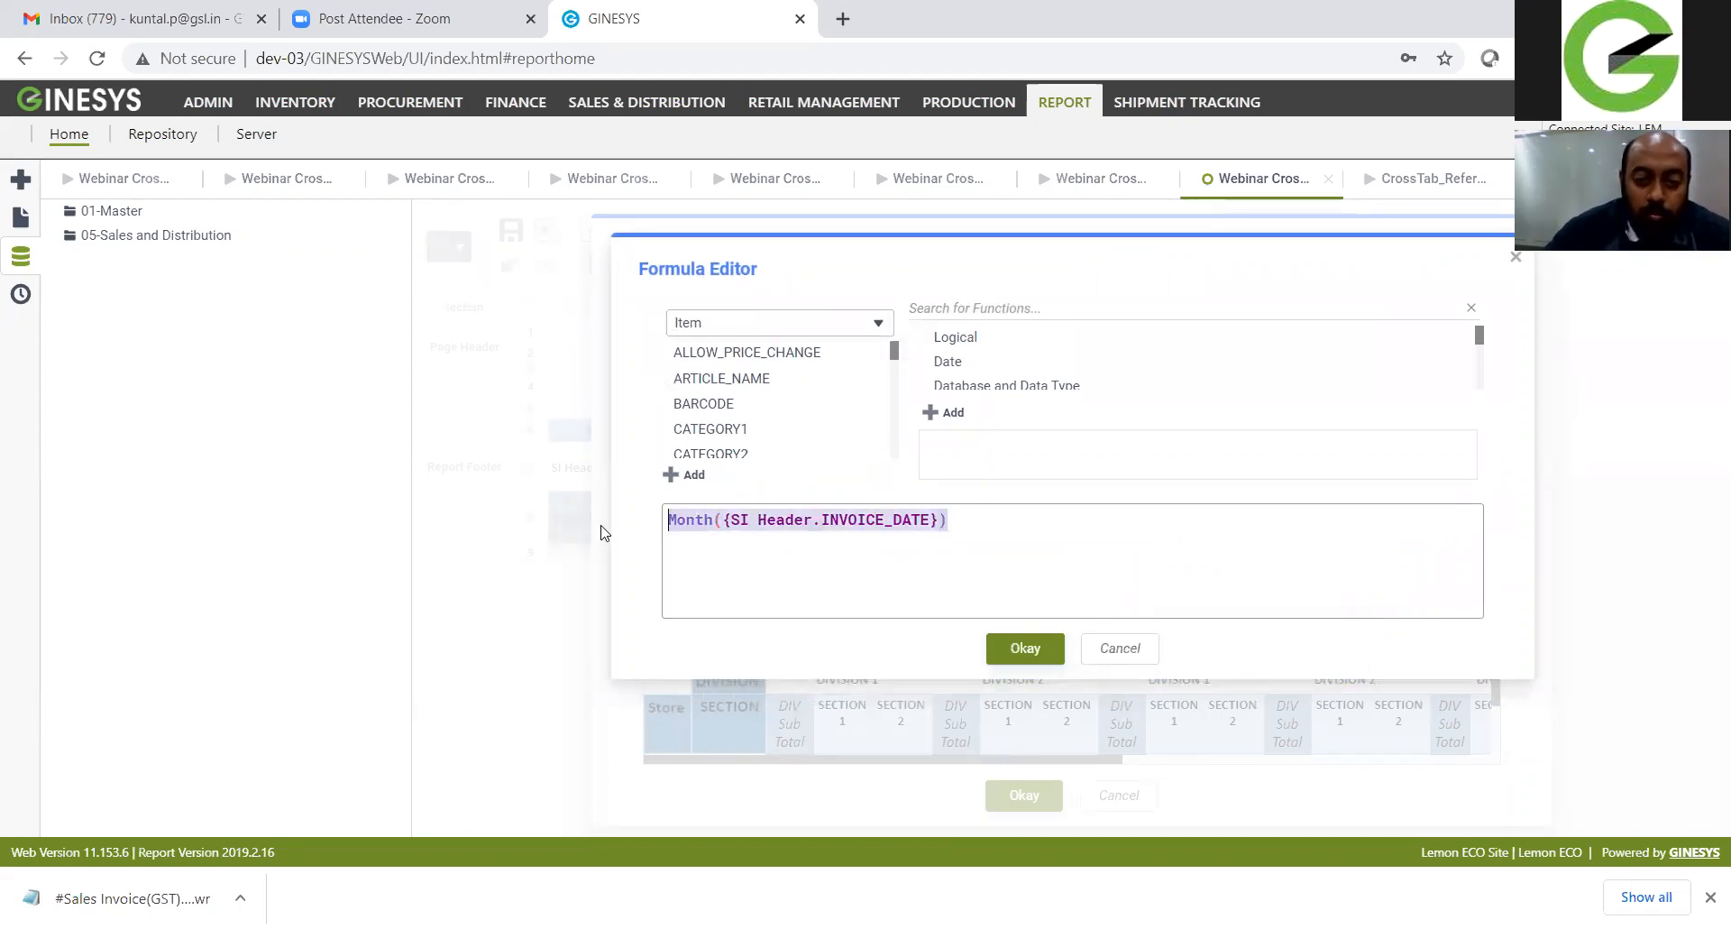
pyautogui.click(1005, 649)
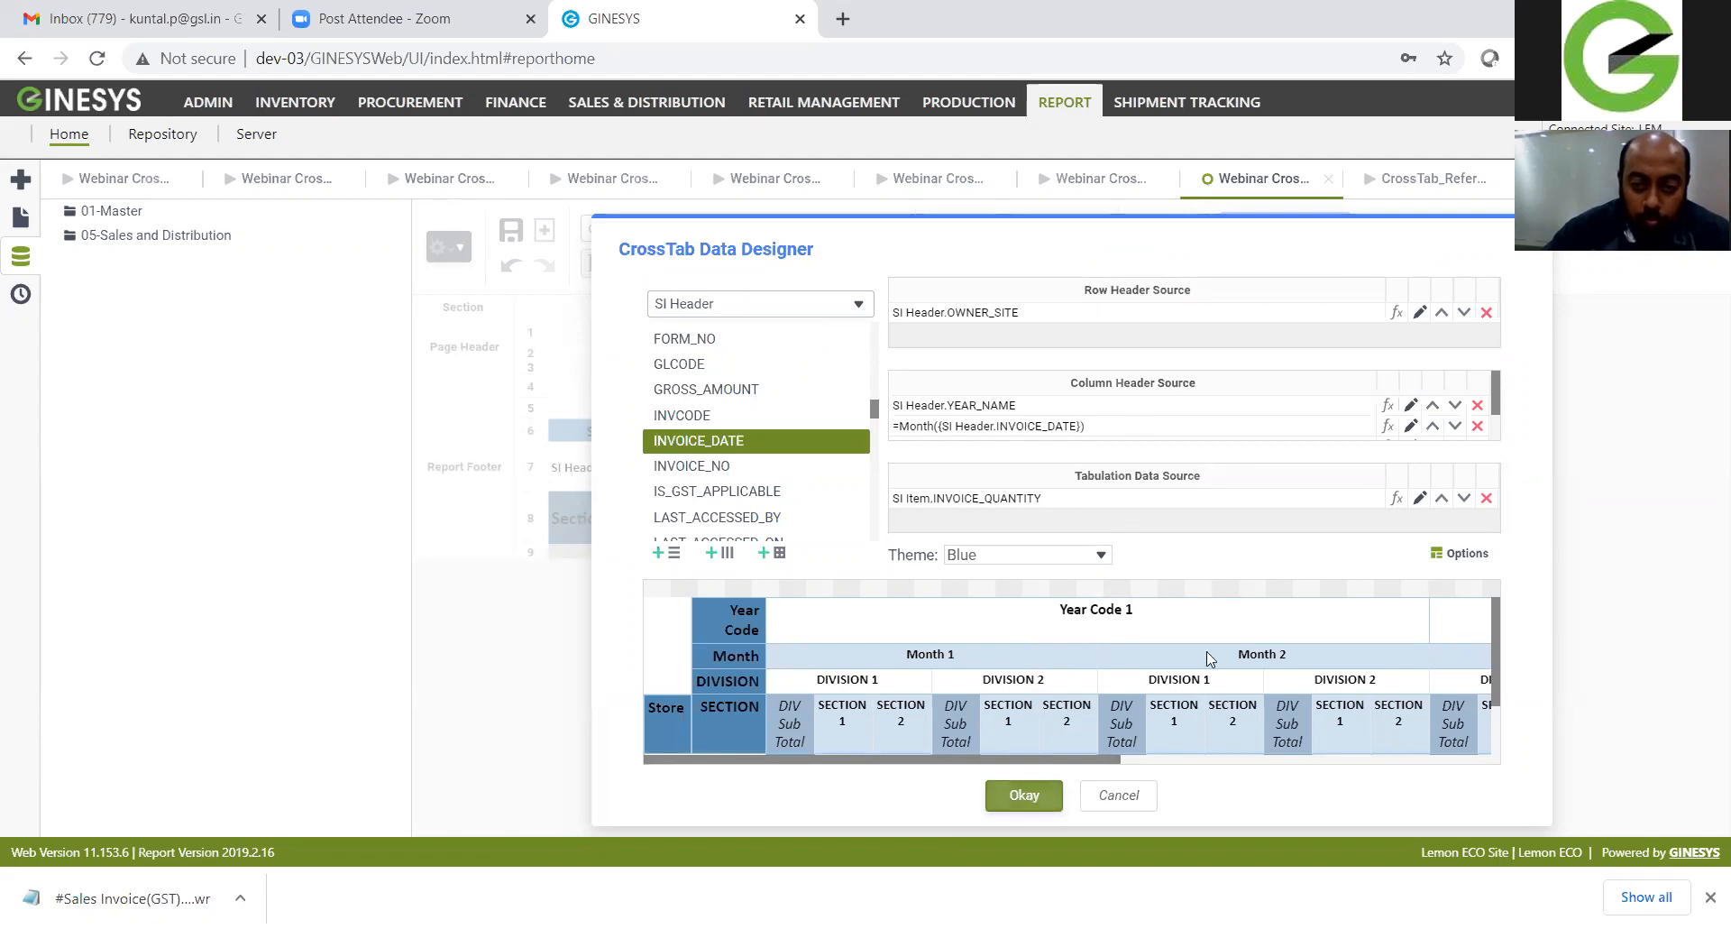
pyautogui.press('Return')
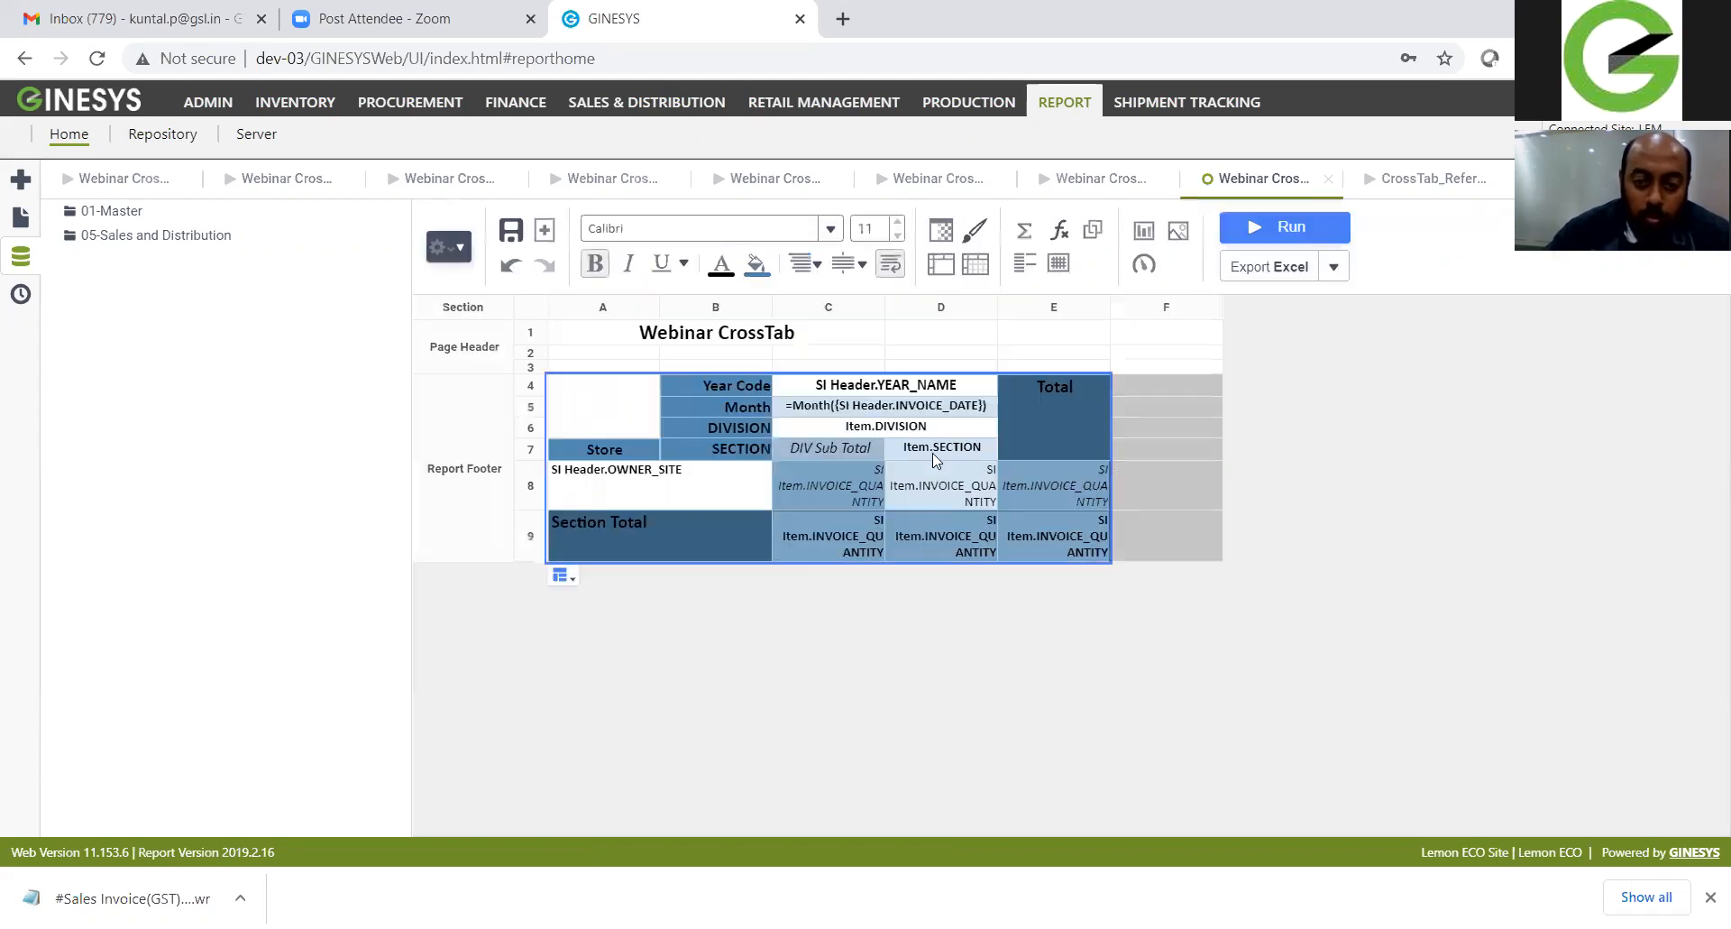
# Step: View the number format settings of the Item.SECTION header cell and close them
pyautogui.click(972, 455)
pyautogui.click(942, 232)
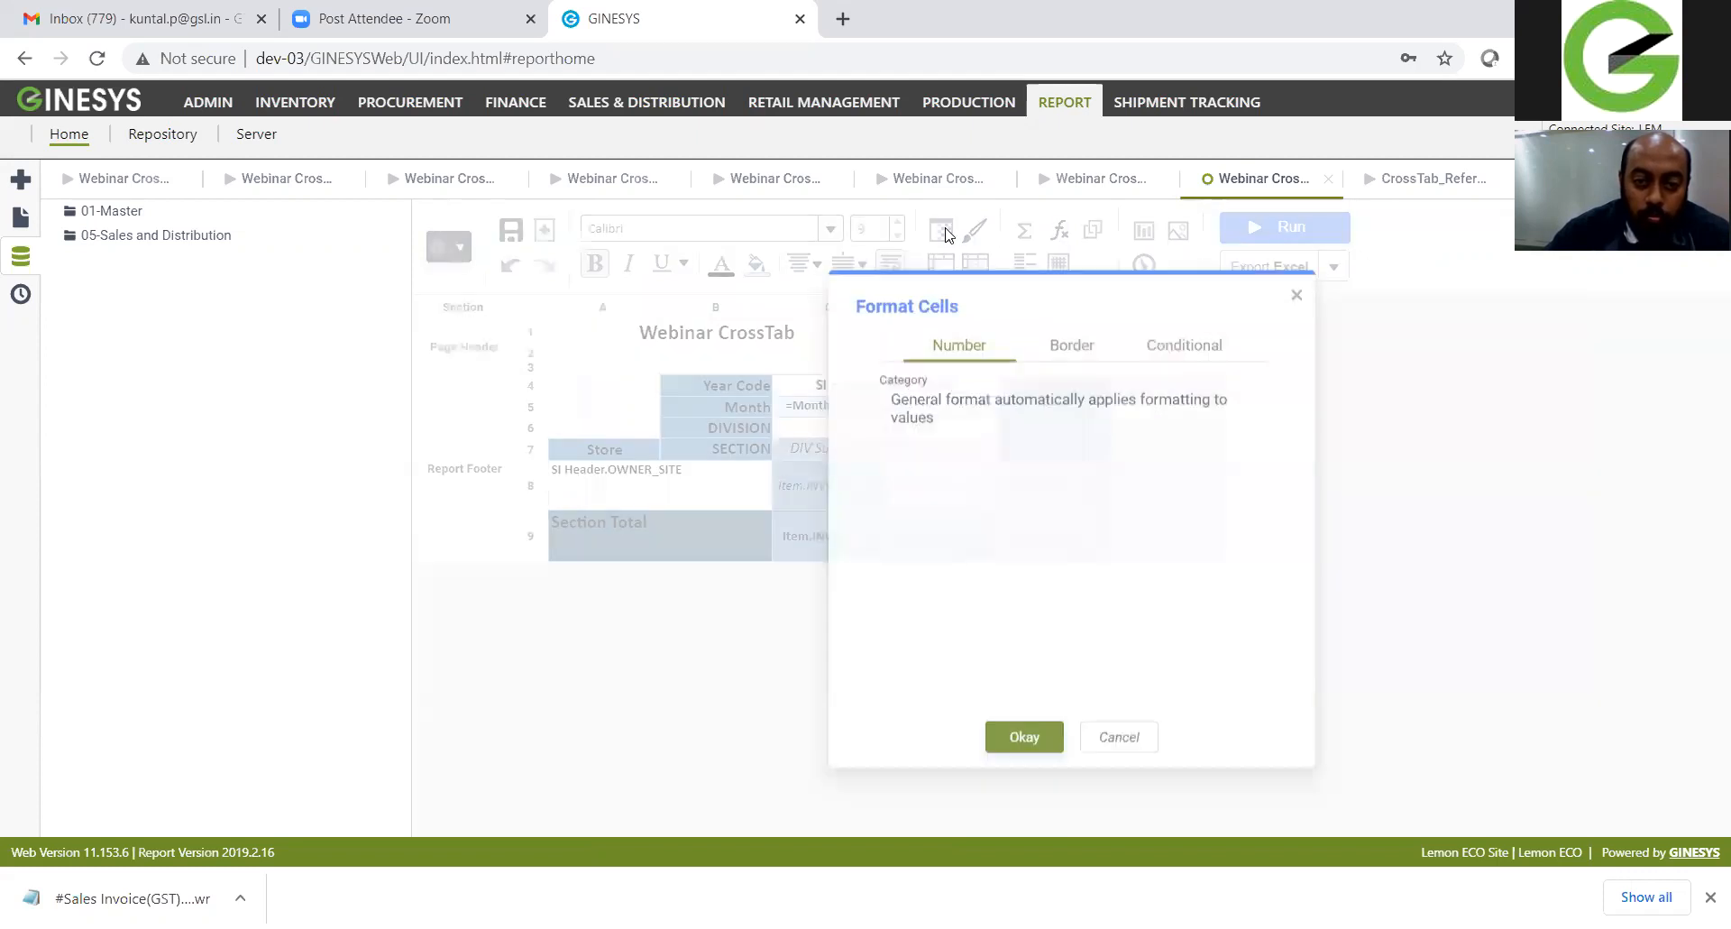
pyautogui.click(1022, 734)
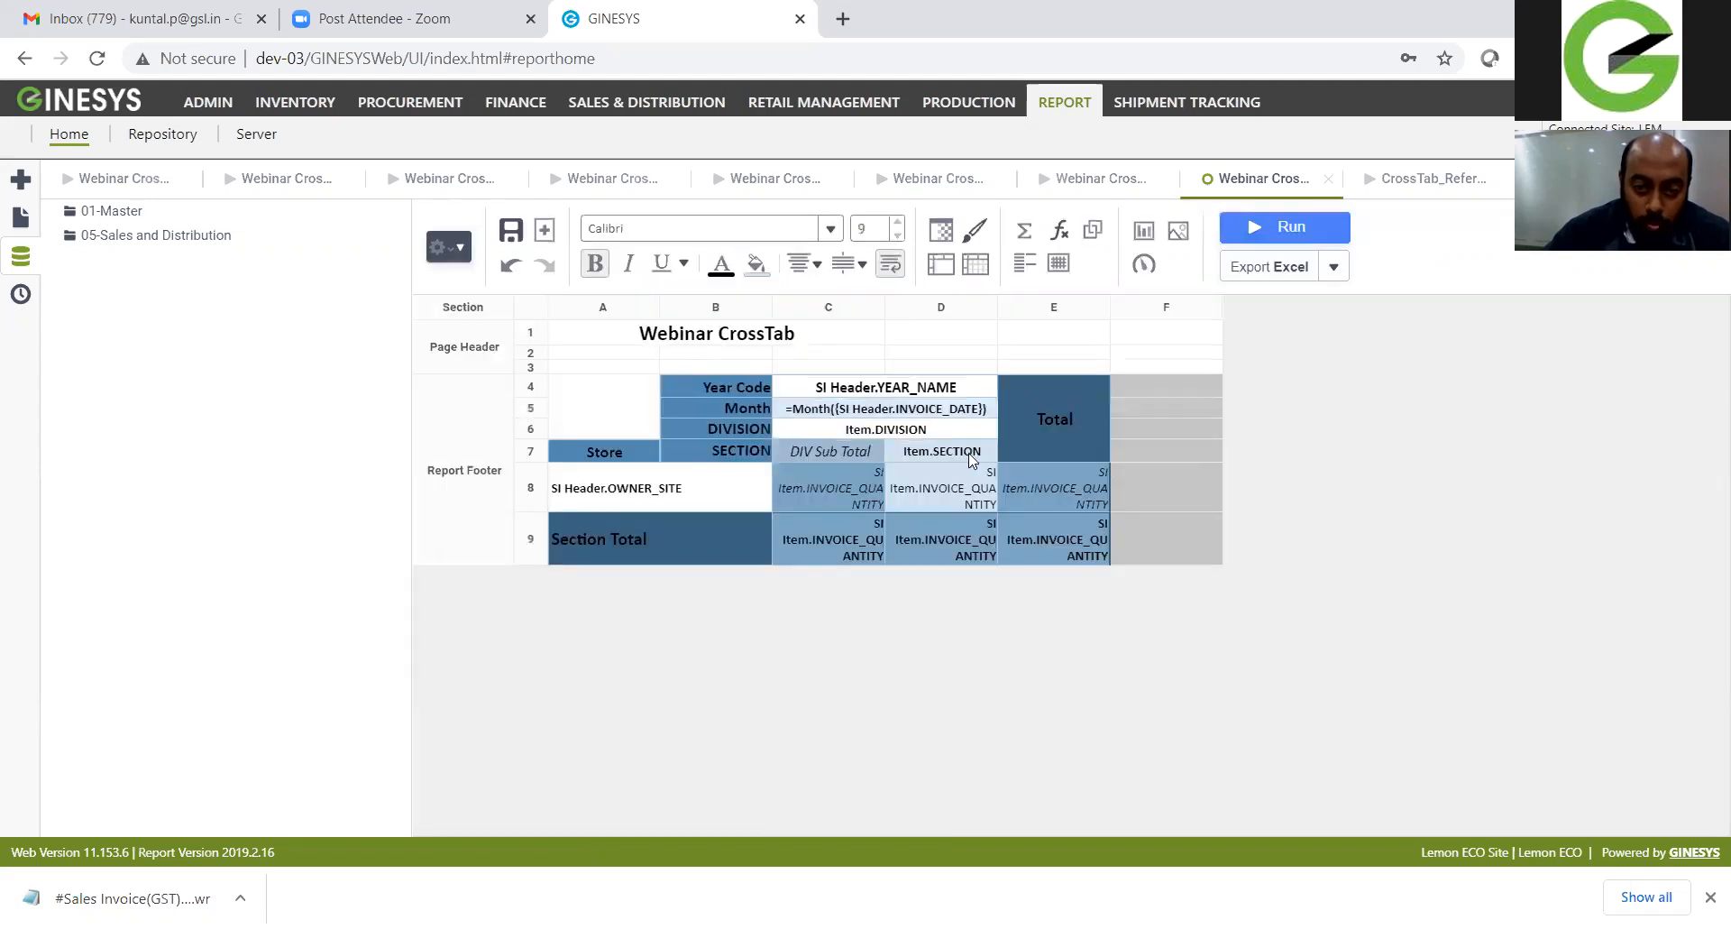
# Step: Run the report and examine the month headings across the crosstab columns
pyautogui.click(1287, 227)
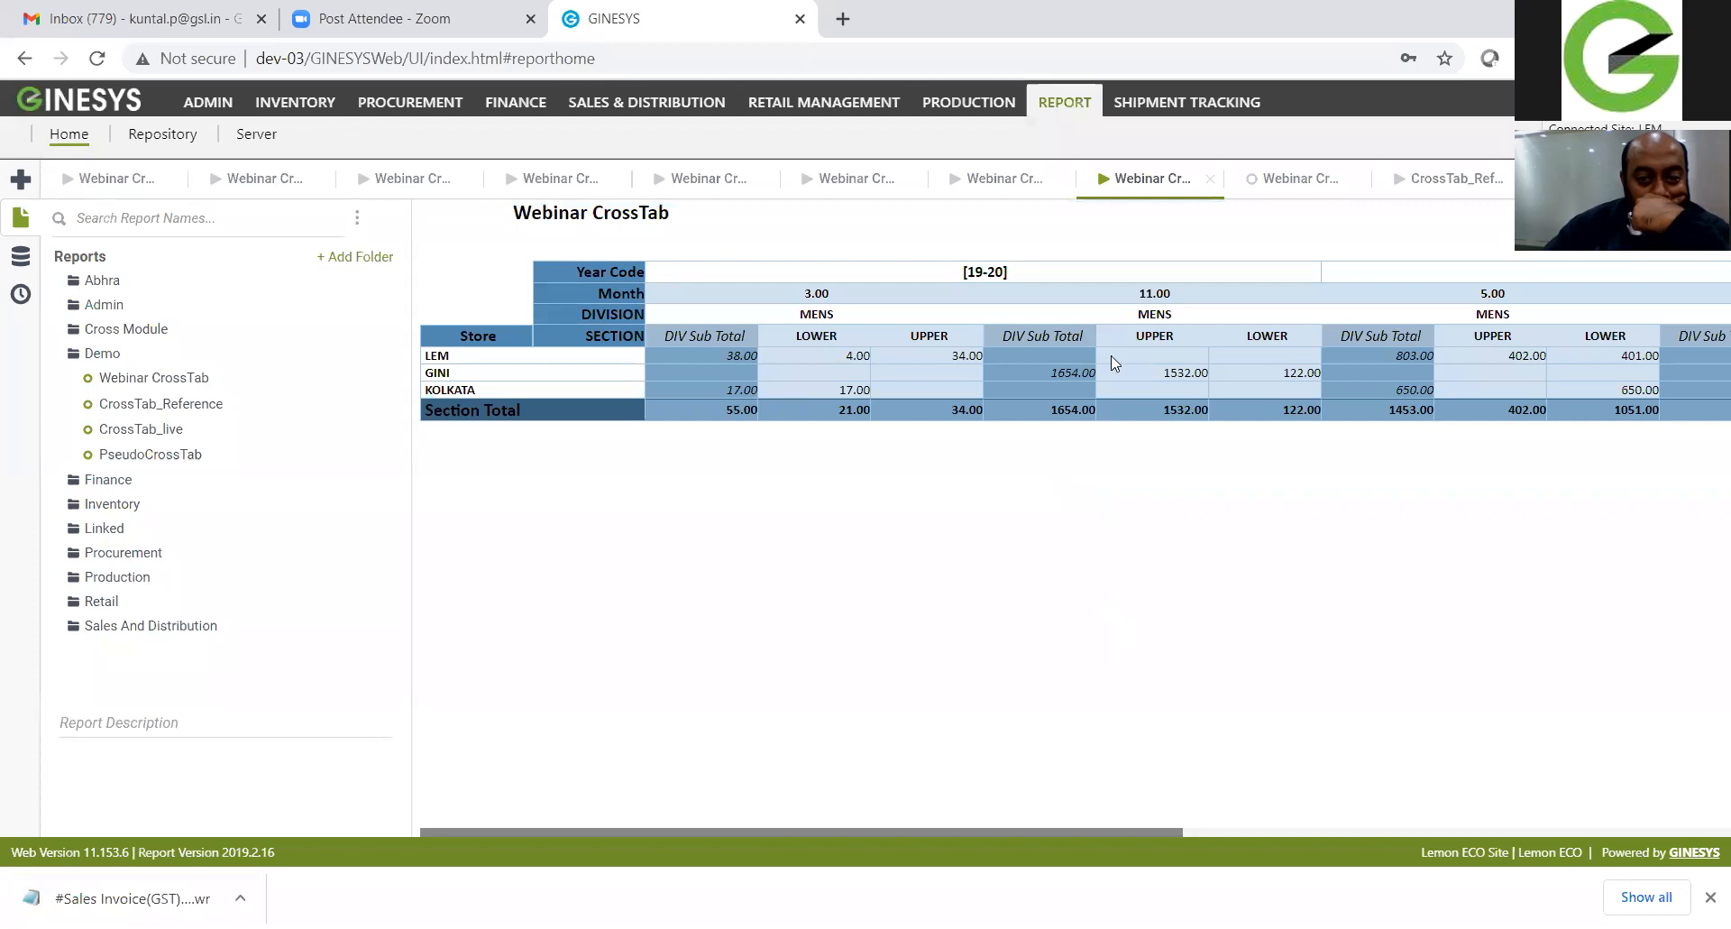
pyautogui.doubleClick(826, 297)
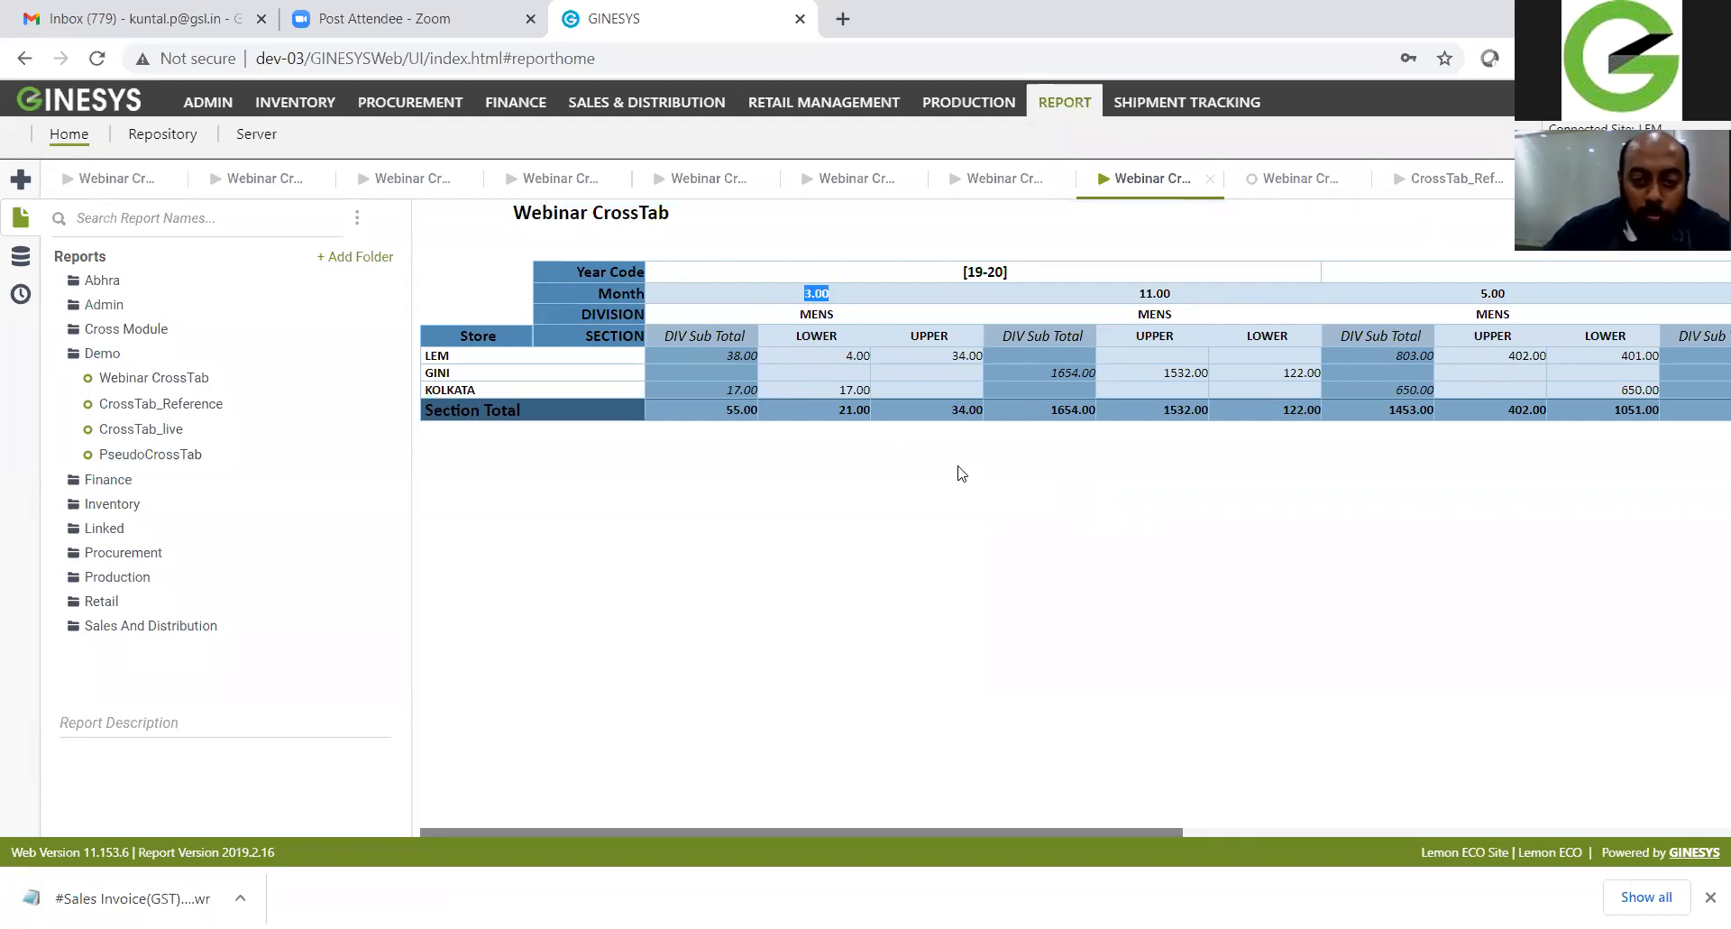
pyautogui.moveTo(1136, 295); pyautogui.dragTo(1163, 298)
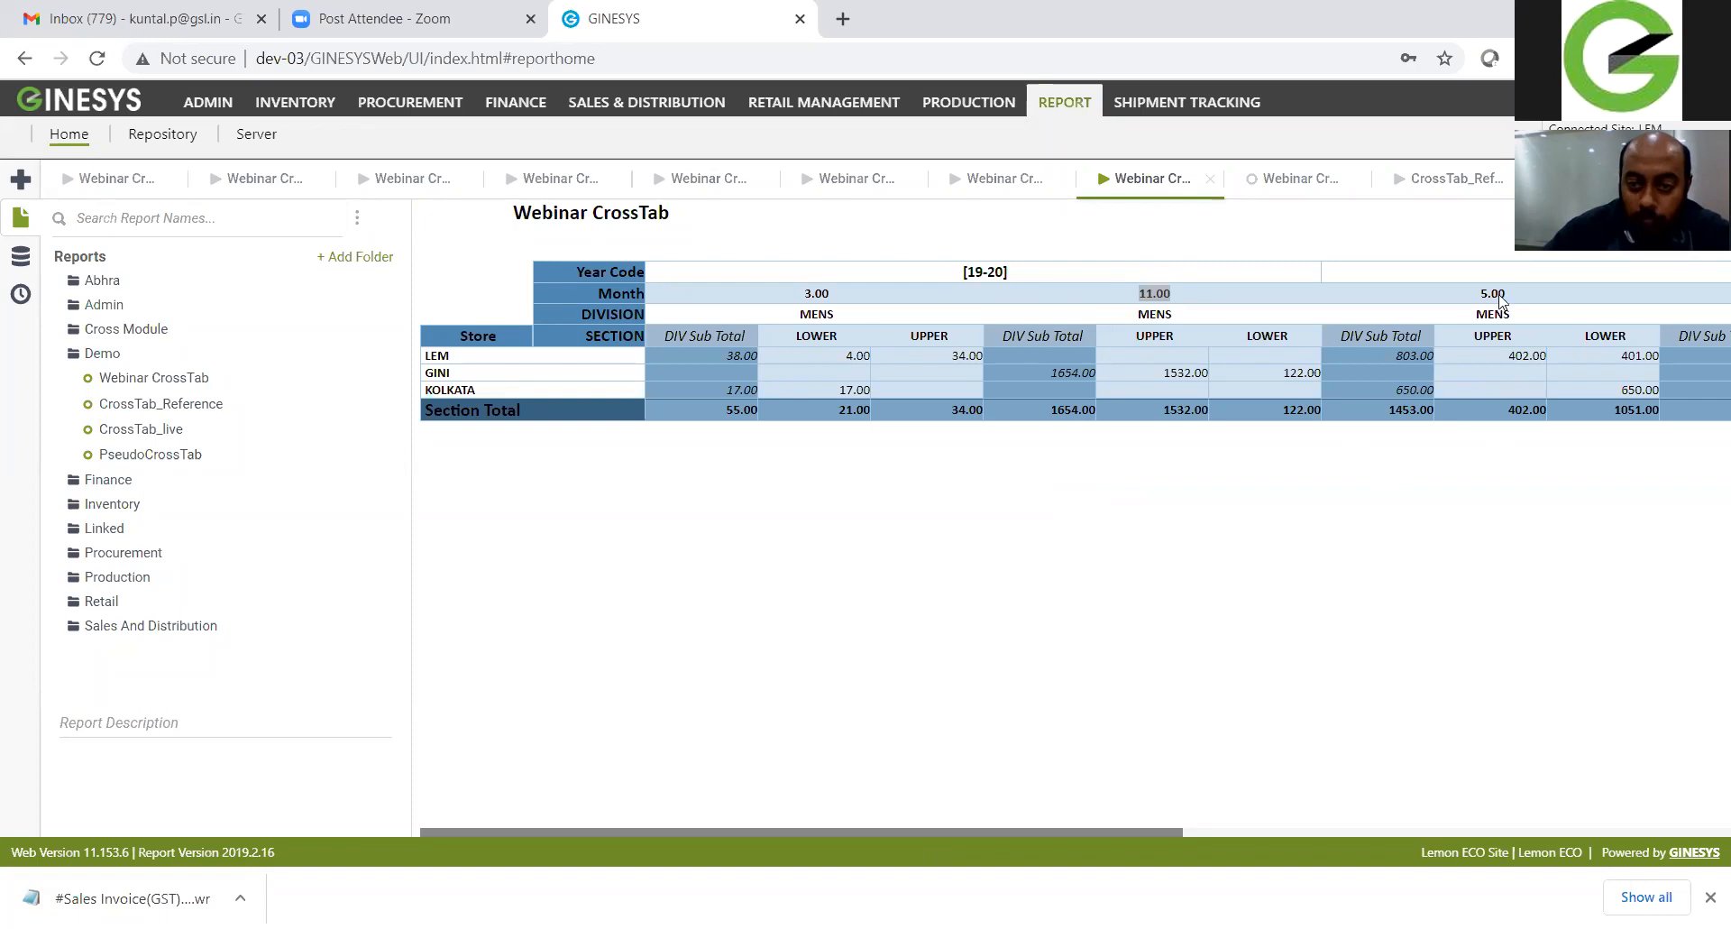
pyautogui.moveTo(1479, 299); pyautogui.dragTo(1513, 301)
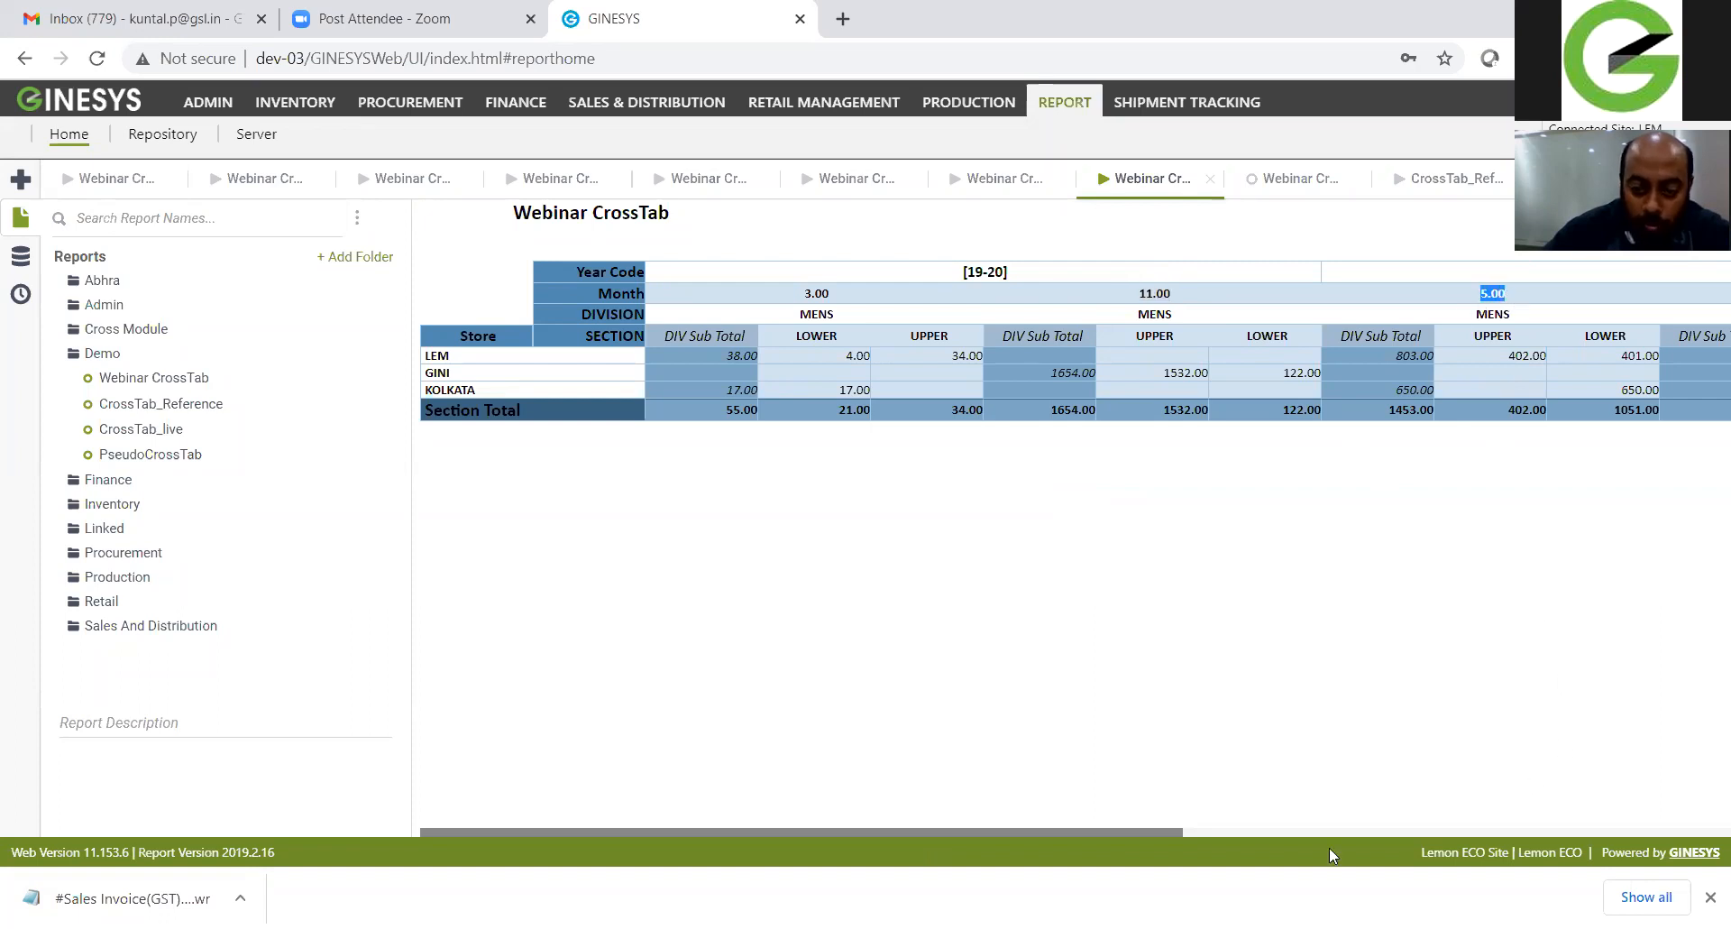
pyautogui.moveTo(957, 830); pyautogui.dragTo(1559, 787)
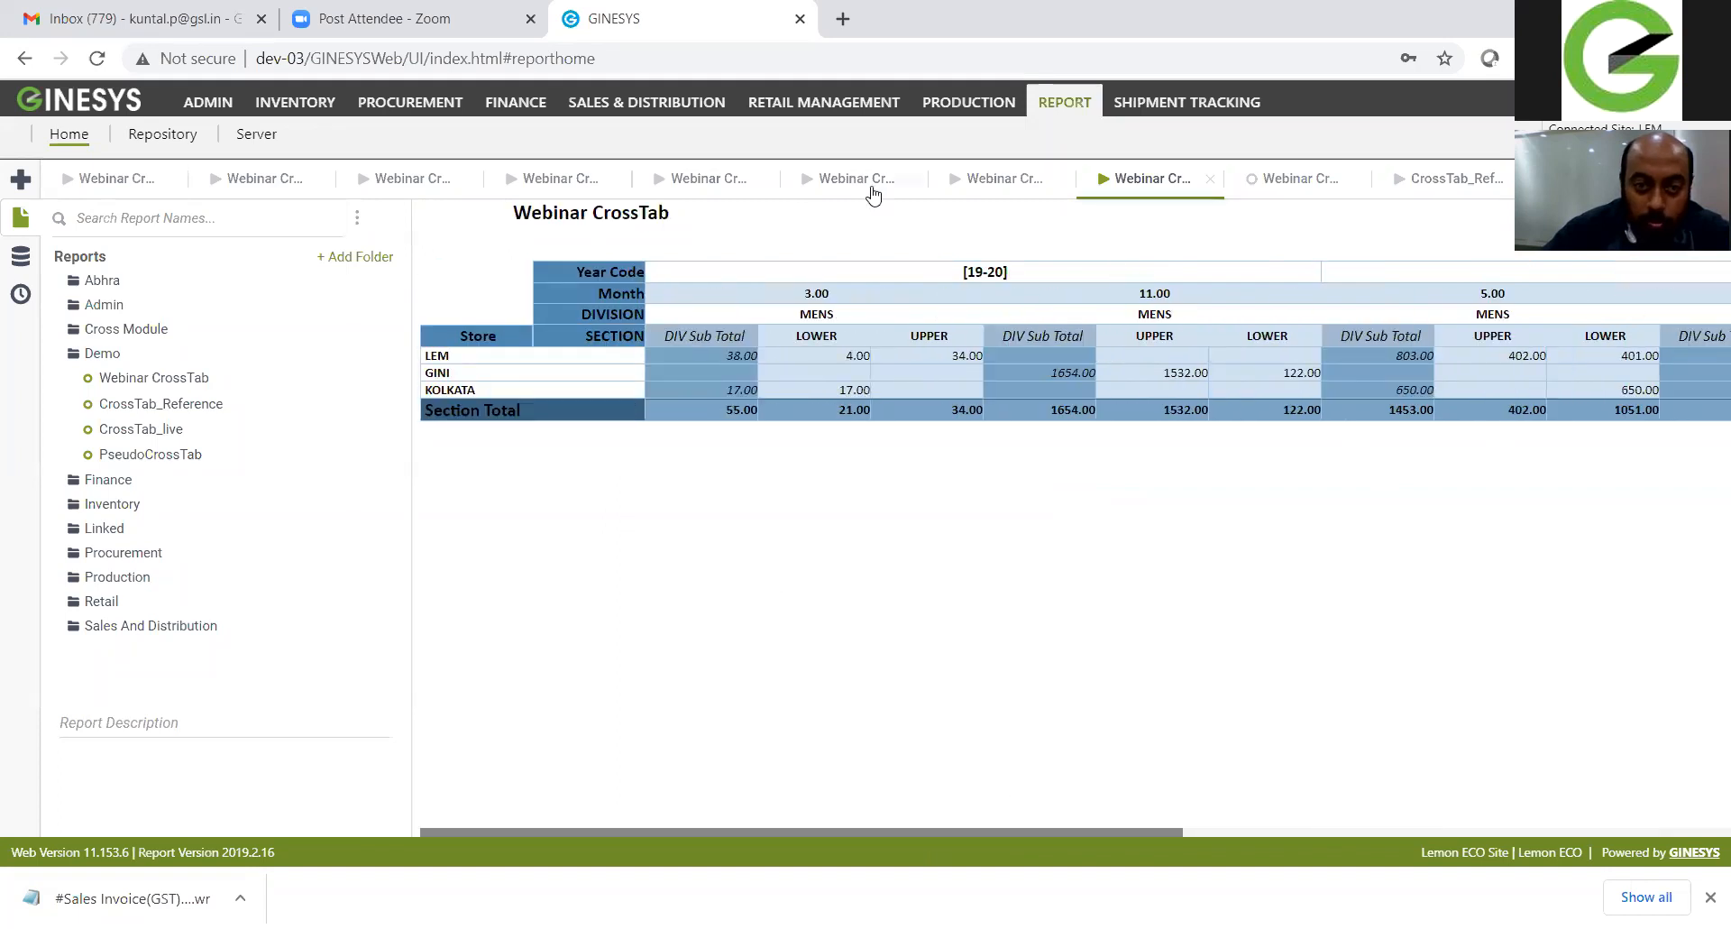
# Step: Check the number format settings of the Month formula cell in the report design and return to the report output
pyautogui.click(1263, 181)
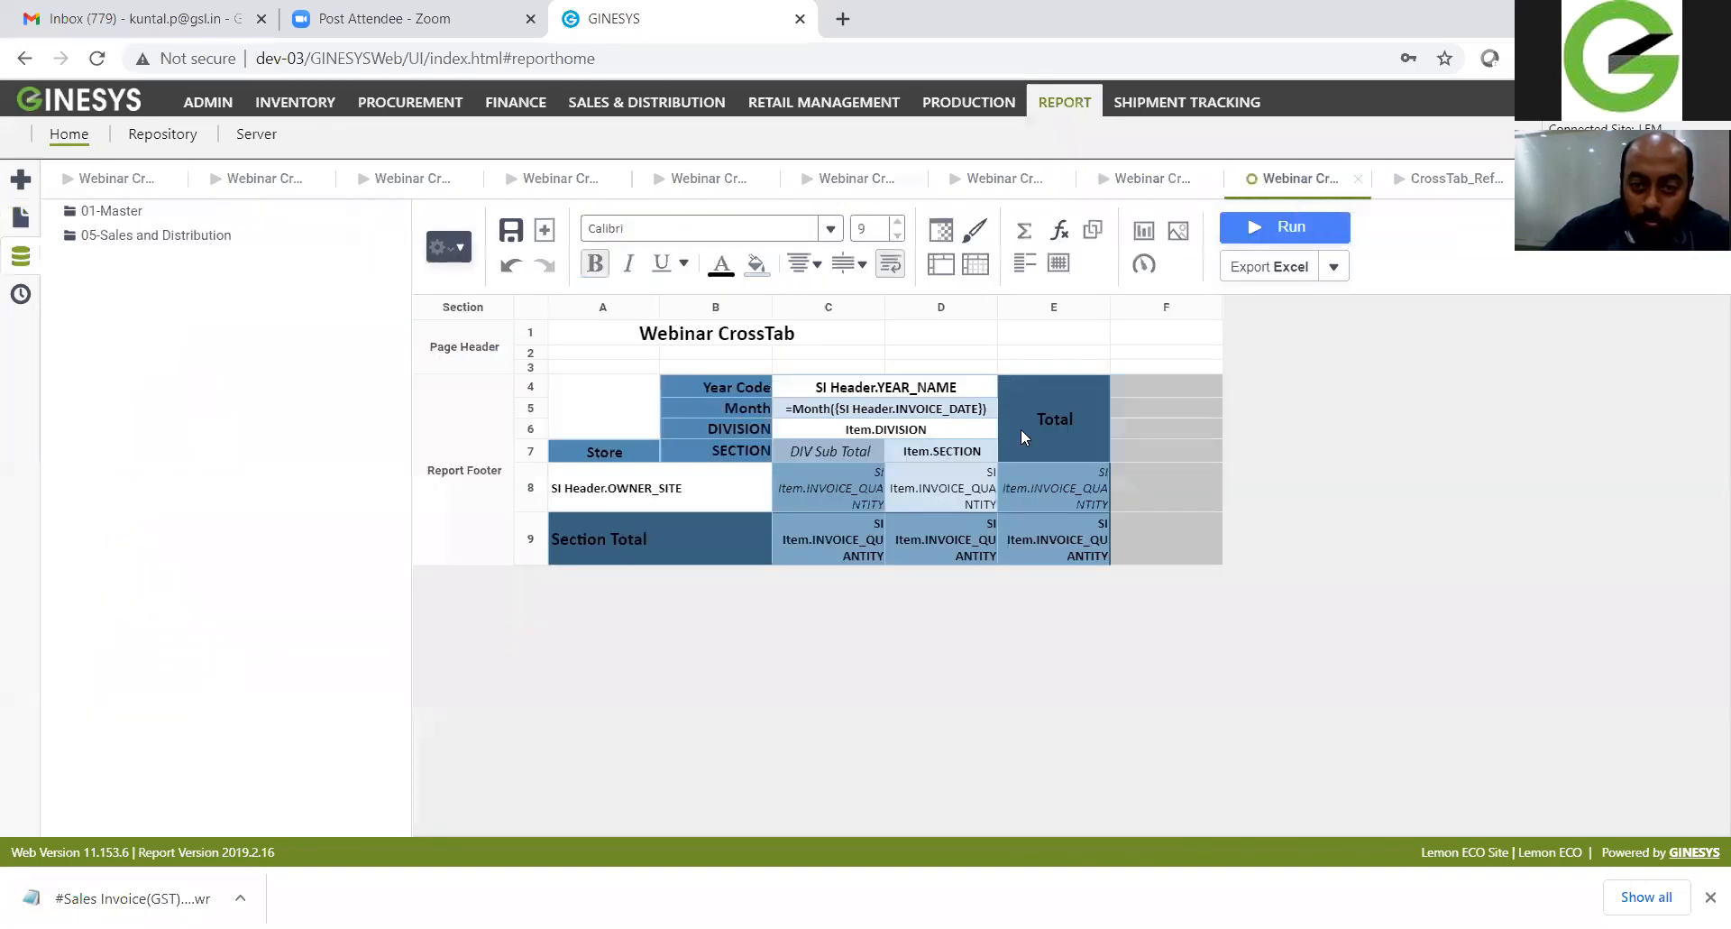
pyautogui.rightClick(873, 410)
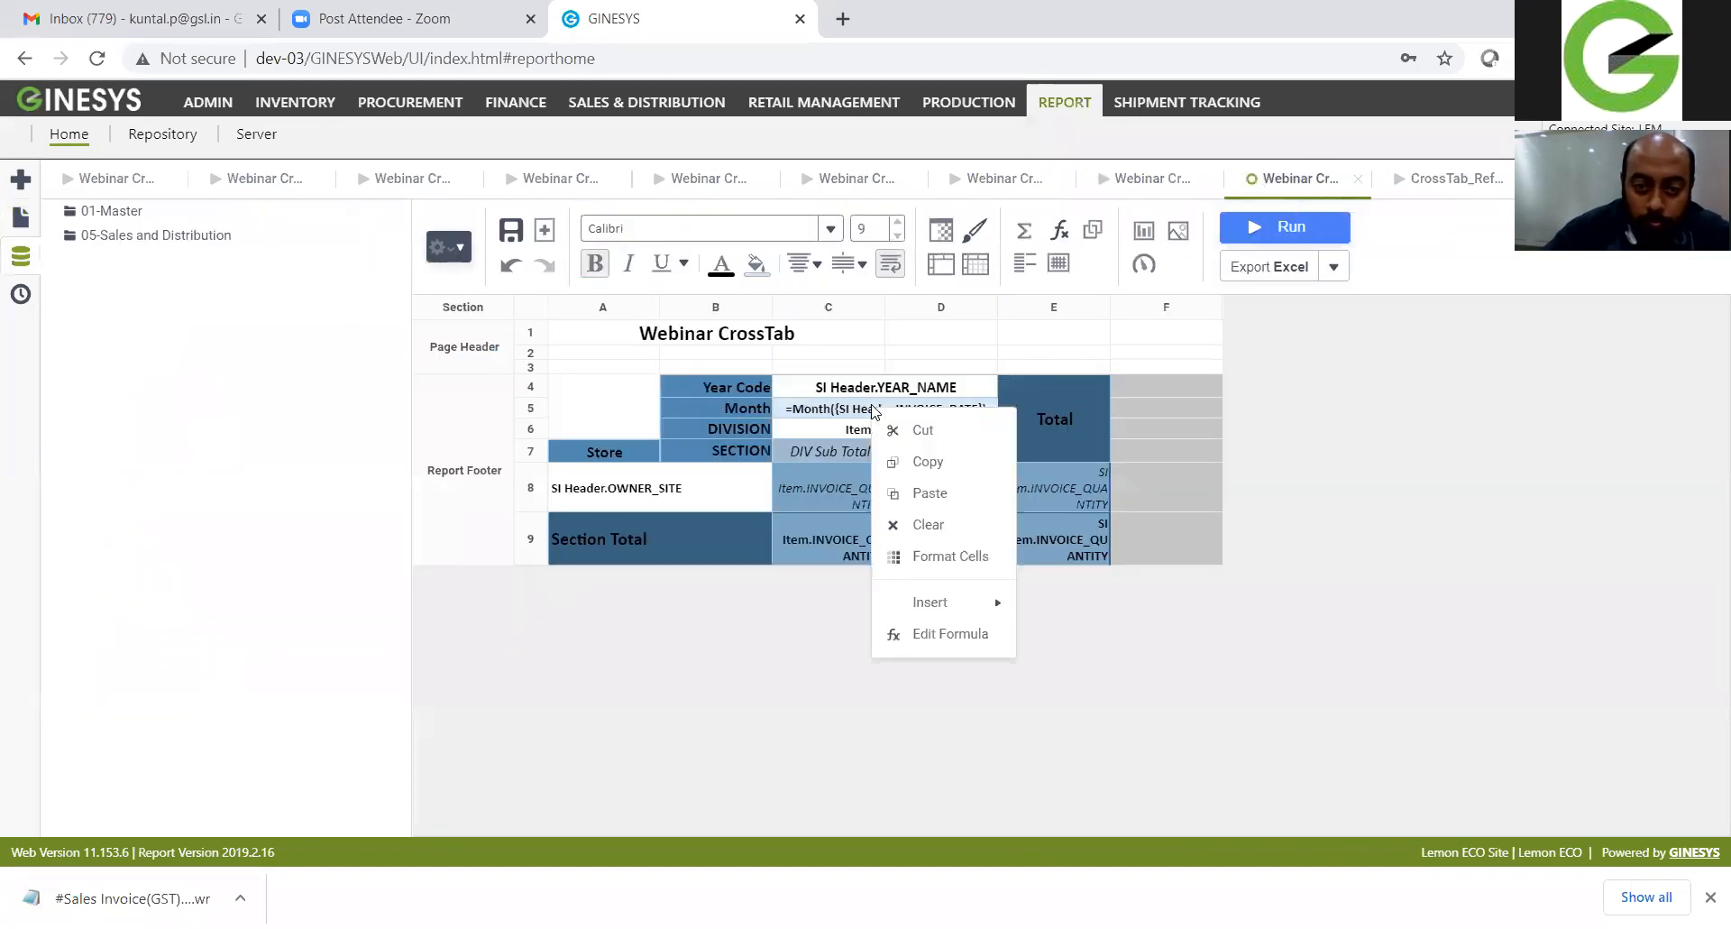
pyautogui.click(928, 556)
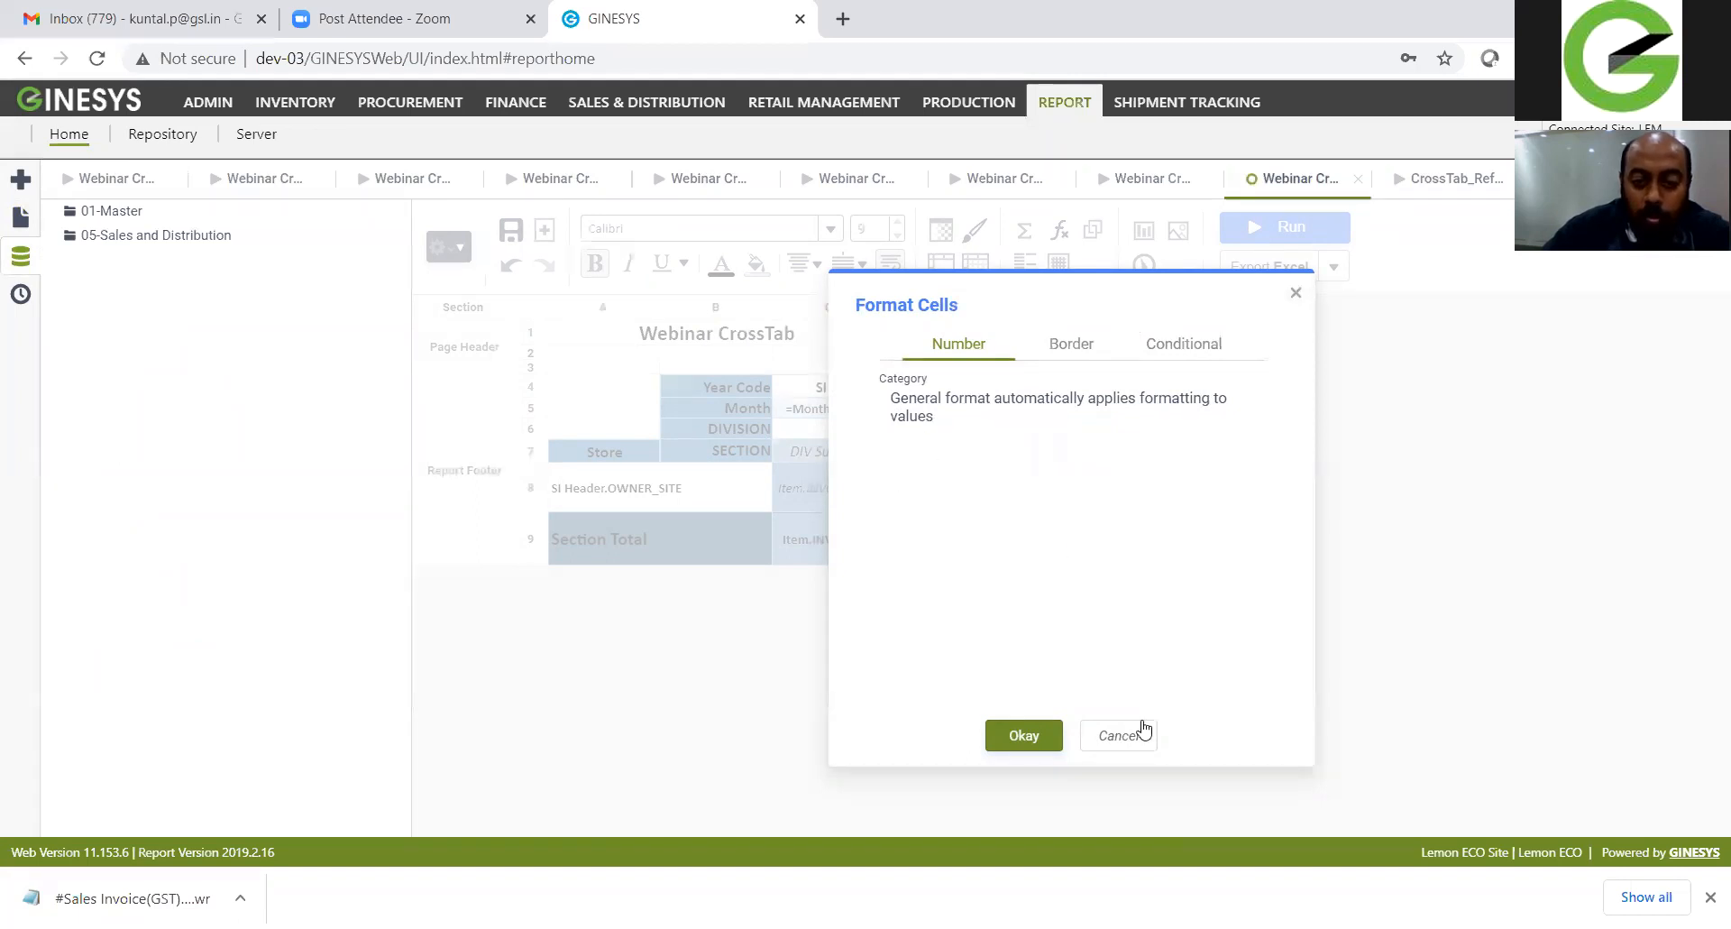
pyautogui.click(1289, 297)
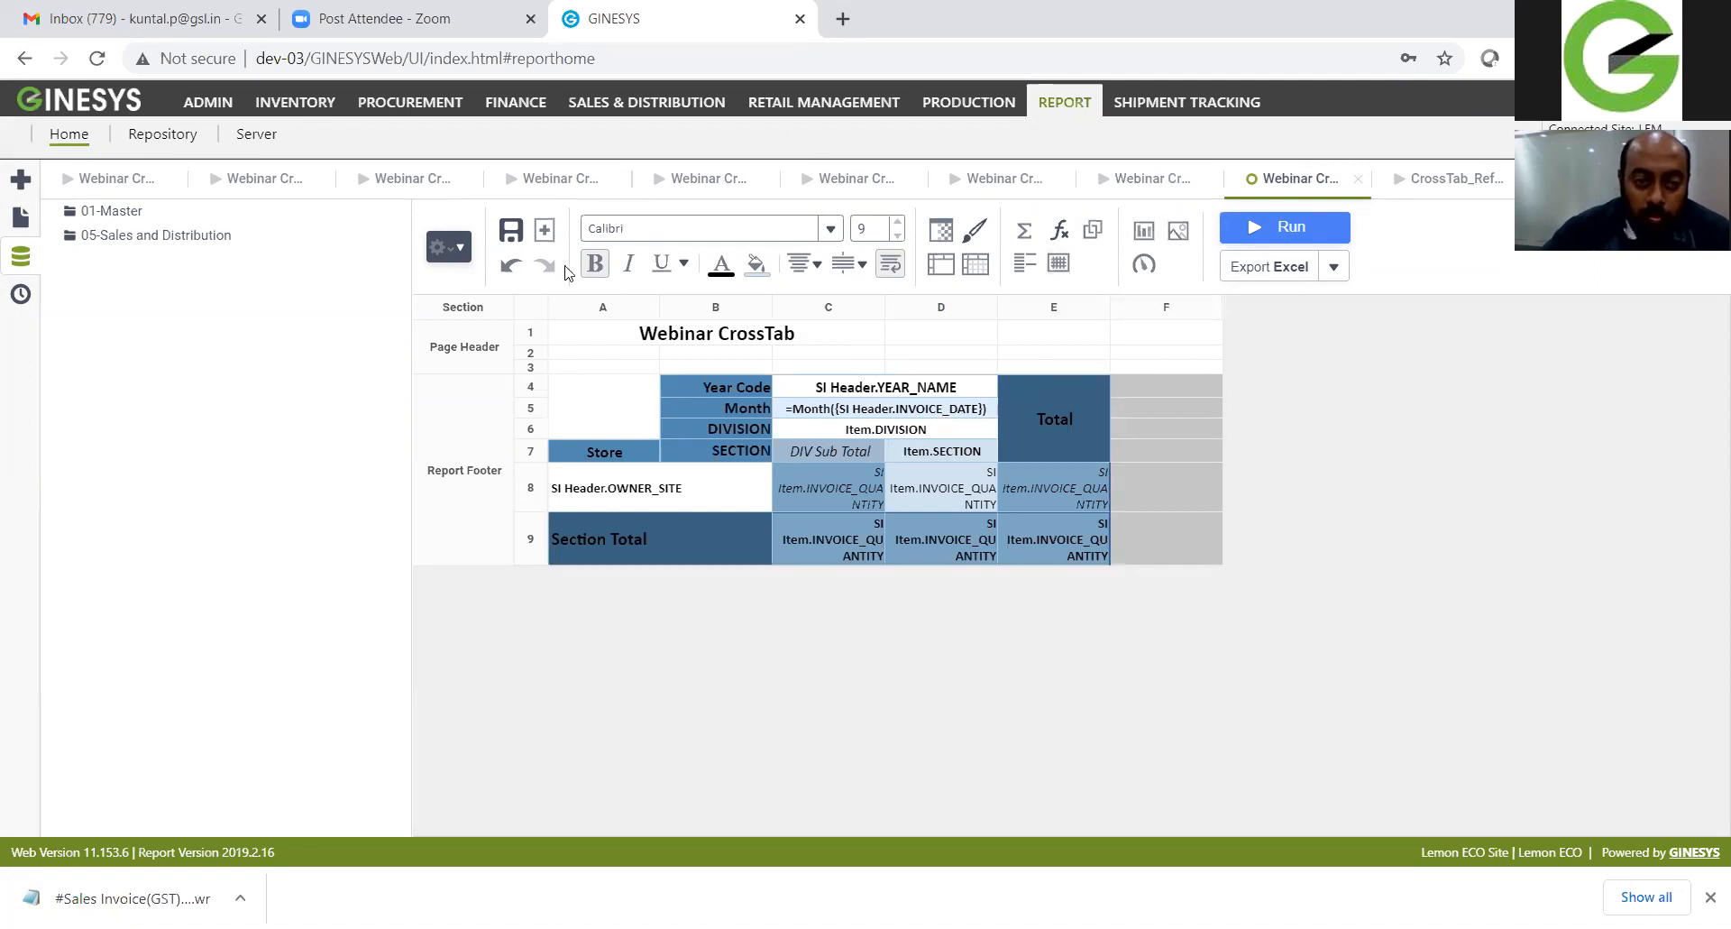
pyautogui.click(1163, 182)
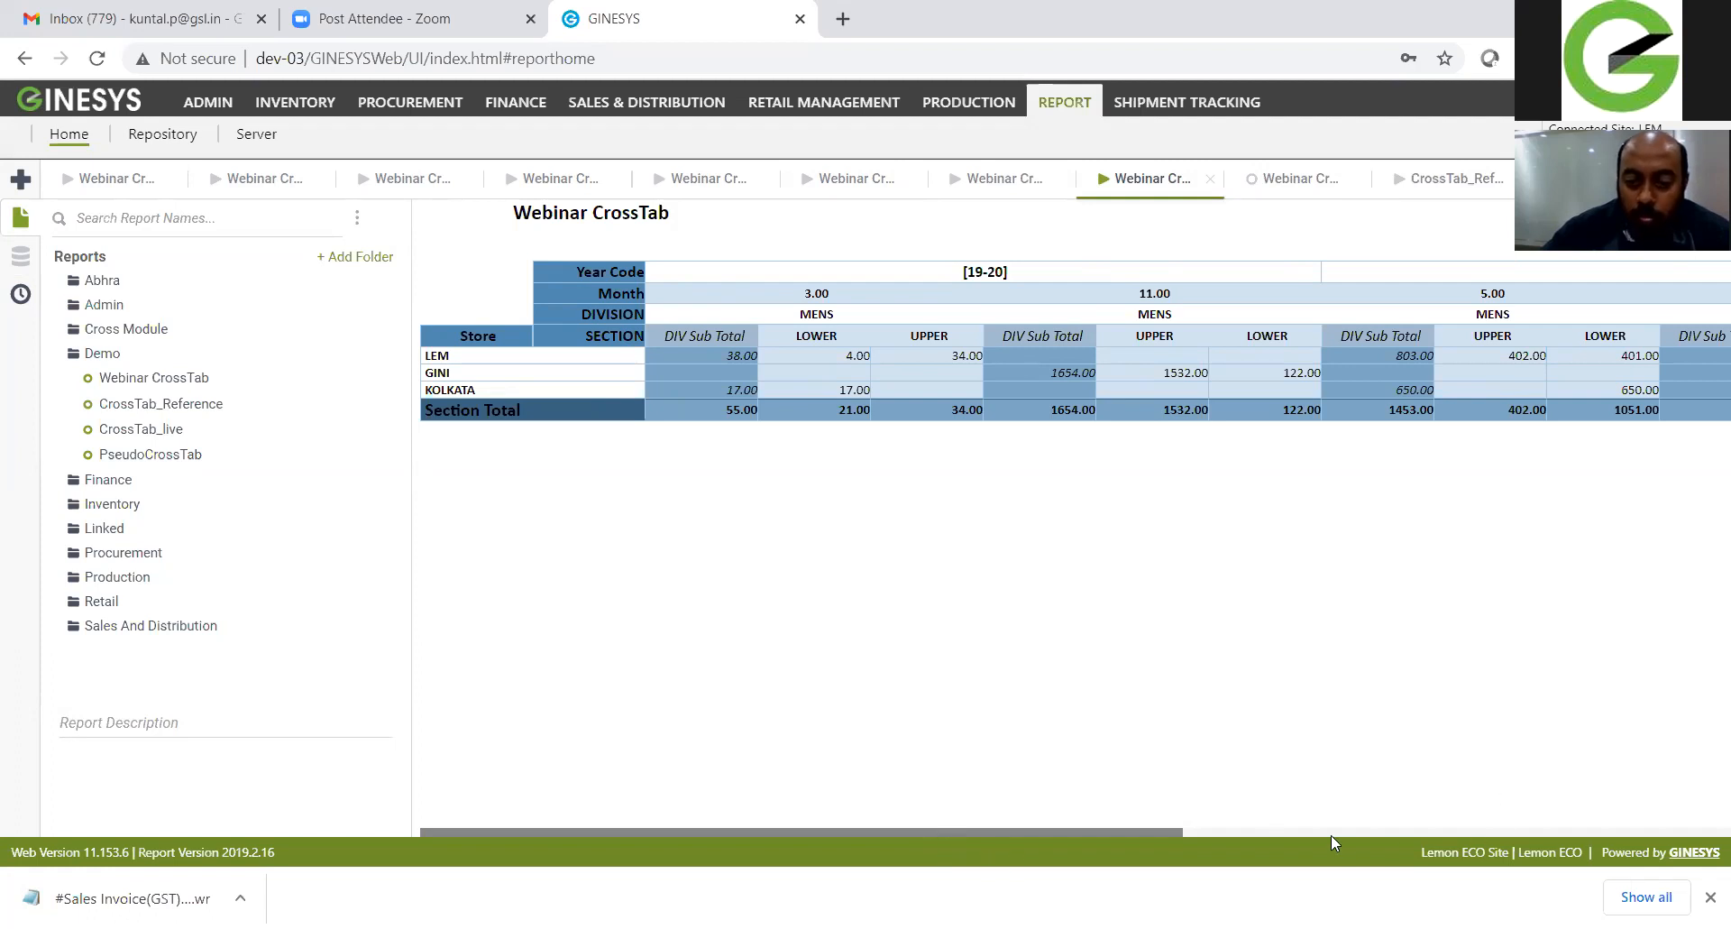
pyautogui.moveTo(1172, 831); pyautogui.dragTo(850, 734)
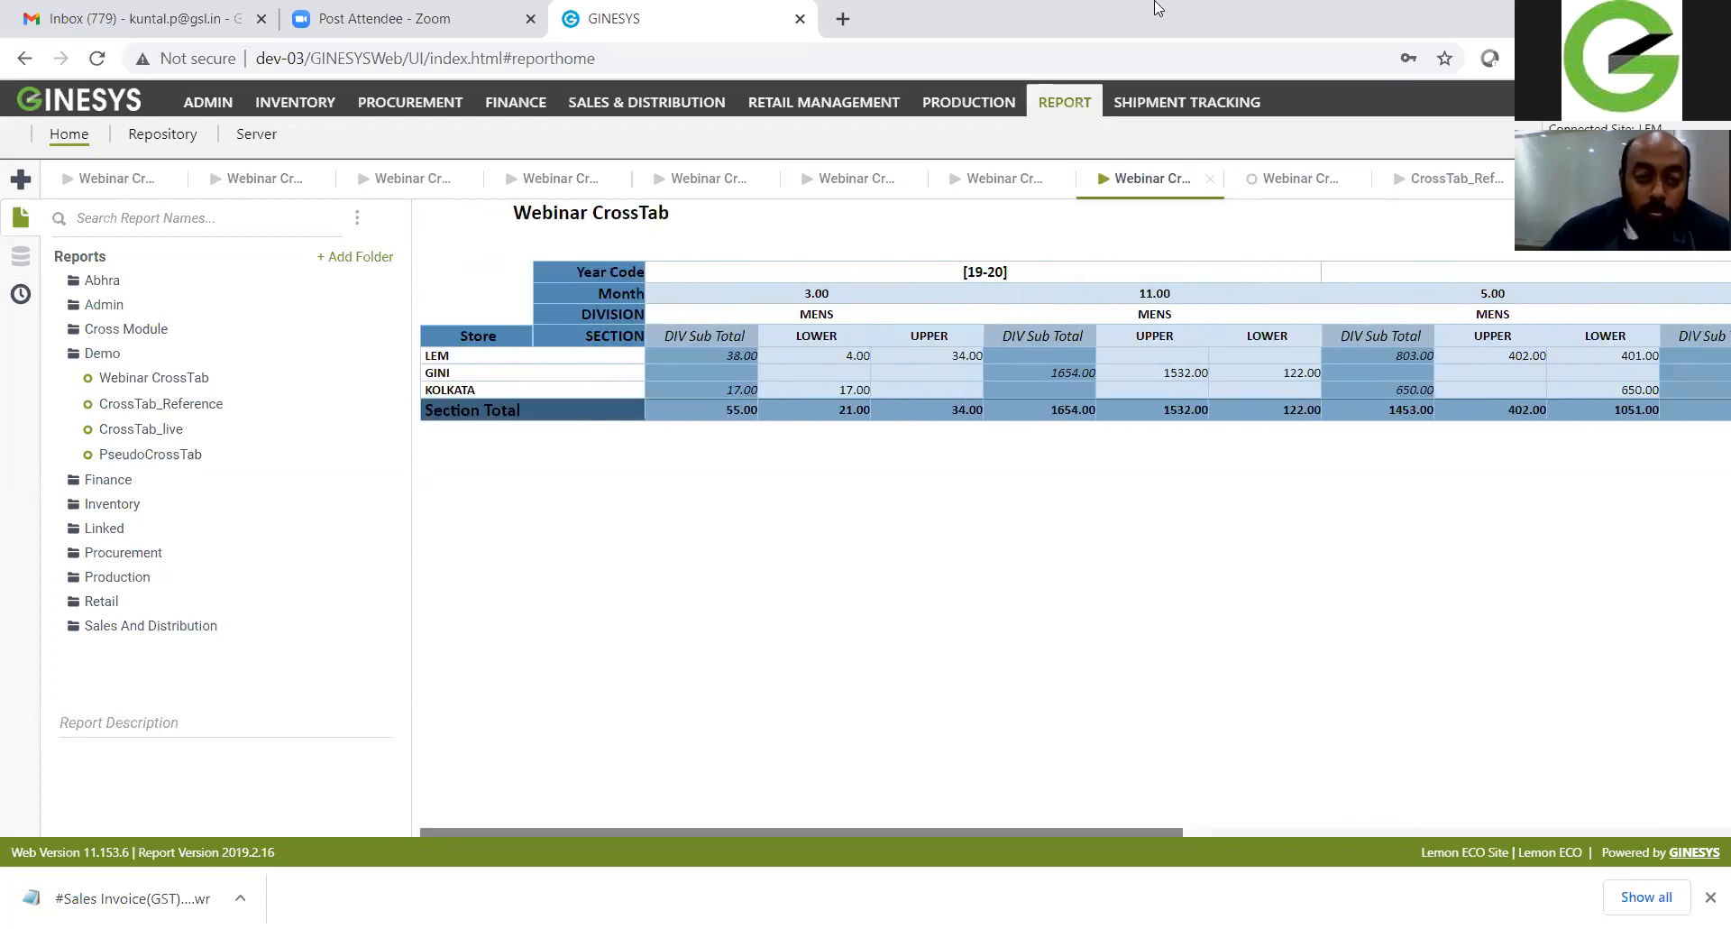
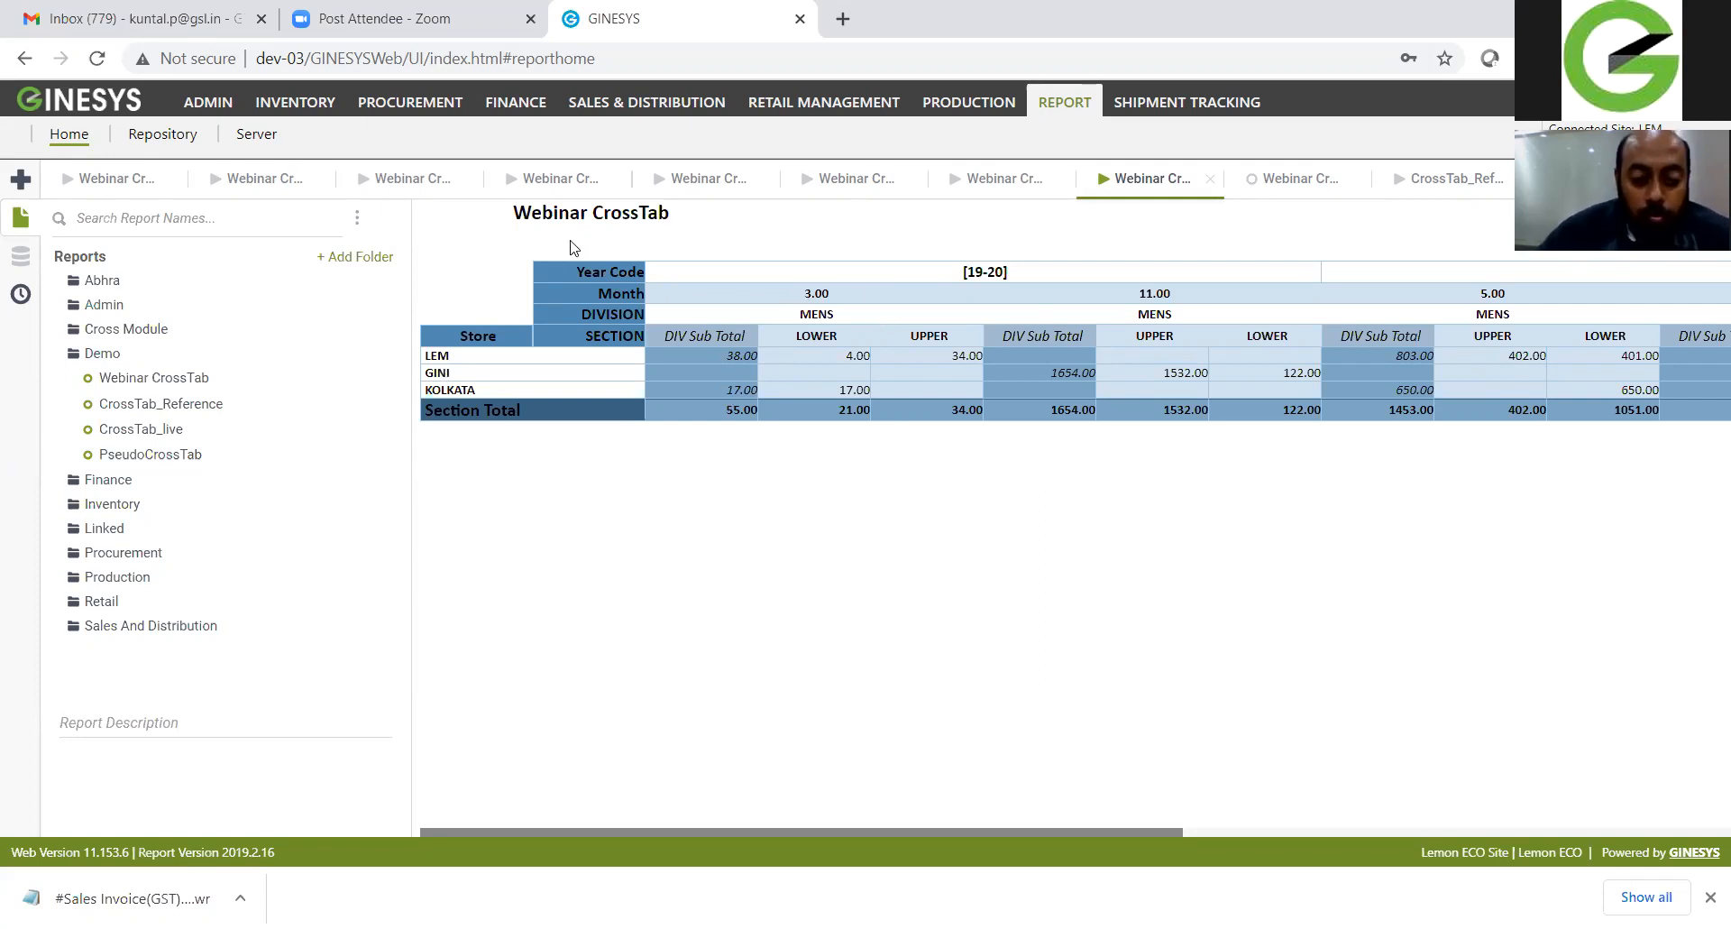
pyautogui.moveTo(694, 827); pyautogui.dragTo(490, 735)
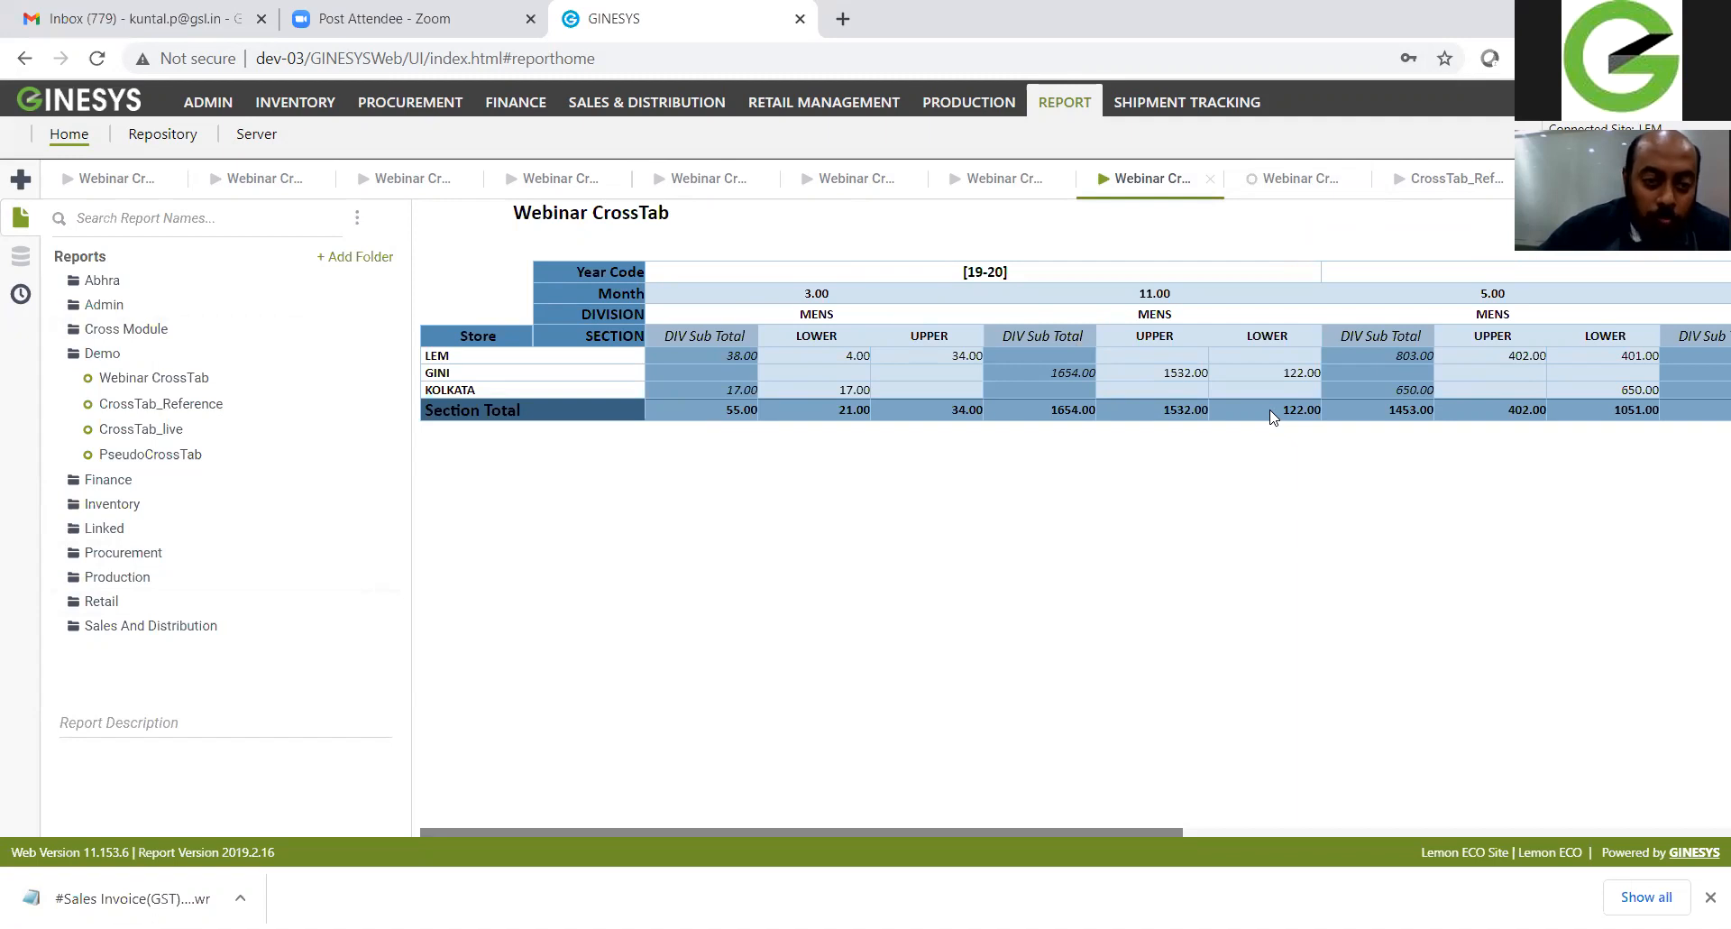
# Step: Return to the Webinar CrossTab design, close all other open reports, and close the design itself
pyautogui.click(1299, 178)
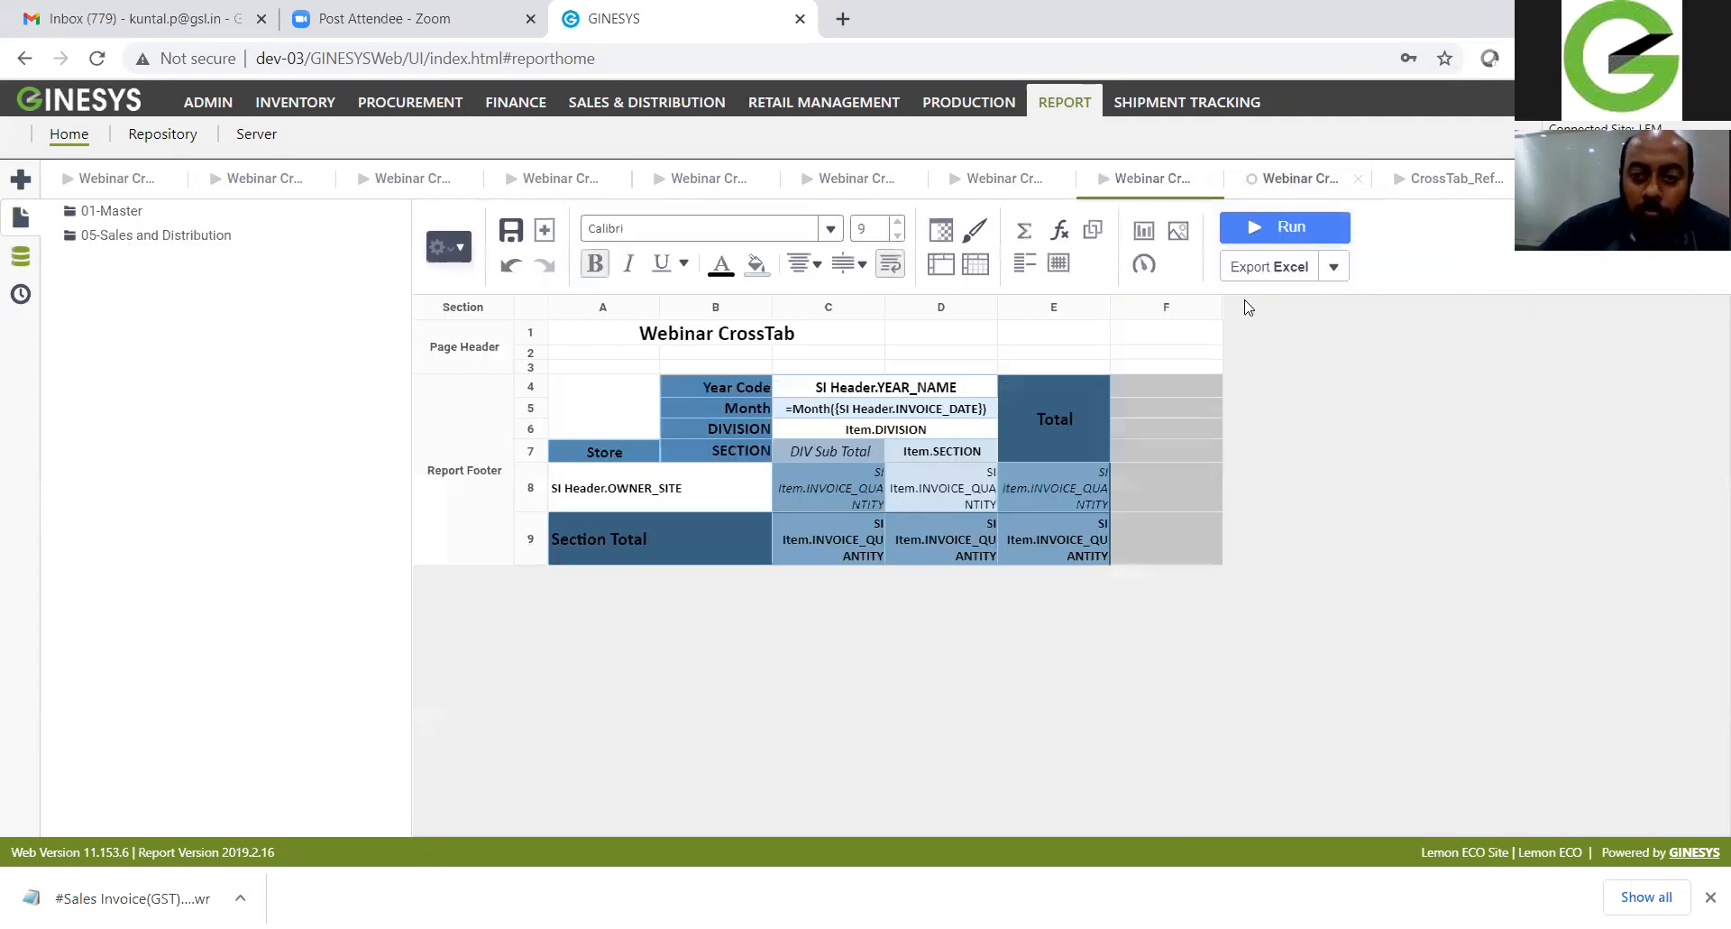
pyautogui.click(1094, 480)
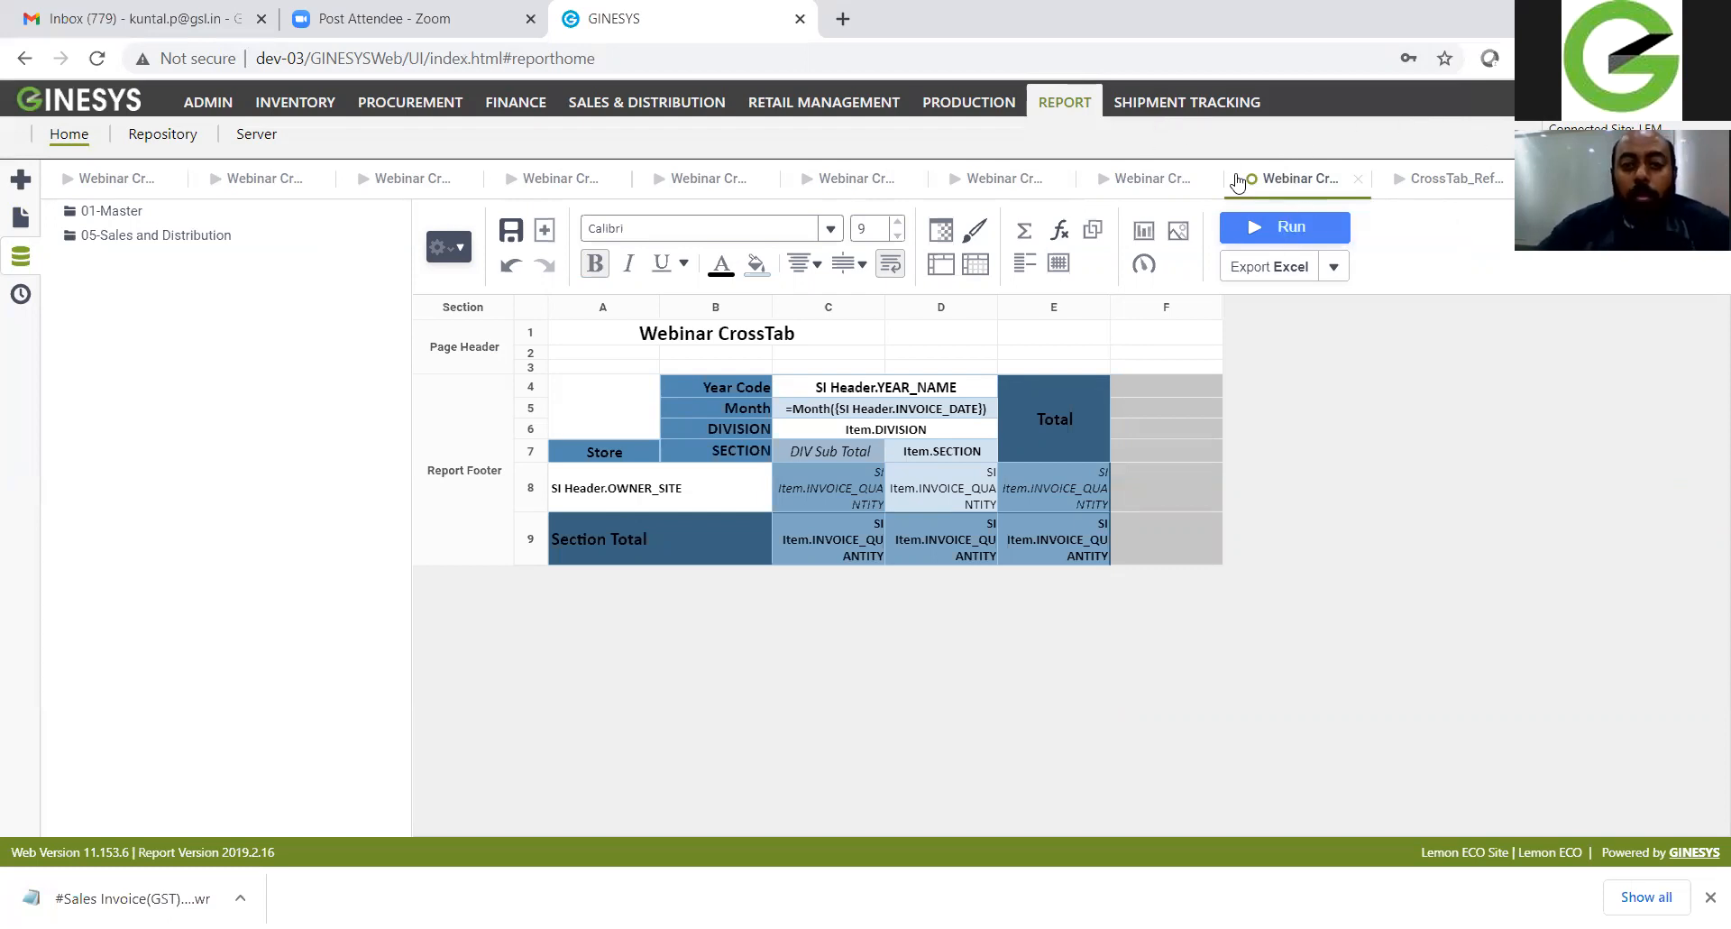
pyautogui.rightClick(1298, 184)
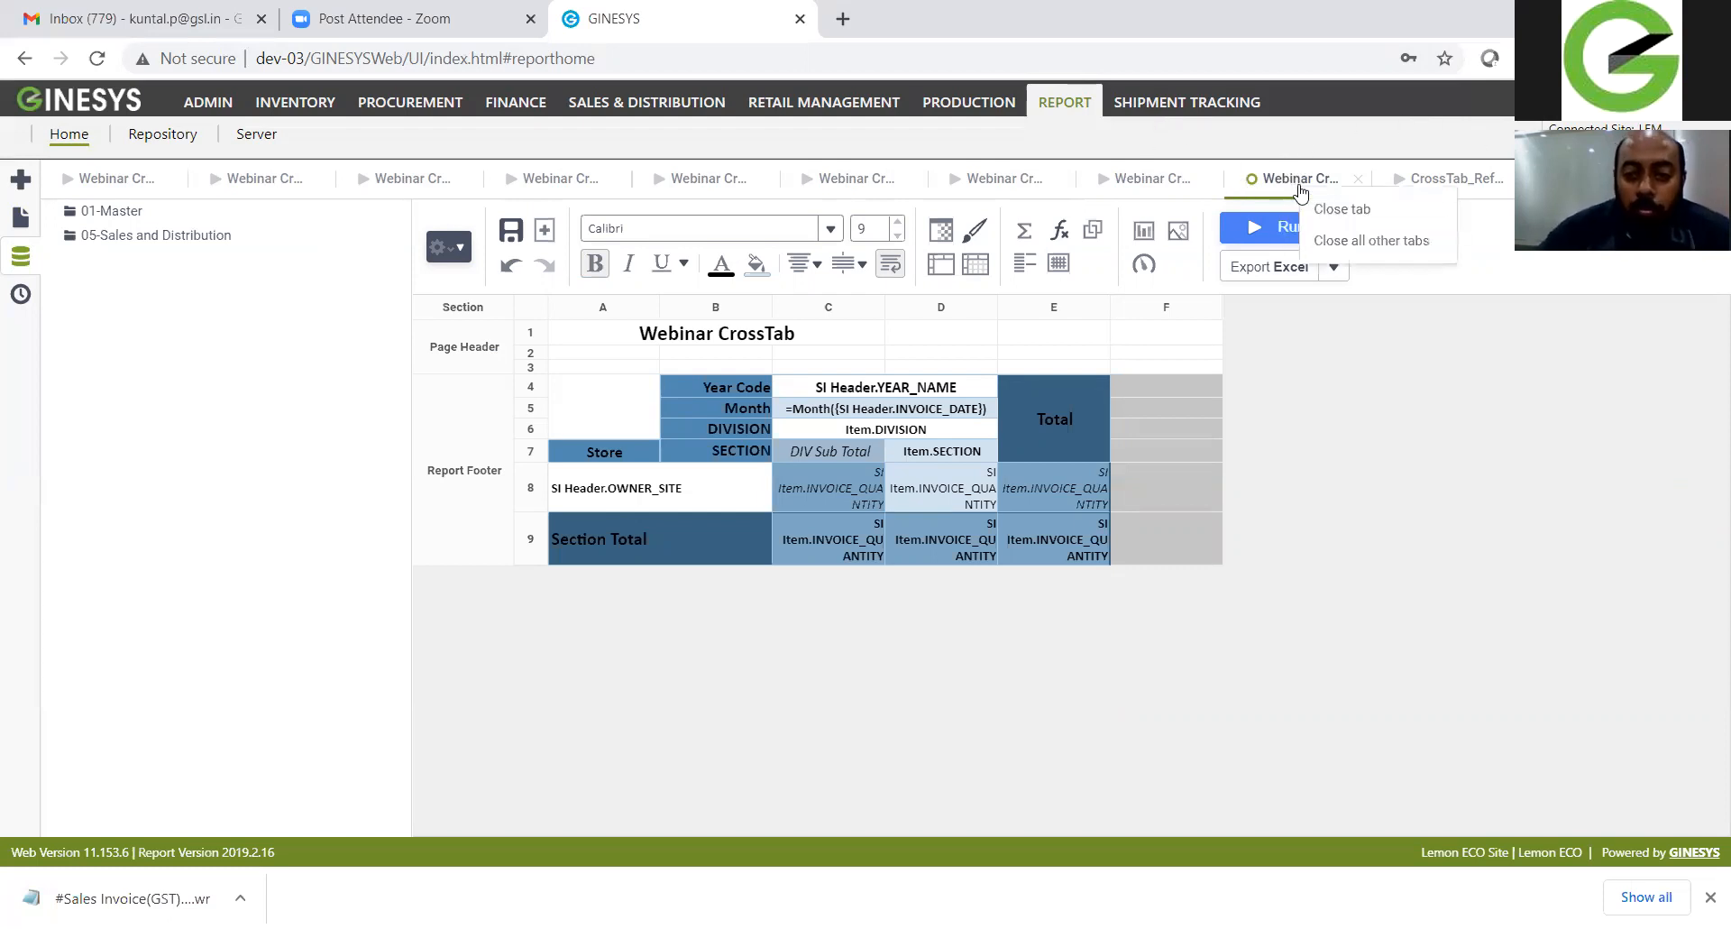
pyautogui.click(1362, 242)
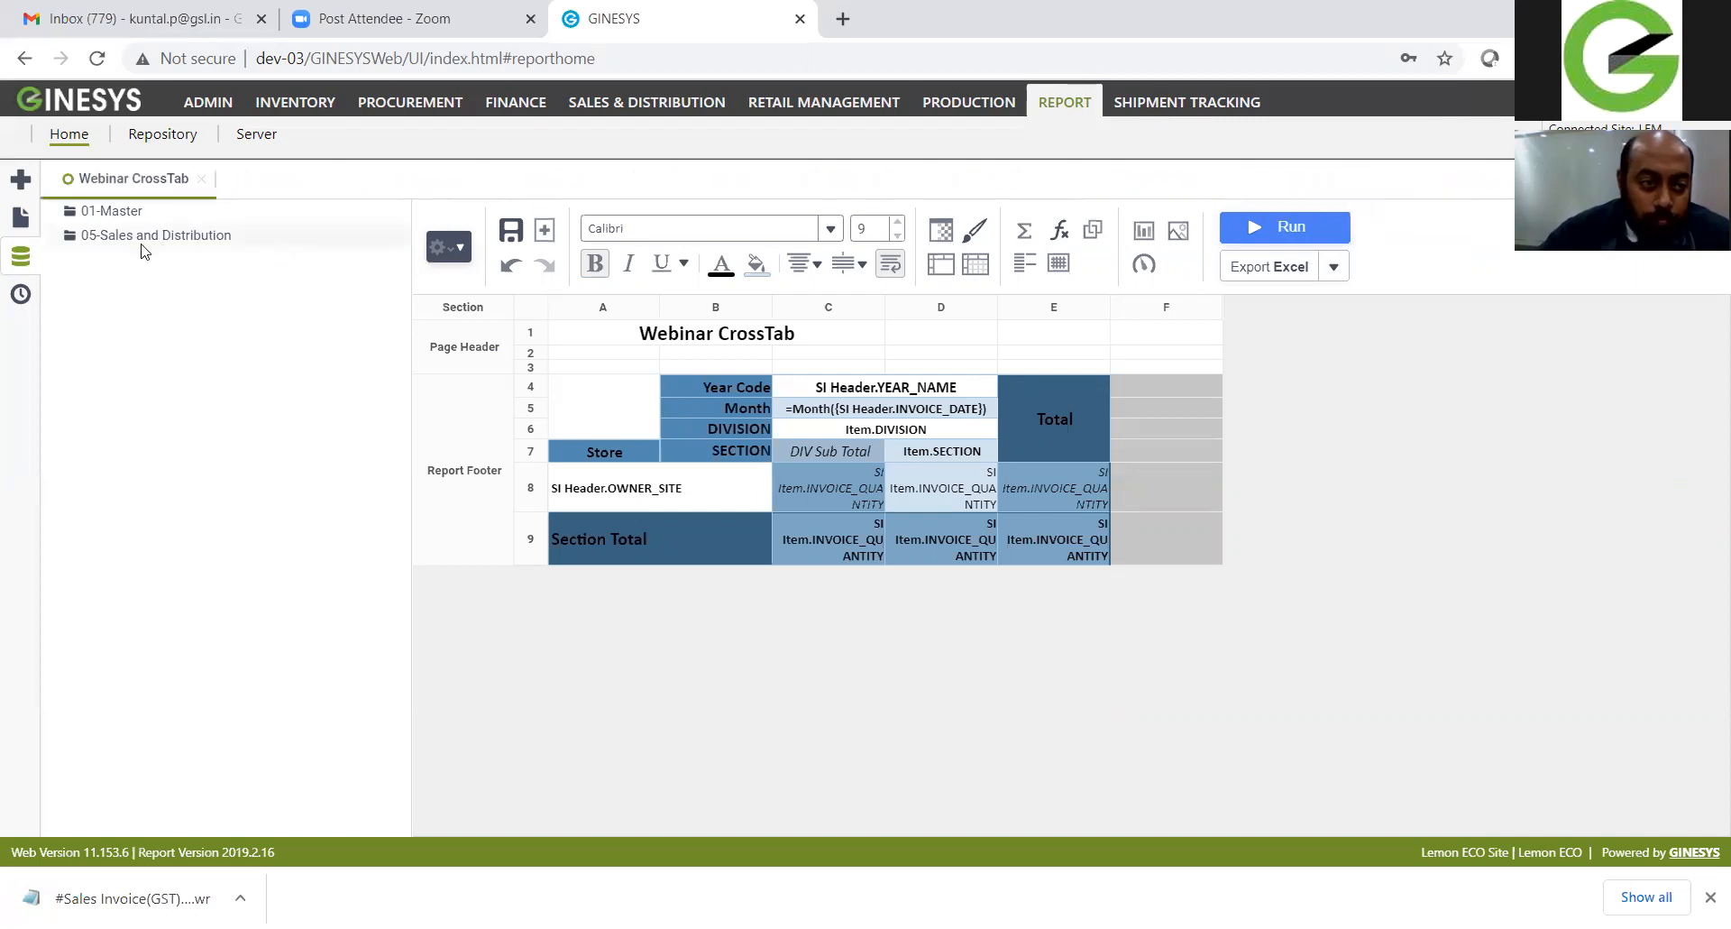
pyautogui.click(201, 178)
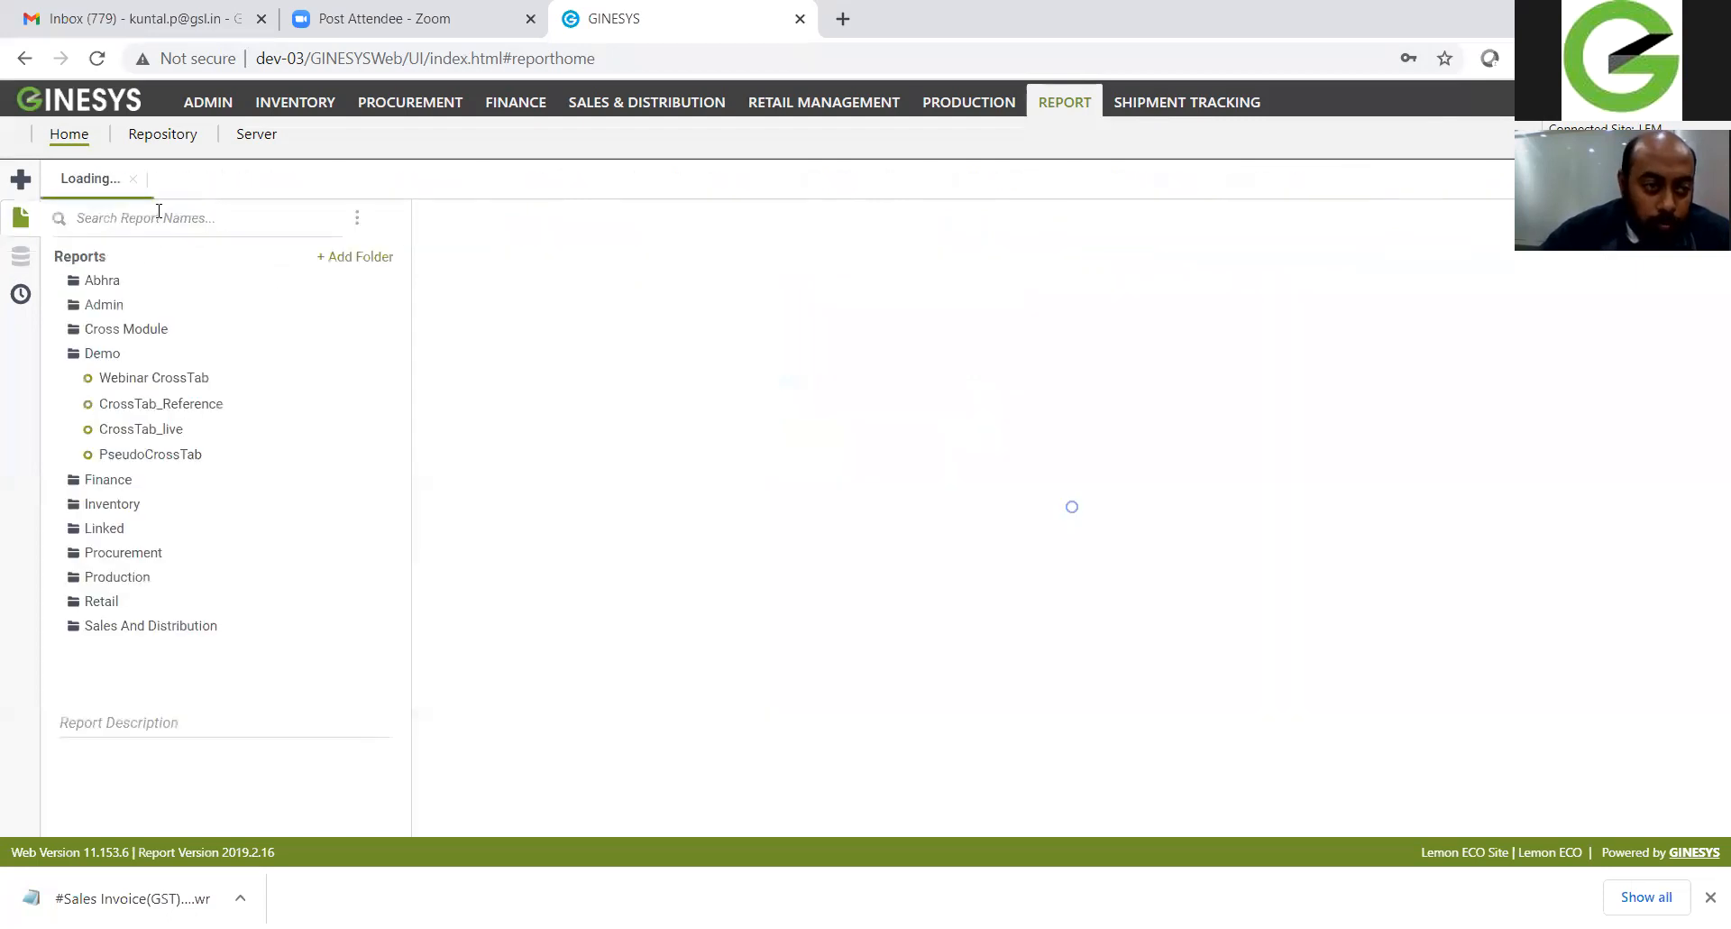
# Step: Run the PseudoCrossTab report from the Demo folder for 01-04-2020 to 11-12-2020 with its existing filters, and collapse the report list
pyautogui.click(149, 217)
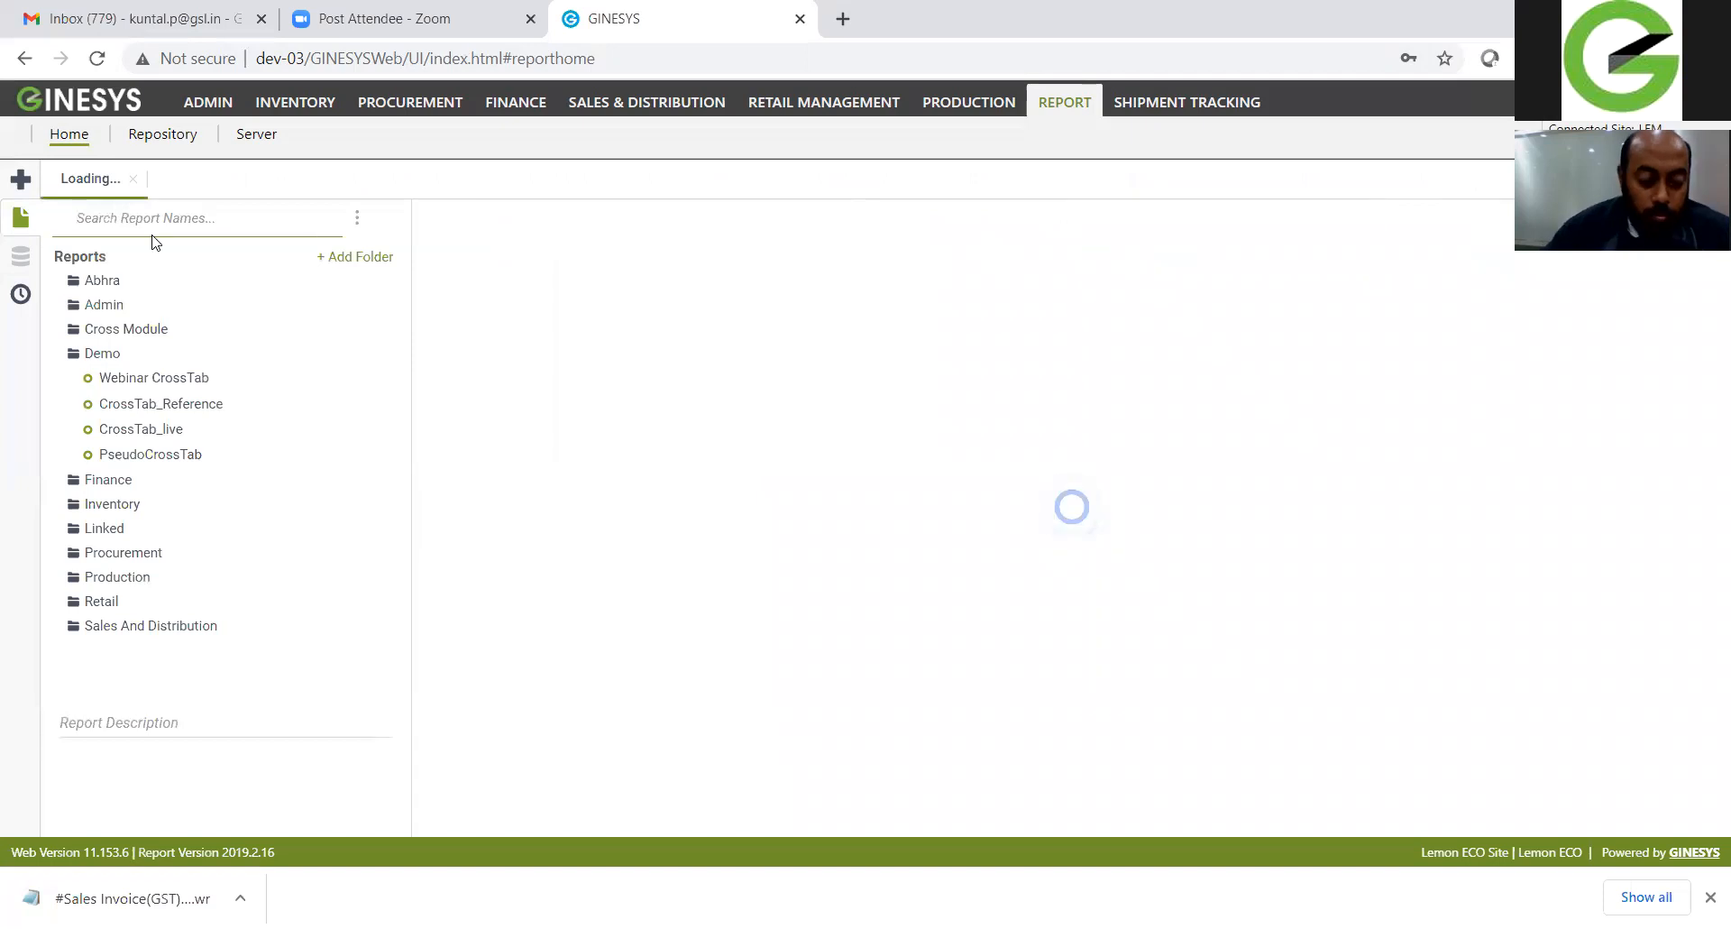
pyautogui.rightClick(157, 455)
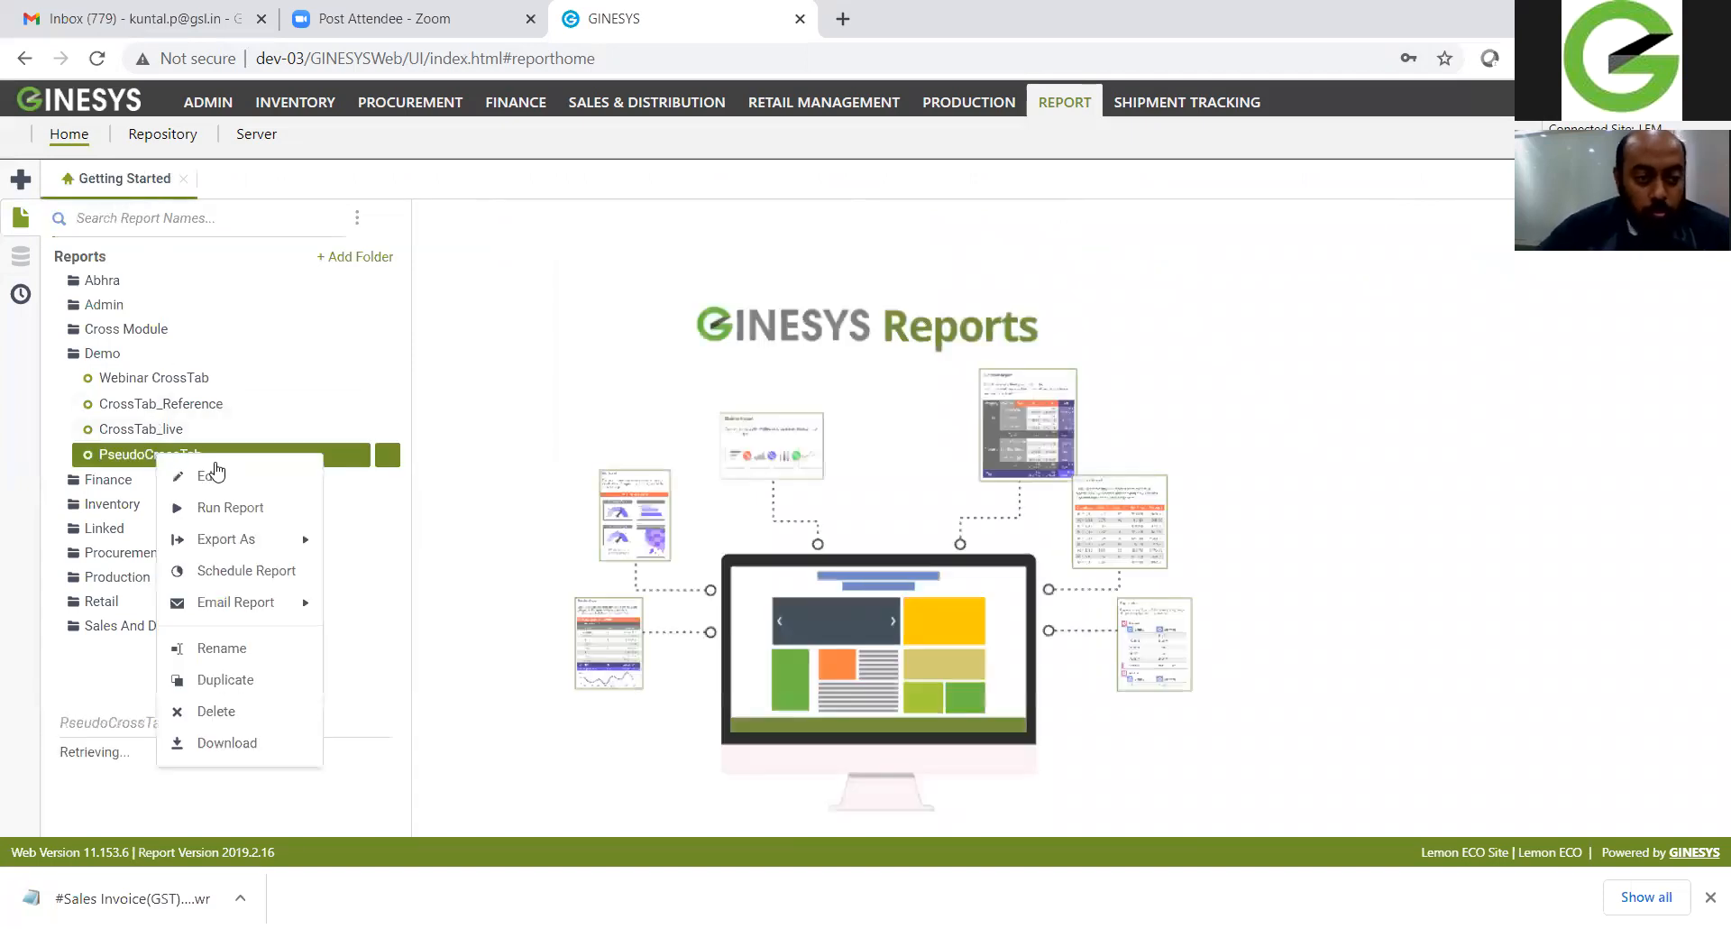
pyautogui.click(230, 506)
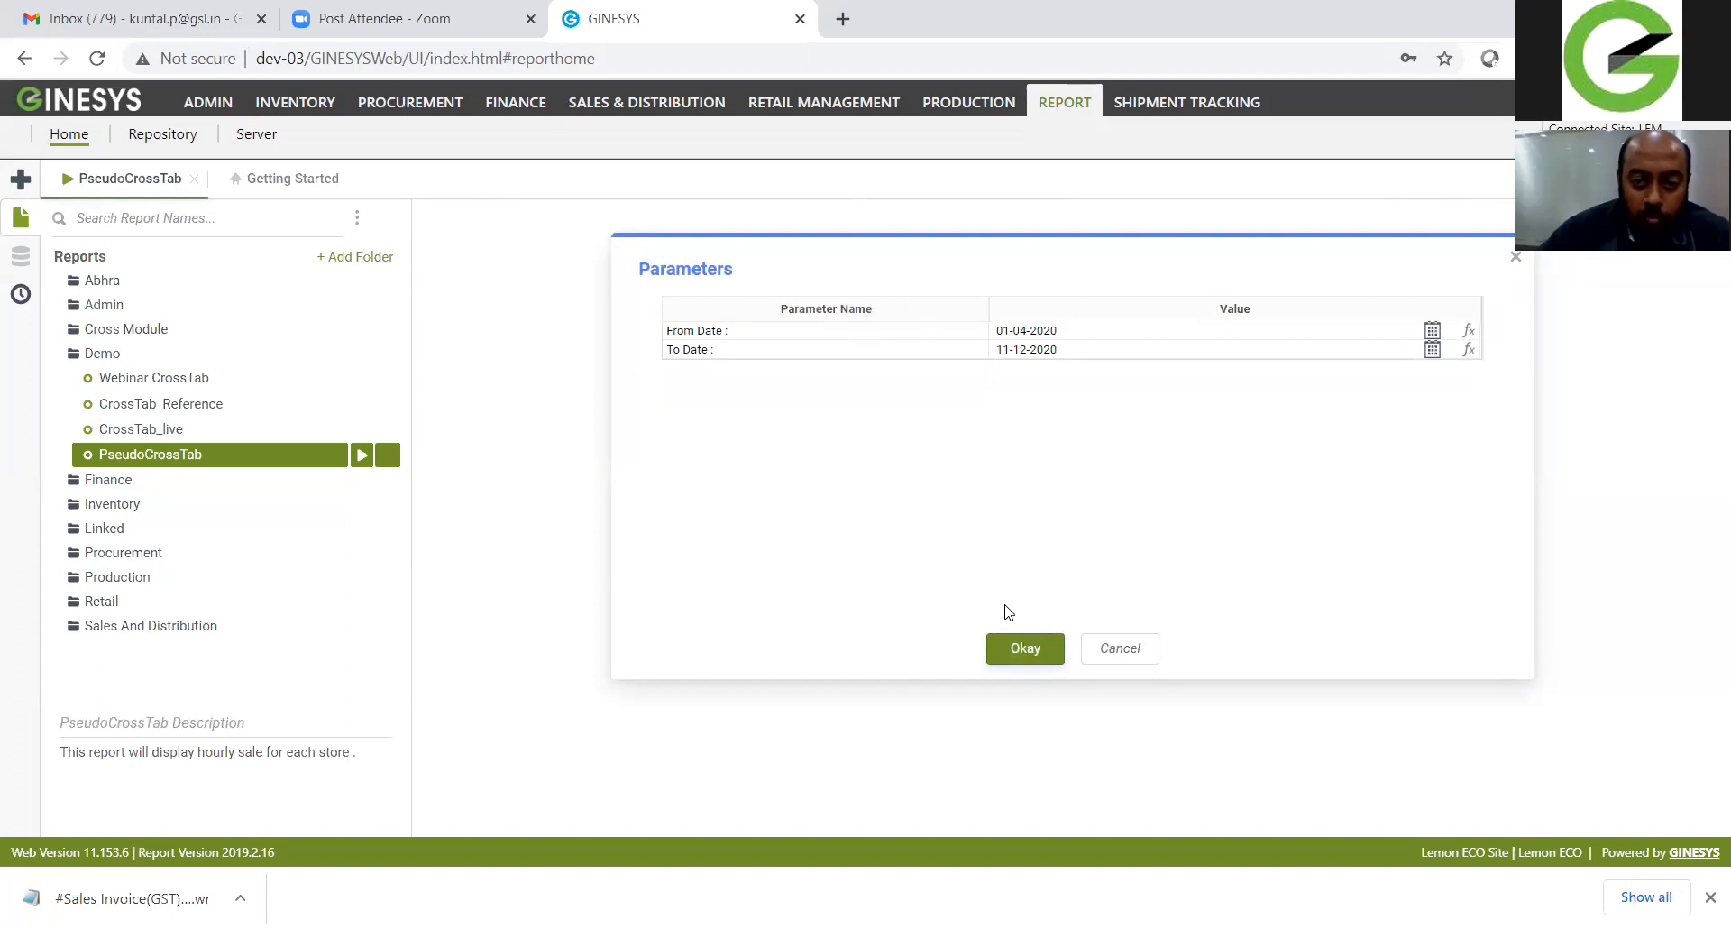
pyautogui.click(1019, 649)
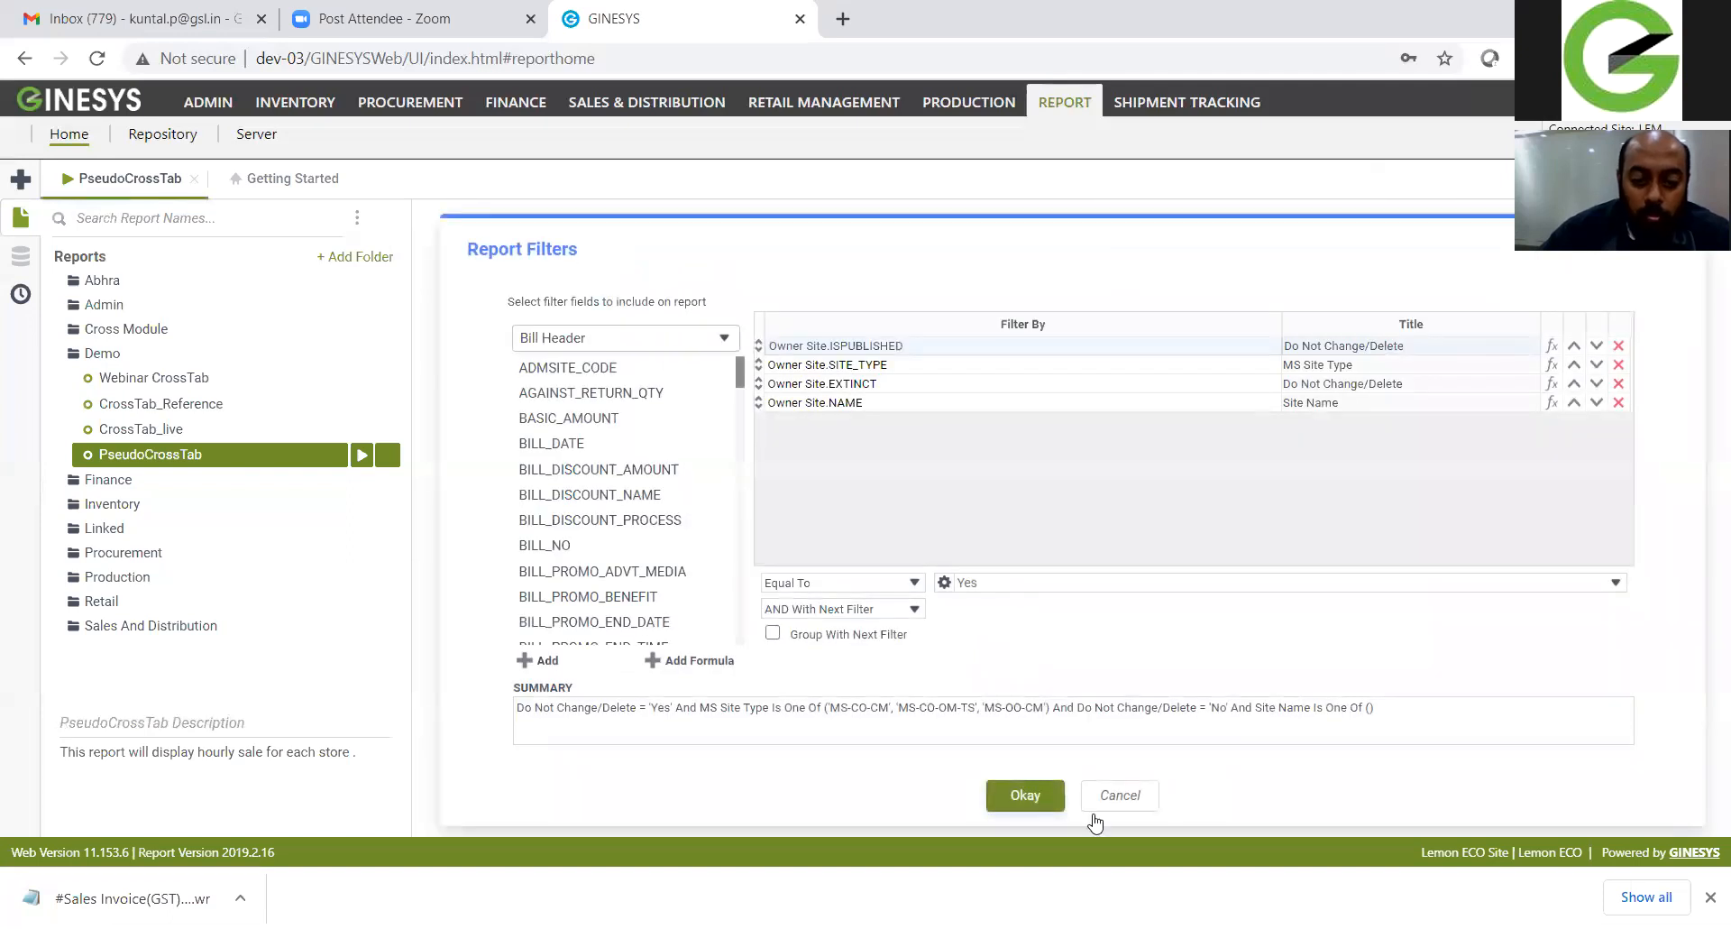
pyautogui.click(1022, 797)
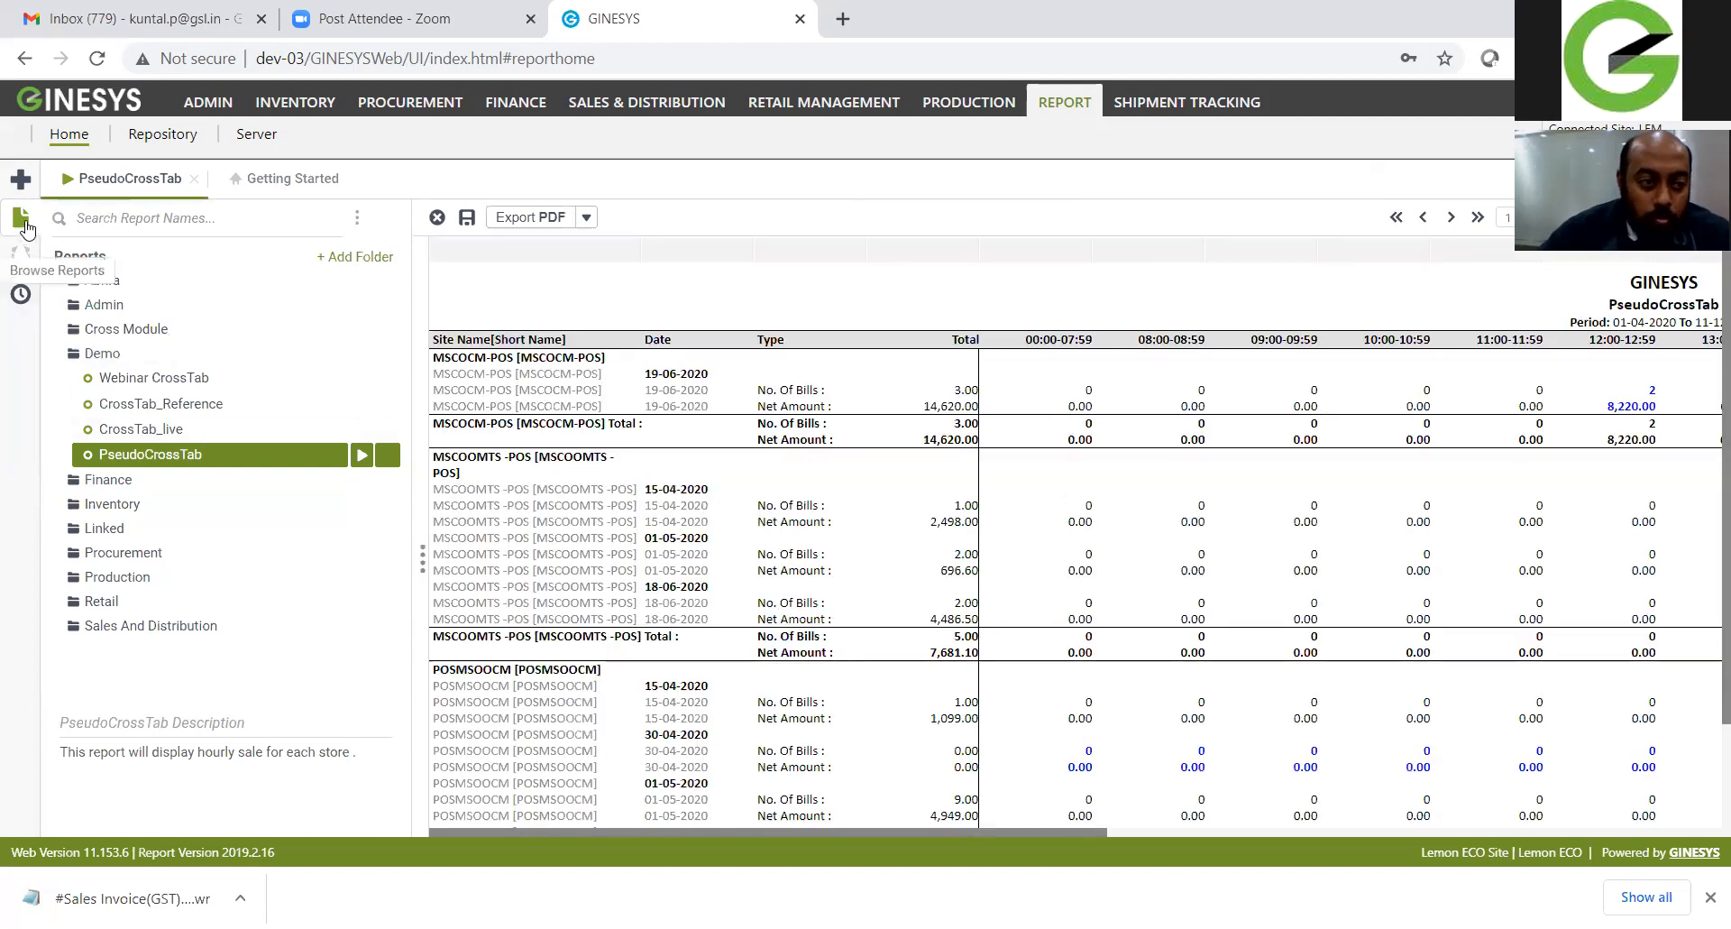
pyautogui.click(422, 558)
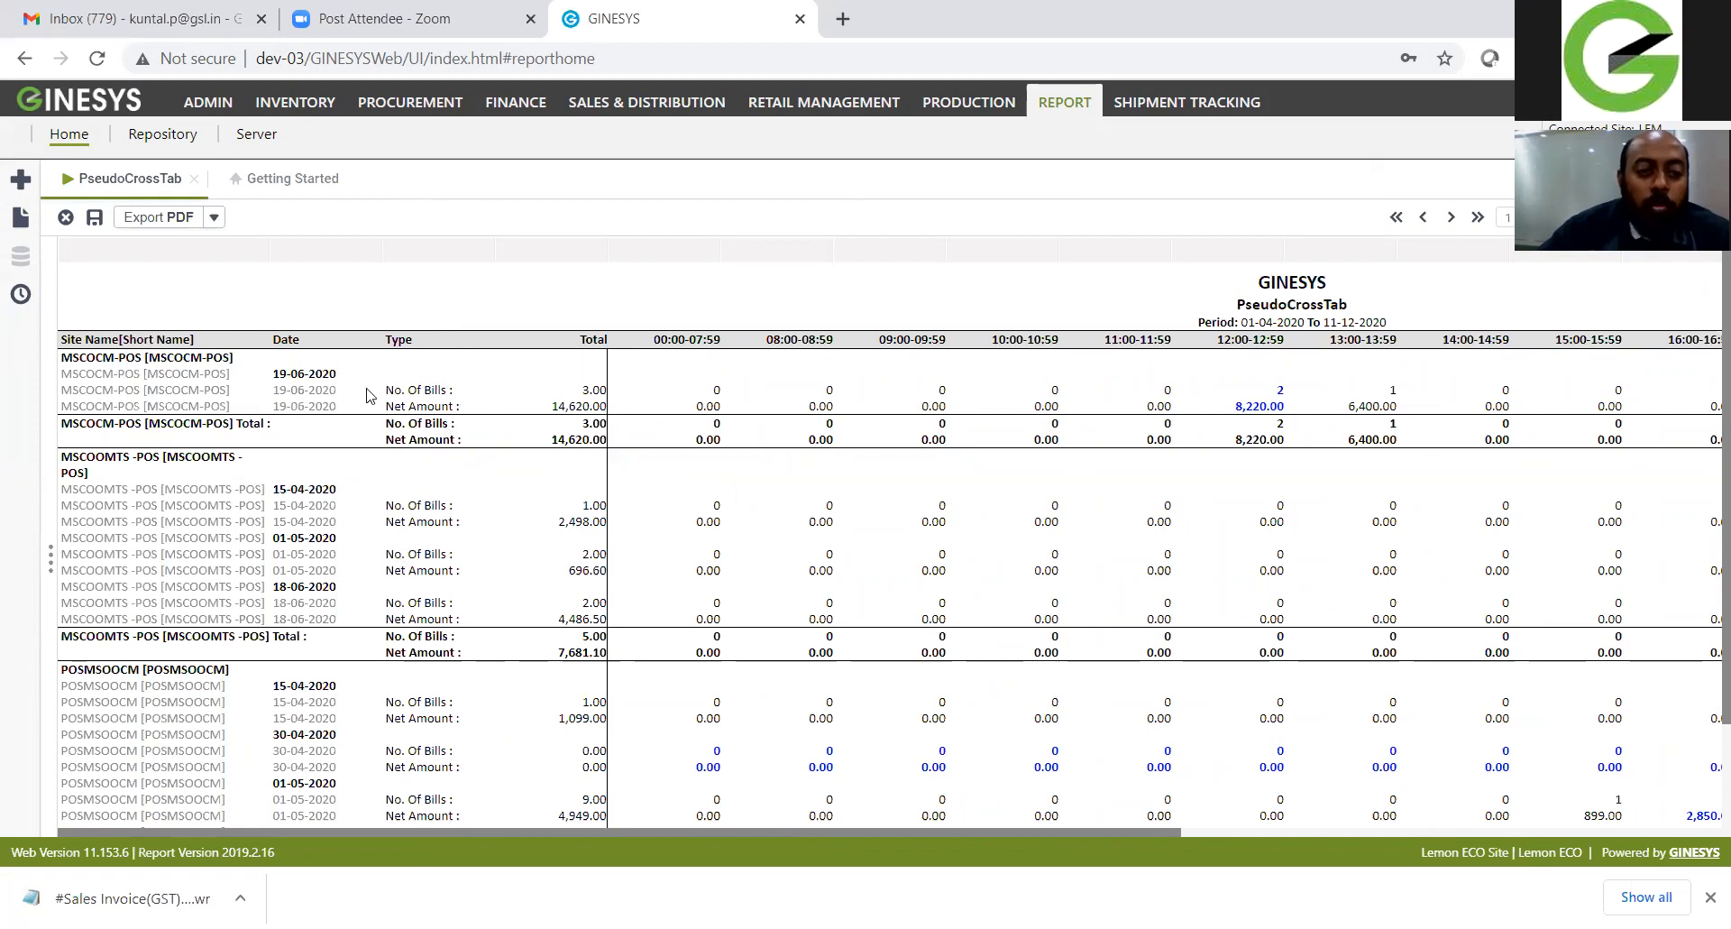
# Step: Examine the dates, bill counts and net amounts across the hourly columns of the PseudoCrossTab output
pyautogui.moveTo(272, 374); pyautogui.dragTo(343, 373)
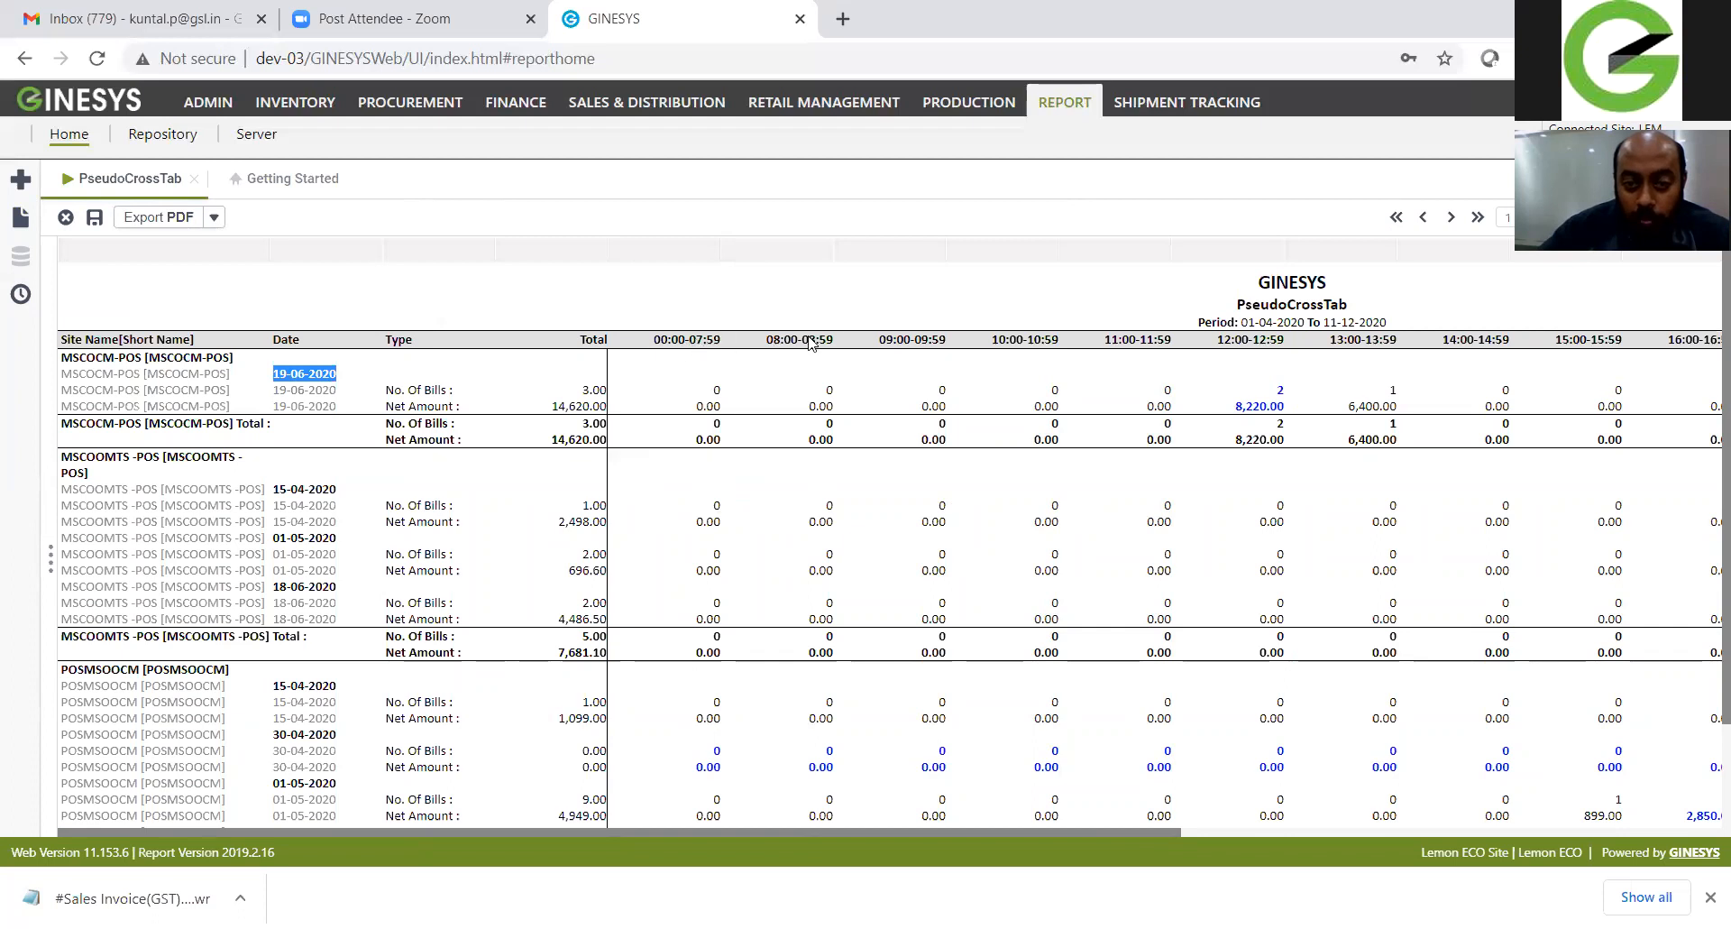
pyautogui.click(668, 347)
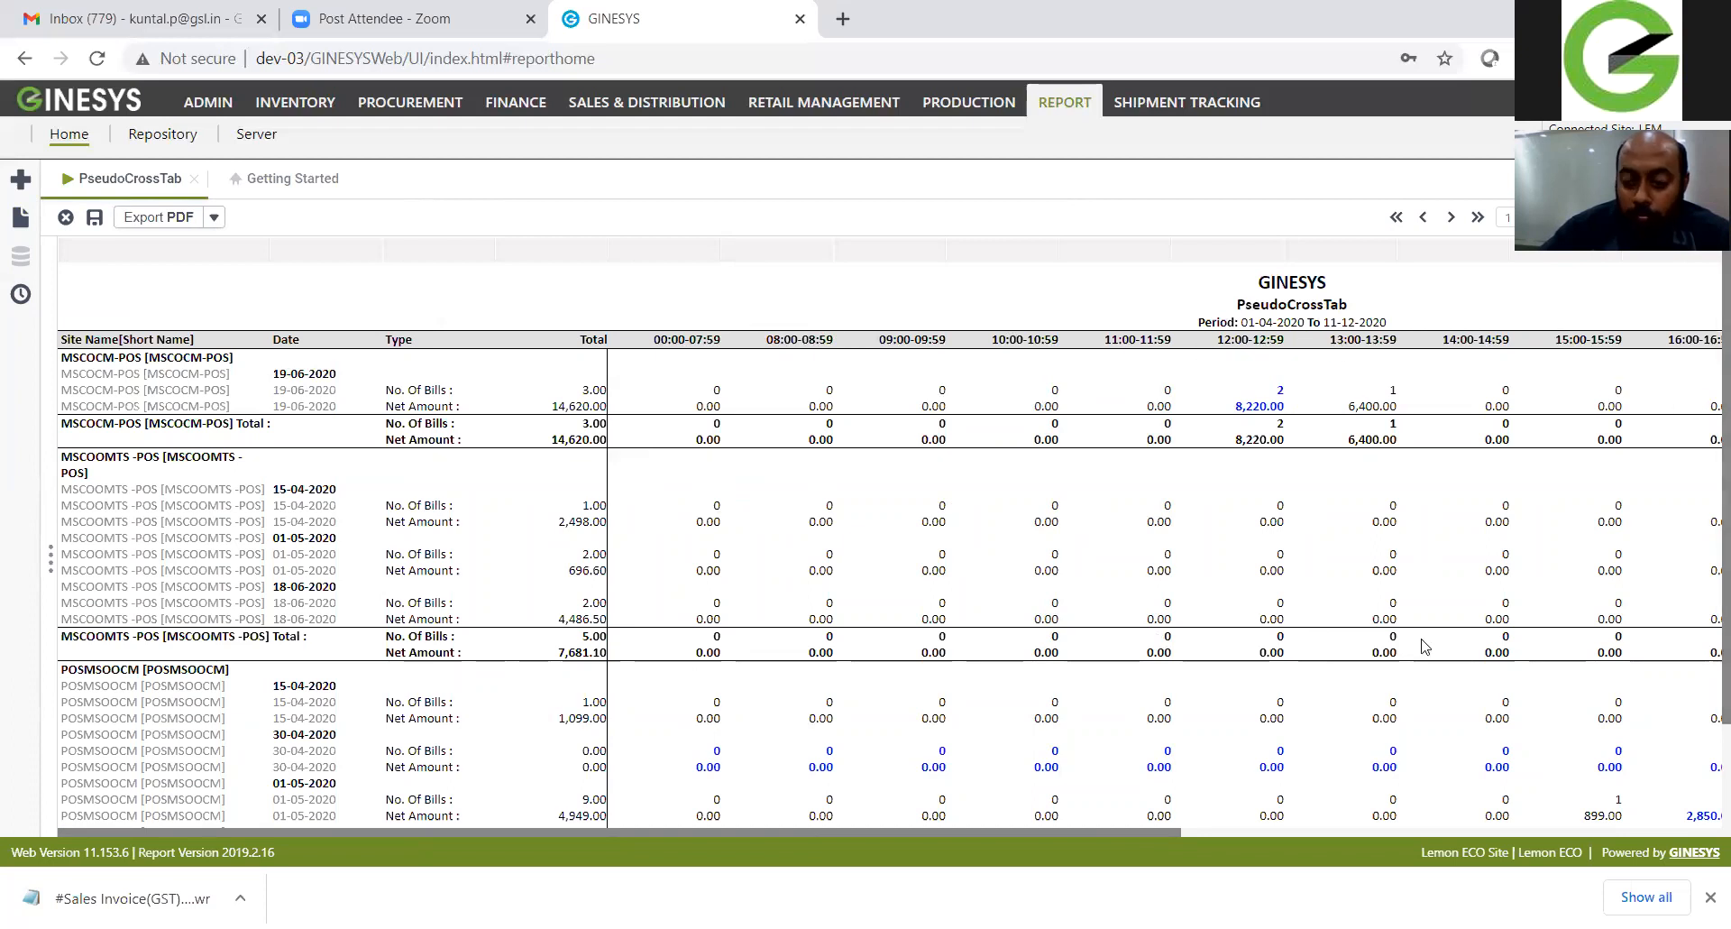
pyautogui.hscroll(10, 1533, 806)
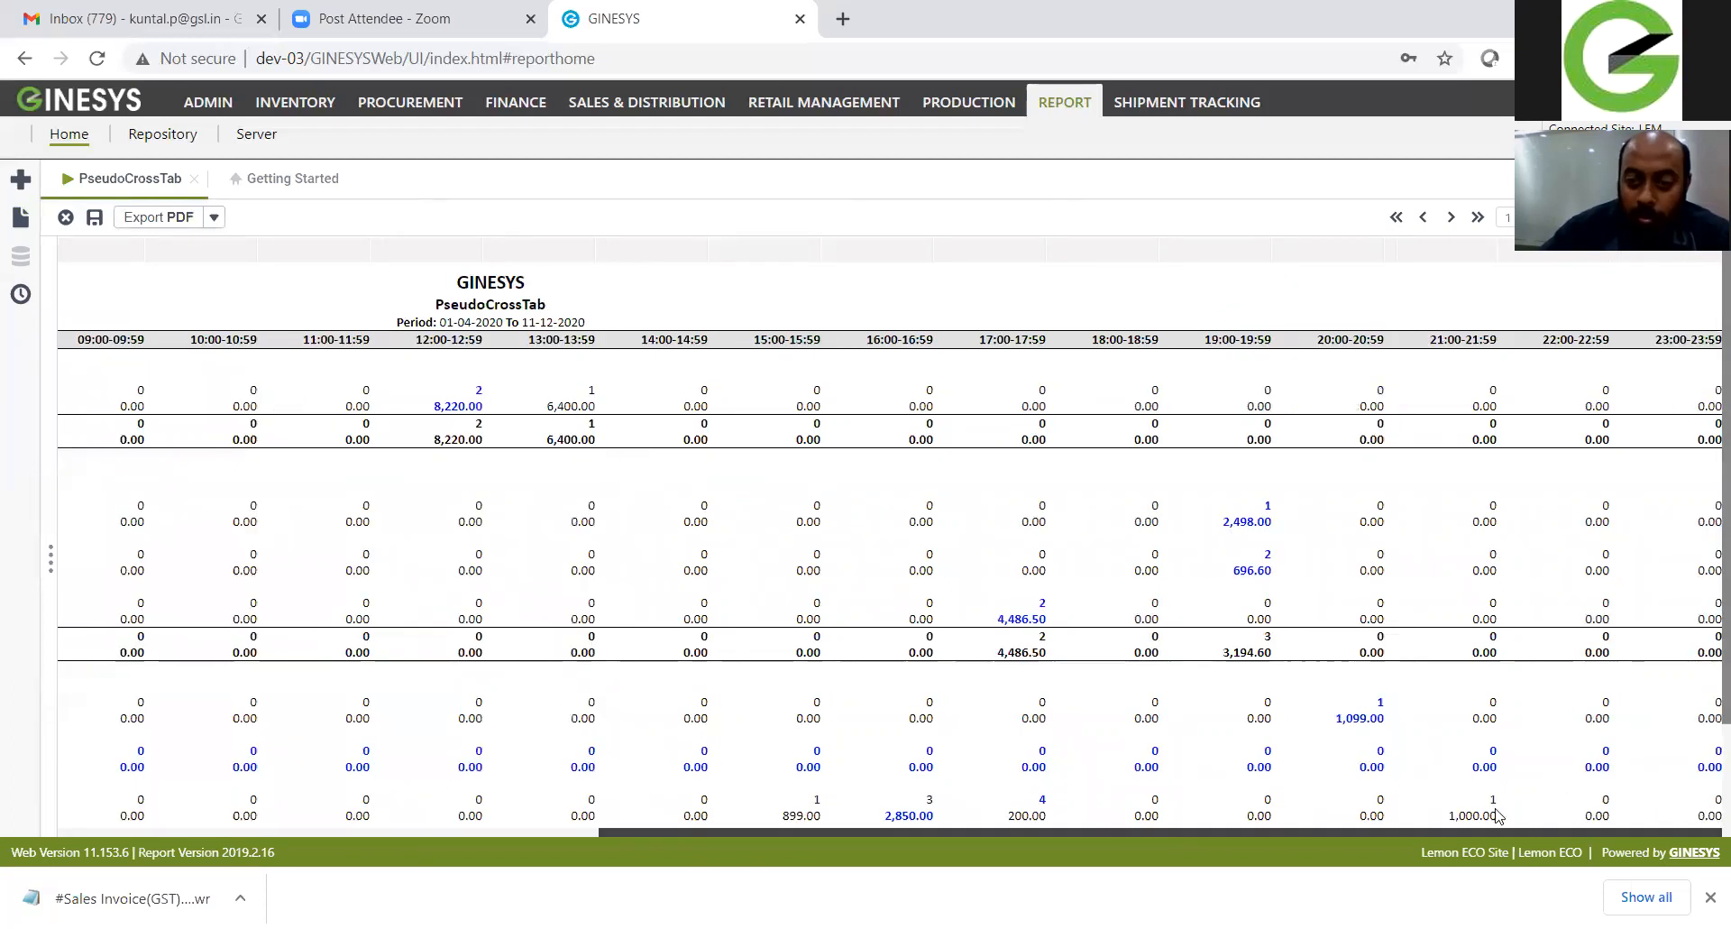
pyautogui.moveTo(1433, 830); pyautogui.dragTo(1161, 830)
pyautogui.hscroll(-5, 958, 808)
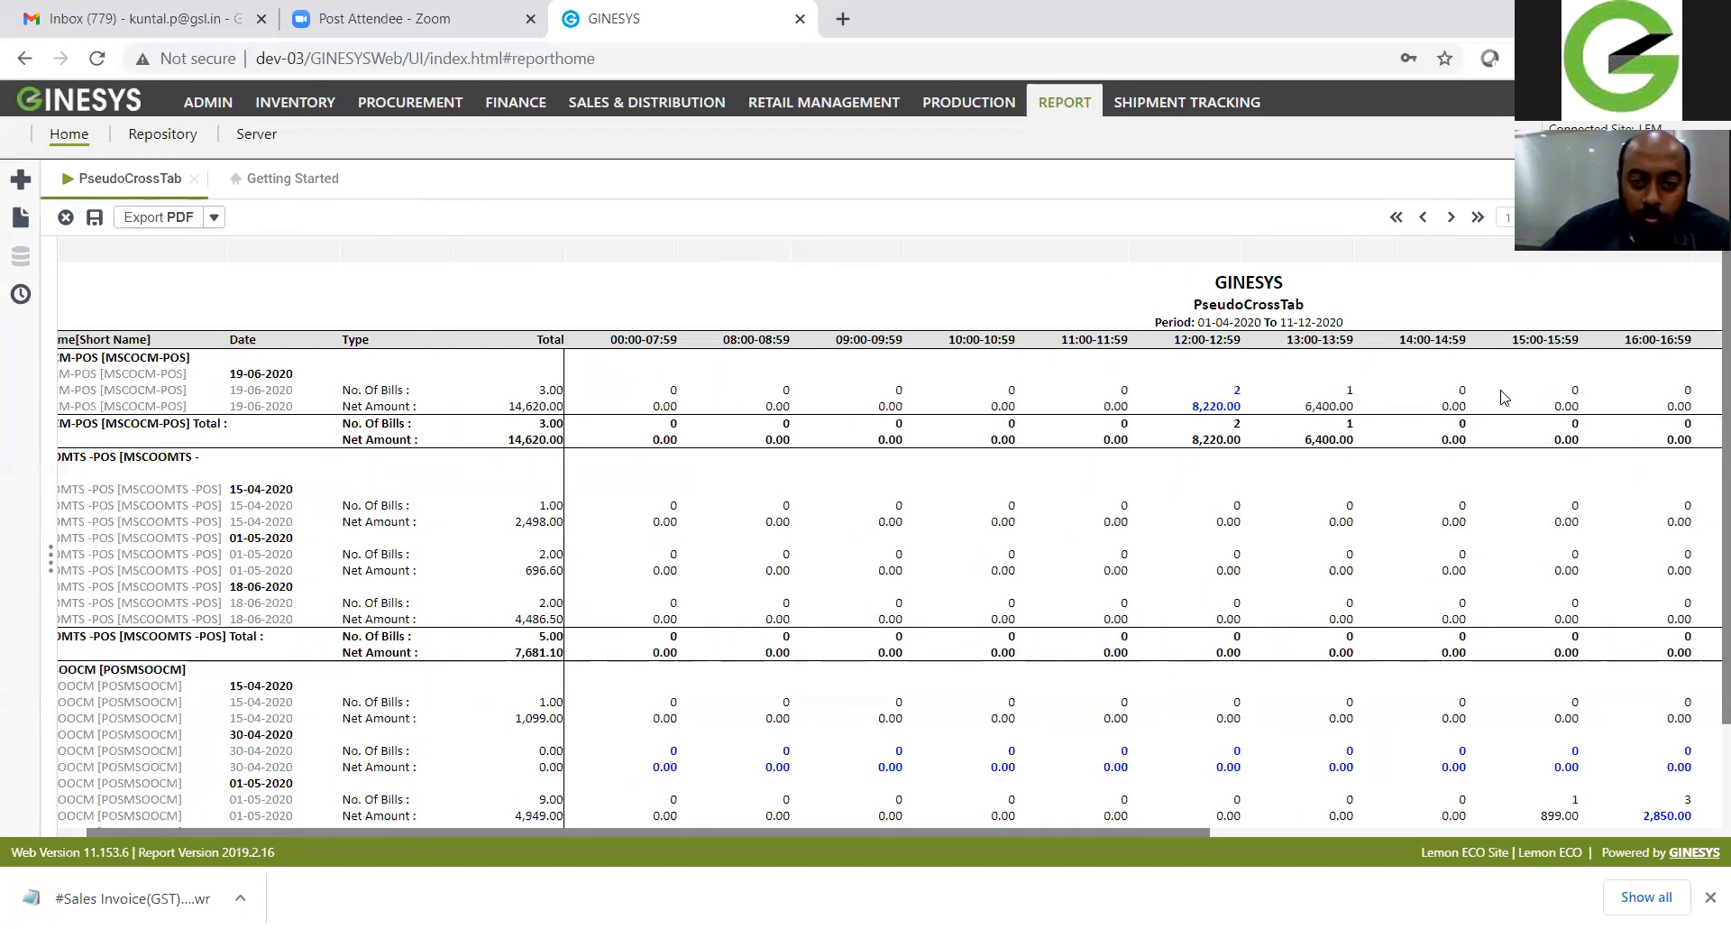
pyautogui.doubleClick(660, 405)
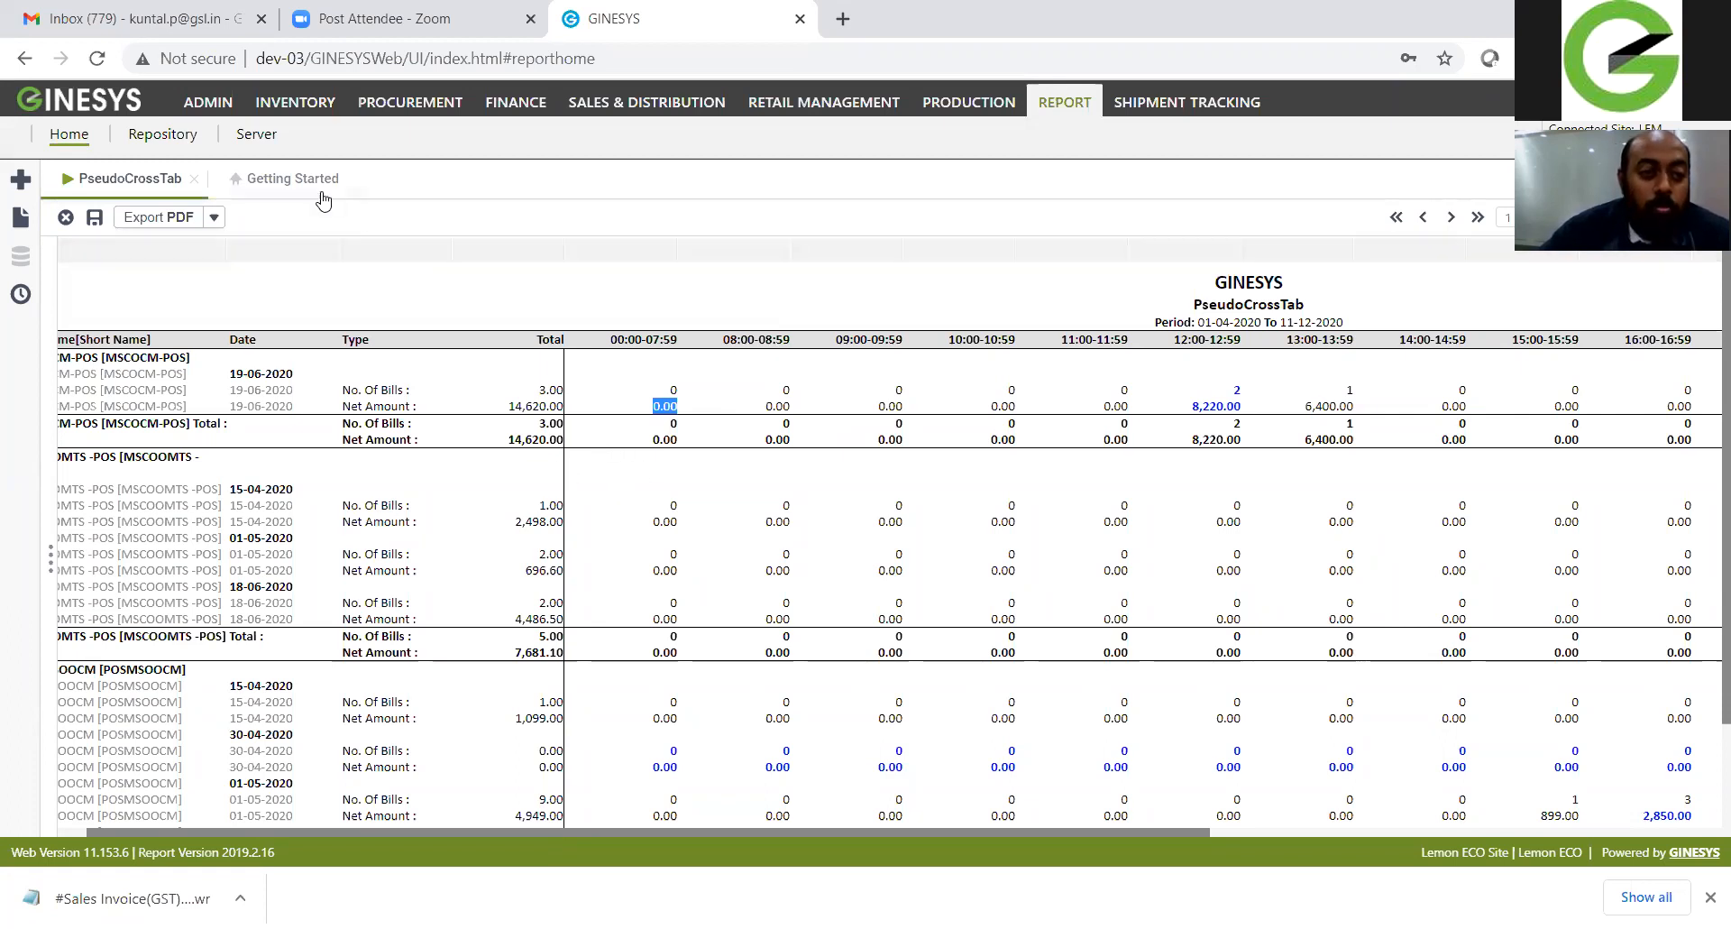
# Step: Open the PseudoCrossTab report for editing and examine the hourly formulas in its detail rows and the sums in its footer rows
pyautogui.click(285, 179)
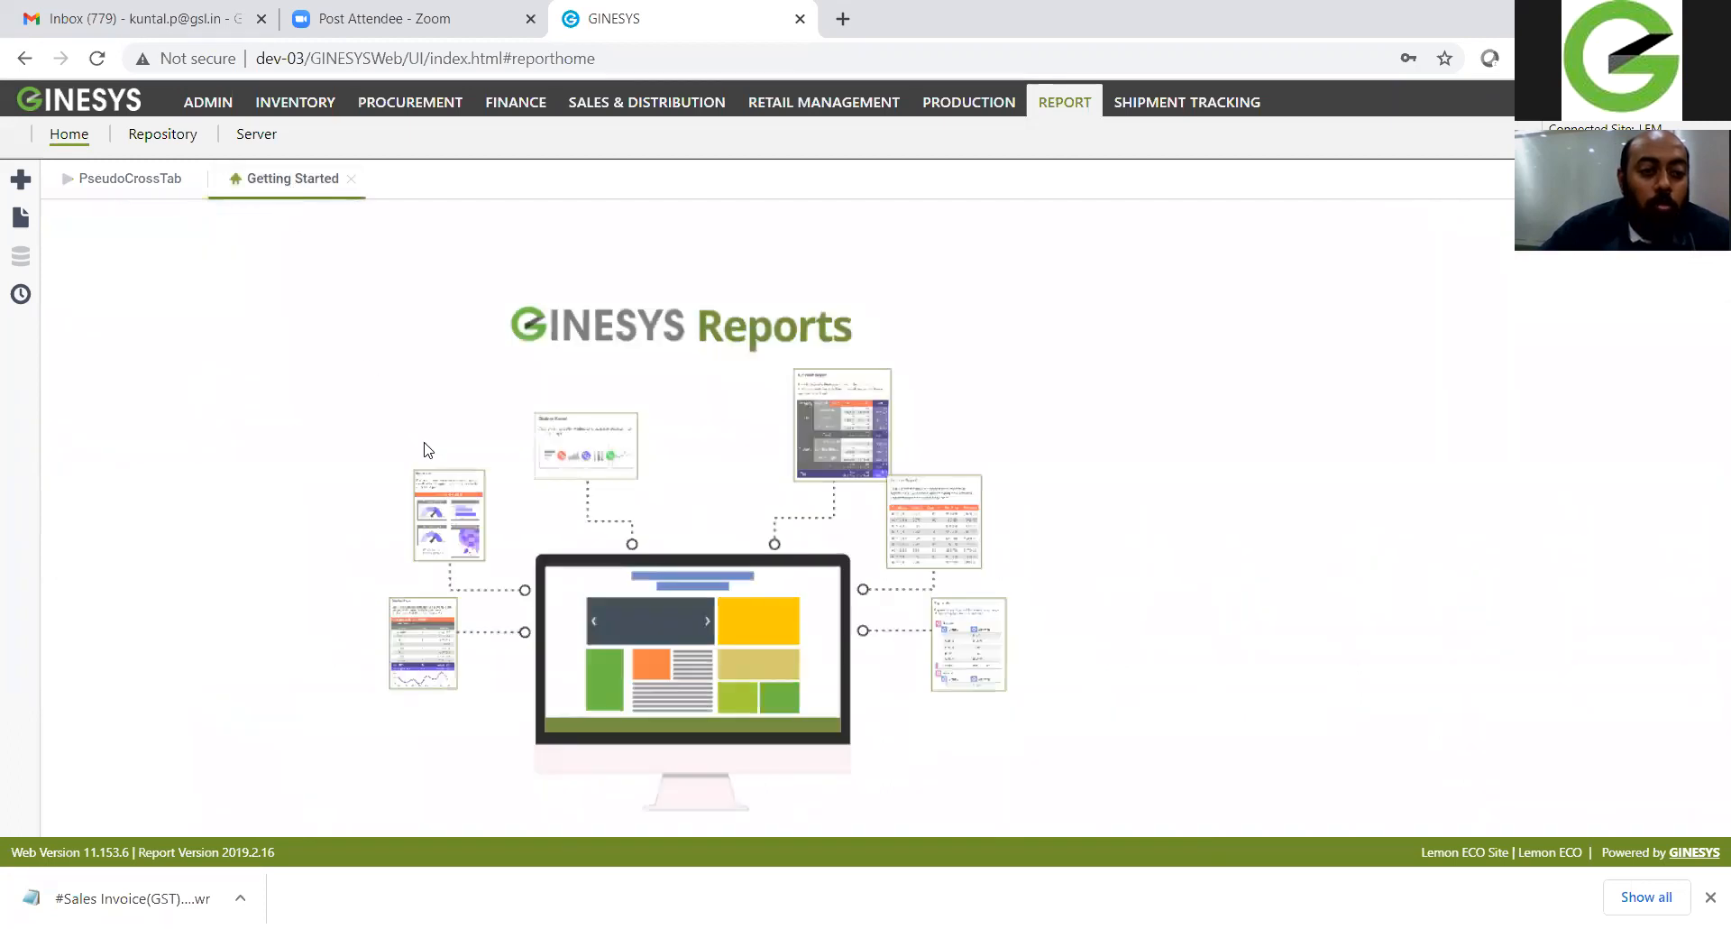
pyautogui.click(21, 218)
pyautogui.doubleClick(193, 455)
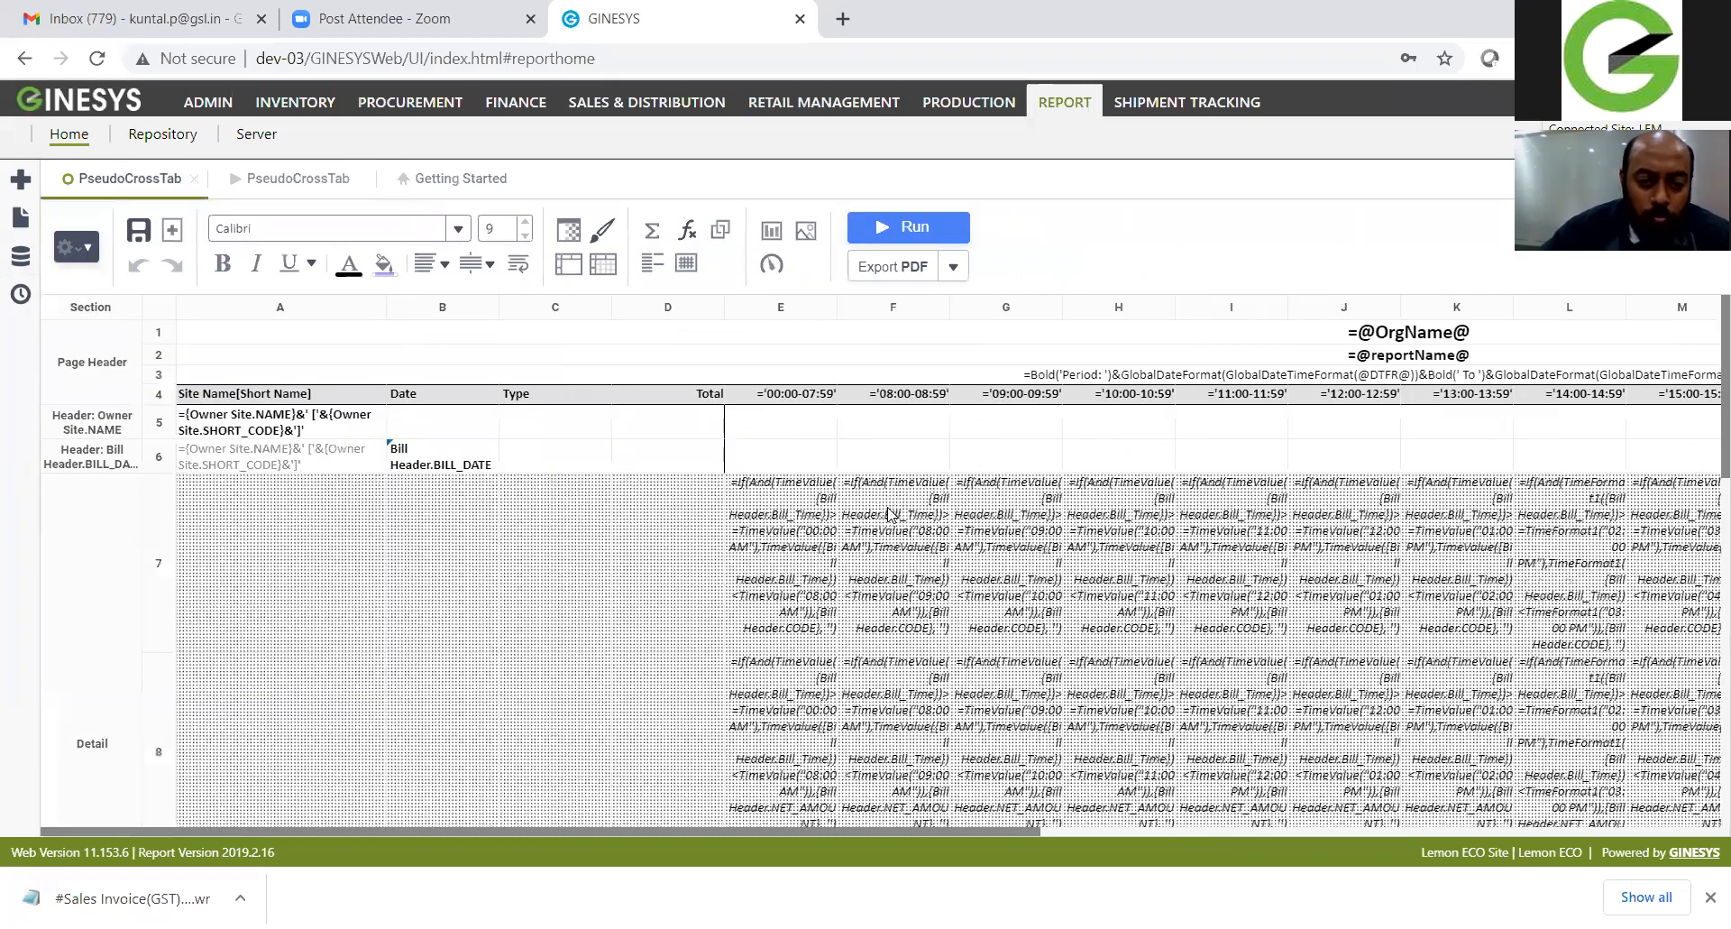
pyautogui.scroll(-10, 888, 512)
pyautogui.scroll(4, 816, 584)
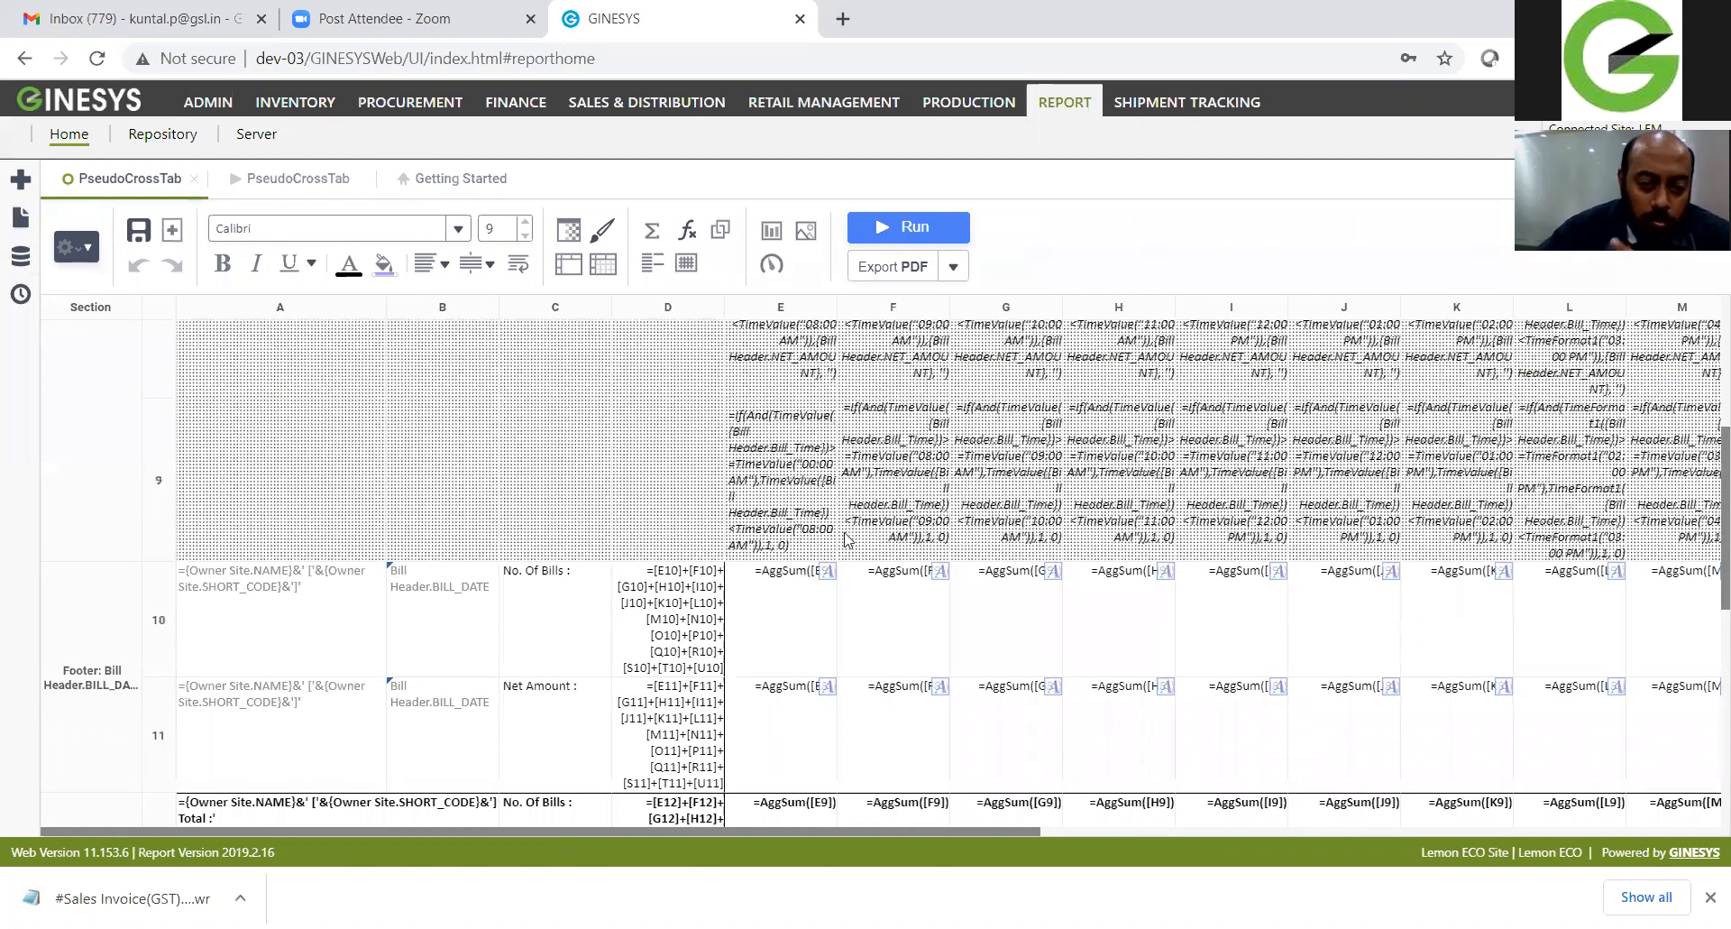
pyautogui.scroll(5, 838, 536)
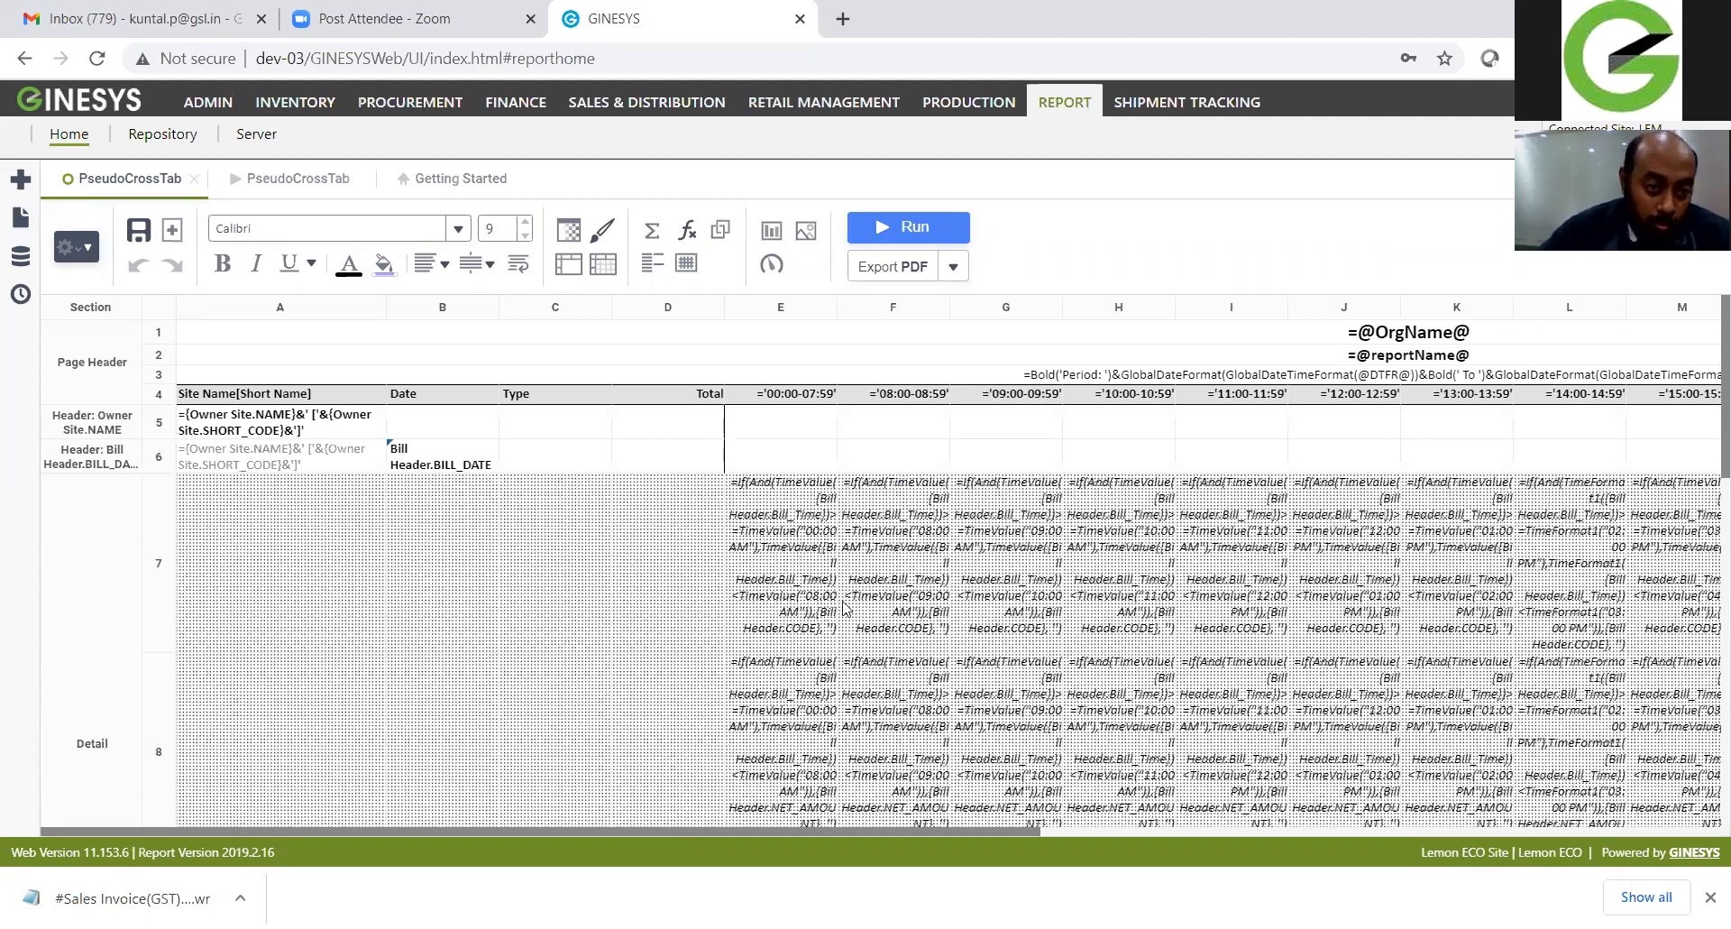
# Step: Return to the PseudoCrossTab output and check the first site's bill count and net amount for 12:00-12:59
pyautogui.click(296, 185)
pyautogui.click(1240, 442)
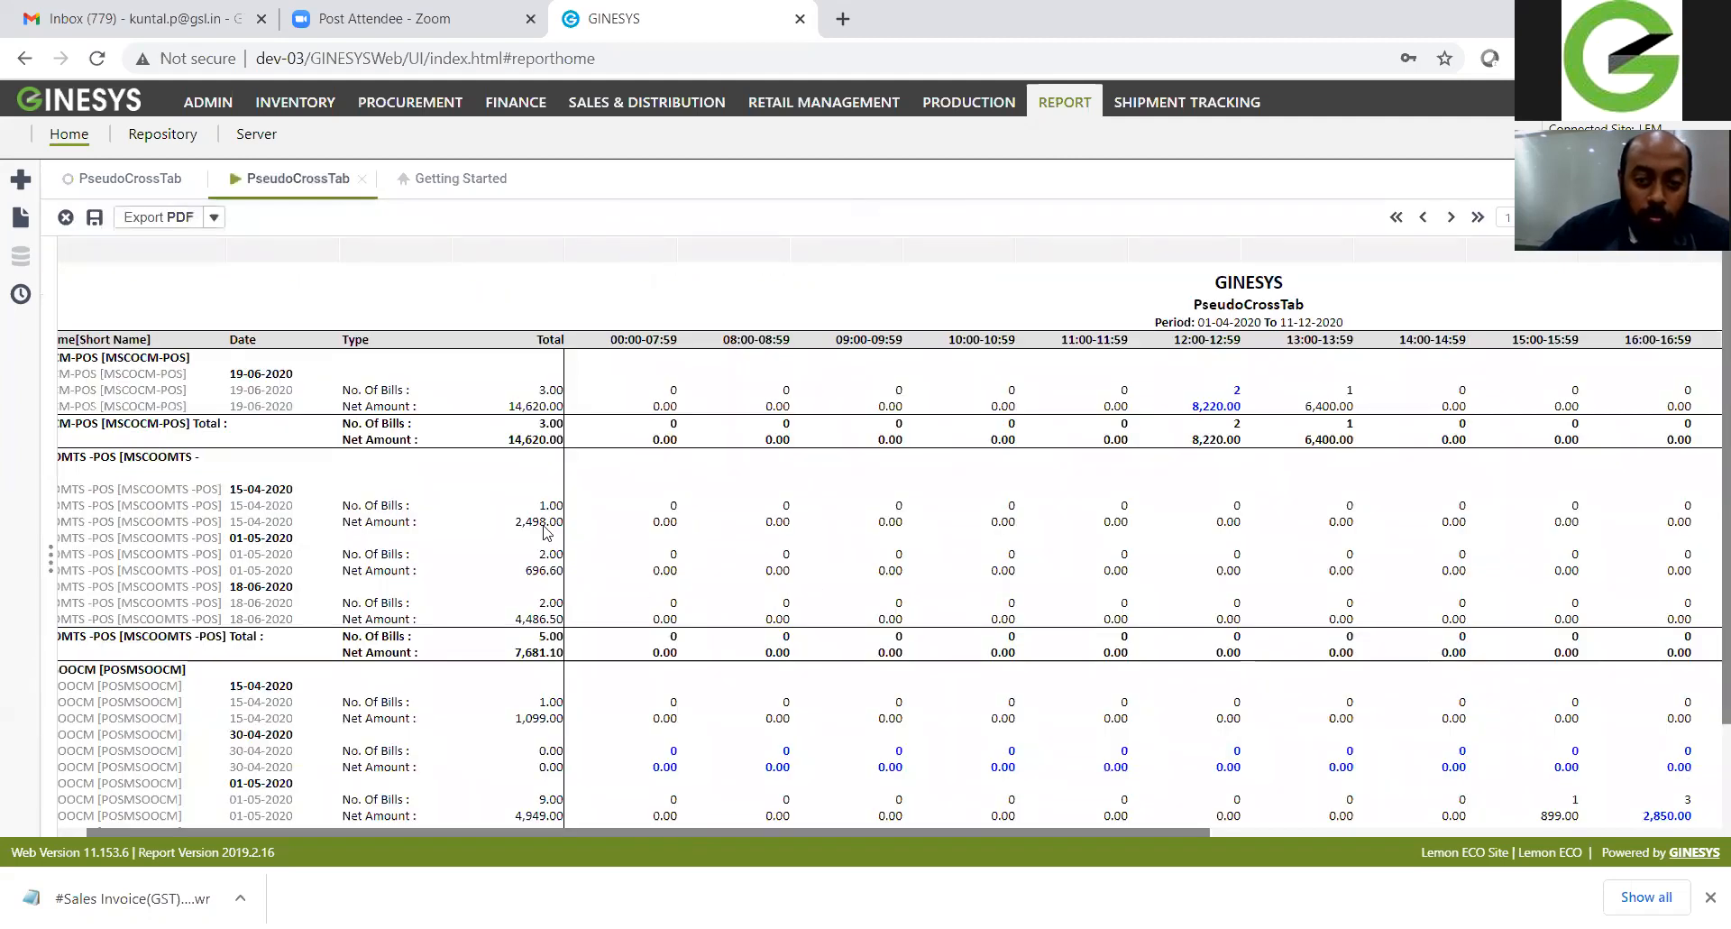
pyautogui.moveTo(1227, 390); pyautogui.dragTo(1242, 394)
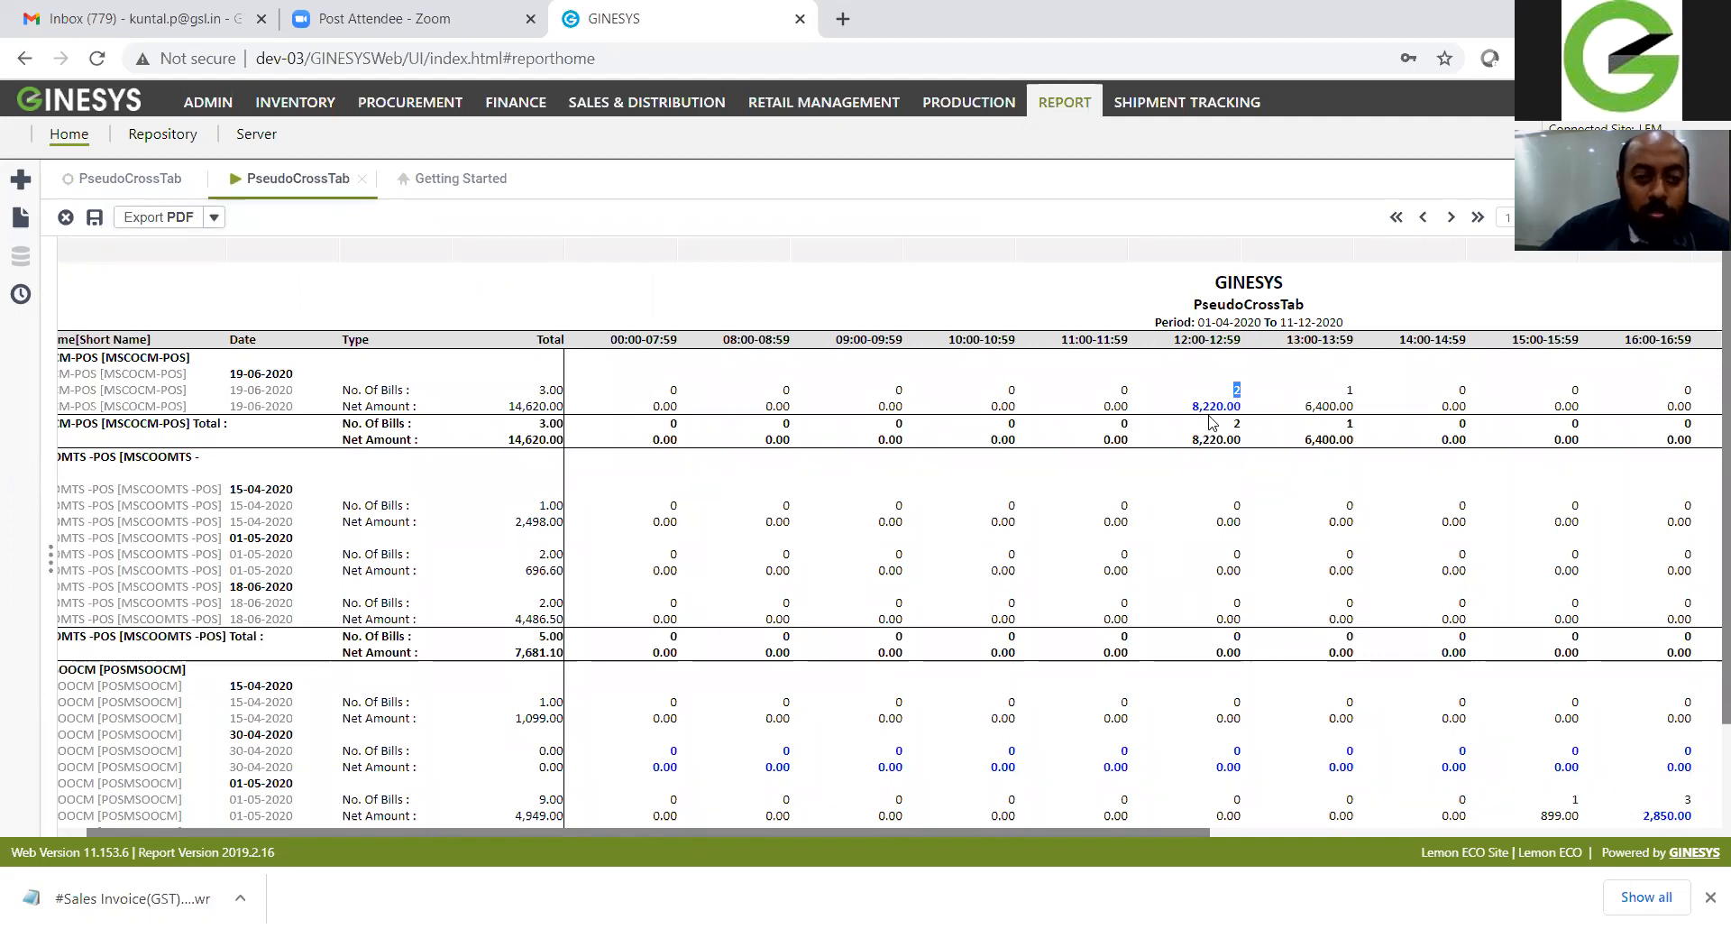
pyautogui.moveTo(1194, 406); pyautogui.dragTo(1248, 407)
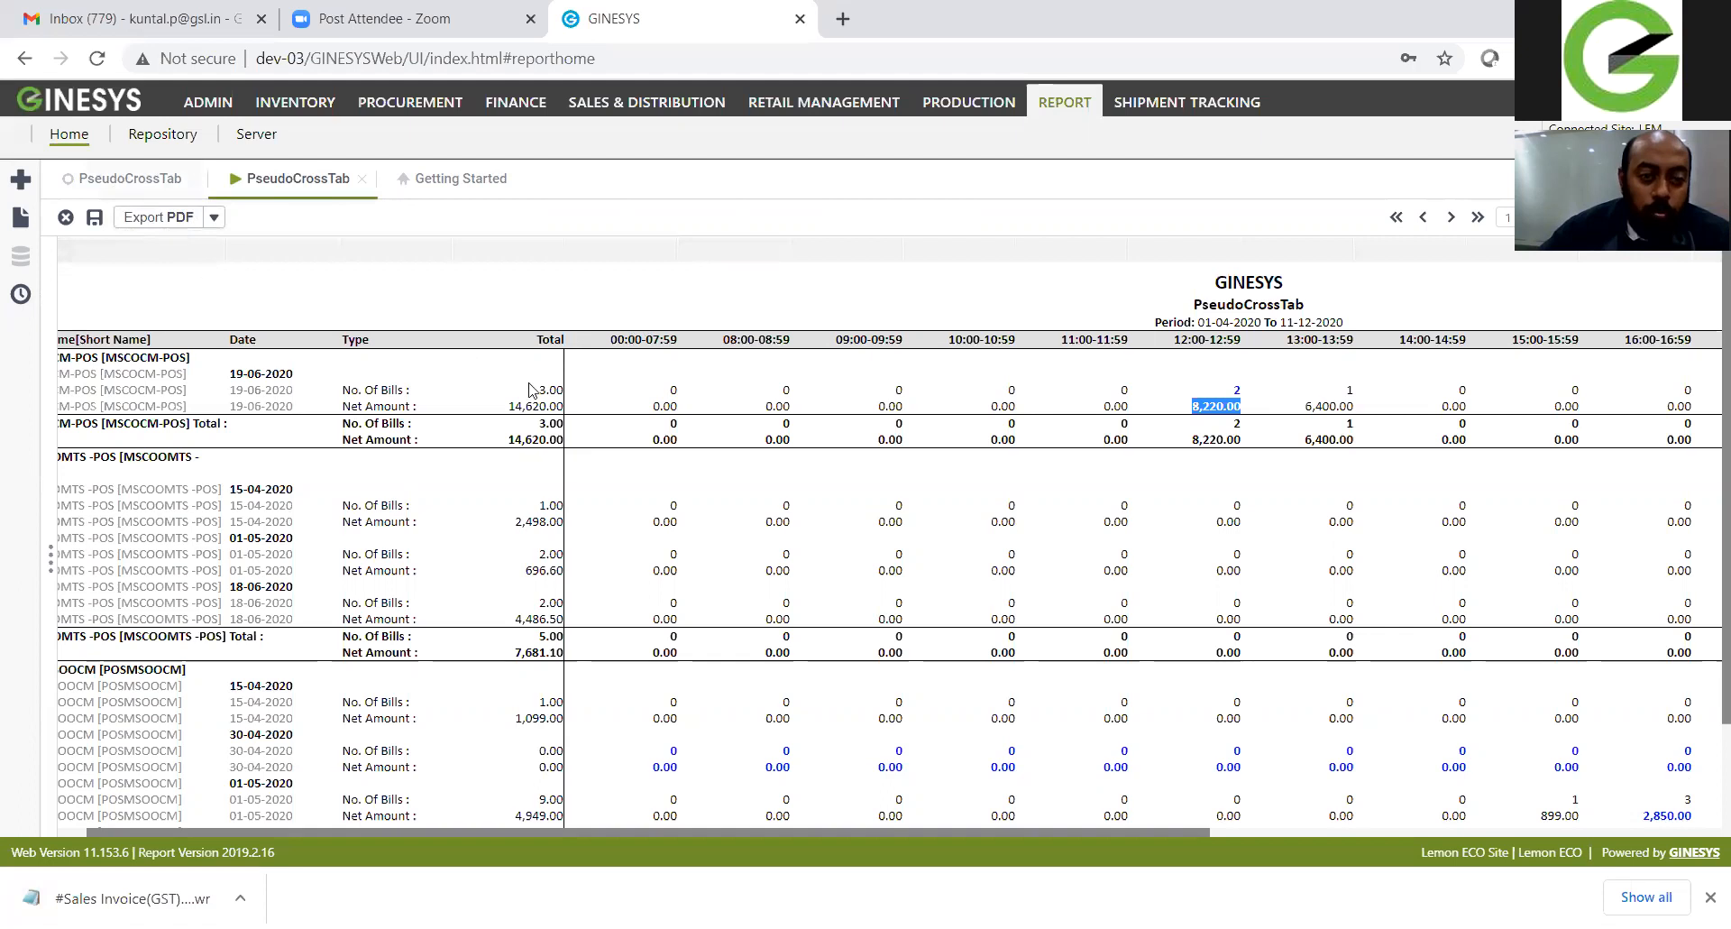
# Step: Go back to the PseudoCrossTab design and look over the hourly formula columns through 23:00-23:59
pyautogui.press('Escape')
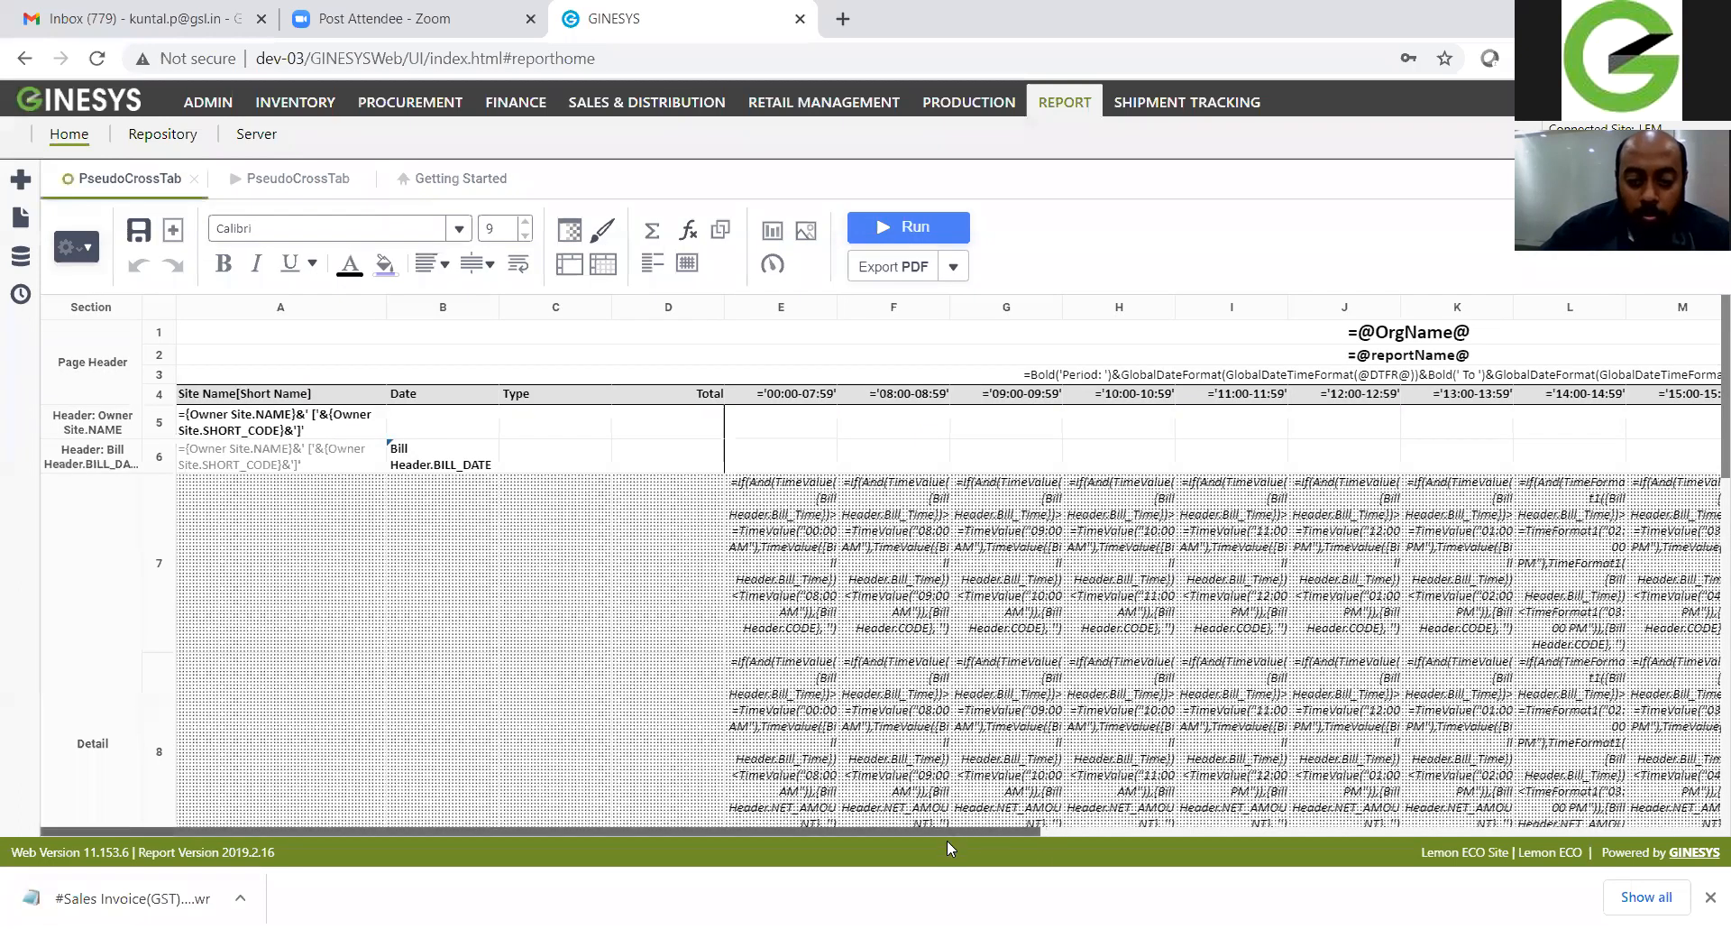
pyautogui.click(1587, 831)
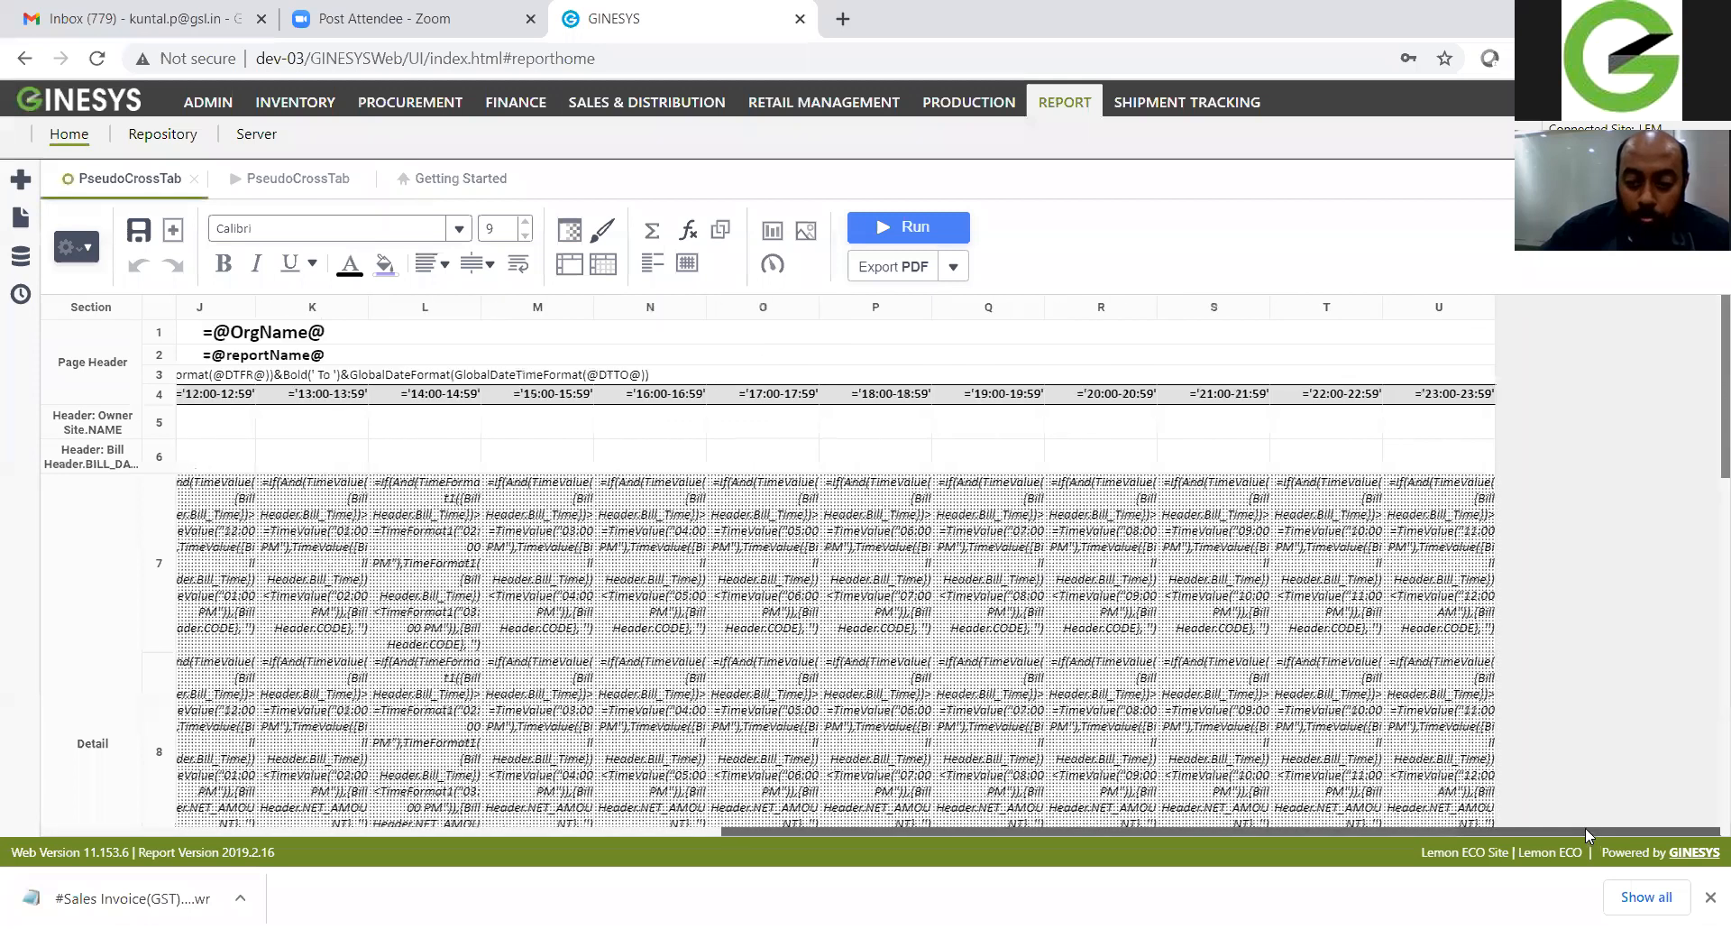
pyautogui.moveTo(854, 831); pyautogui.dragTo(174, 831)
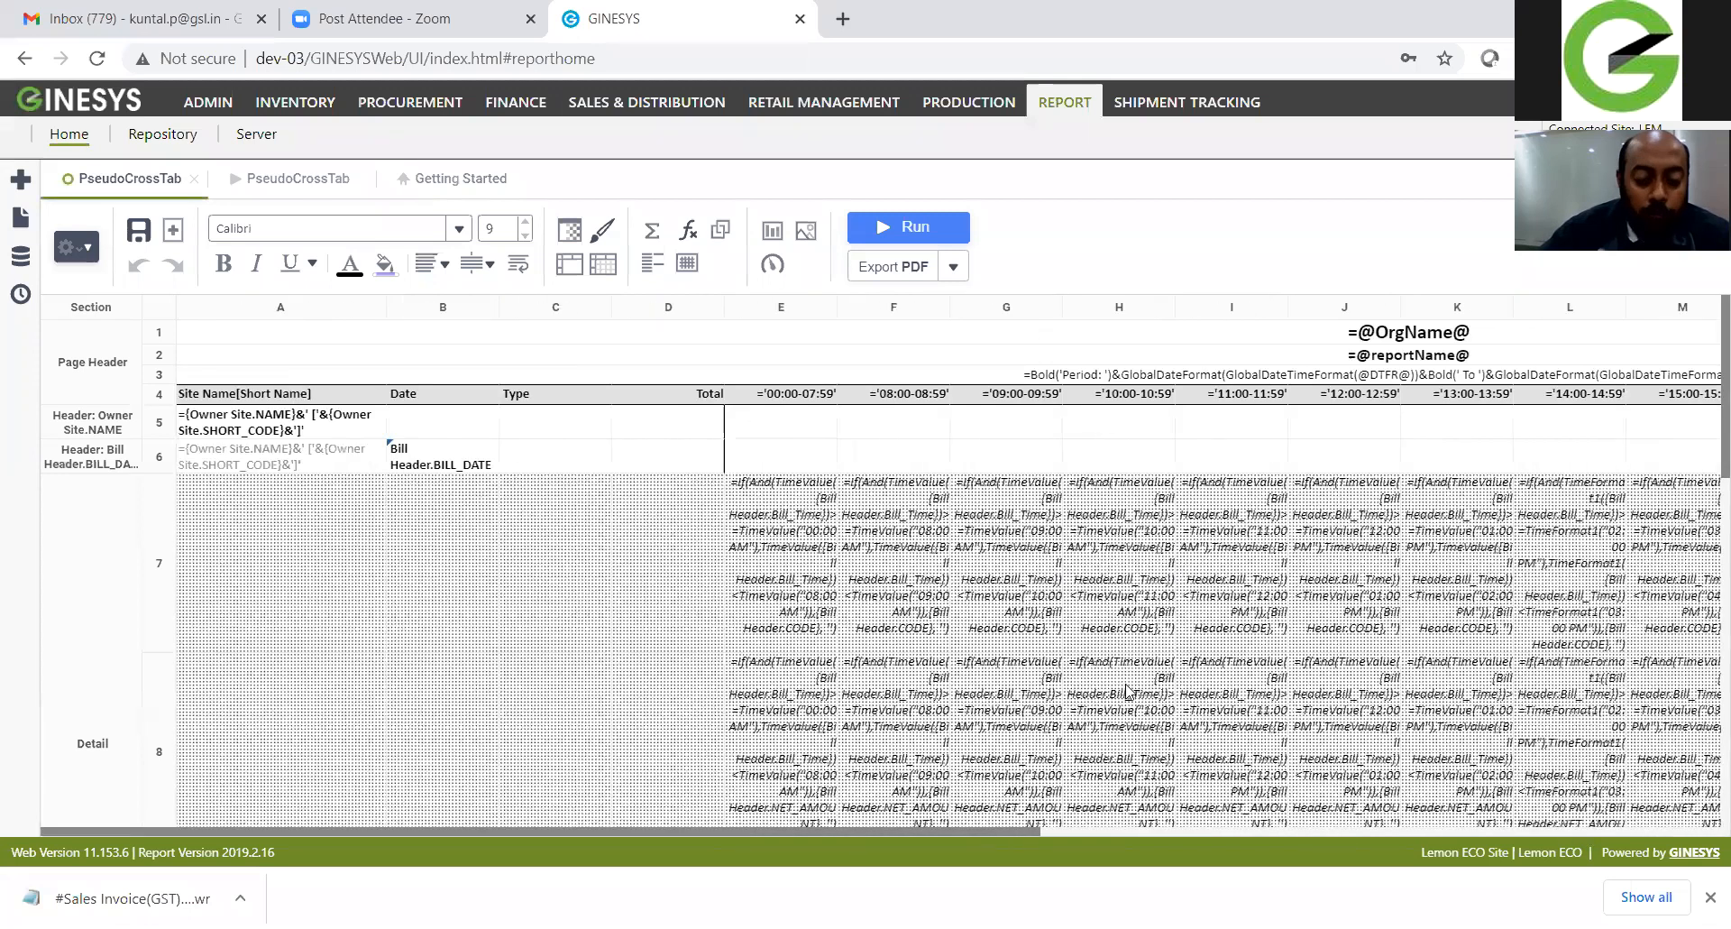
# Step: Switch to the PseudoCrossTab output and review the hourly figures and site totals across the whole page
pyautogui.click(272, 182)
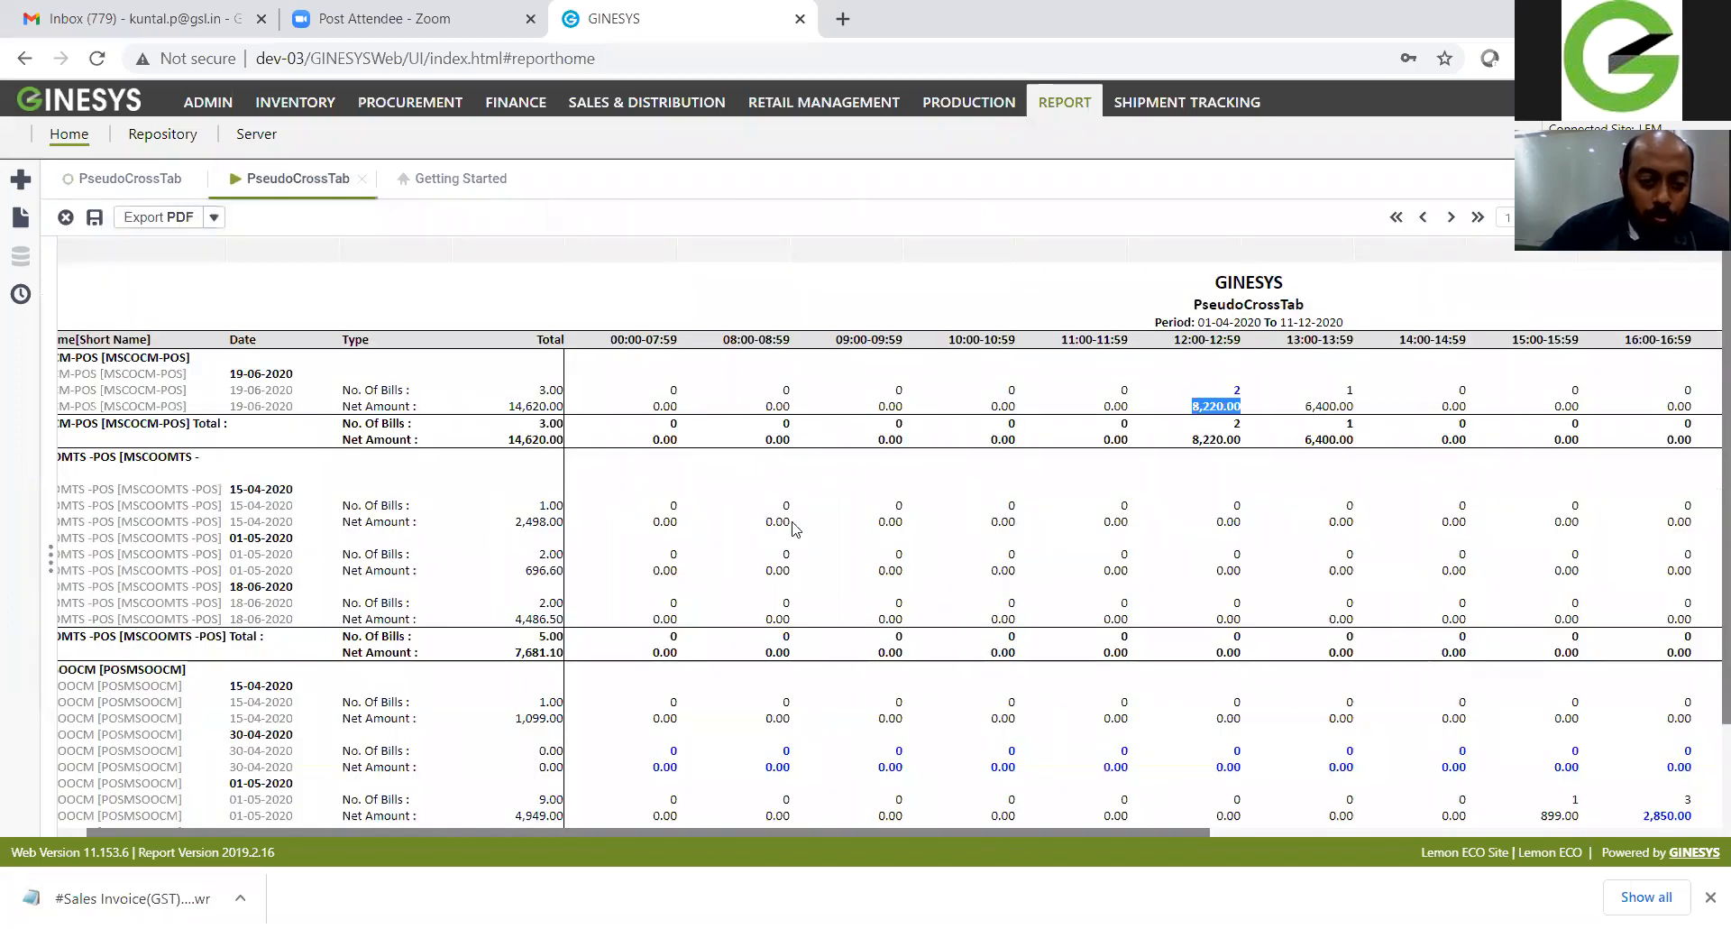
pyautogui.scroll(-1, 793, 529)
pyautogui.scroll(1, 793, 529)
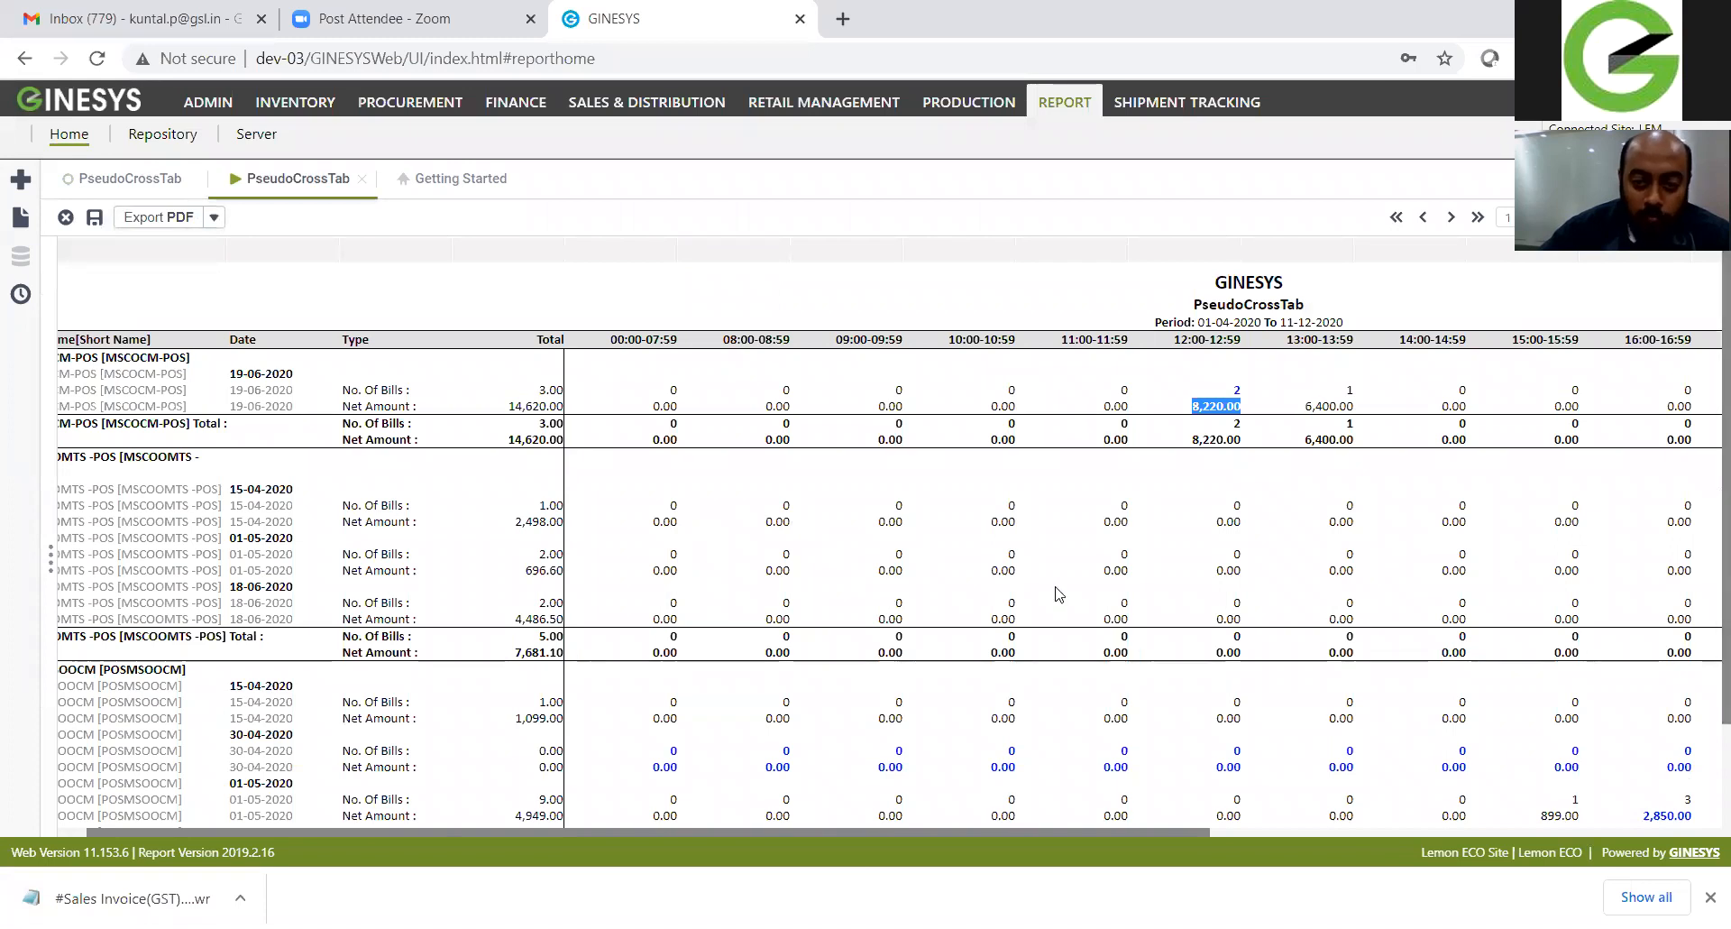
pyautogui.moveTo(825, 831); pyautogui.dragTo(1195, 831)
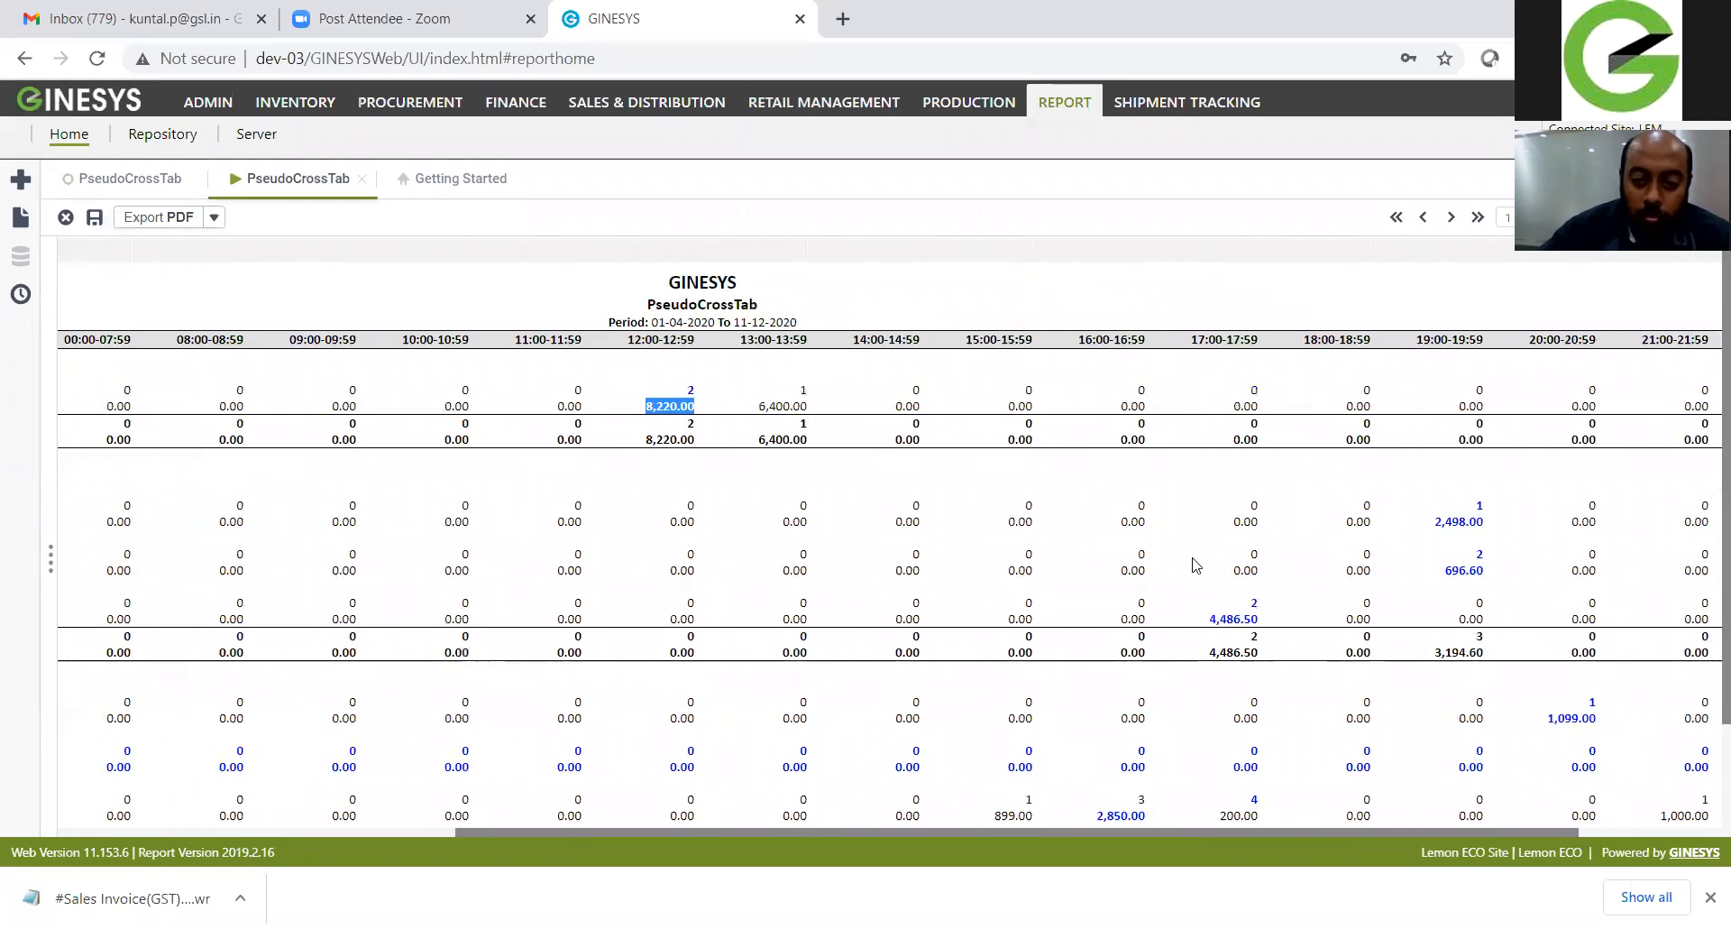
pyautogui.scroll(-1, 1117, 631)
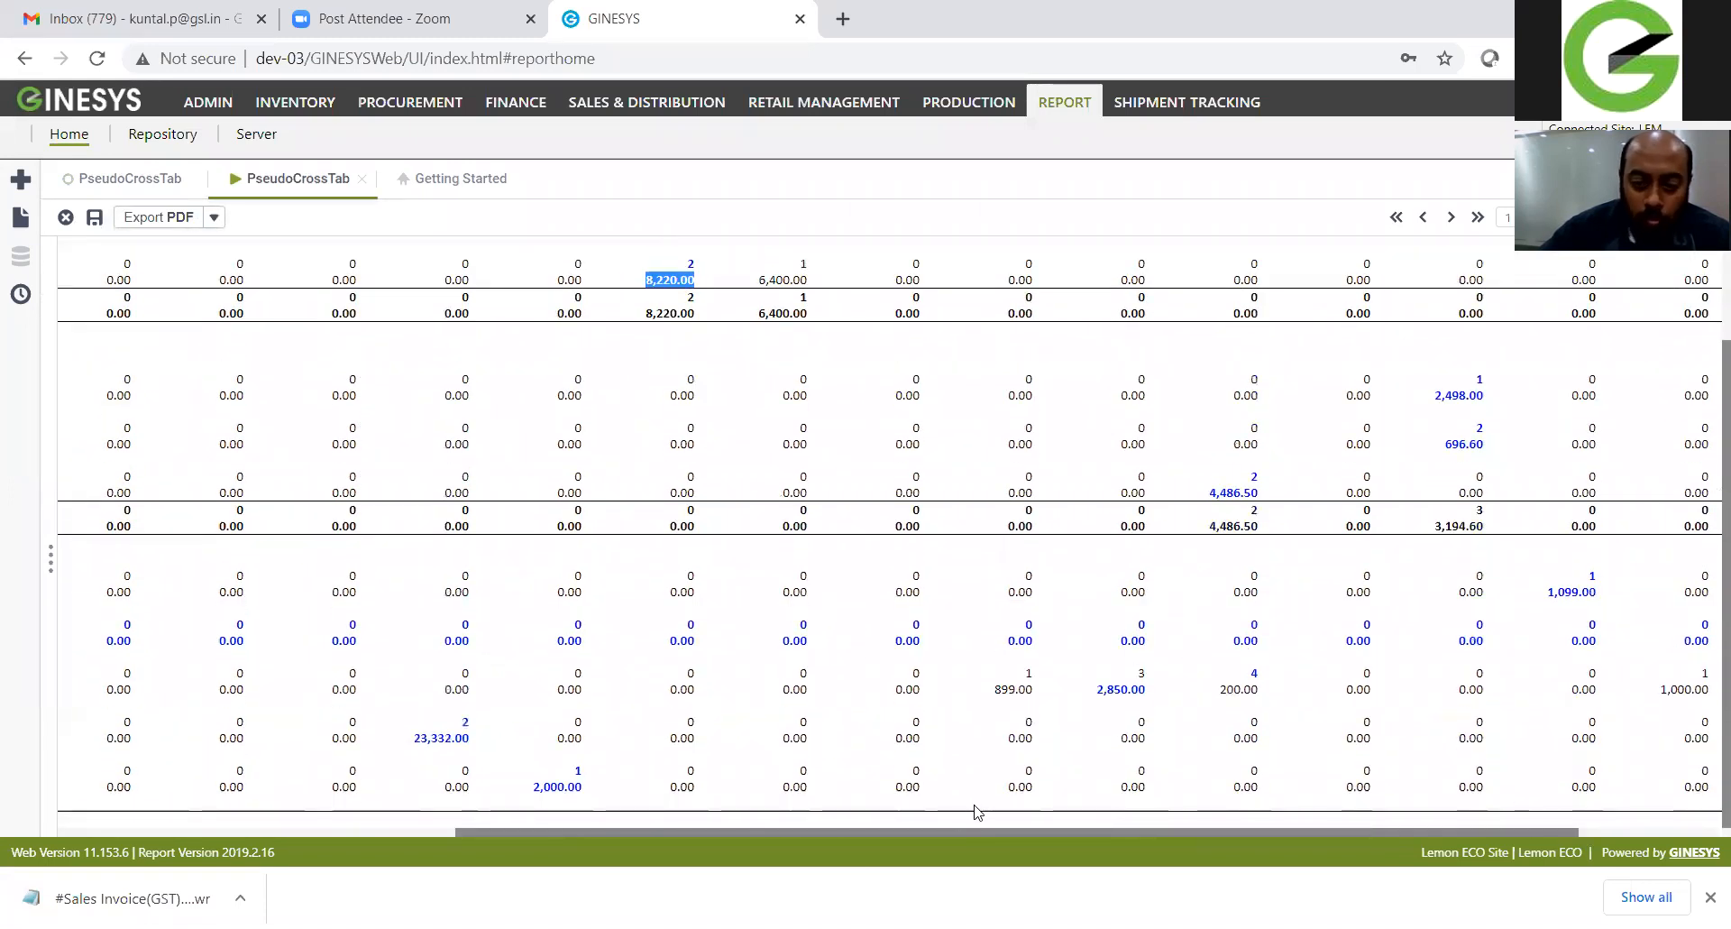
pyautogui.moveTo(767, 831); pyautogui.dragTo(366, 831)
pyautogui.scroll(1, 1652, 367)
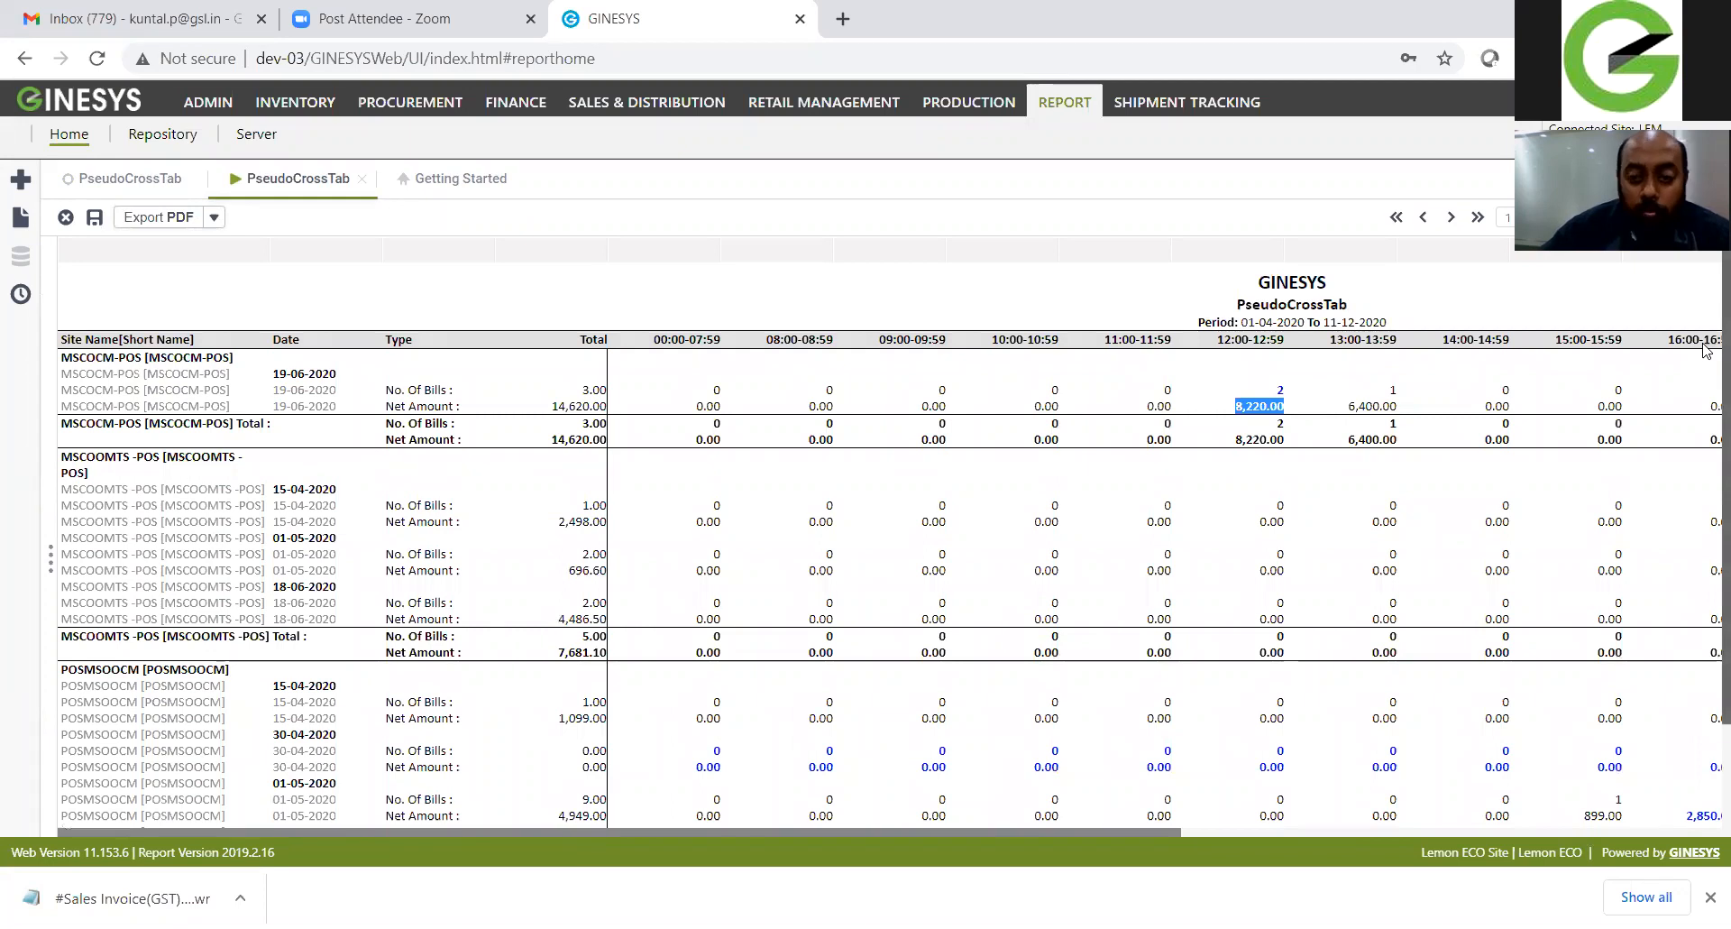
pyautogui.hscroll(1, 1532, 781)
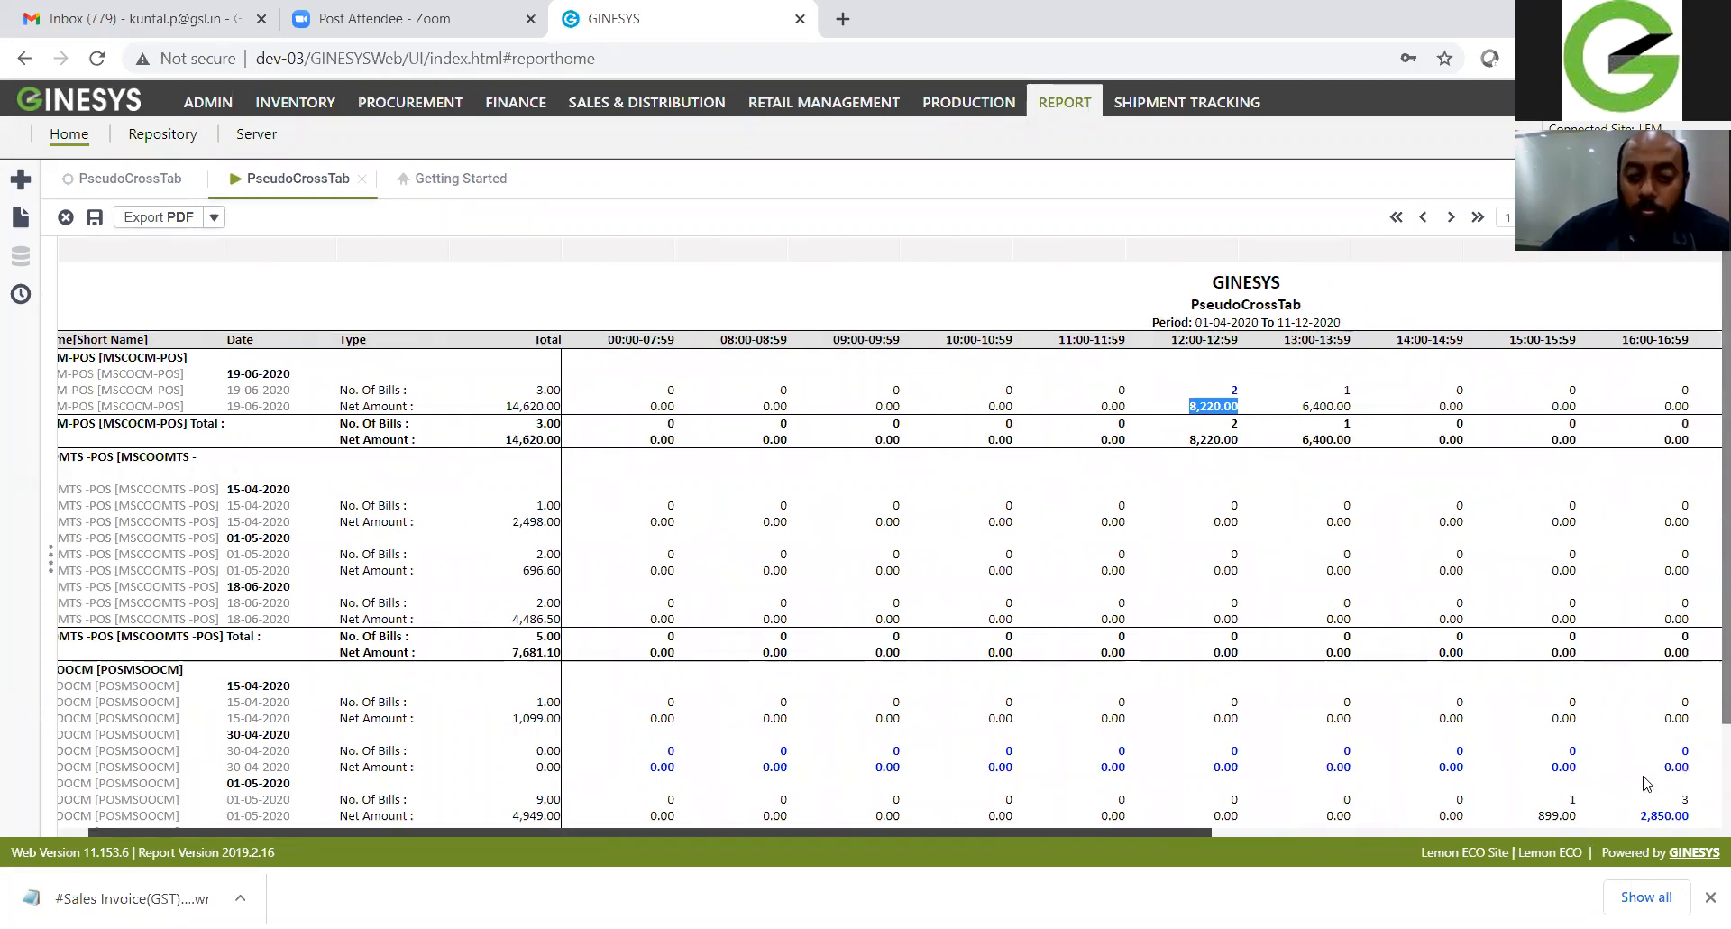
# Step: Look over the PseudoCrossTab output's remaining hourly columns through 23:00-23:59 and return to the site name column
pyautogui.hscroll(8, 1707, 389)
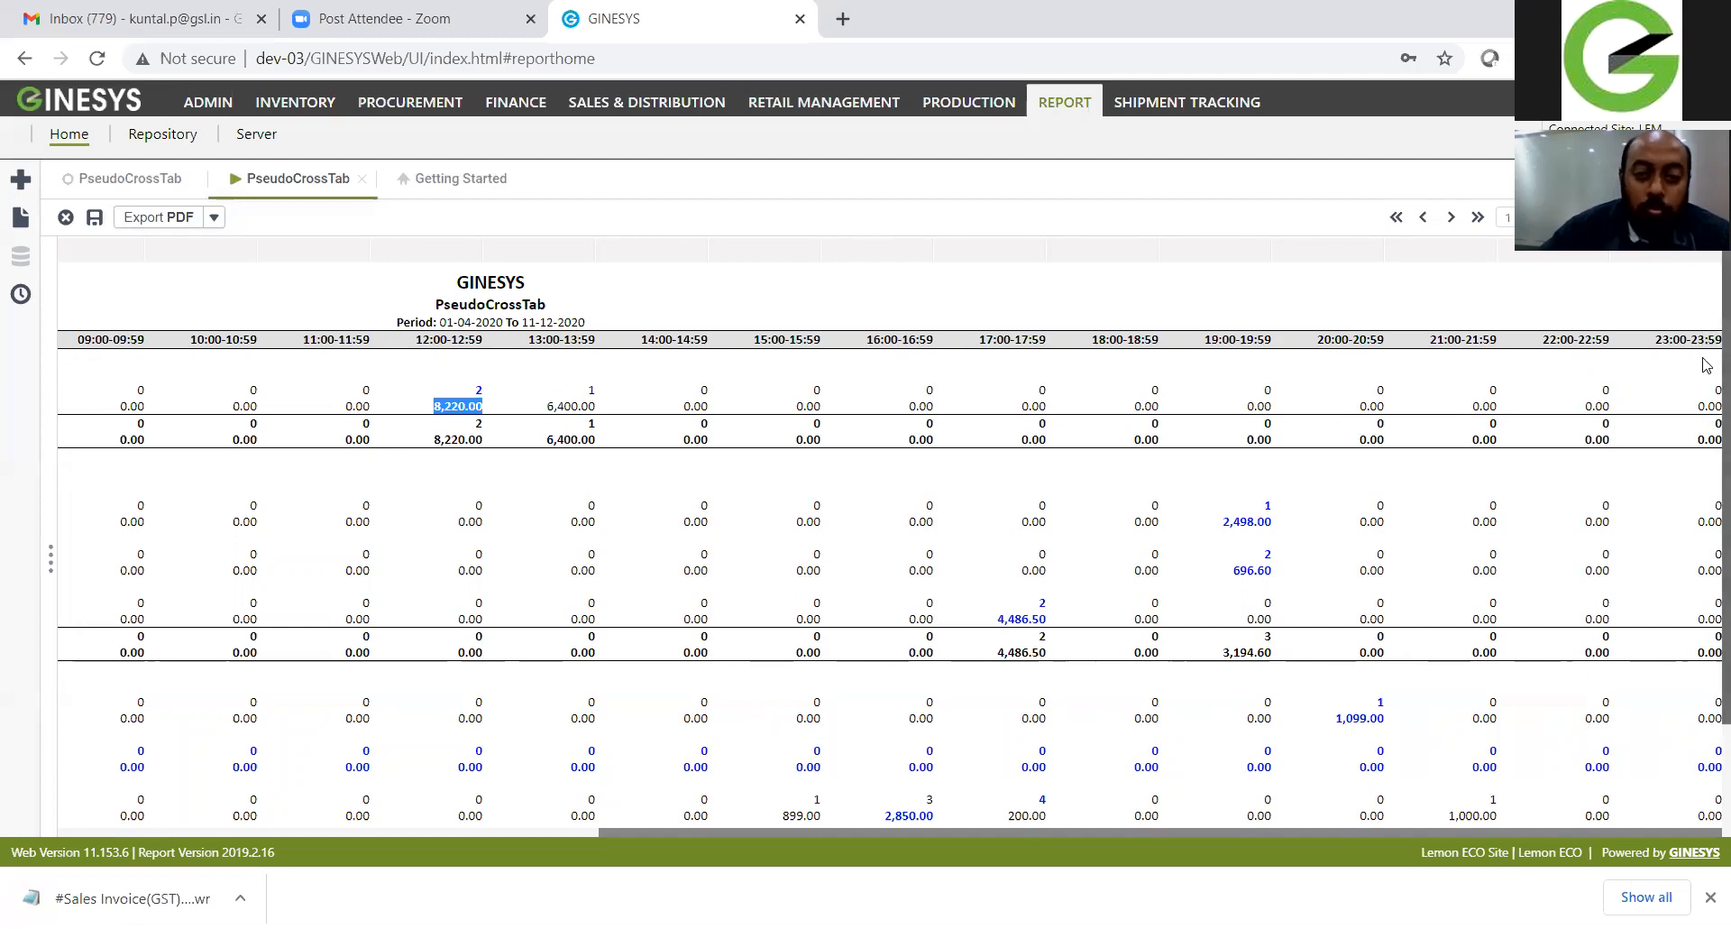
pyautogui.moveTo(952, 827); pyautogui.dragTo(410, 835)
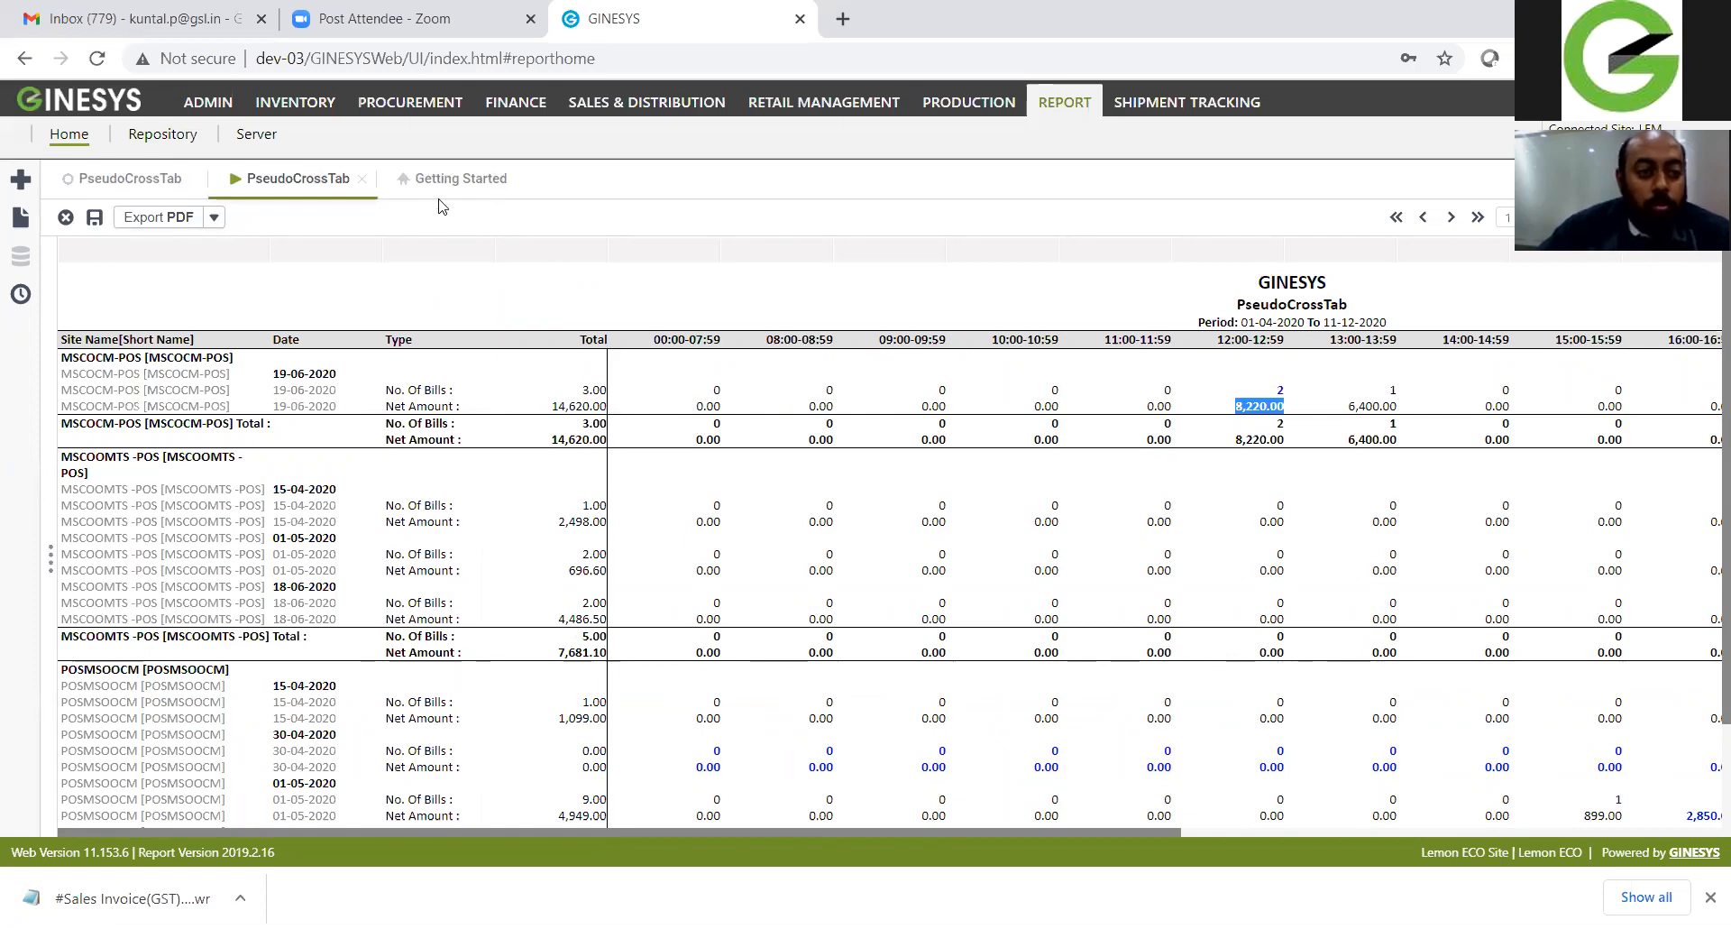
# Step: Run the CrossTab_live report from the Demo folder with its default filters for 01-04-2020 to 11-12-2020, using the full page width
pyautogui.click(455, 178)
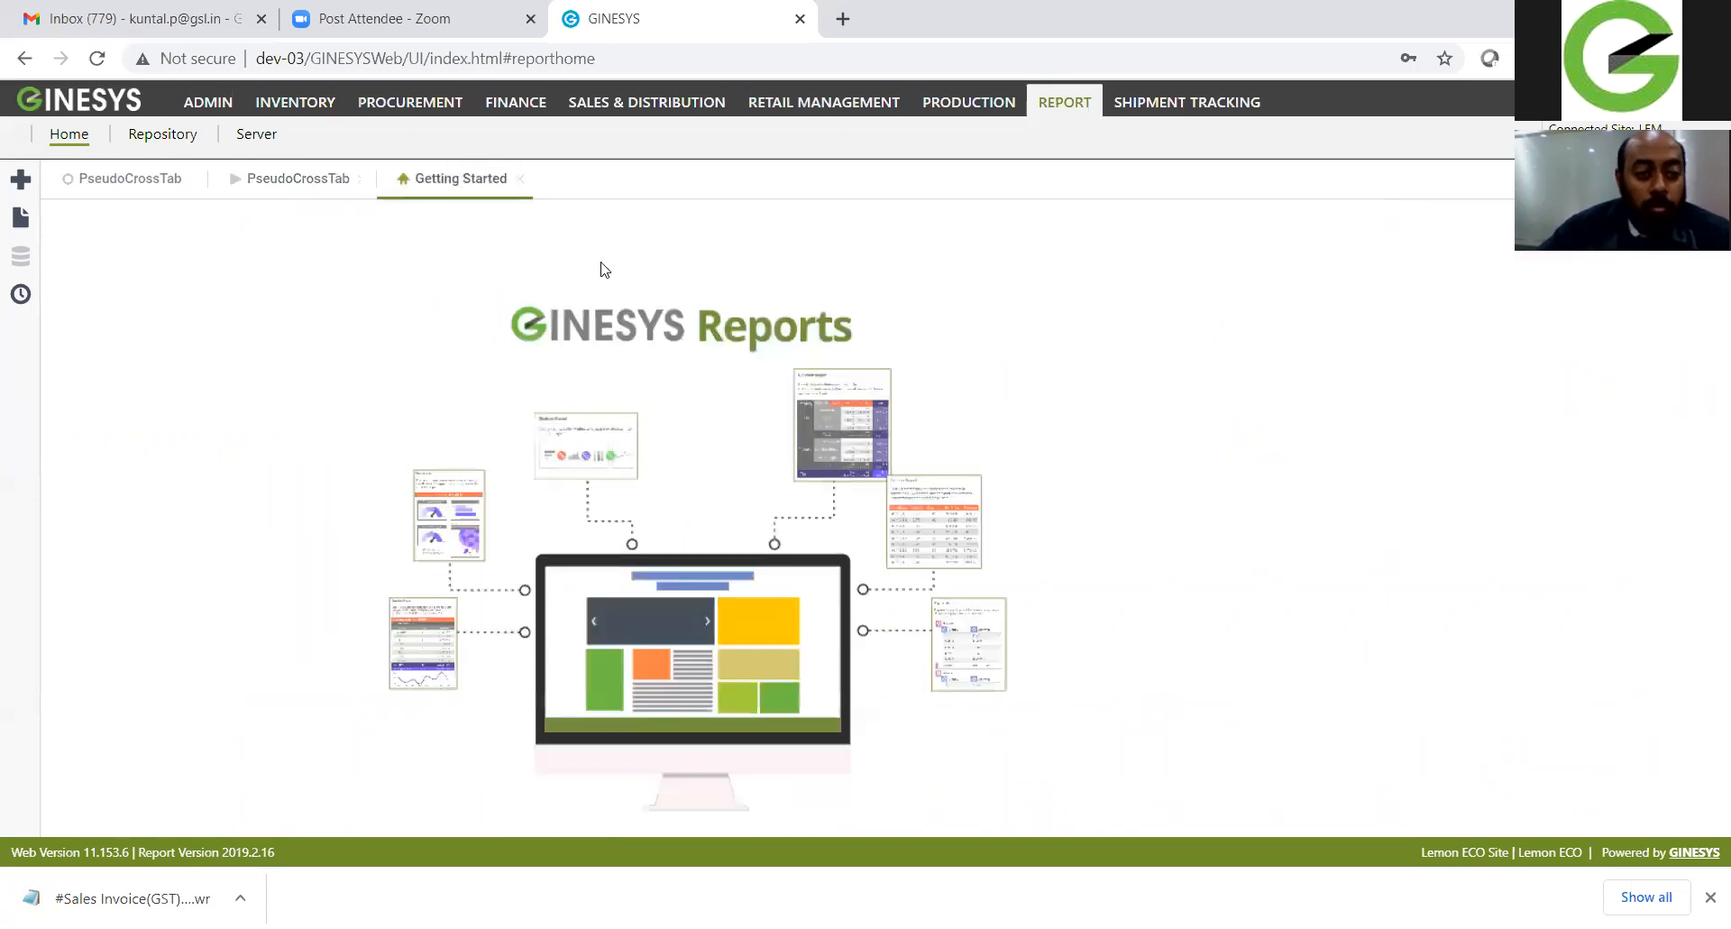
pyautogui.click(21, 217)
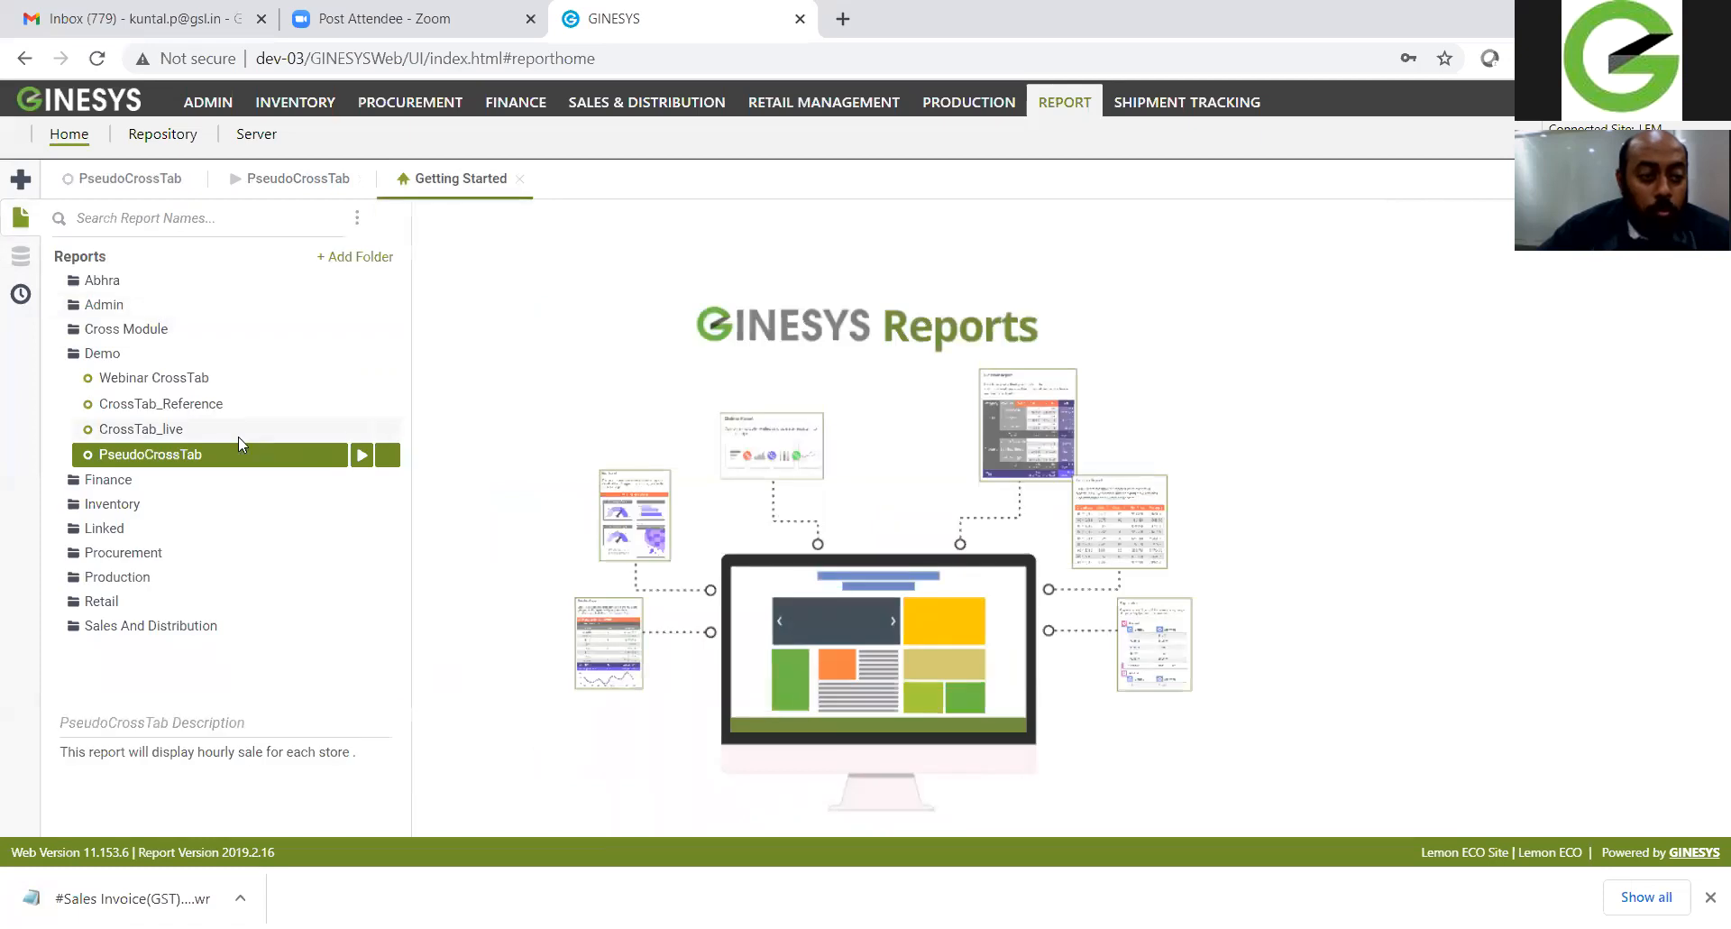
pyautogui.click(167, 430)
pyautogui.rightClick(167, 430)
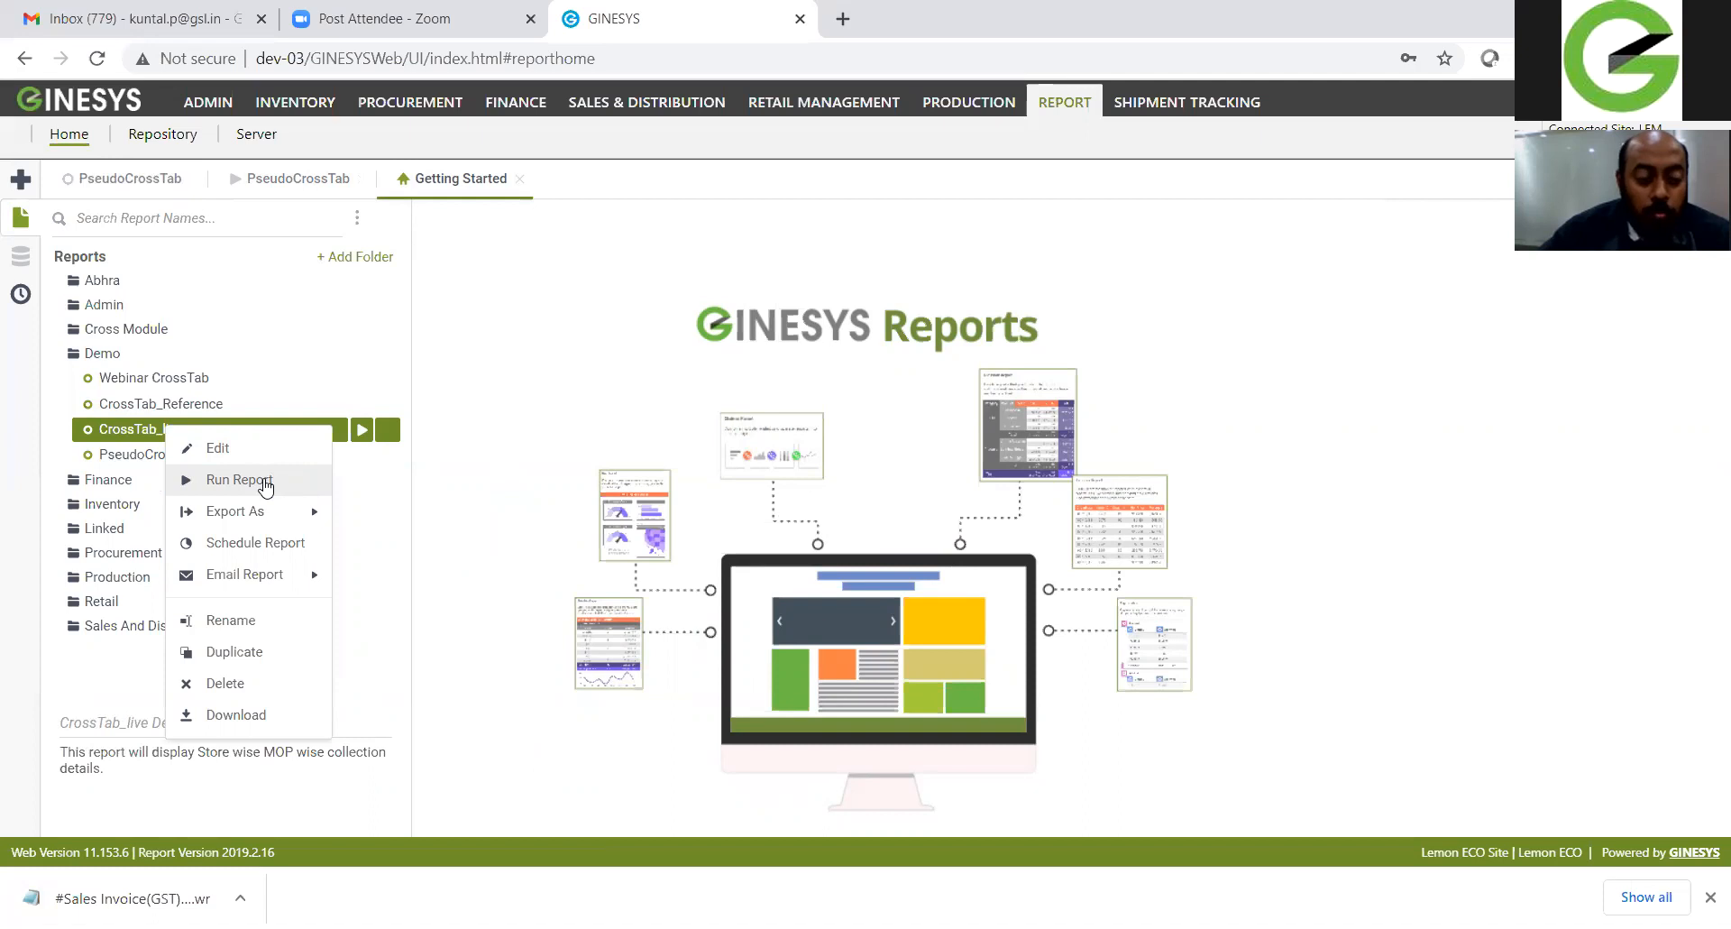
pyautogui.click(265, 486)
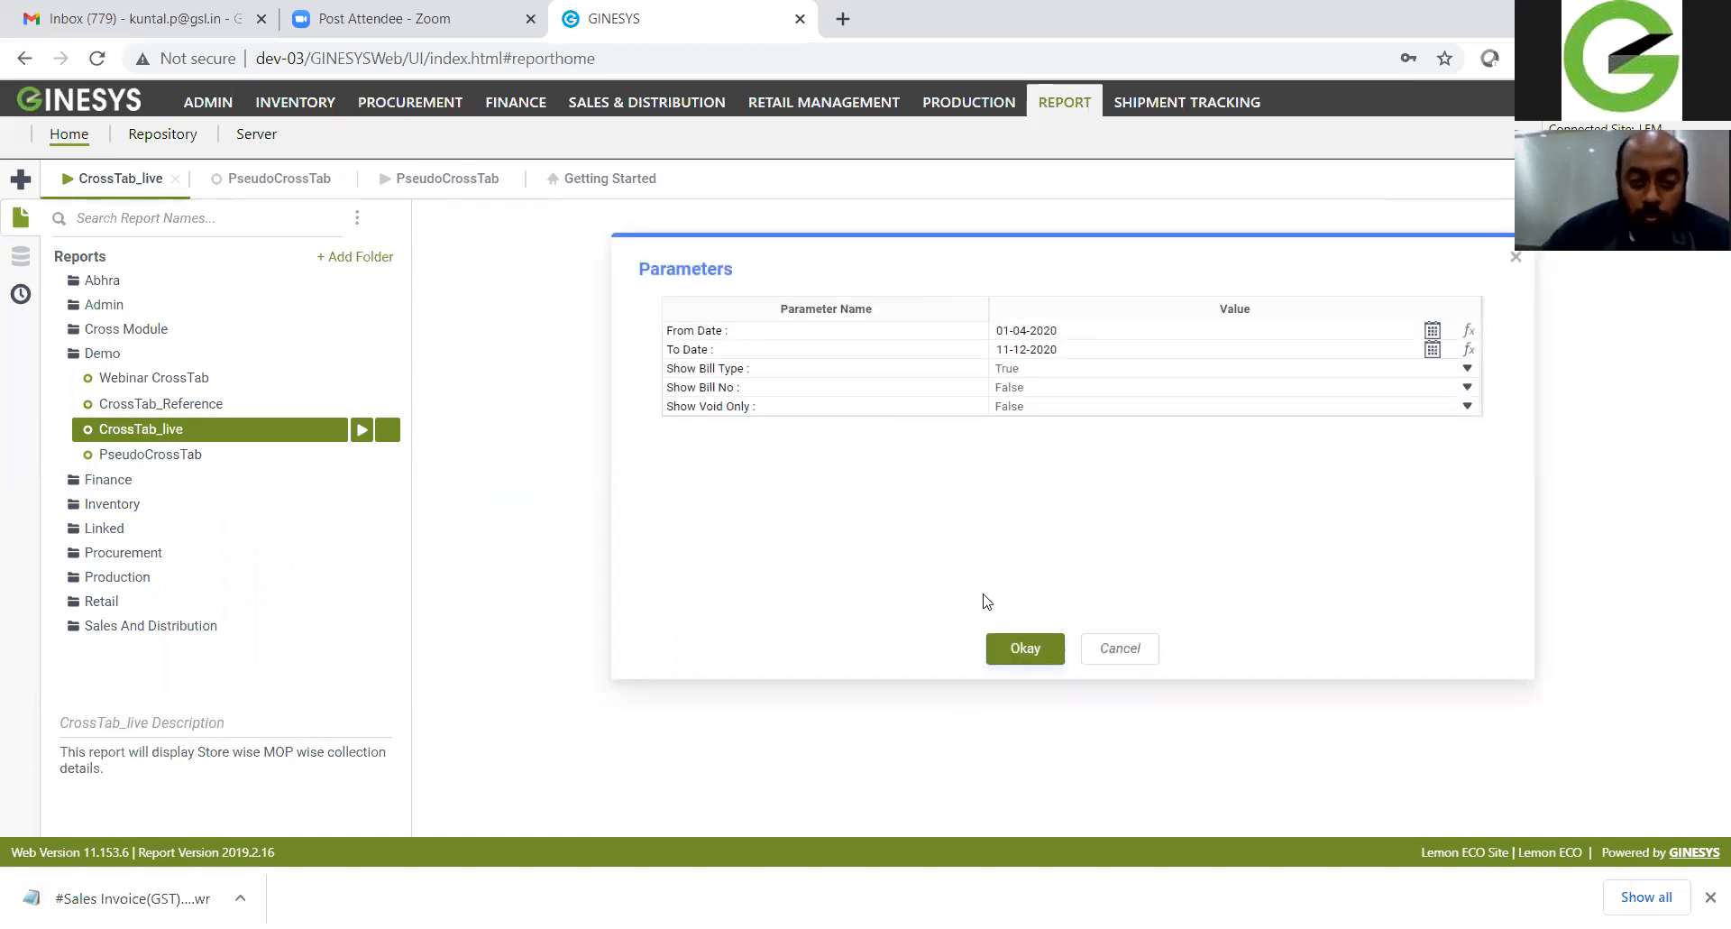
pyautogui.click(1022, 649)
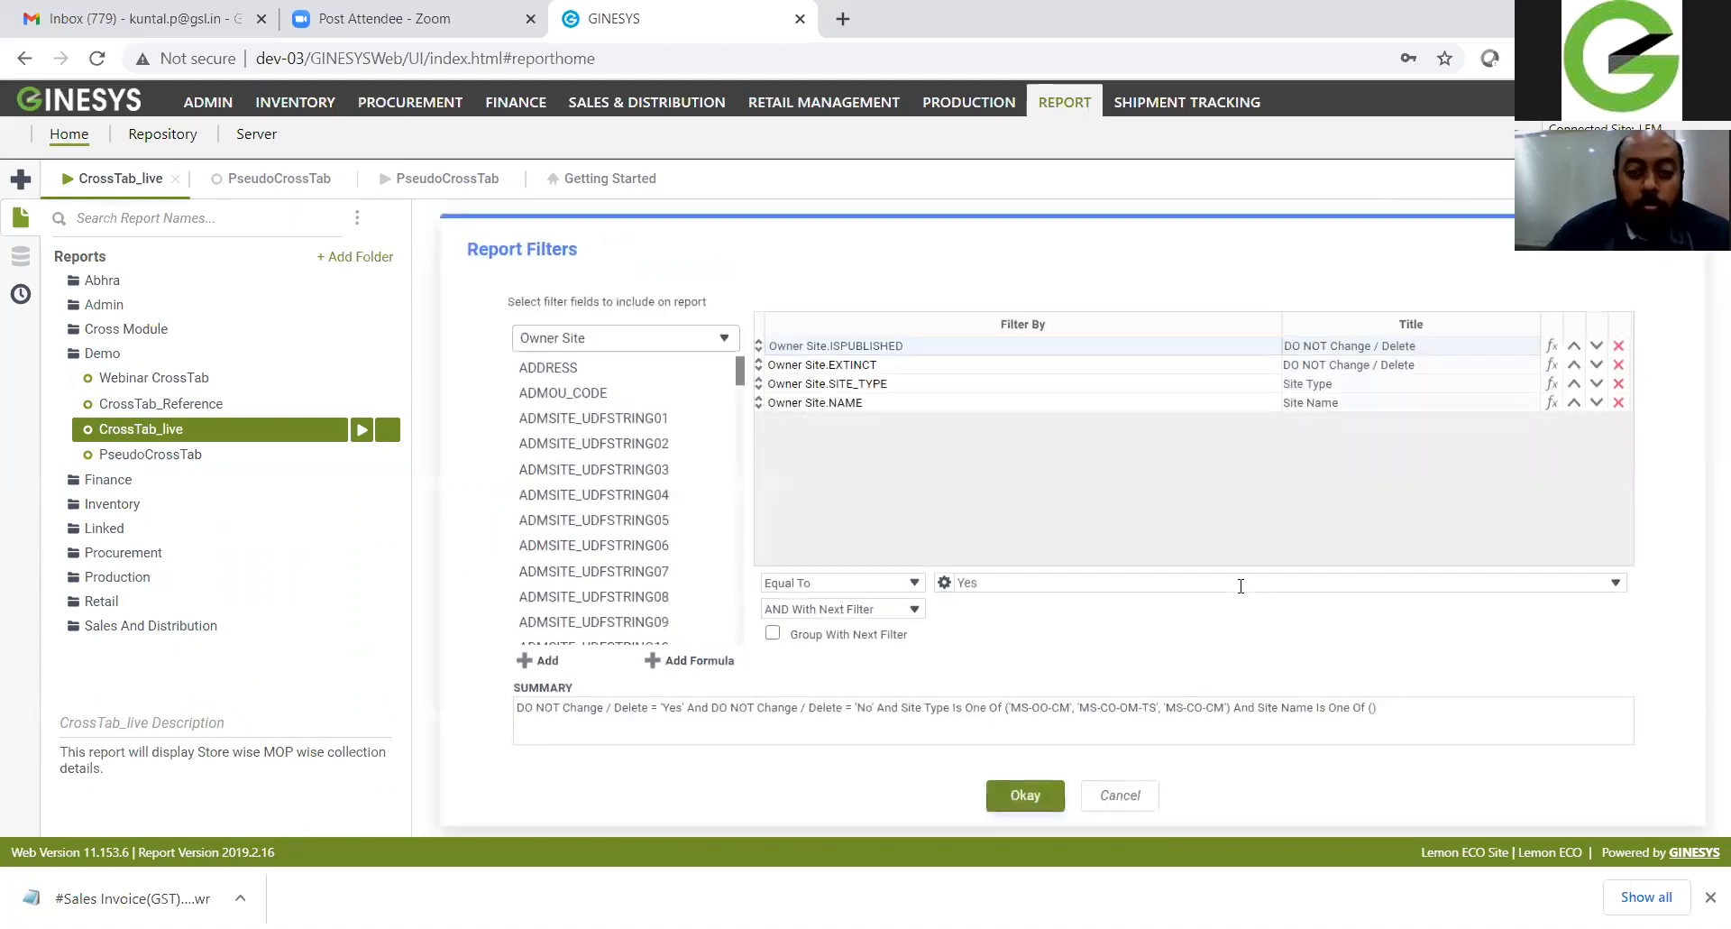
pyautogui.click(1033, 799)
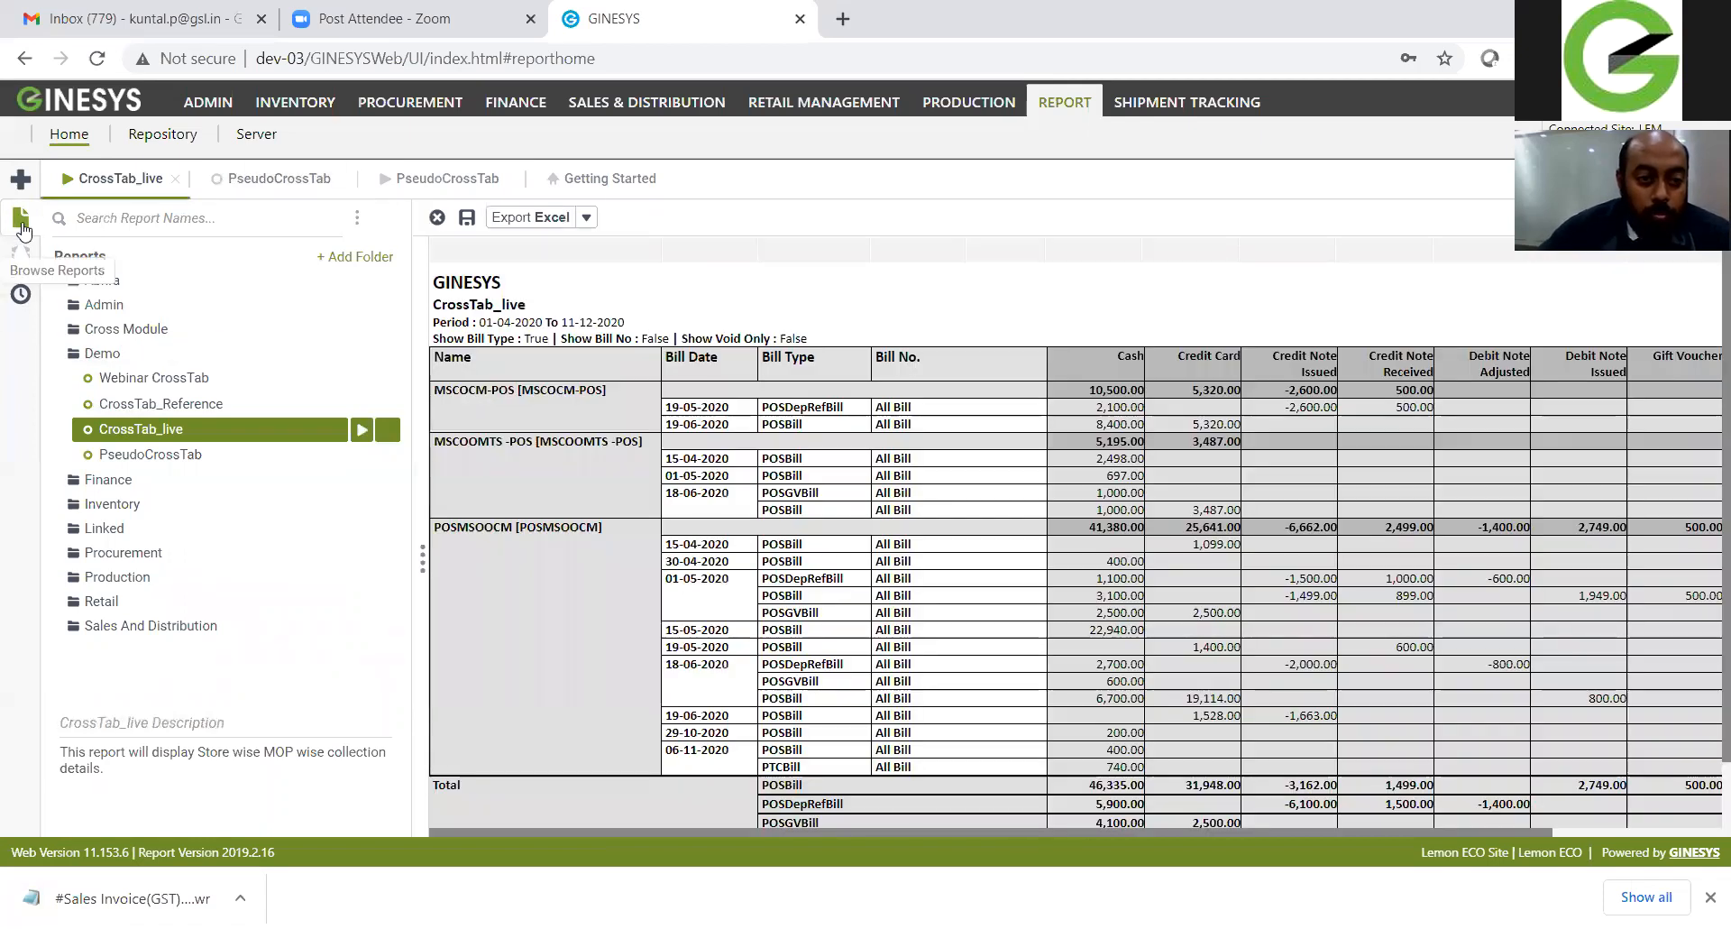
pyautogui.click(21, 225)
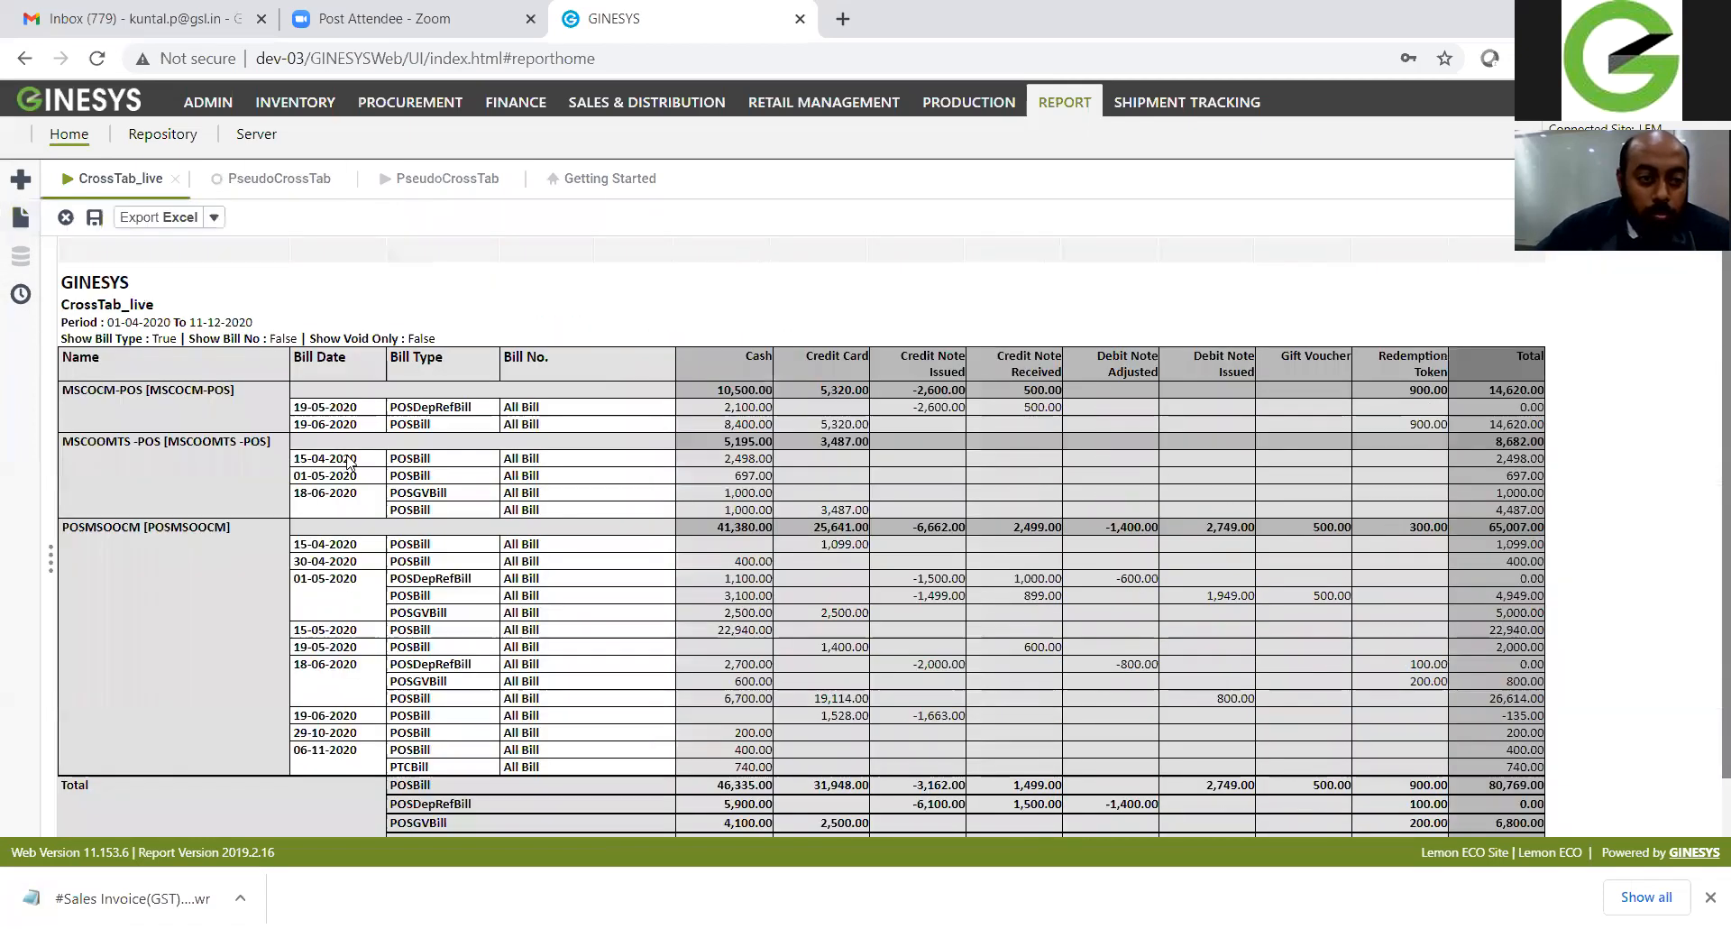
# Step: Review the CrossTab_live output down to the totals per bill type and the grand total
pyautogui.scroll(-1, 818, 533)
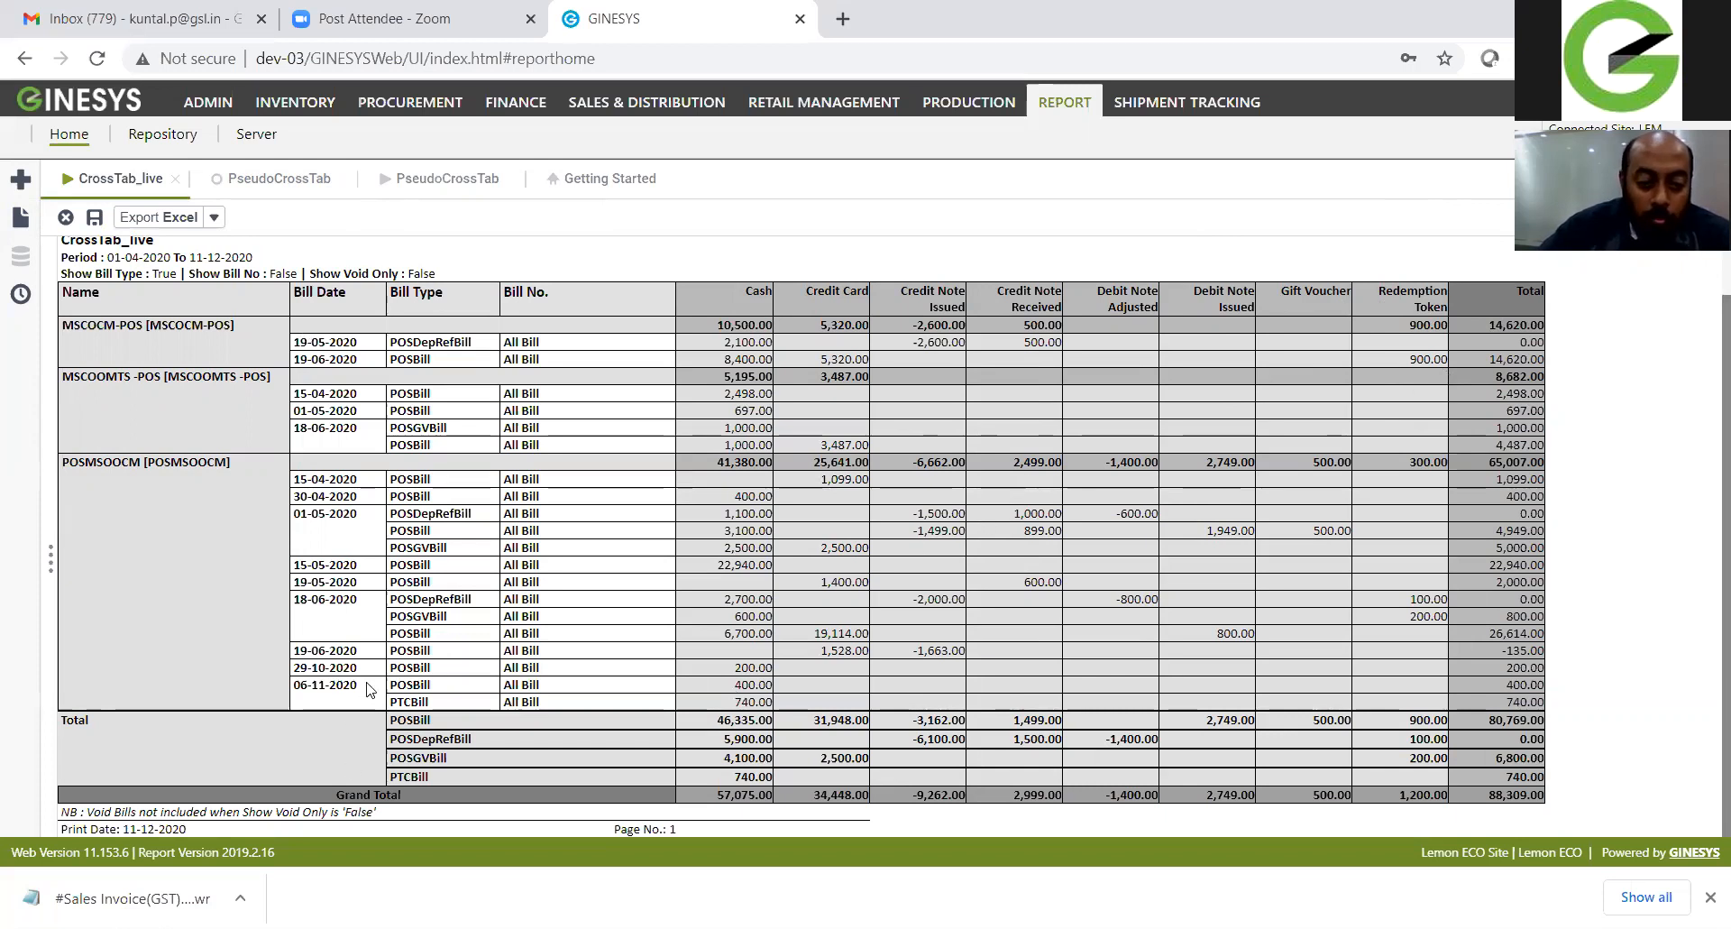
pyautogui.moveTo(392, 728); pyautogui.dragTo(1539, 777)
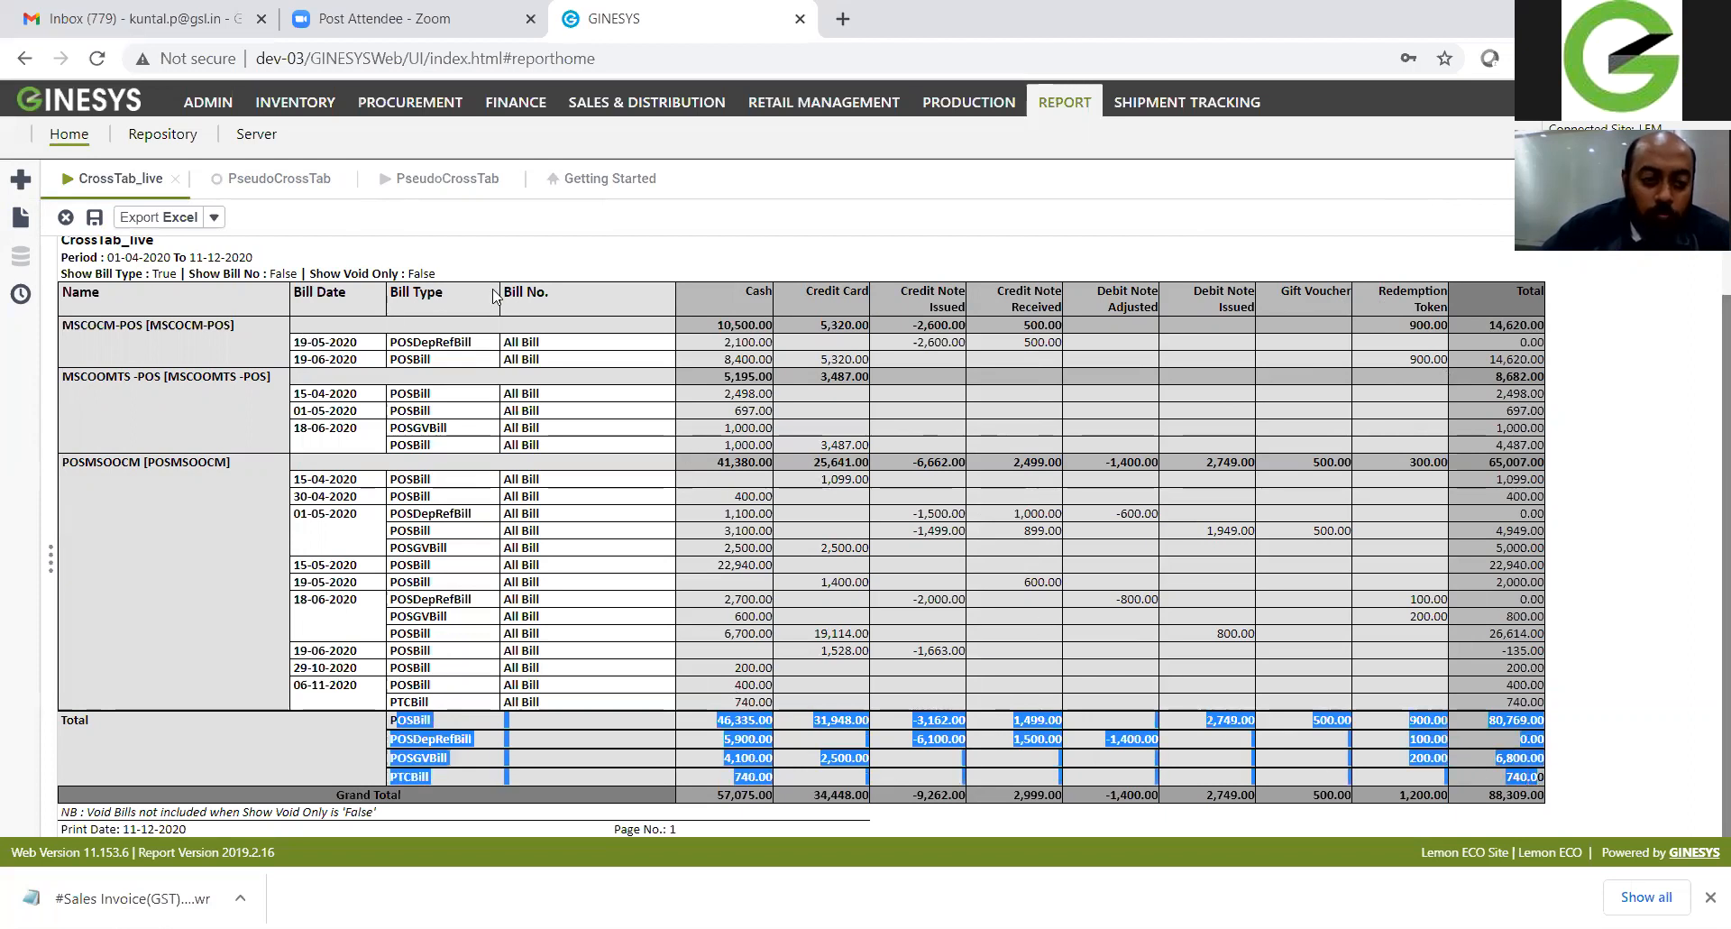
pyautogui.click(462, 741)
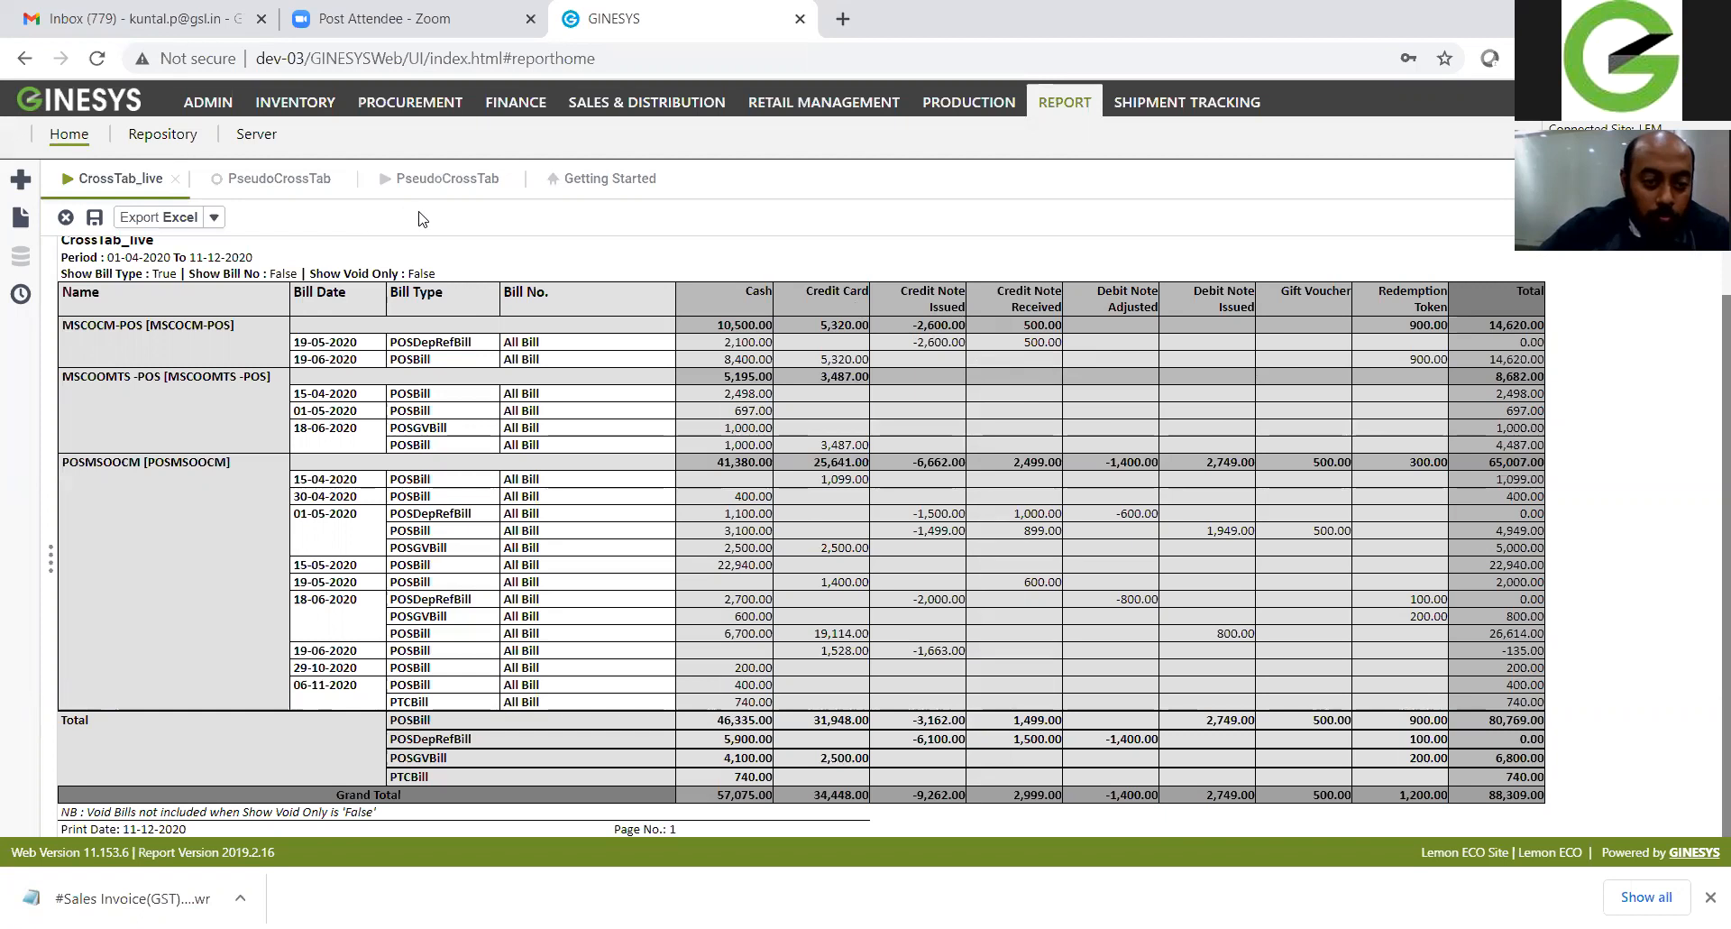
# Step: Run the Webinar CrossTab report from the Demo folder
pyautogui.click(446, 180)
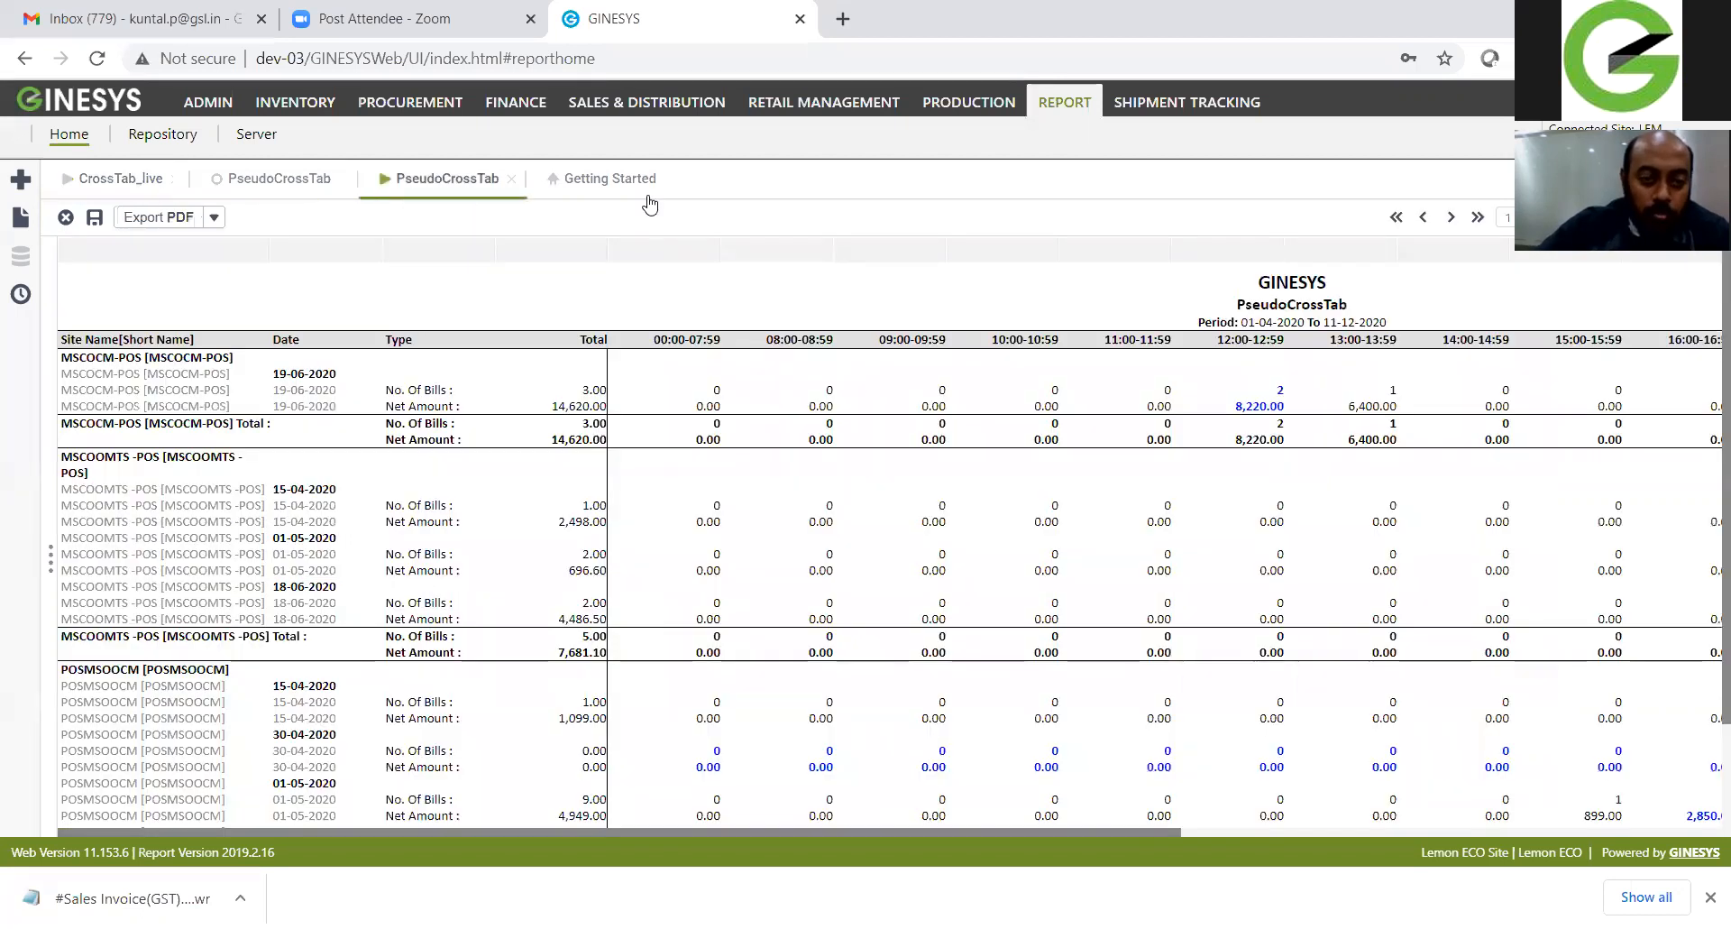
pyautogui.click(610, 179)
pyautogui.click(20, 217)
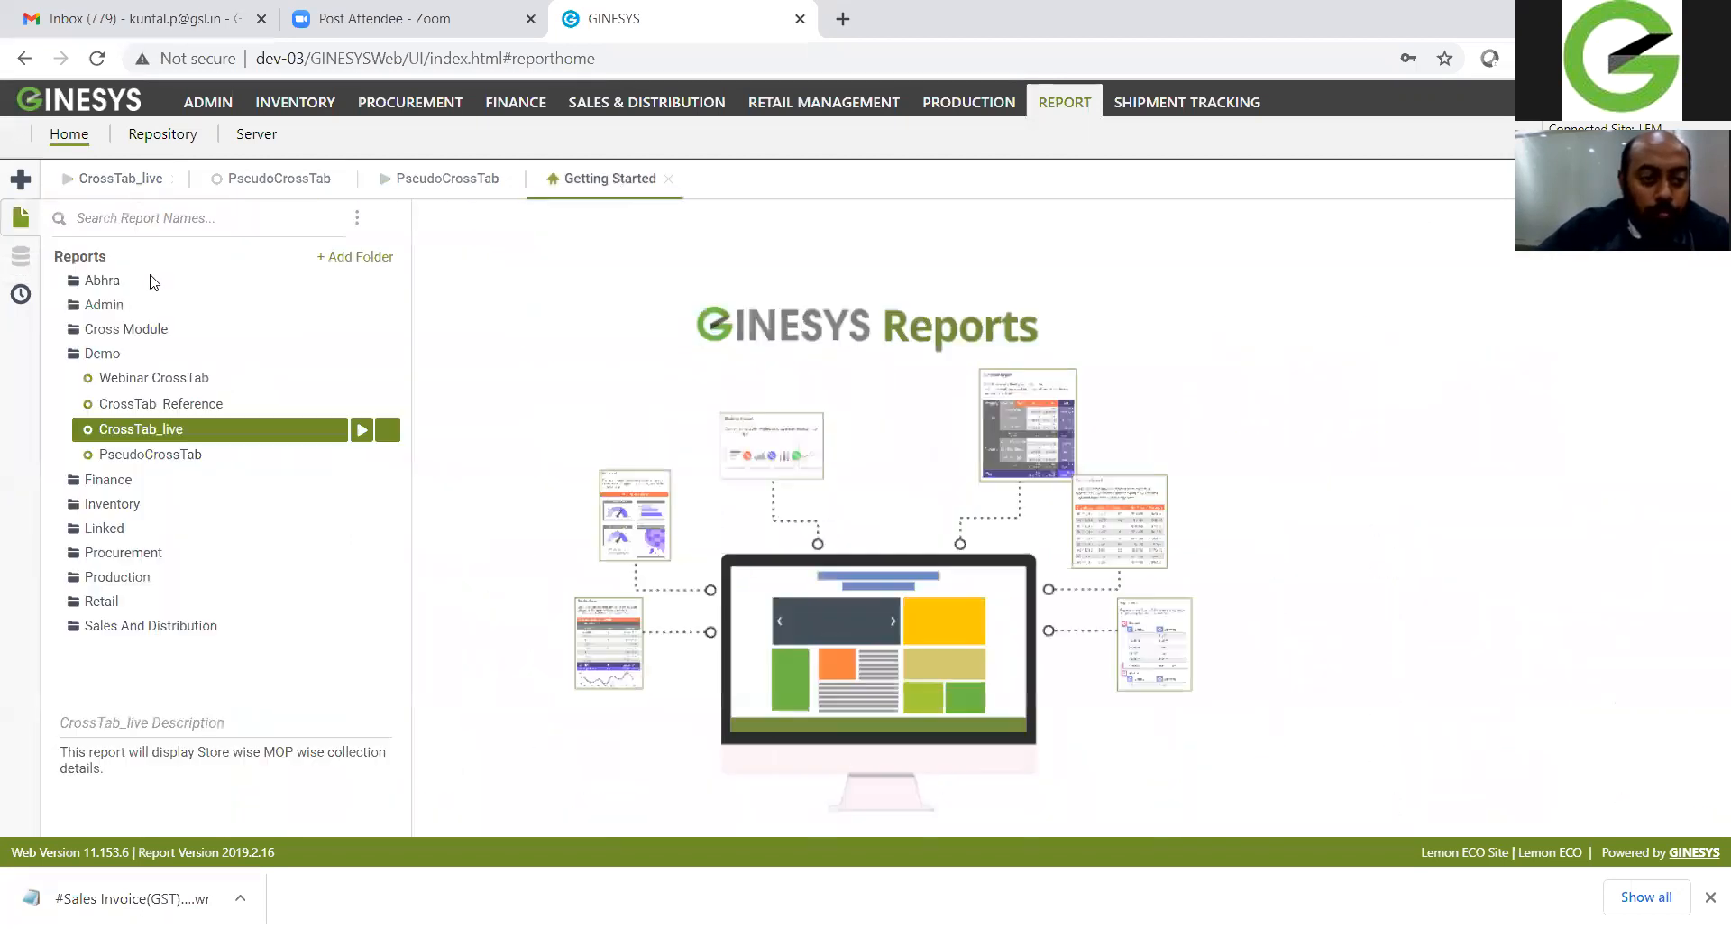
pyautogui.click(172, 378)
pyautogui.rightClick(173, 379)
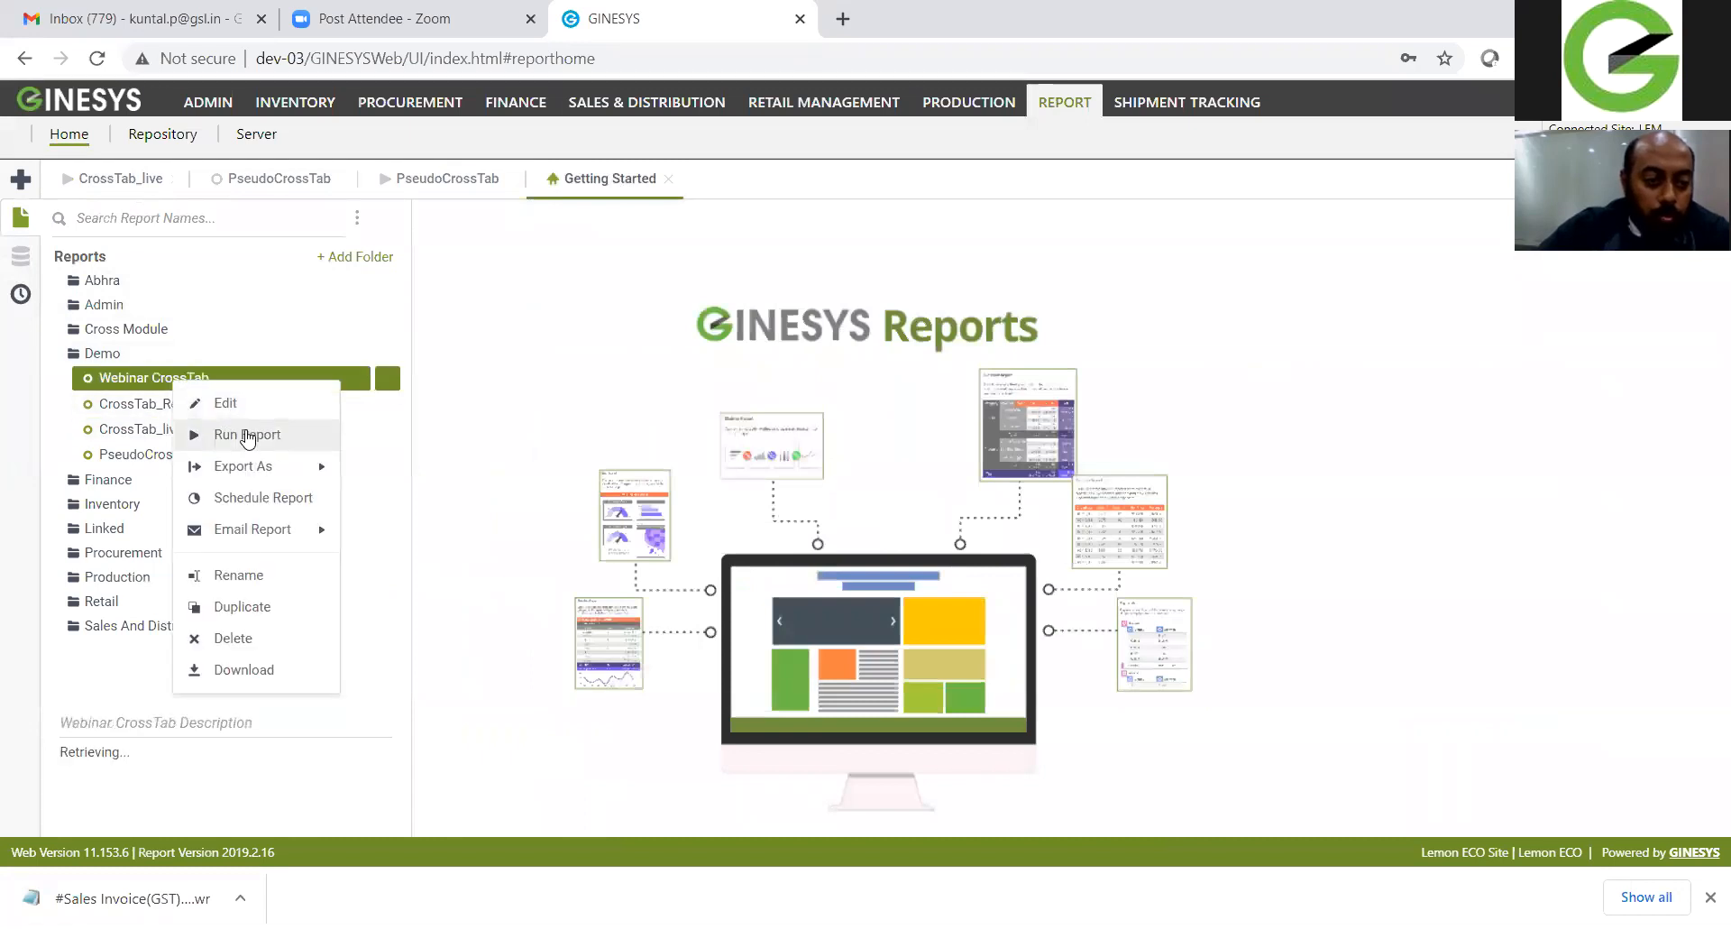
pyautogui.click(248, 435)
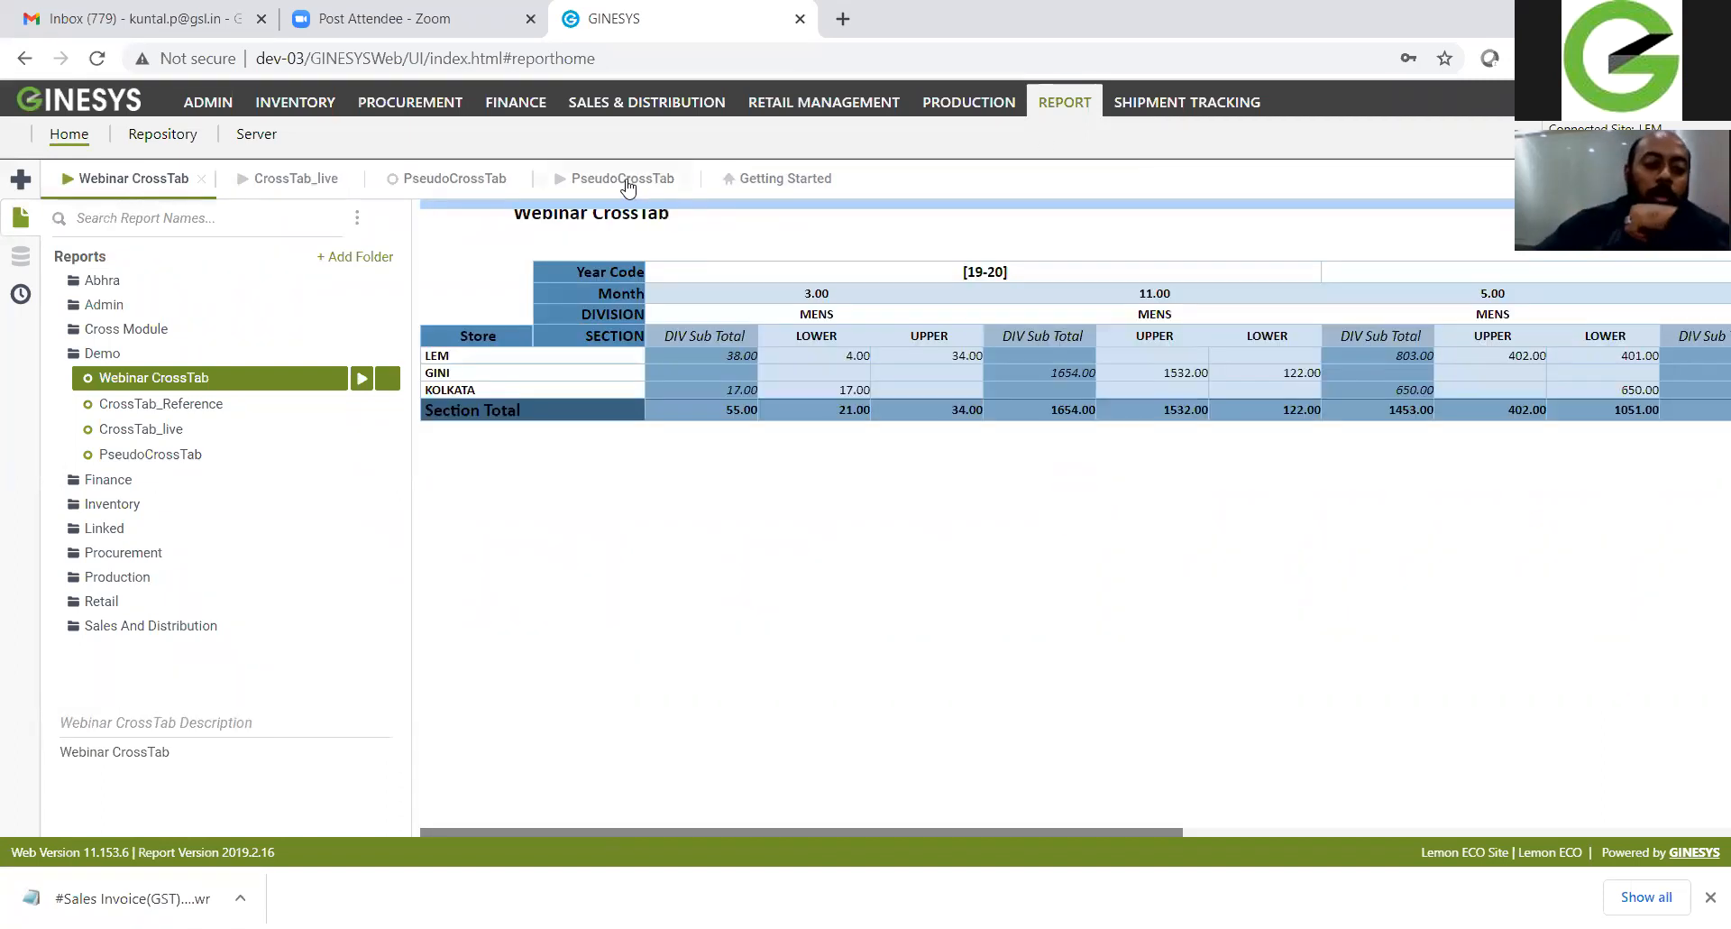
# Step: Revisit the PseudoCrossTab output and review the CrossTab_live output through its grand total
pyautogui.click(629, 185)
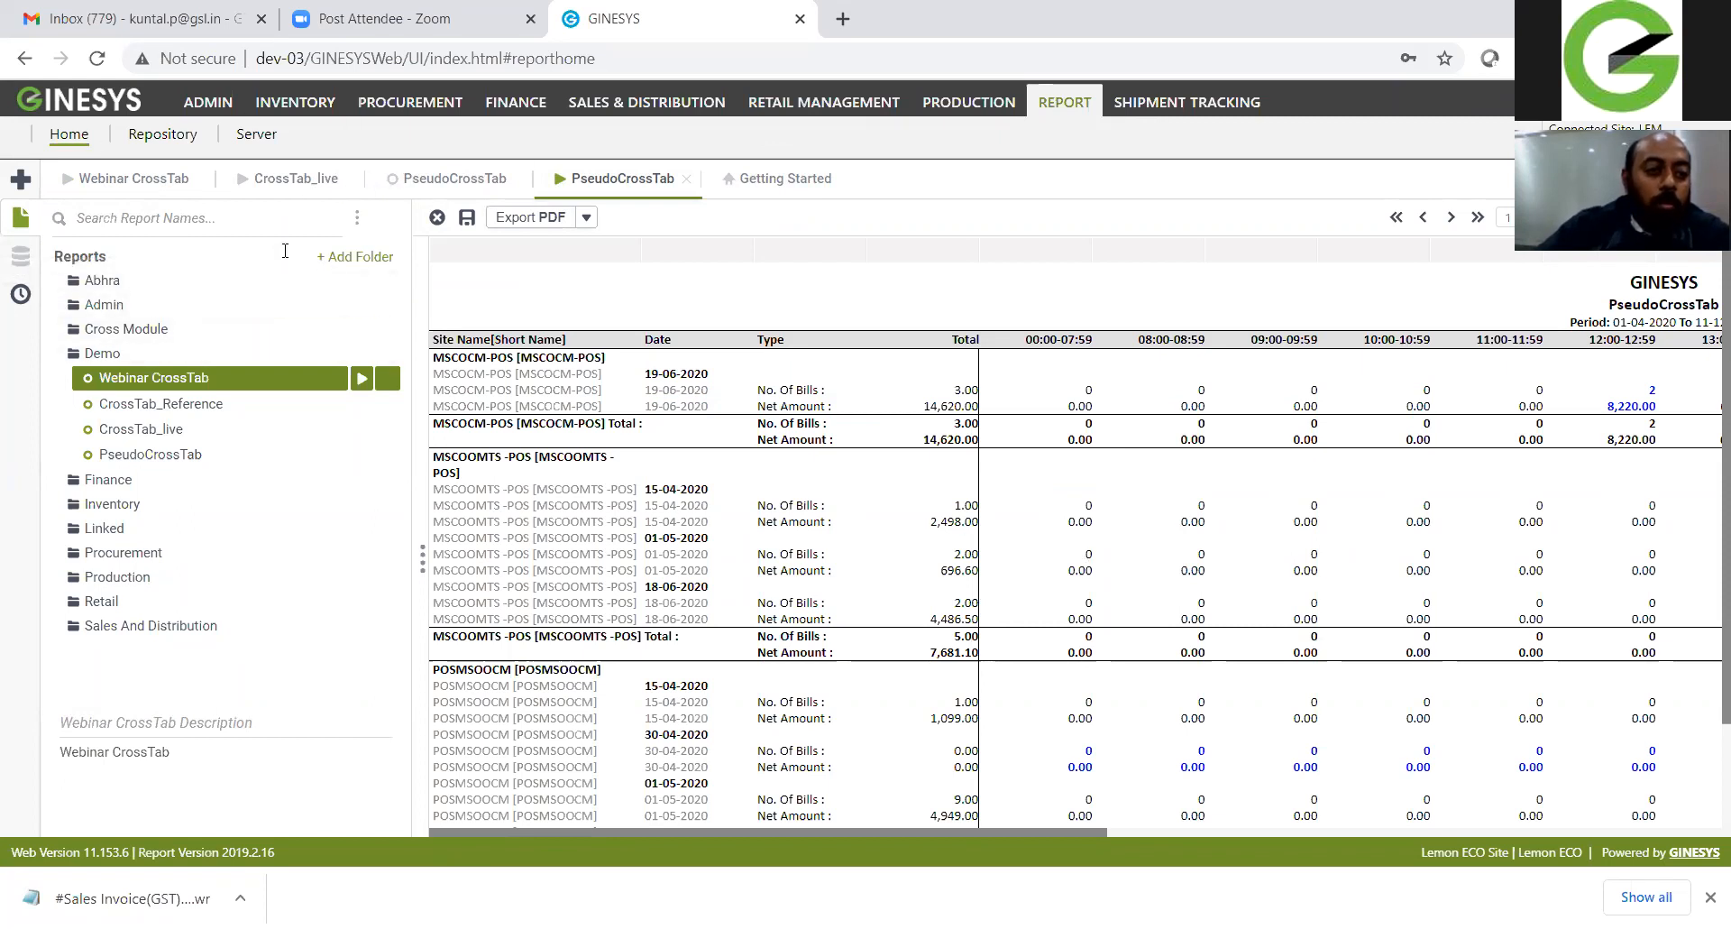
pyautogui.click(262, 179)
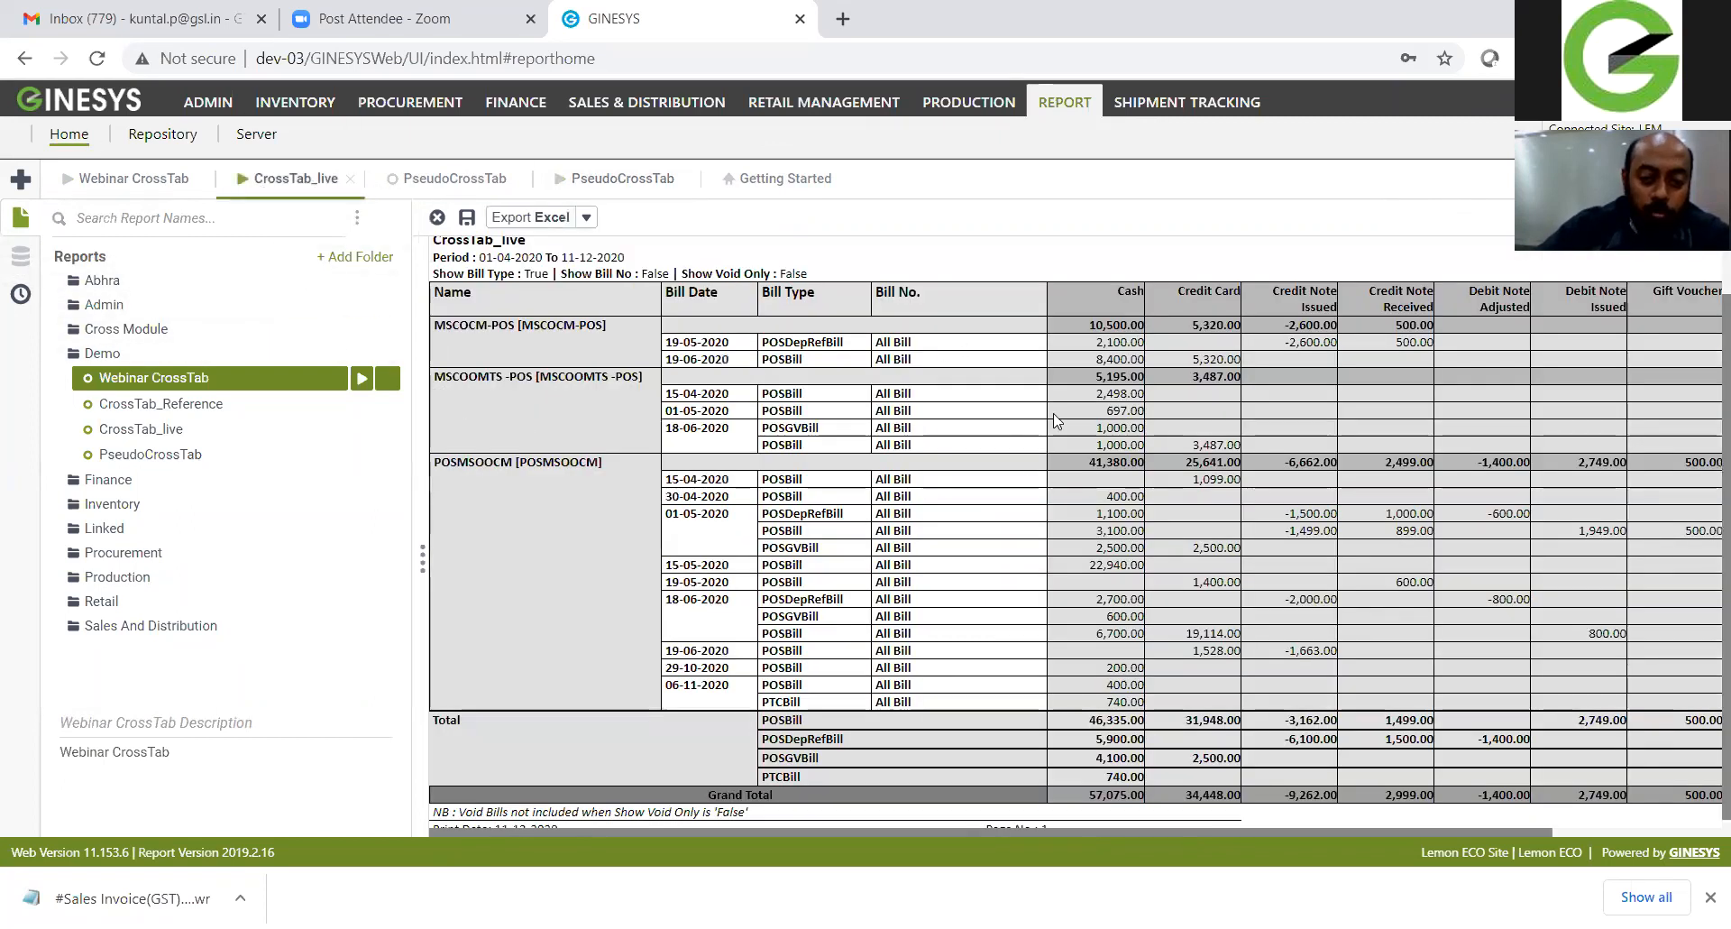
pyautogui.scroll(-1, 1226, 634)
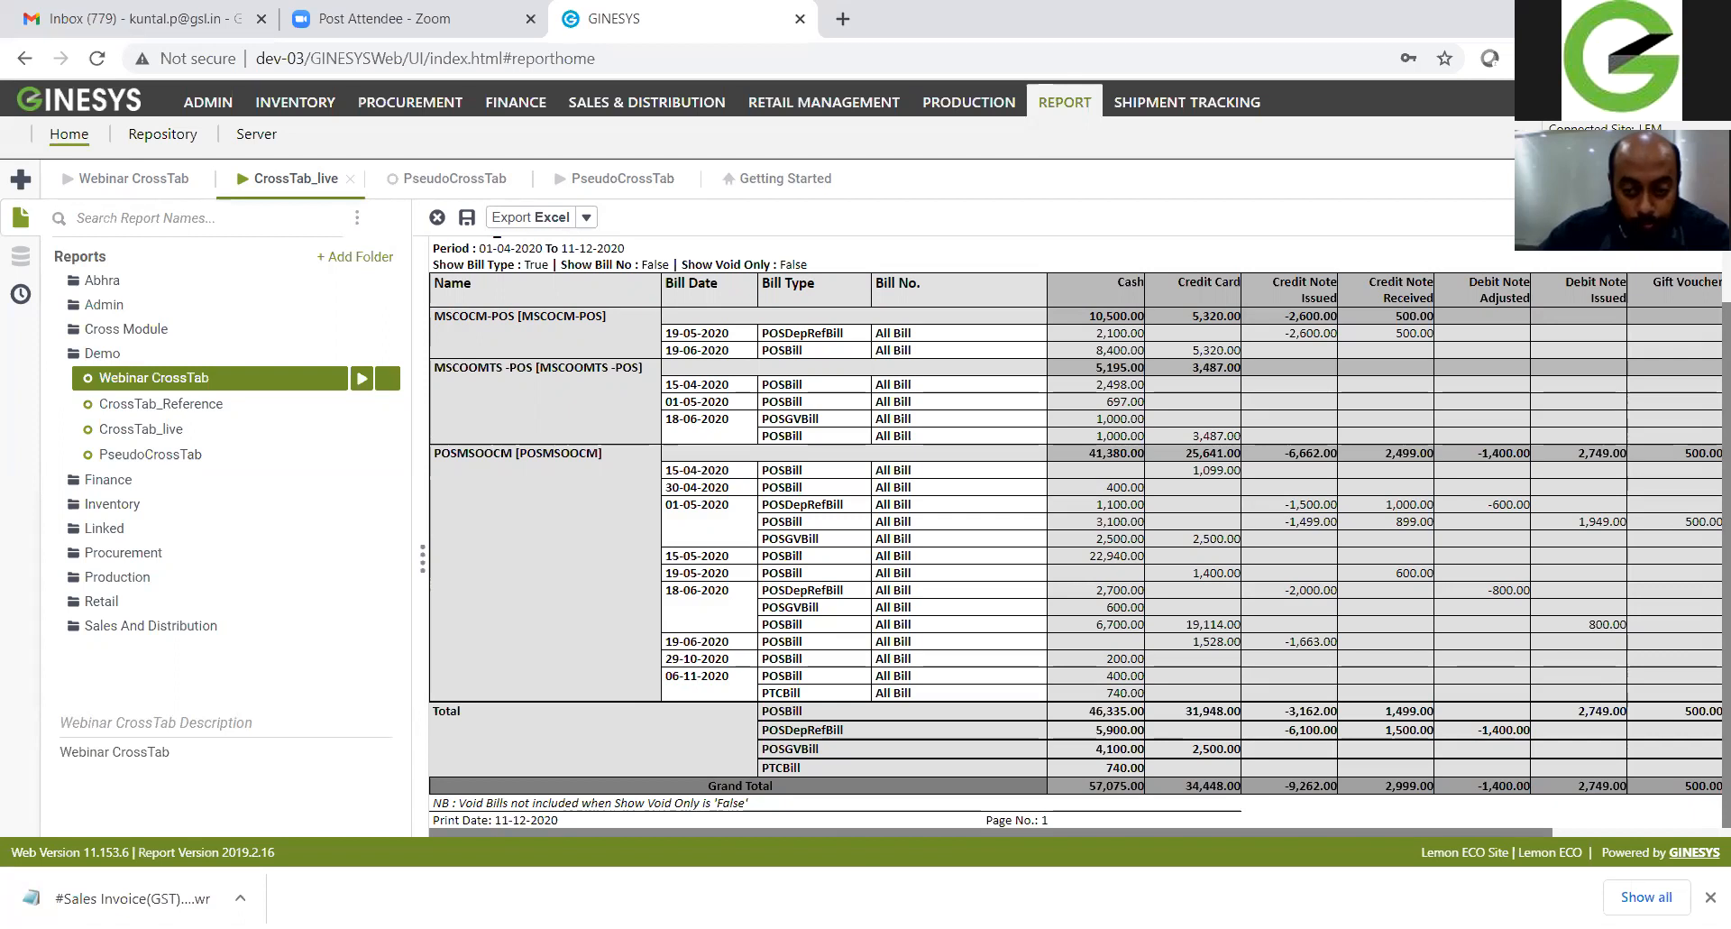
pyautogui.keyDown('shift'); pyautogui.click(895, 805); pyautogui.keyUp('shift')
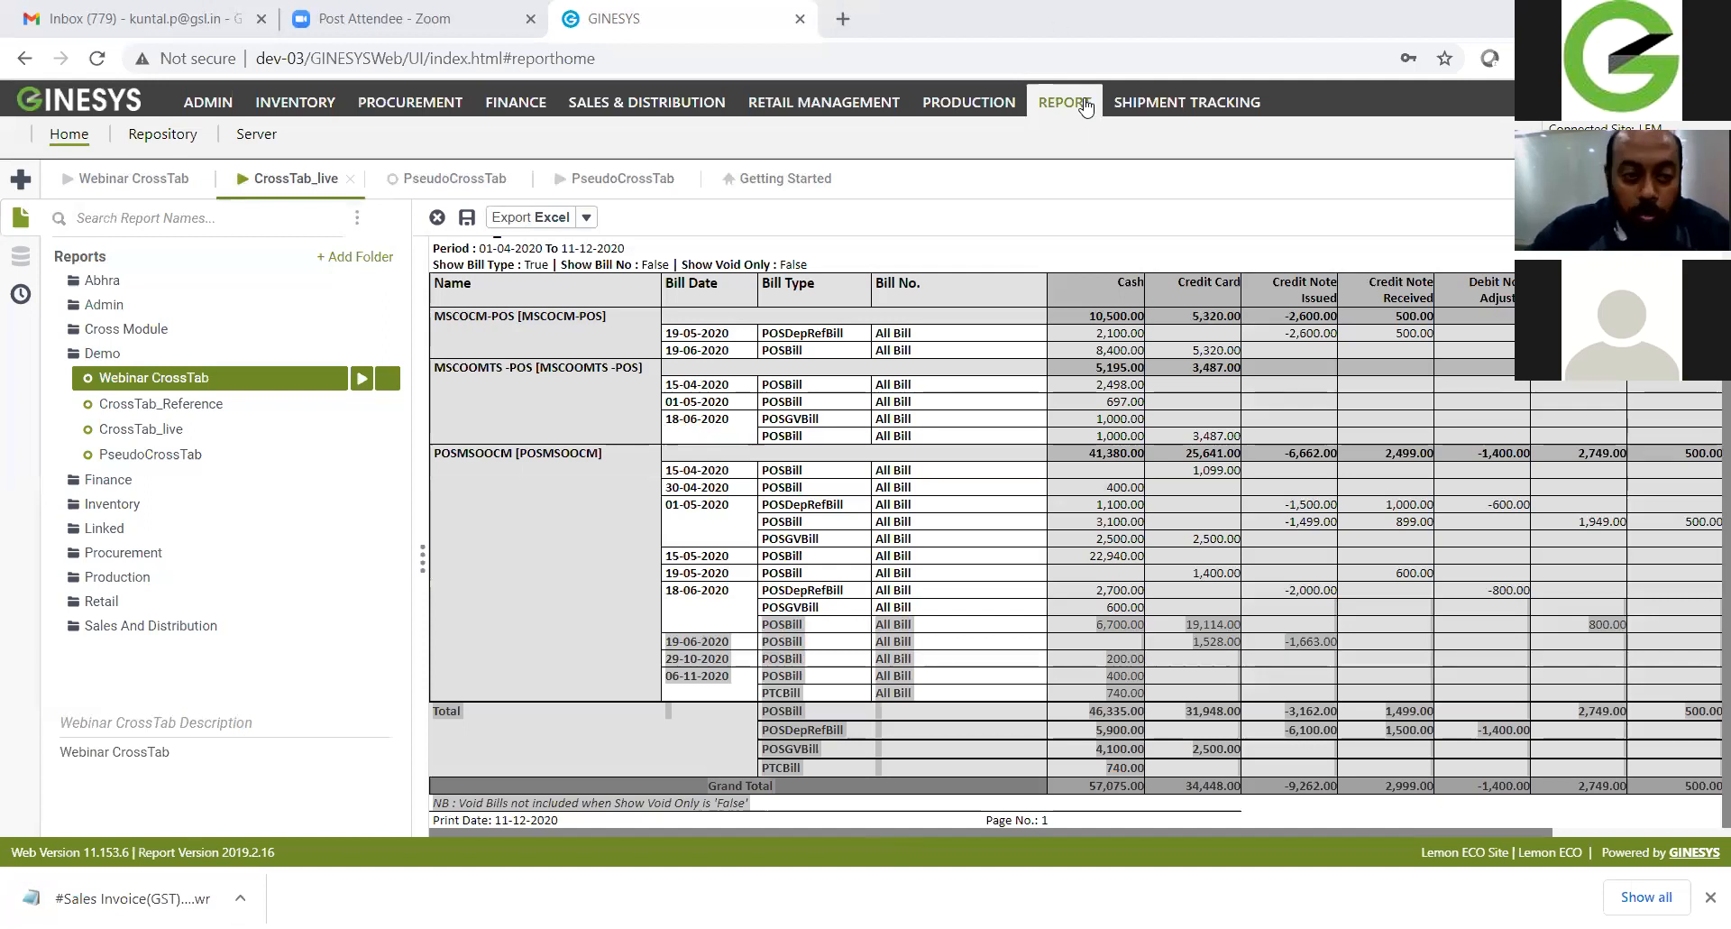
# Step: Open the Webinar CrossTab report for editing and bring up the data designer of its crosstab
pyautogui.click(455, 181)
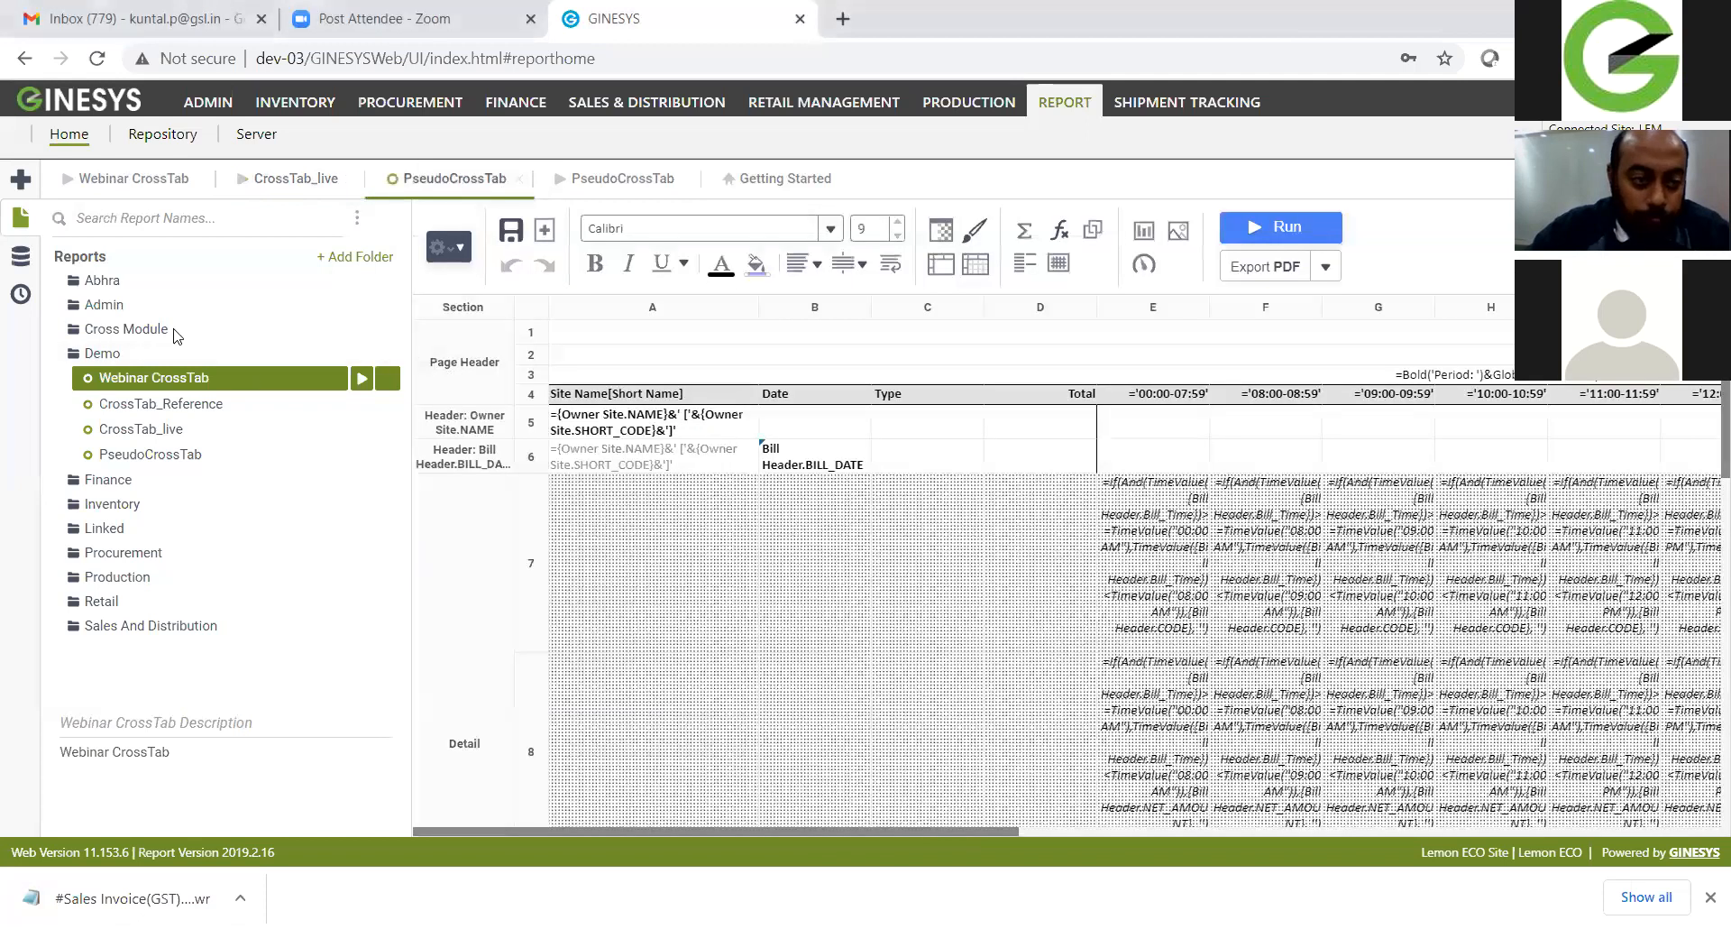
pyautogui.doubleClick(196, 379)
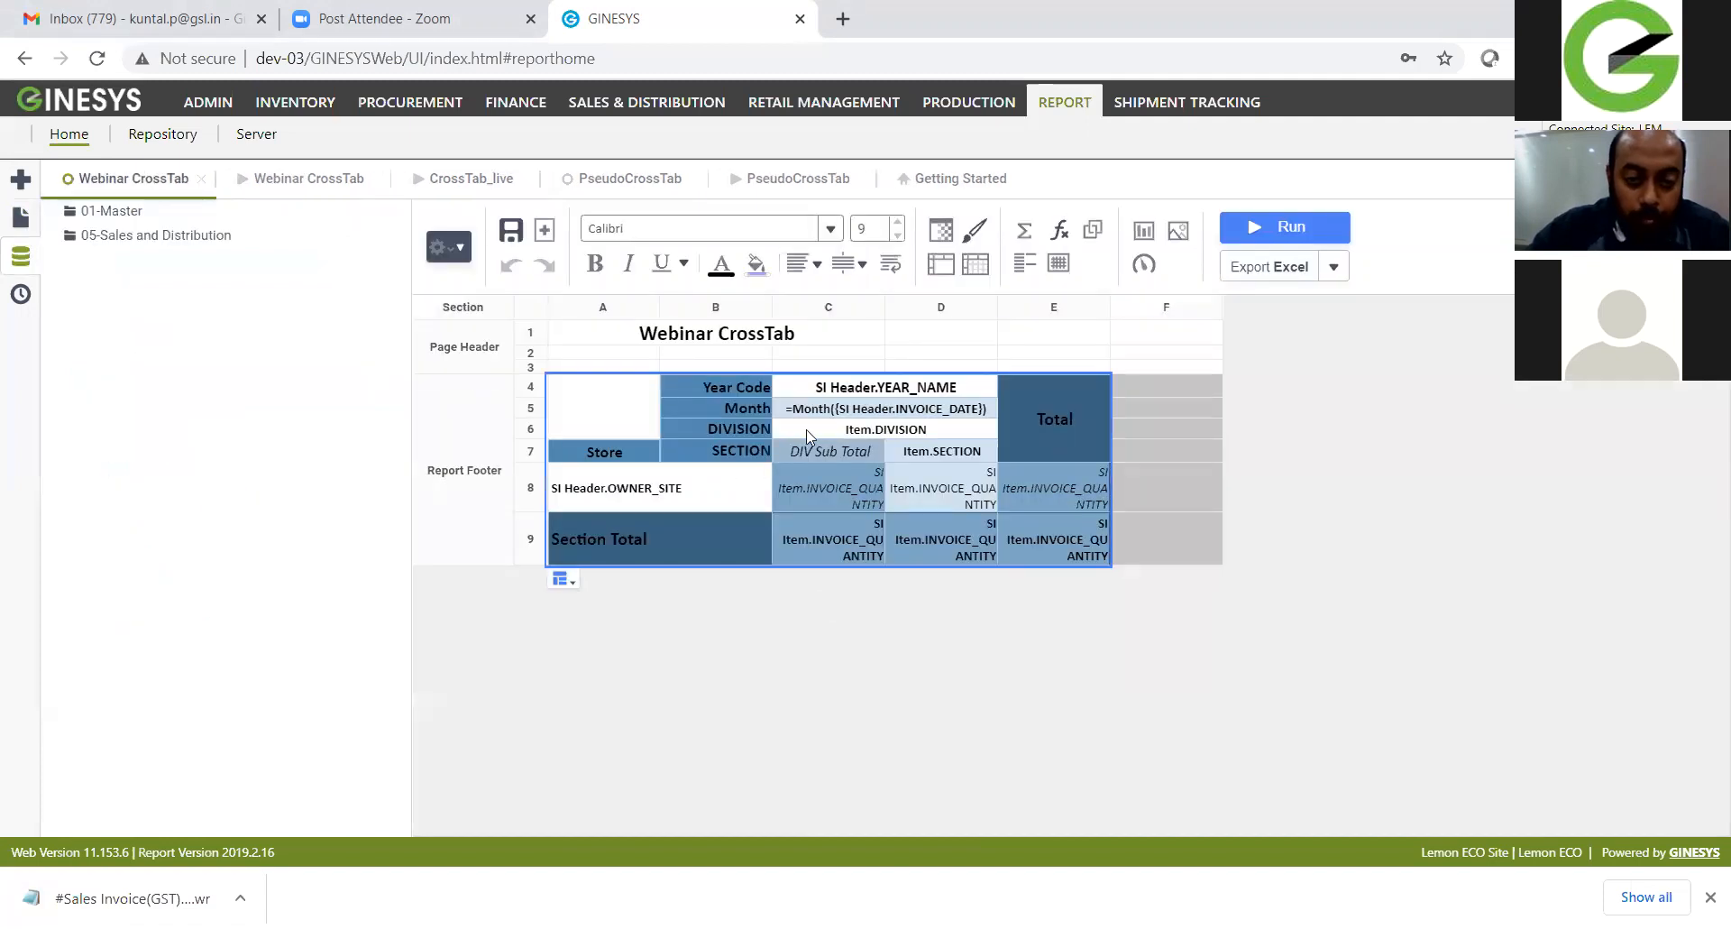
pyautogui.click(842, 489)
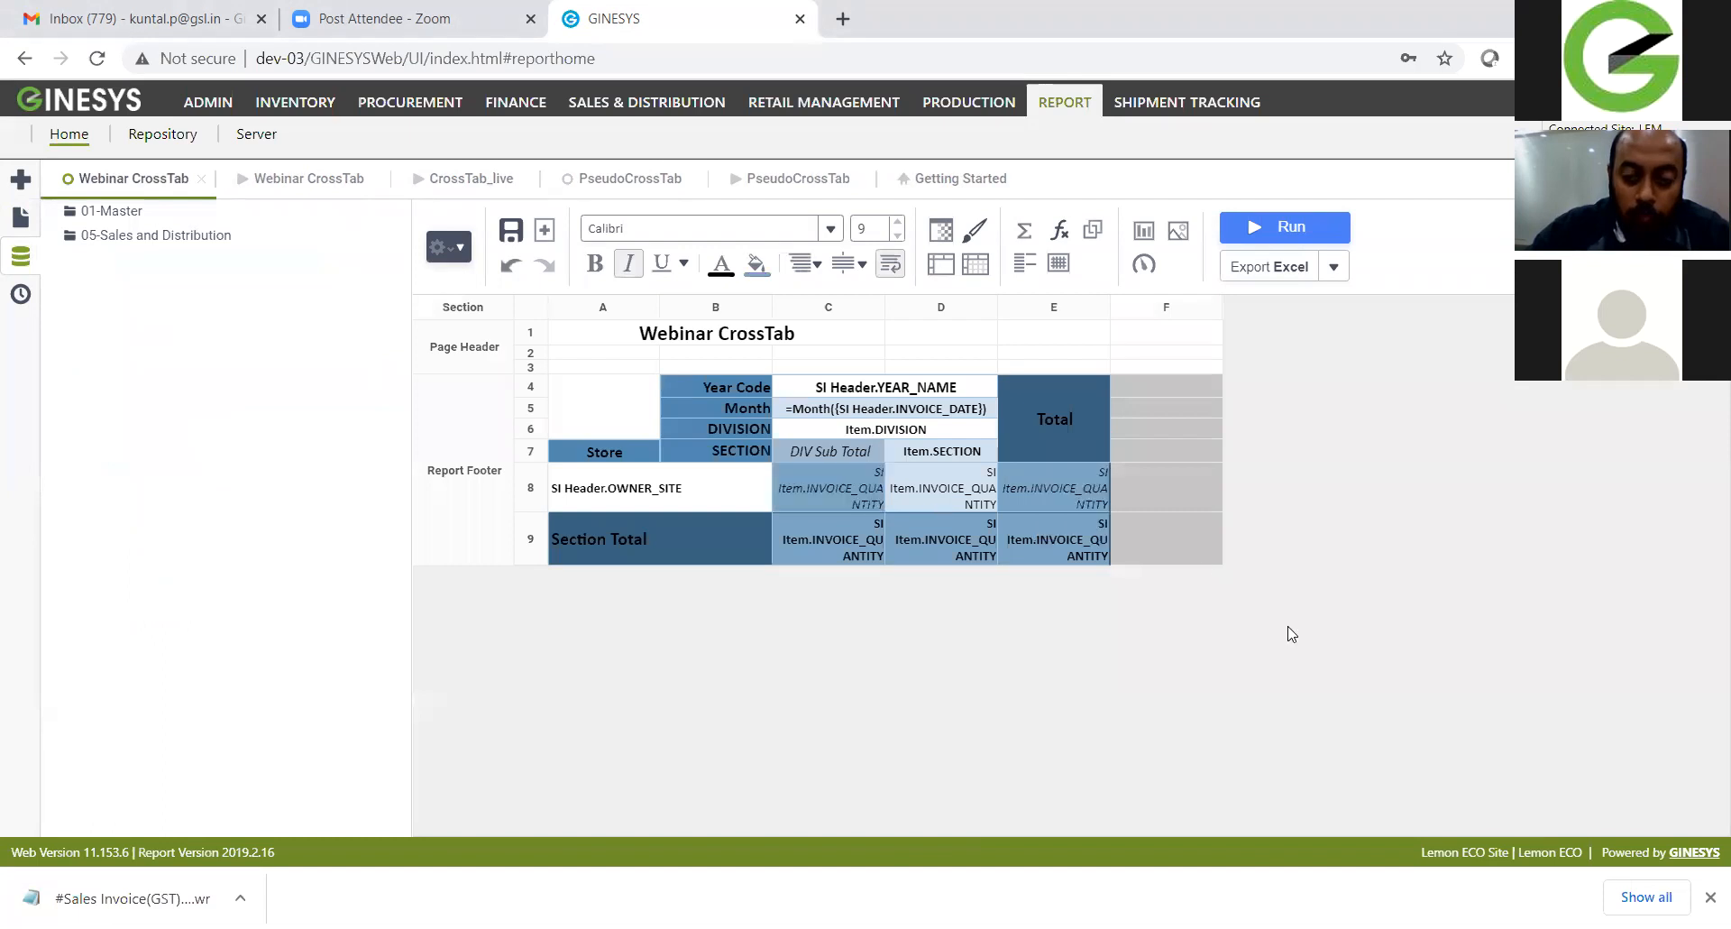
# Step: Change the tabulation data source formula to {SI Item.INVOICE_QUANTITY}*{SI Item.INVOICE_RATE}
pyautogui.click(1395, 498)
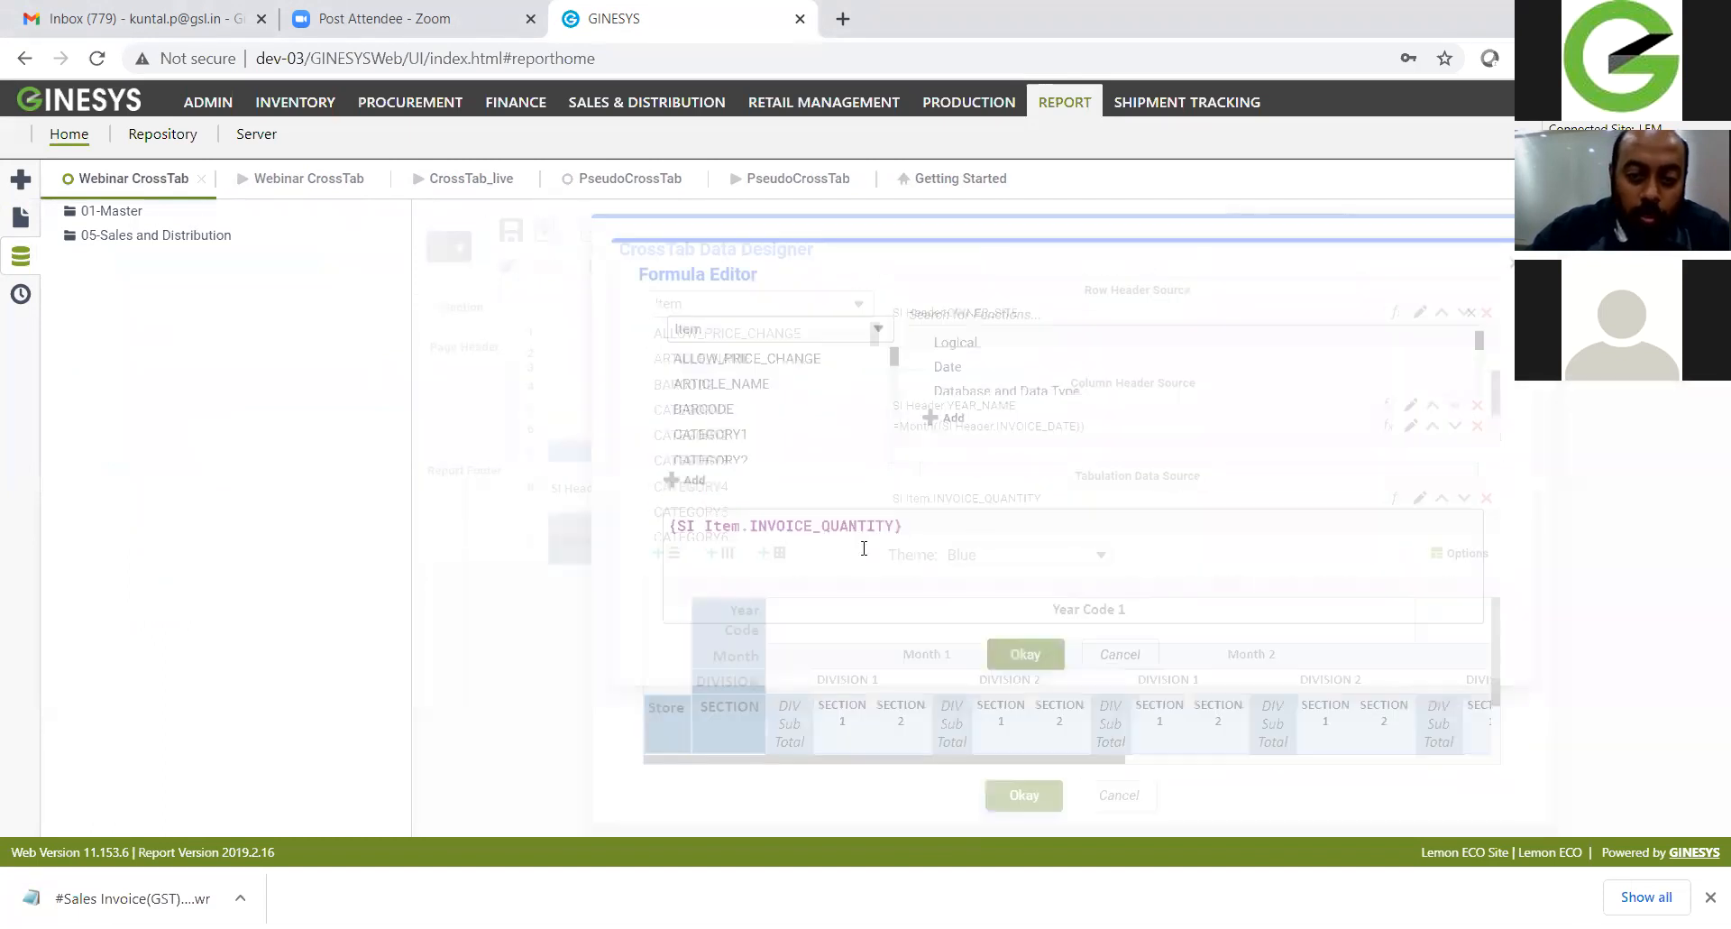
pyautogui.write('+')
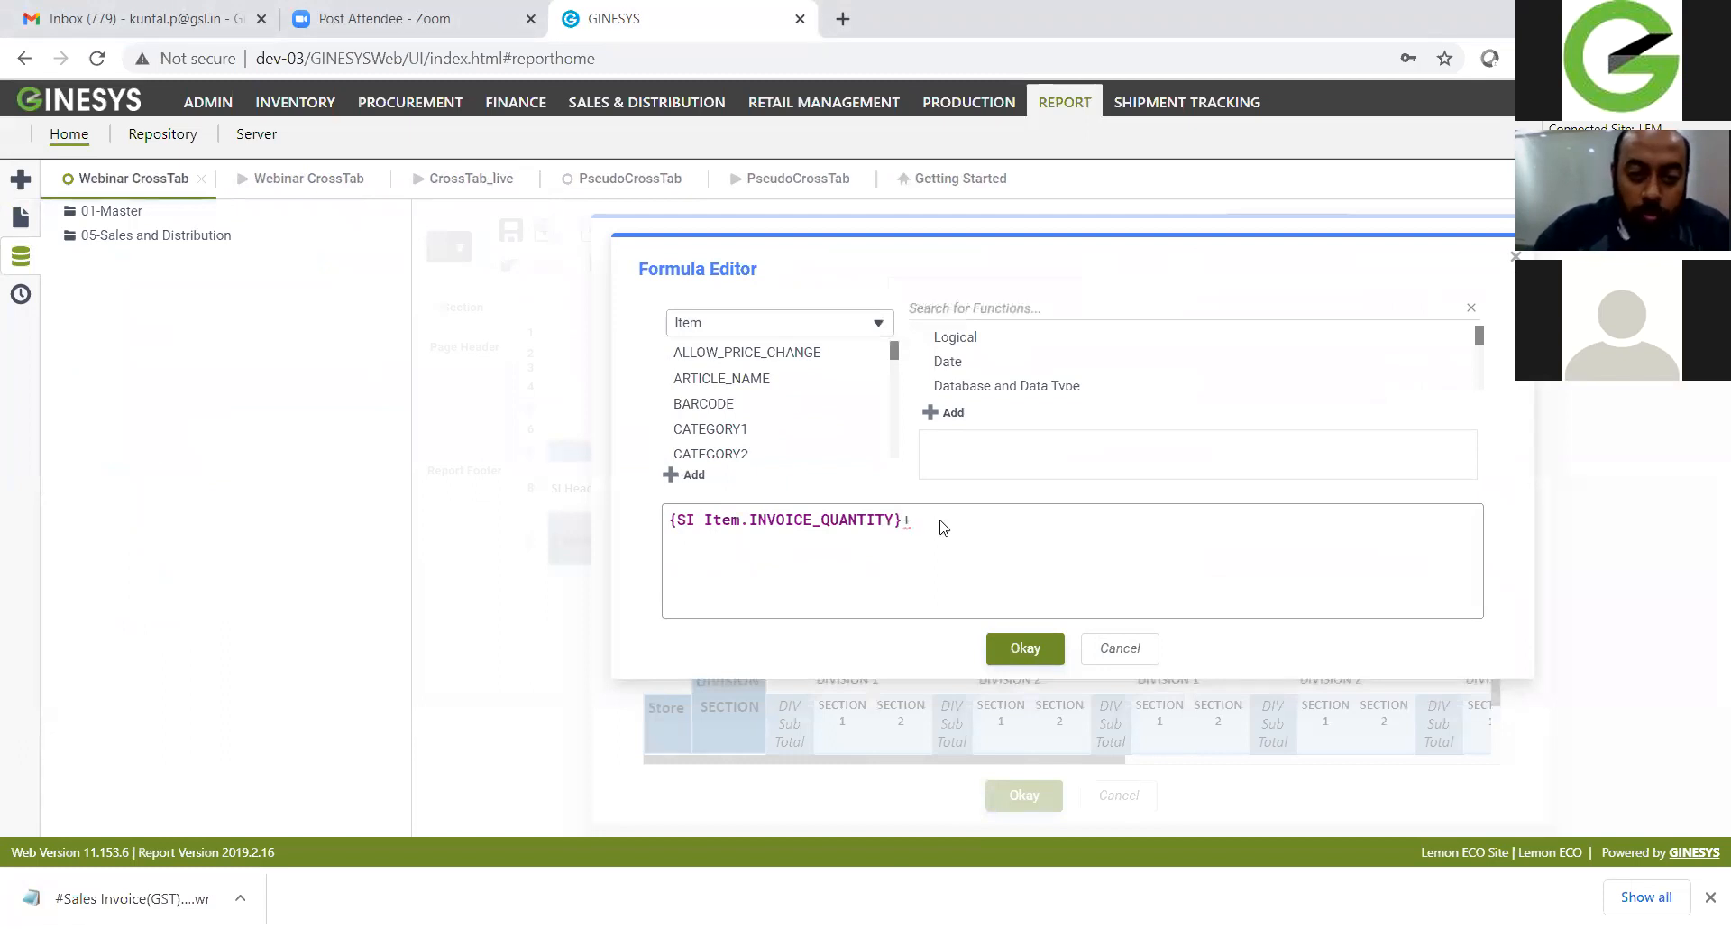
pyautogui.click(783, 324)
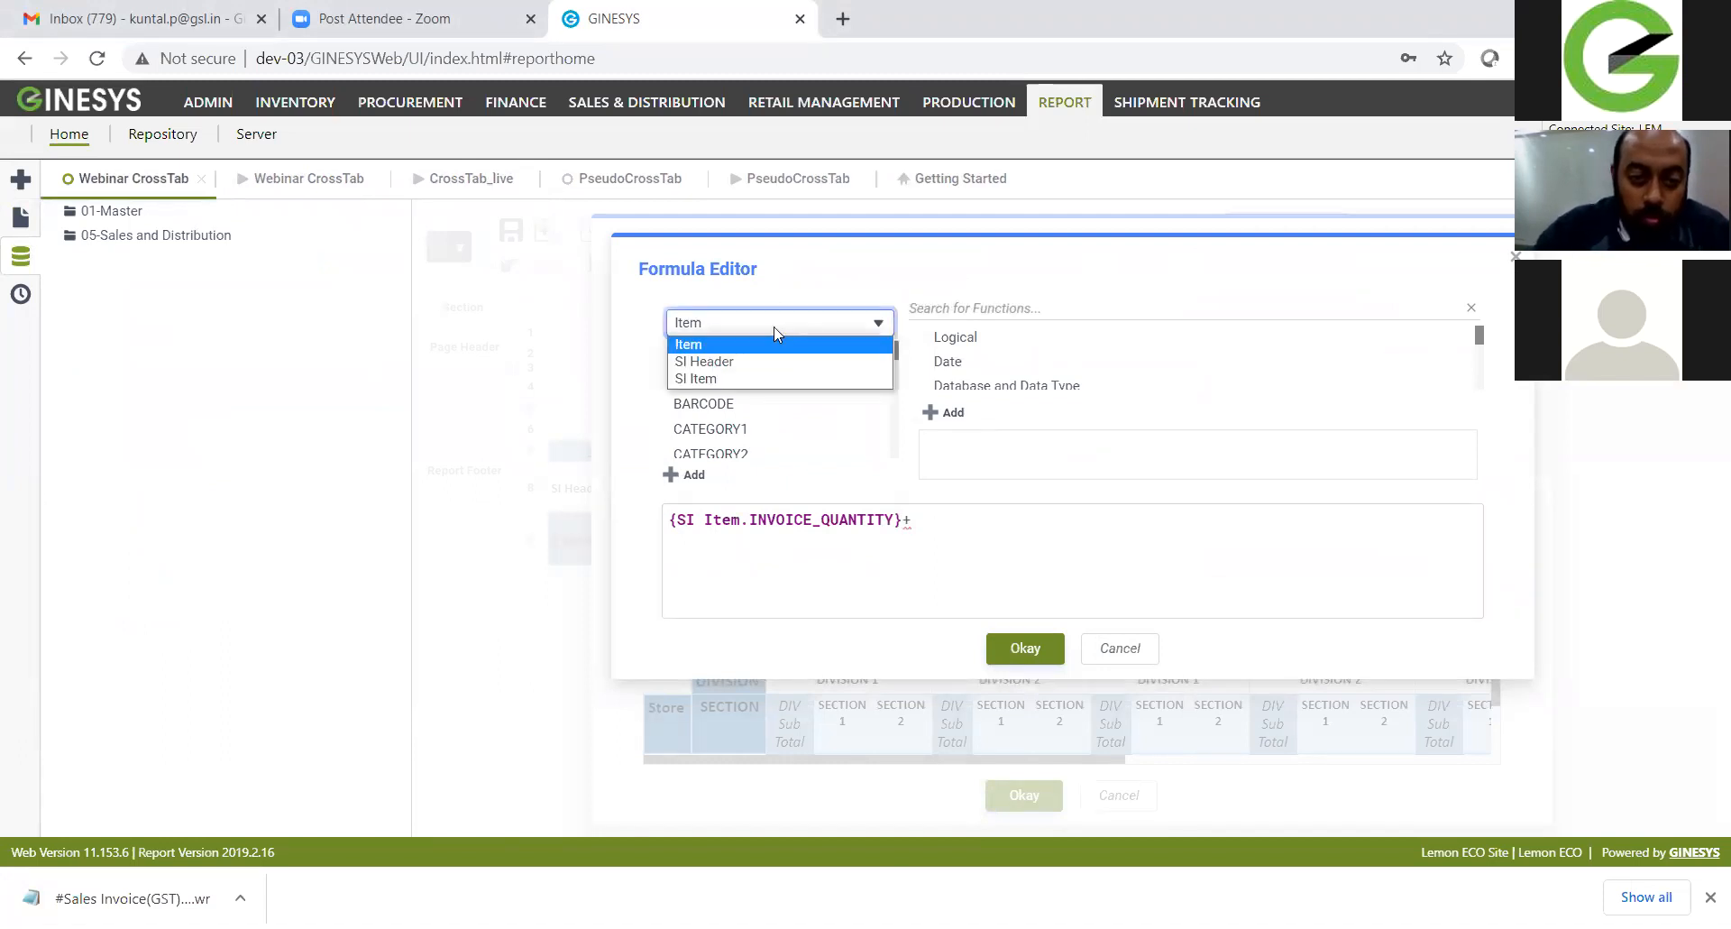
pyautogui.click(764, 378)
pyautogui.scroll(-5, 760, 410)
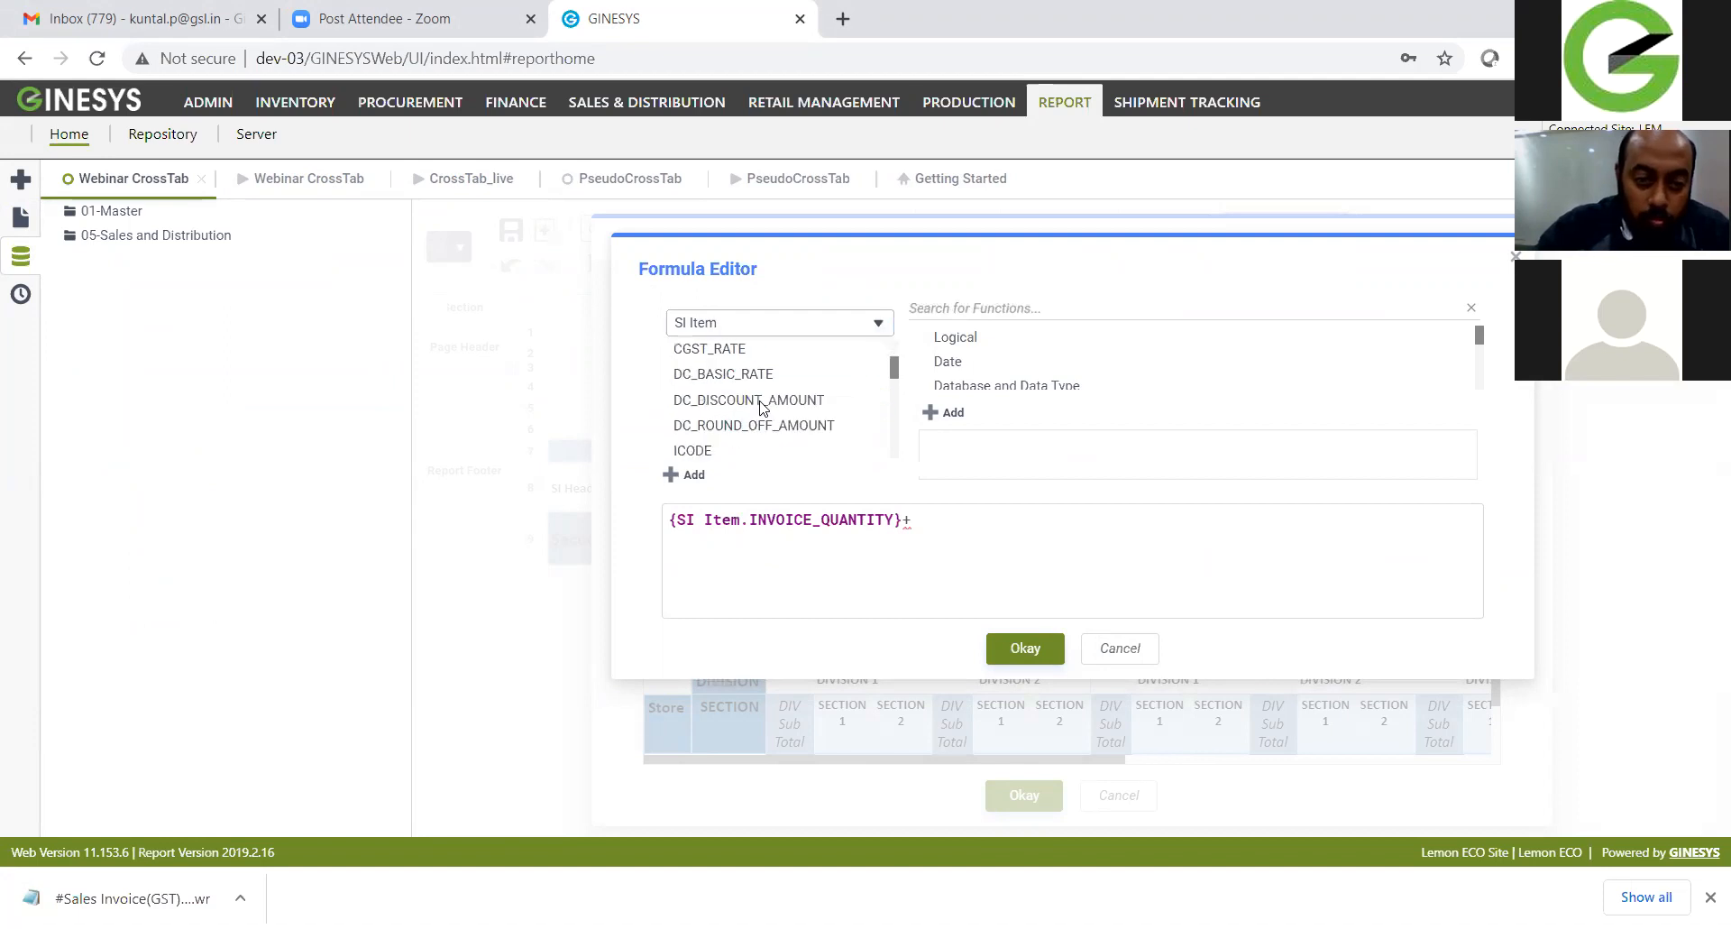
pyautogui.click(746, 431)
pyautogui.click(900, 519)
pyautogui.press('BackSpace')
pyautogui.write('*')
pyautogui.doubleClick(758, 434)
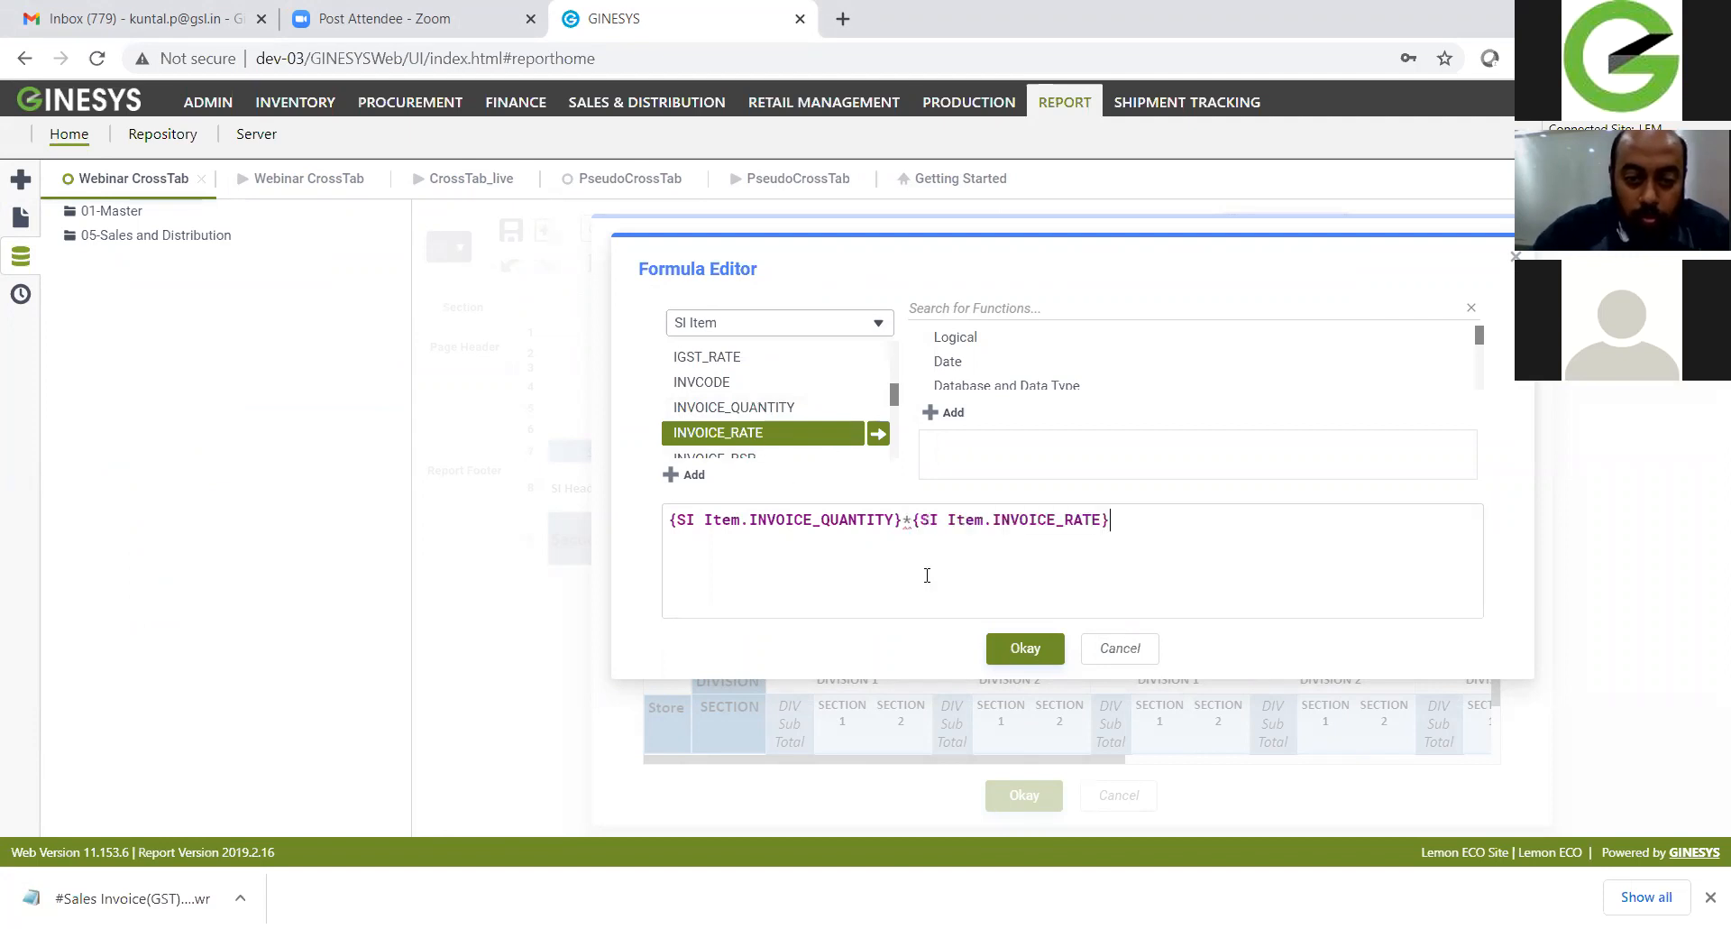
pyautogui.click(1025, 648)
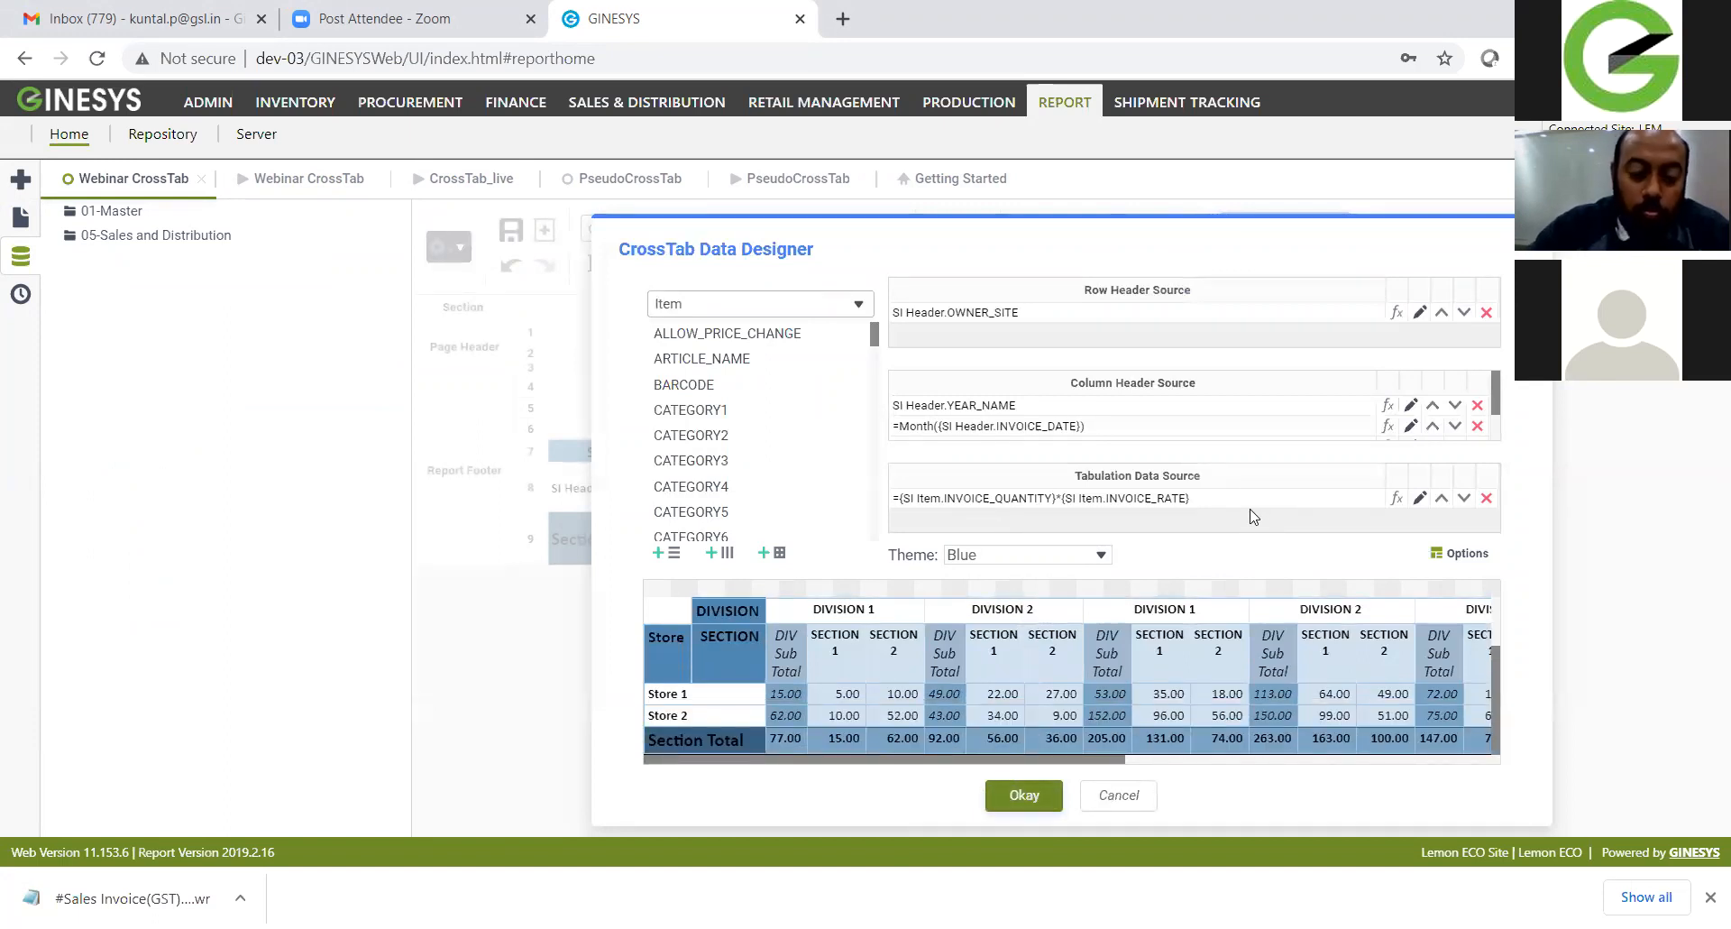
# Step: Apply the crosstab changes, run the Webinar CrossTab report and check its output by store and section
pyautogui.press('Return')
pyautogui.click(1293, 229)
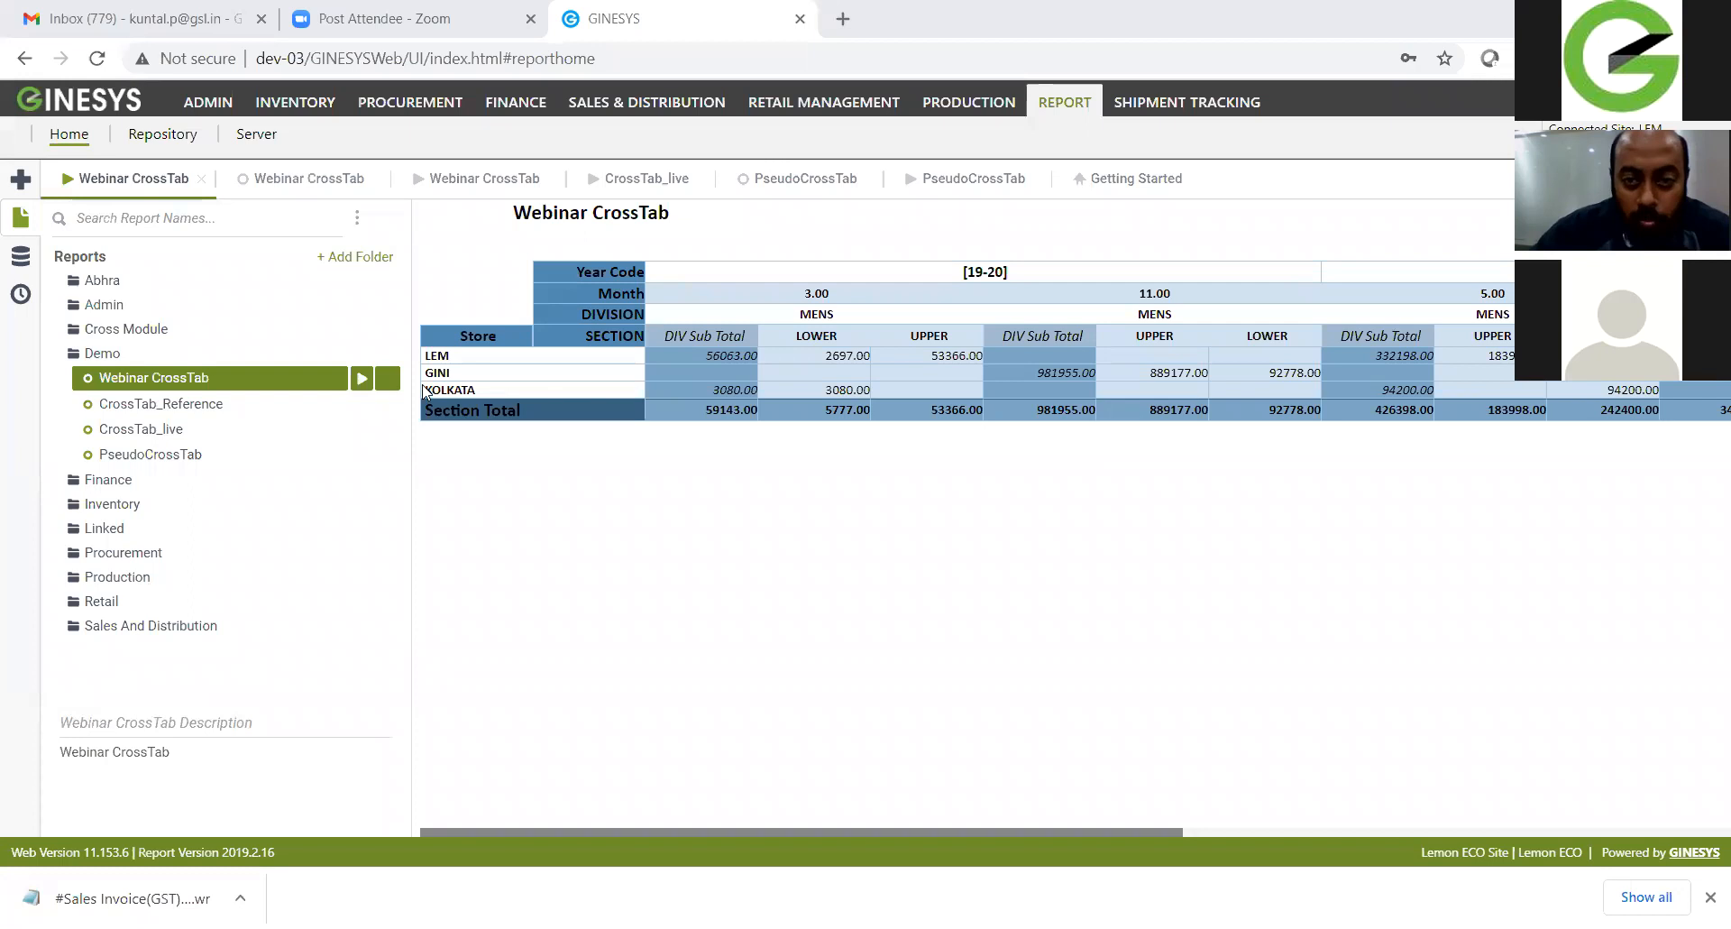
pyautogui.doubleClick(577, 328)
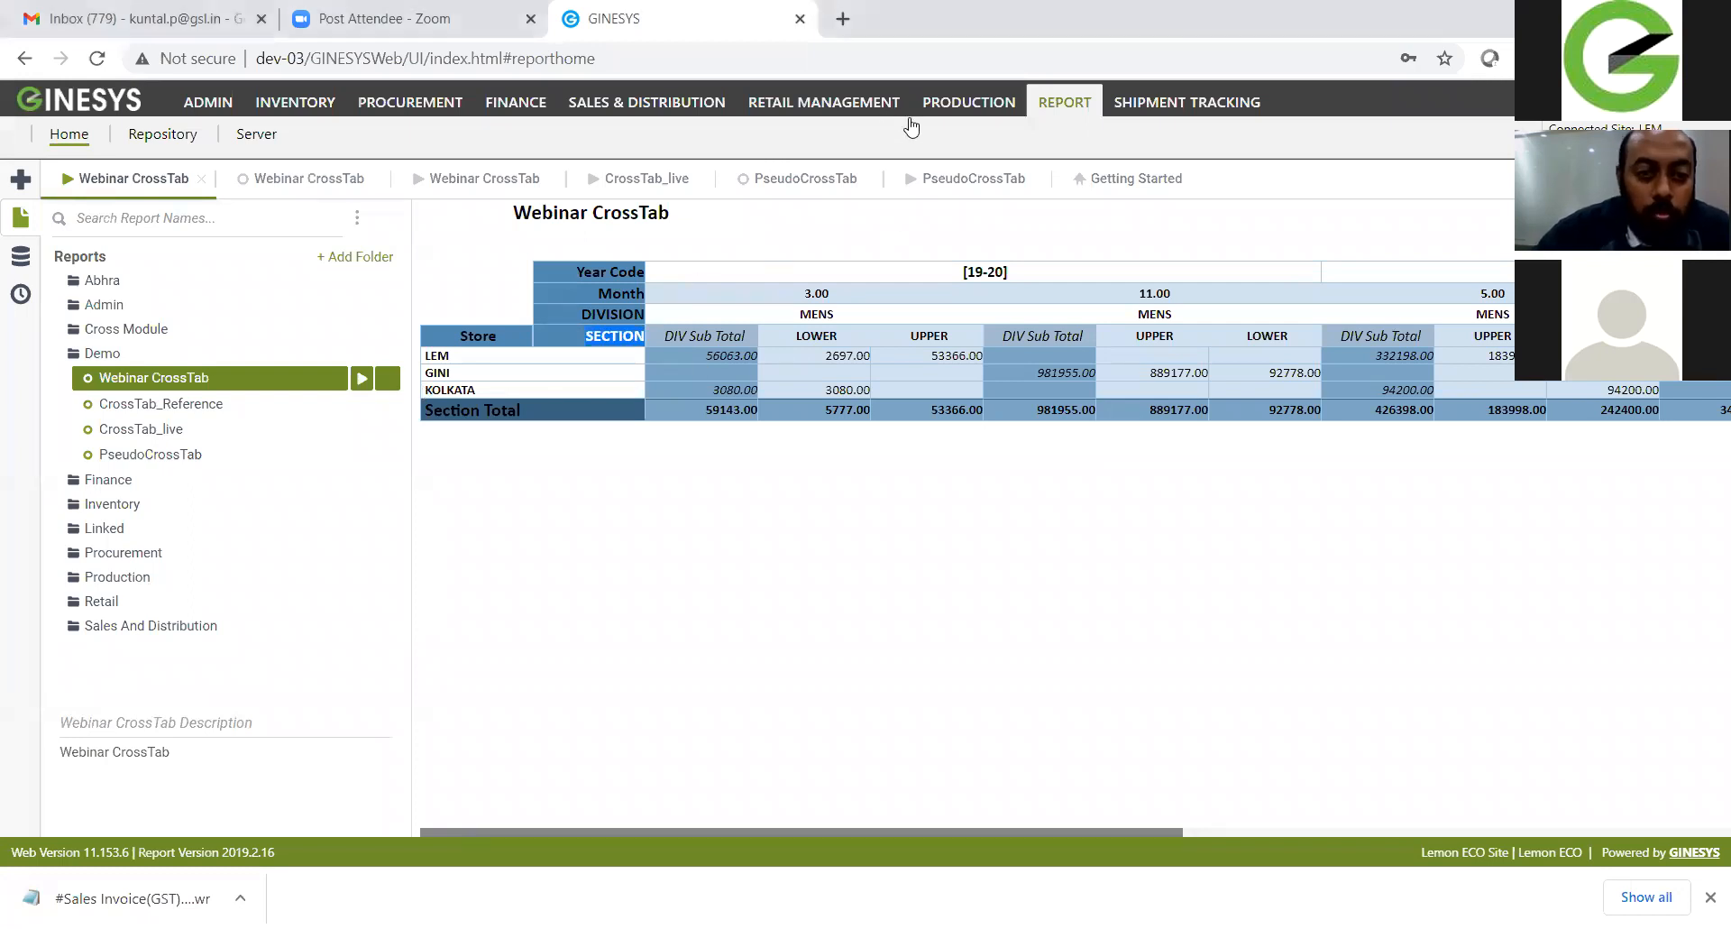
# Step: Reopen the crosstab's data designer in the Webinar CrossTab report and add SI Item.ITEM_NET_AMOUNT as a second tabulation data source
pyautogui.click(308, 179)
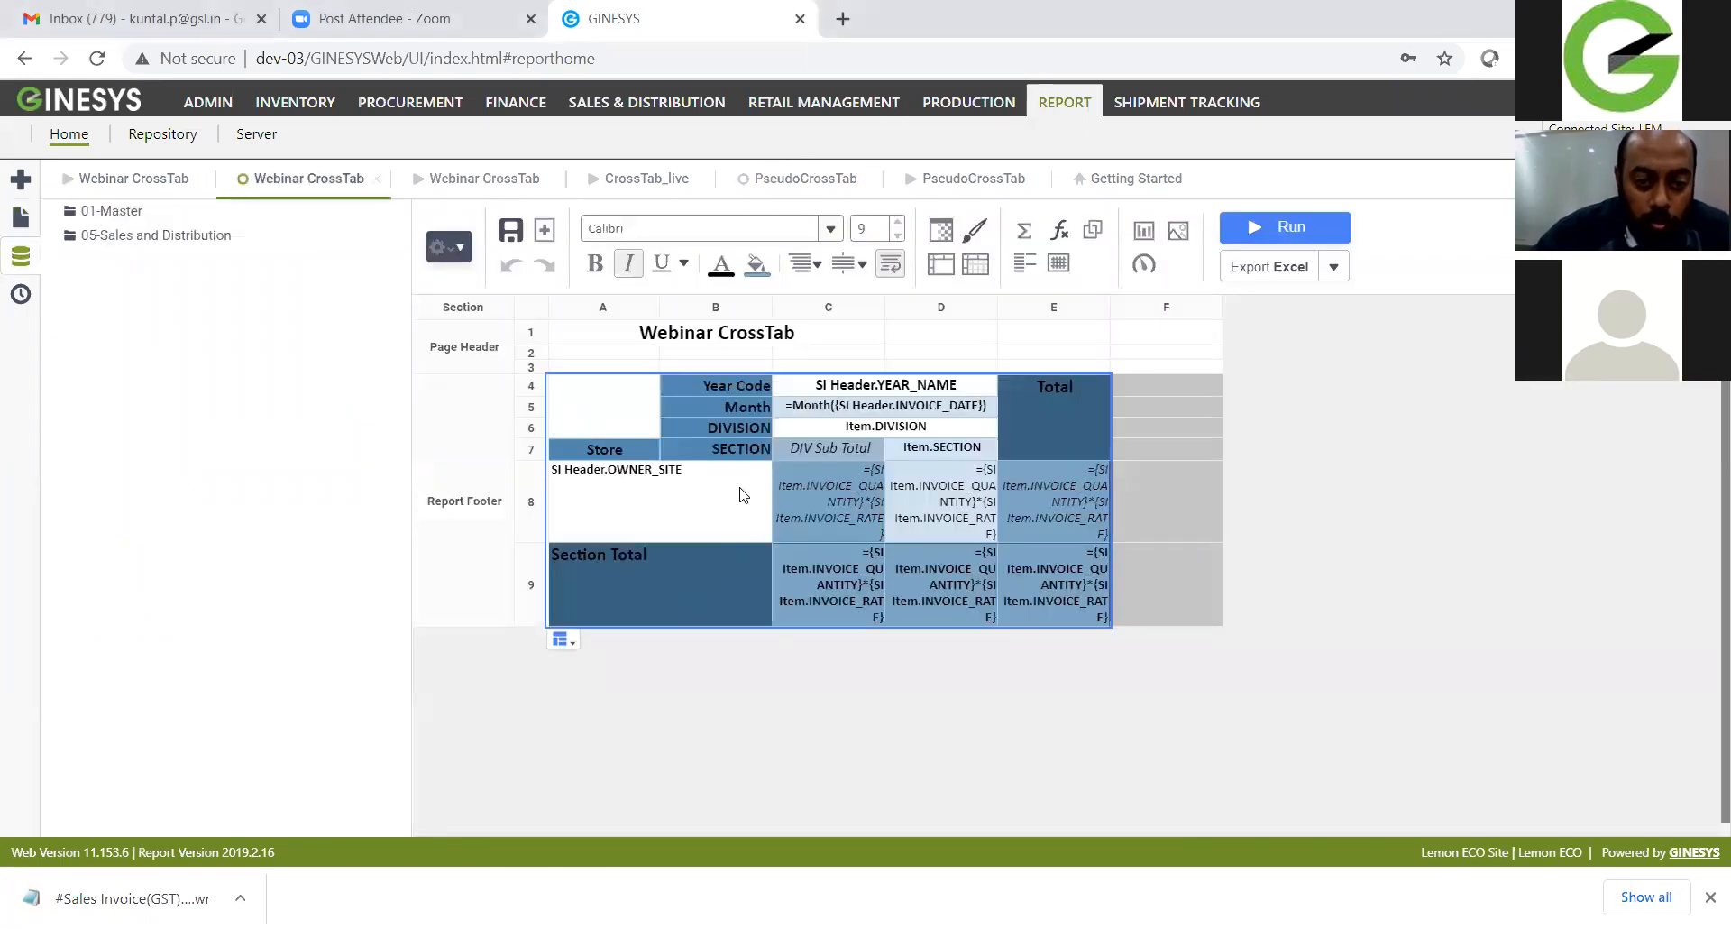
pyautogui.doubleClick(1095, 460)
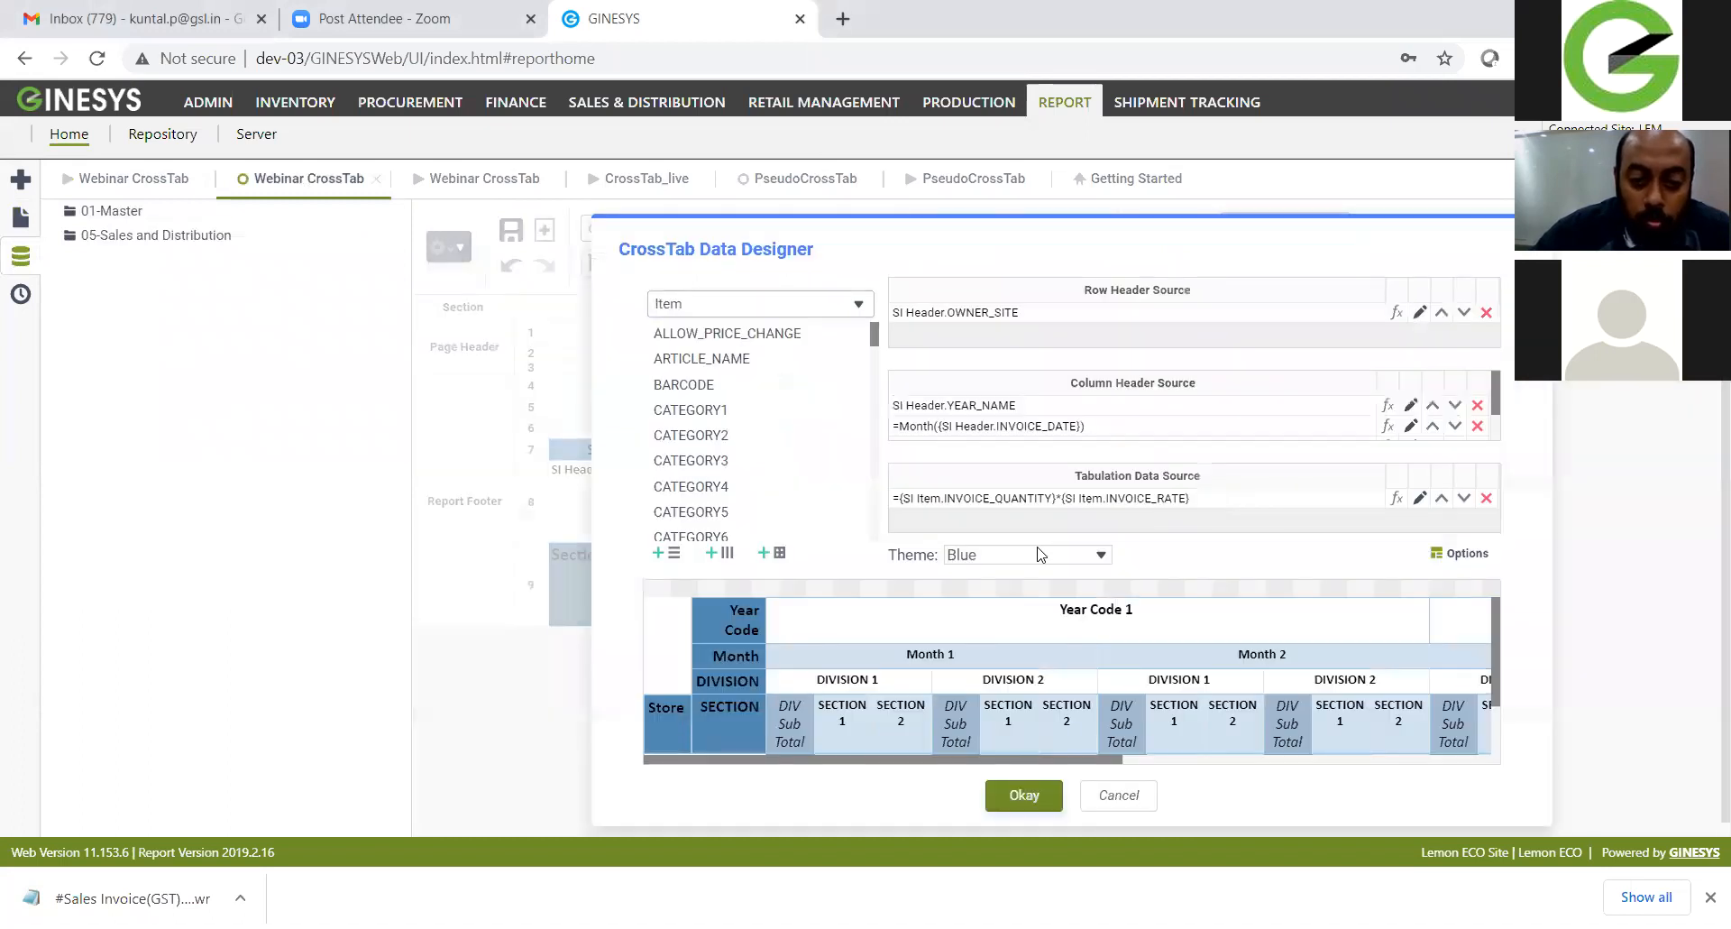
pyautogui.click(696, 410)
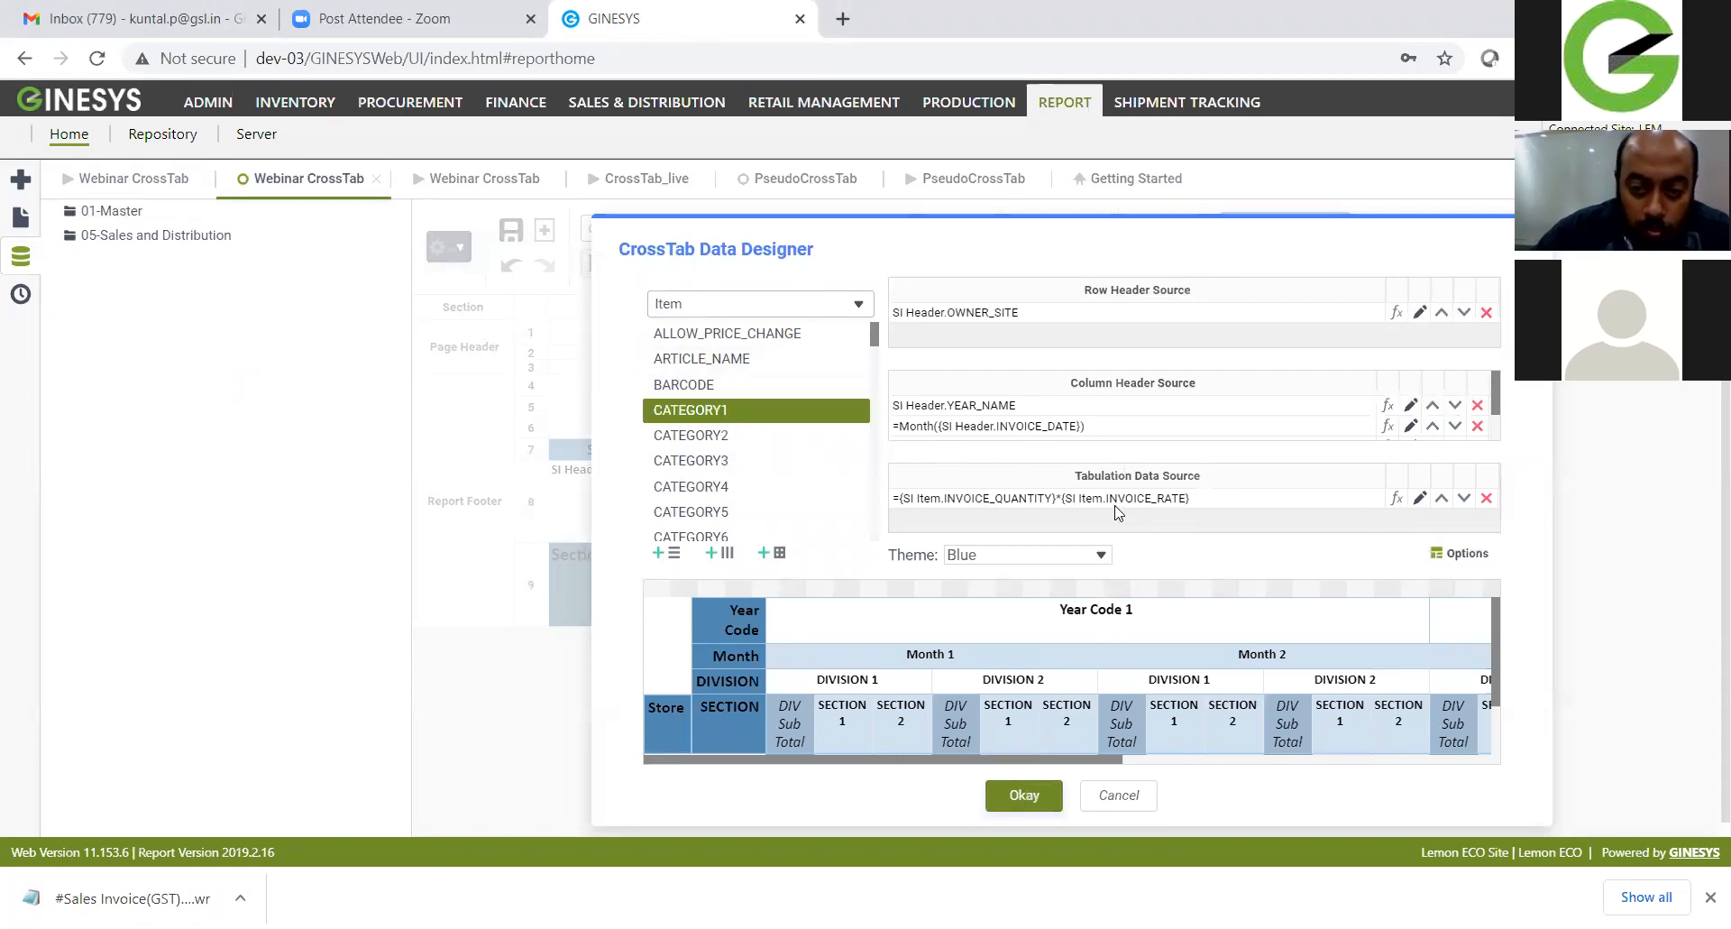
pyautogui.click(767, 303)
pyautogui.press('Return')
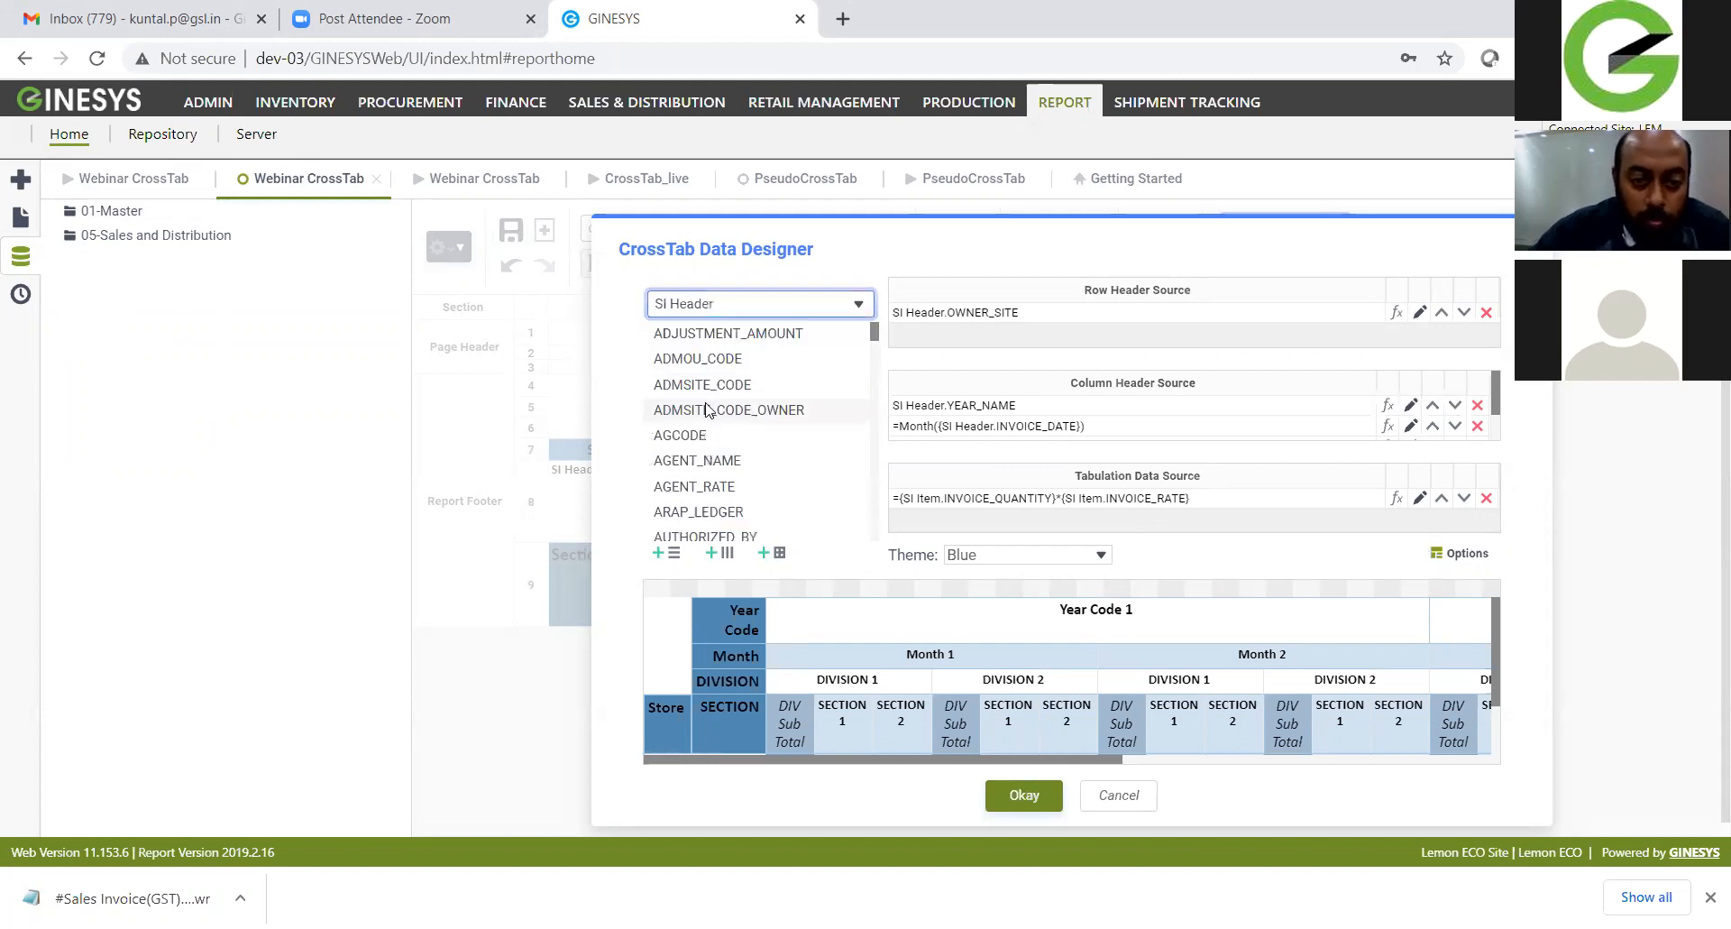
pyautogui.press('Down')
pyautogui.click(734, 462)
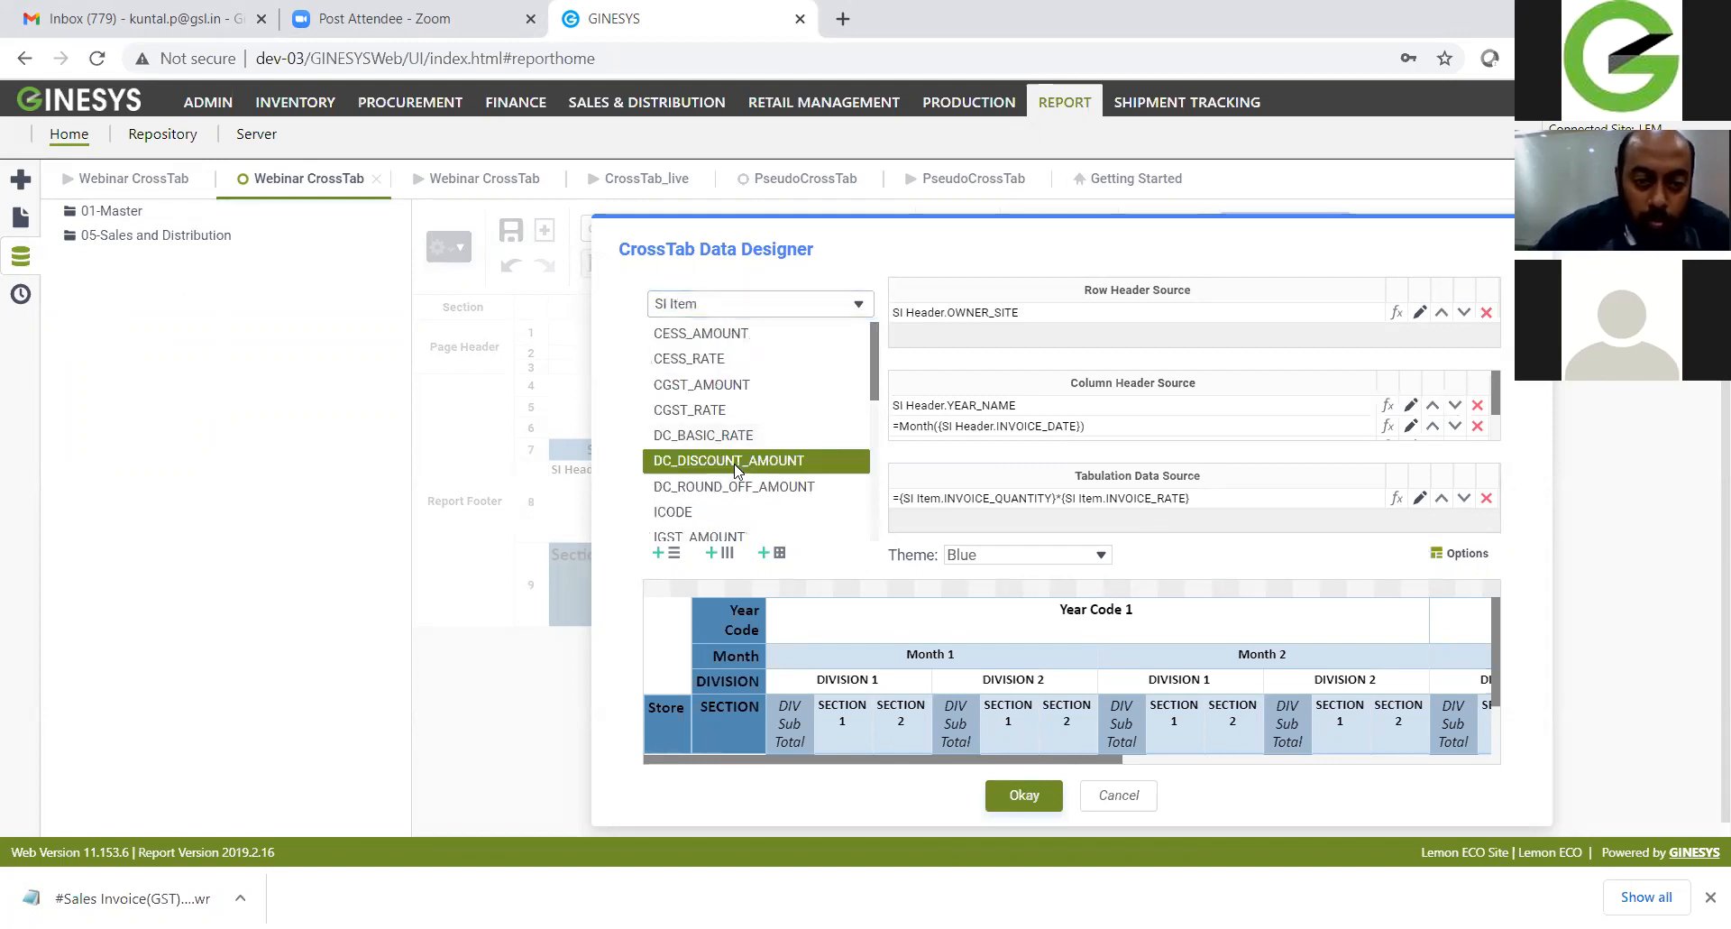
pyautogui.scroll(-3, 734, 462)
pyautogui.click(751, 402)
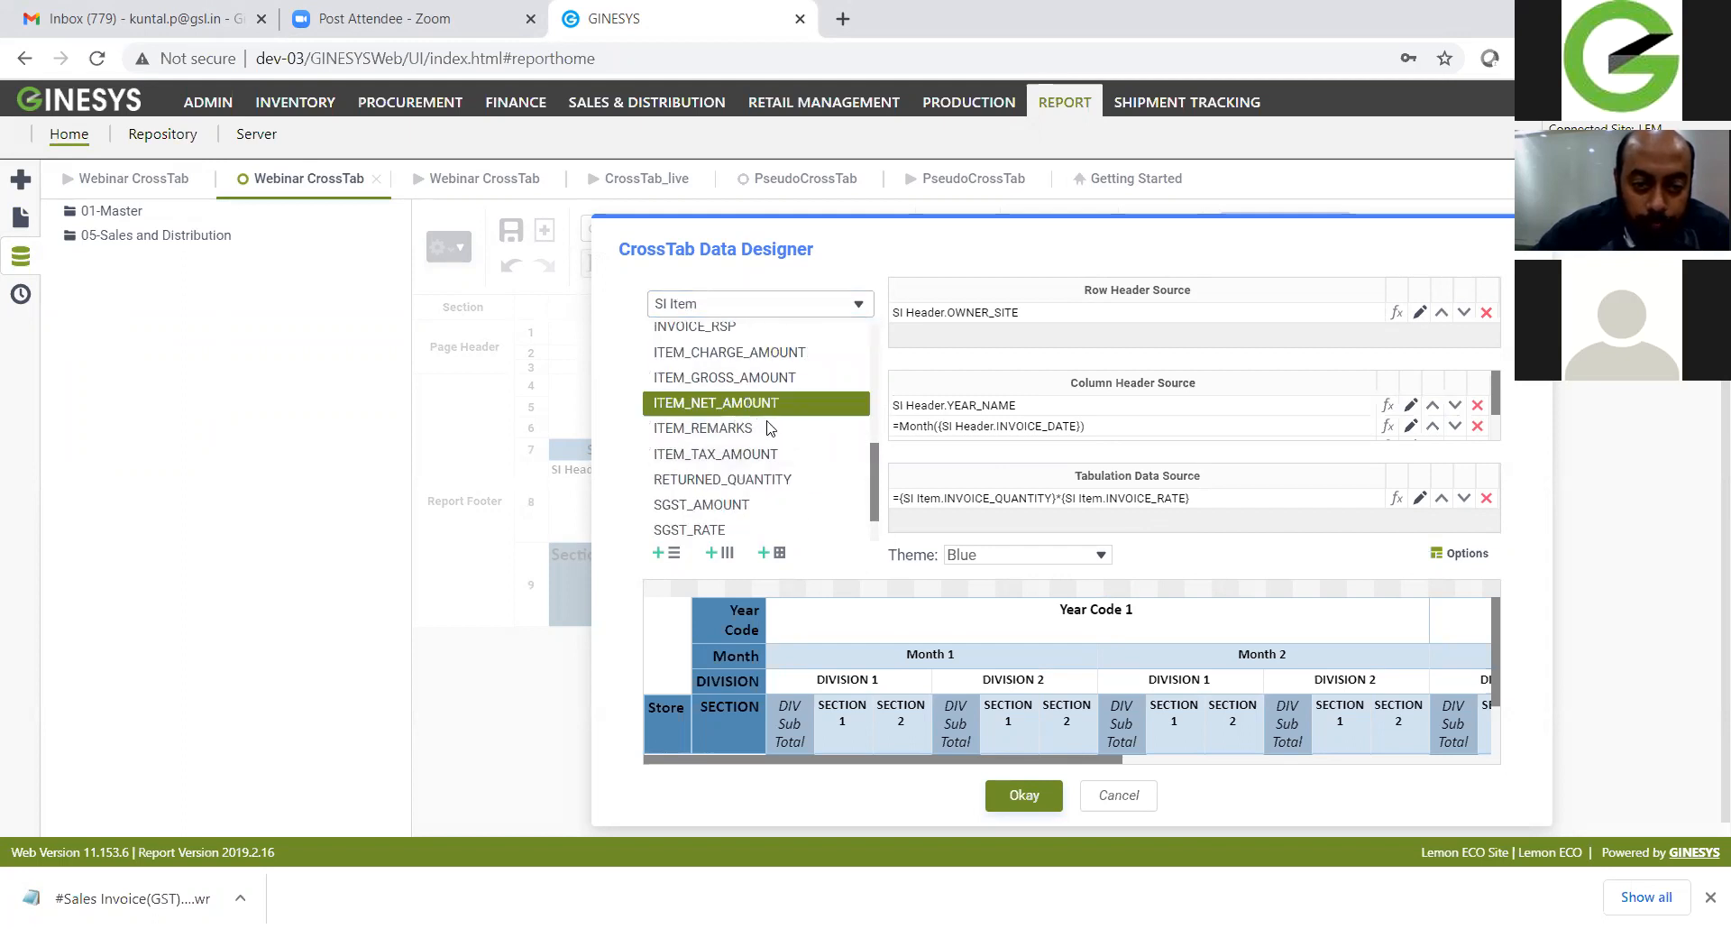
pyautogui.moveTo(753, 407); pyautogui.dragTo(1019, 528)
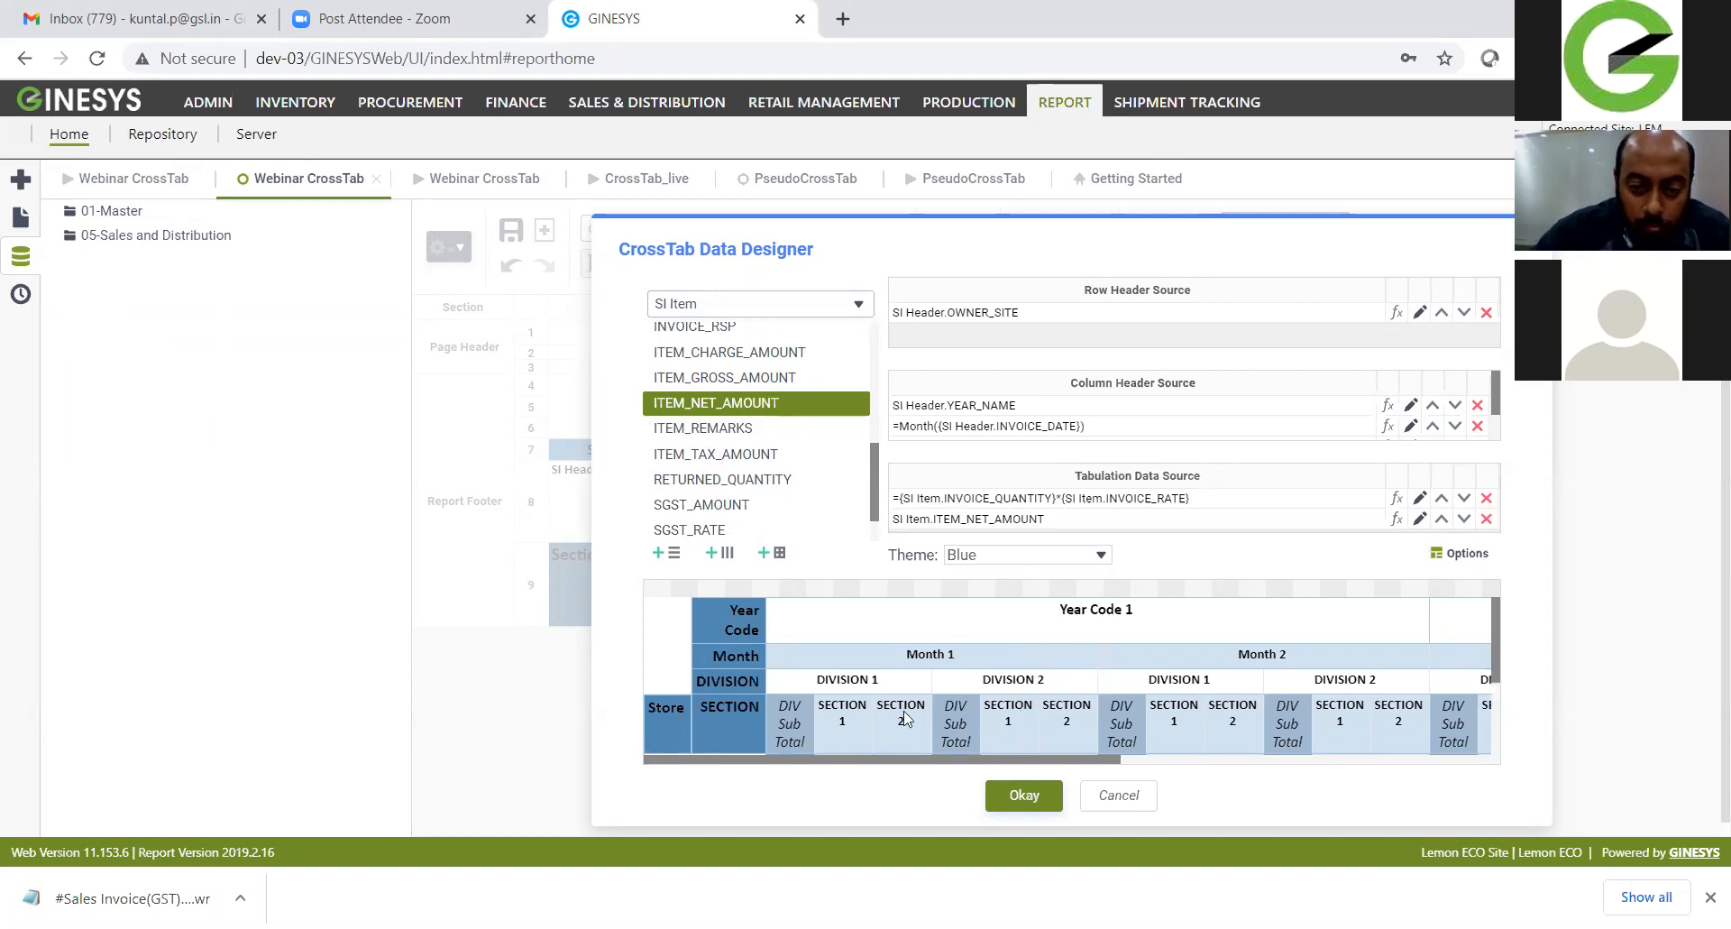
# Step: Label the ITEM_NET_AMOUNT tabulation "Net Amount", keeping the Sum method and Aggregate value
pyautogui.scroll(-4, 908, 705)
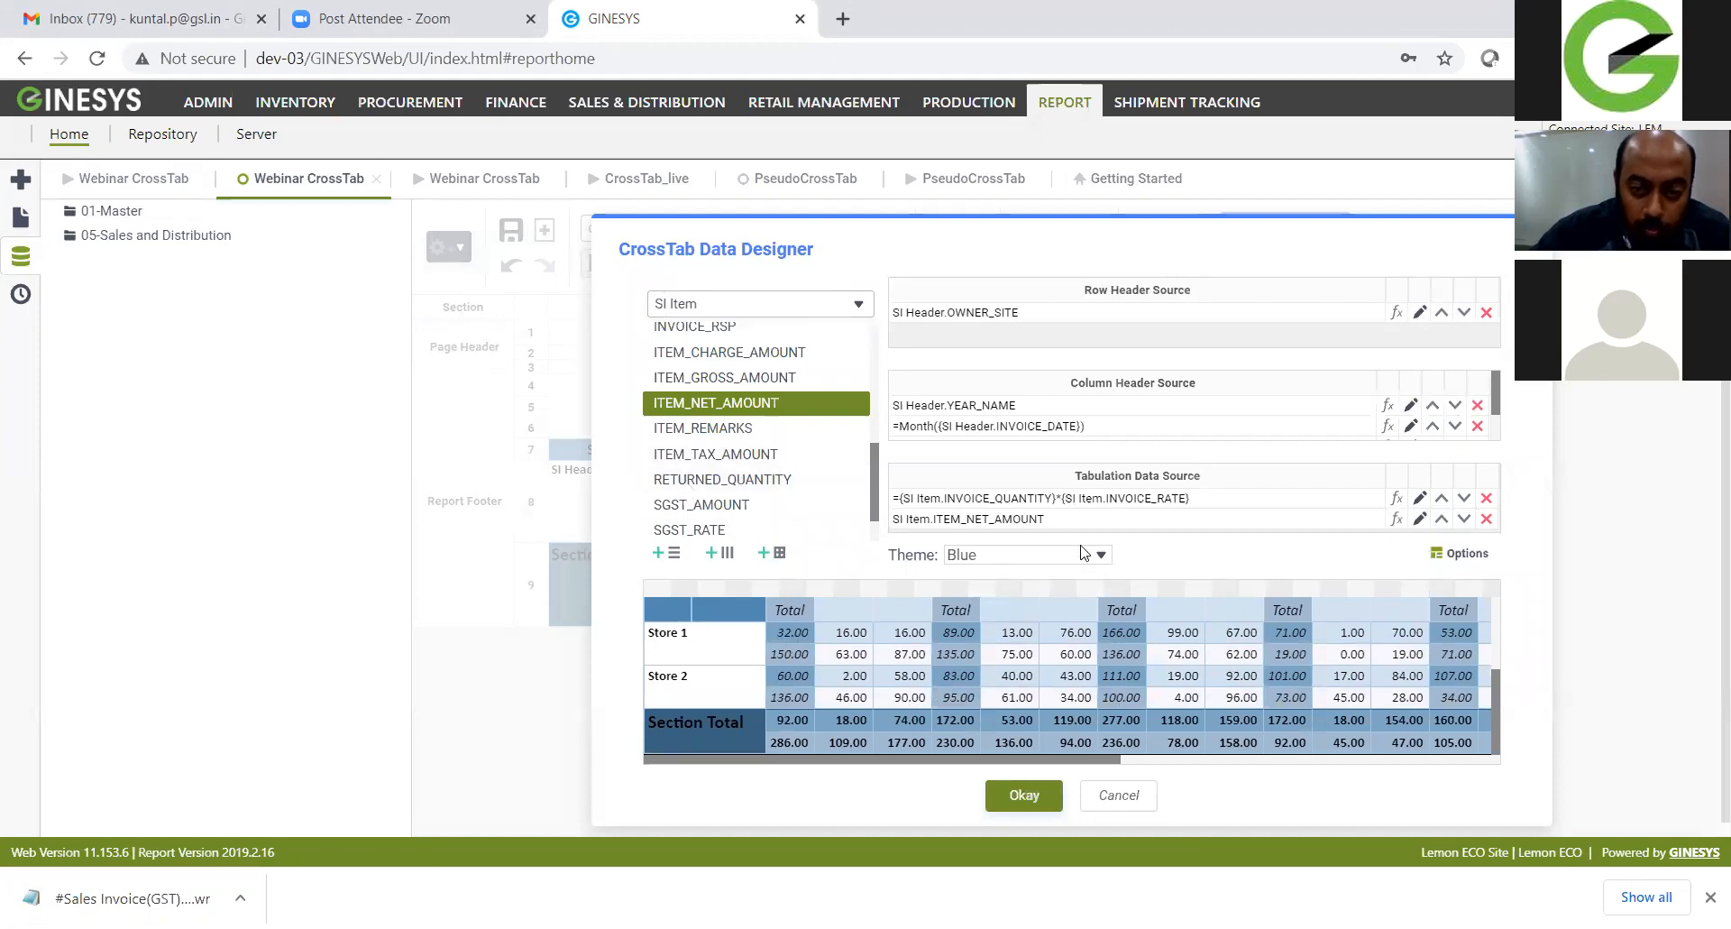
pyautogui.click(1211, 676)
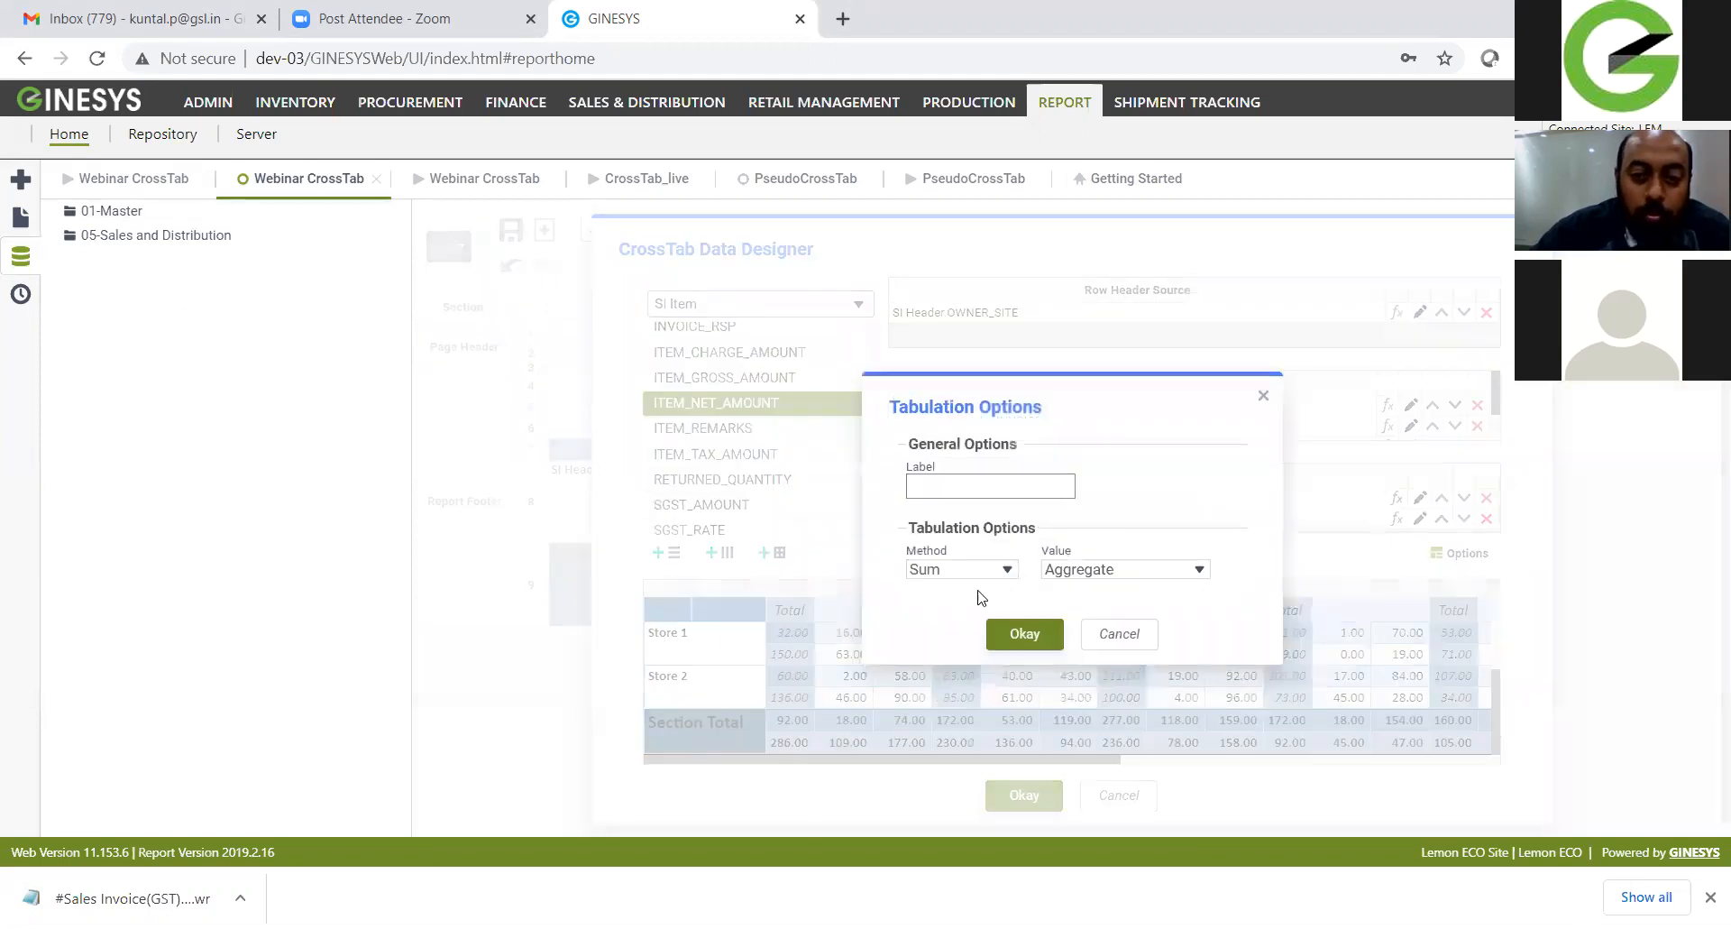
pyautogui.click(986, 485)
pyautogui.write('N')
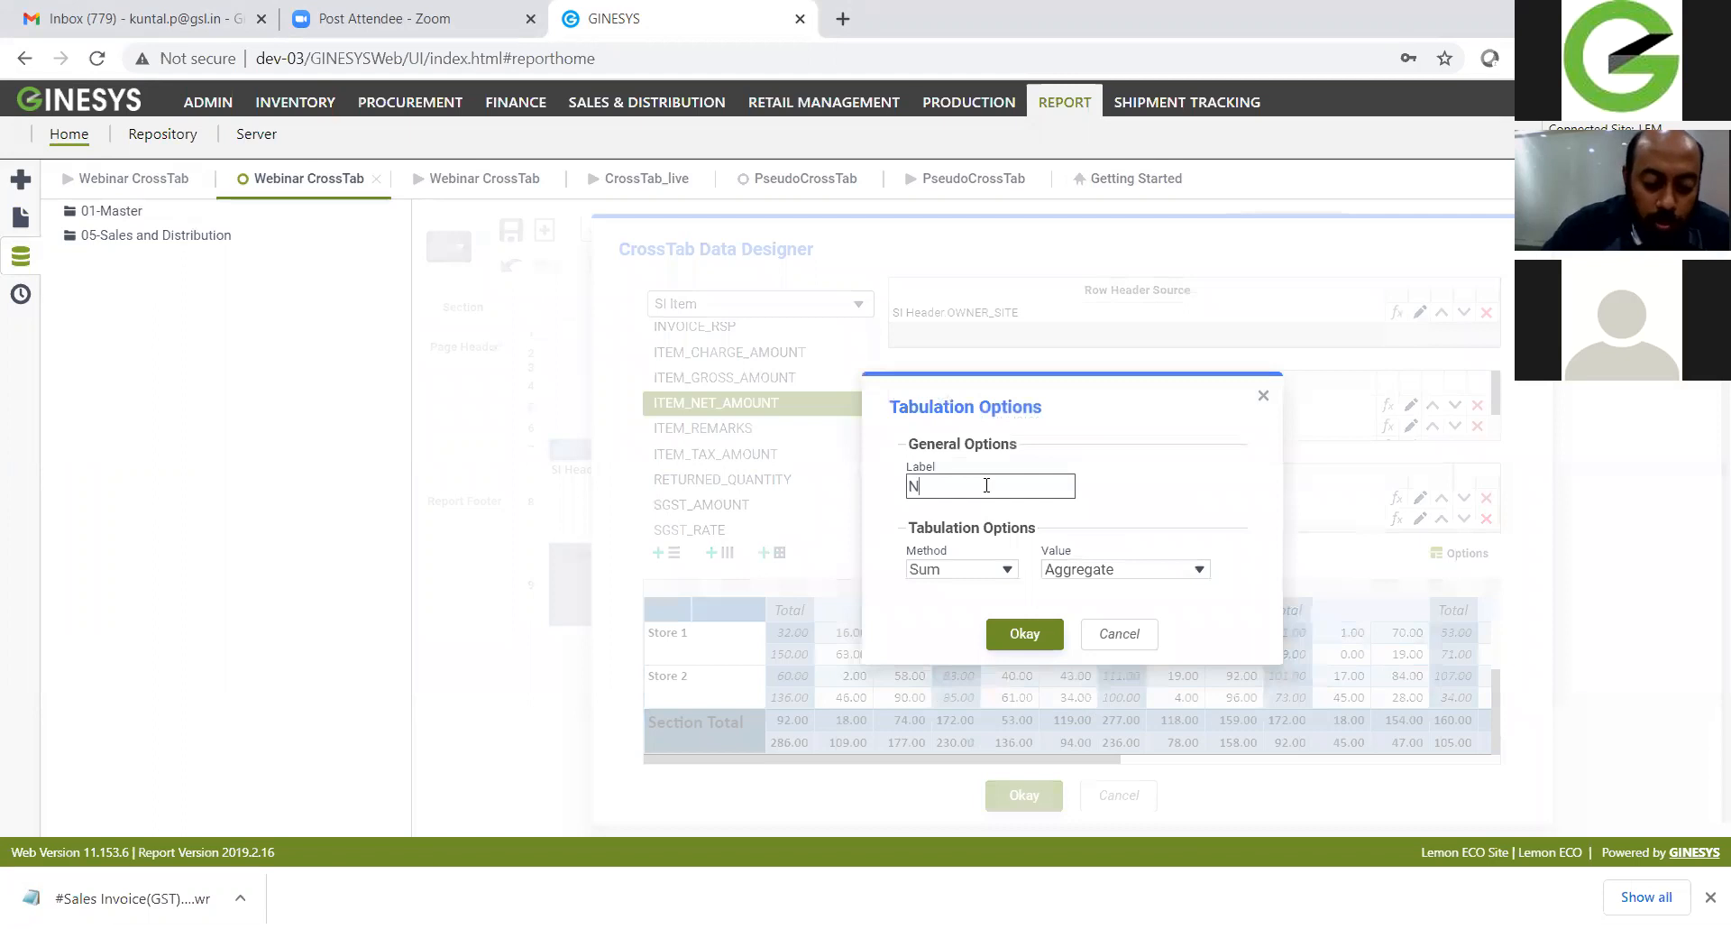
pyautogui.write('et Amount')
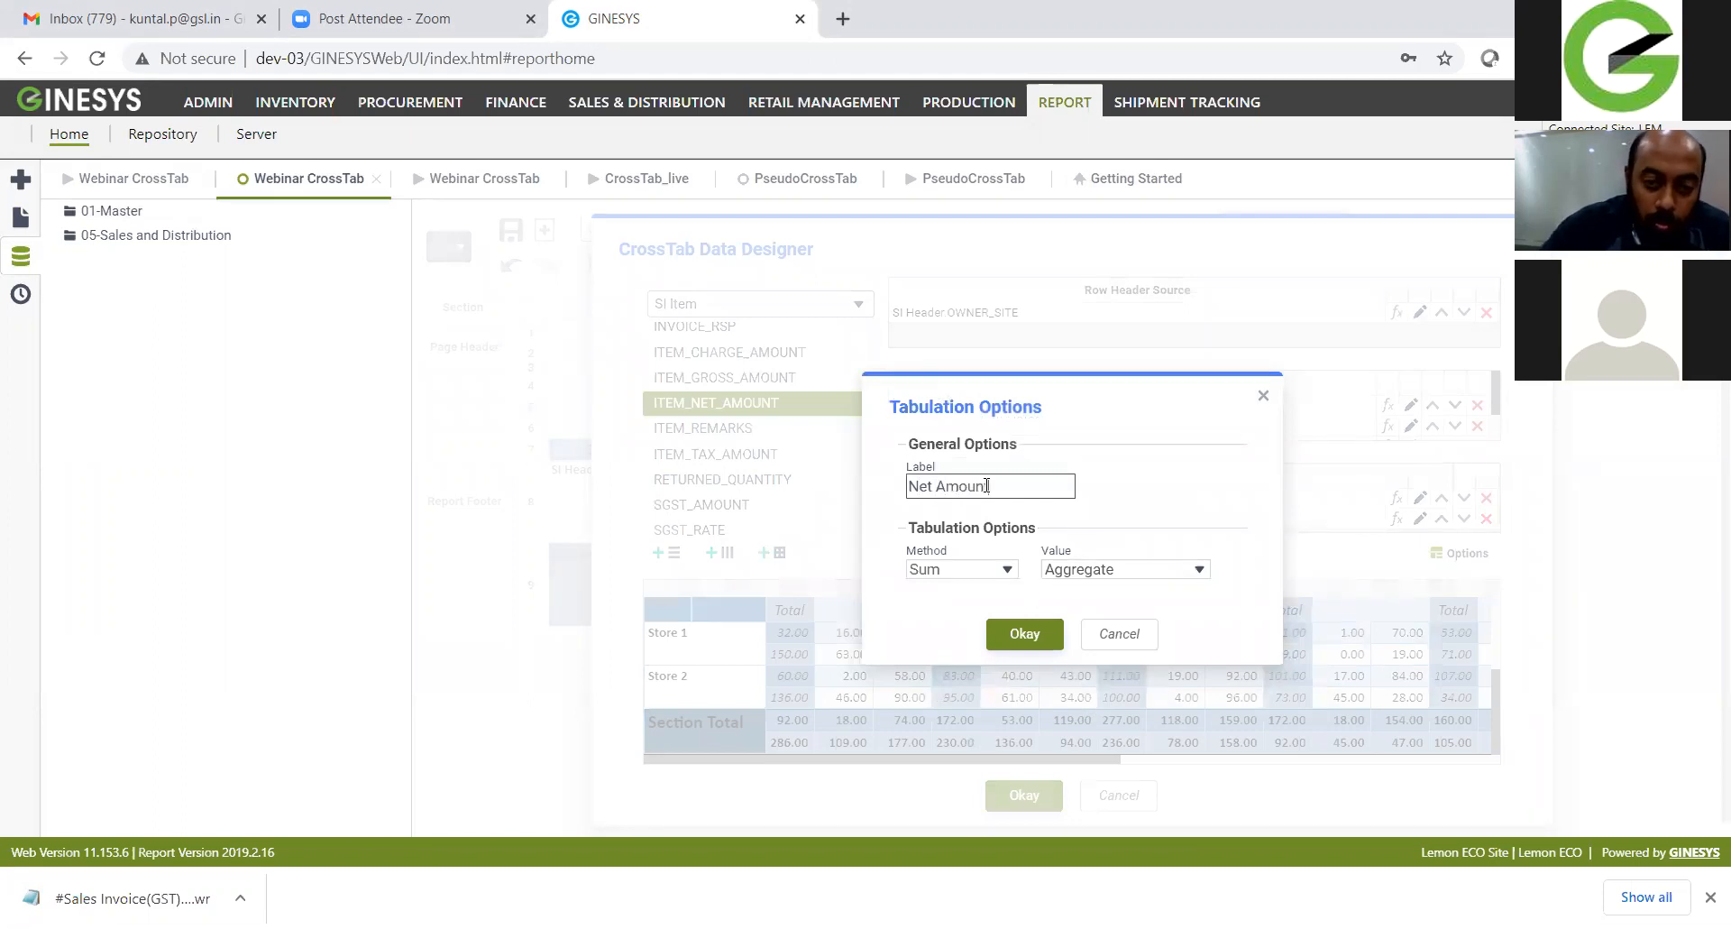
pyautogui.click(1023, 634)
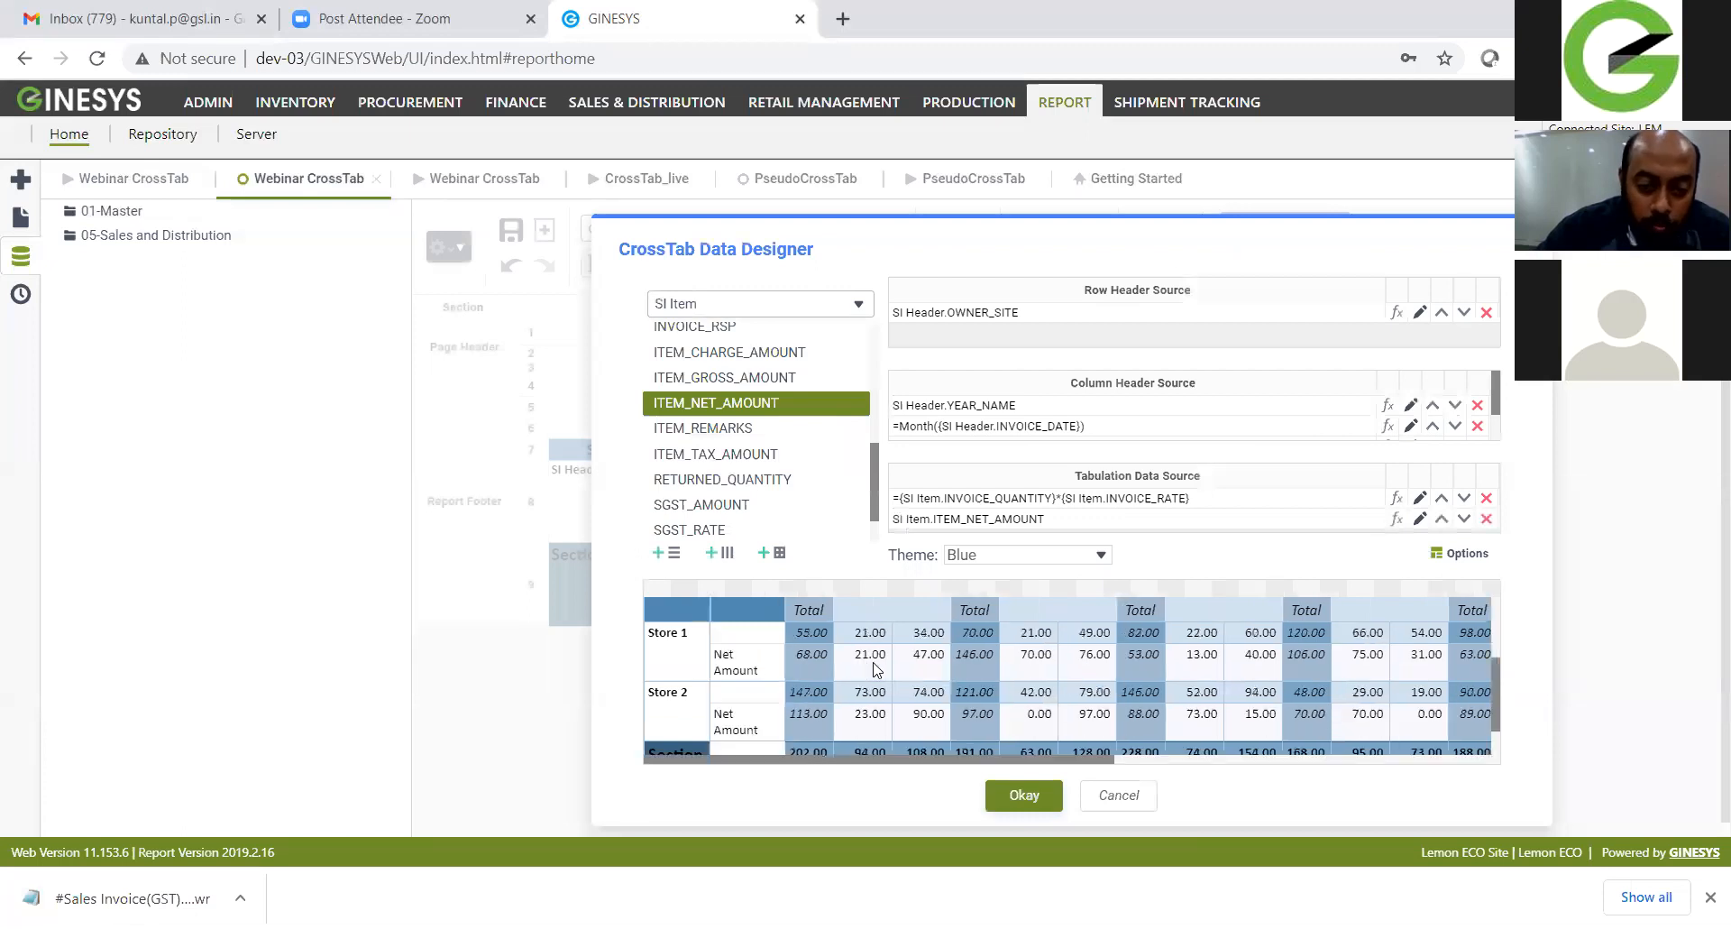
# Step: Label the invoice quantity by invoice rate tabulation "Rate * Qty"
pyautogui.click(1420, 498)
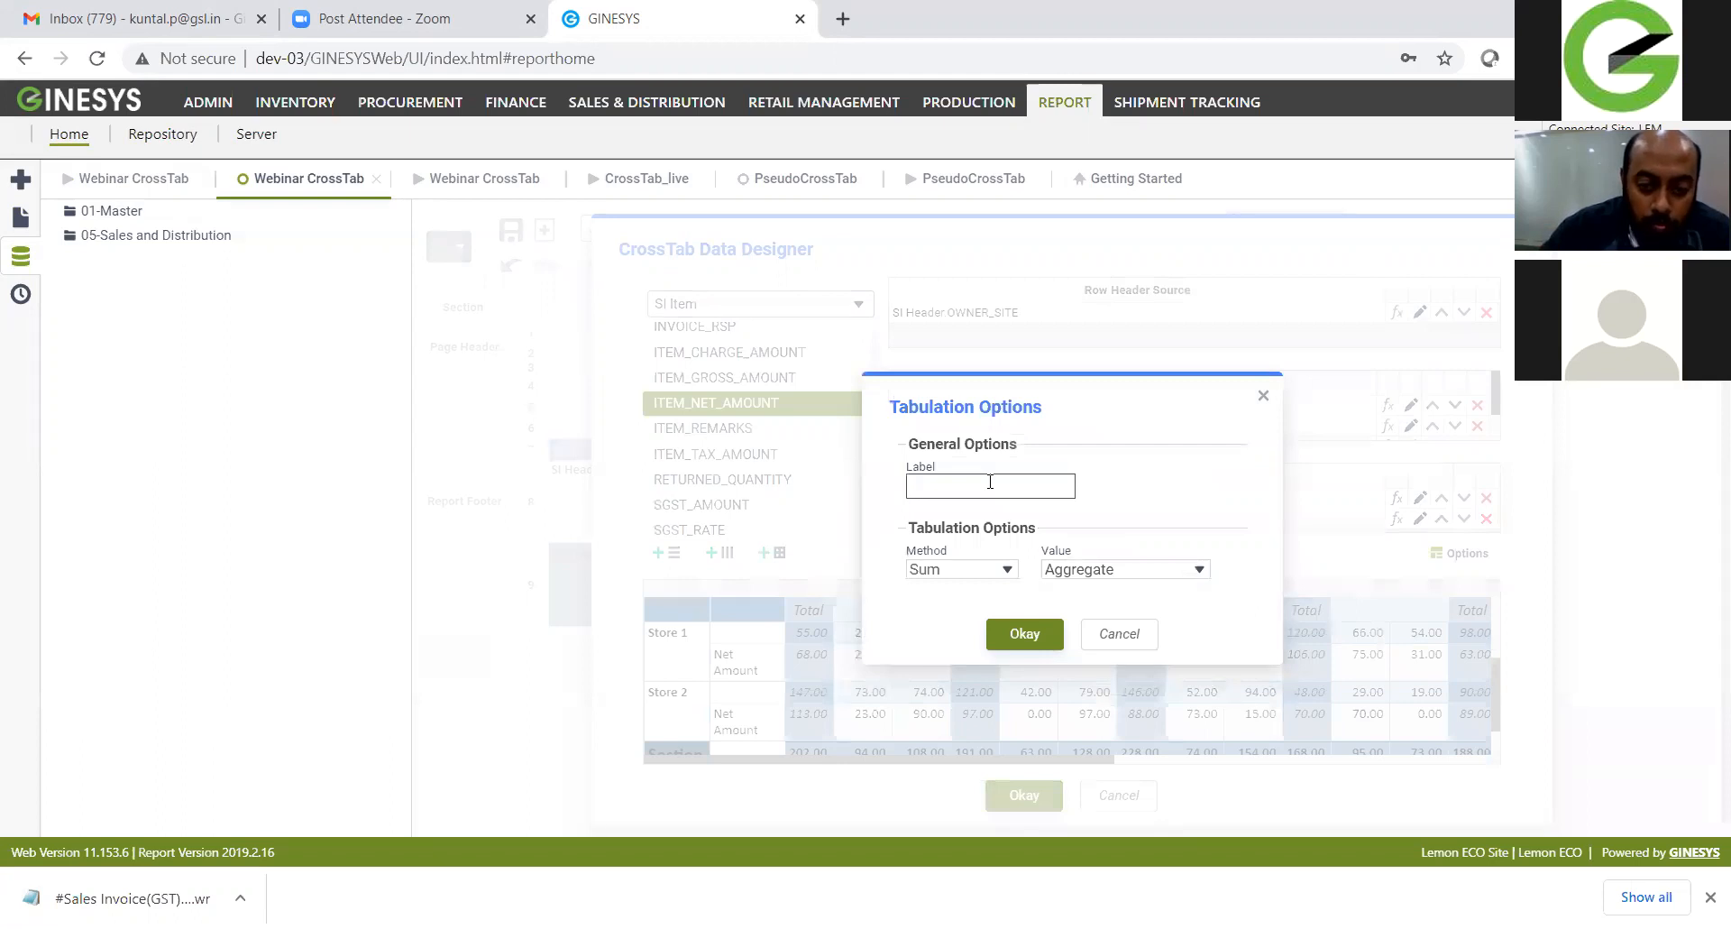
pyautogui.write('Rate ')
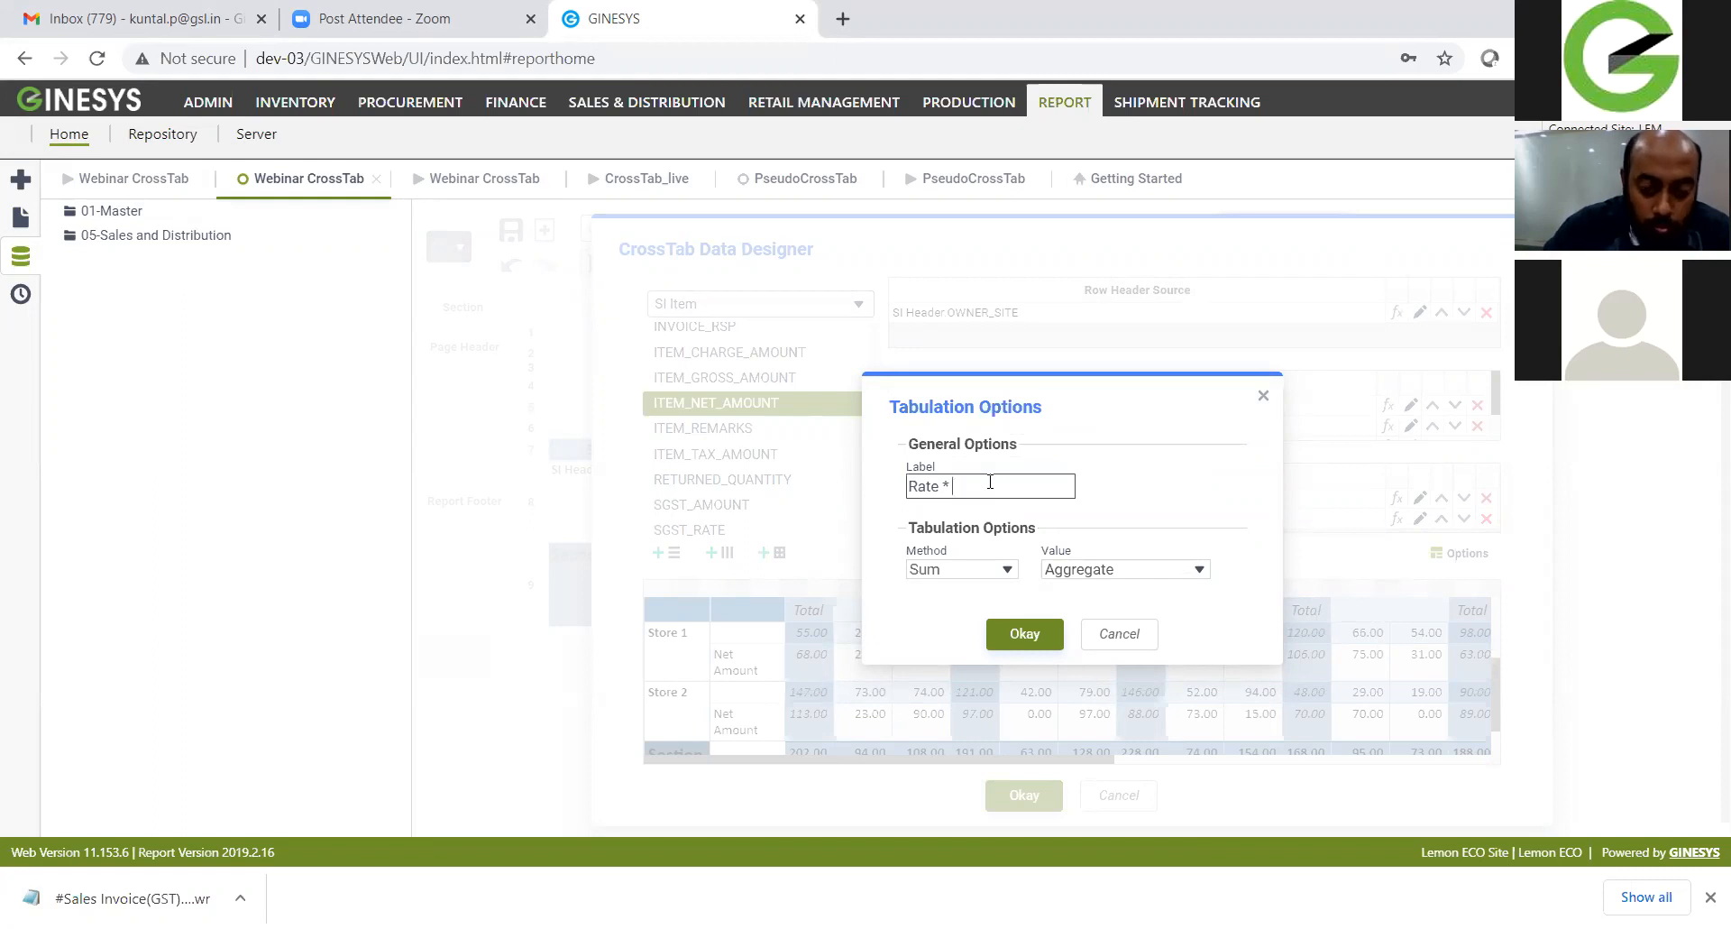
pyautogui.write('* Qty')
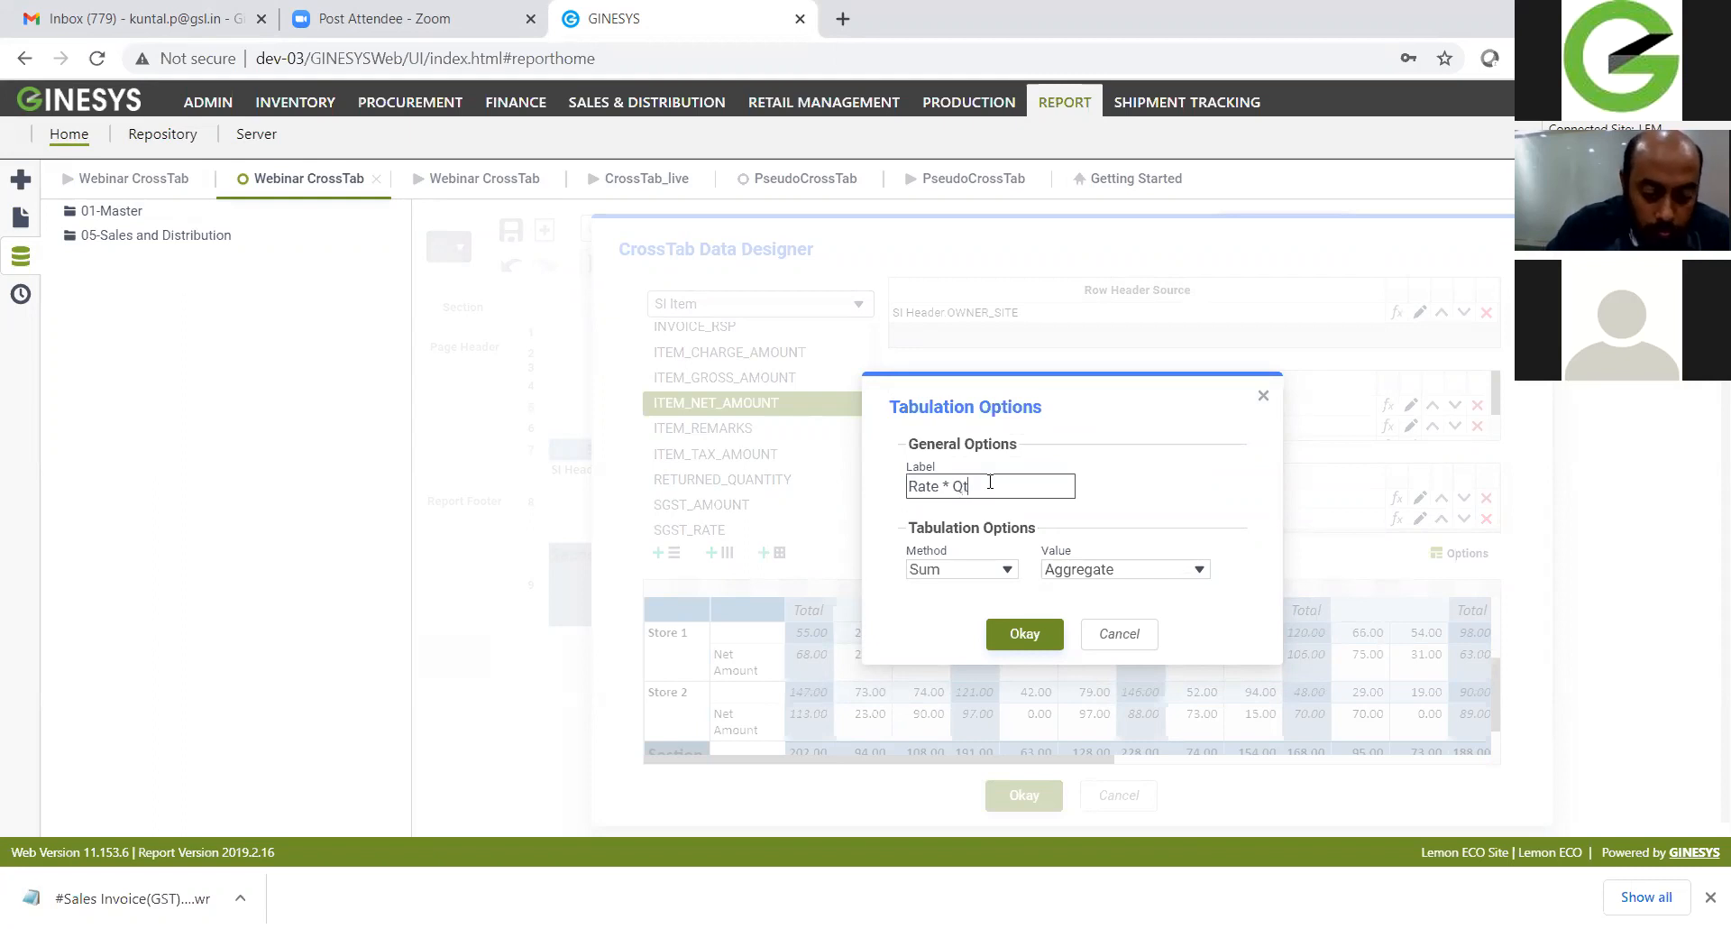
pyautogui.click(1051, 638)
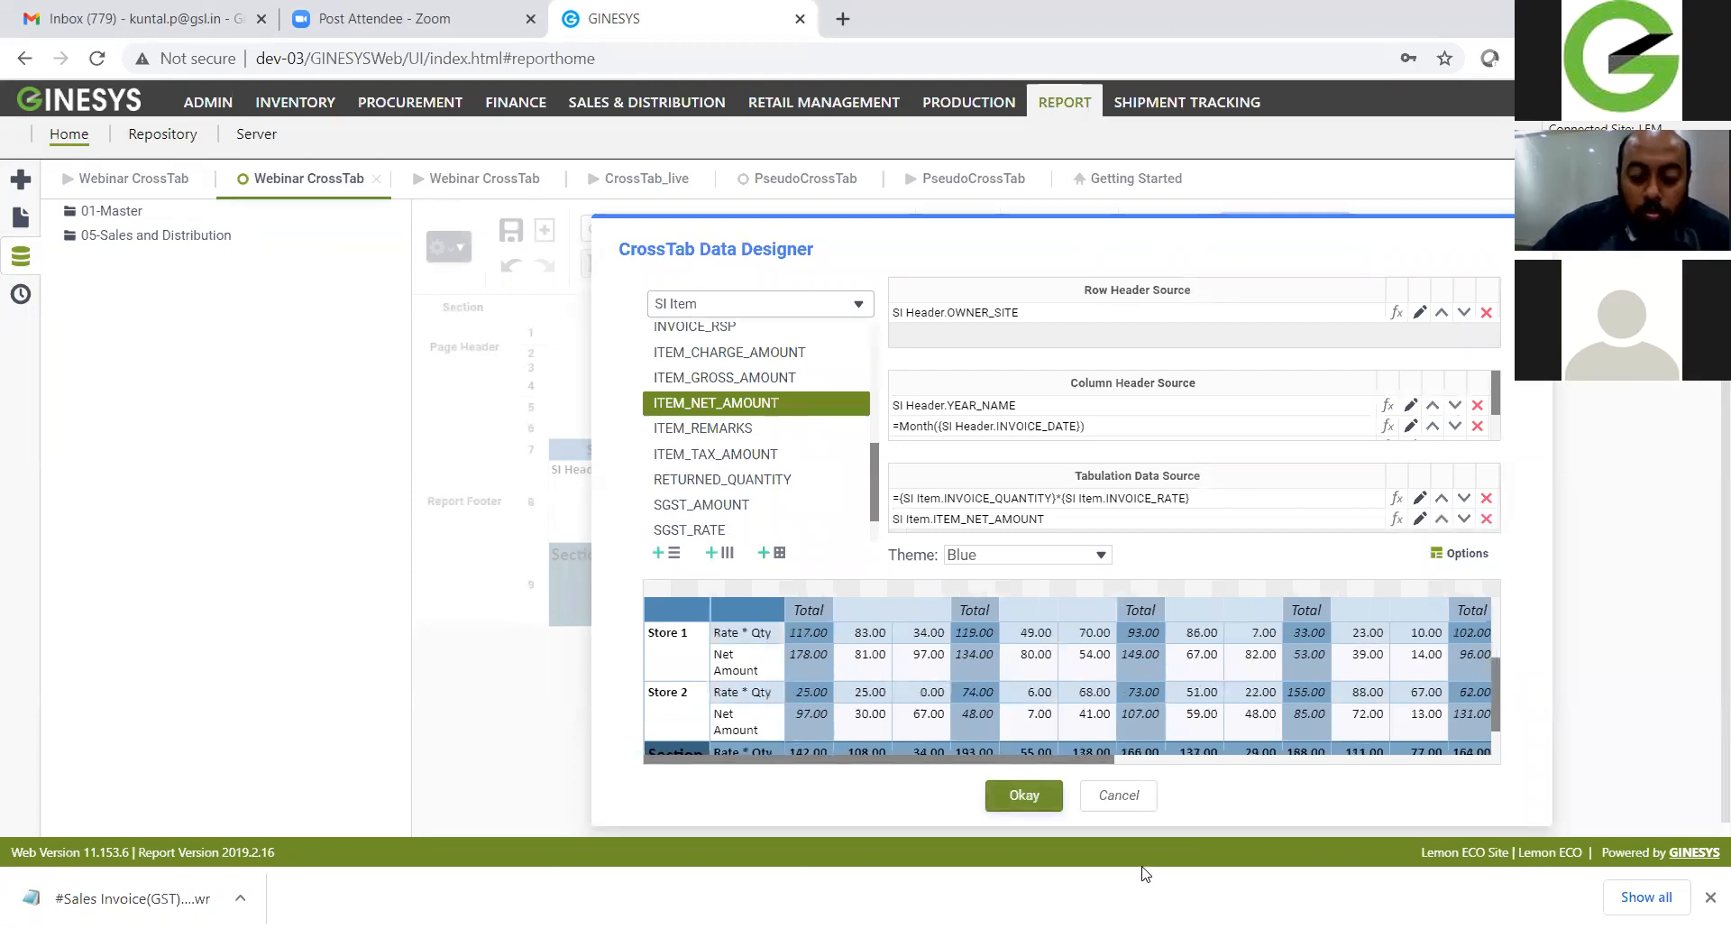
# Step: Apply the crosstab changes, run the Webinar CrossTab report and compare the Rate * Qty and Net Amount rows for each store
pyautogui.click(1023, 794)
pyautogui.rightClick(740, 520)
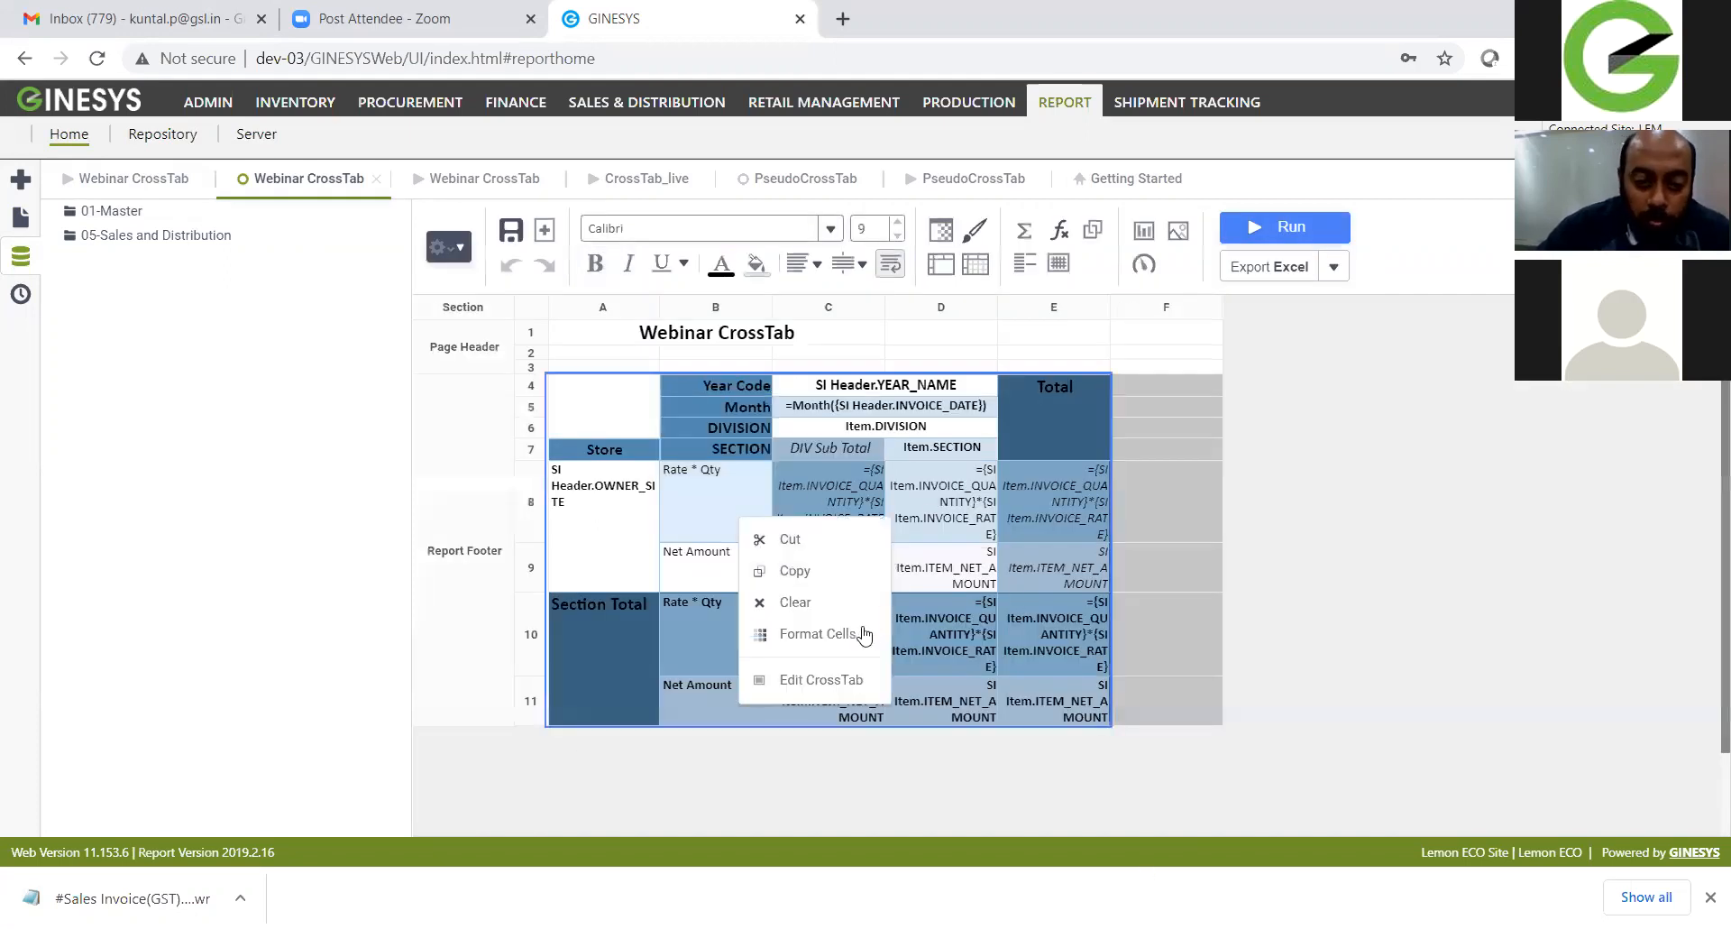
pyautogui.press('Escape')
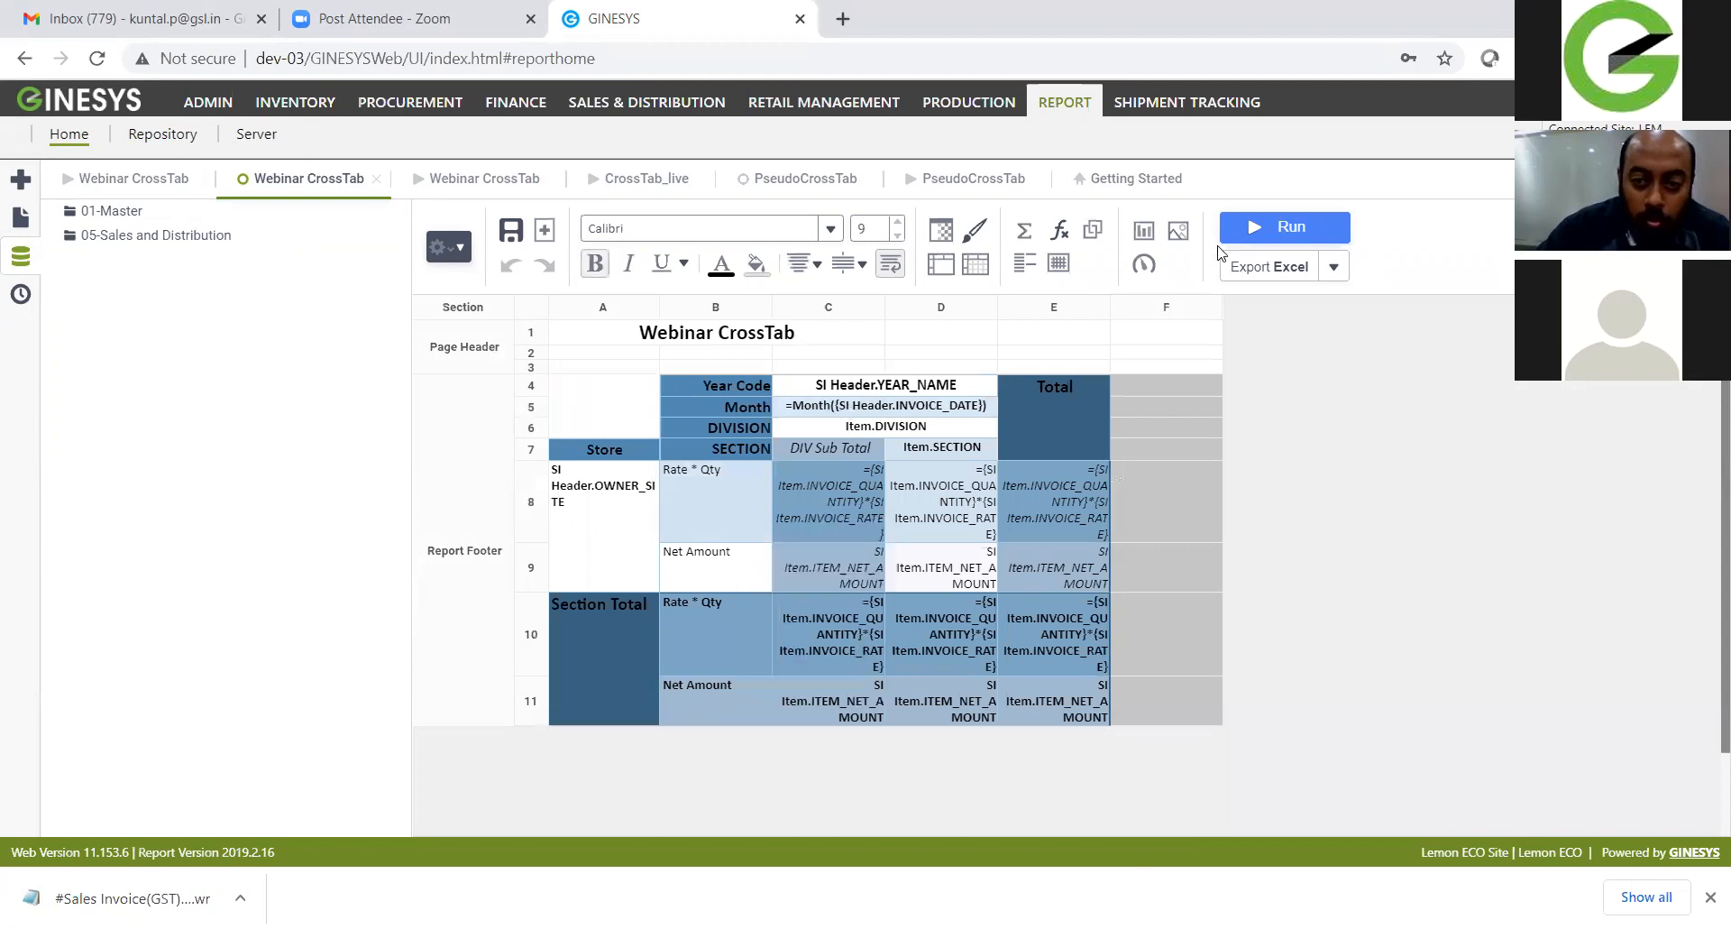
pyautogui.click(1271, 226)
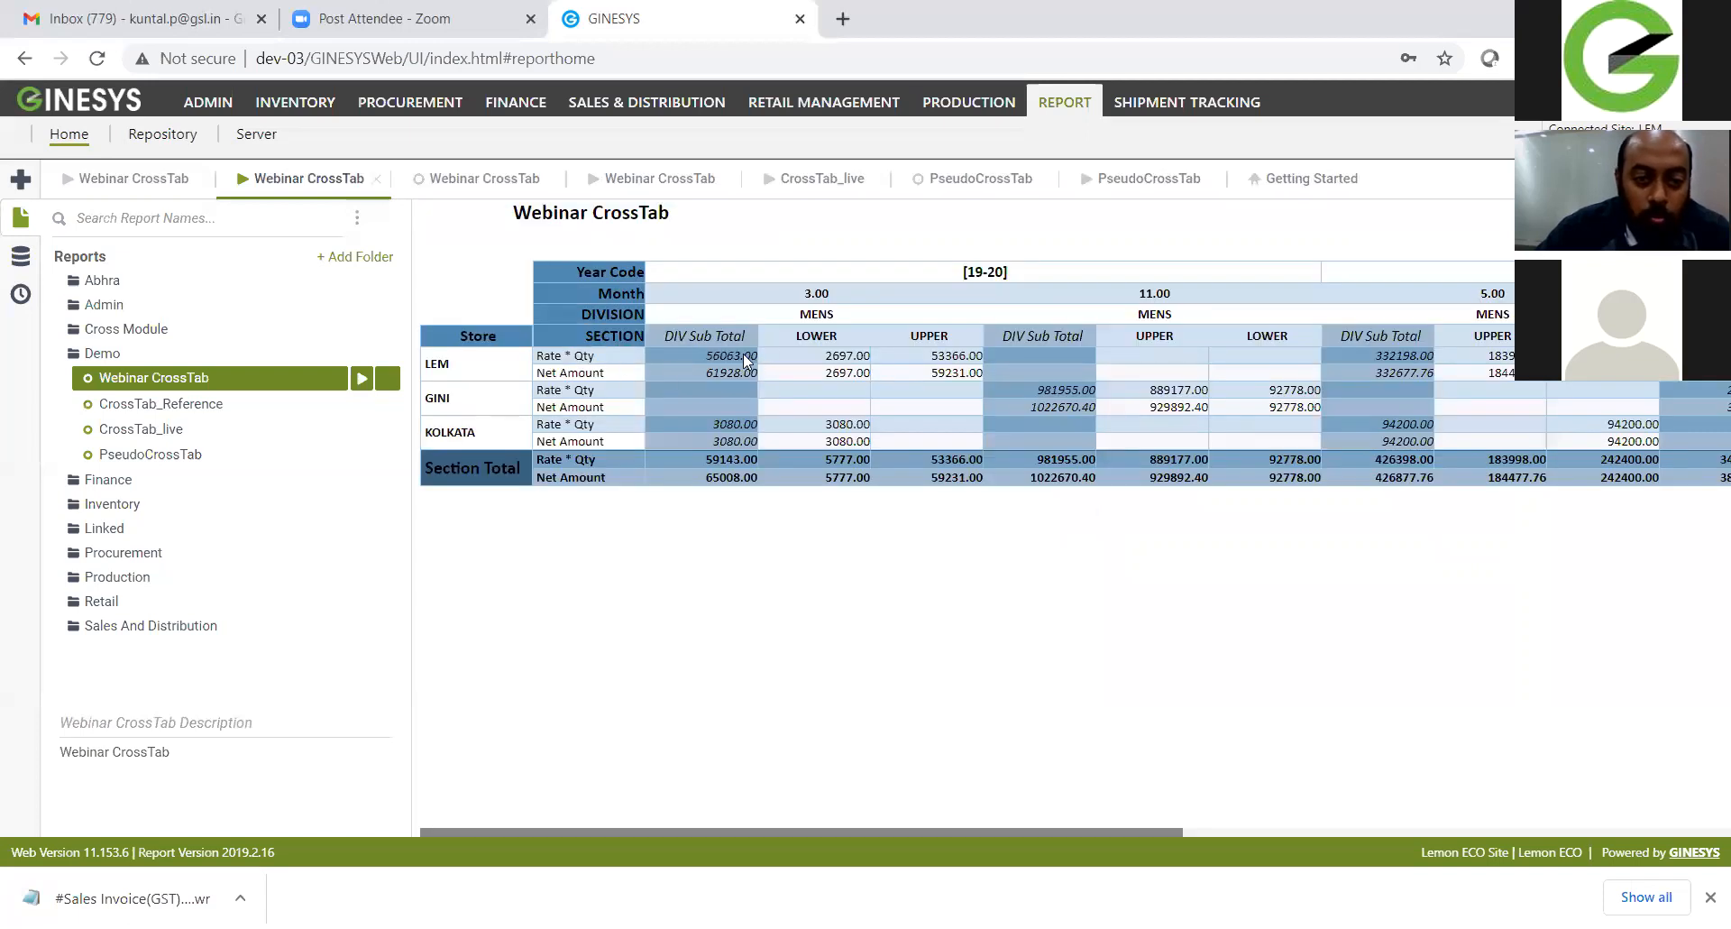
pyautogui.doubleClick(721, 356)
pyautogui.click(736, 367)
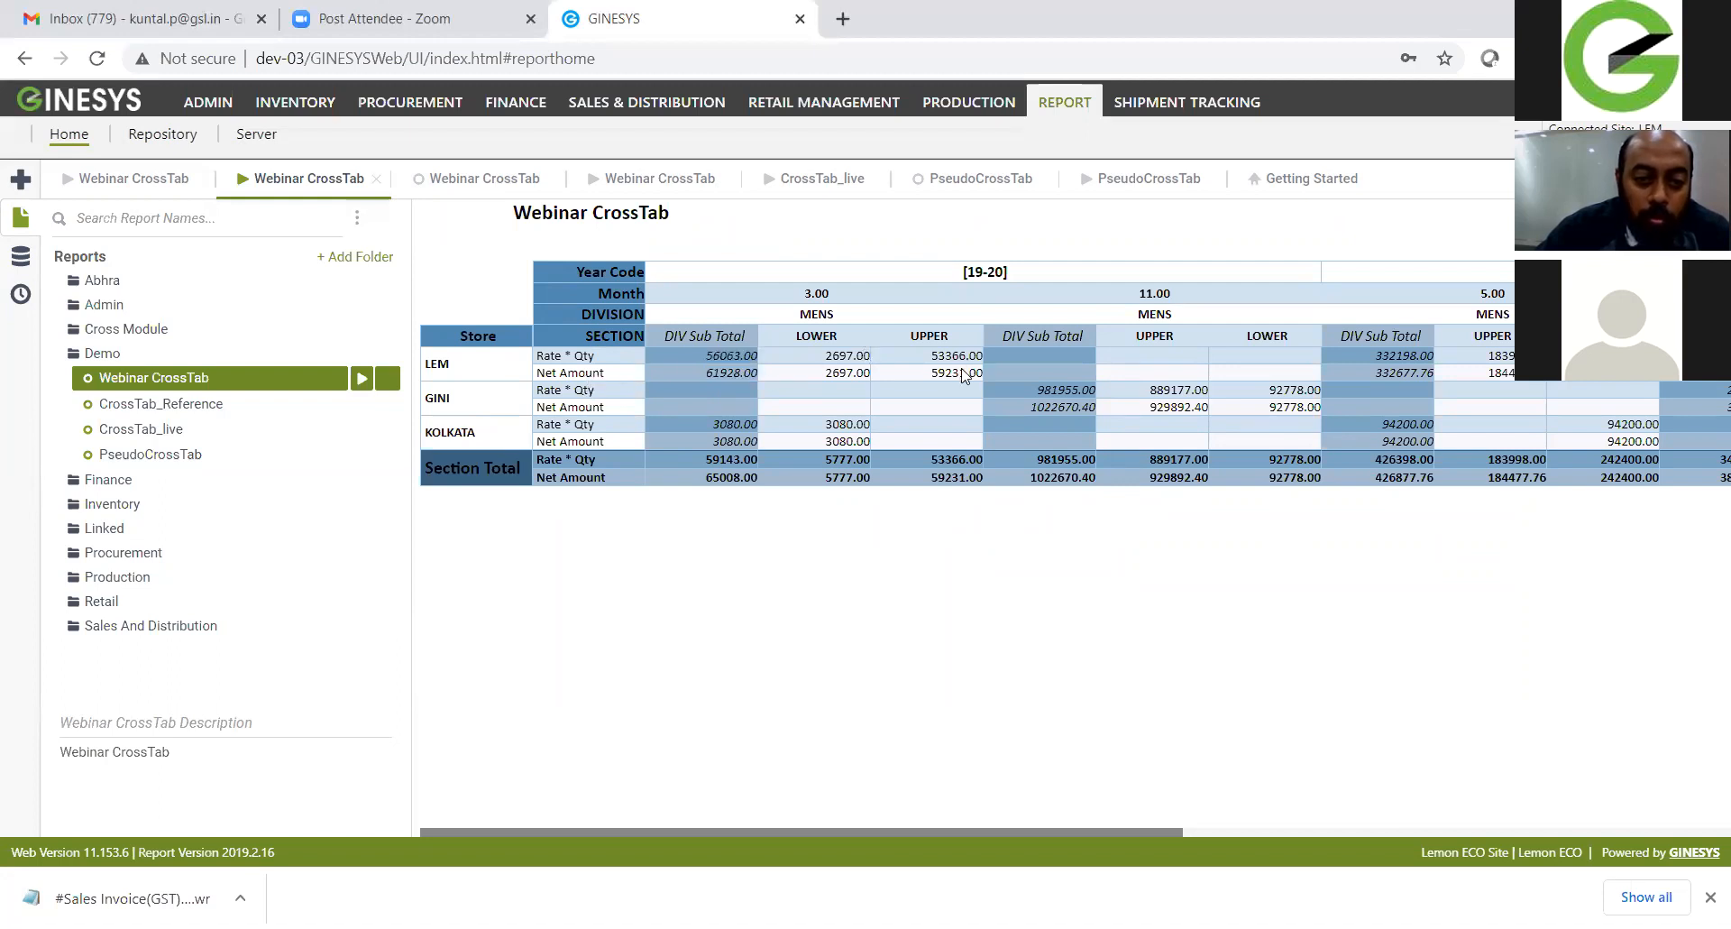